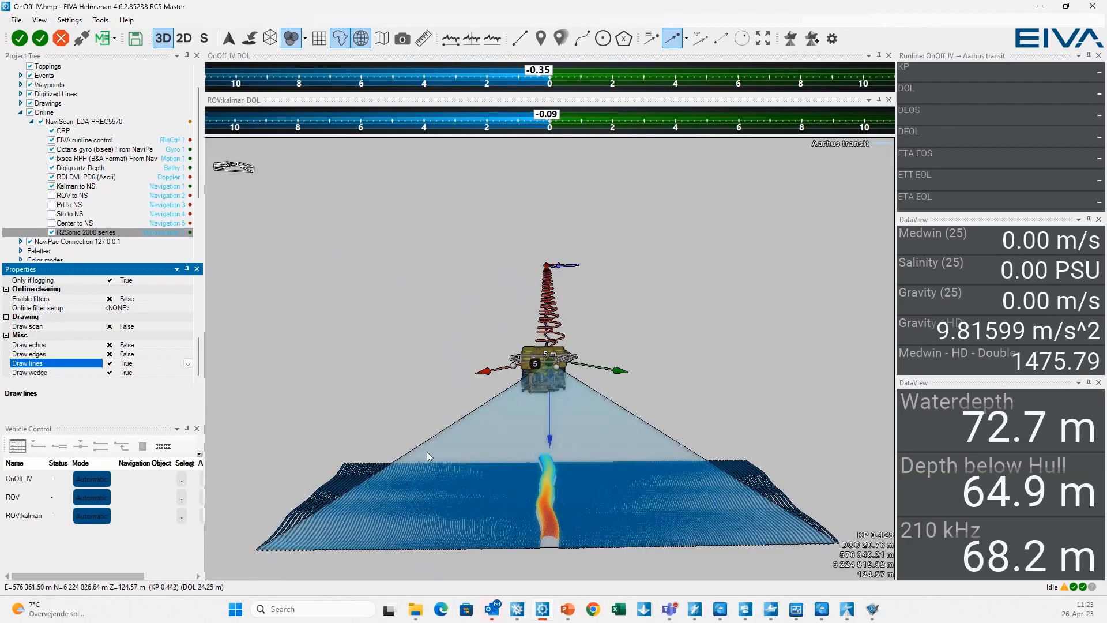
Step: Turn off Draw lines for the R2Sonic 2000 series sensor
drag(427, 452, 428, 484)
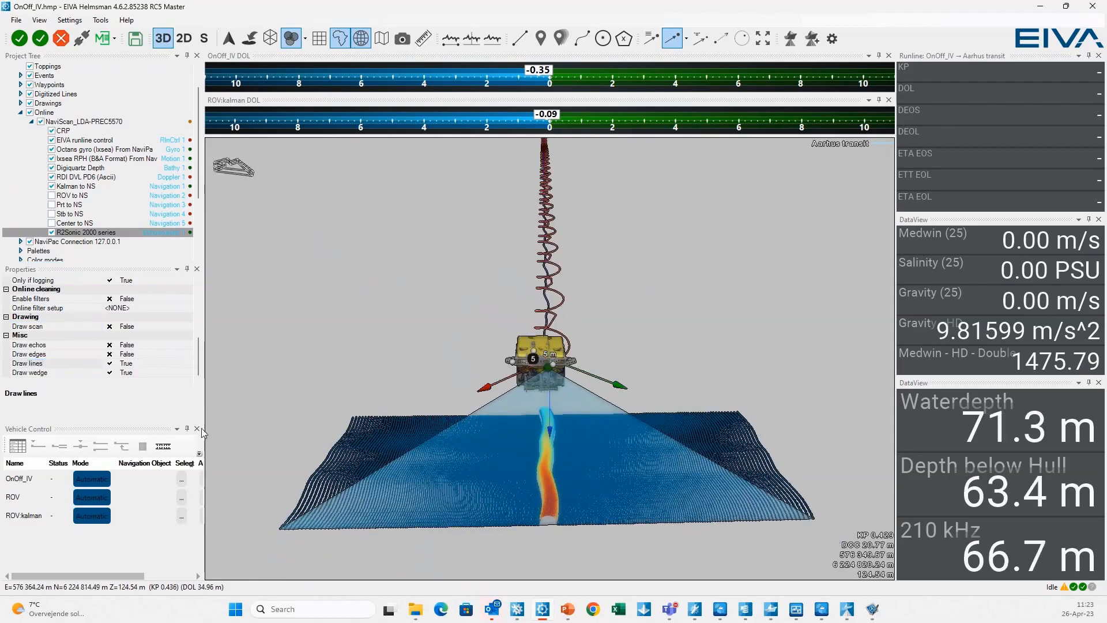
click(189, 364)
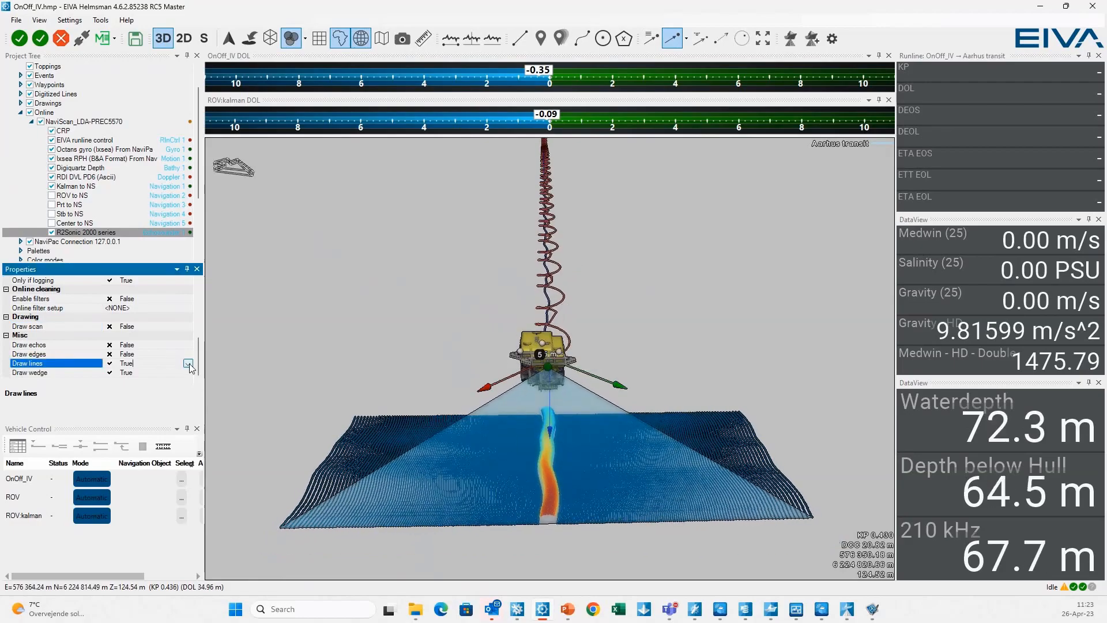
double_click(190, 364)
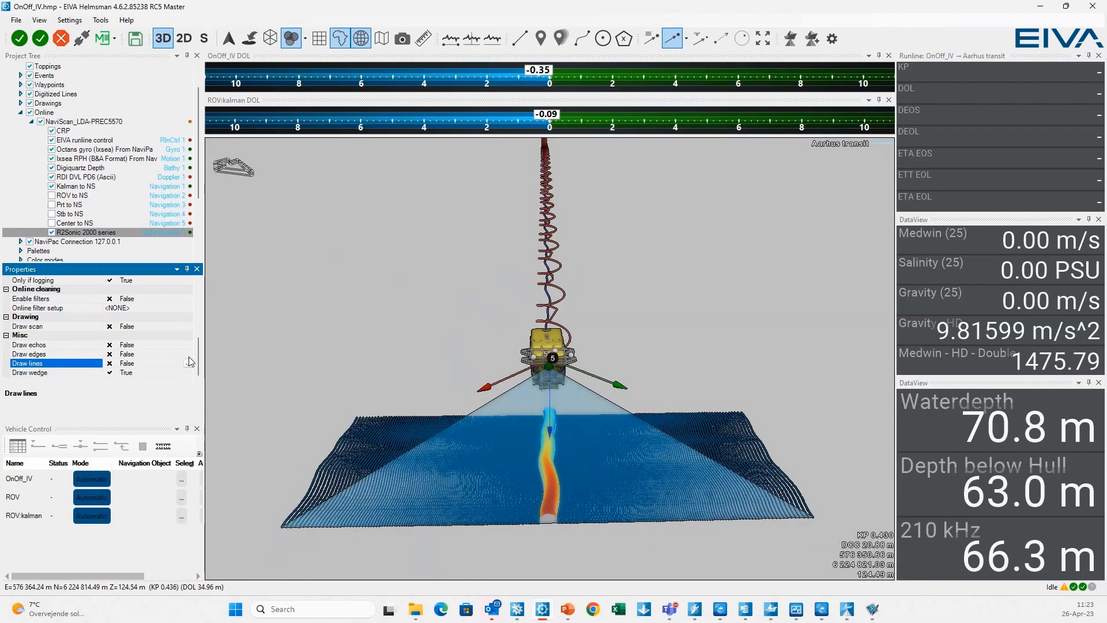
Step: Turn on Draw edges and turn off Draw wedge for the R2Sonic 2000 series sensor
double_click(188, 354)
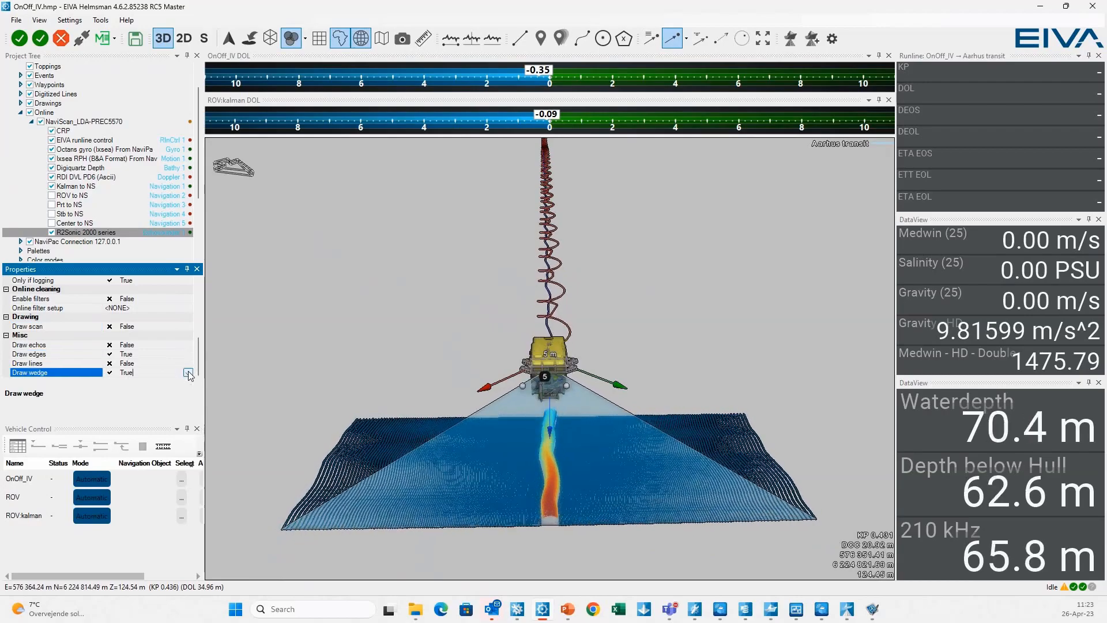
double_click(189, 373)
mouse_move(478, 512)
mouse_down()
mouse_move(480, 453)
mouse_move(471, 510)
mouse_up()
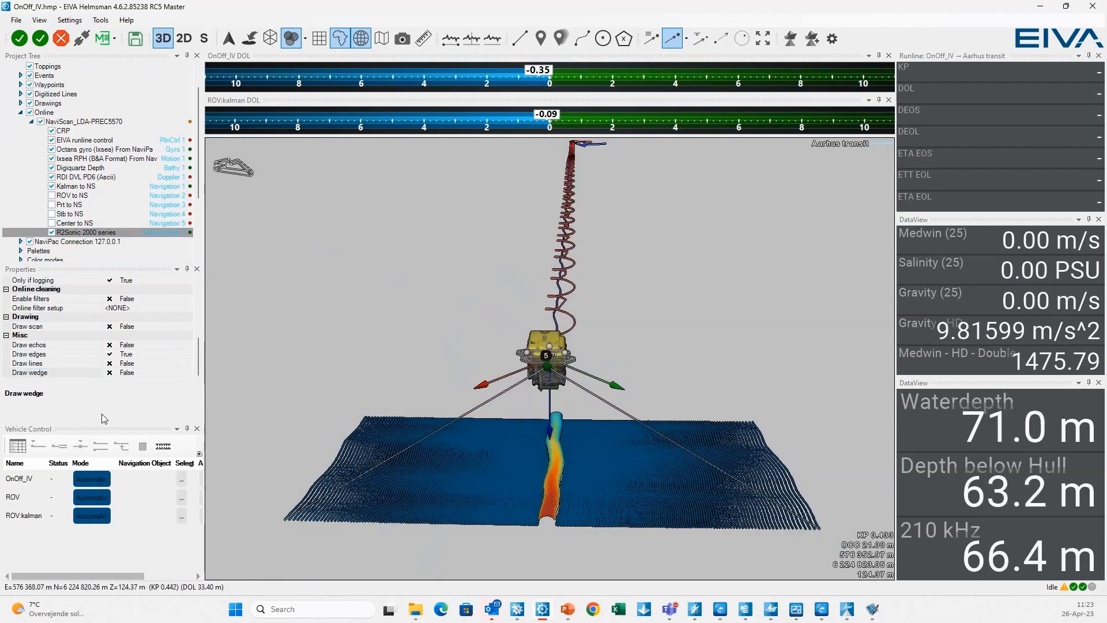
Step: Try Draw lines and Draw echos for the R2Sonic 2000 series, turning each on and back off
click(187, 366)
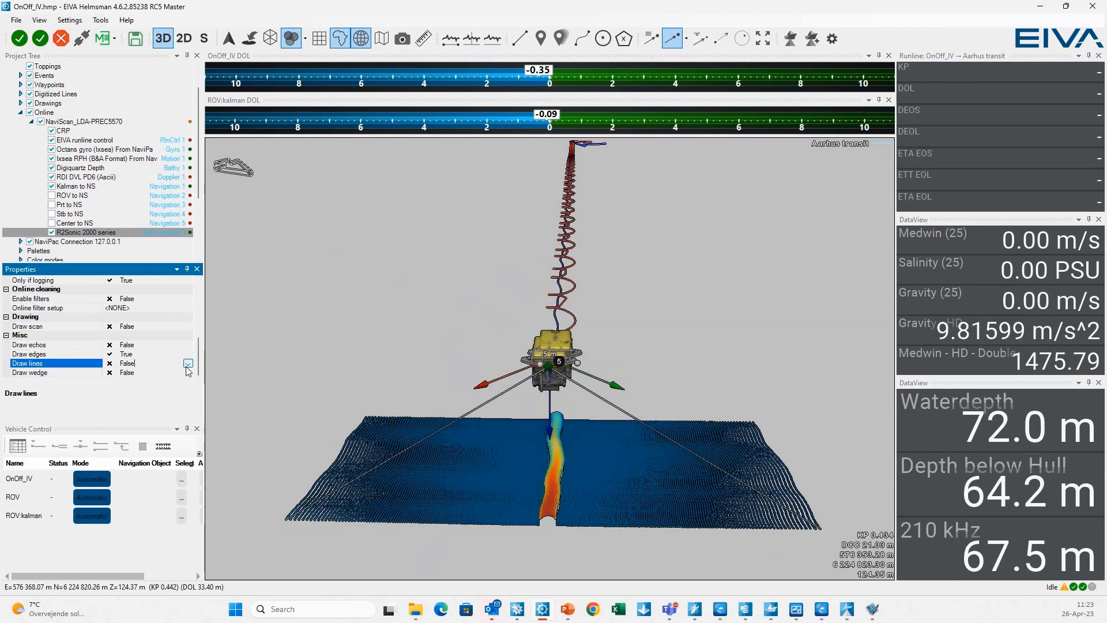
click(188, 365)
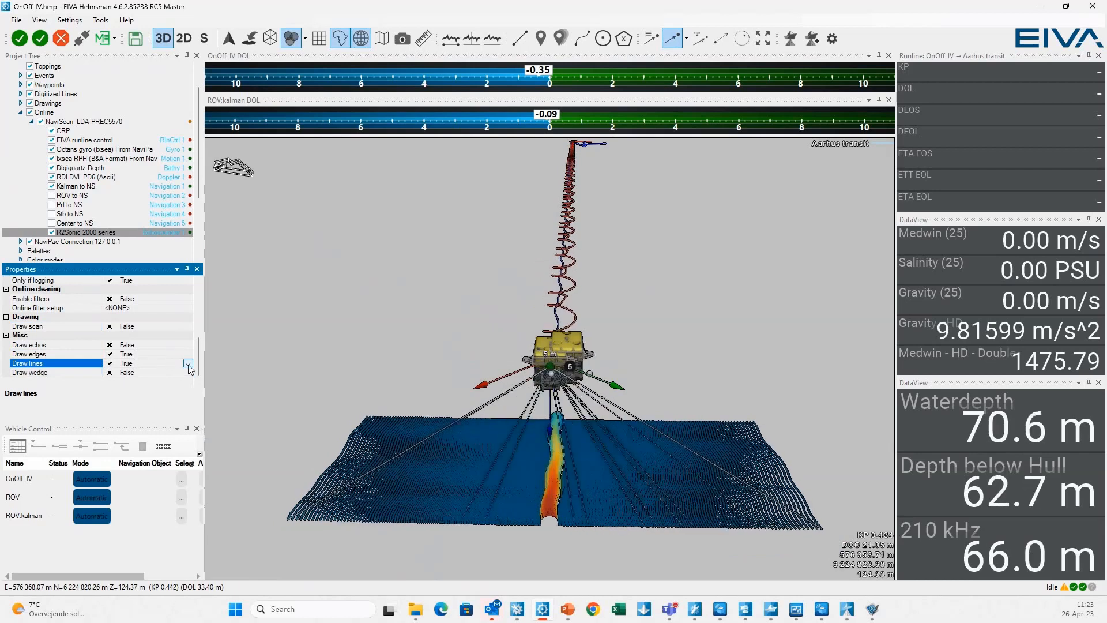
click(188, 365)
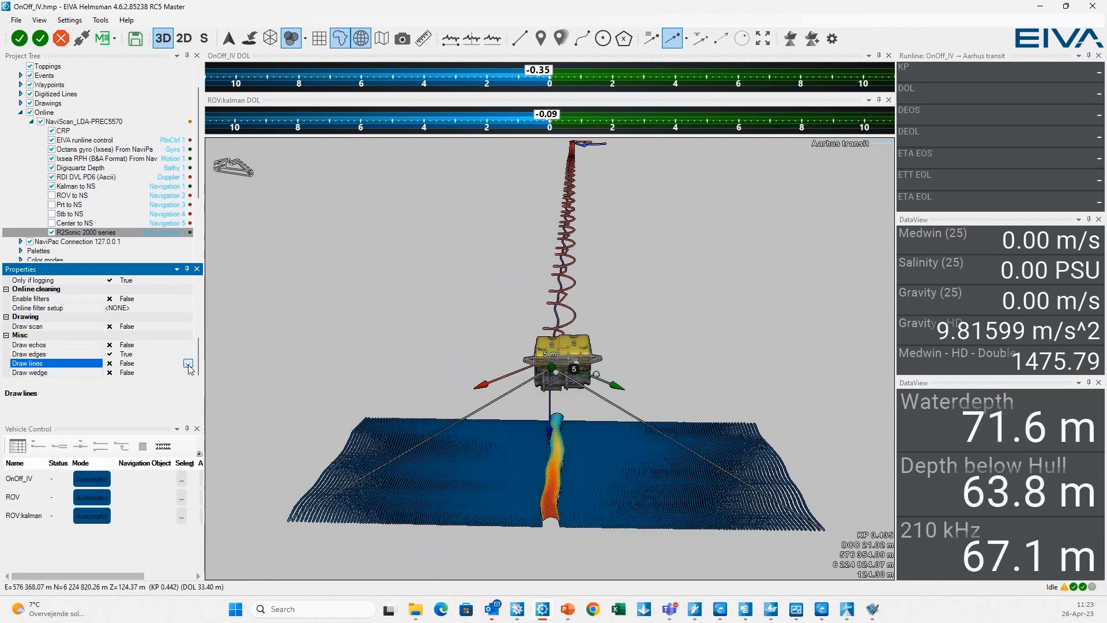
click(147, 346)
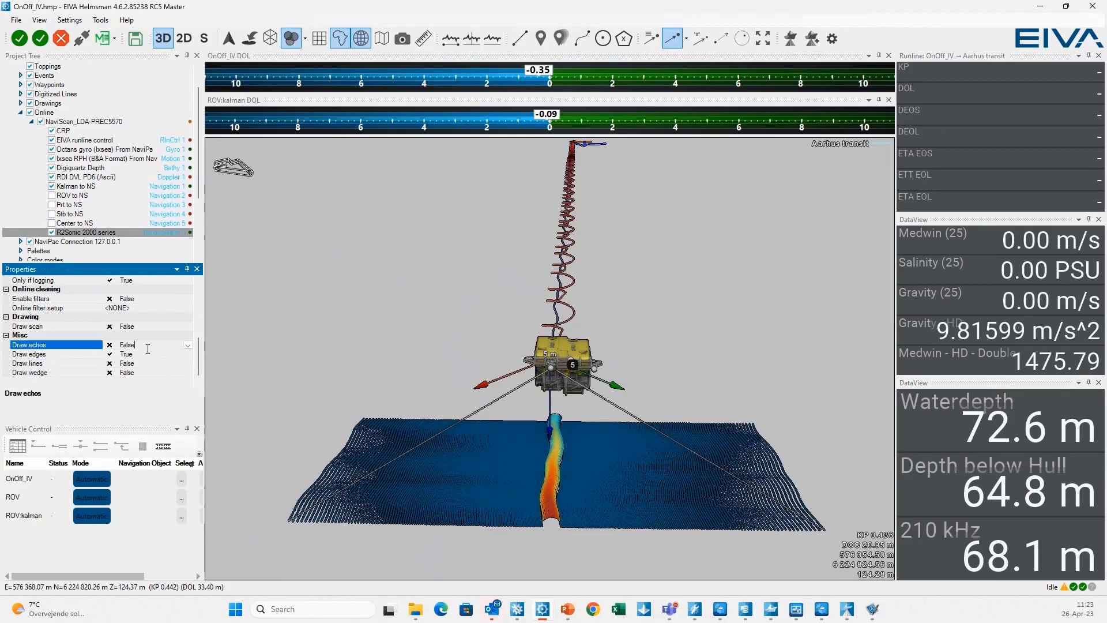
click(188, 345)
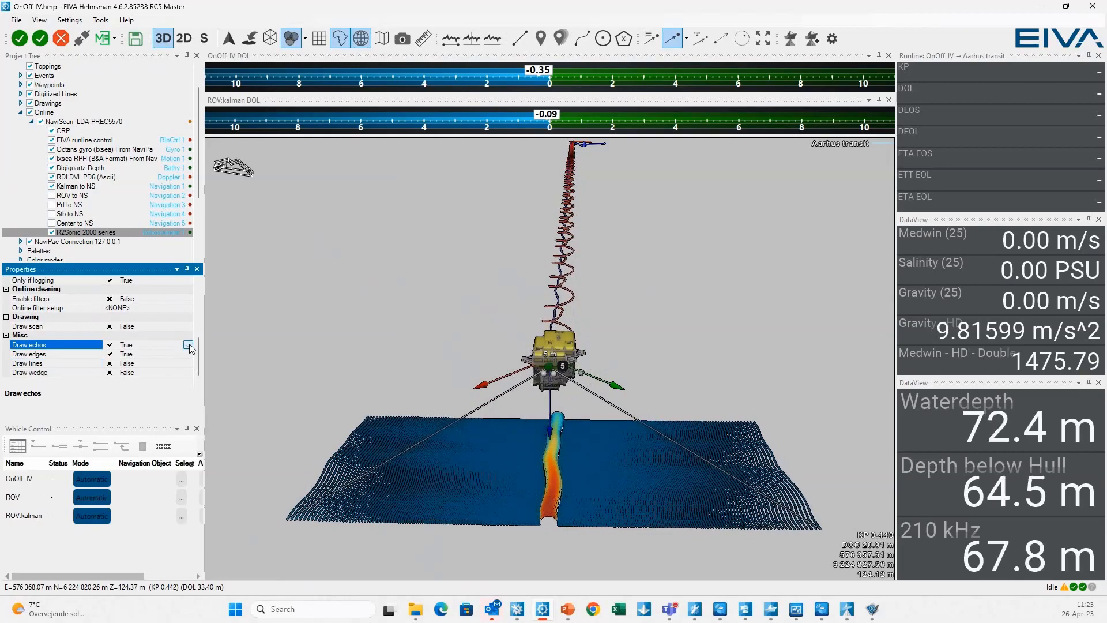
click(189, 344)
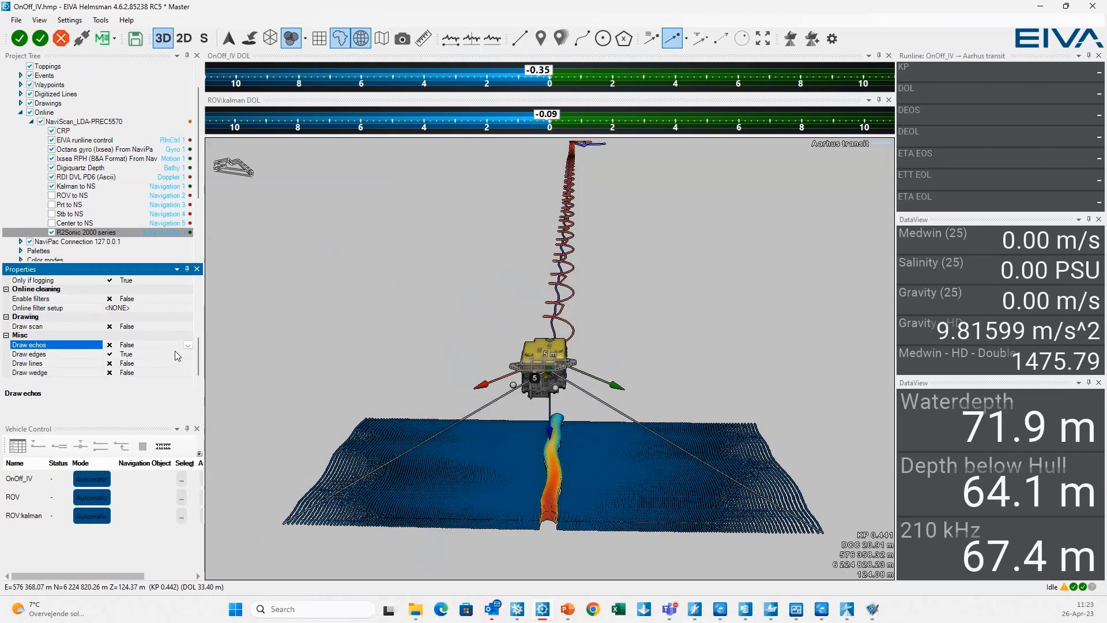
Step: Turn on Draw scan for the R2Sonic 2000 series sensor
click(186, 327)
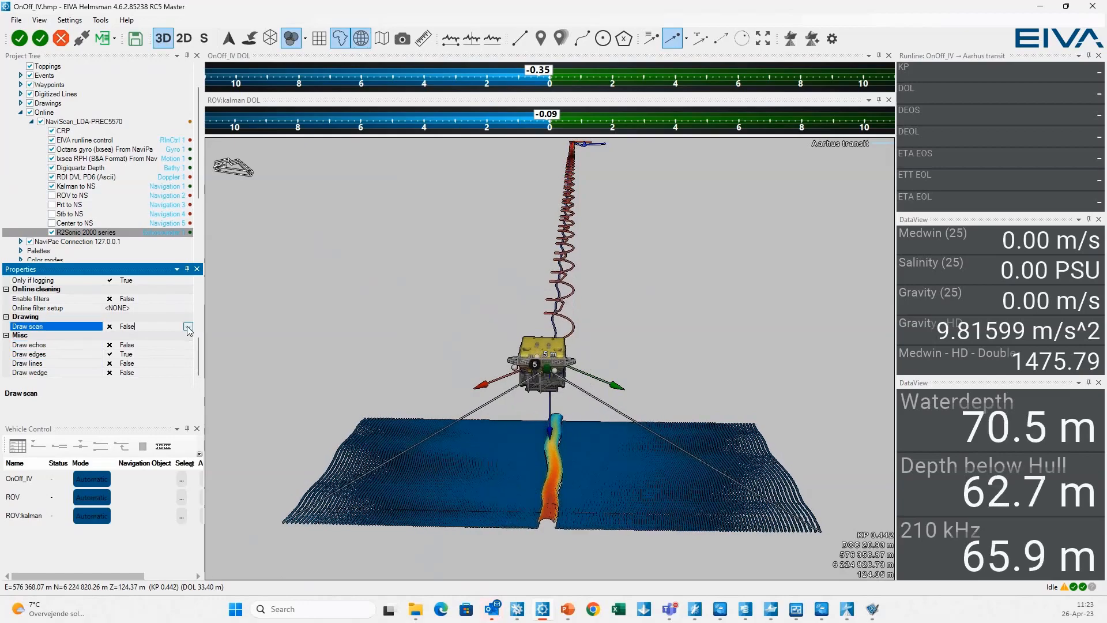
click(188, 327)
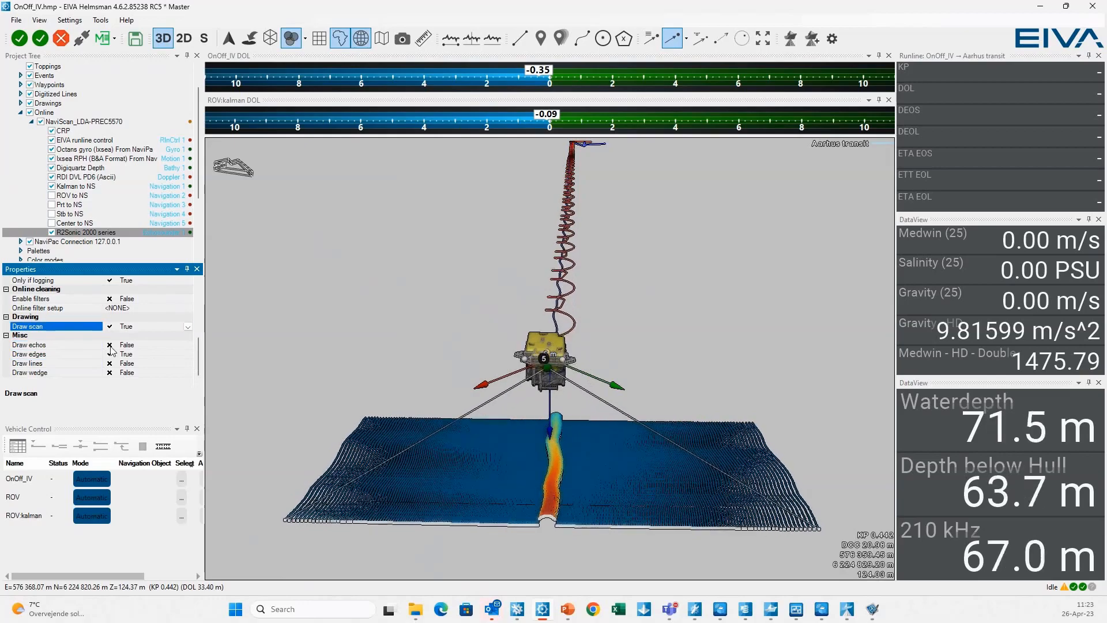
click(436, 566)
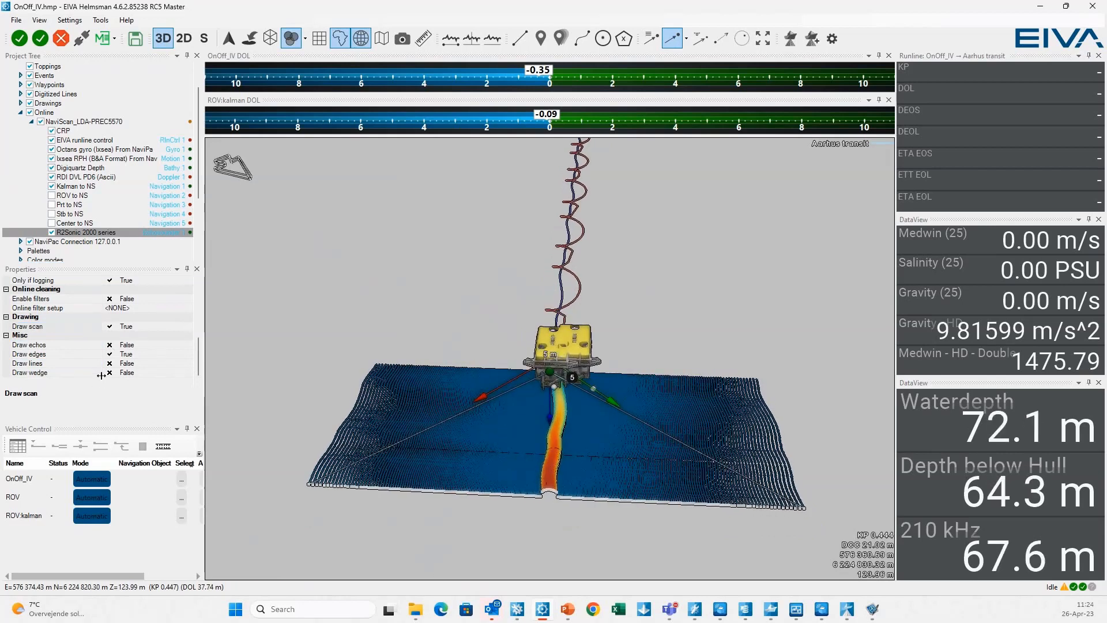
Step: Set Draw wedge to True and Draw edges to False for the R2Sonic 2000 series sensor
click(186, 375)
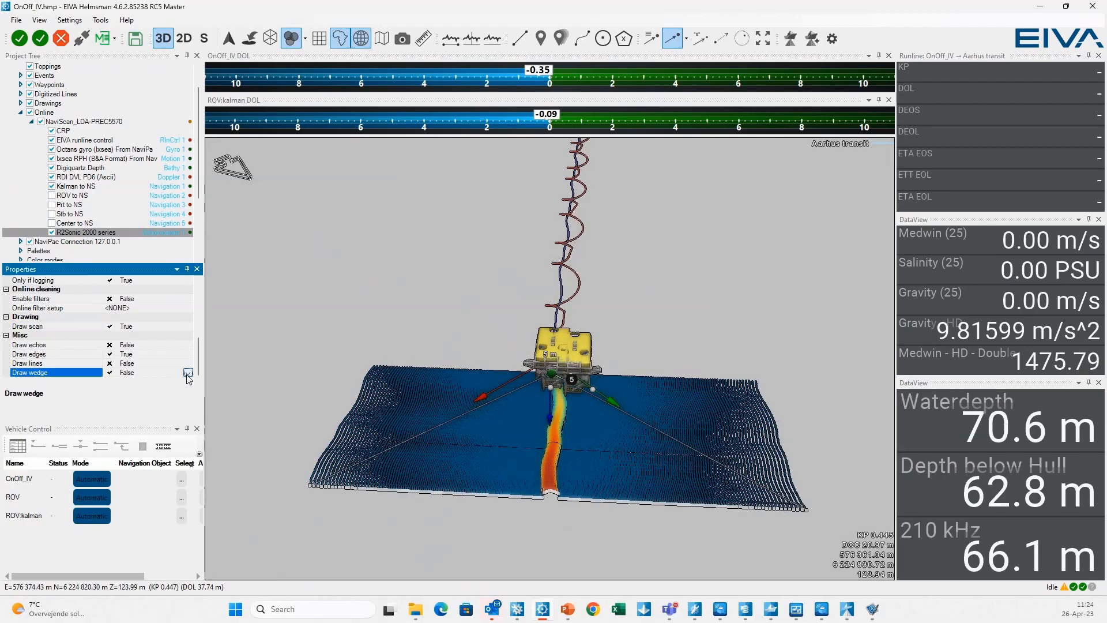
double_click(188, 374)
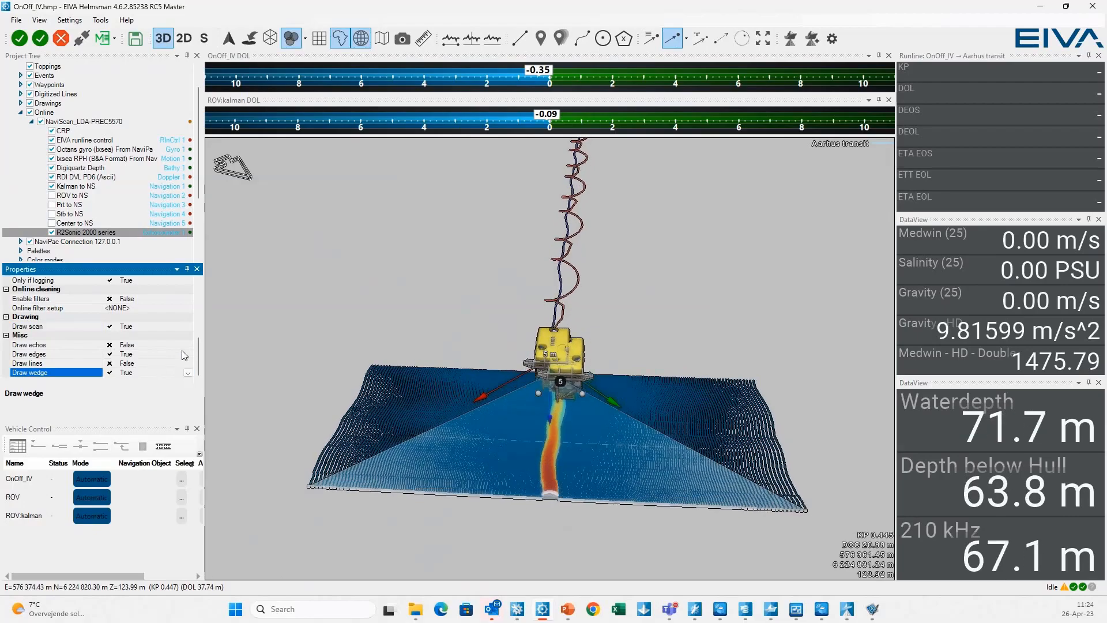
double_click(187, 354)
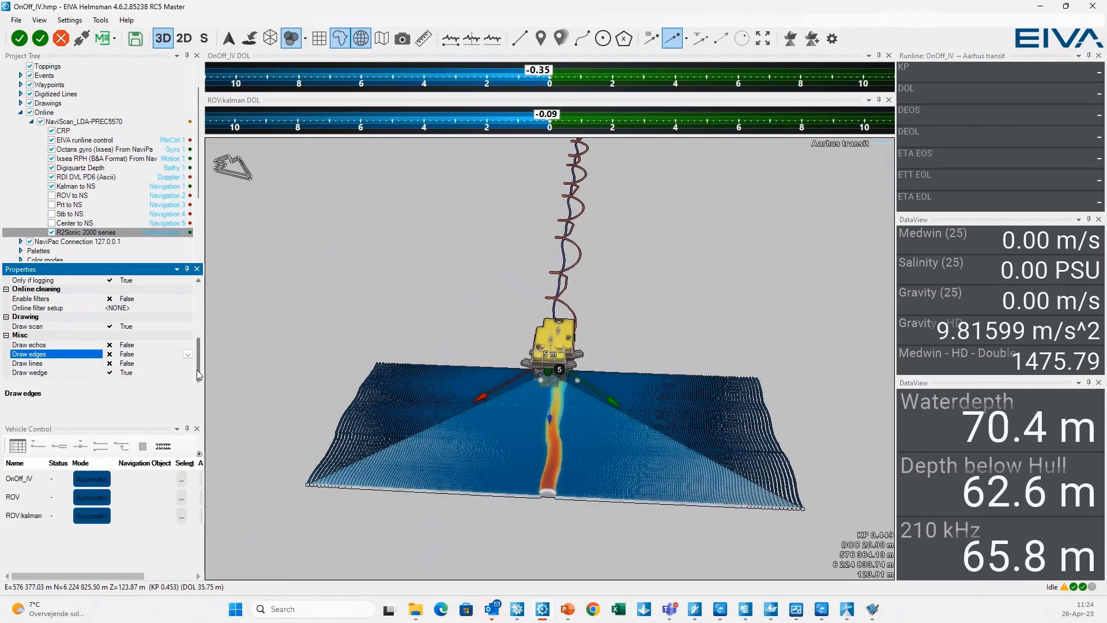
Step: Start building an online DTM from the R2Sonic 2000 series sensor and name it Online_DTM
drag(197, 365, 197, 344)
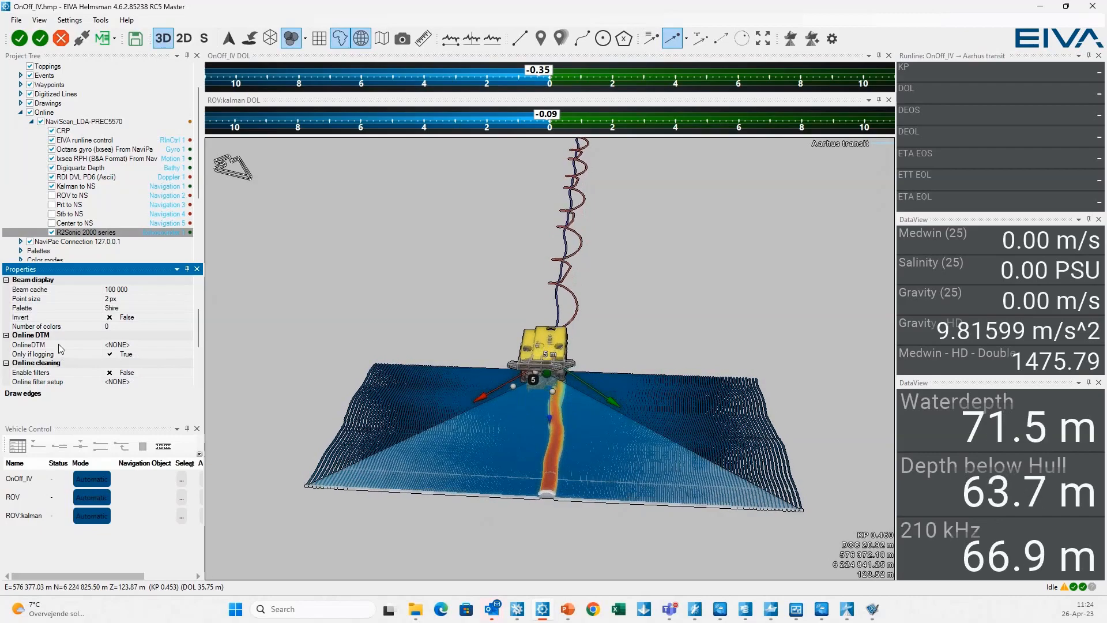
right_click(73, 234)
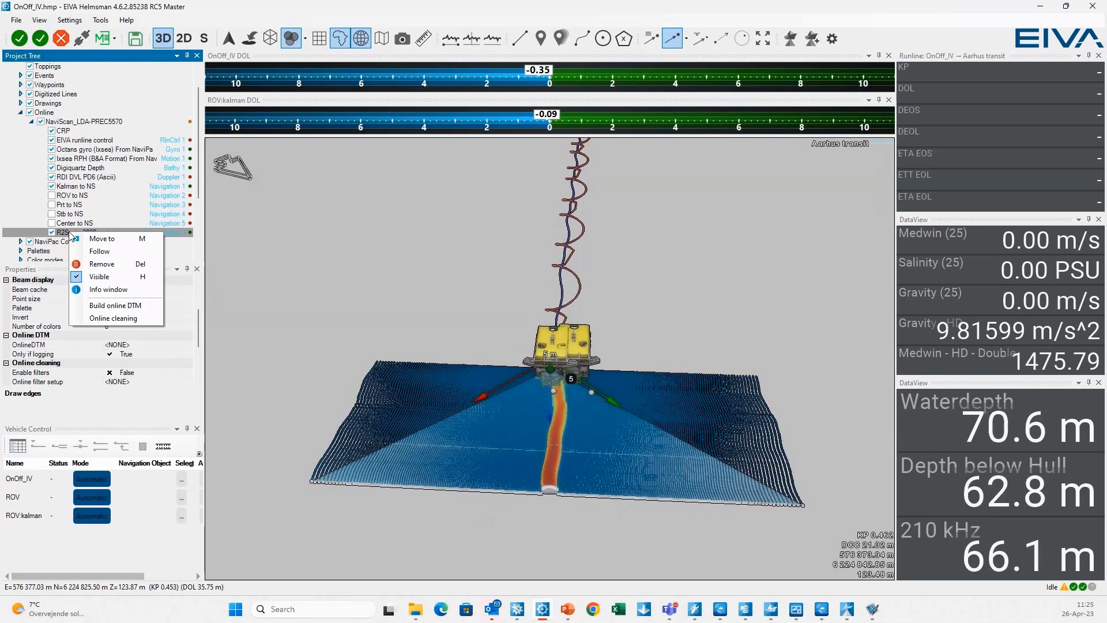
click(132, 306)
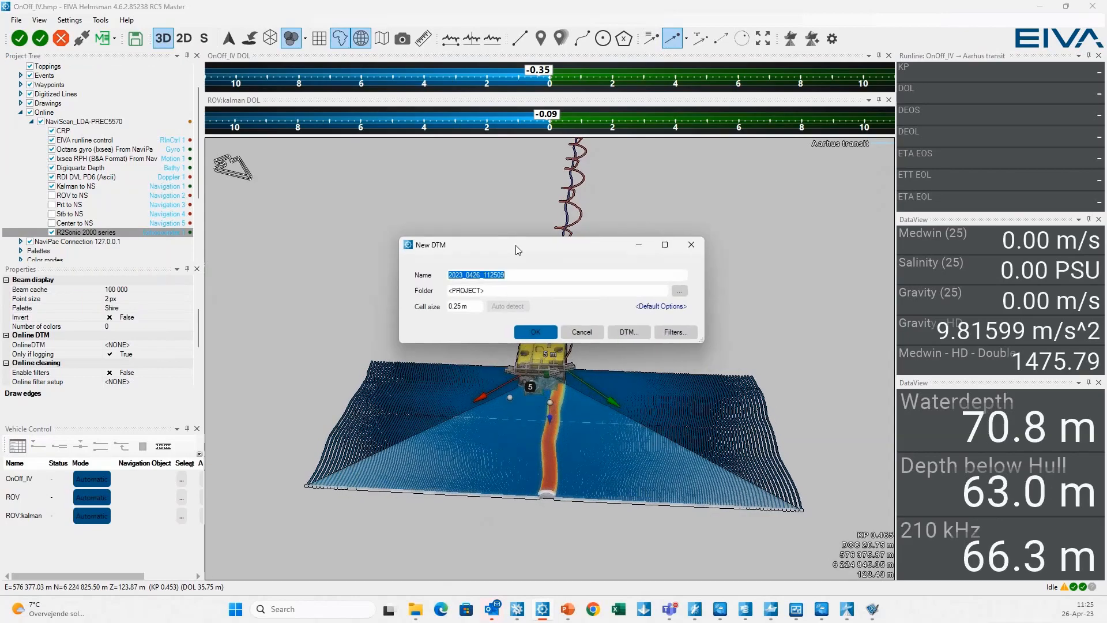
drag(517, 249, 499, 228)
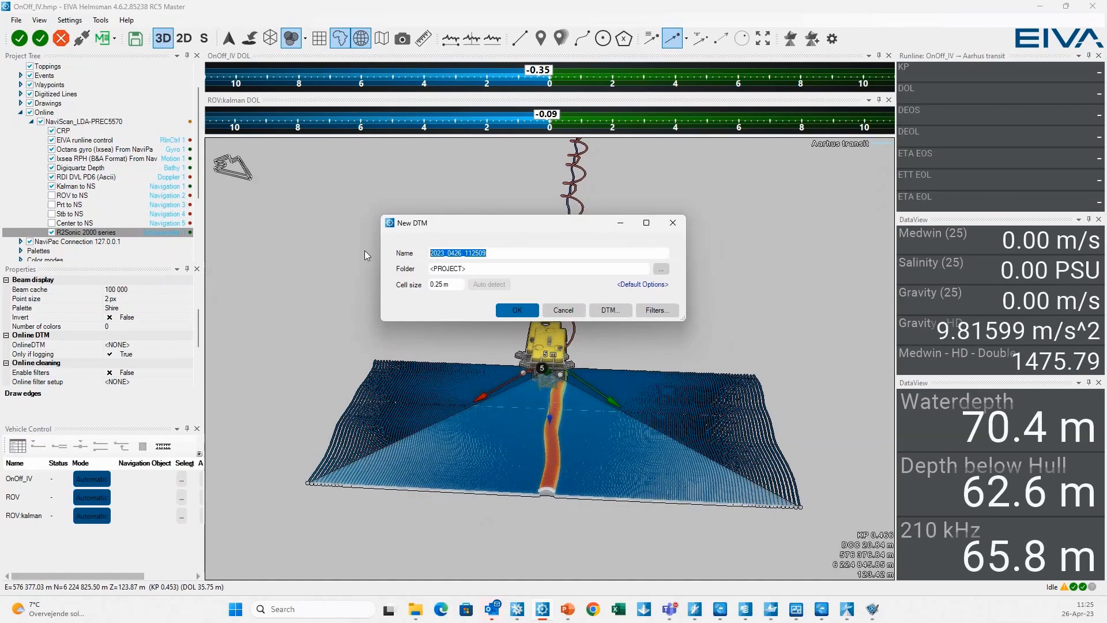
text(Online)
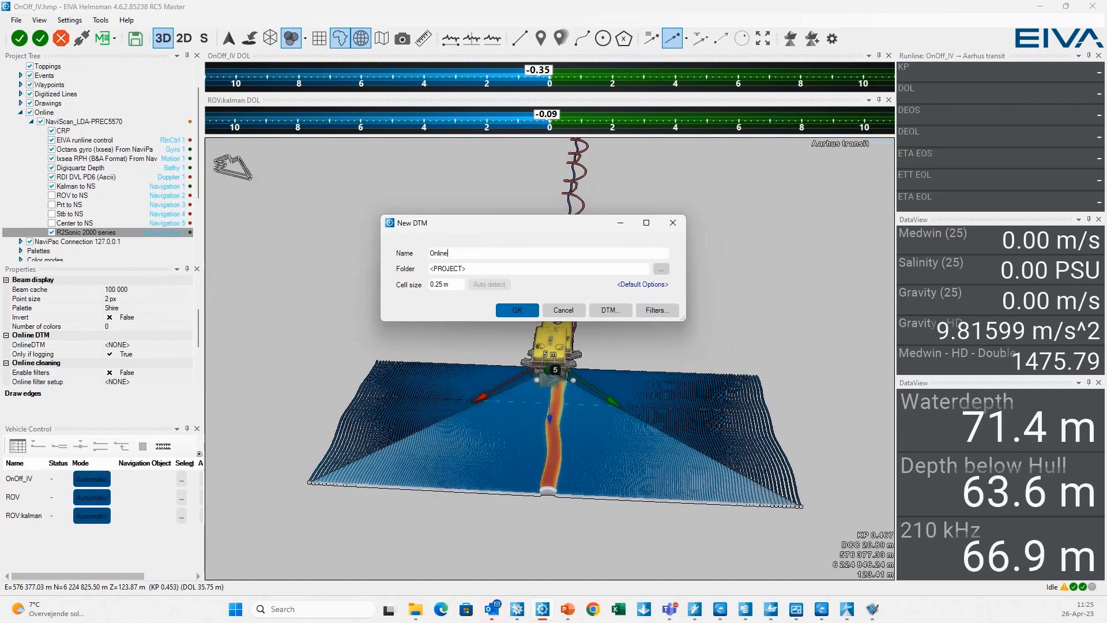
text(_DT)
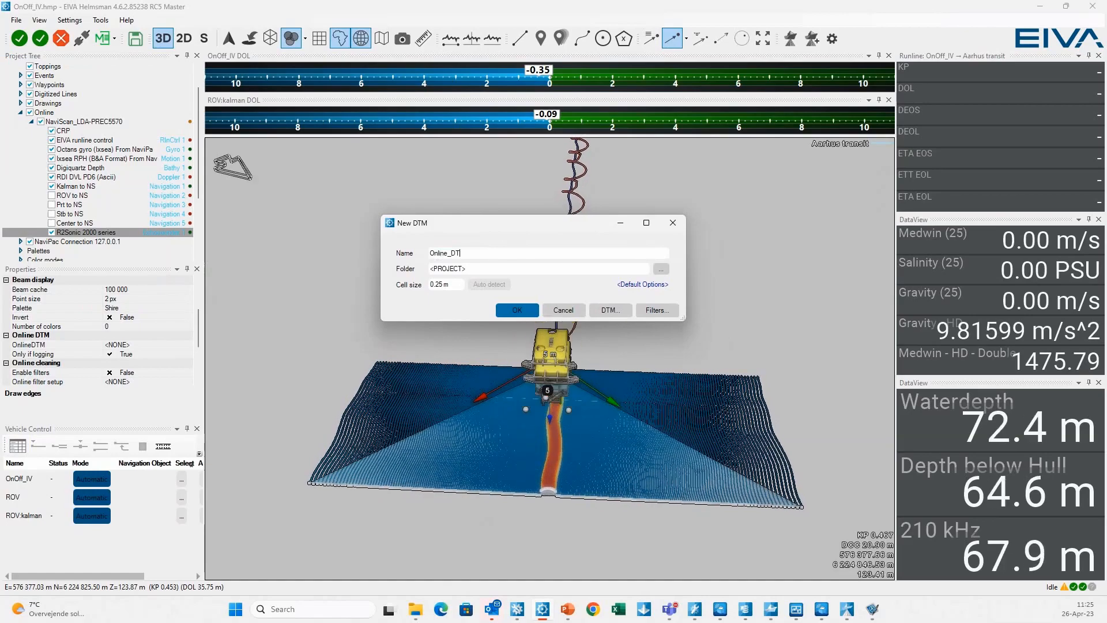
text(M)
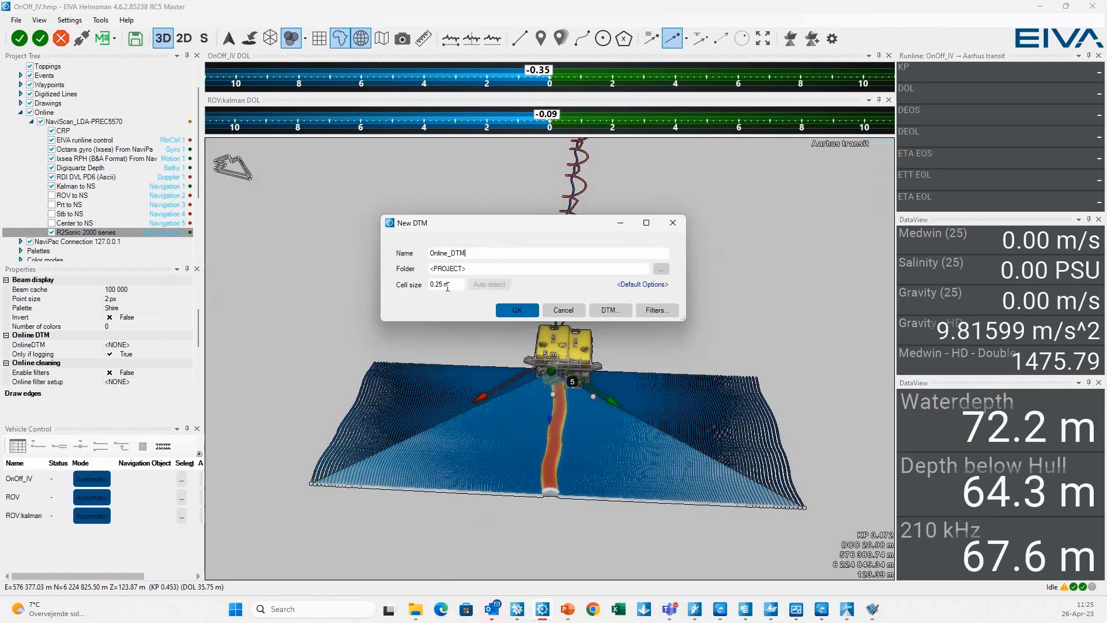
Step: Take a screenshot of the New DTM dialog and create the online DTM
key(Print)
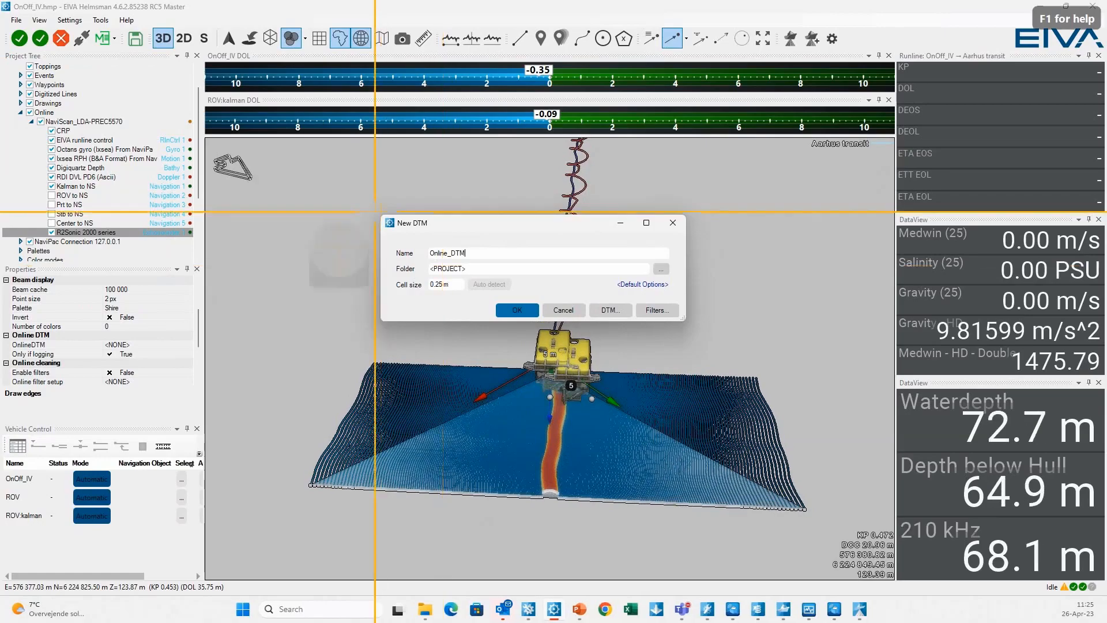
drag(375, 211, 689, 324)
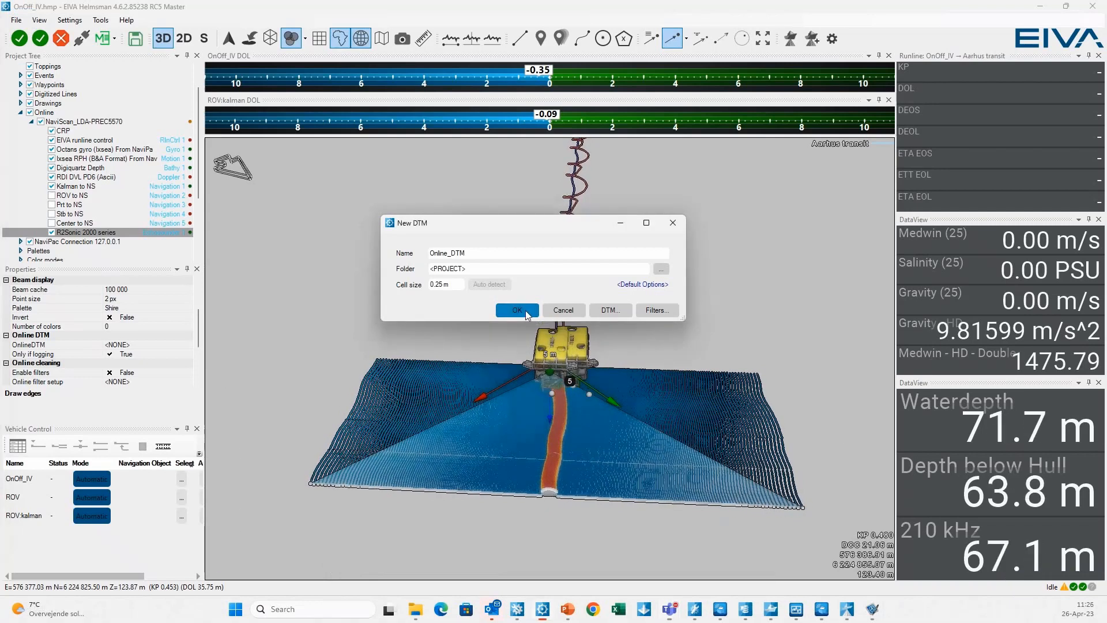
click(518, 311)
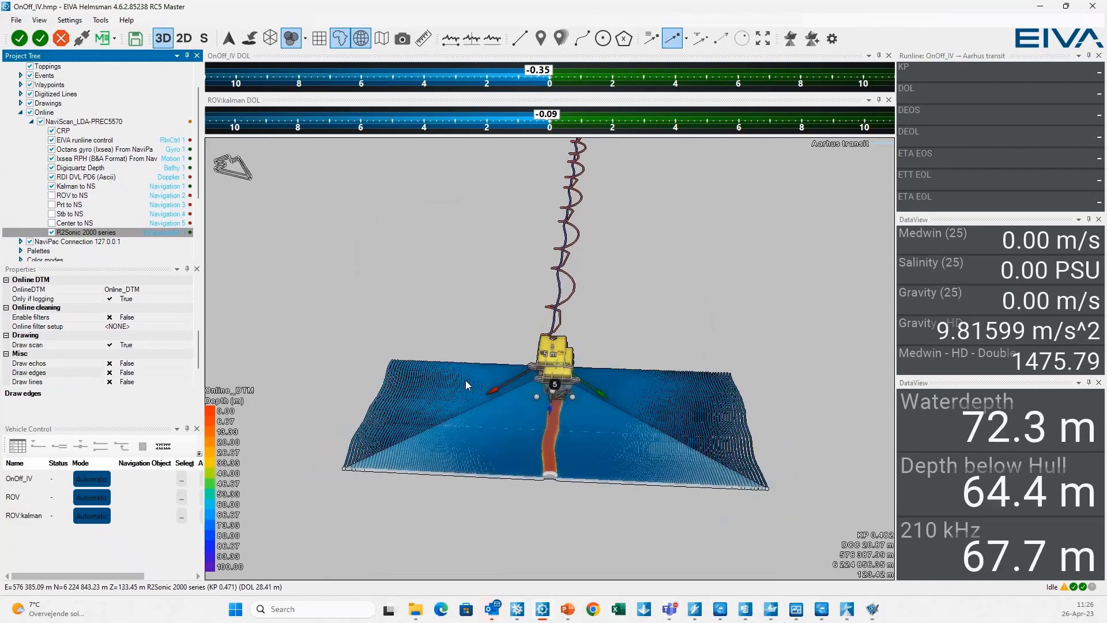
Step: Assign the Aarhus transit runline to the OnOff_IV vehicle as its navigation object
drag(449, 444, 587, 455)
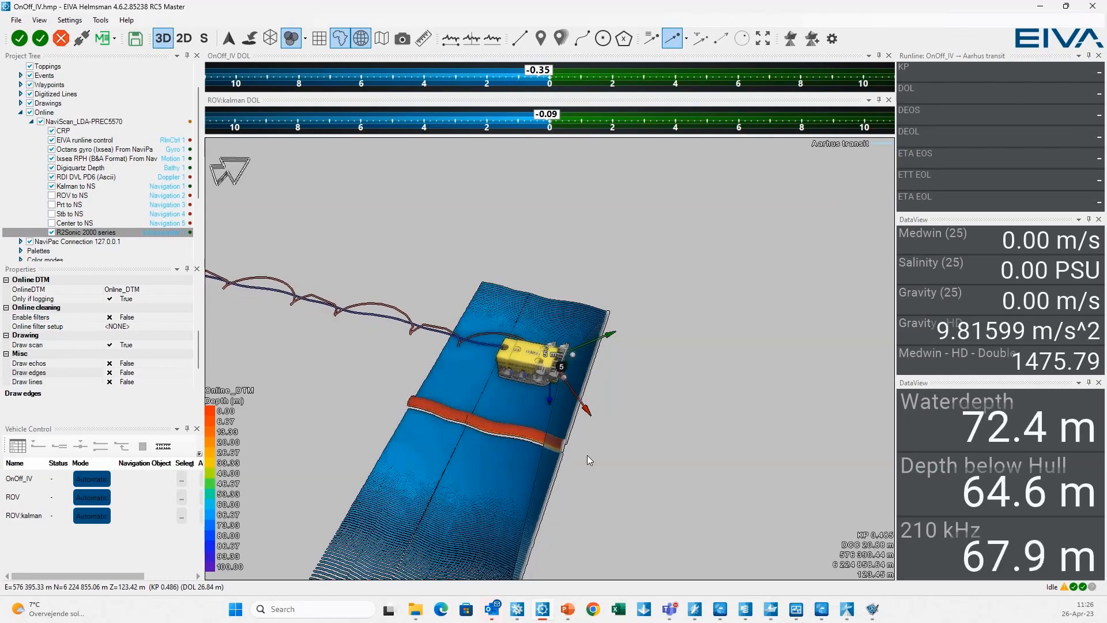
click(24, 479)
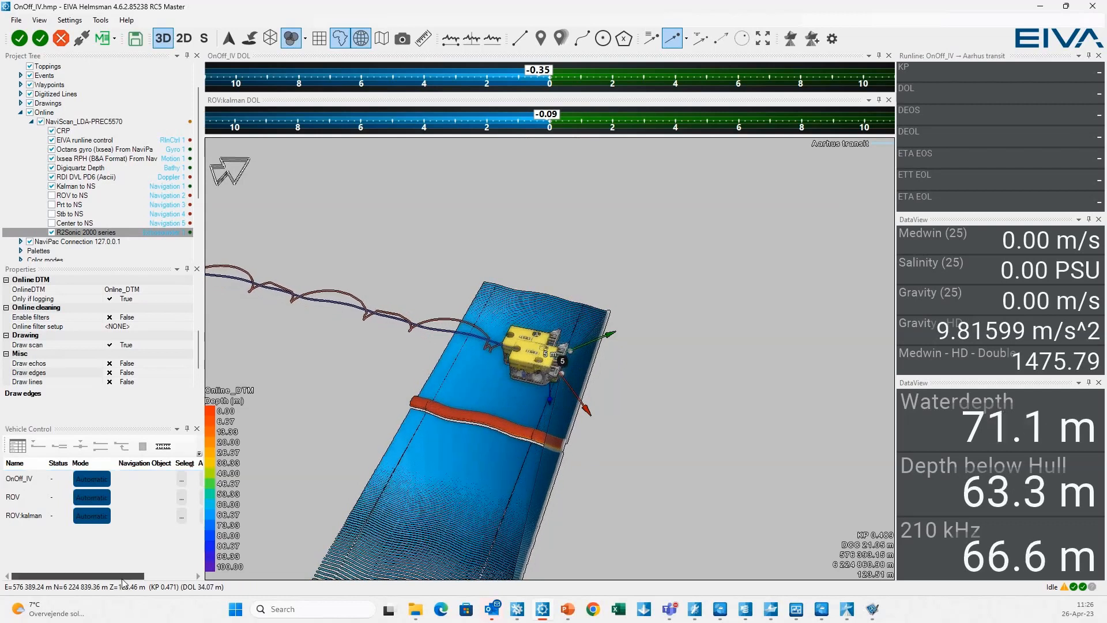
drag(128, 575, 97, 579)
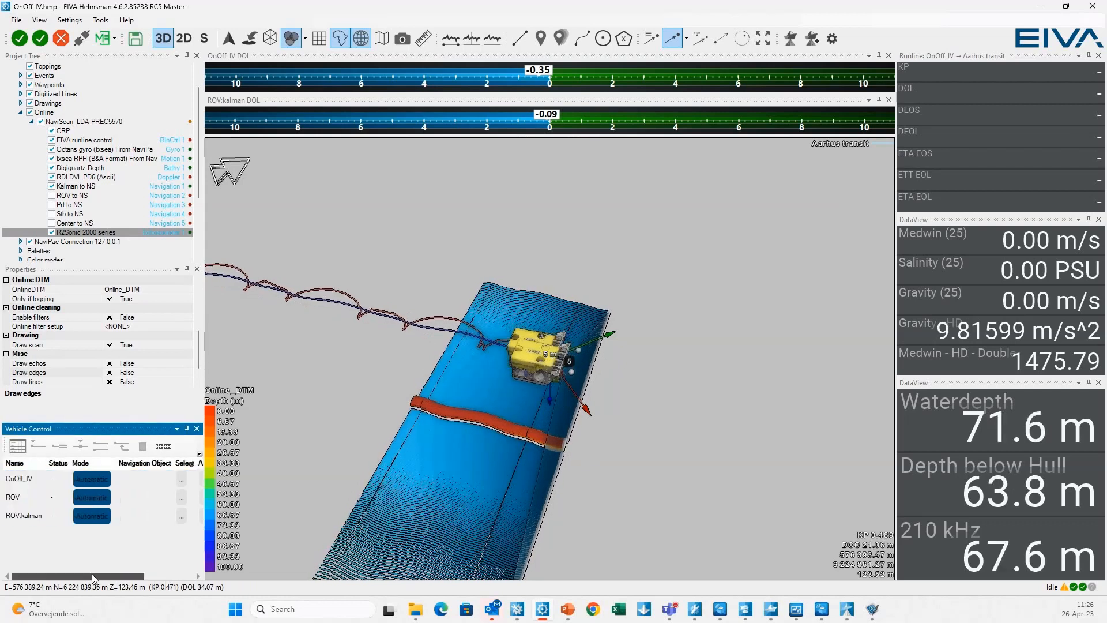
click(180, 484)
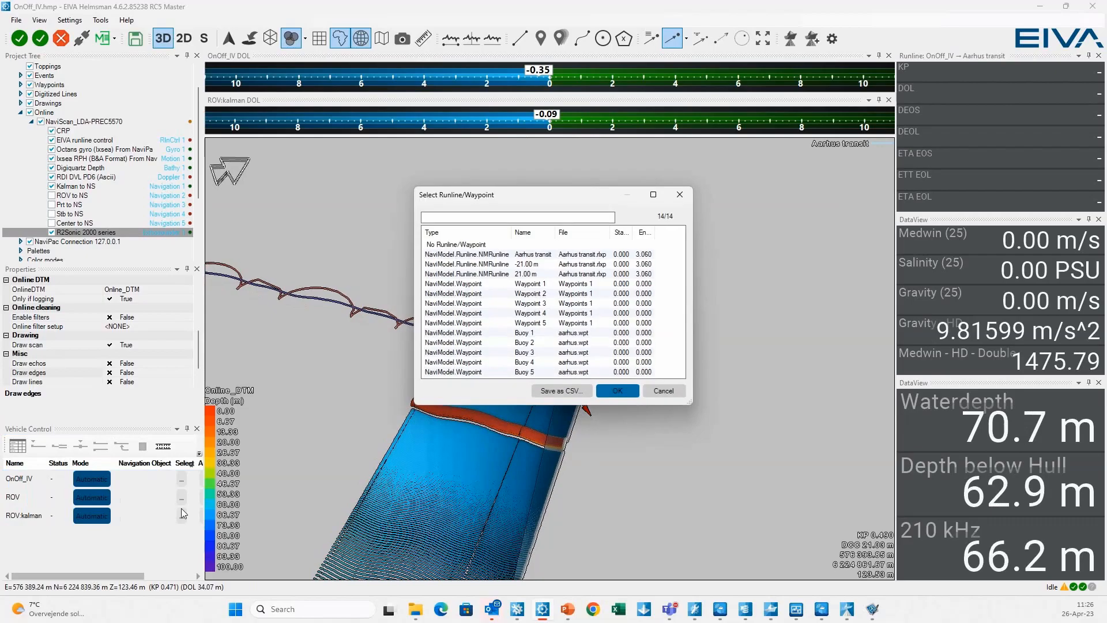
click(535, 256)
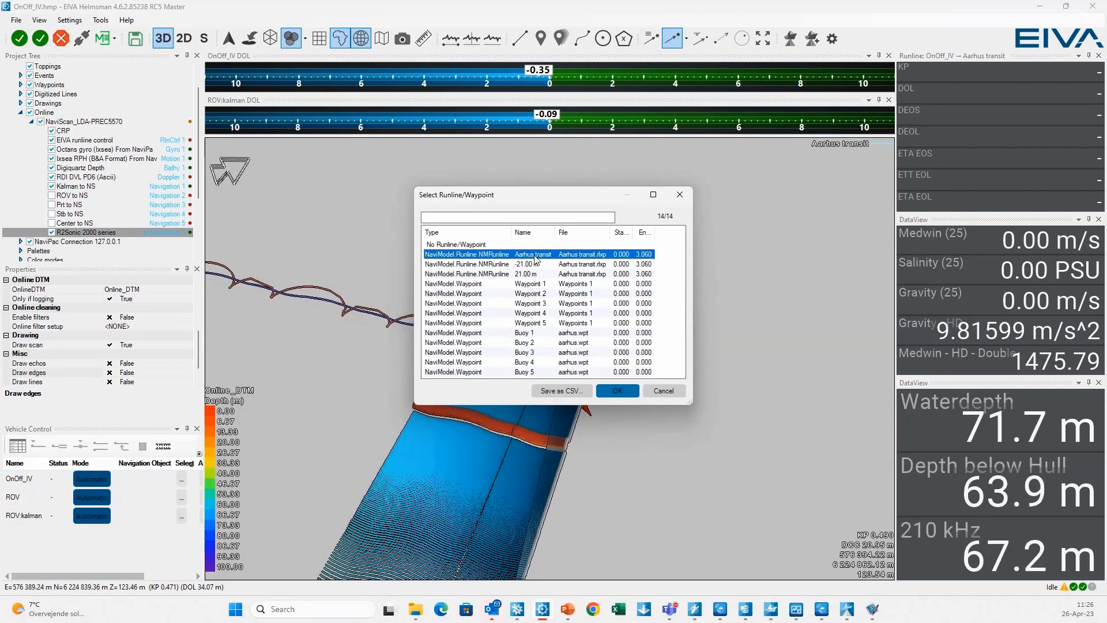
click(619, 392)
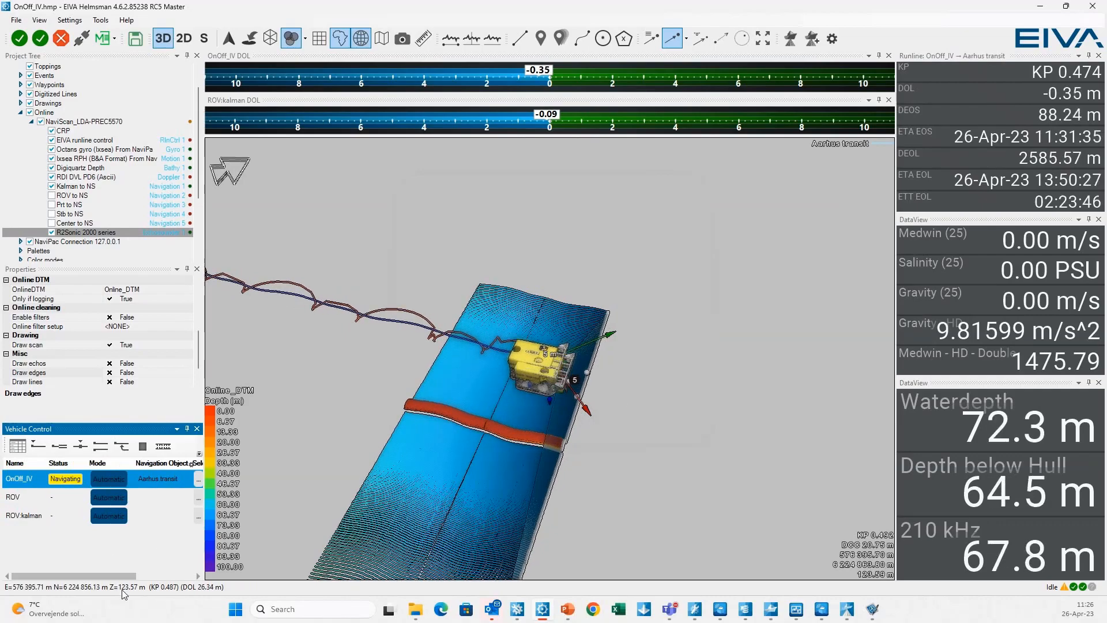
Step: Assign the 21.00 m runline to the ROV:kalman vehicle as its navigation object and slightly widen the map view
click(199, 519)
click(198, 520)
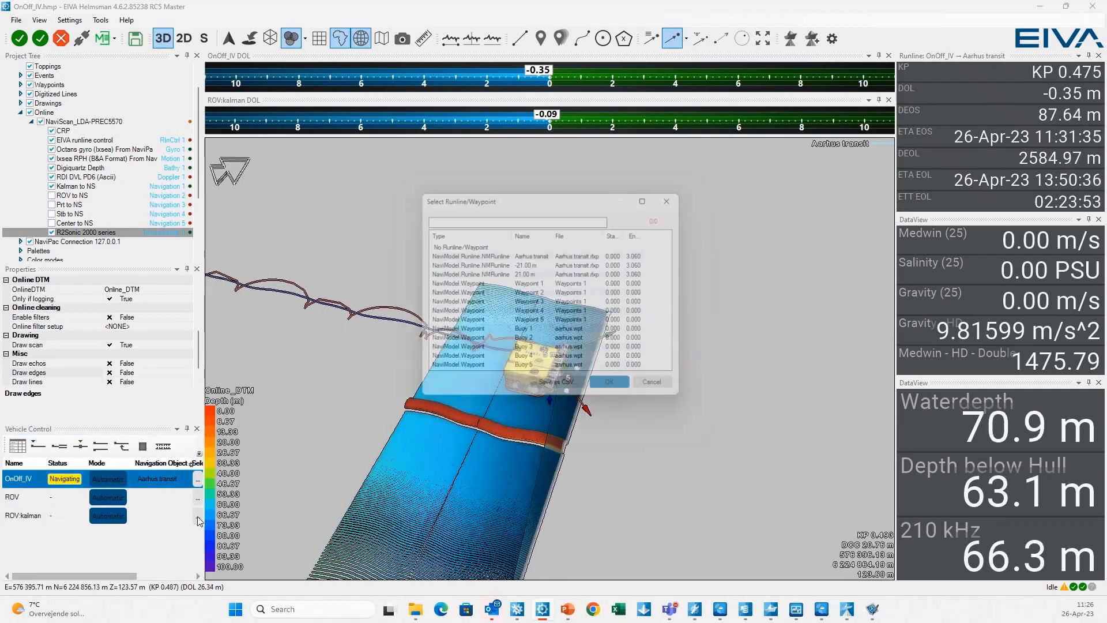
click(537, 274)
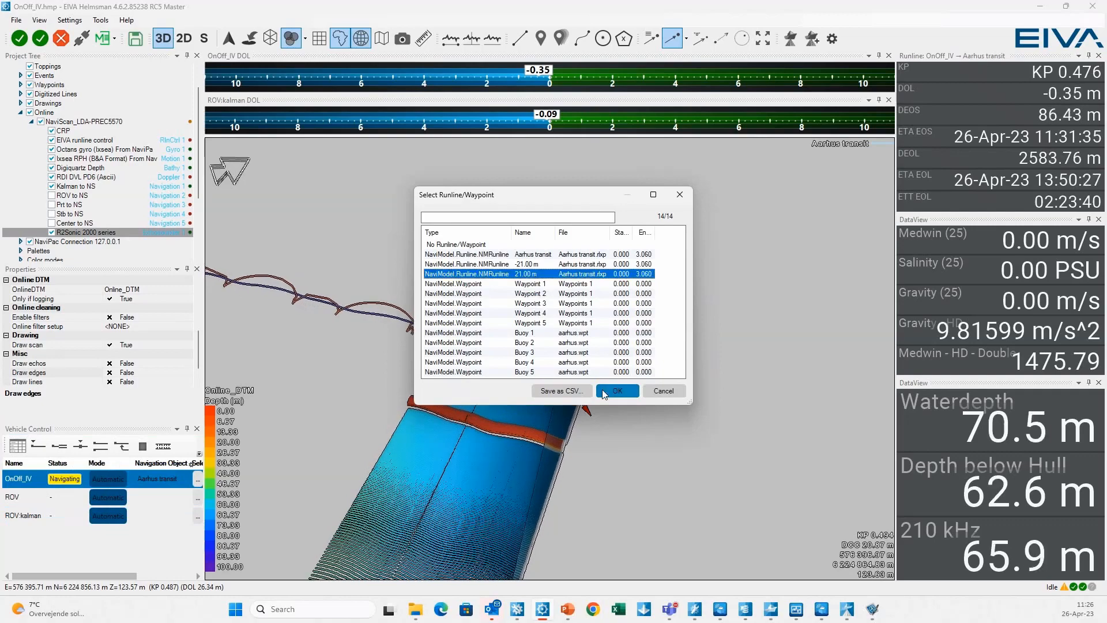
click(604, 393)
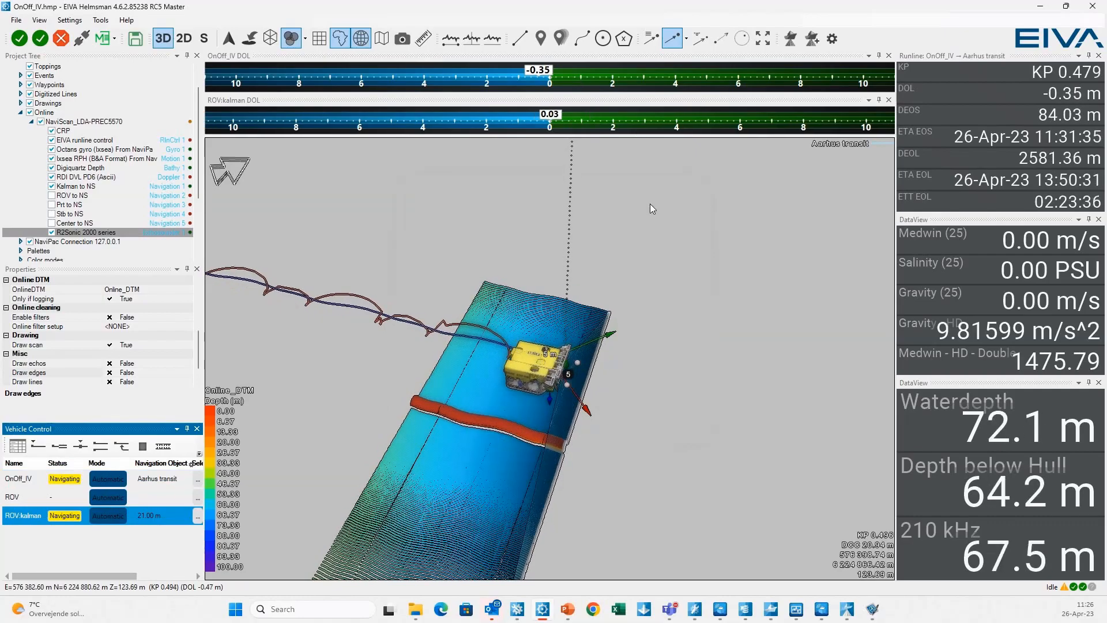
drag(897, 287, 909, 287)
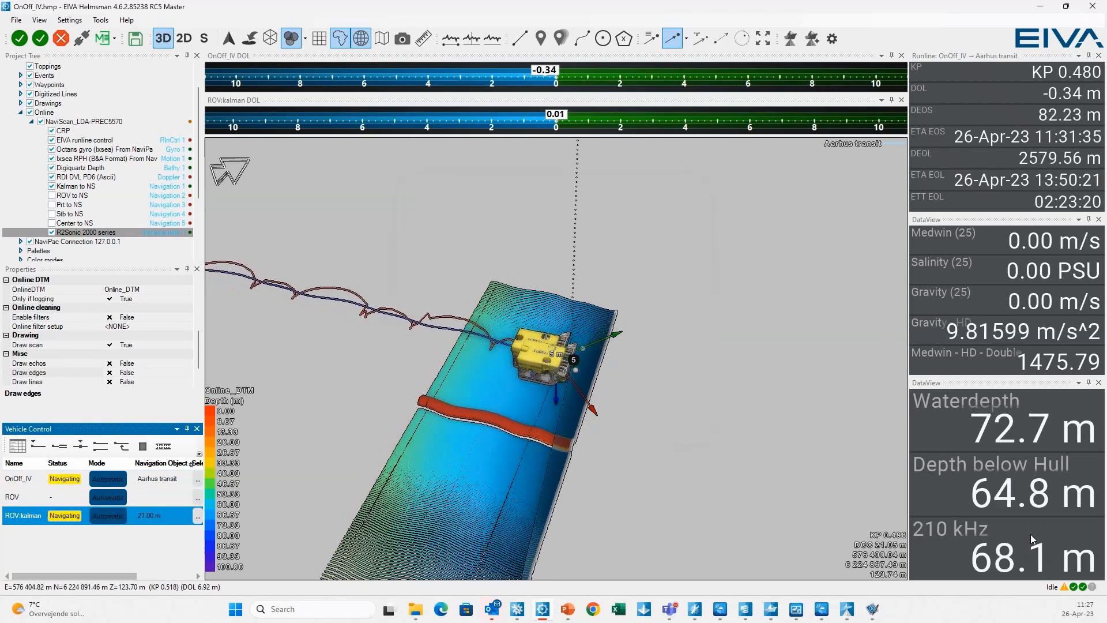
Step: Start surveying with the OnOff_IV vehicle along the Aarhus transit runline
ctrl+click(36, 496)
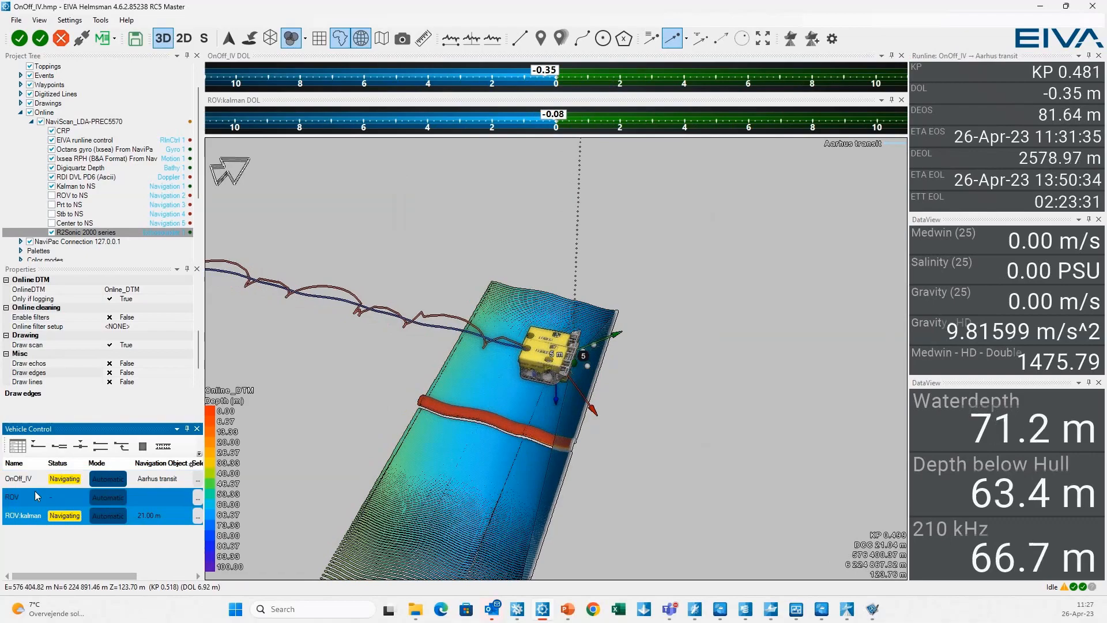
click(20, 480)
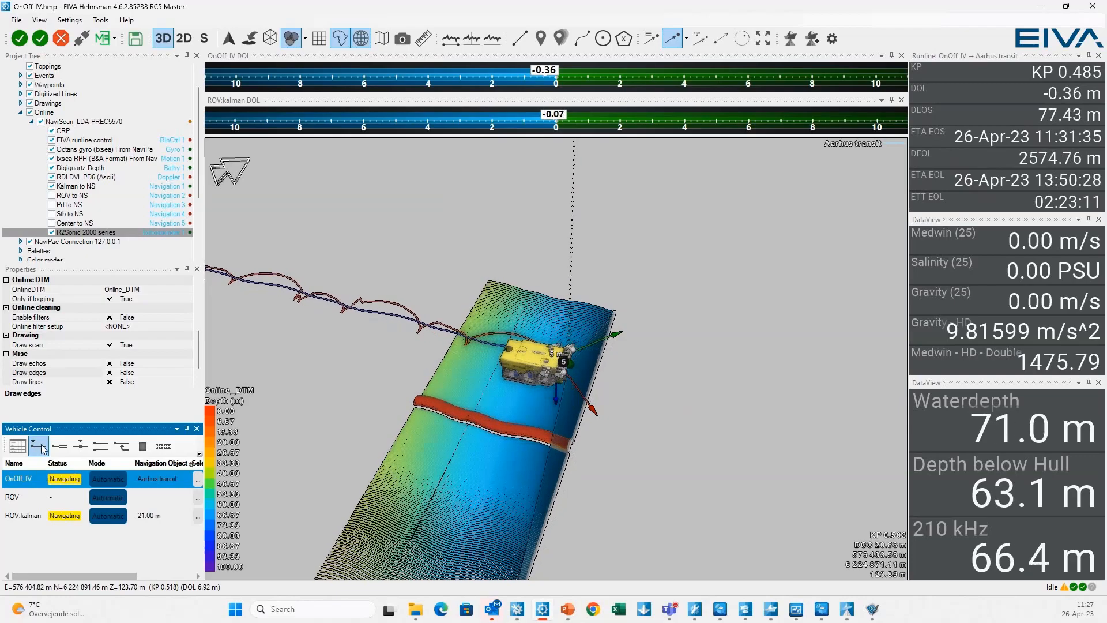
click(38, 447)
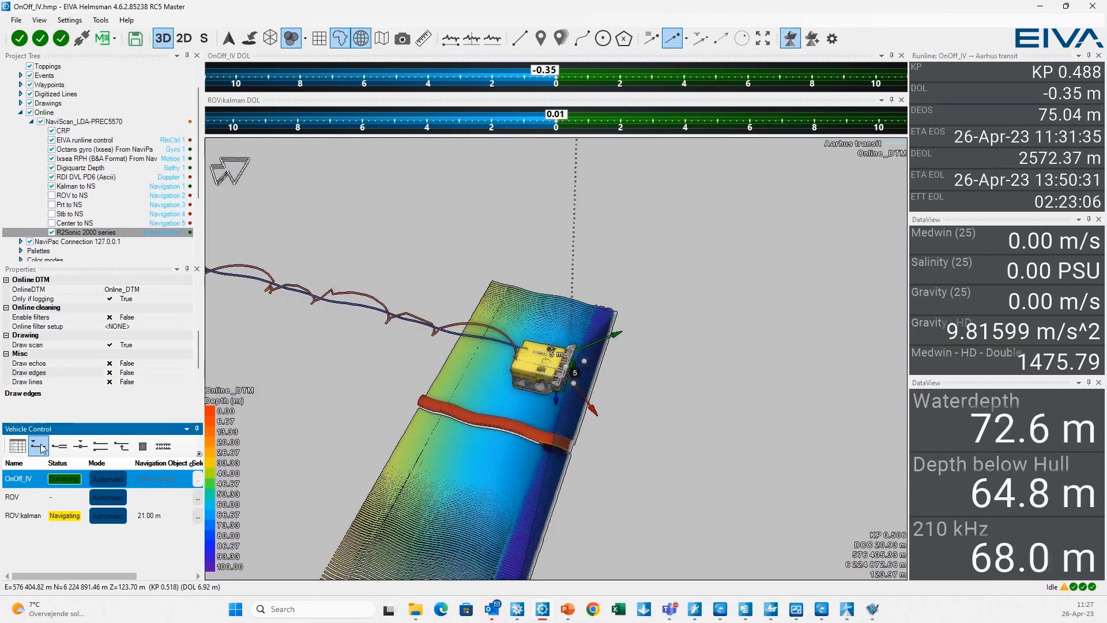
click(65, 514)
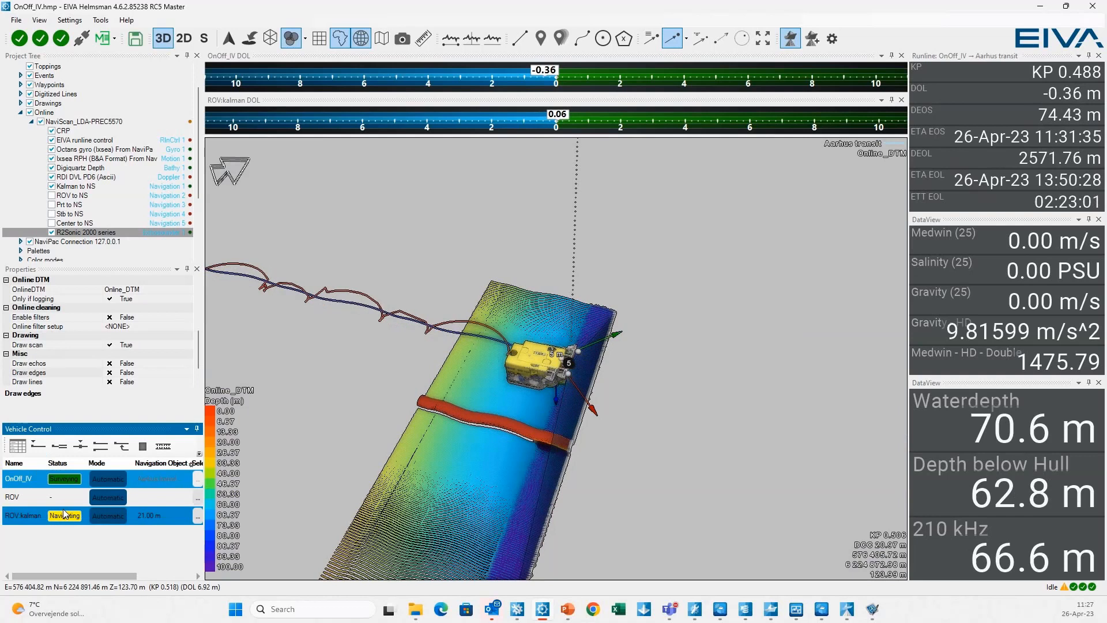
click(68, 482)
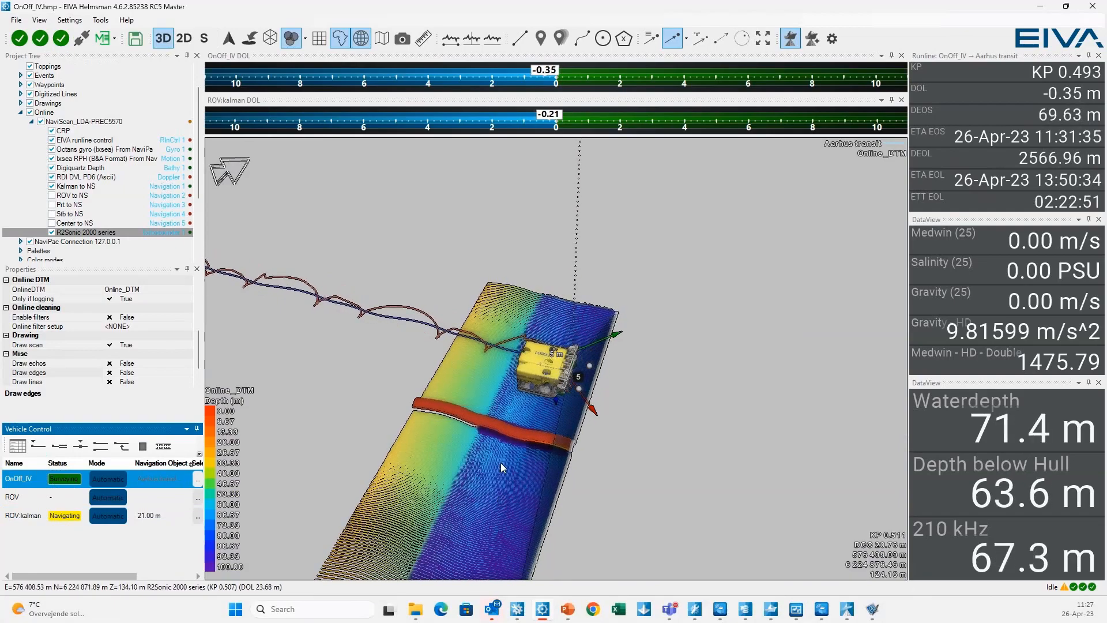
drag(501, 460, 499, 486)
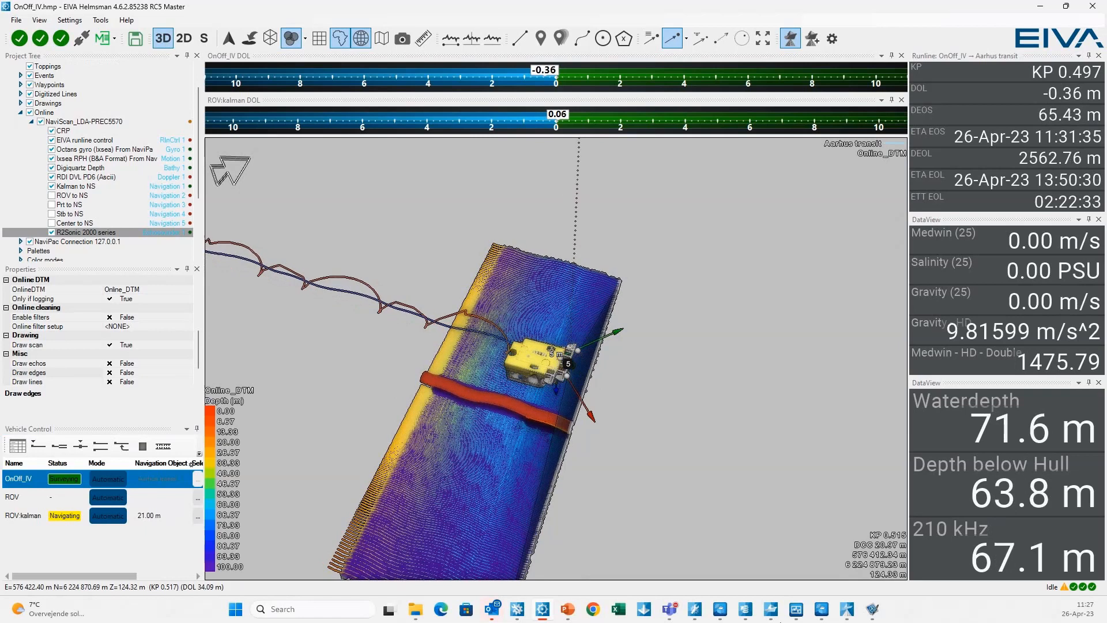
Step: Check the primary logging in LogData, switch to NaviScan Online, and examine the surveyed area in its DTM view up close
click(744, 610)
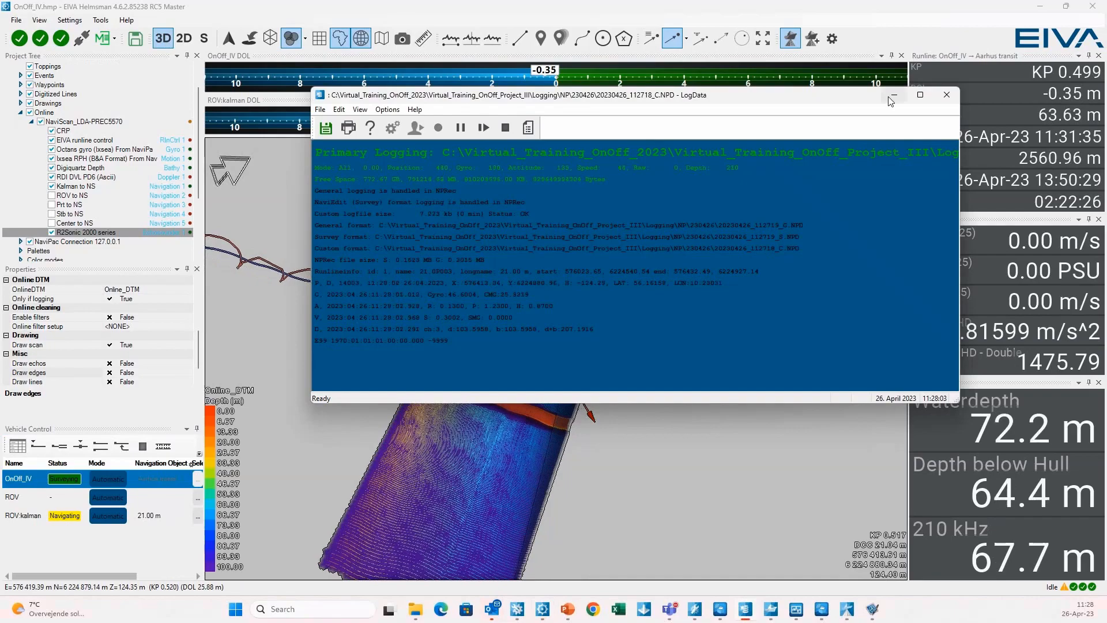
click(848, 611)
click(847, 612)
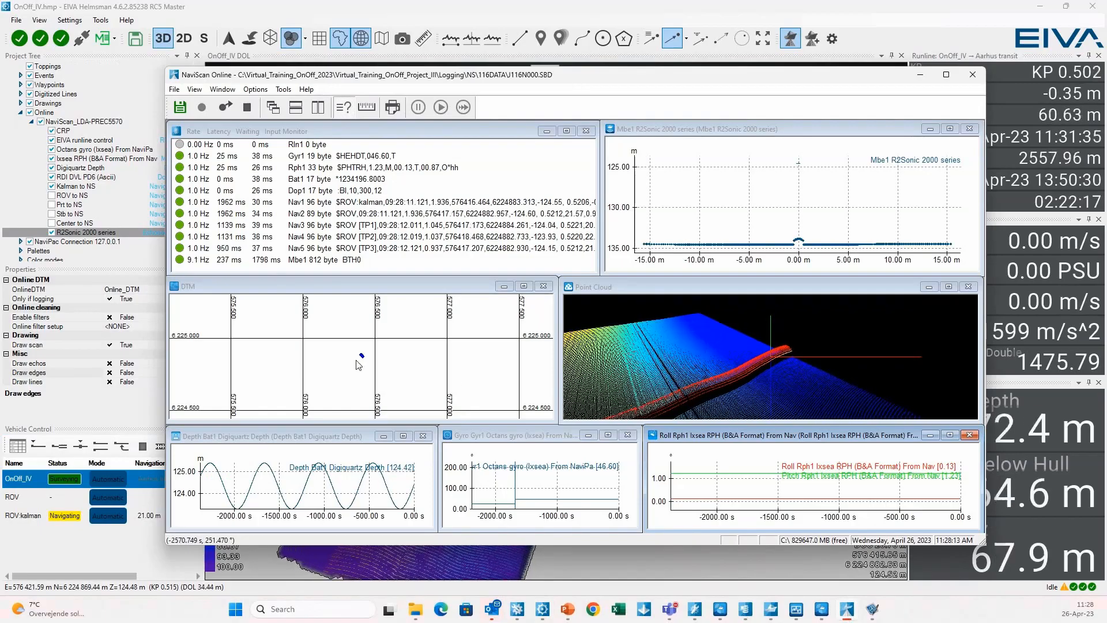
scroll(364, 361, up, 2)
scroll(362, 362, up, 1)
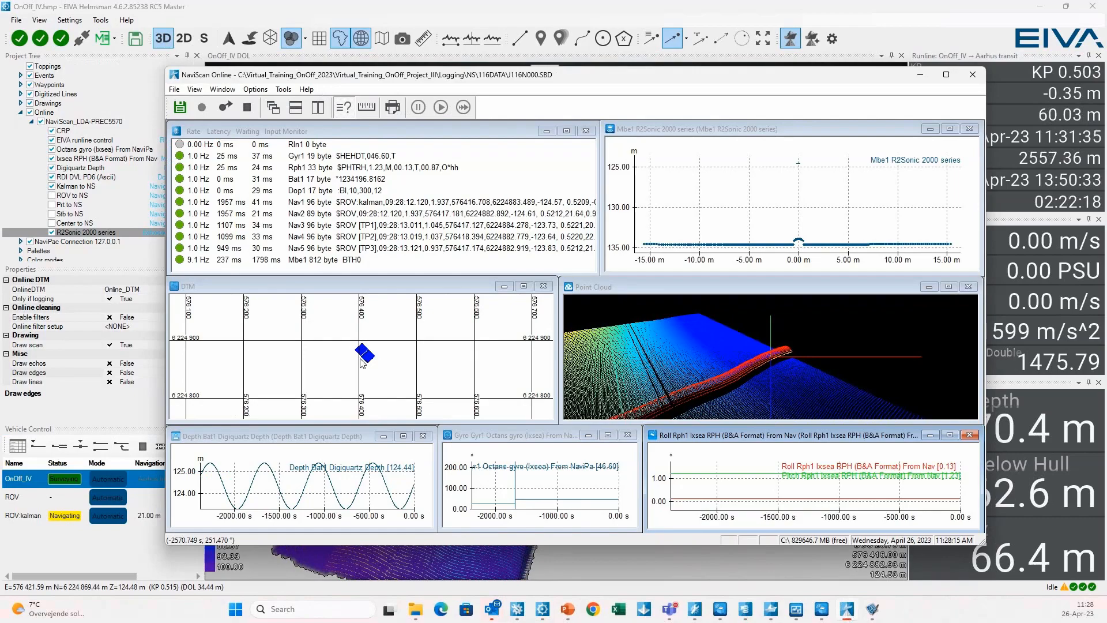
scroll(362, 362, up, 3)
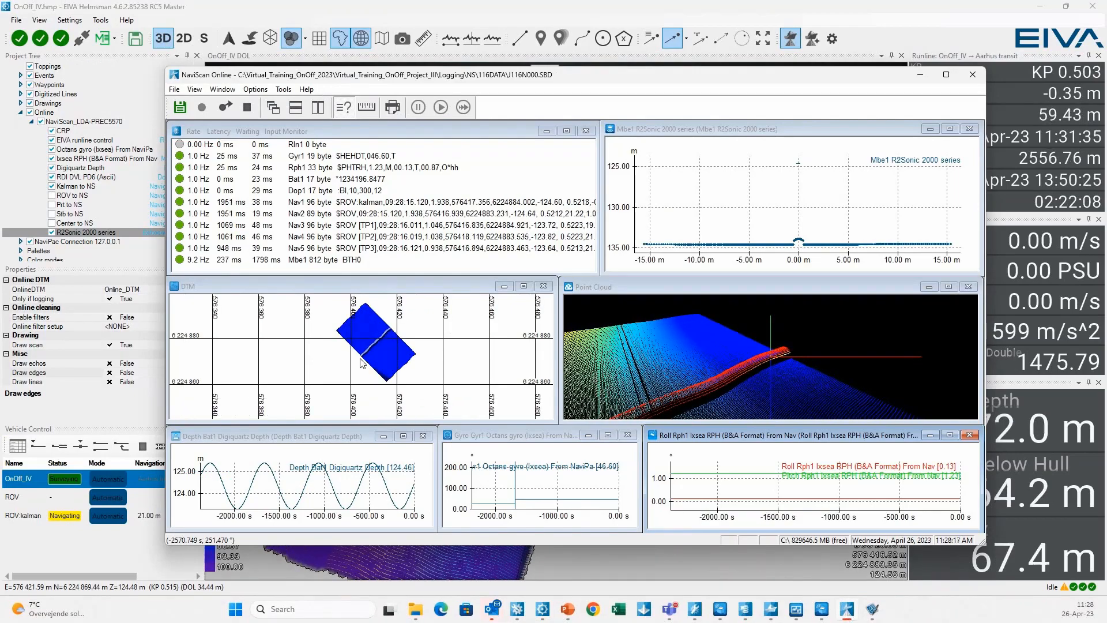
scroll(362, 362, up, 1)
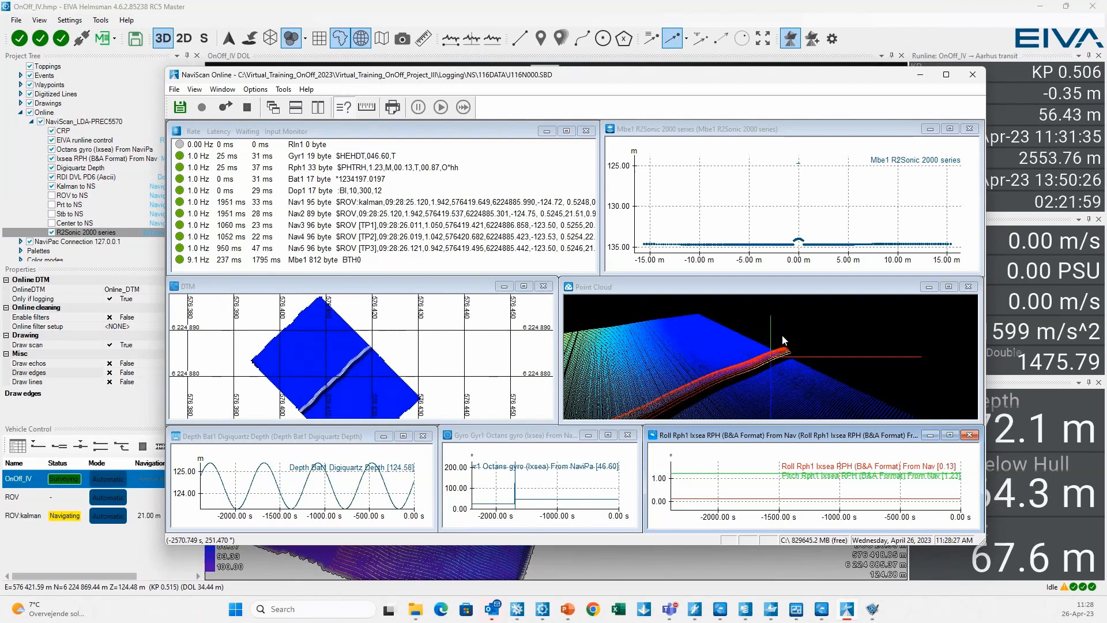
Step: Examine the pipeline in the NaviScan point cloud and its view options, and return to Helmsman
drag(782, 337, 754, 354)
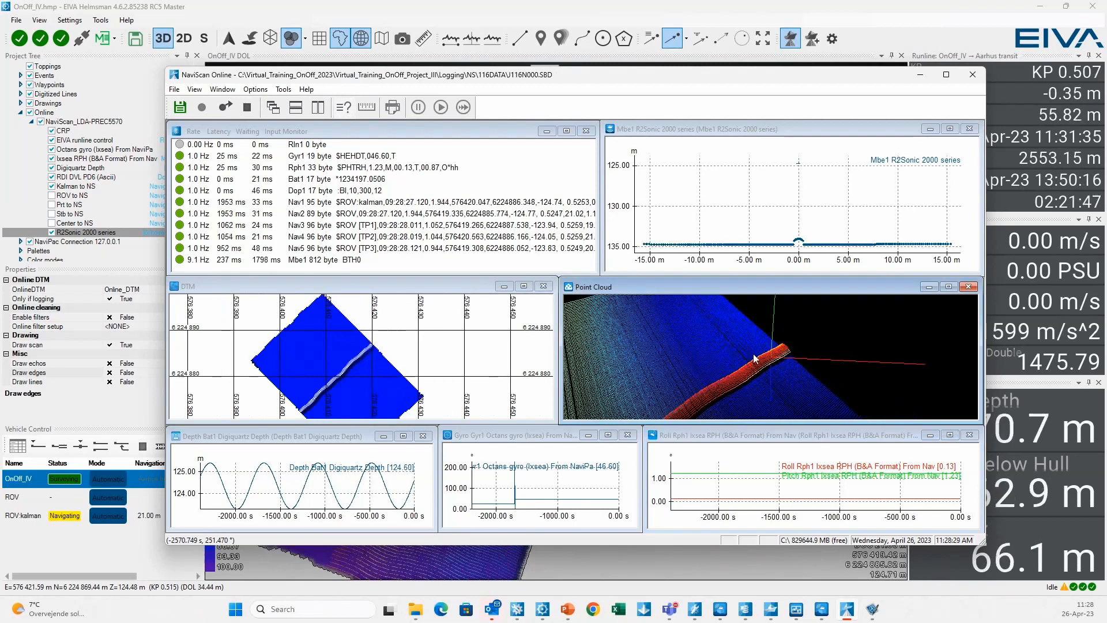
right_click(820, 332)
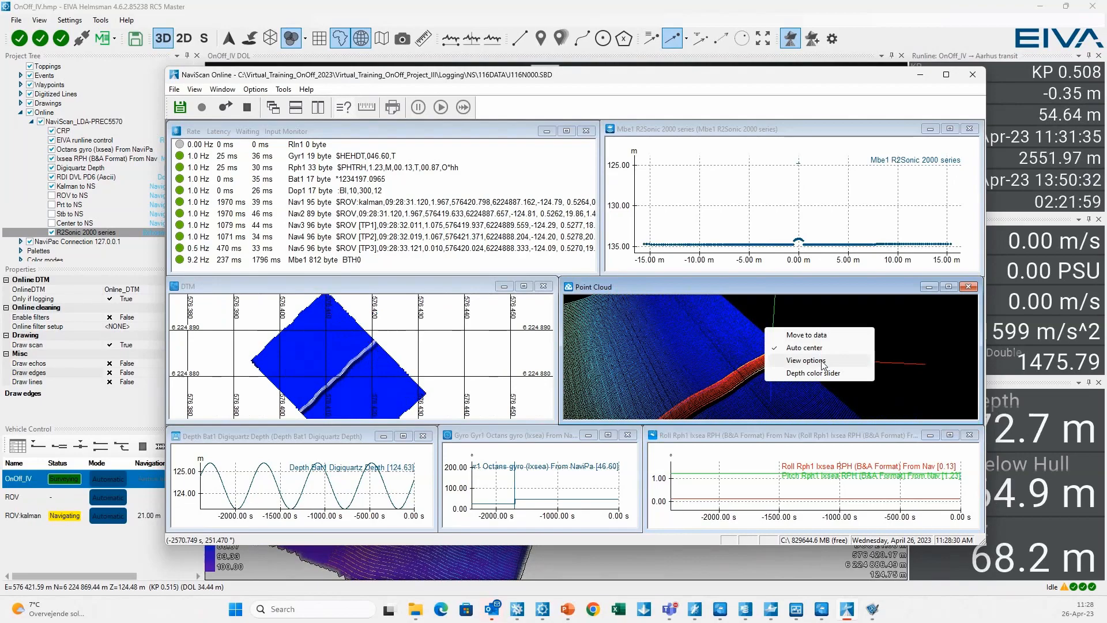
click(823, 361)
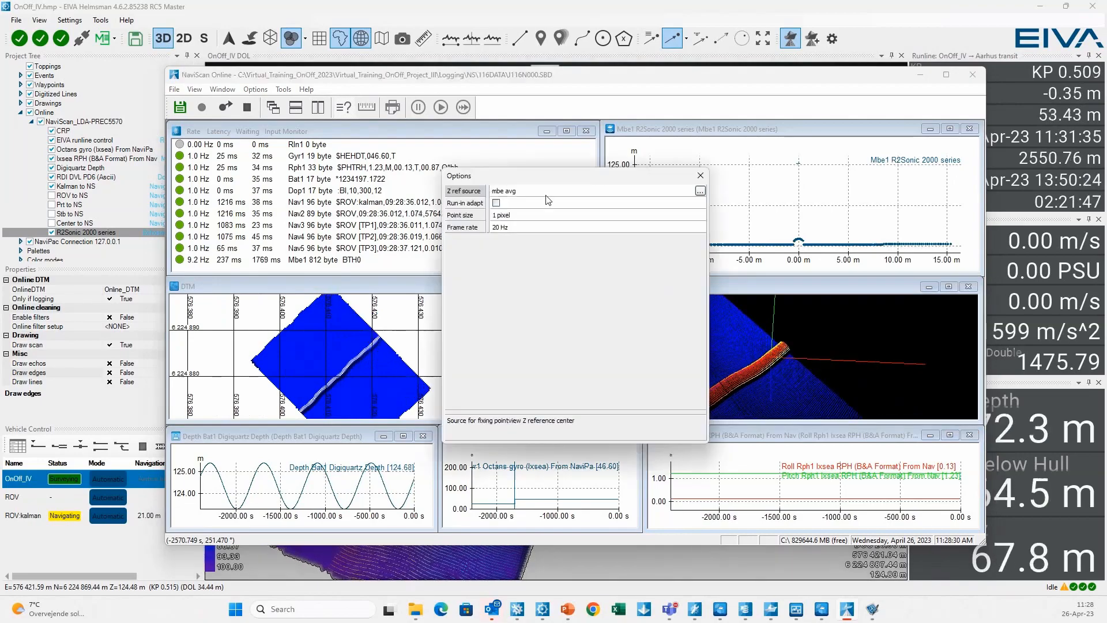
click(700, 176)
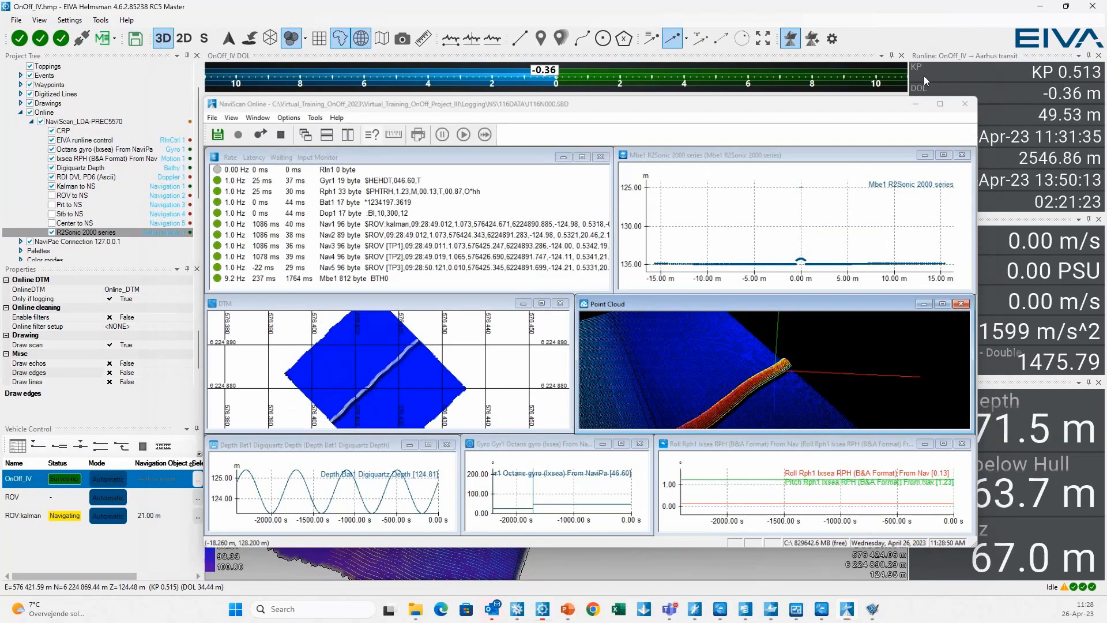
click(922, 75)
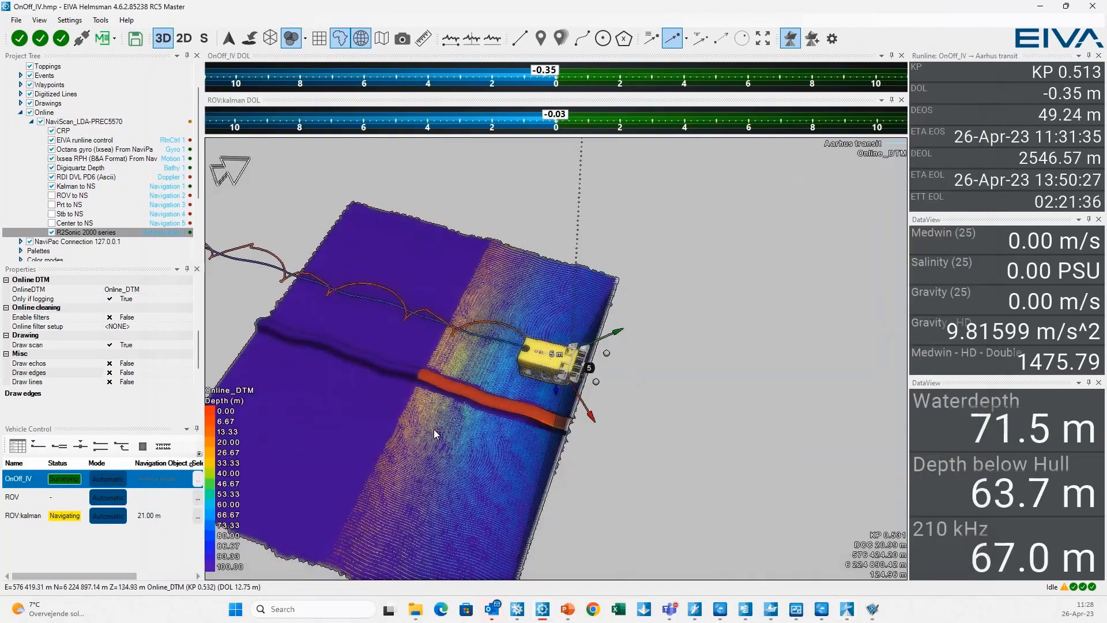
Step: Select the online DTM, fit its depth colour range to the surveyed data, and inspect the surface from several angles
click(353, 395)
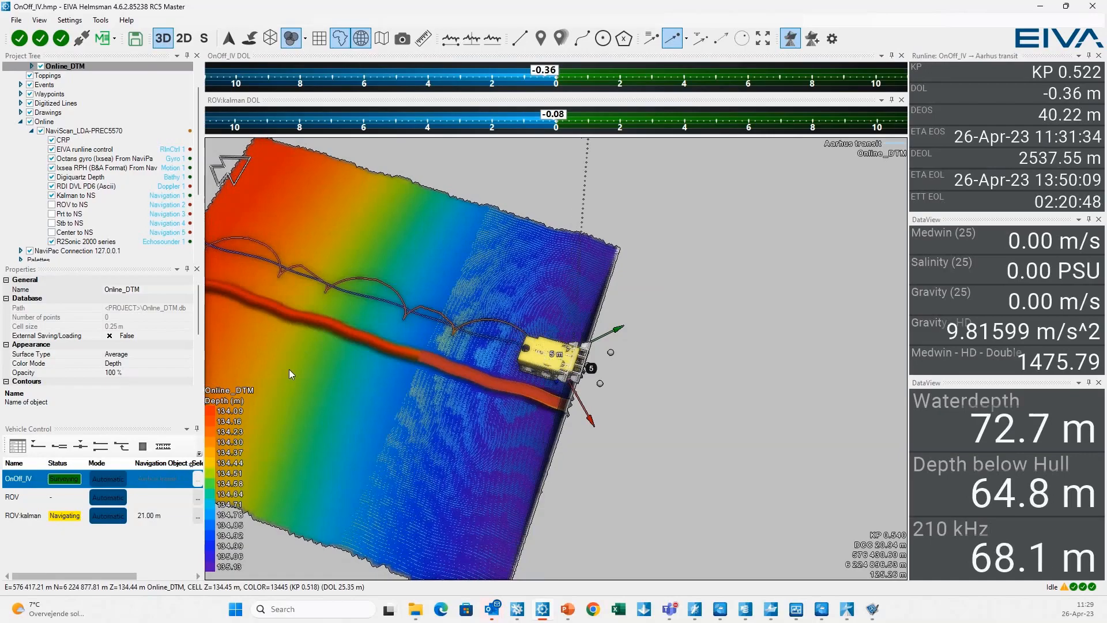
drag(492, 379, 444, 334)
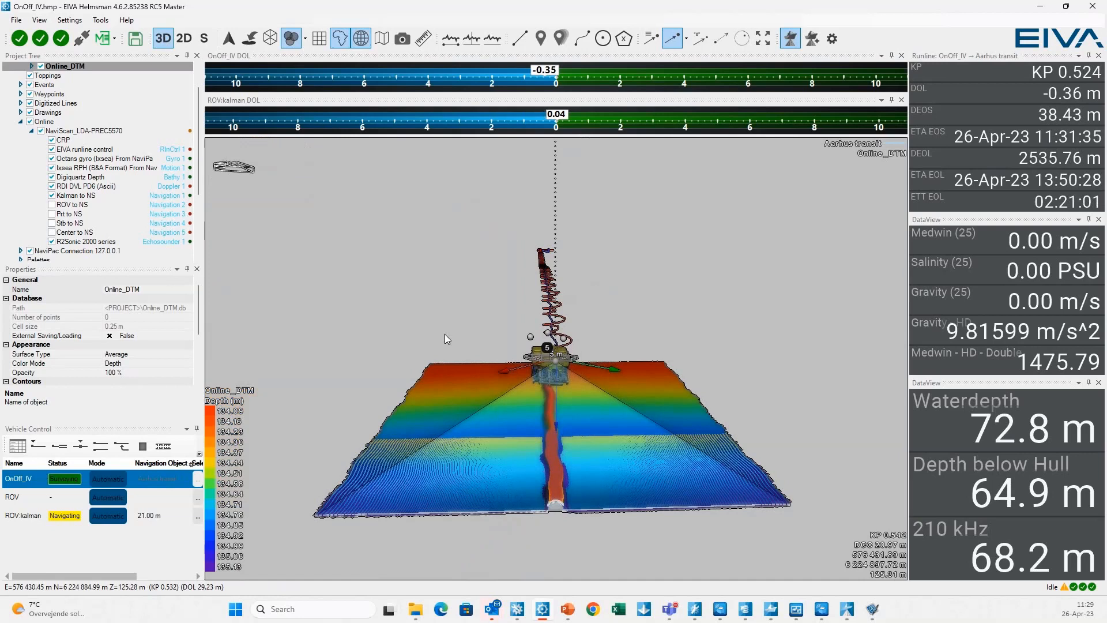
drag(445, 334, 690, 428)
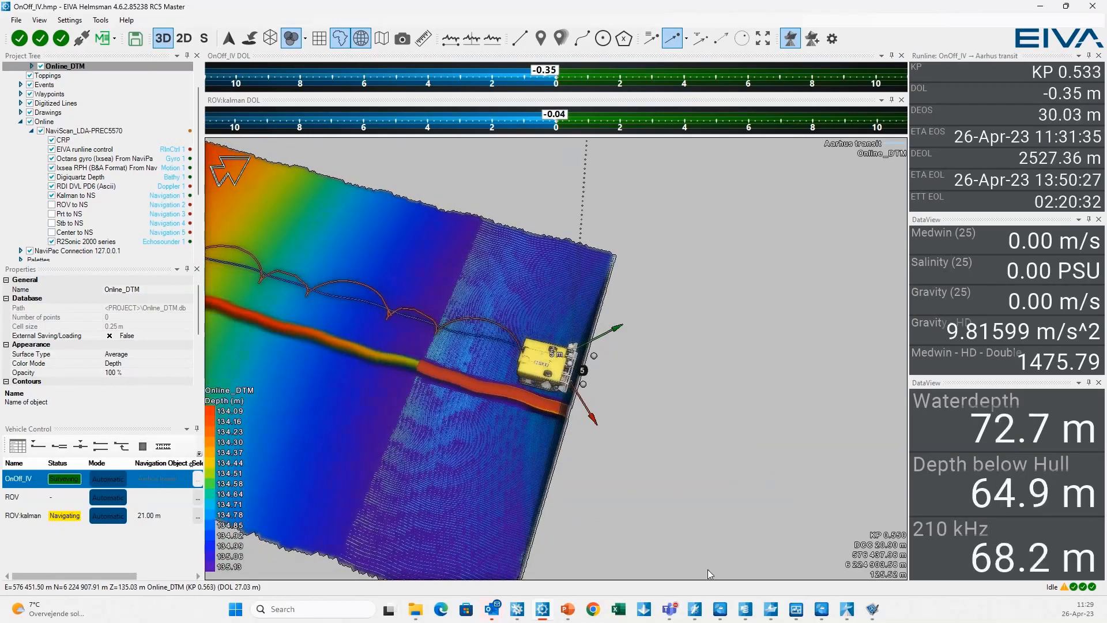
drag(776, 546, 650, 366)
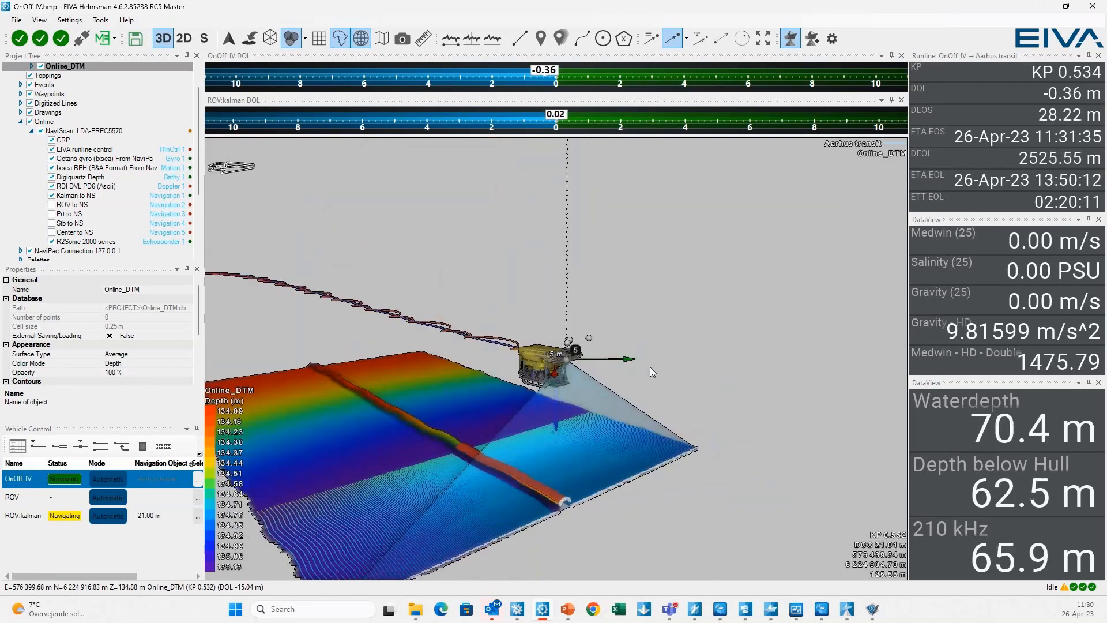
drag(650, 366, 703, 421)
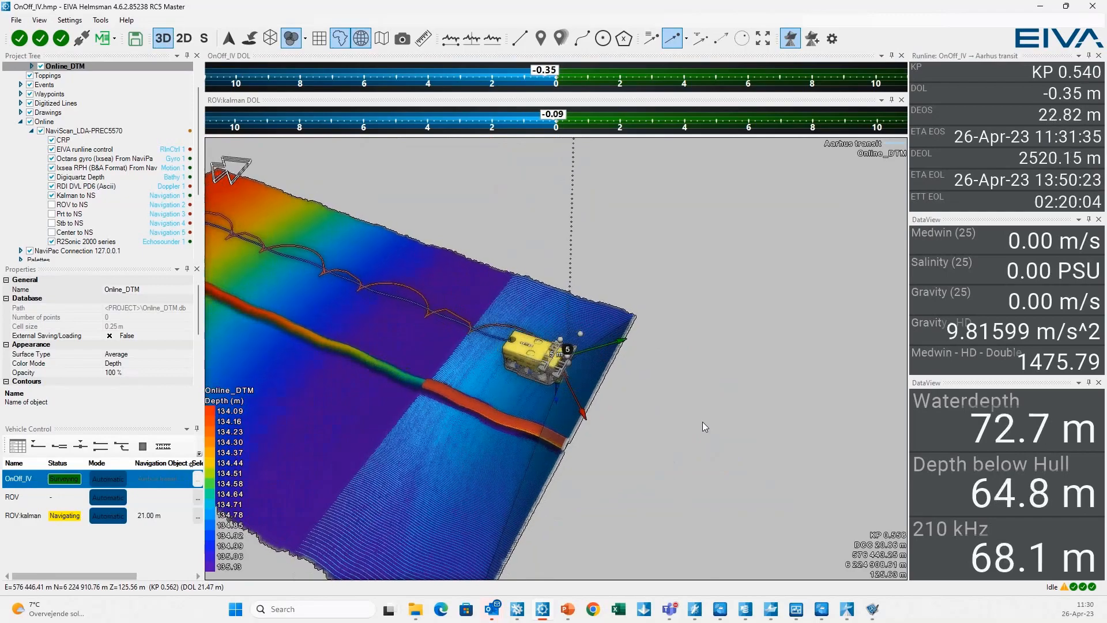
Step: Start a new range/bearing view and set the ROV:kalman vehicle as its From object
click(39, 20)
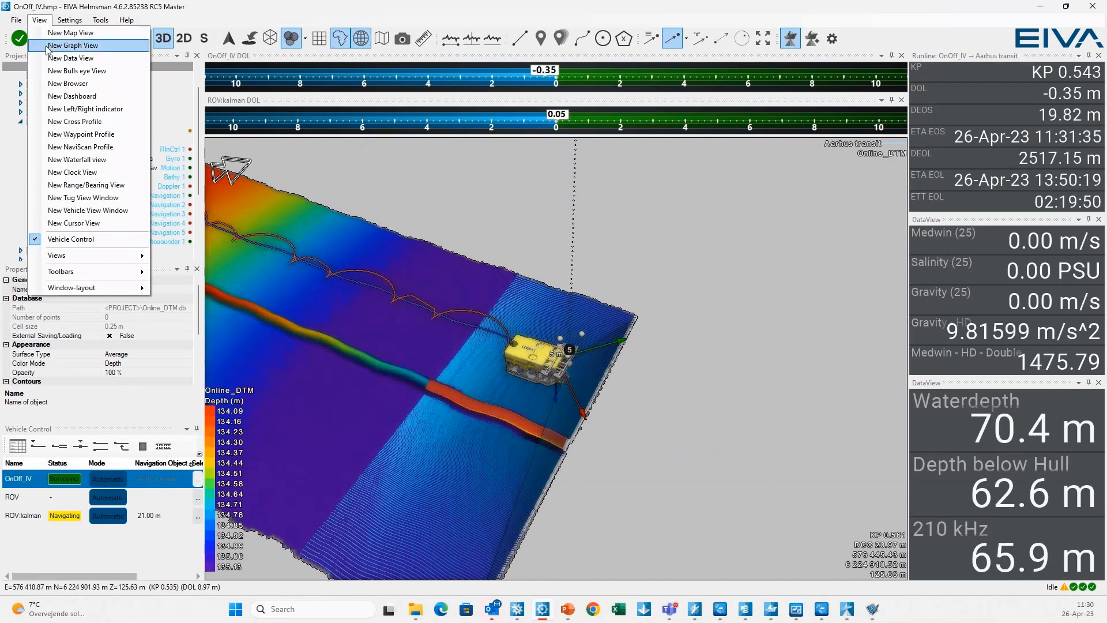
click(79, 185)
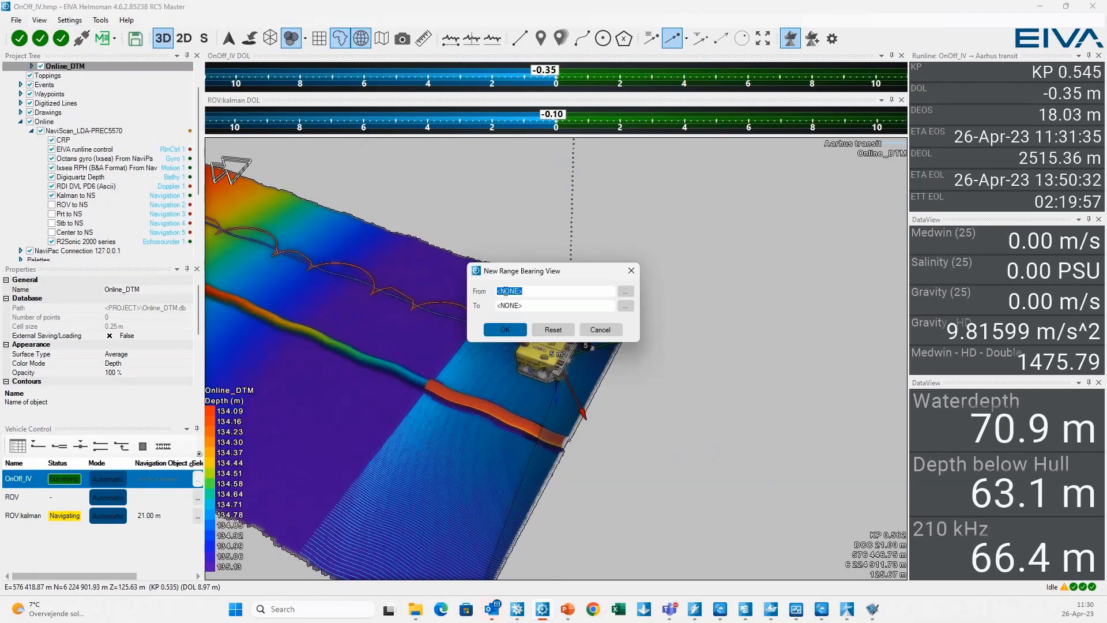
drag(564, 270, 734, 173)
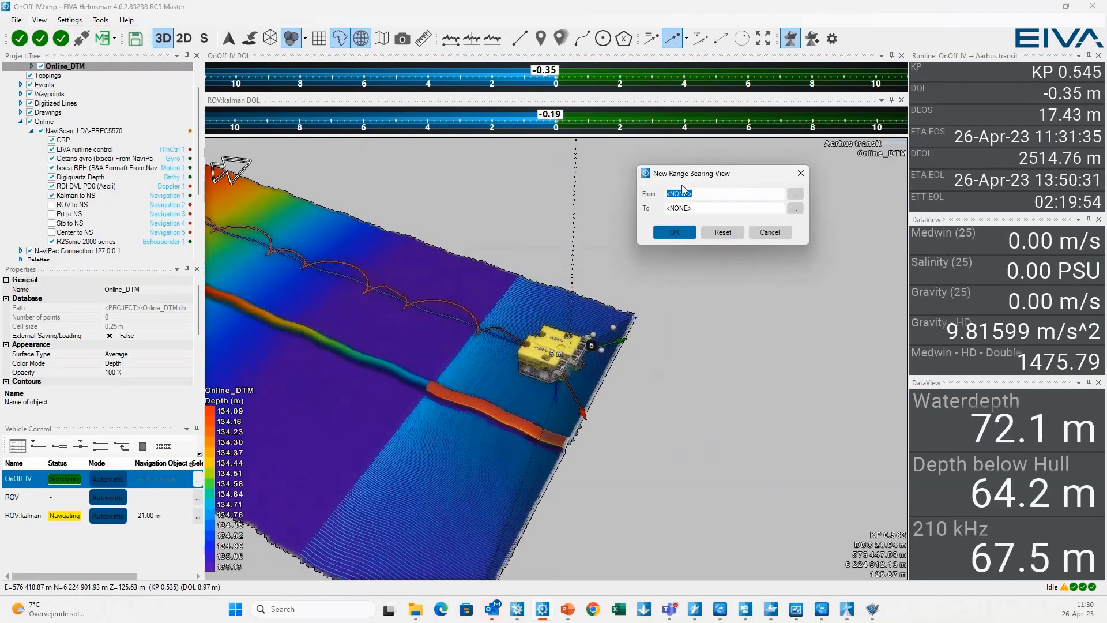
click(796, 194)
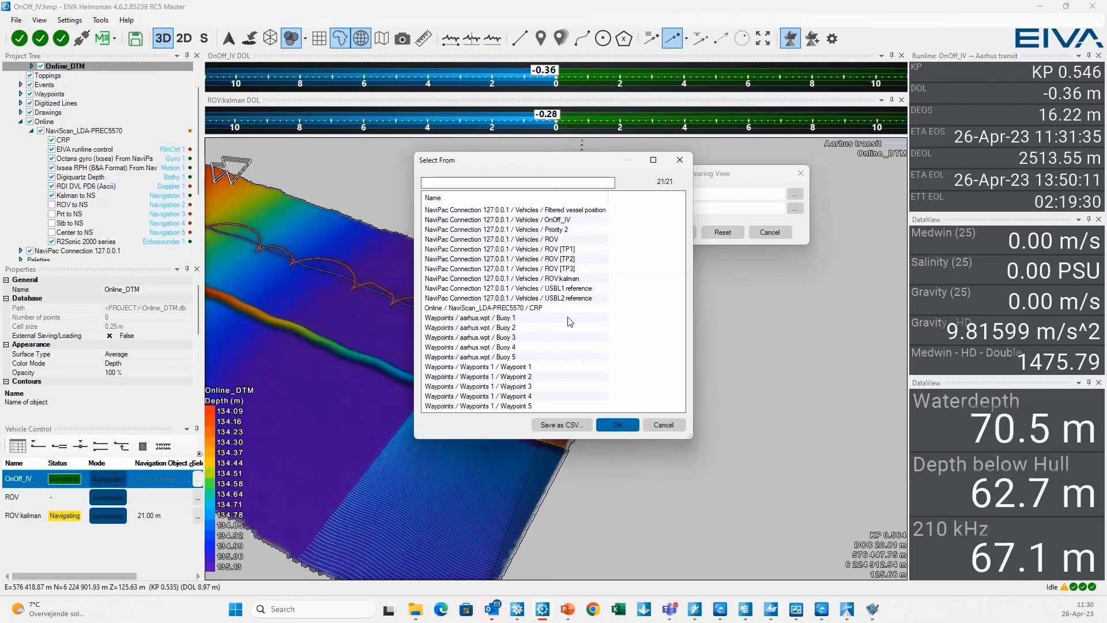
click(554, 280)
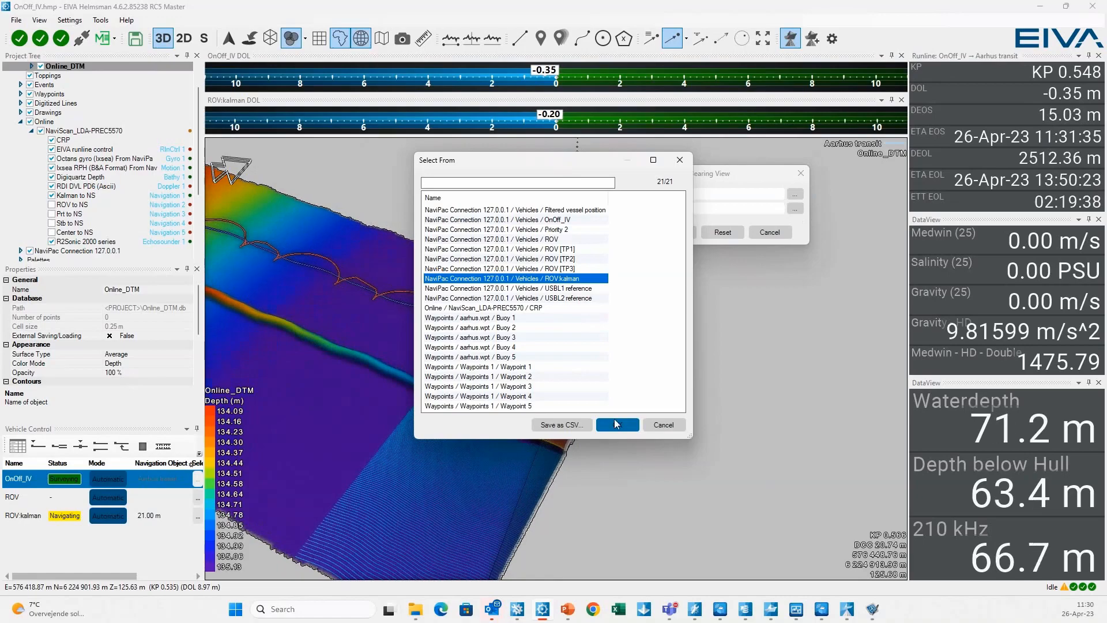
click(618, 425)
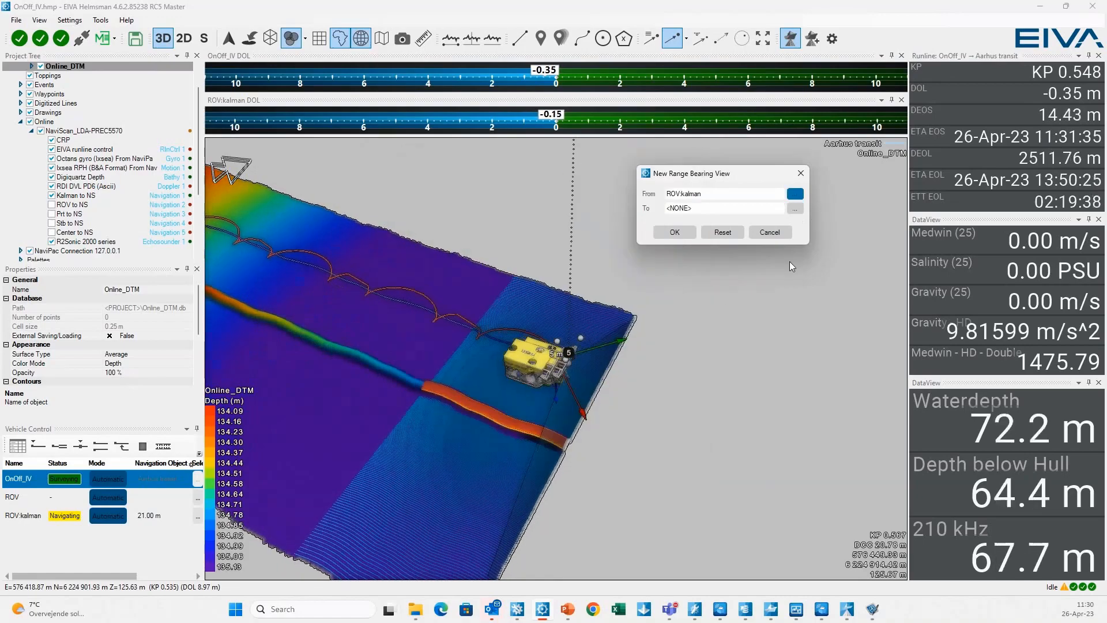
Step: Set the NaviScan CRP as the To object and create the range/bearing view
click(799, 209)
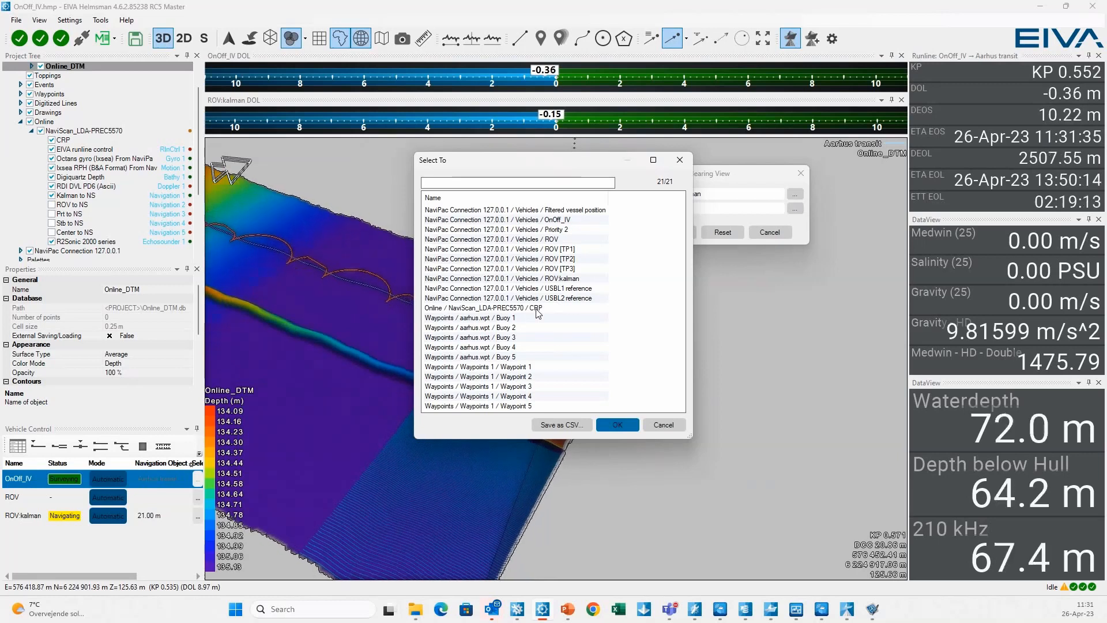
click(537, 308)
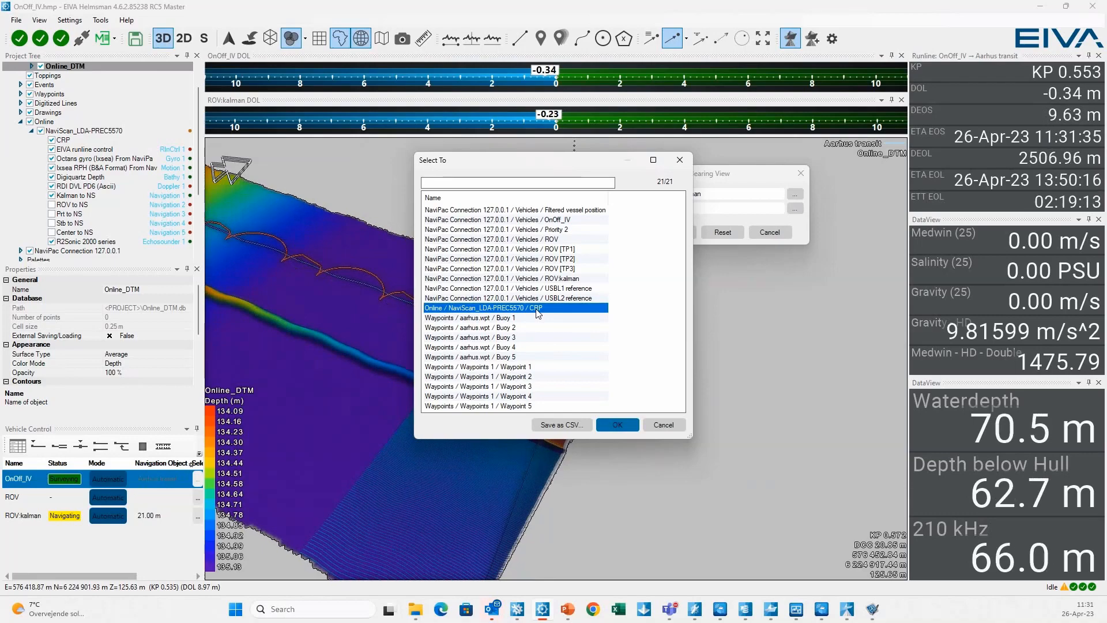
click(617, 424)
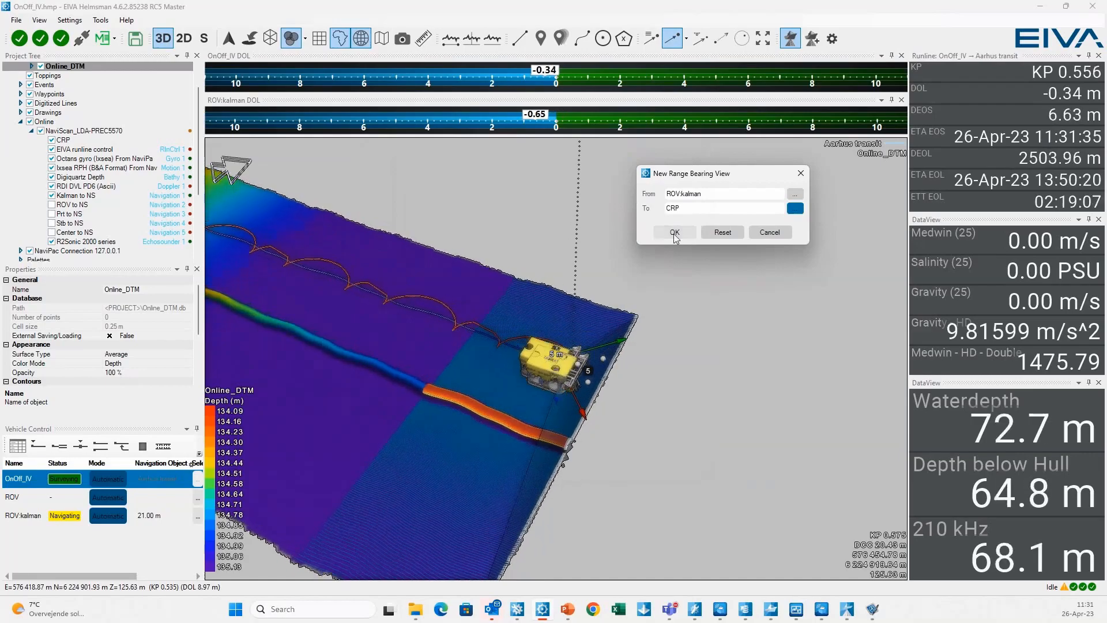
click(675, 234)
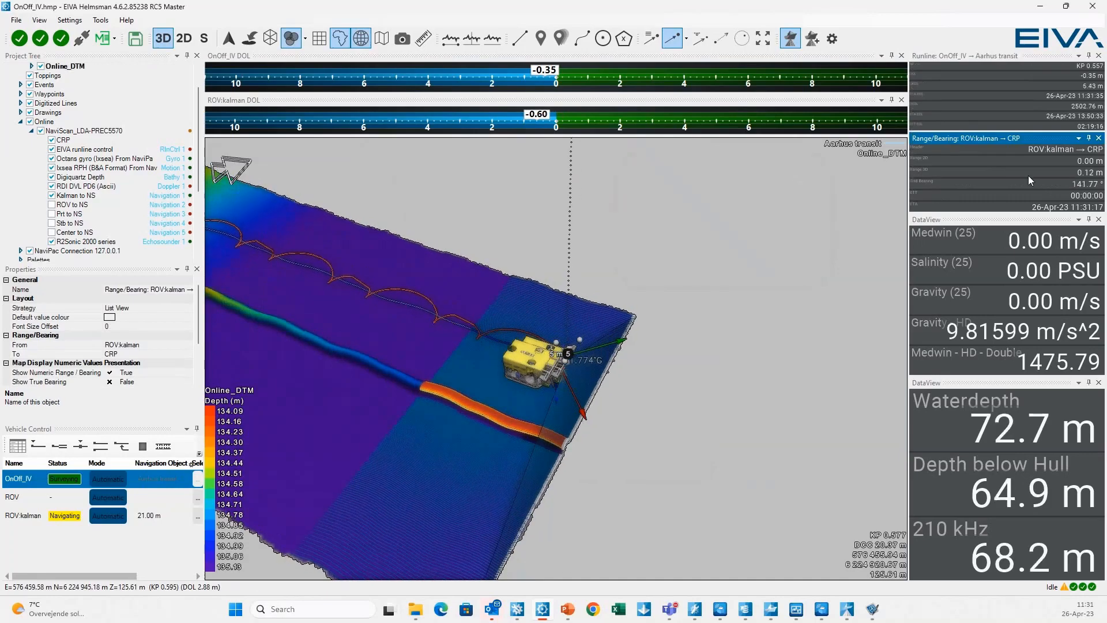
Step: Undock the ROV:kalman to CRP range/bearing view, enlarge it, and place it over the map for reading
drag(1034, 148, 672, 190)
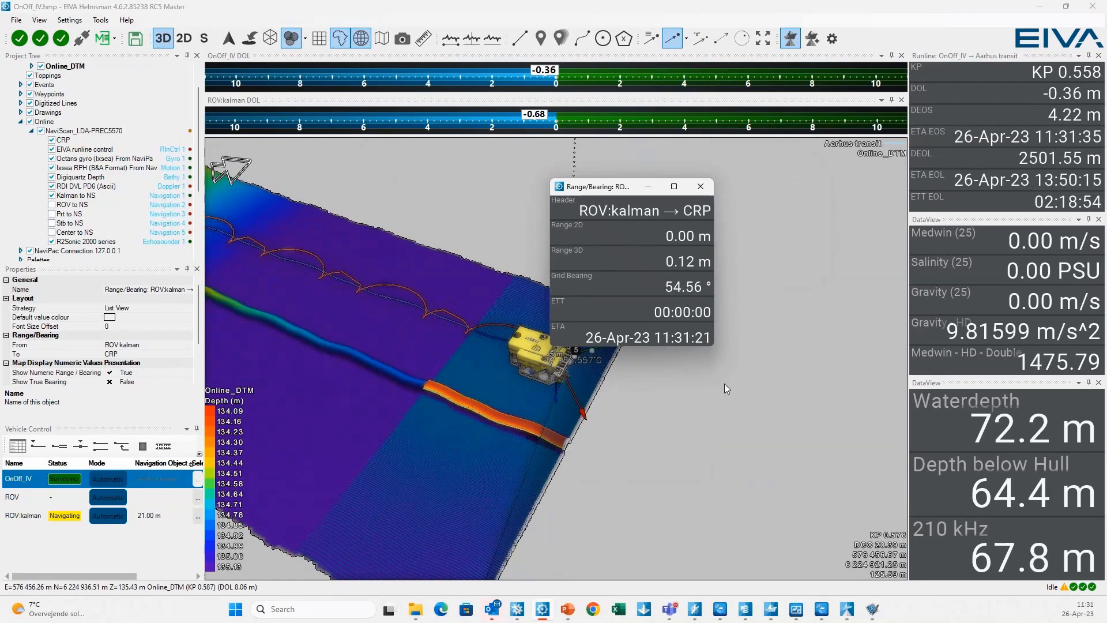
drag(714, 345, 829, 413)
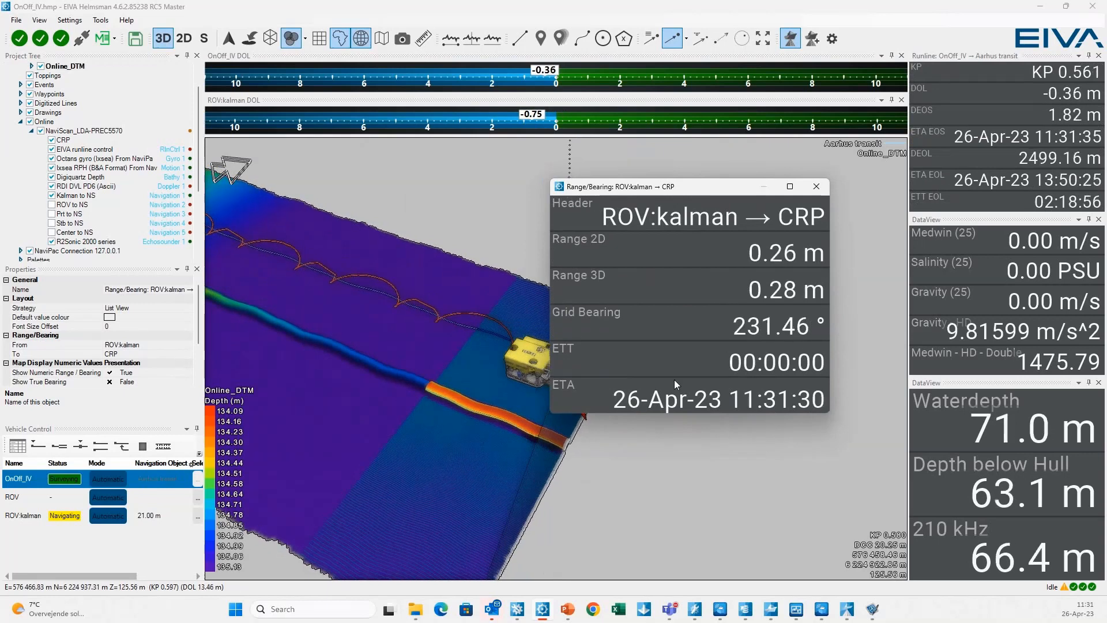
drag(684, 188, 693, 172)
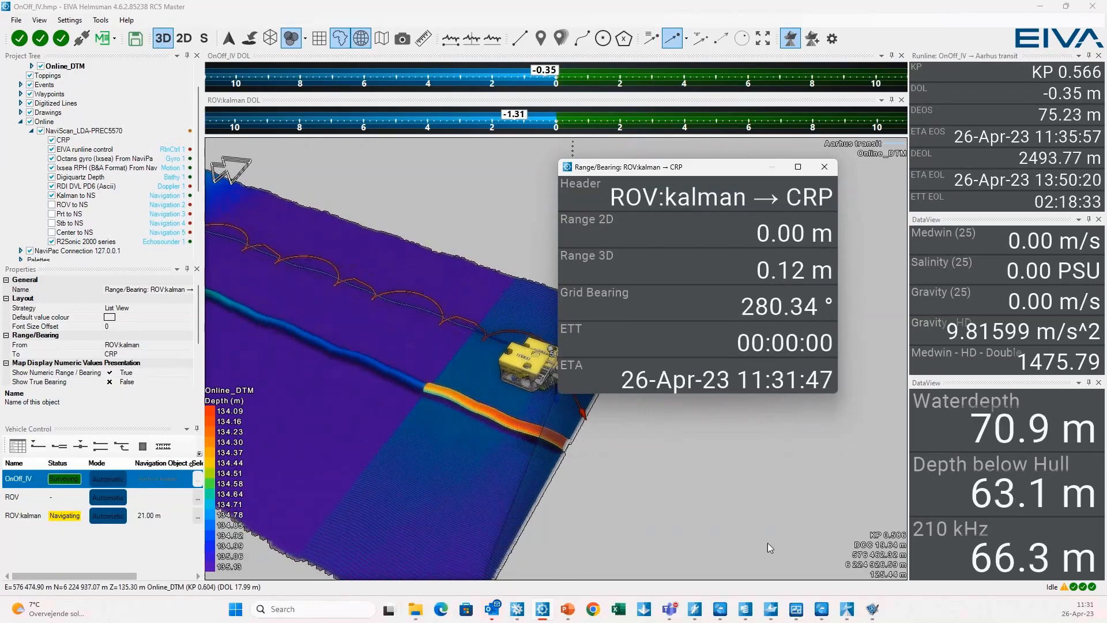
Step: In NaviScan Config, examine the Digiquartz Depth sensor's water density, gravity and surface pressure settings, and move the window out of the way
click(702, 616)
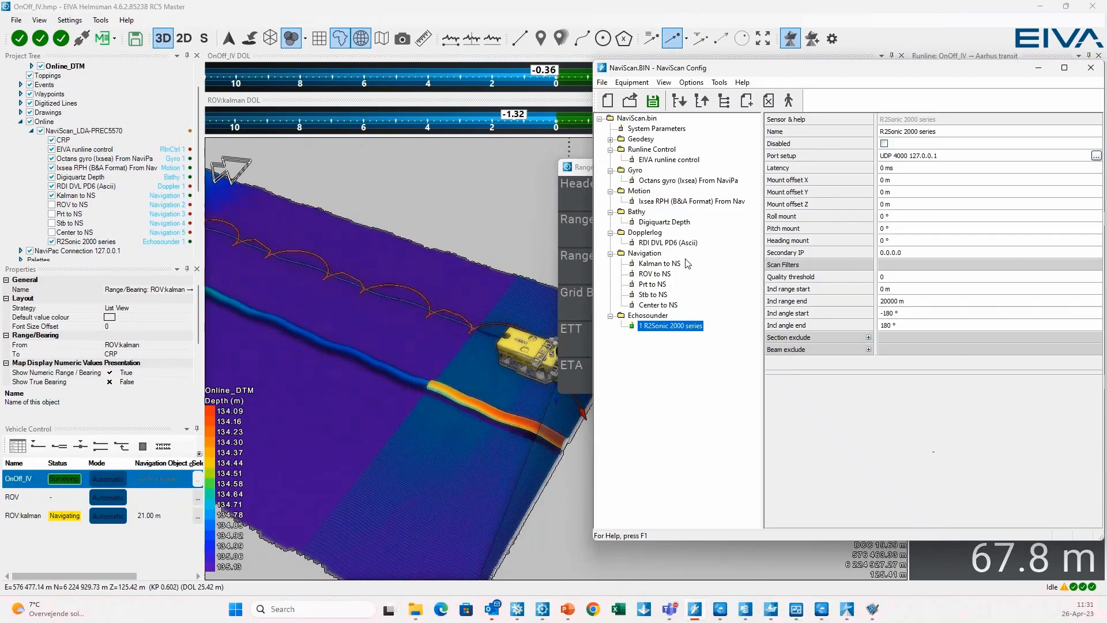
click(653, 224)
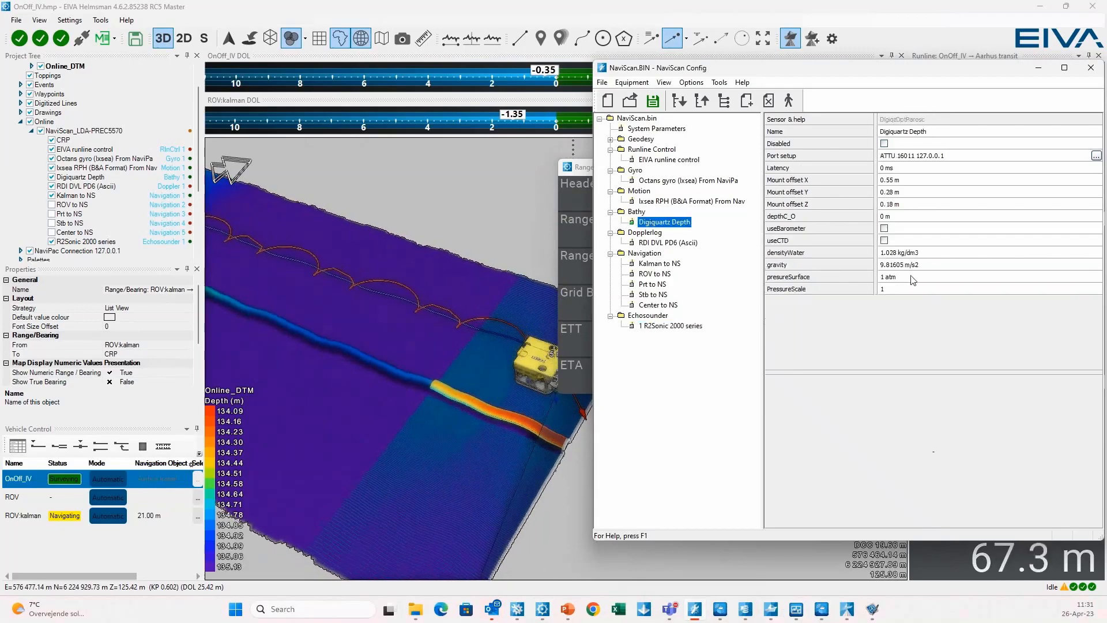
click(955, 252)
click(939, 265)
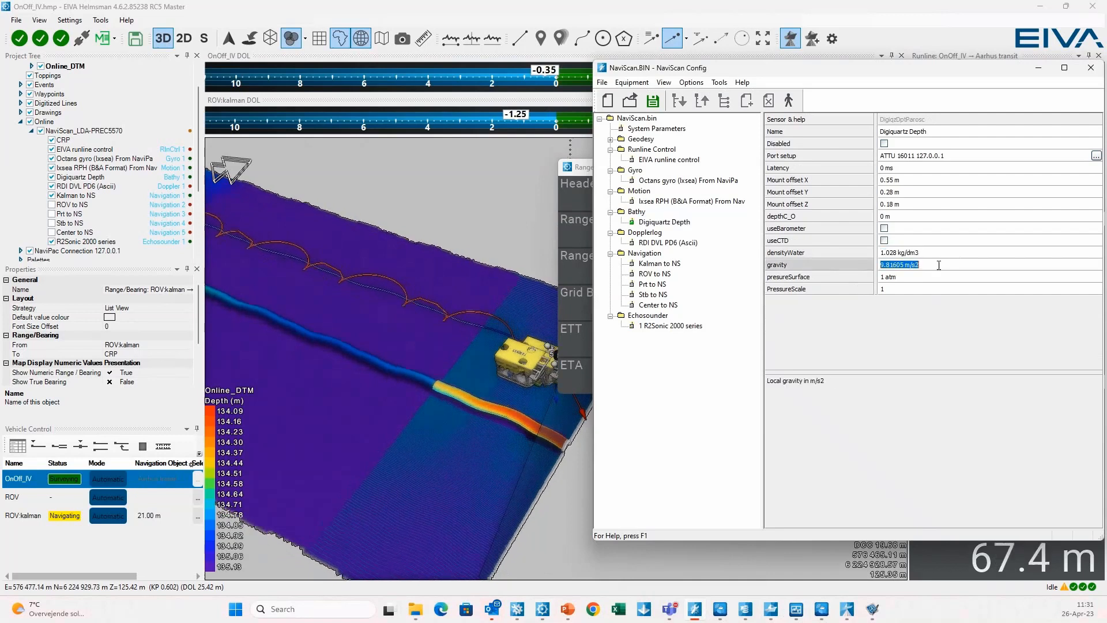
click(939, 277)
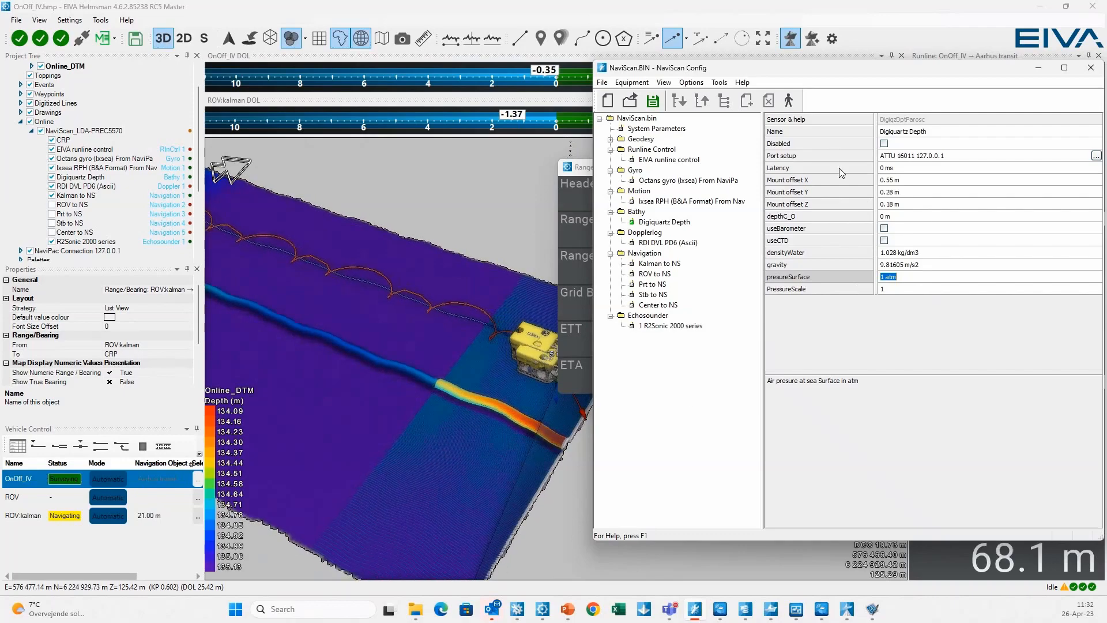
drag(756, 68, 1106, 89)
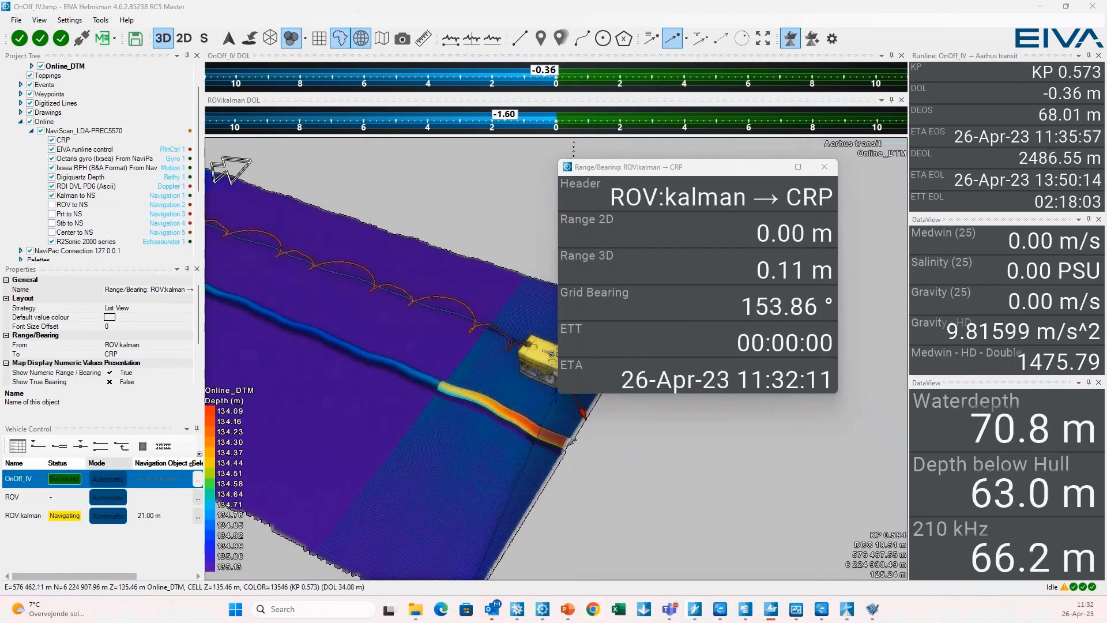
Step: Switch to NaviPac Online, review its depth calculation parameters against the NaviScan settings, and minimize the program
drag(1106, 173, 555, 102)
click(607, 114)
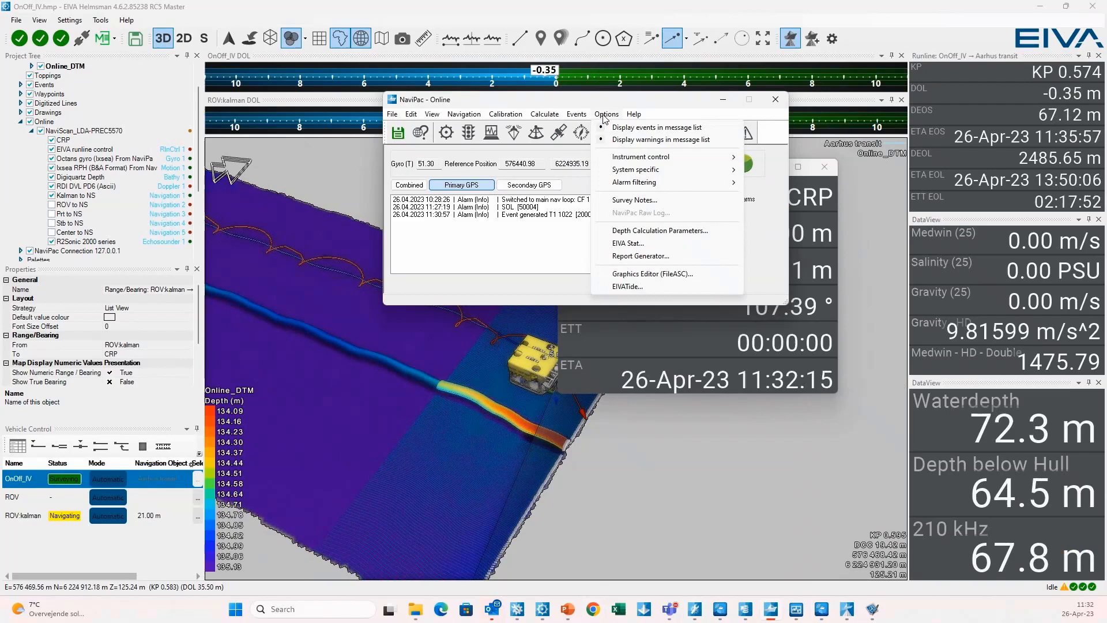
click(657, 232)
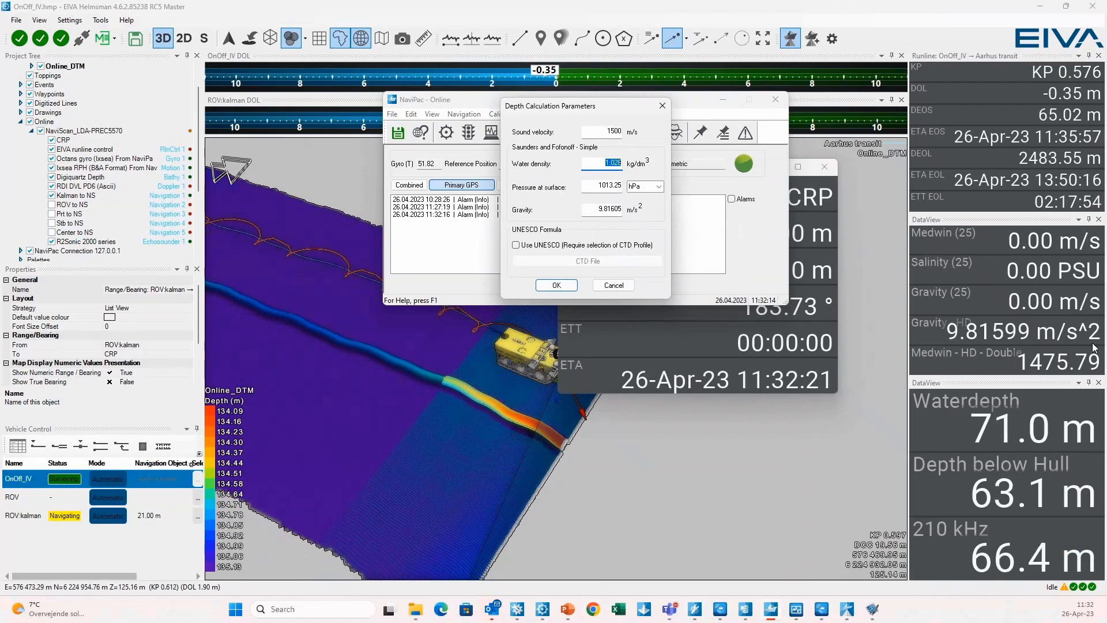
click(593, 185)
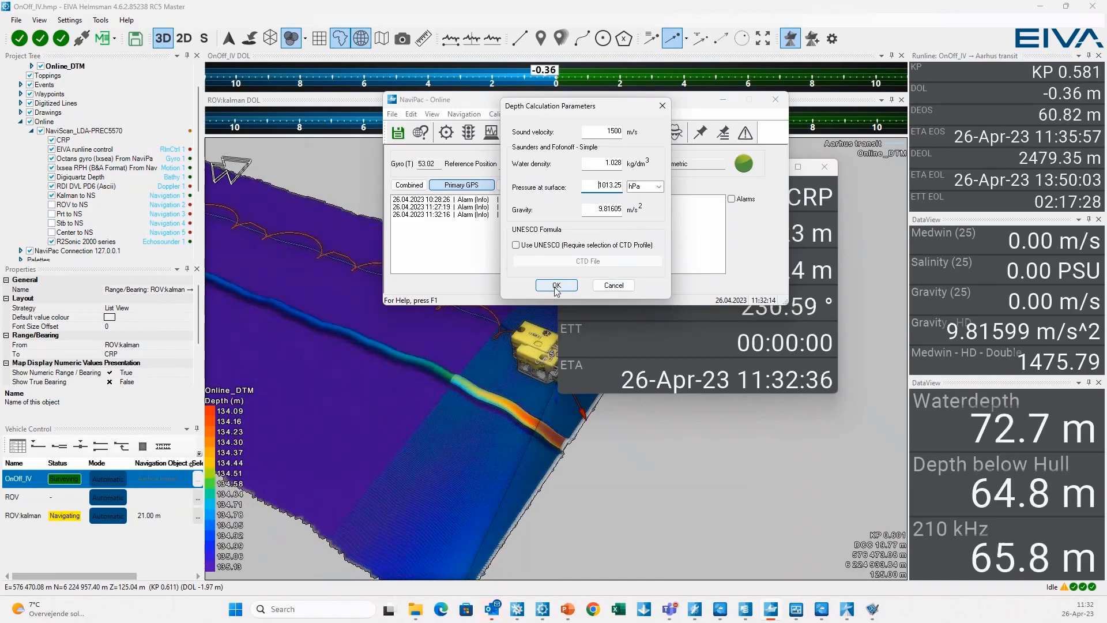
click(607, 289)
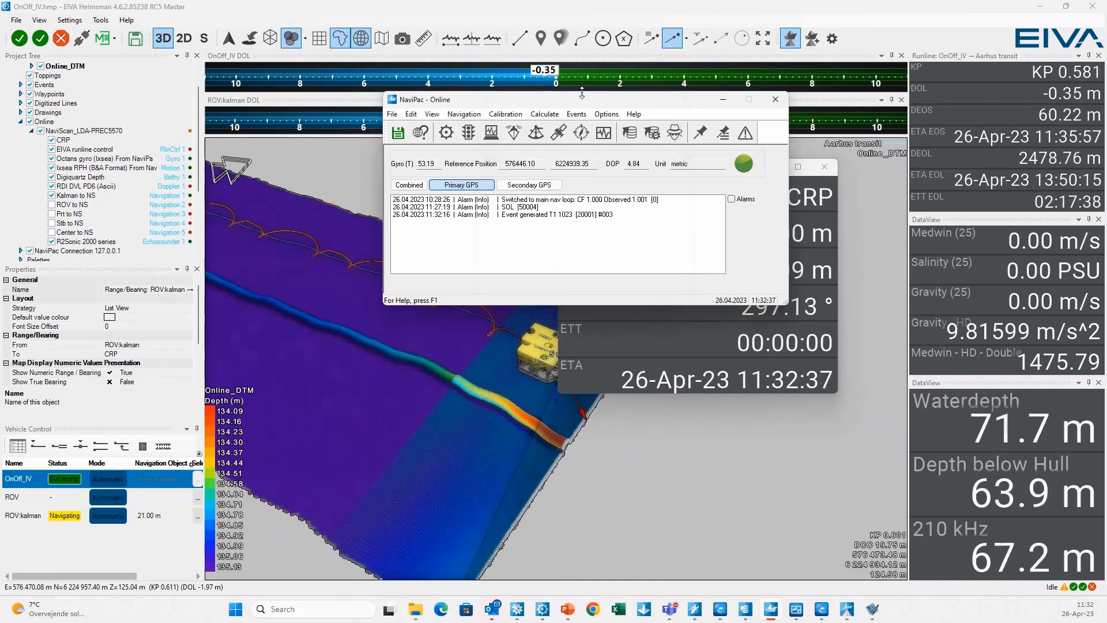
click(723, 100)
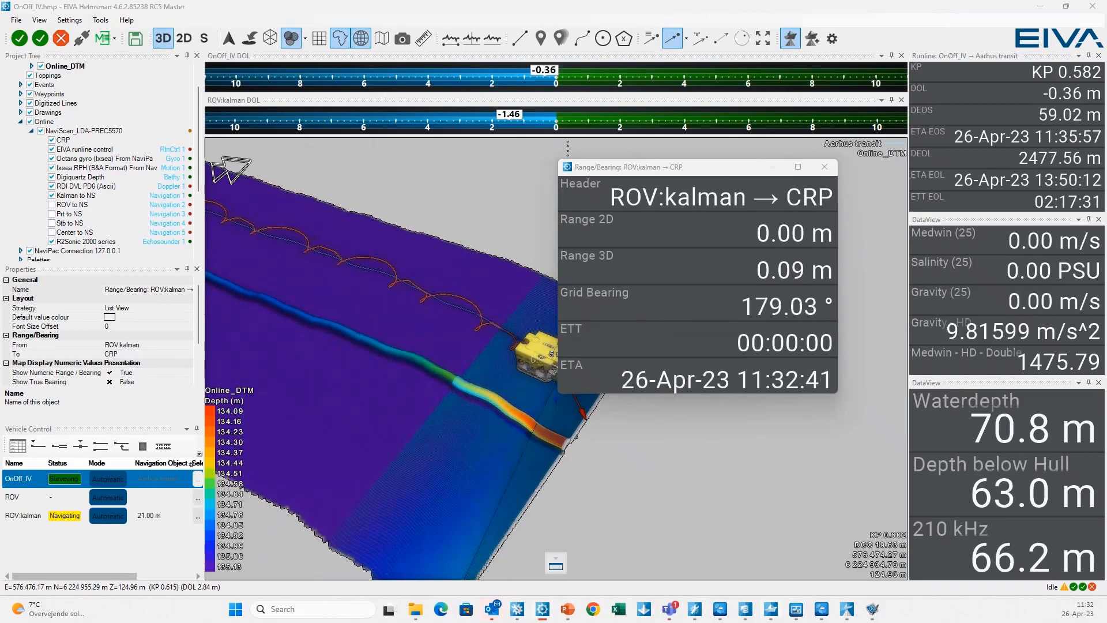
Step: Clear the floating range/bearing view from the map and inspect the ROV model, its position labels and sonar fan from several angles
click(825, 167)
drag(595, 430, 647, 328)
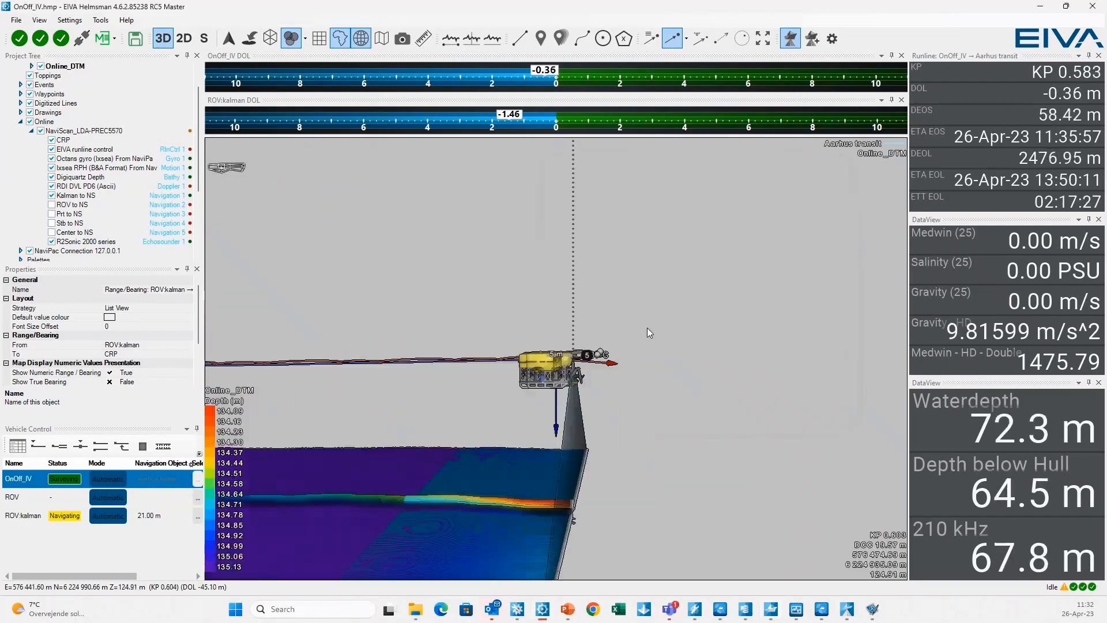
scroll(590, 376, up, 4)
scroll(638, 431, up, 5)
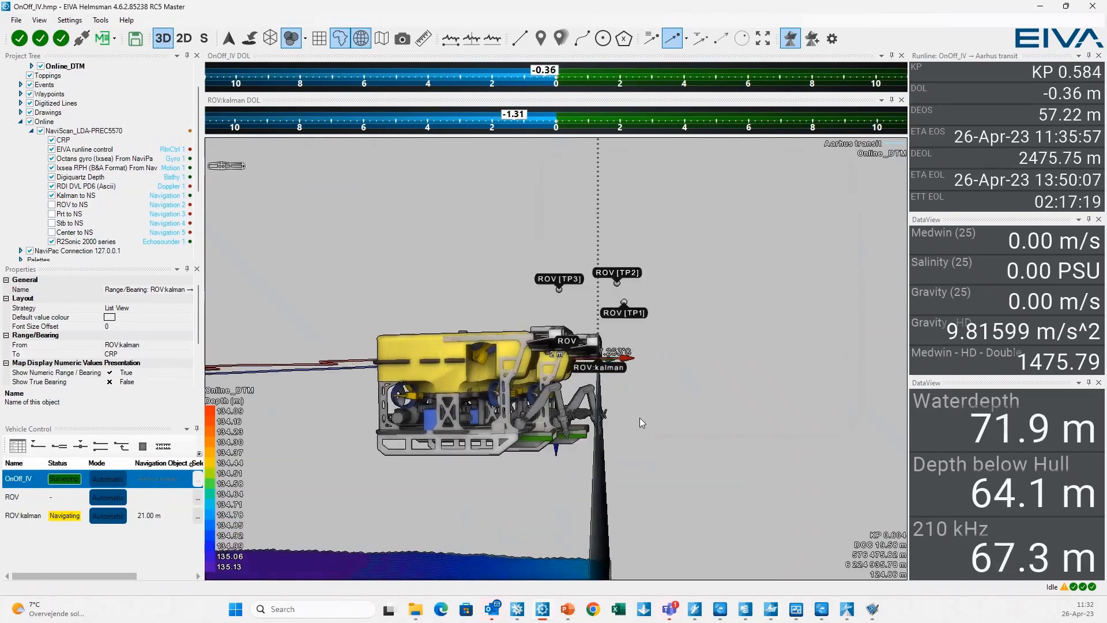
drag(640, 418, 640, 438)
scroll(595, 376, up, 5)
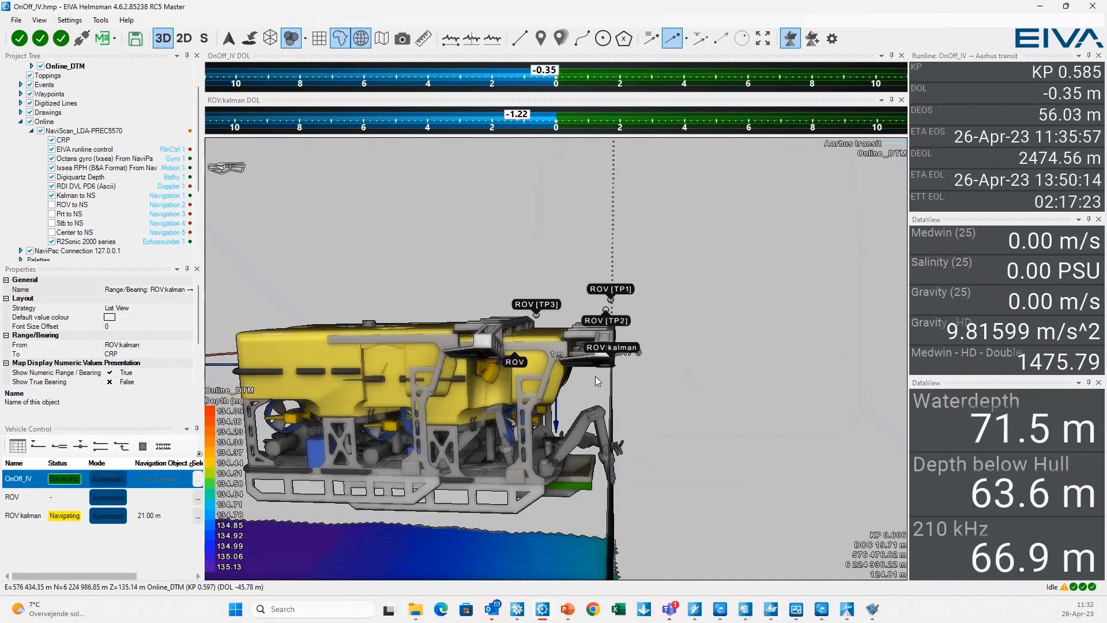
drag(684, 376, 359, 394)
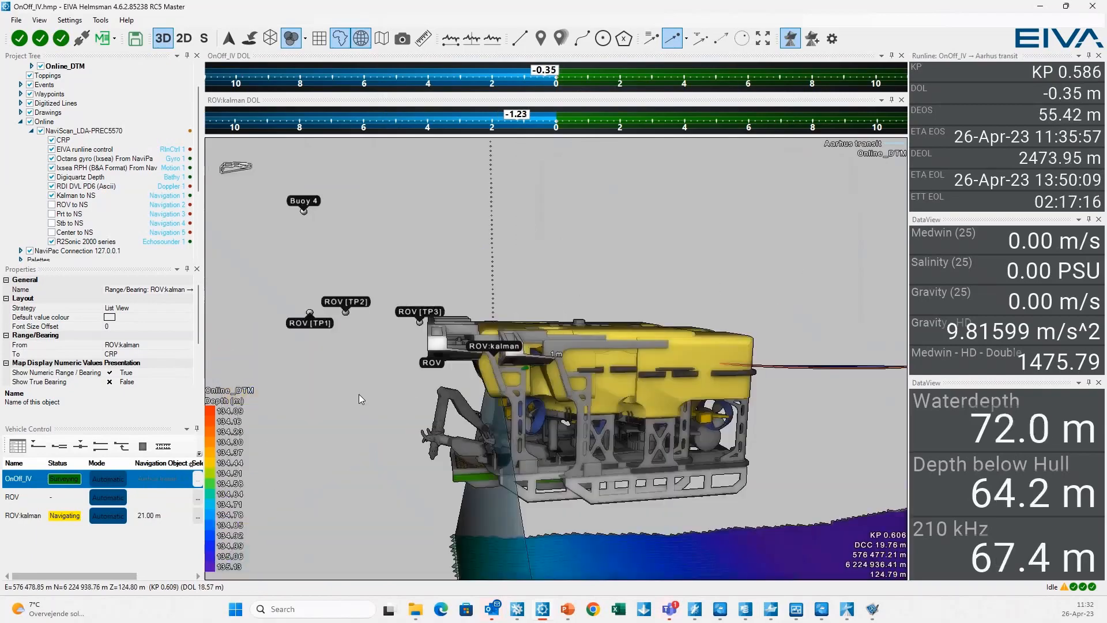
drag(430, 419, 234, 251)
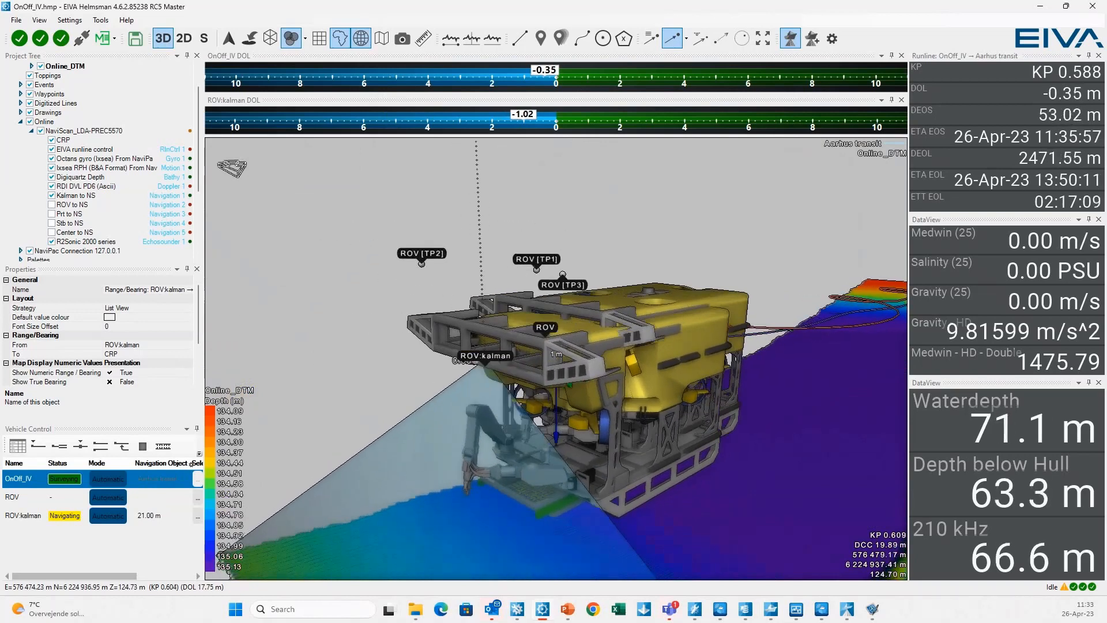
Step: Dock the range/bearing view between the runline and sensor data views, and turn the map to face the front of the ROV
drag(687, 323, 688, 246)
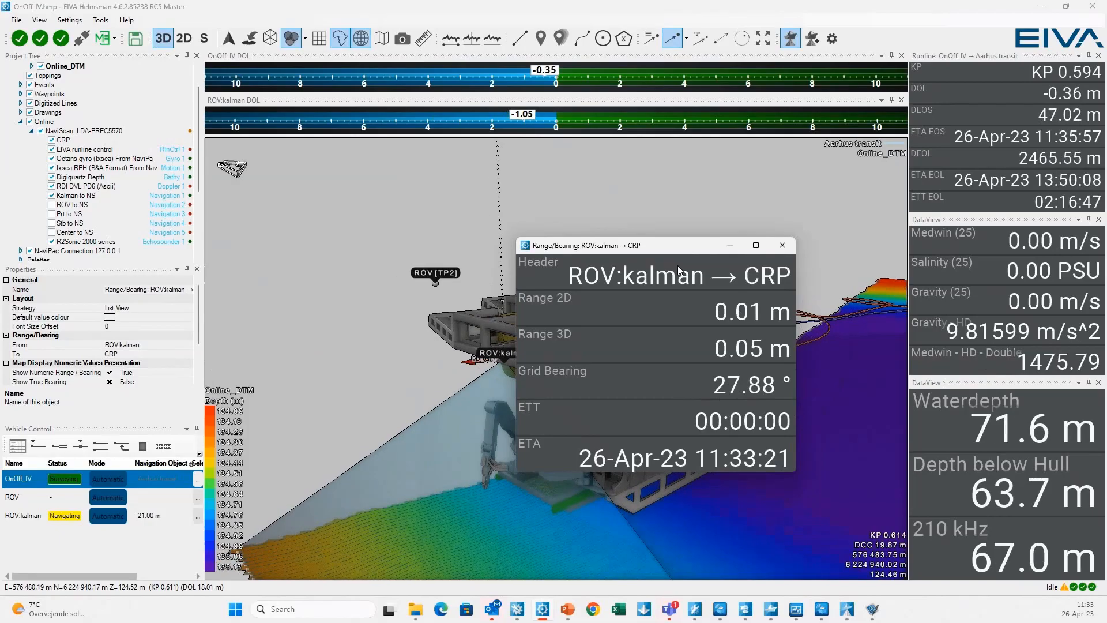
mouse_move(669, 248)
mouse_down()
mouse_move(677, 252)
mouse_move(659, 246)
mouse_up()
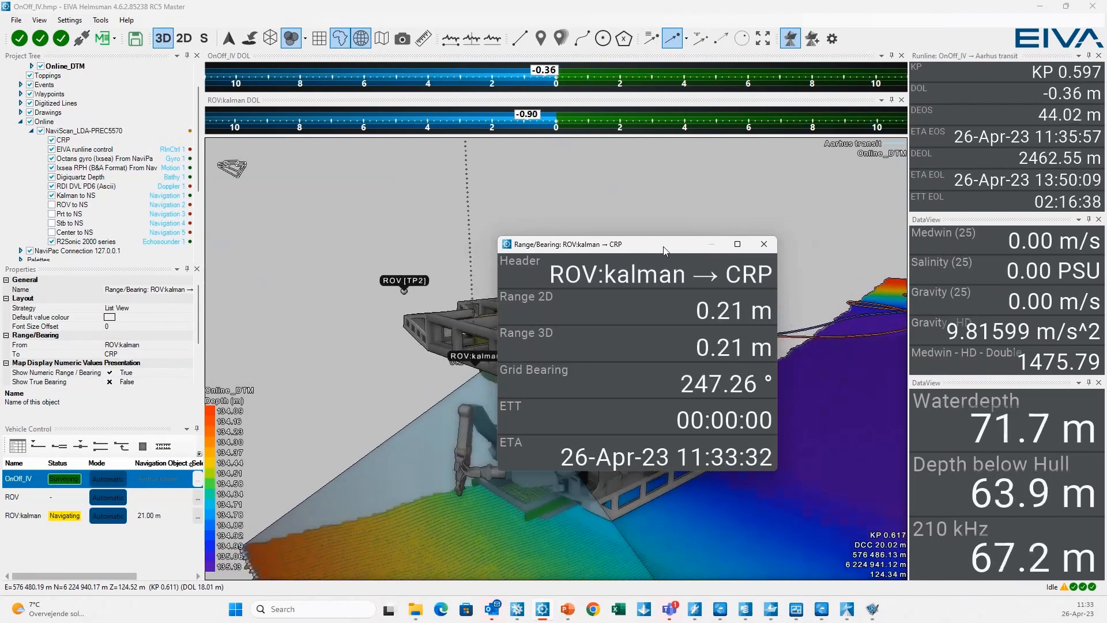
drag(664, 252, 642, 205)
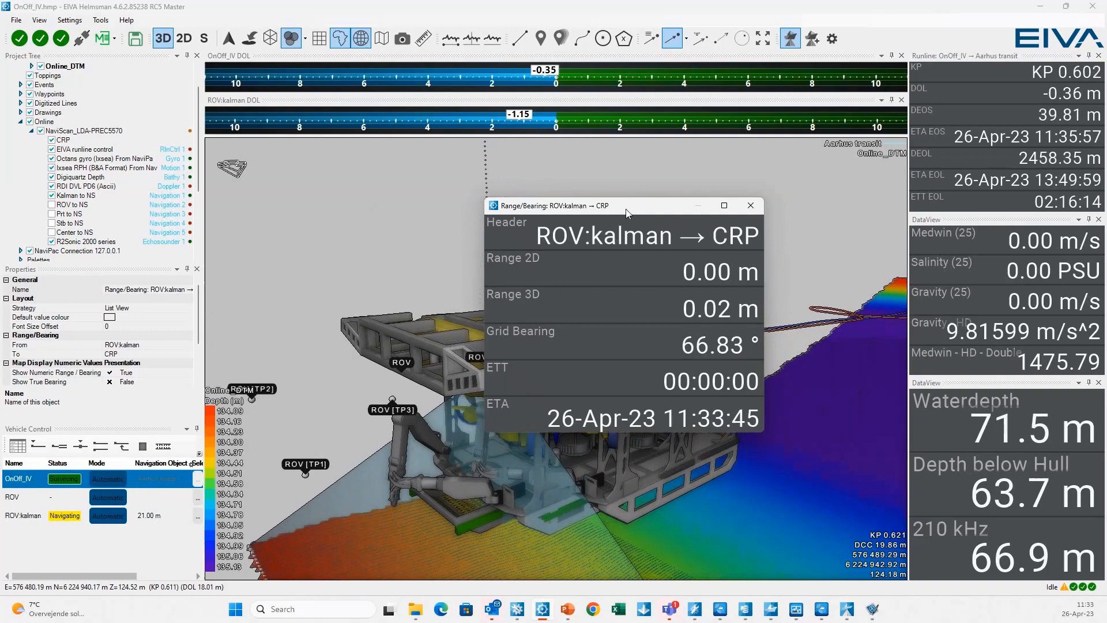
drag(664, 206, 1012, 160)
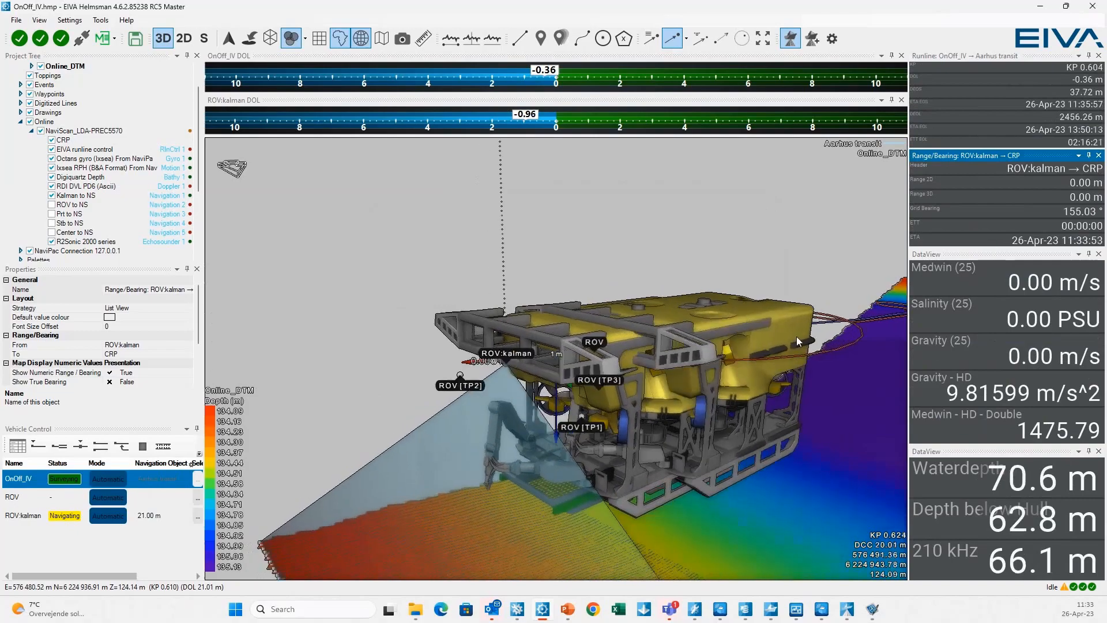
drag(320, 431, 548, 382)
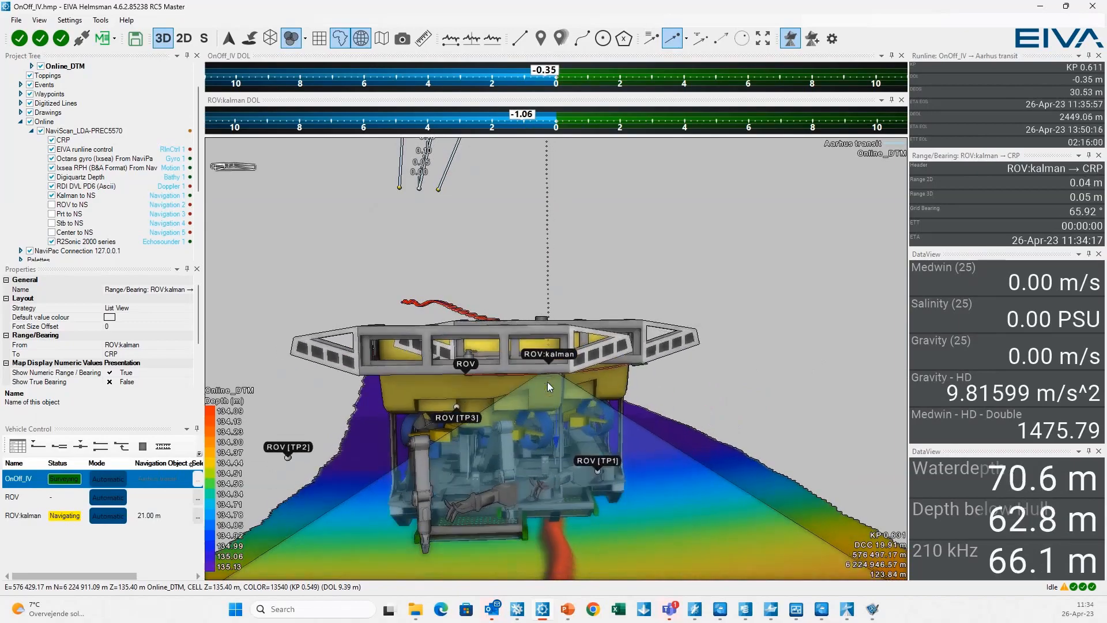
Step: Read the meeting chat question about starting a line on ROV:kalman or the vessel, and close the chat
click(544, 558)
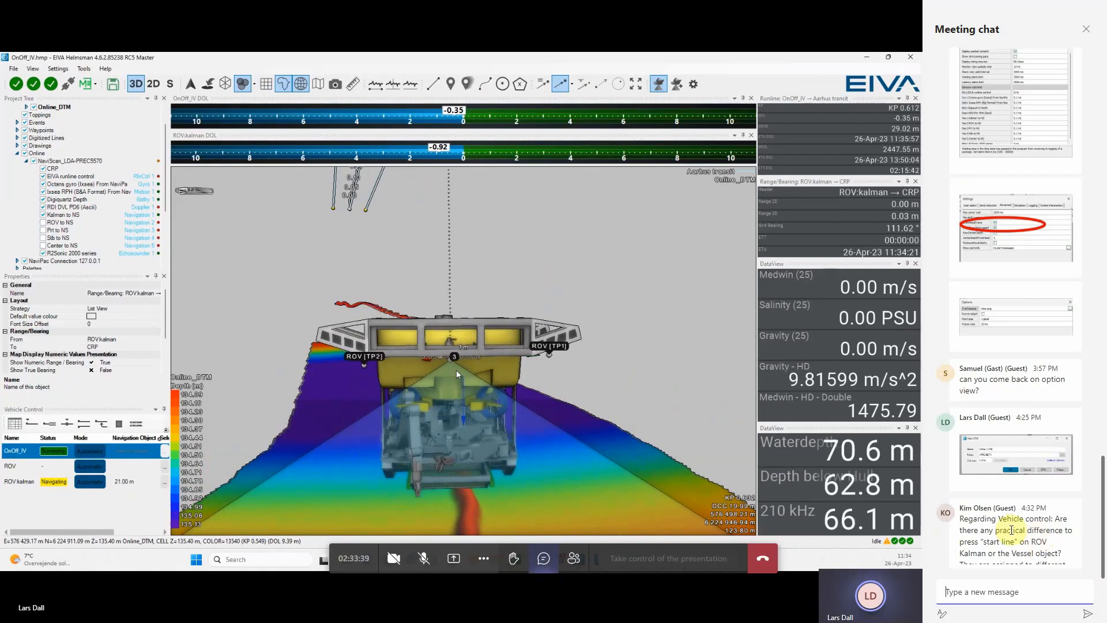
drag(998, 519, 1063, 527)
scroll(1064, 529, down, 1)
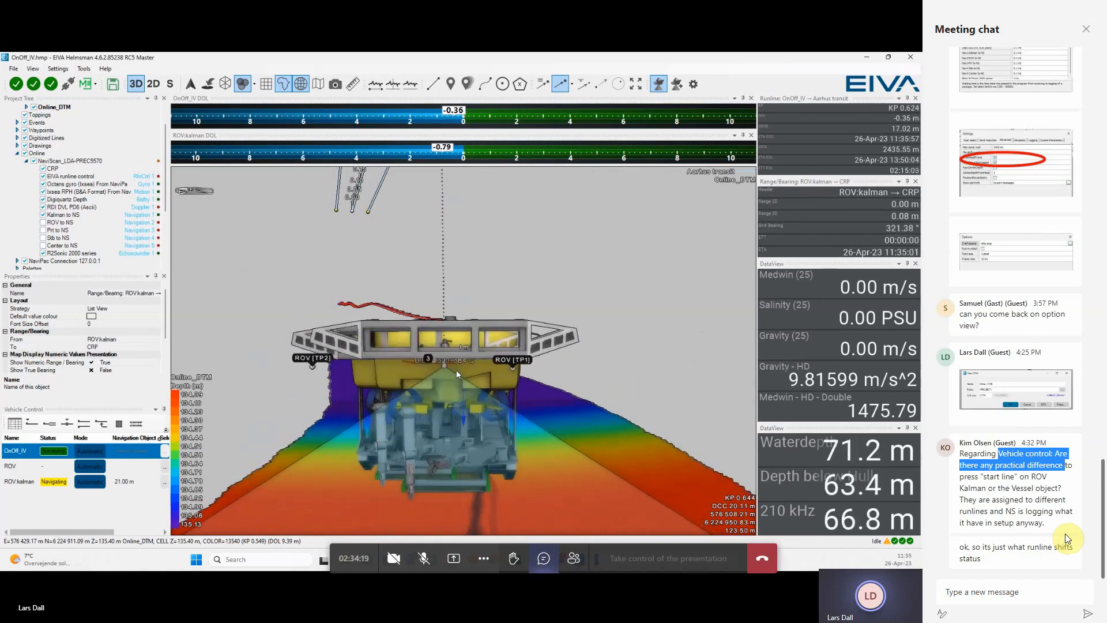
click(1088, 29)
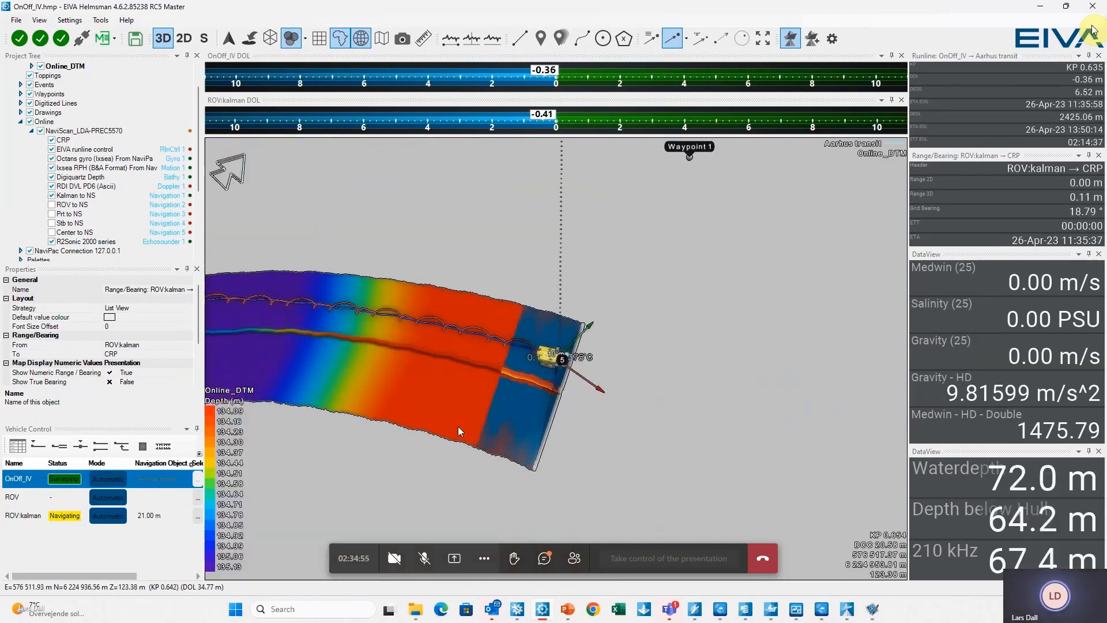
Step: Refit the online DTM's depth colour range to the surveyed data, and check the meeting chat for new replies
click(455, 411)
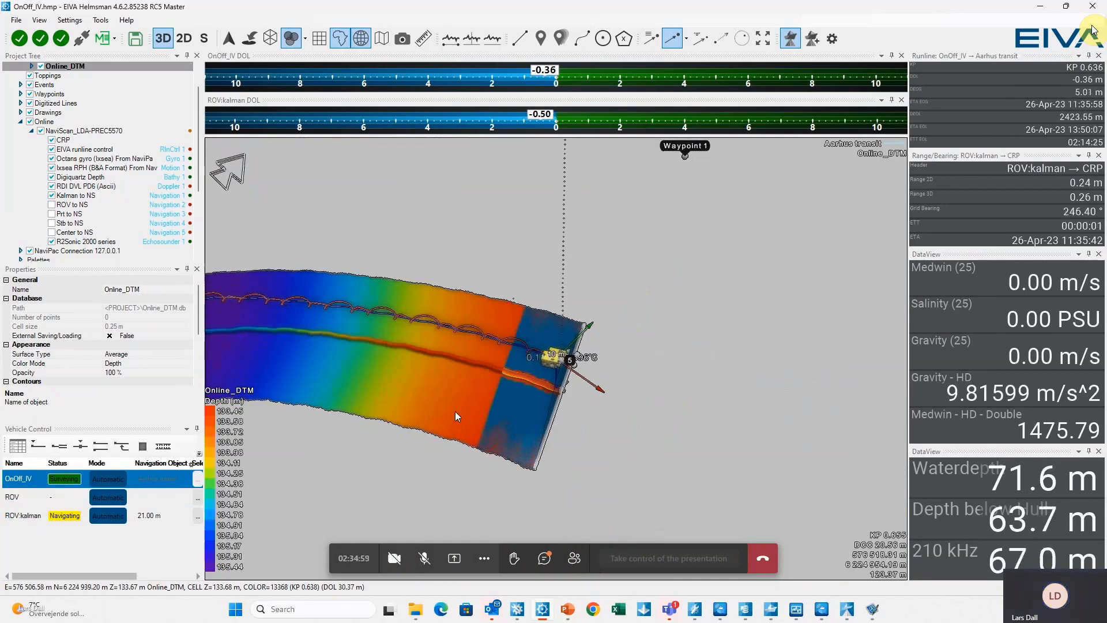
click(559, 547)
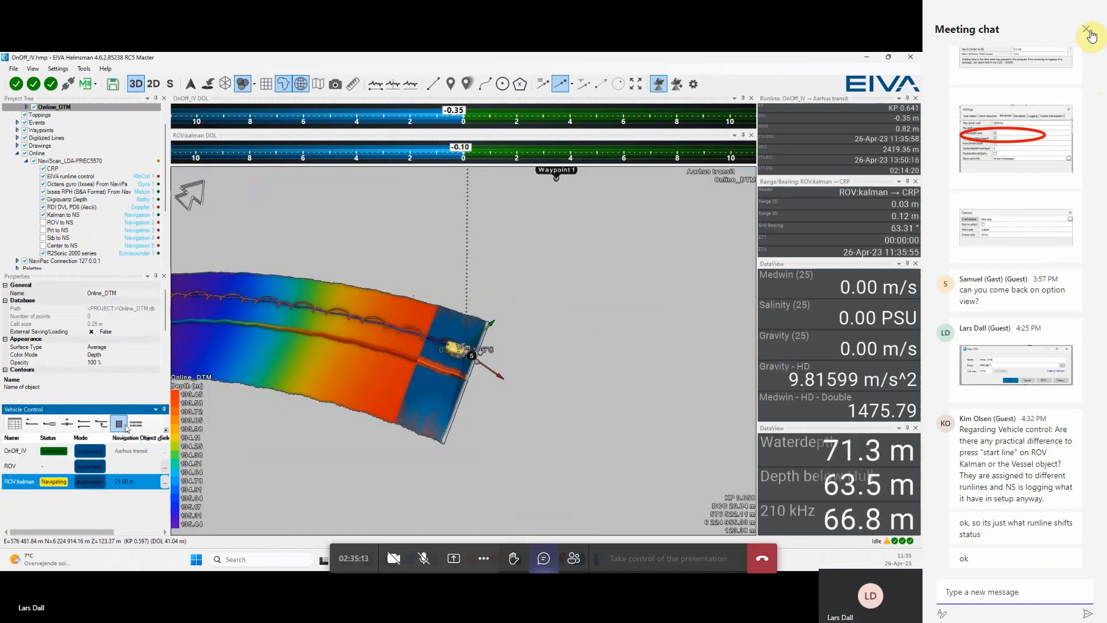
click(1087, 29)
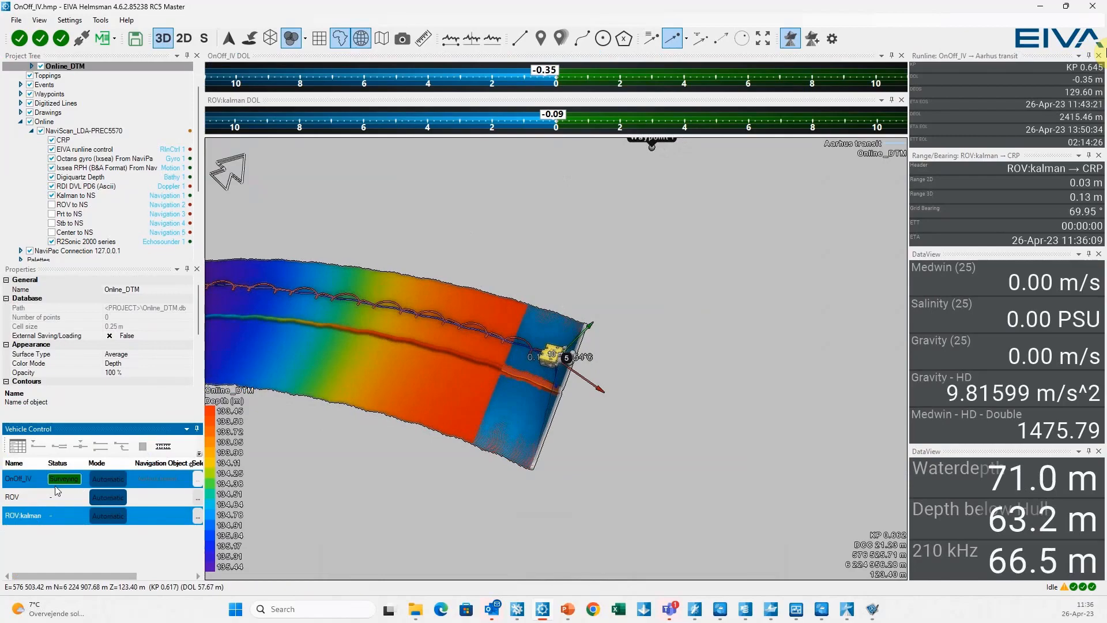
Step: Assign the 21.00 m runline from the Aarhus transit file to the ROV:kalman vehicle
click(19, 480)
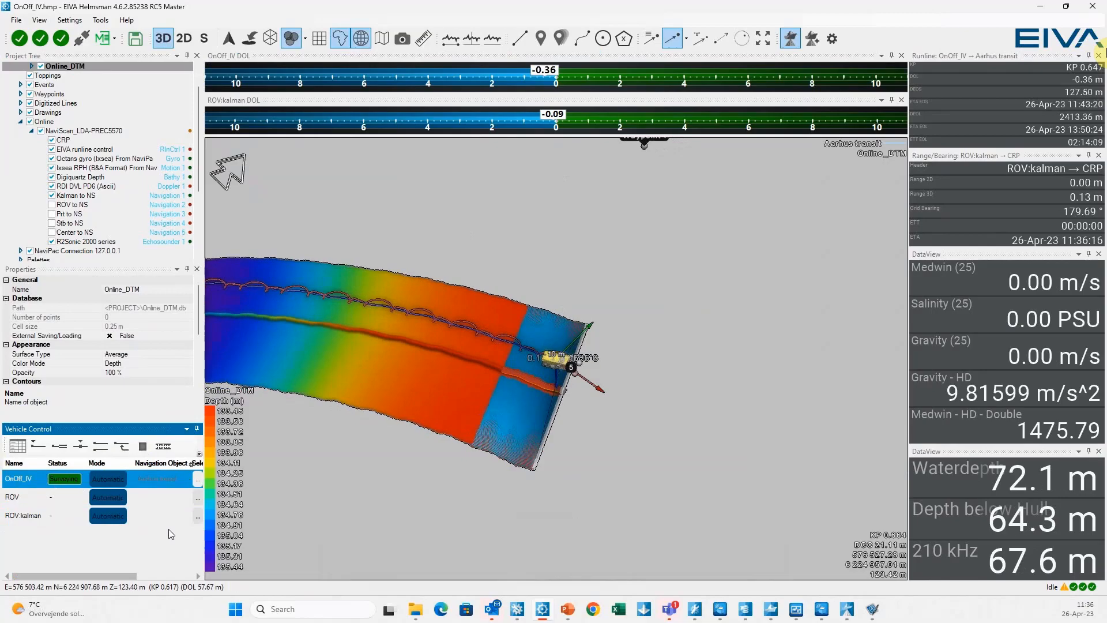
click(31, 516)
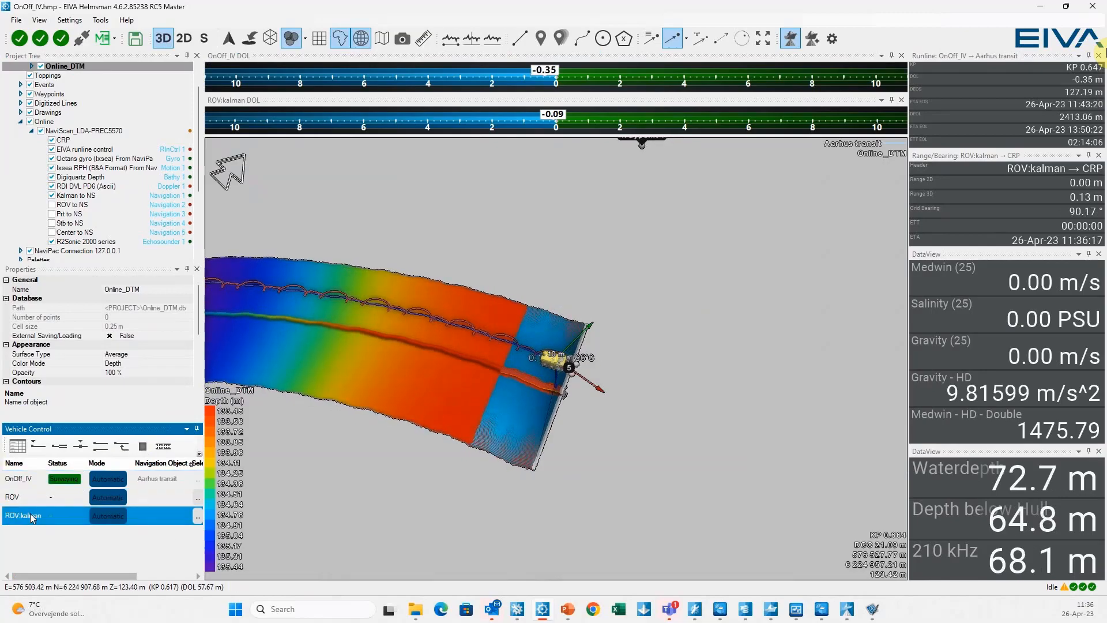
click(199, 516)
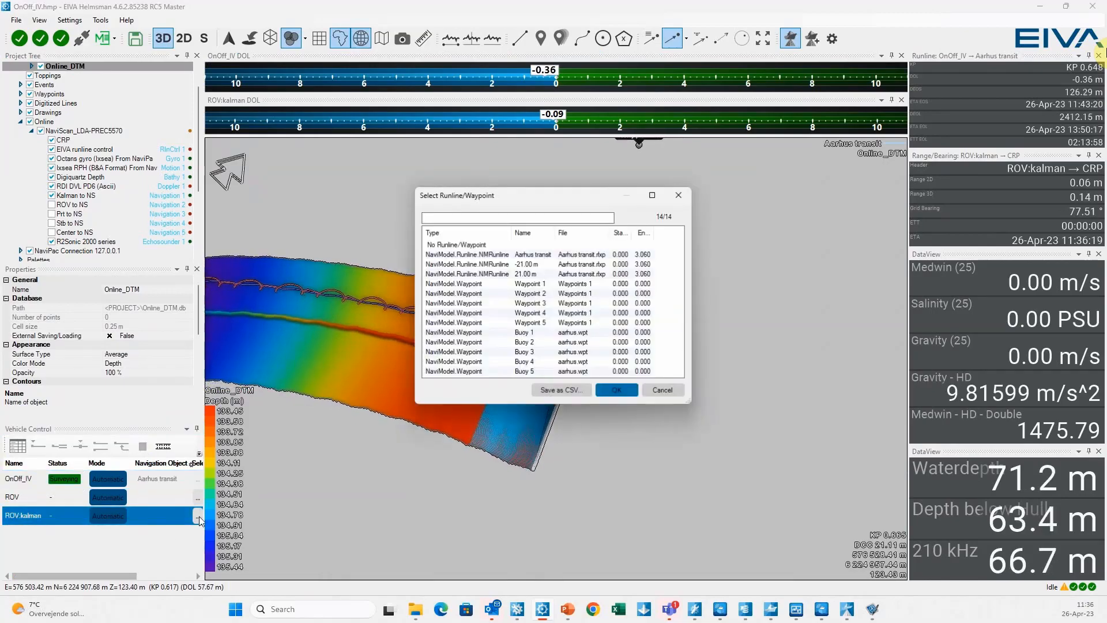
click(555, 274)
click(617, 391)
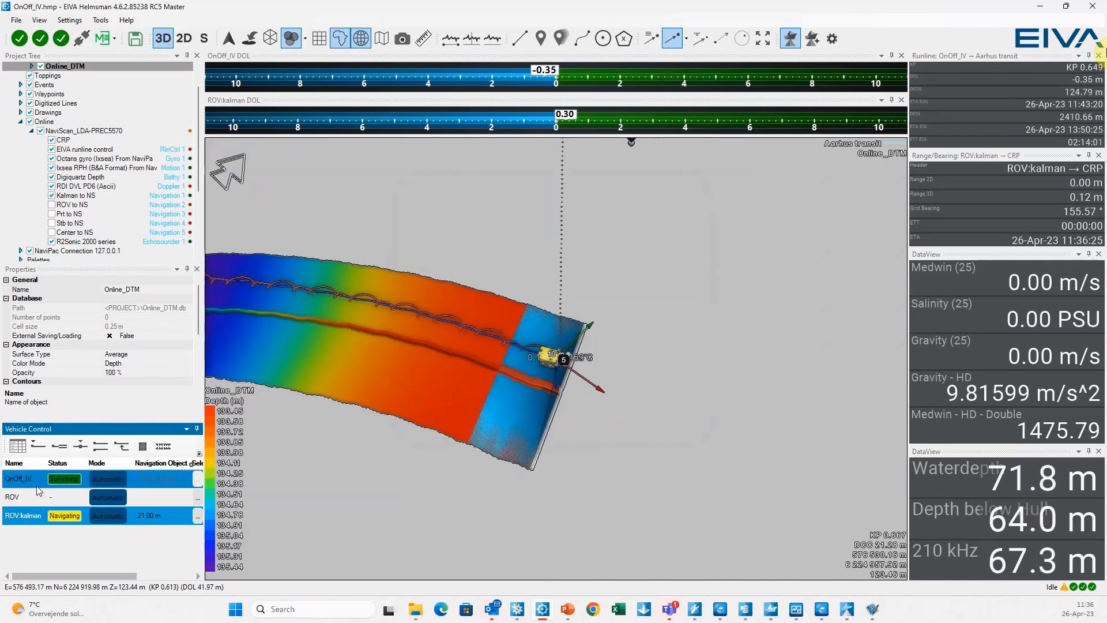
Step: Stop surveying with the OnOff_IV vessel while keeping its Aarhus transit runline assigned
click(151, 478)
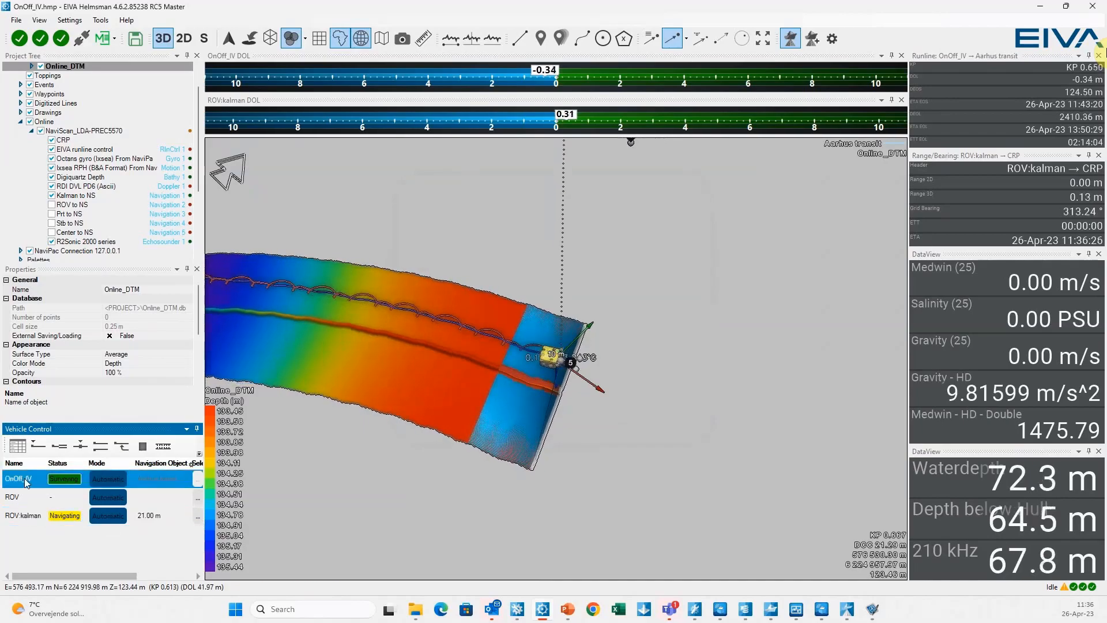
click(147, 451)
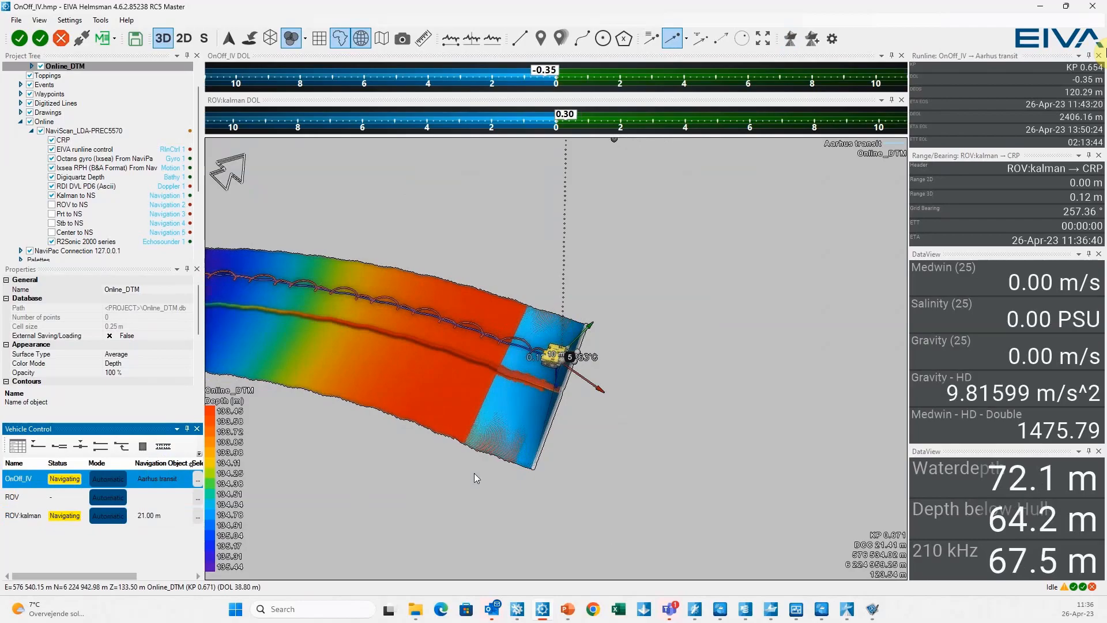
Step: Inspect the ROV and the surveyed online DTM beneath it up close and from the side in the 3D view
scroll(521, 451, up, 3)
scroll(520, 452, up, 3)
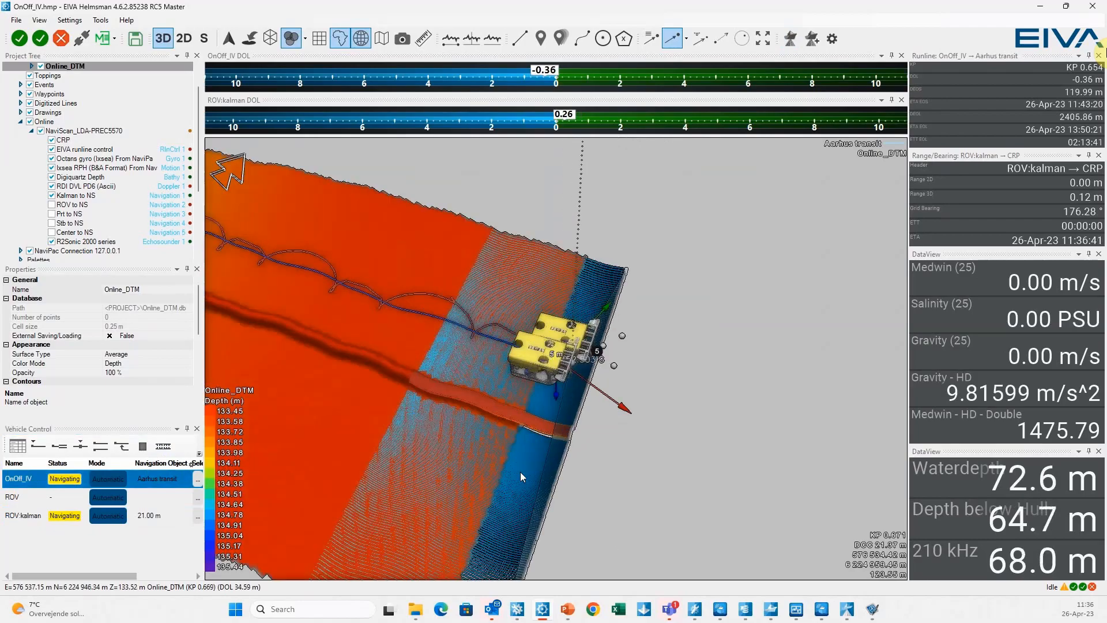
scroll(499, 494, down, 3)
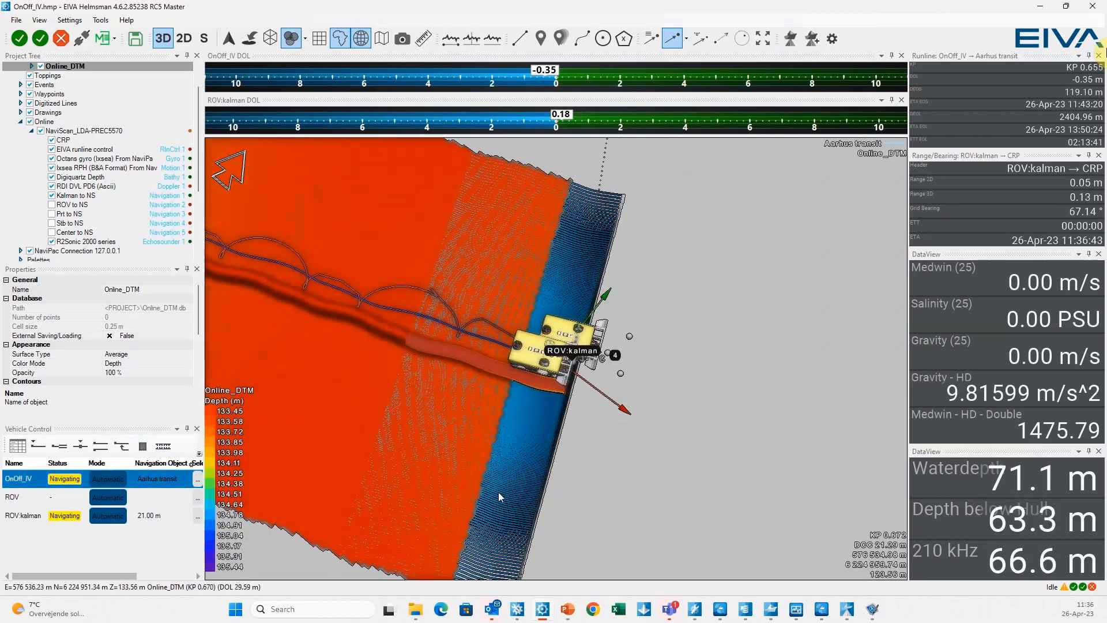
middle_drag(498, 494, 536, 371)
middle_drag(529, 510, 483, 475)
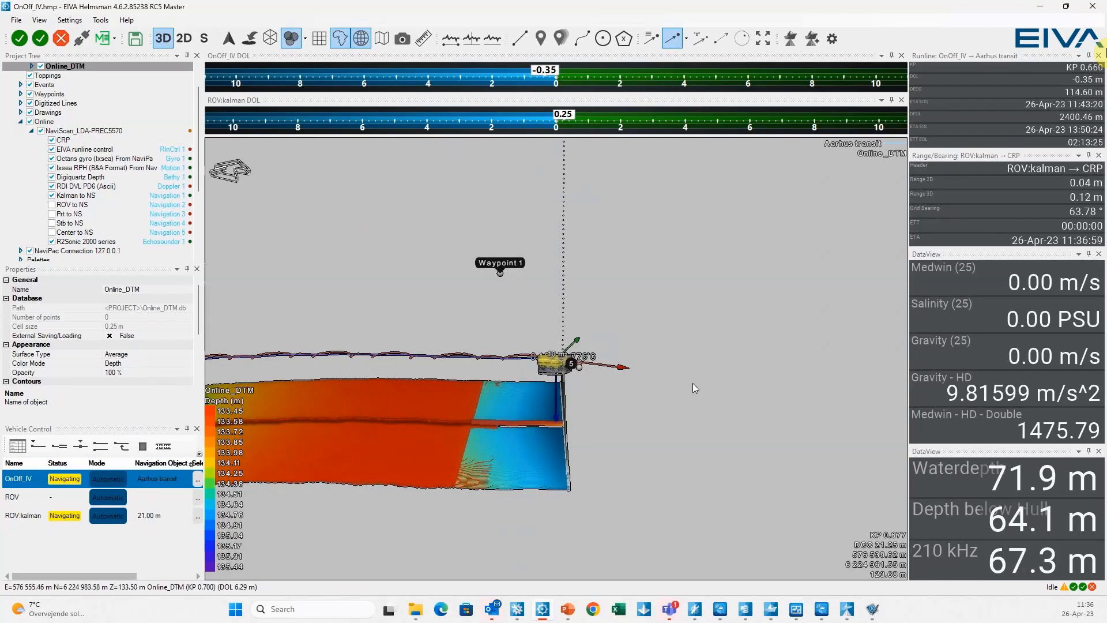
Step: Switch to NaviScan Online, fit more of the surveyed strip into the point cloud view, and save the windows setup
click(846, 610)
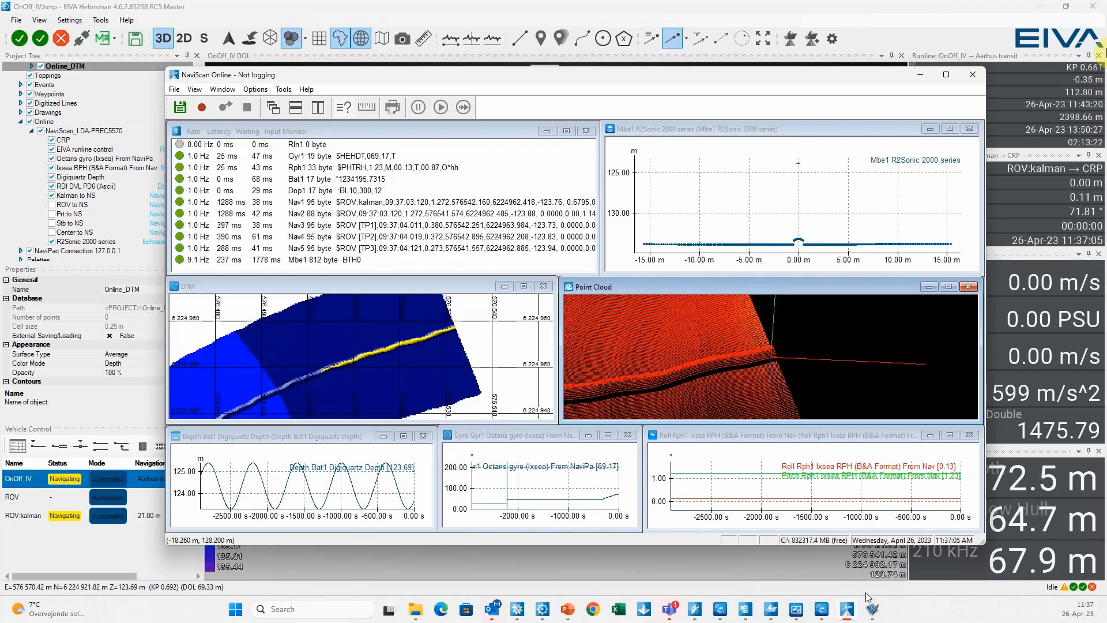
scroll(804, 366, down, 3)
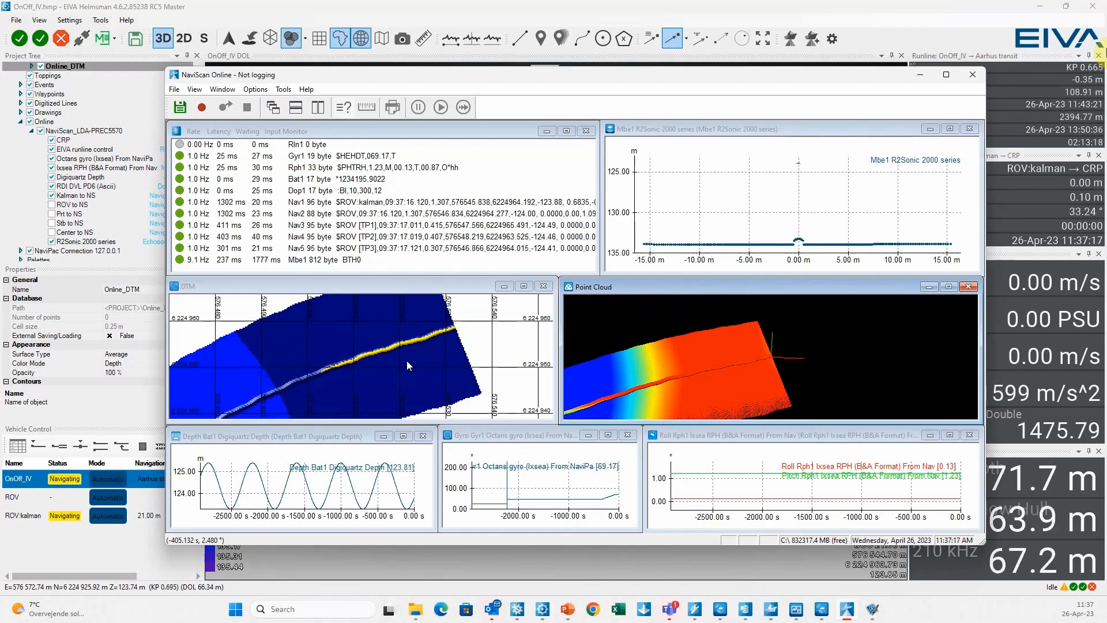
click(232, 91)
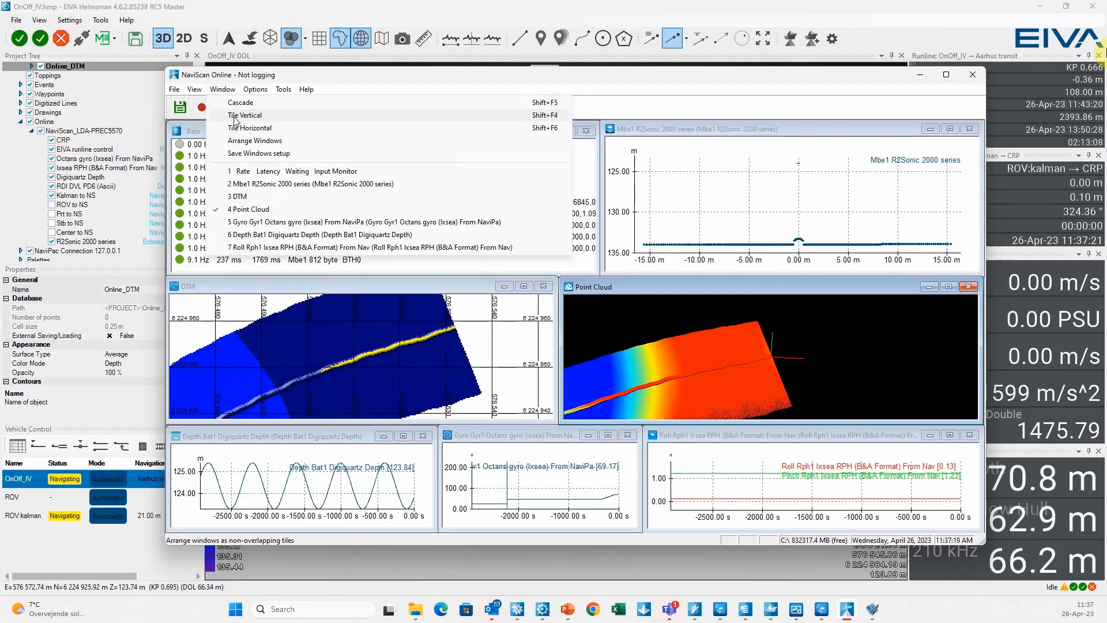
click(237, 154)
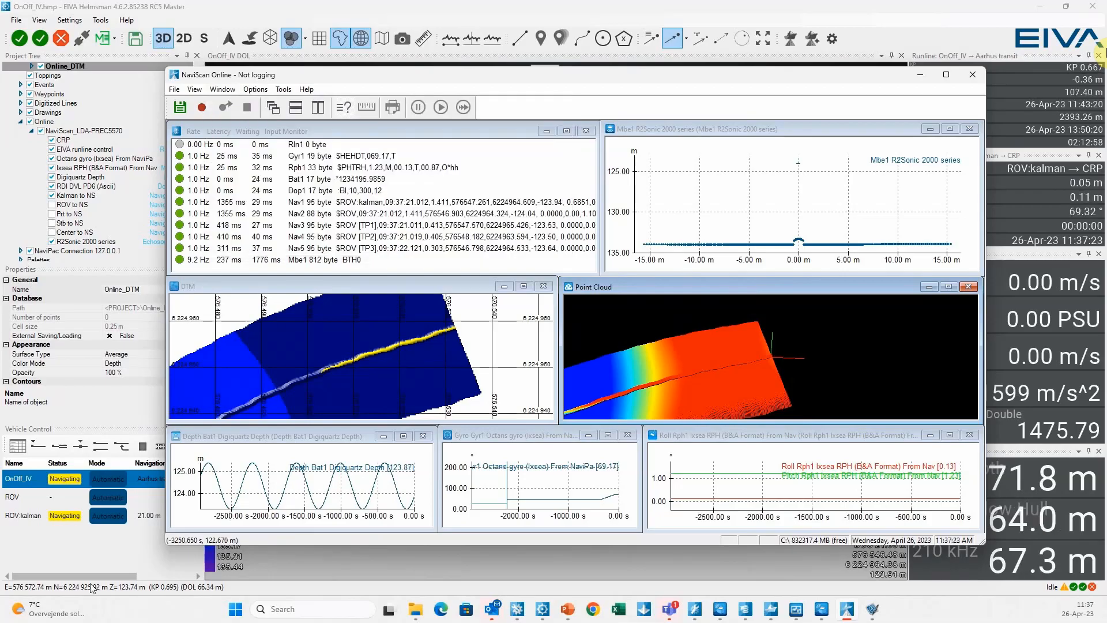
Step: Find NaviEdit JobPlanner through the Windows search and launch it
click(326, 613)
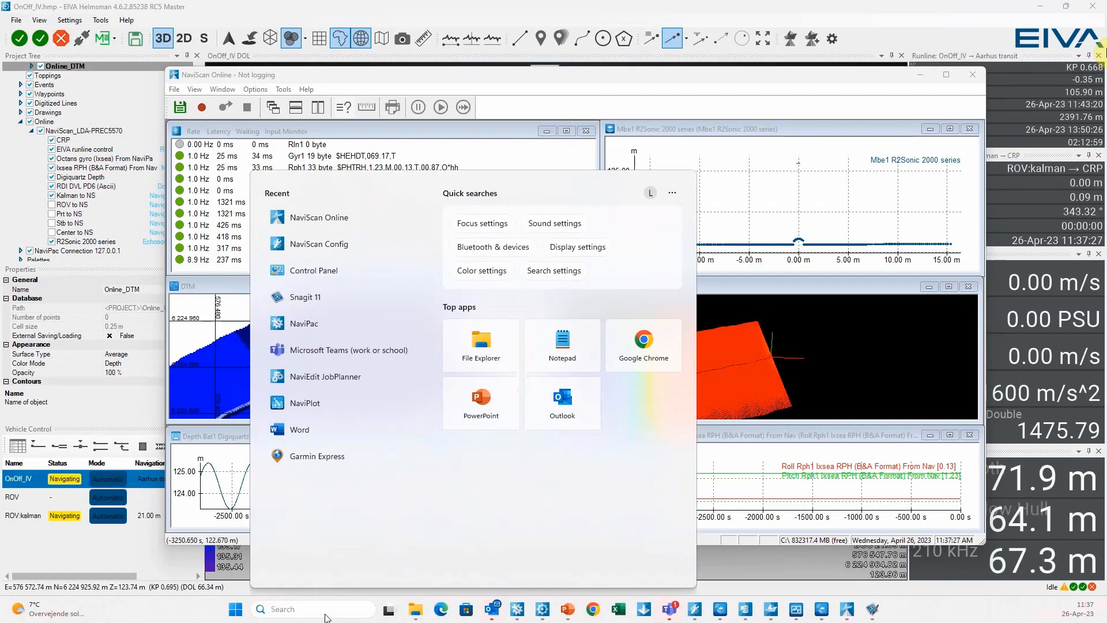
text(naviedit)
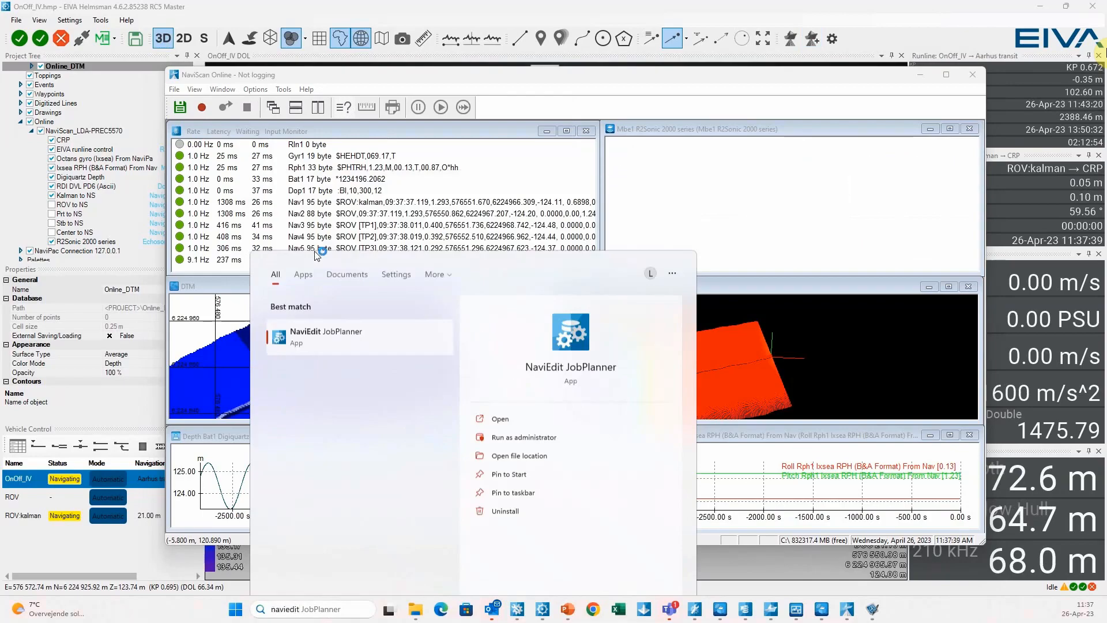
click(317, 256)
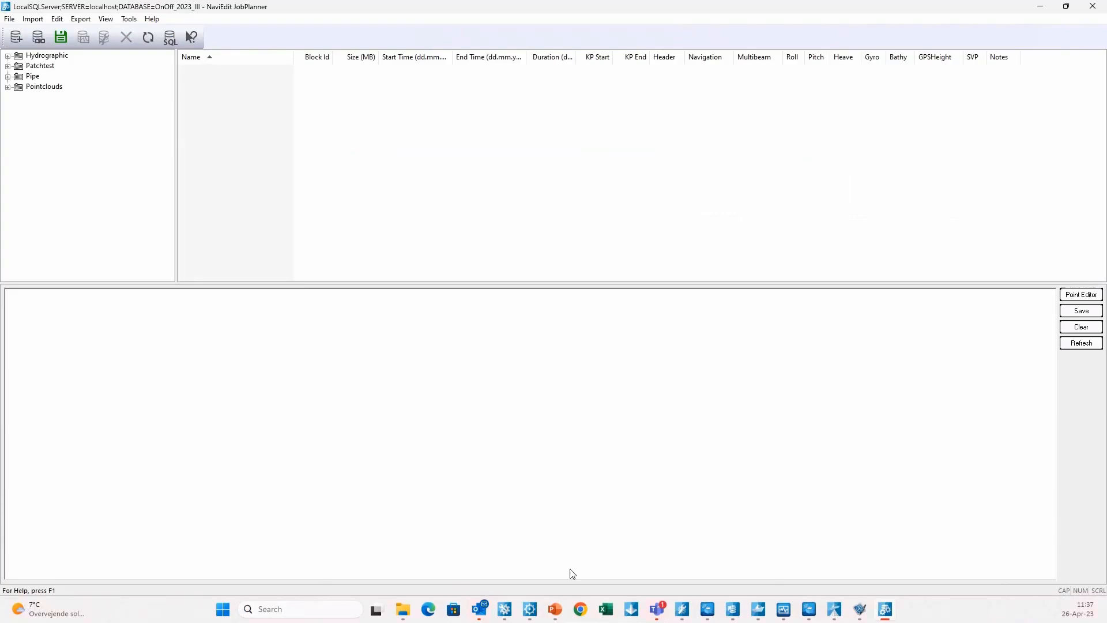
Step: Stop the running On_Off_IV navigation in NaviPac, and shut down both NaviScan Online and NaviPac
click(505, 615)
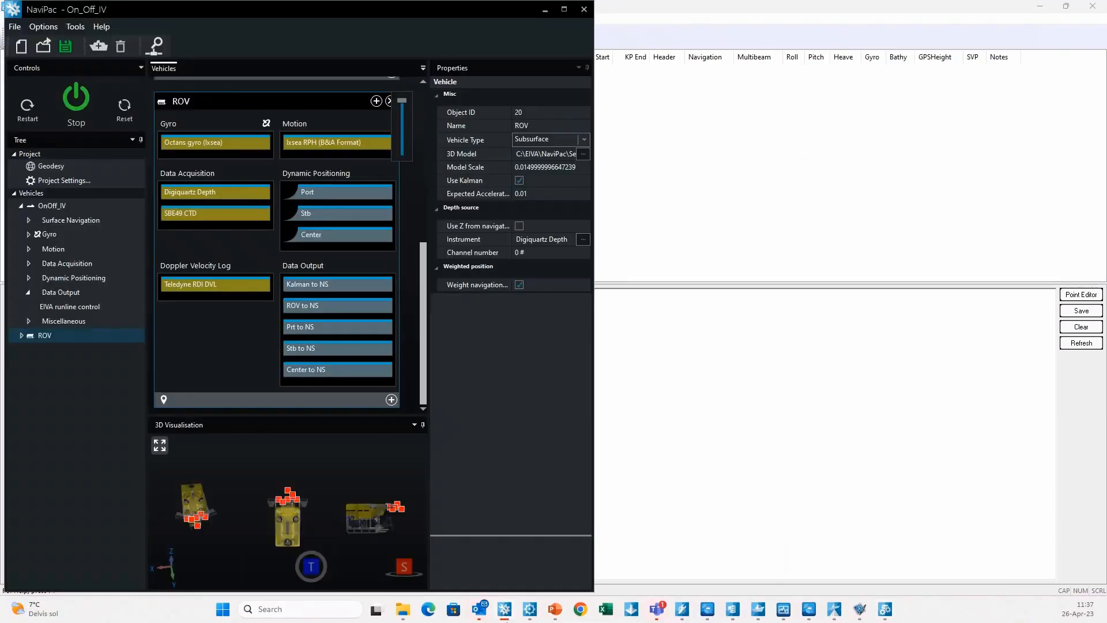
click(81, 103)
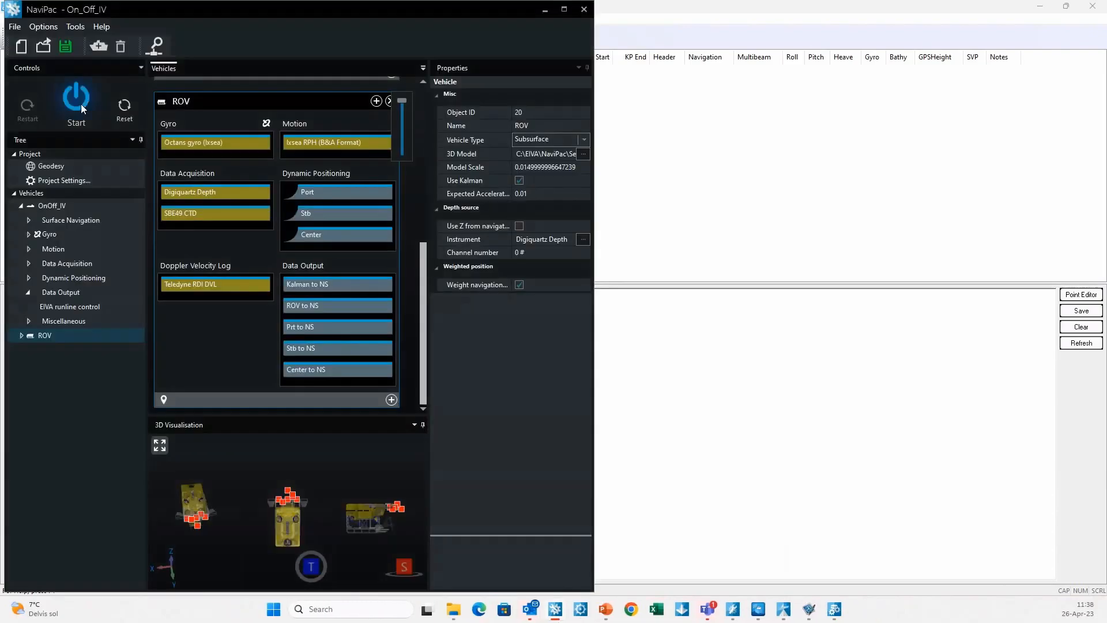
click(784, 611)
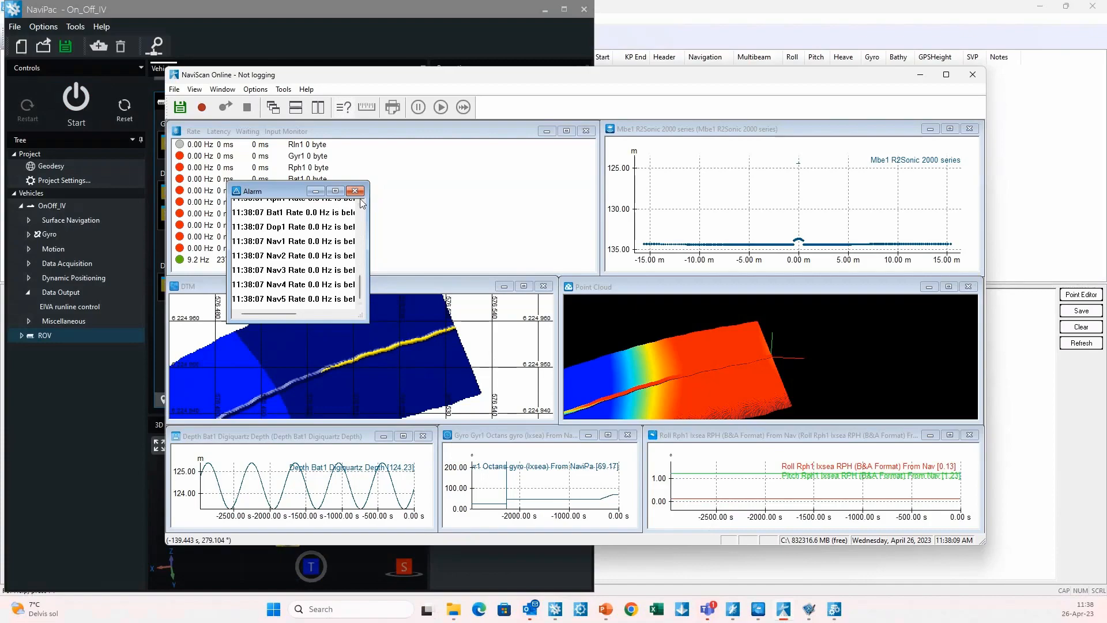
click(174, 90)
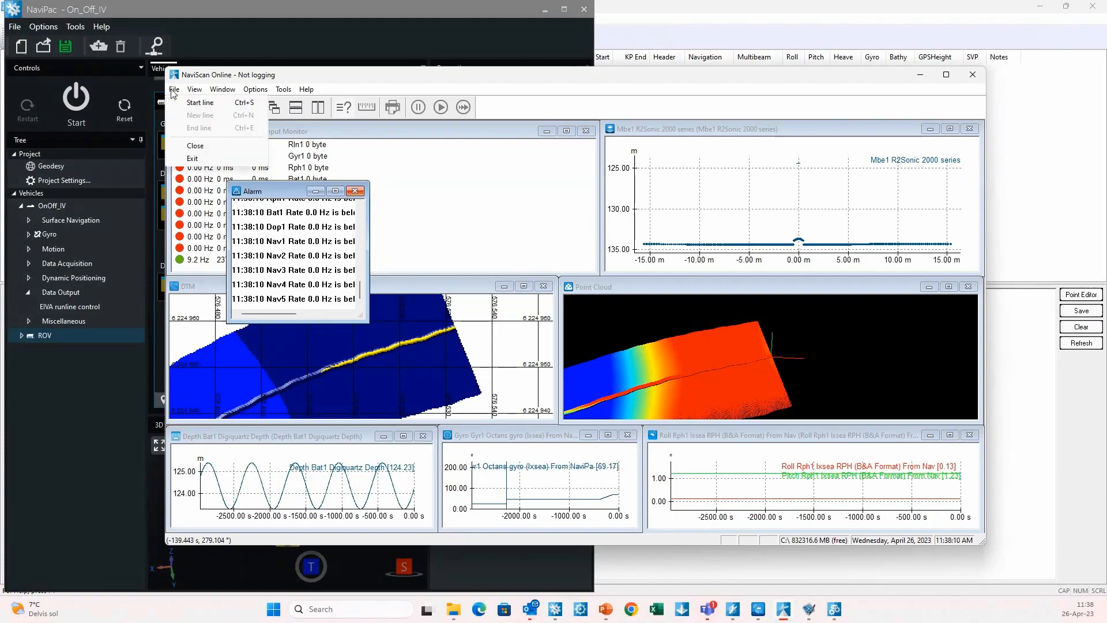
click(196, 146)
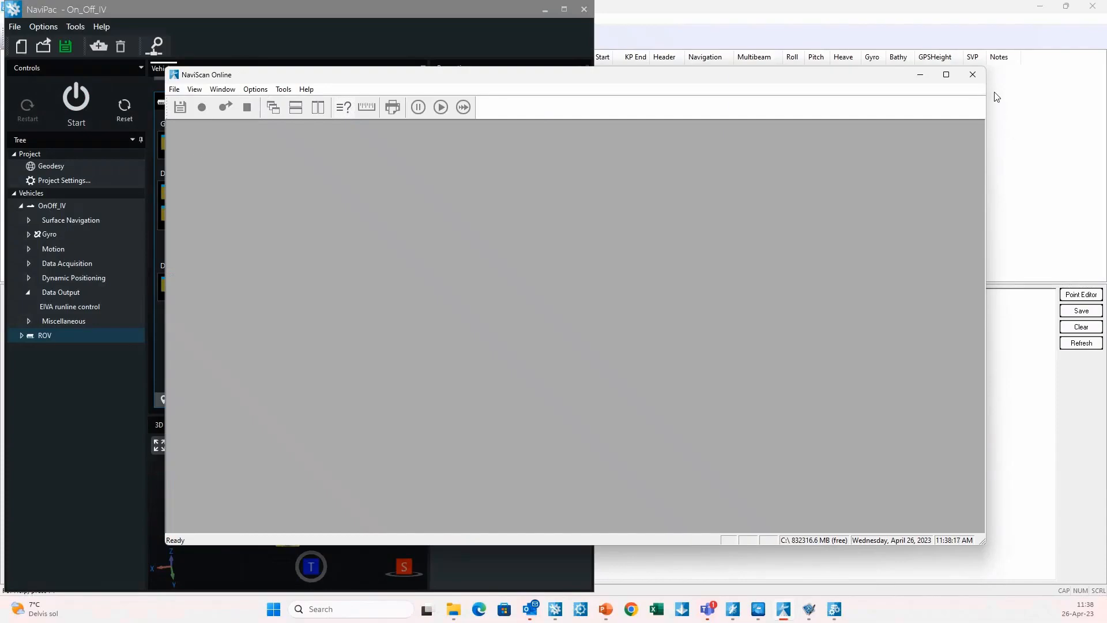
click(979, 76)
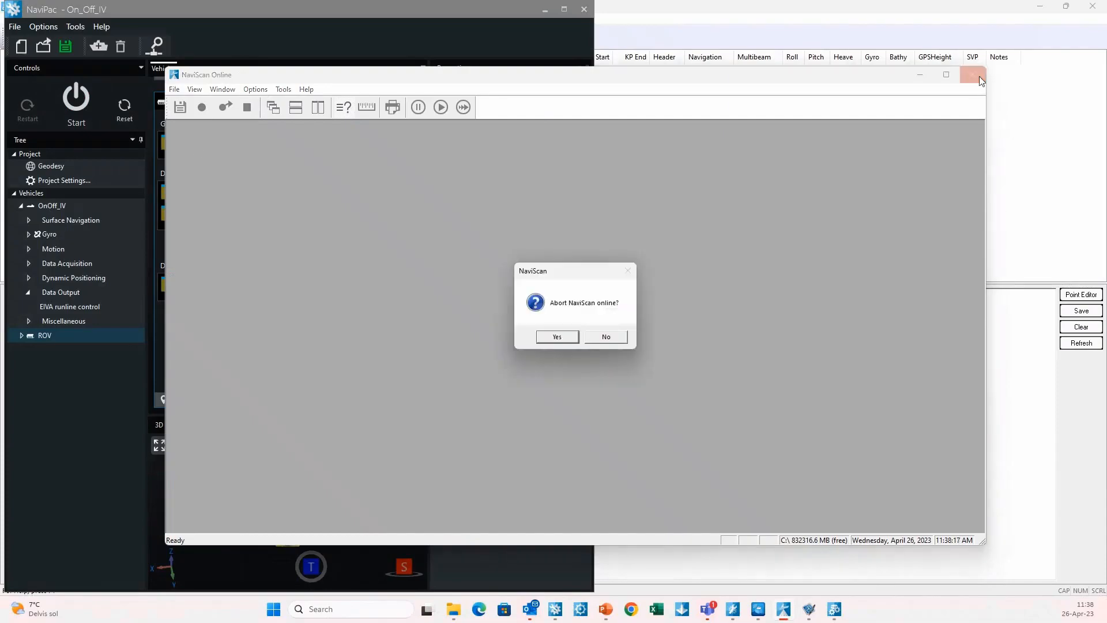
click(554, 337)
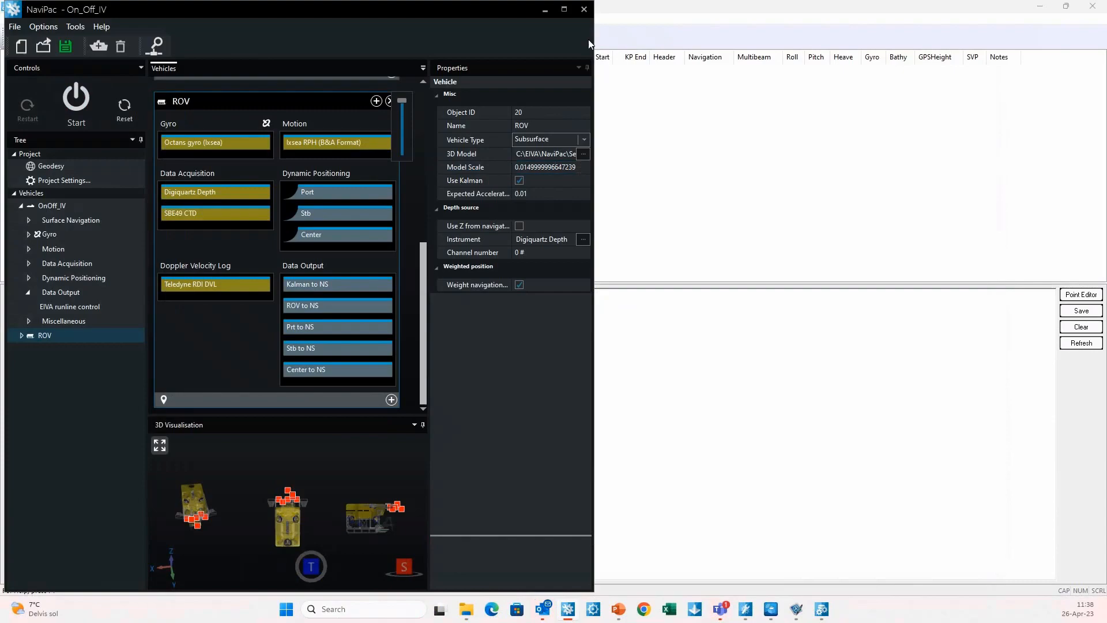
click(584, 10)
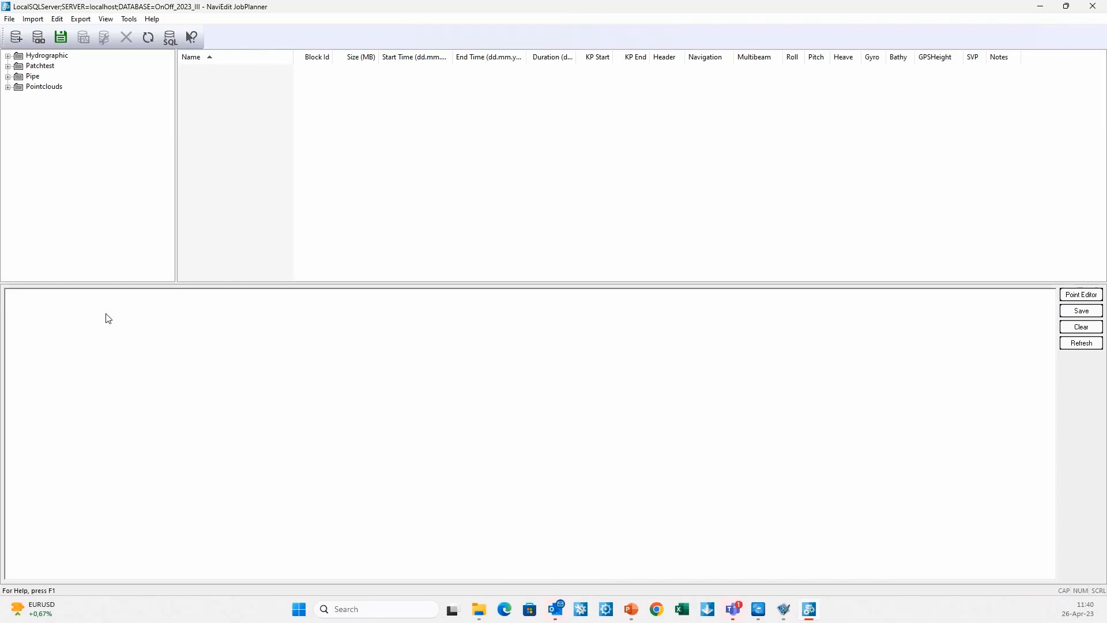
Step: Open the manager for local NaviEdit databases in NaviEdit JobPlanner and move its window higher on the screen
click(10, 19)
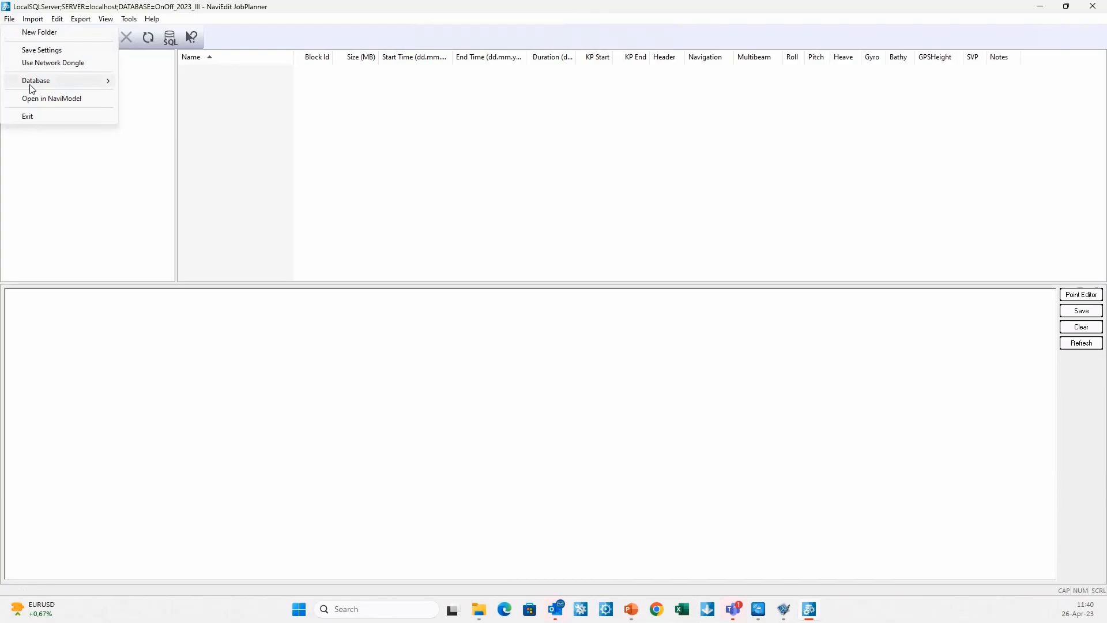
mouse_move(32, 84)
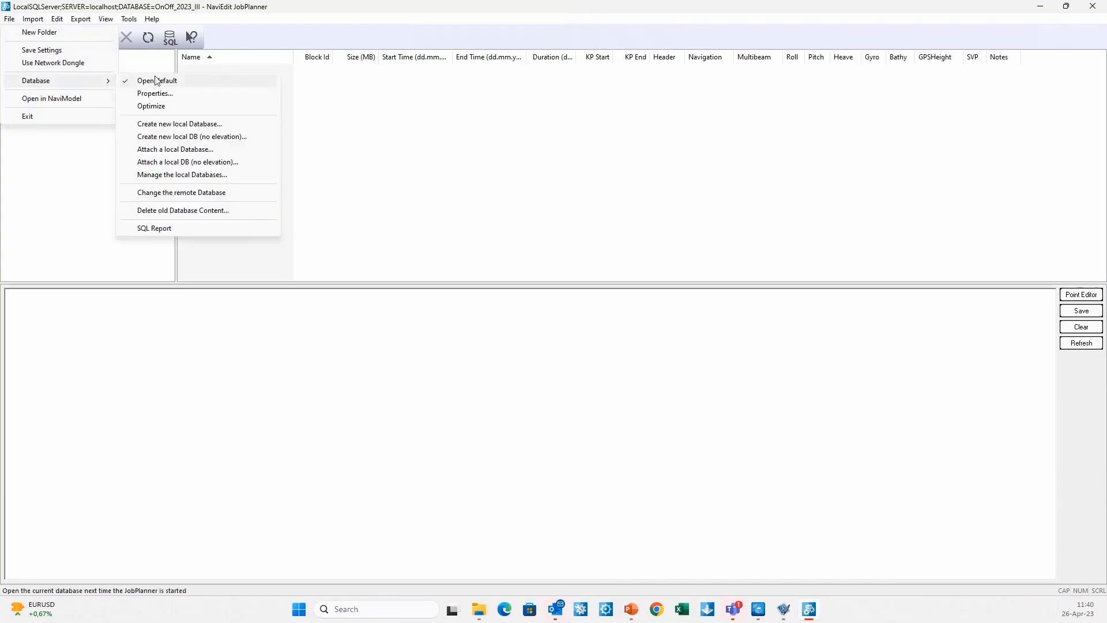
click(186, 180)
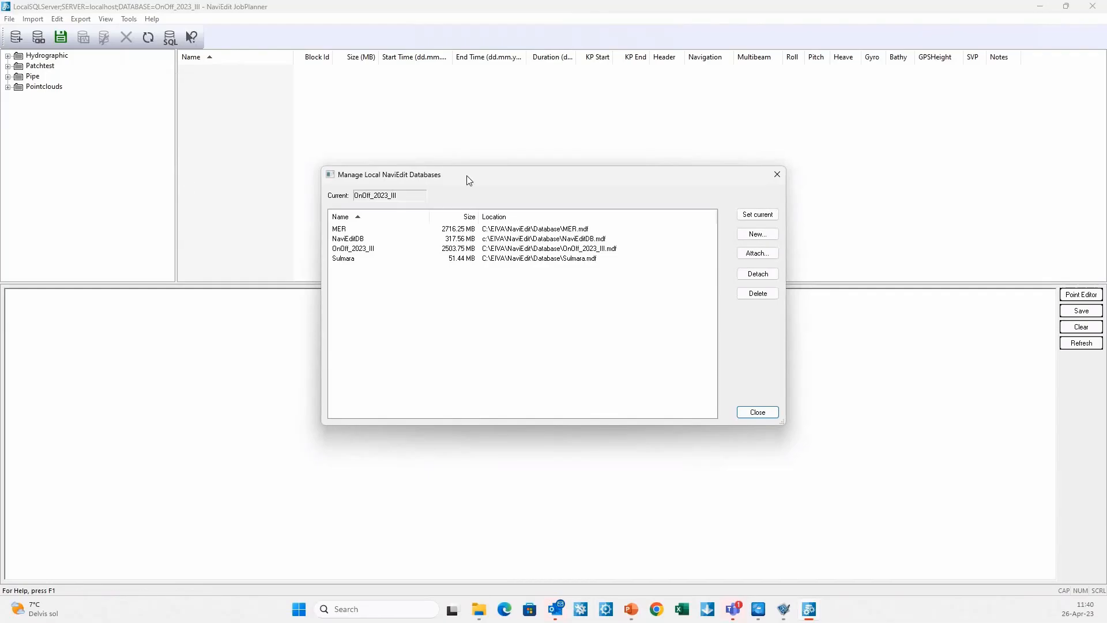
drag(468, 171, 479, 112)
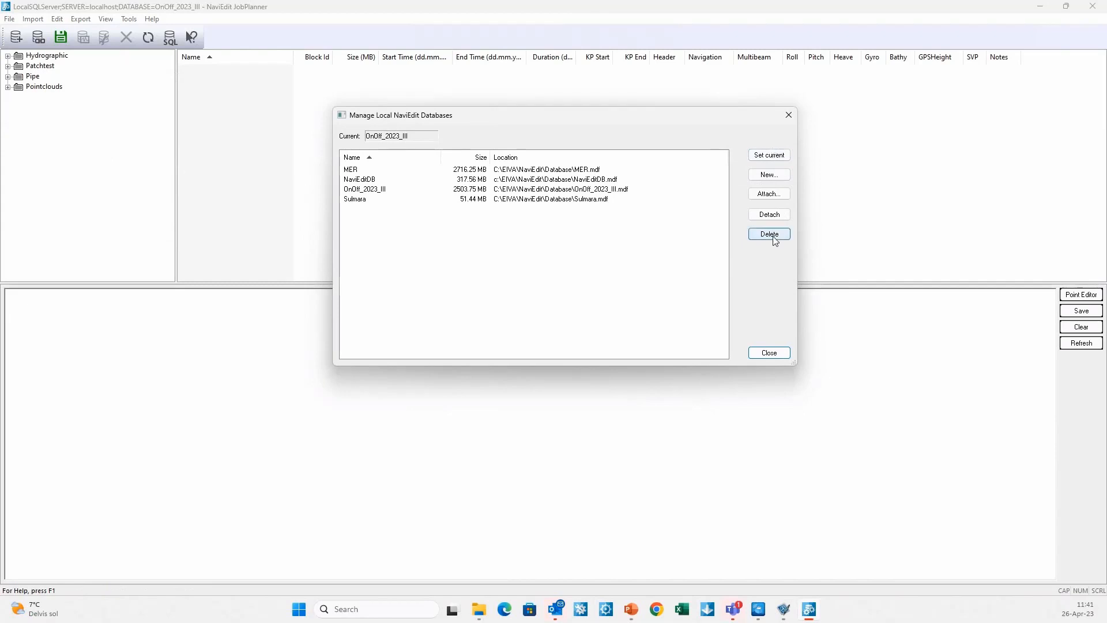
Step: Create a default local database named OnOff_2023_IV in C:\EIVA\NaviEdit\Database, capturing a screenshot of its settings before confirming
click(770, 175)
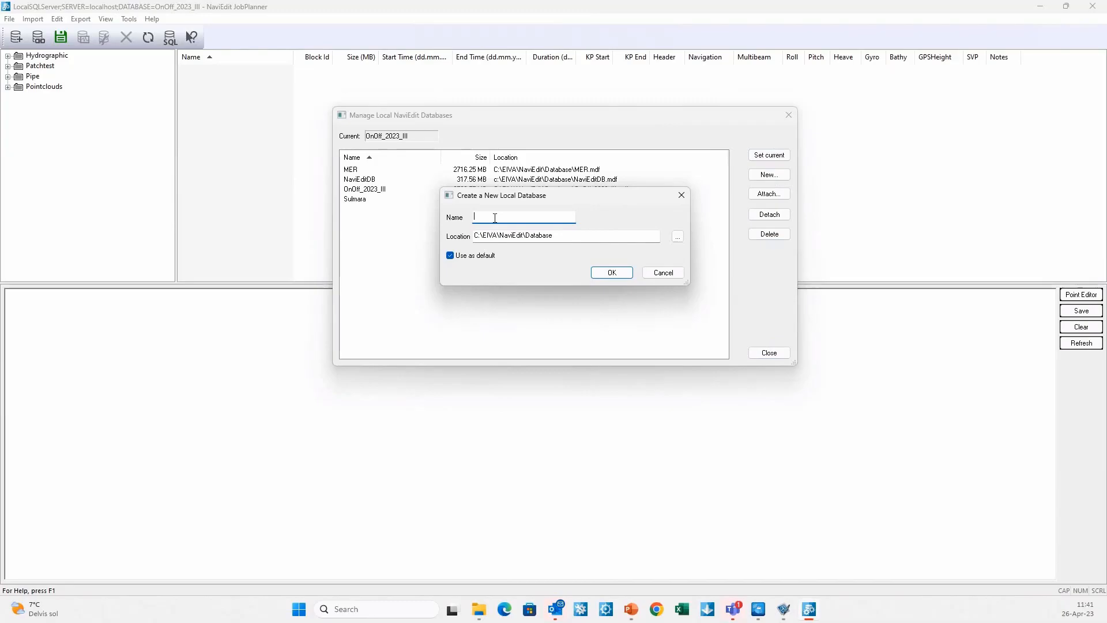
text(nOff_)
text(2023_IV)
click(575, 239)
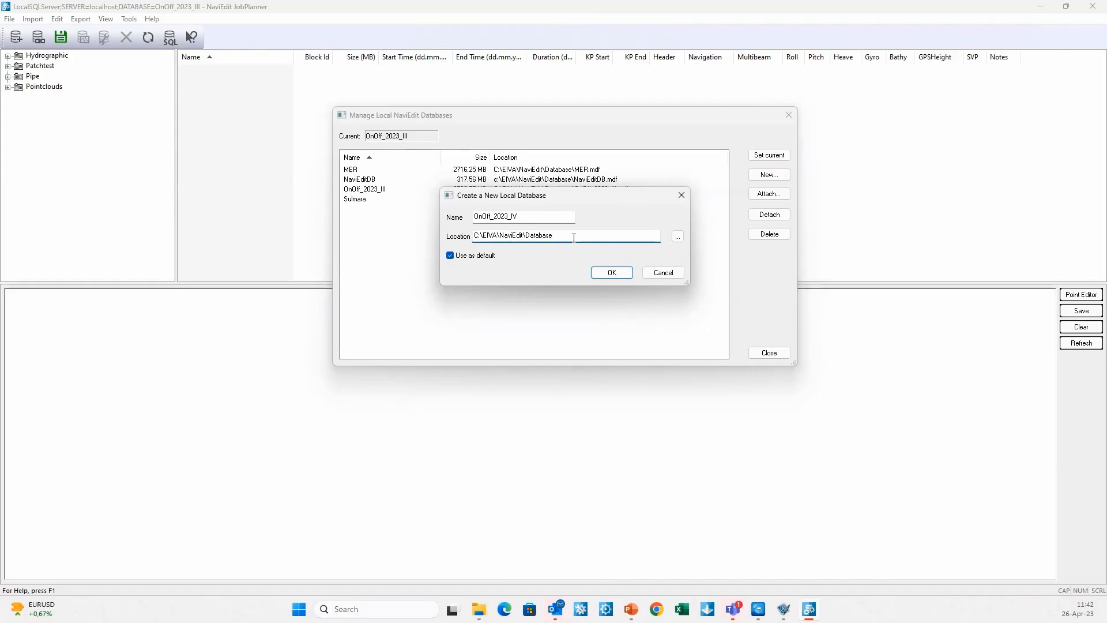
key(Print)
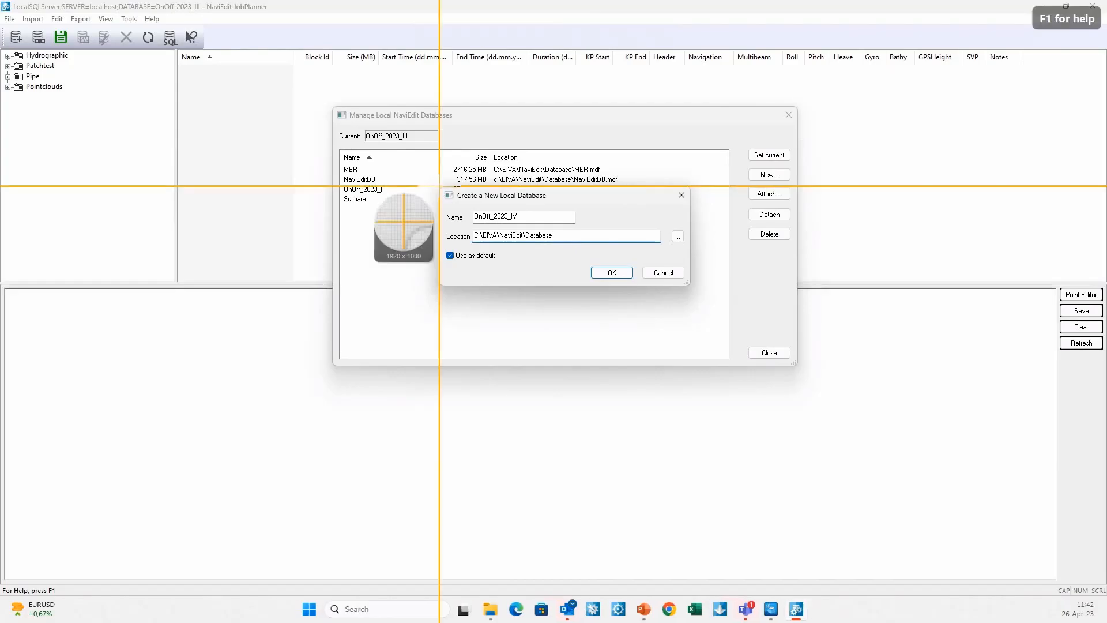
drag(439, 186, 679, 289)
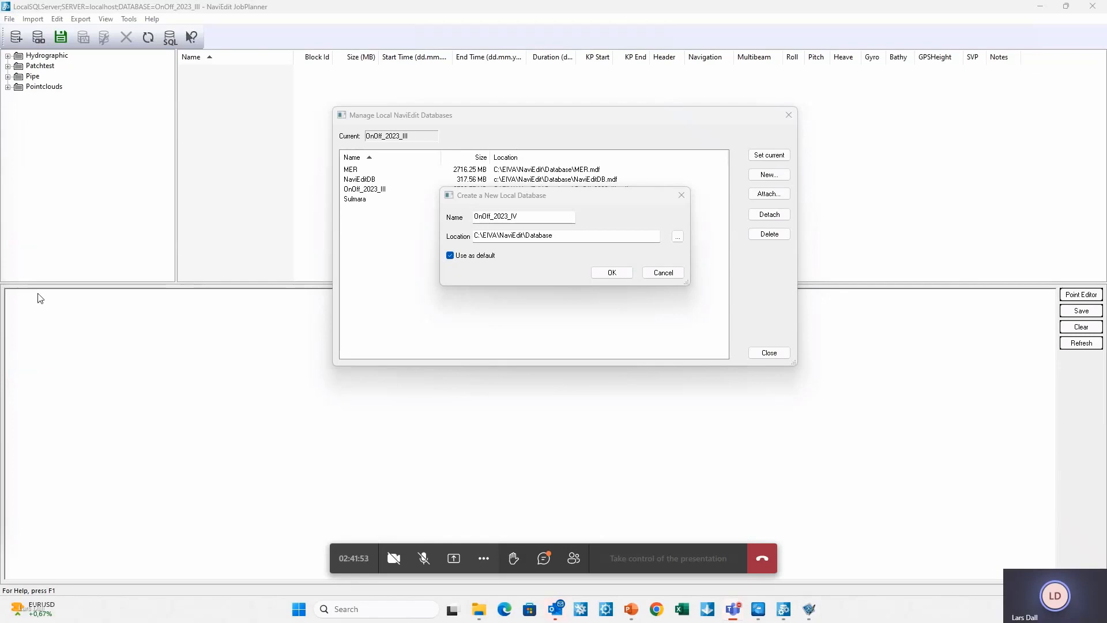
click(611, 274)
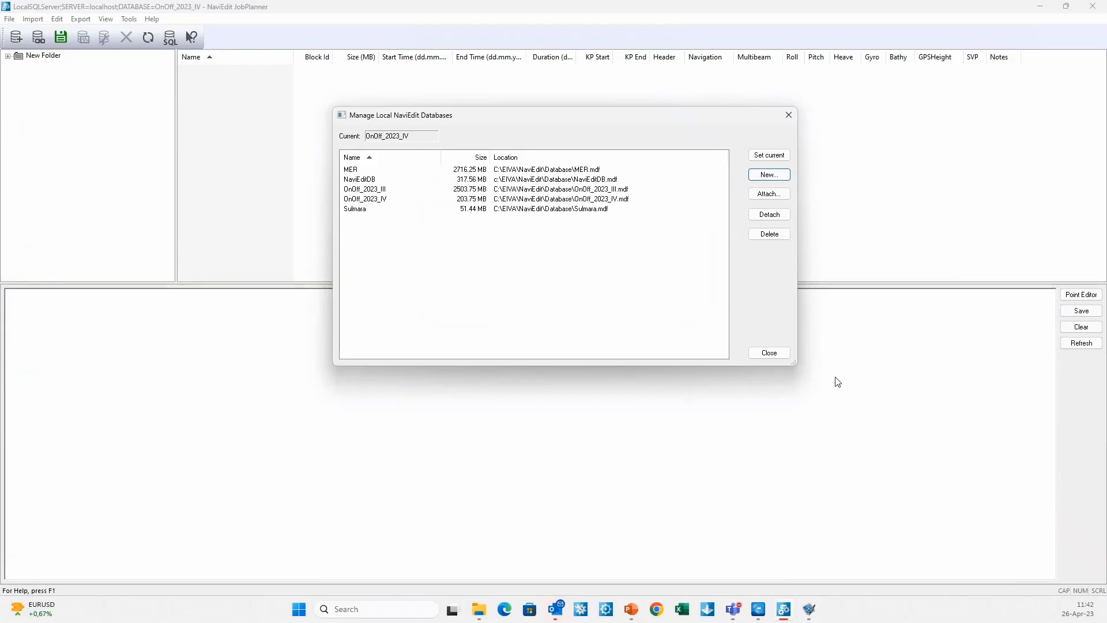
click(769, 354)
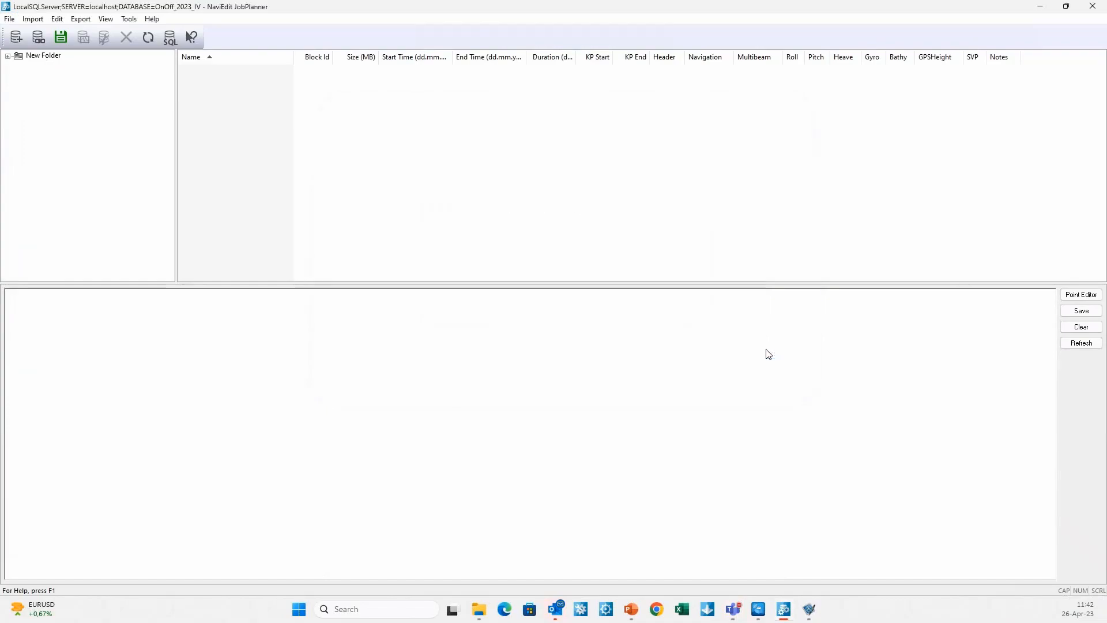
Step: Browse in File Explorer to the NaviEdit Data folder inside Virtual_Training_OnOff_2023\Virtual_Training_OnOff_Data on drive C
click(36, 56)
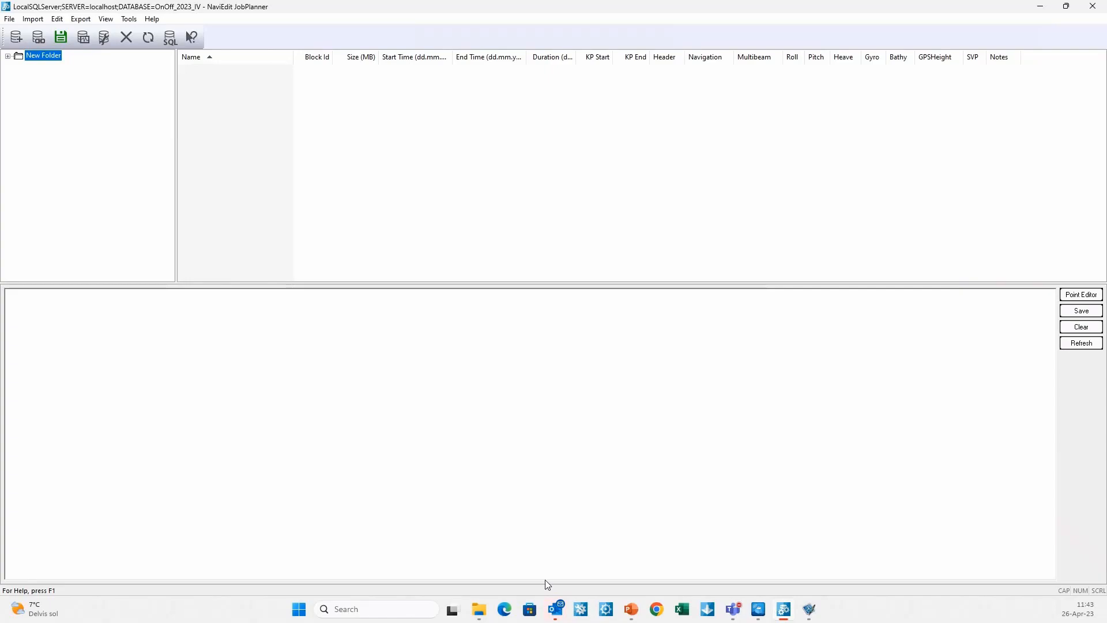
click(479, 606)
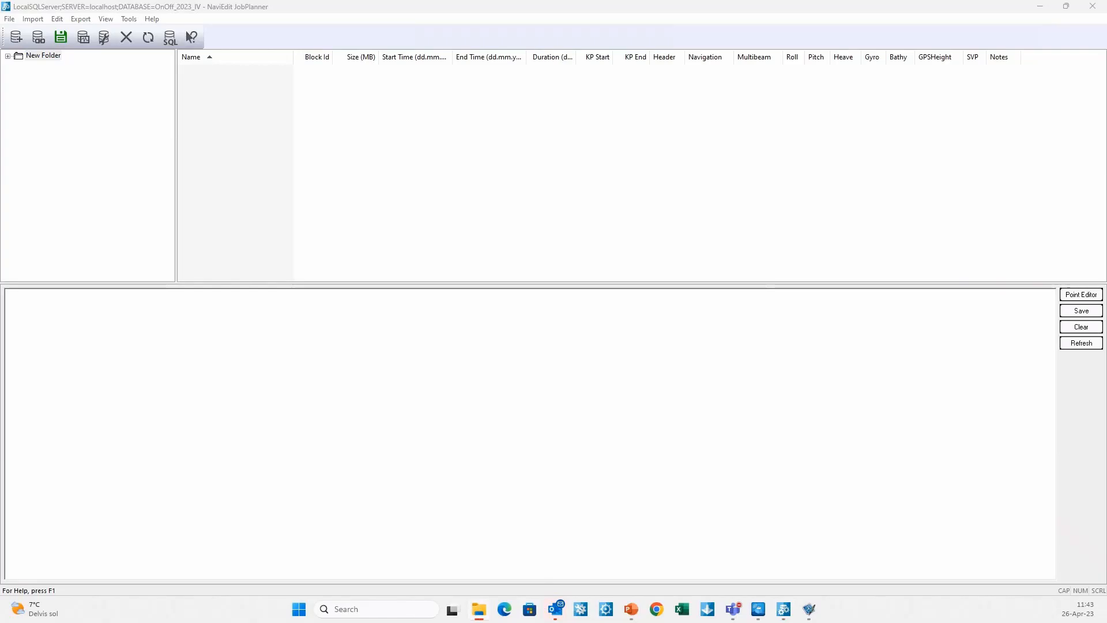
drag(1106, 75, 325, 46)
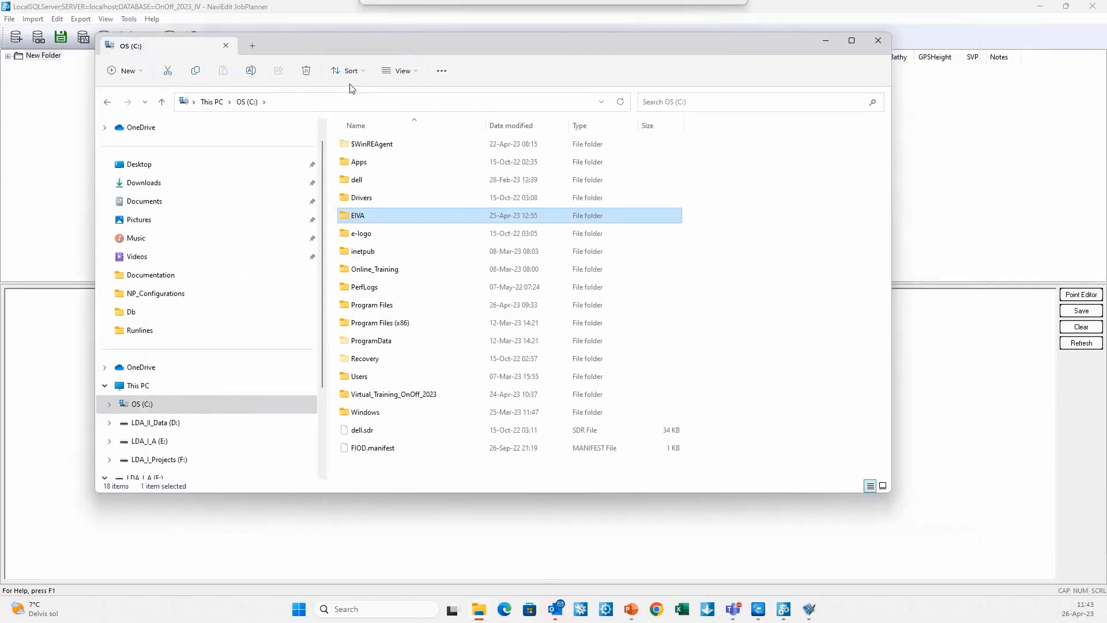
double_click(380, 396)
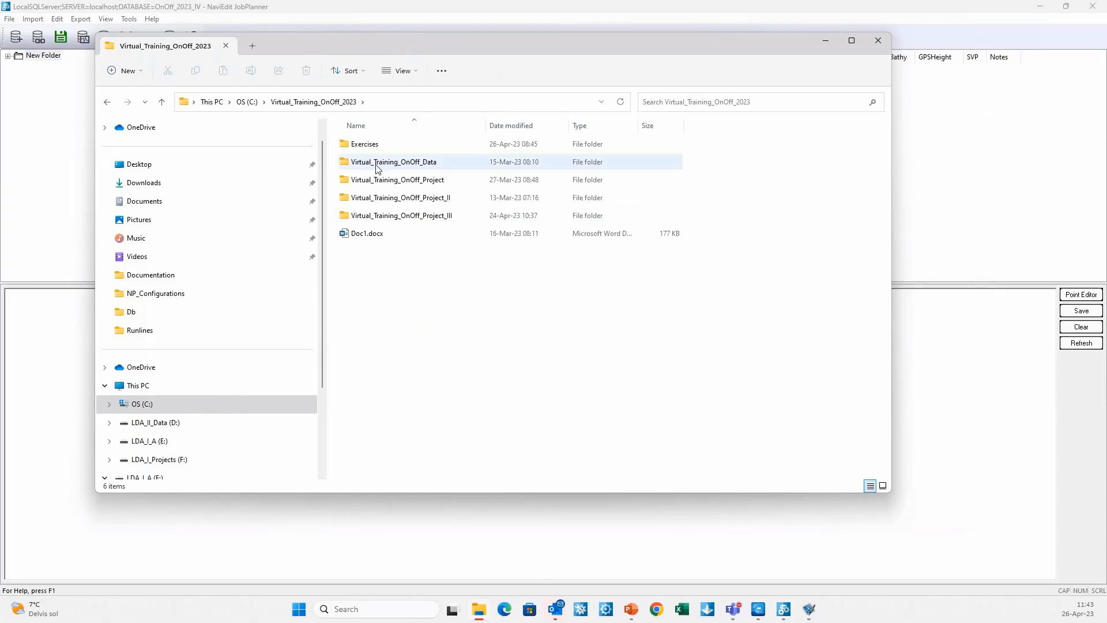
double_click(440, 166)
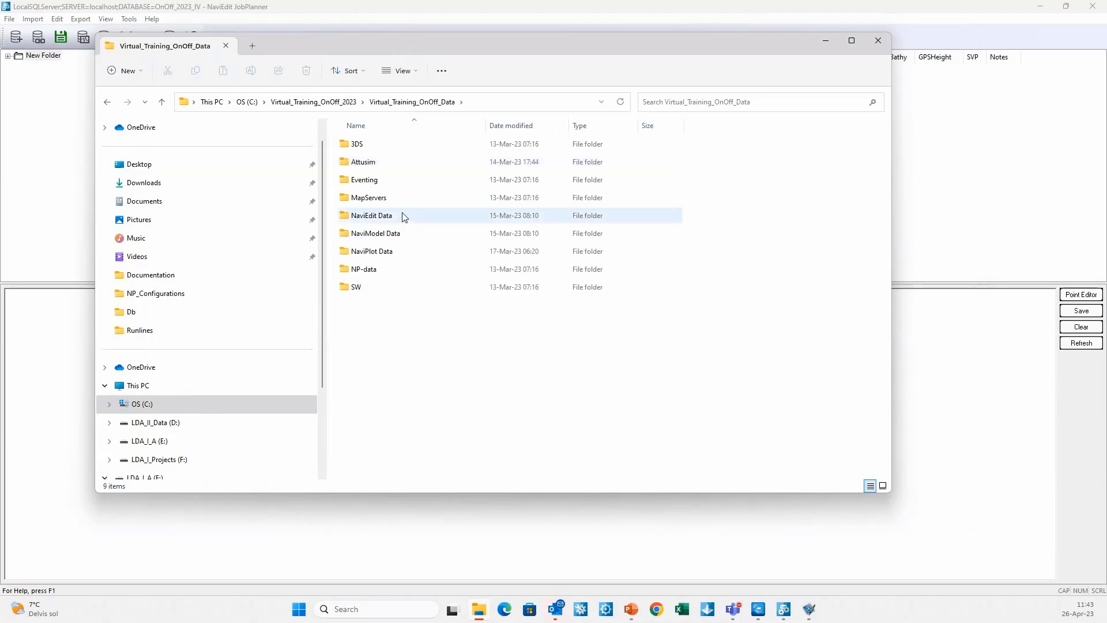
click(374, 219)
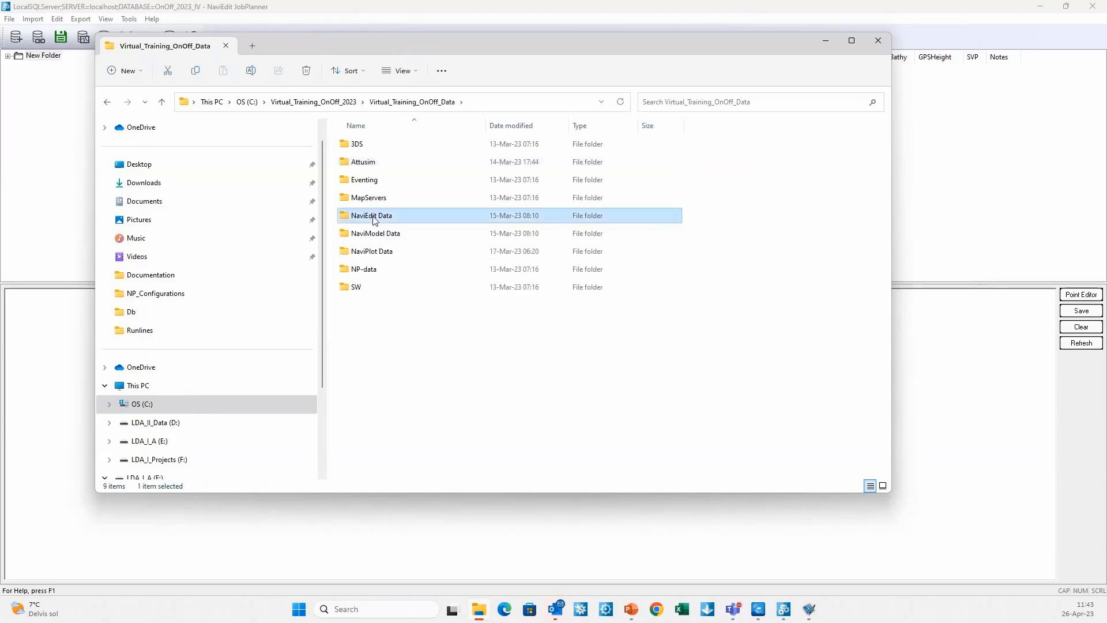
double_click(374, 221)
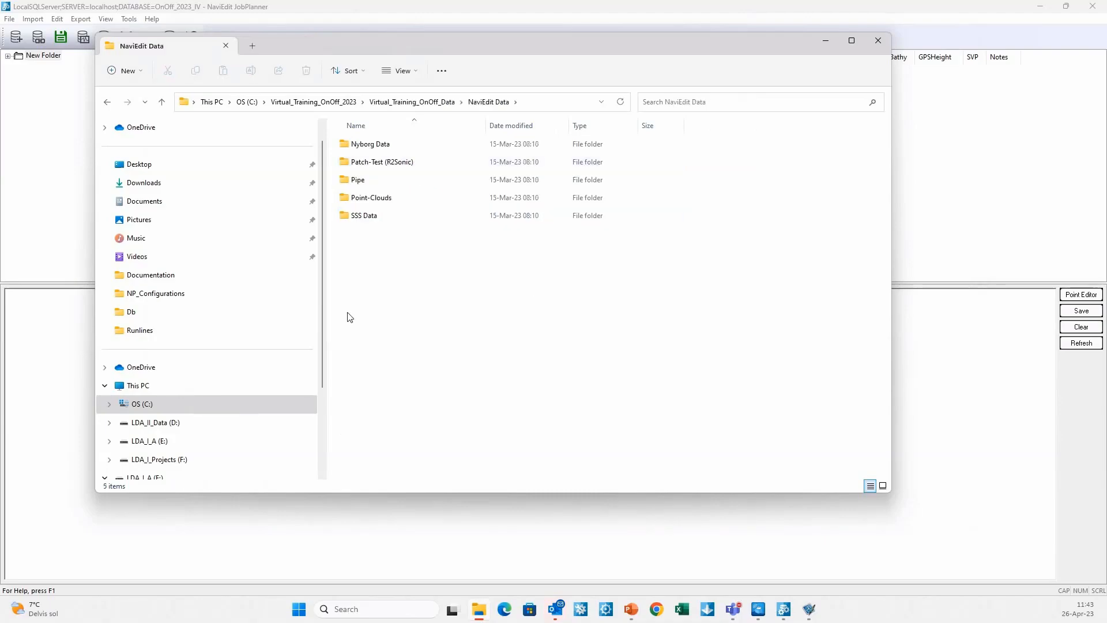
Step: Look through the NaviScan SBD files in the Raw Data folder of Nyborg Data and the sound velocity casts in Nyborg_svp
double_click(378, 150)
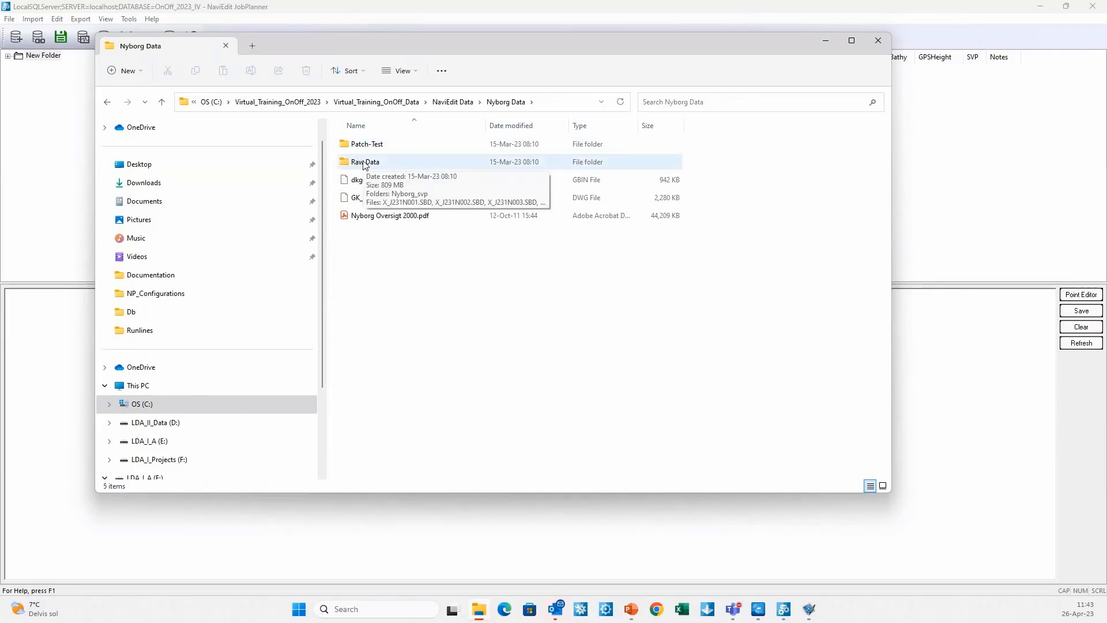
double_click(365, 164)
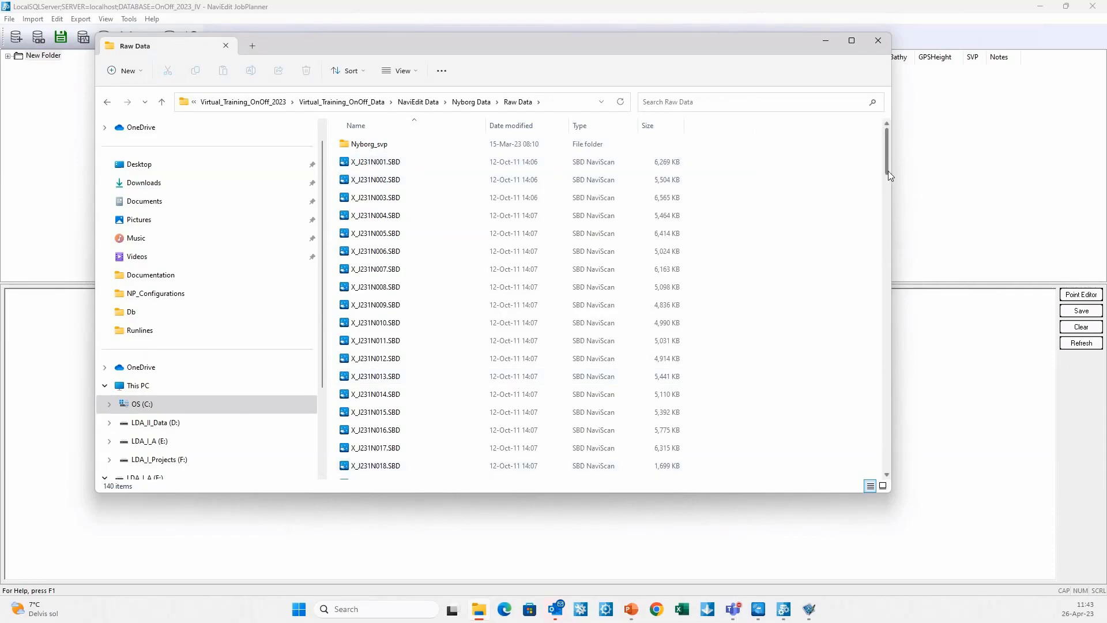
drag(888, 175, 884, 469)
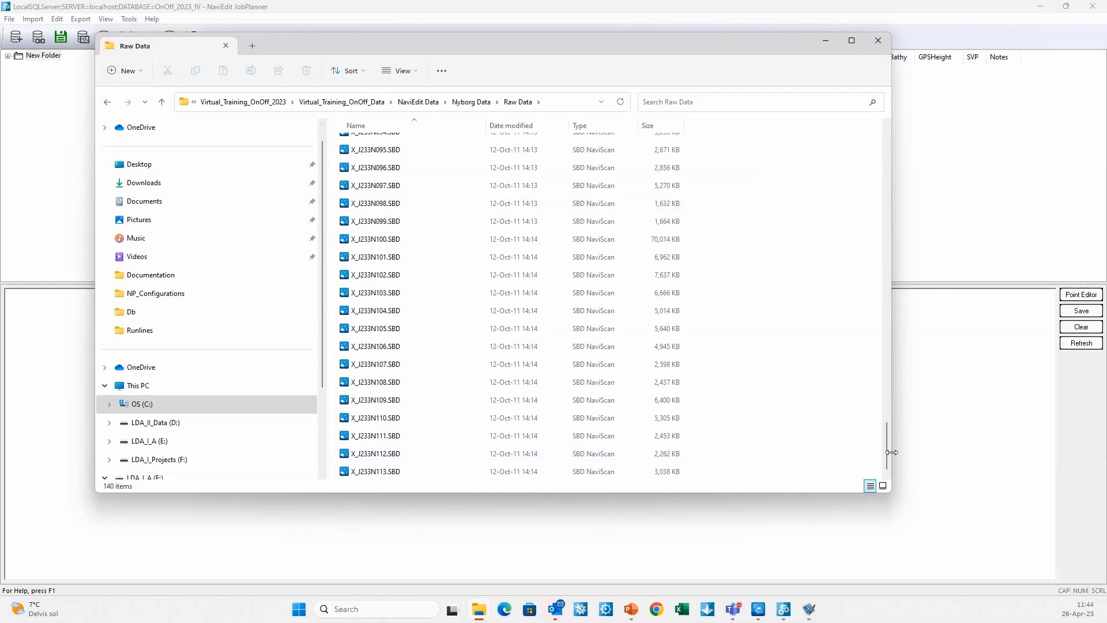
drag(887, 460, 886, 143)
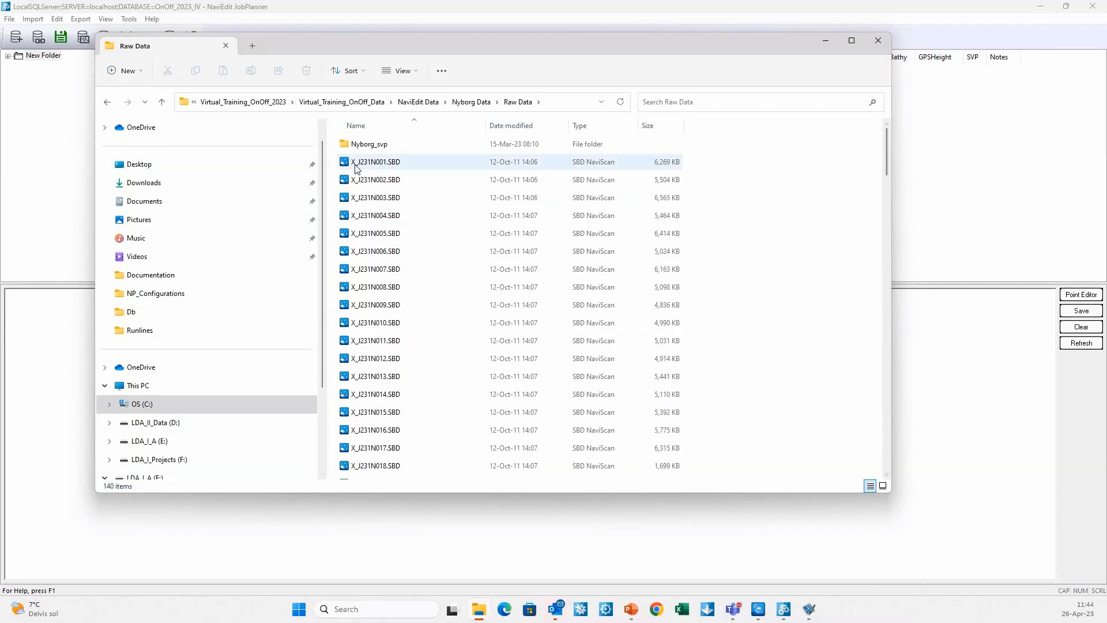
double_click(366, 144)
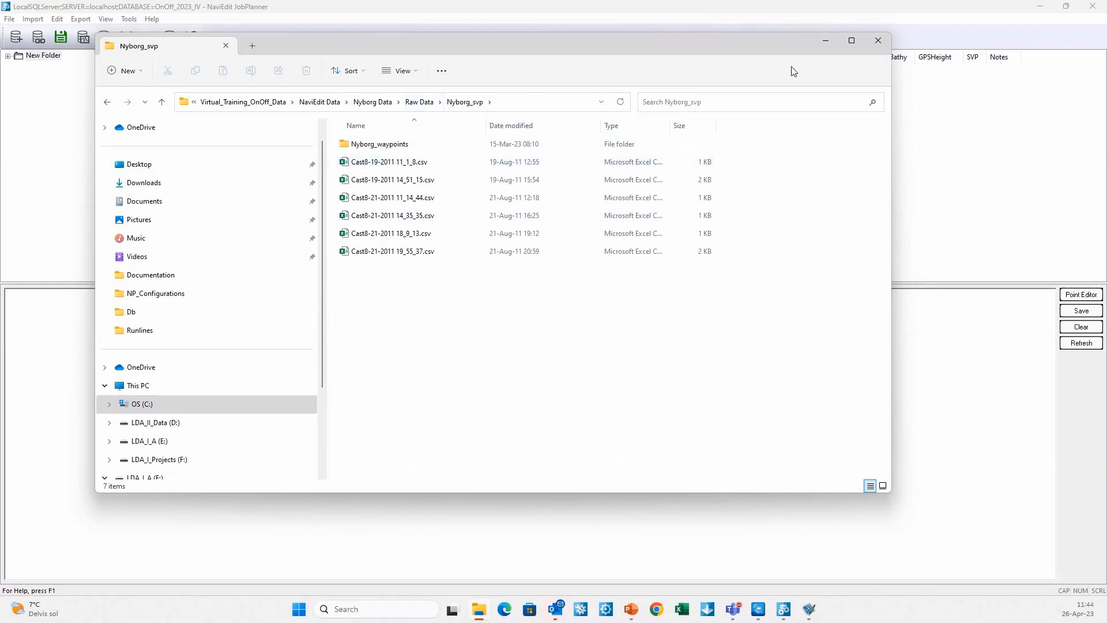
Step: Open NM_Results.PDF from the Patch-Test folder of Nyborg Data, maximize it, and read through the patch test calibration report
click(372, 102)
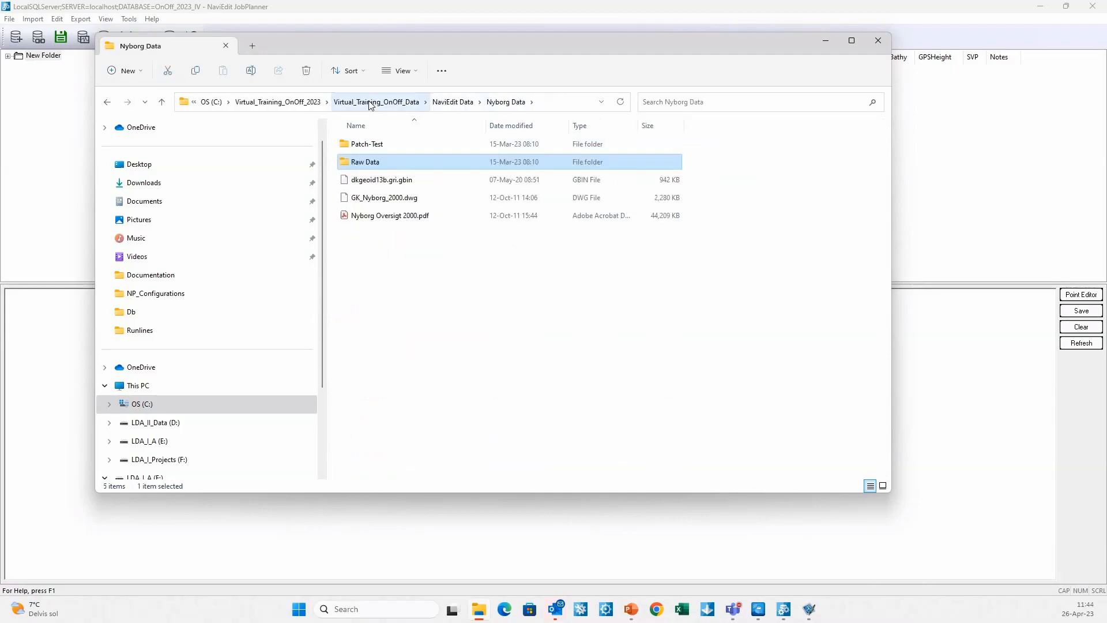
double_click(370, 145)
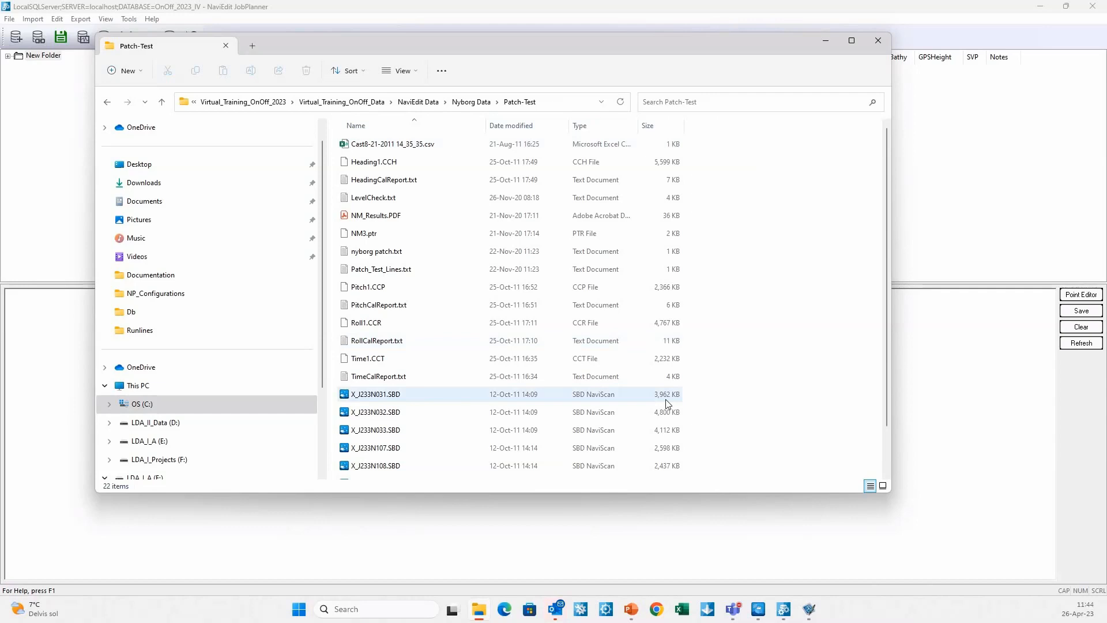
double_click(384, 217)
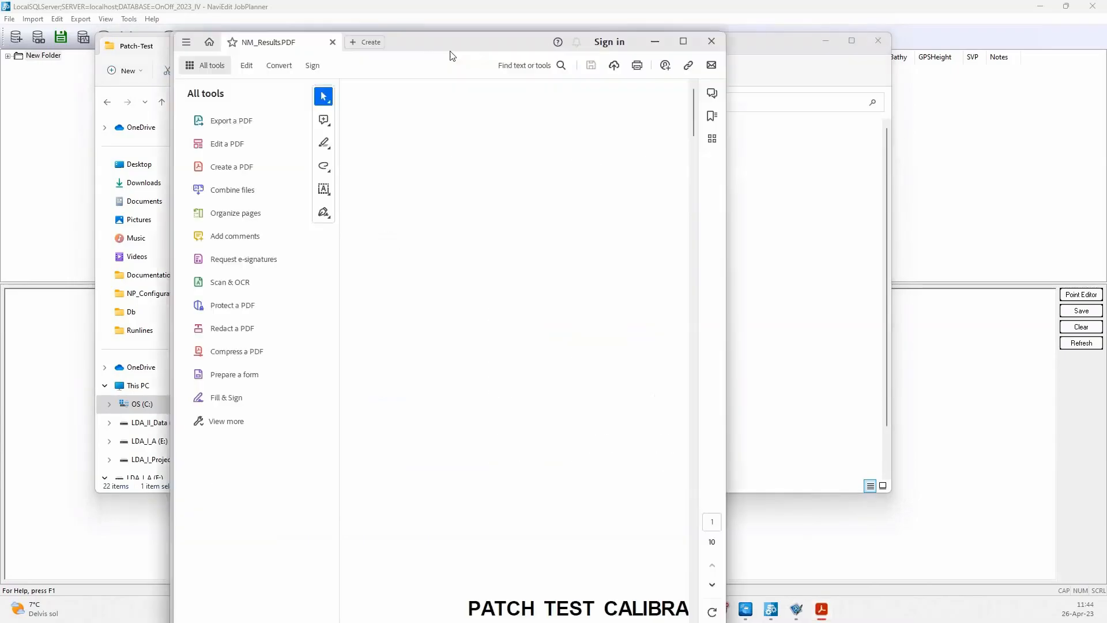
drag(446, 20, 421, 20)
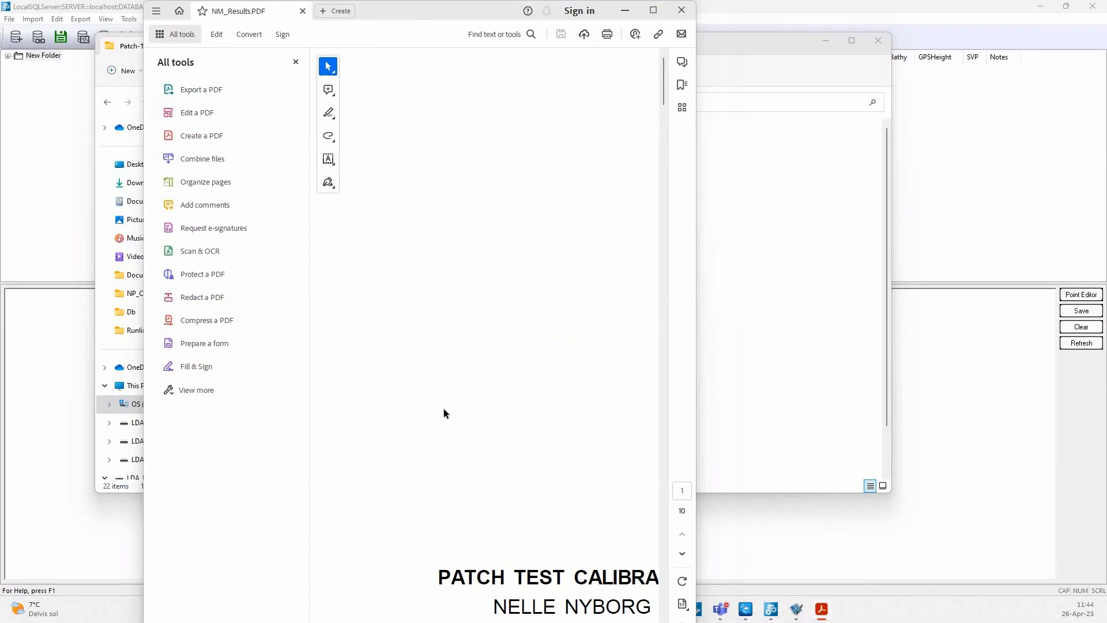
click(654, 11)
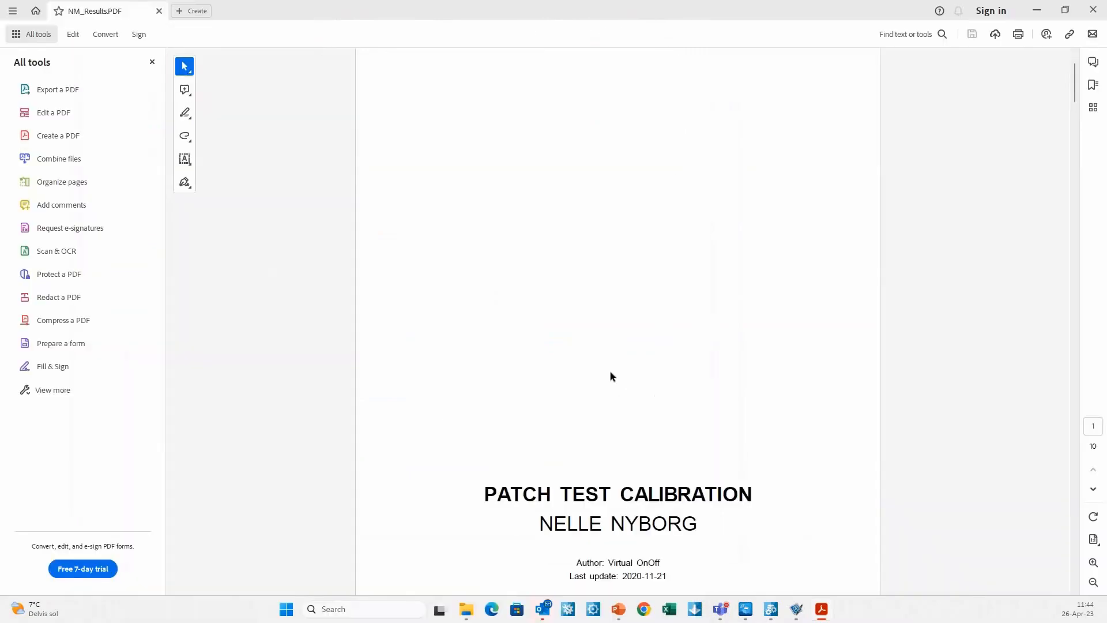
scroll(612, 376, down, 15)
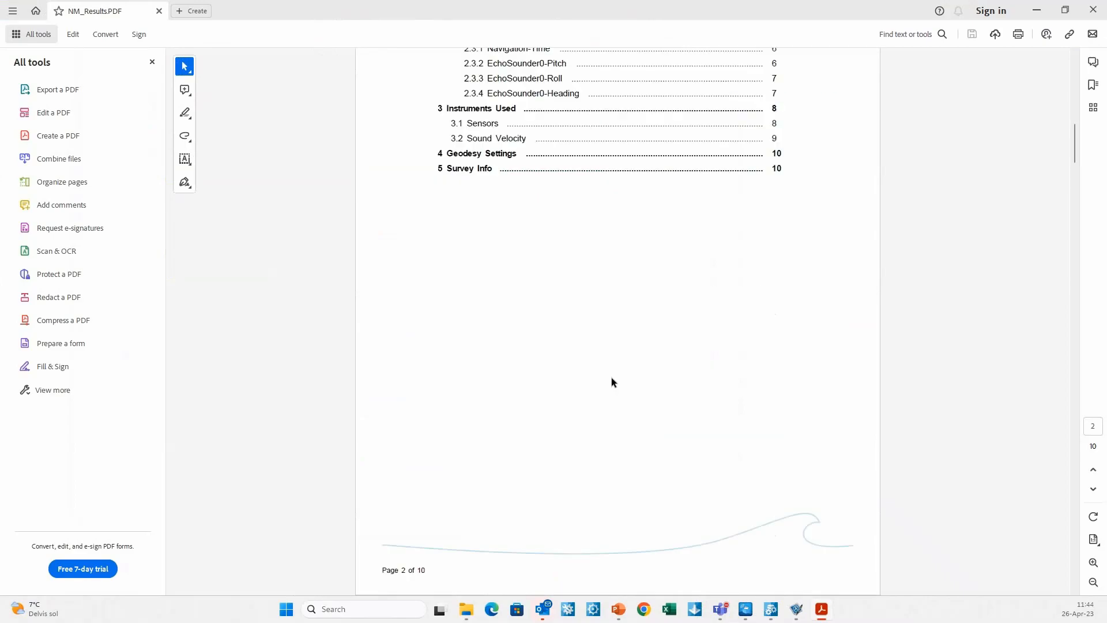
scroll(612, 384, down, 4)
scroll(611, 393, down, 10)
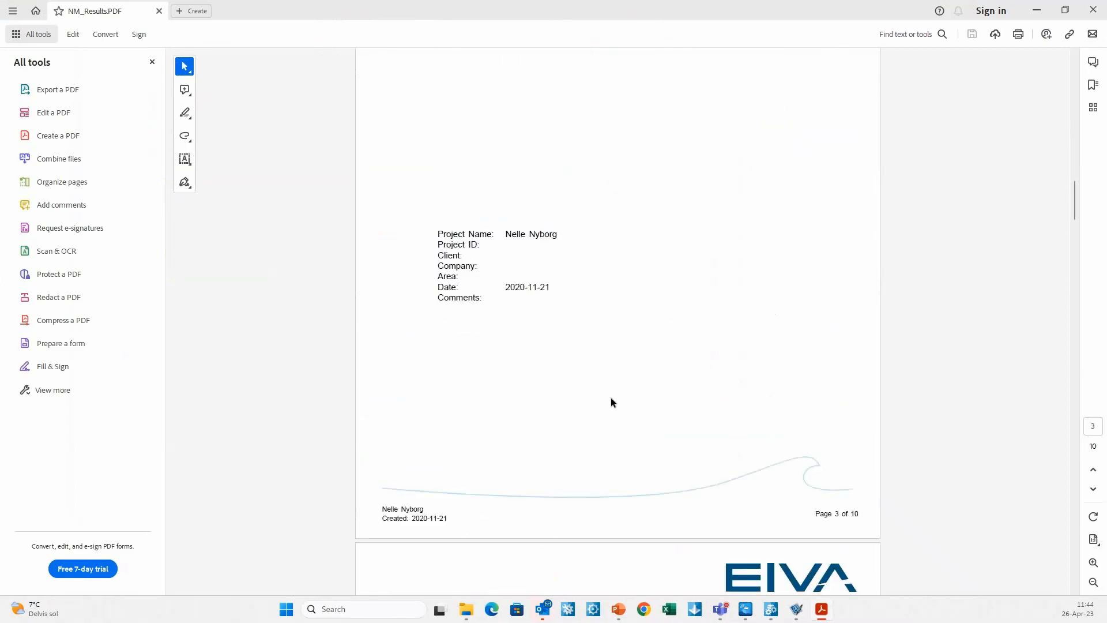
scroll(611, 402, down, 8)
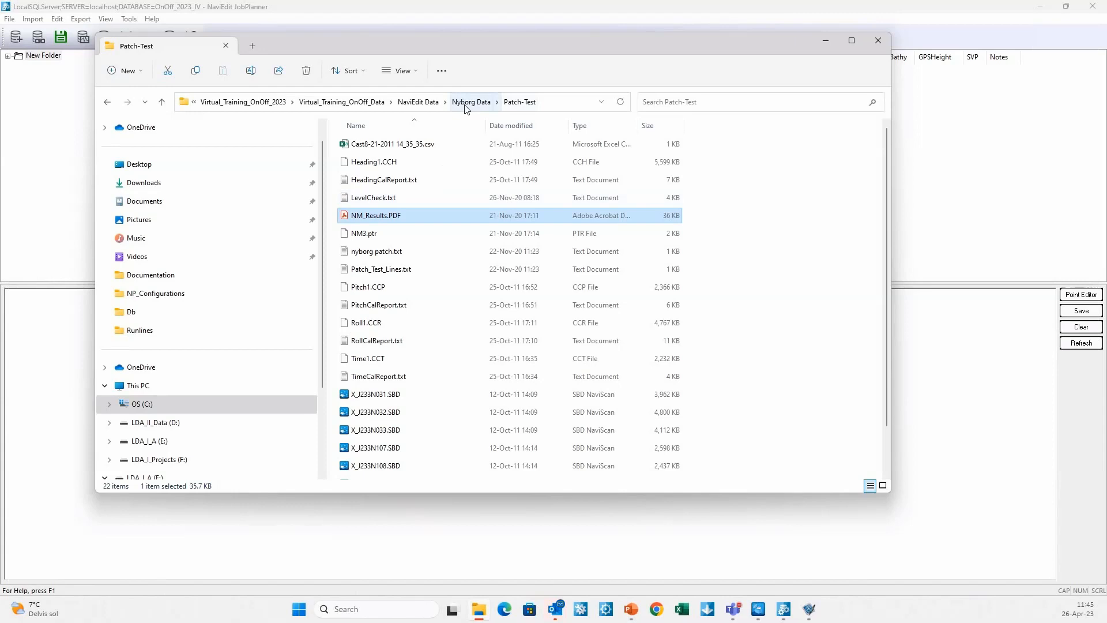
Step: View the Nyborg Oversigt 2000.pdf chart from Nyborg Data maximized, close it, and move File Explorer out of the way
click(467, 104)
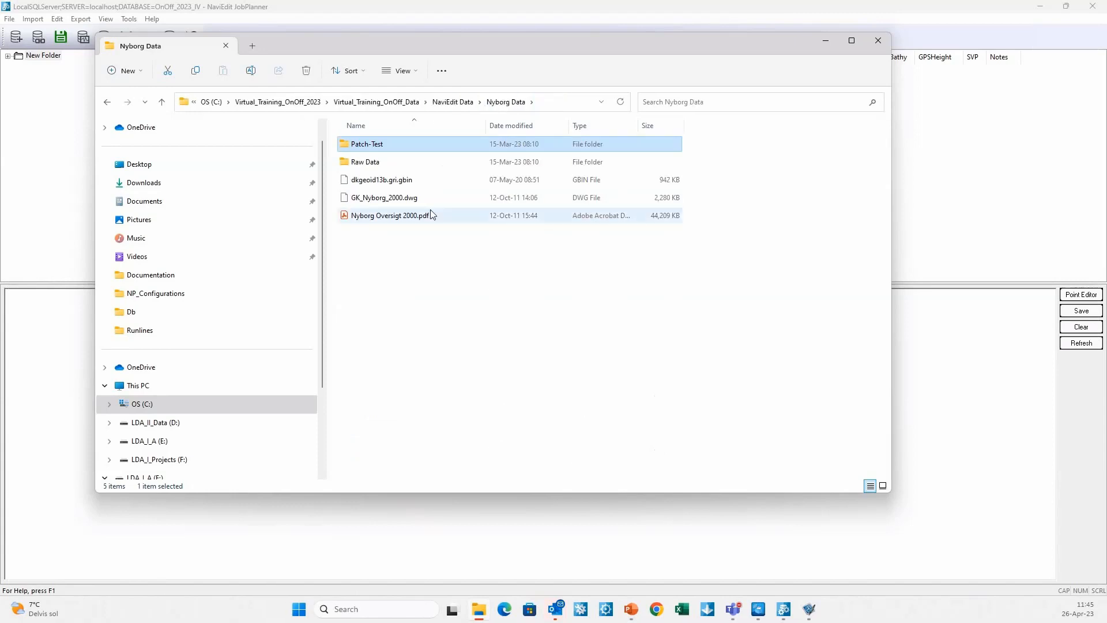
double_click(413, 217)
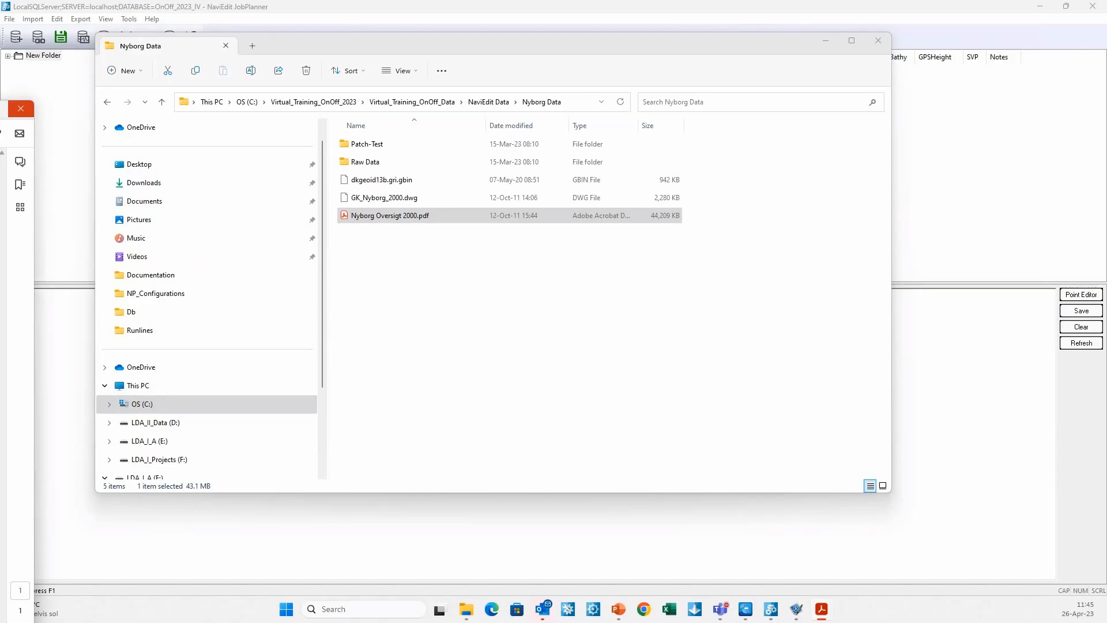
click(20, 108)
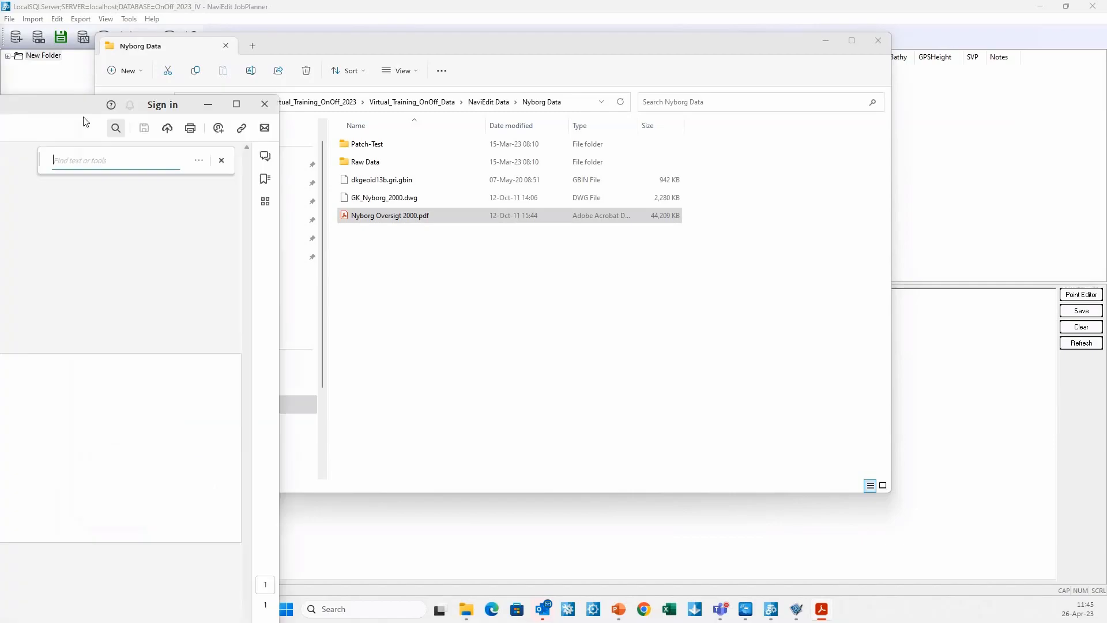
key(super+Right)
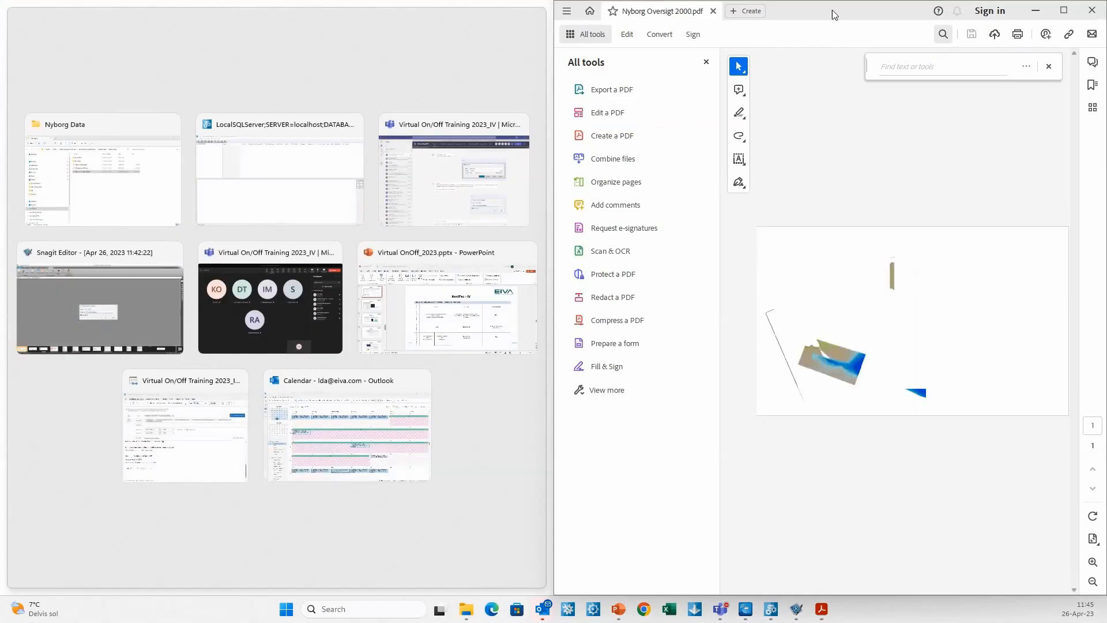
drag(832, 9, 564, 22)
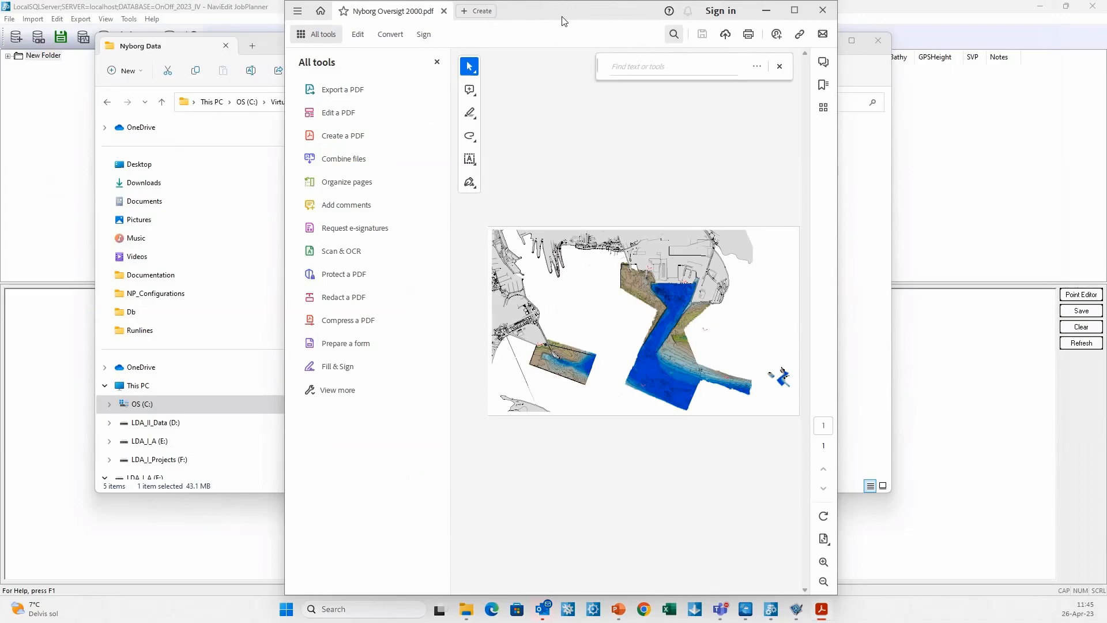
click(794, 10)
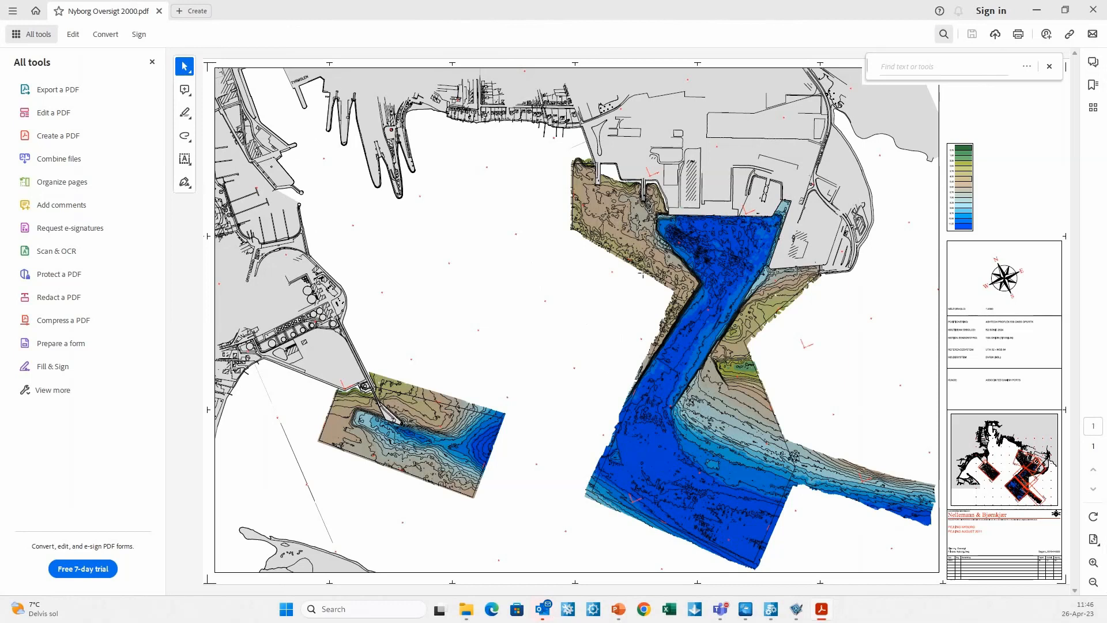
click(1093, 11)
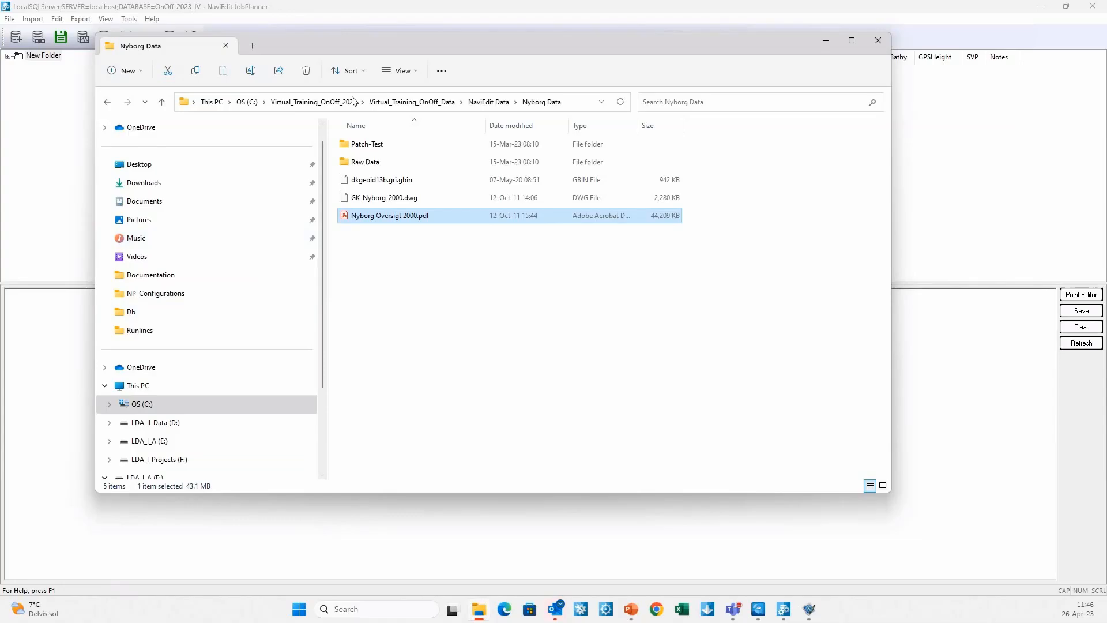
drag(326, 43, 0, 43)
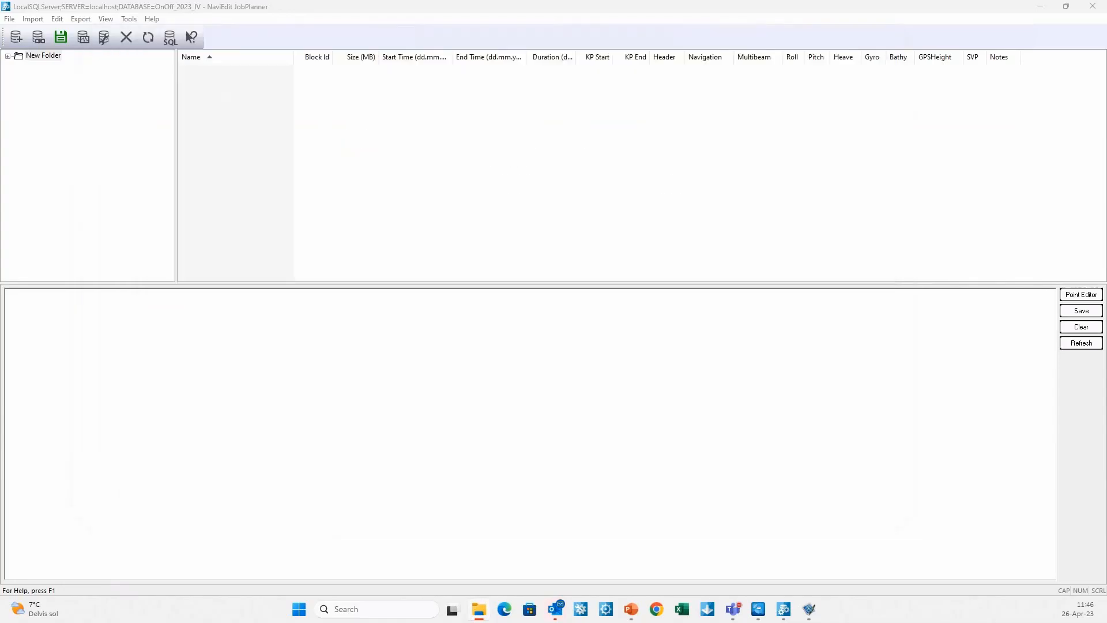
Step: Start an import of NaviScan files in NaviEdit JobPlanner and shift the import wizard slightly aside
click(36, 22)
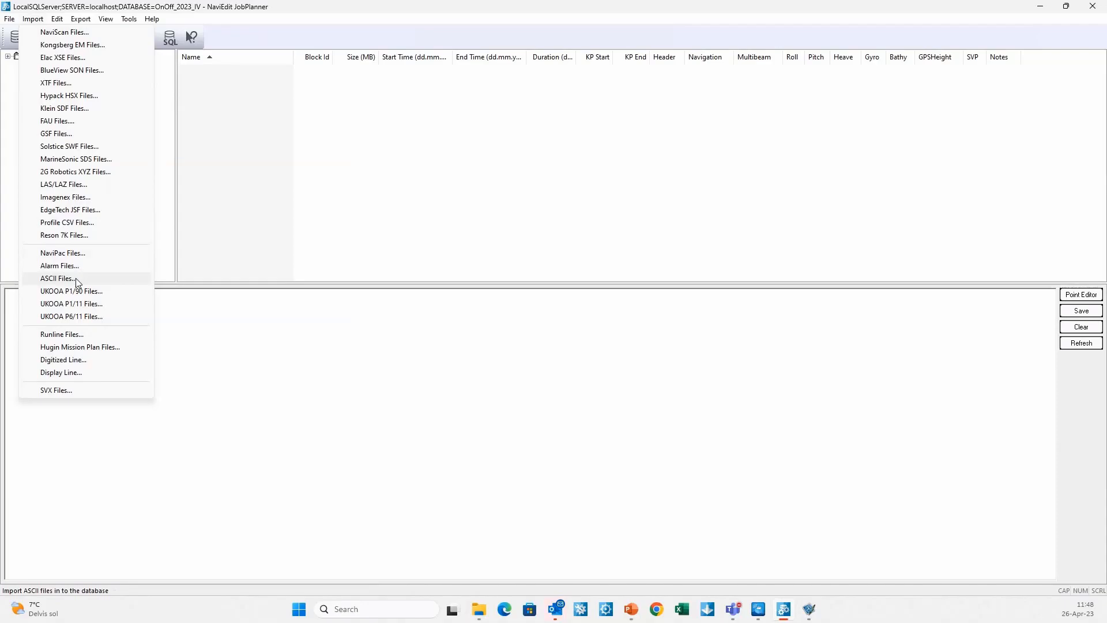
click(75, 33)
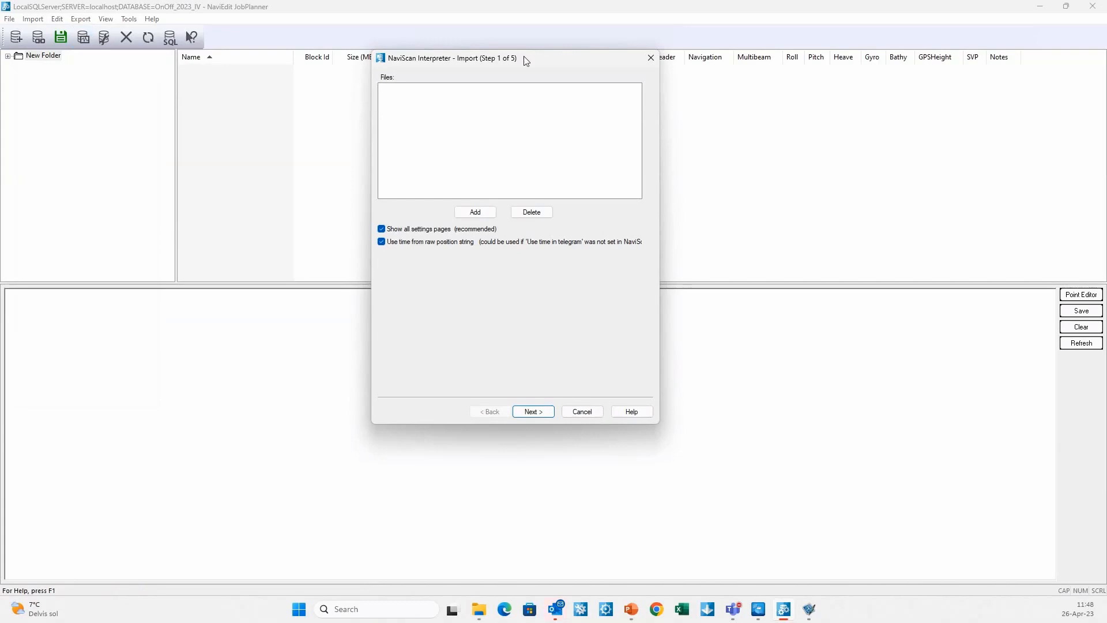
drag(526, 61, 499, 62)
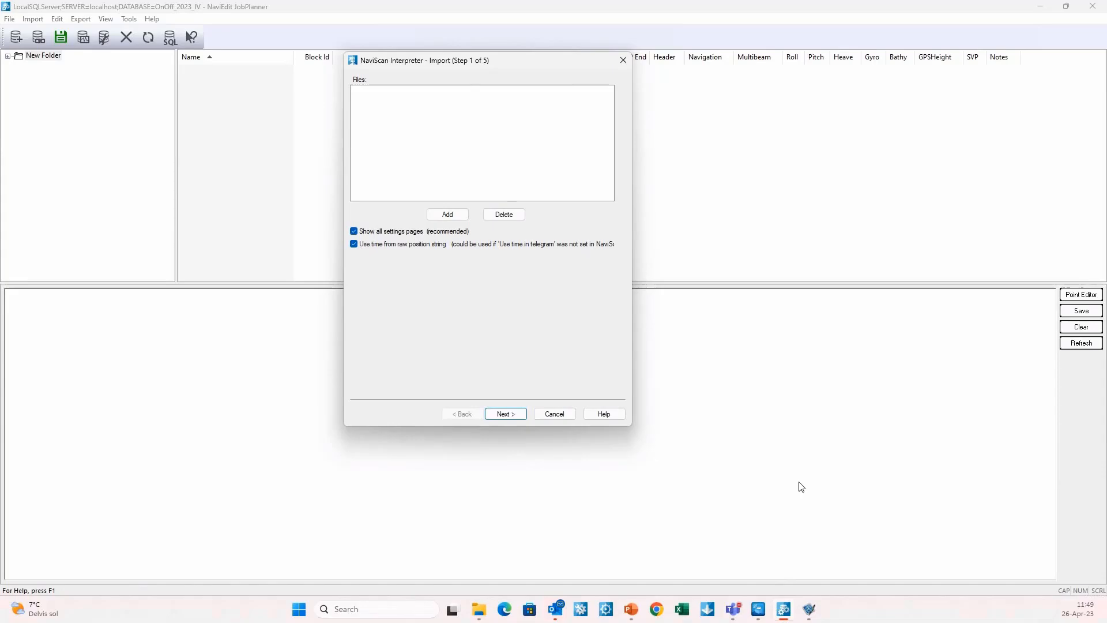
Step: Launch NaviScan Config, examine the Kalman to NS navigation sensor's time settings, and move the window out of view
click(376, 606)
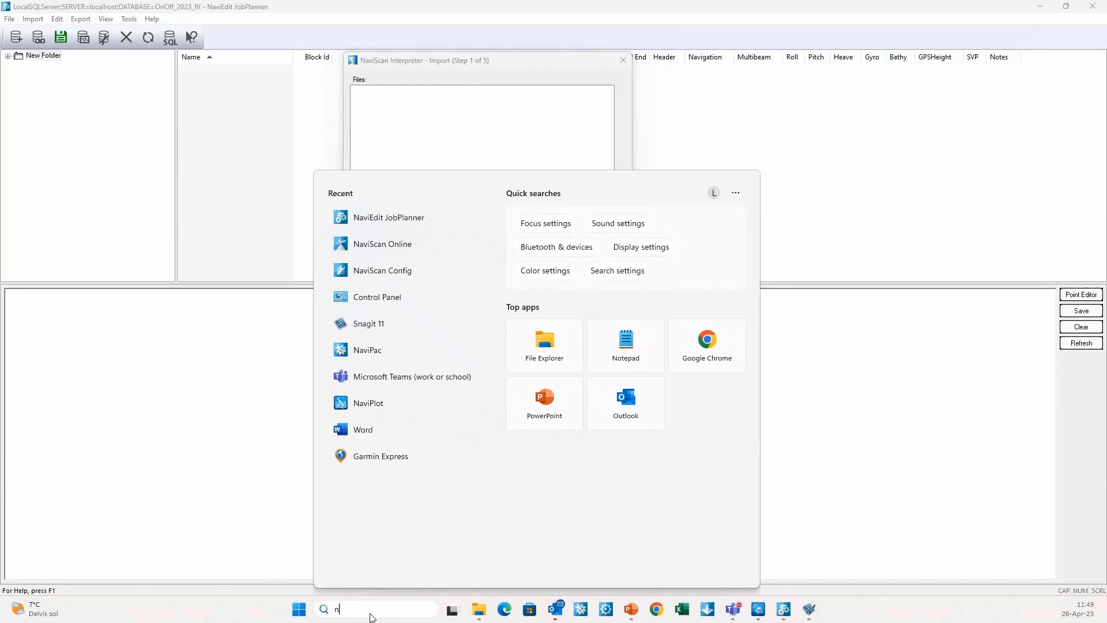
text(naviscan)
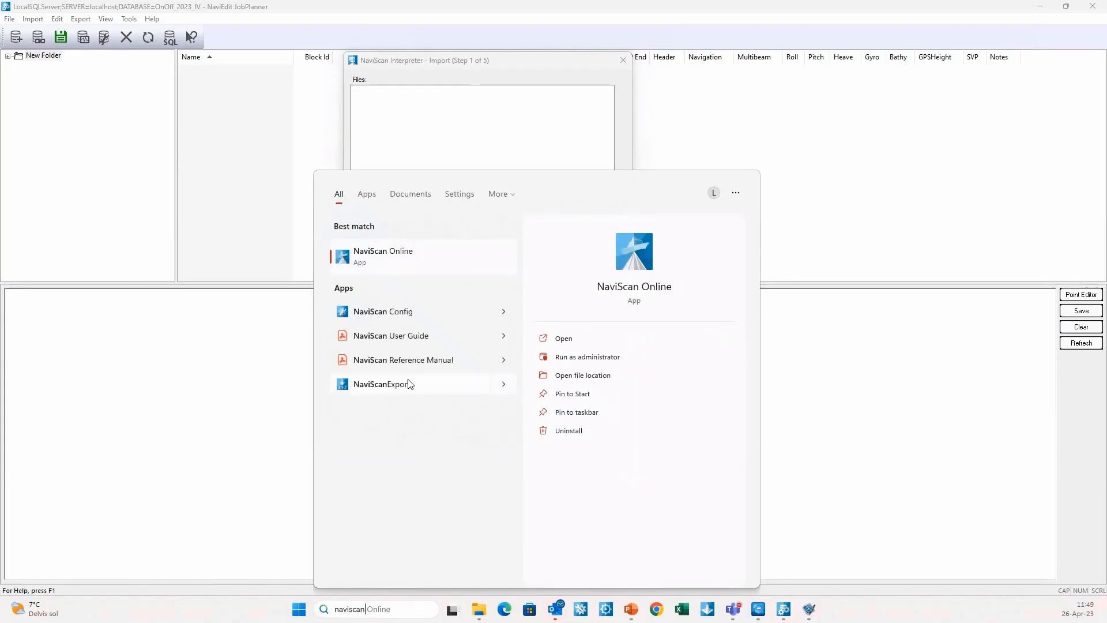
click(395, 312)
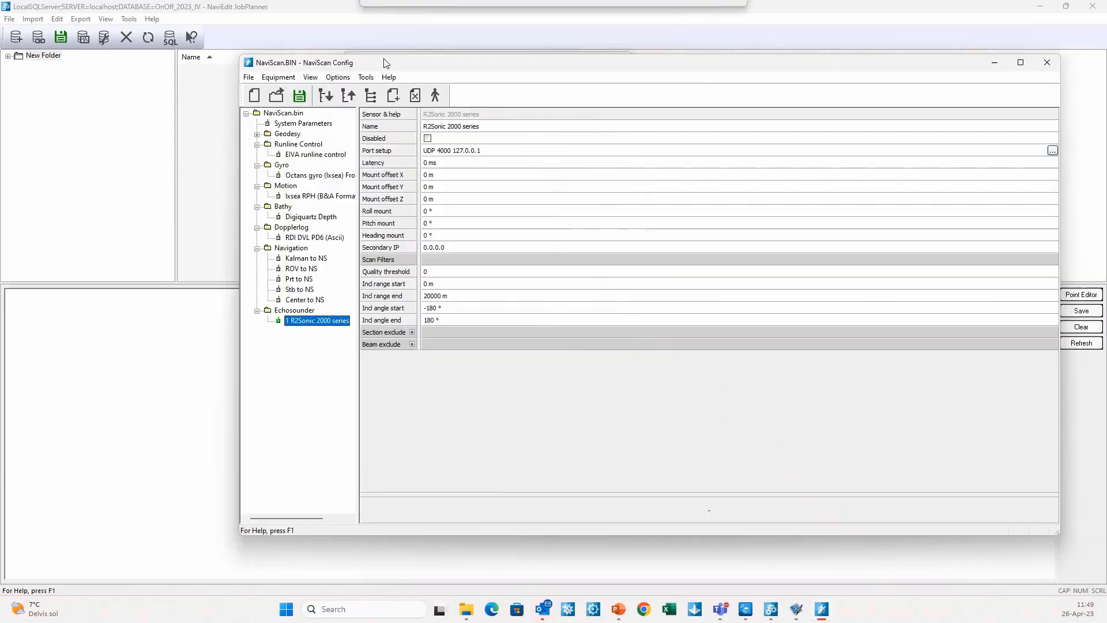
click(306, 260)
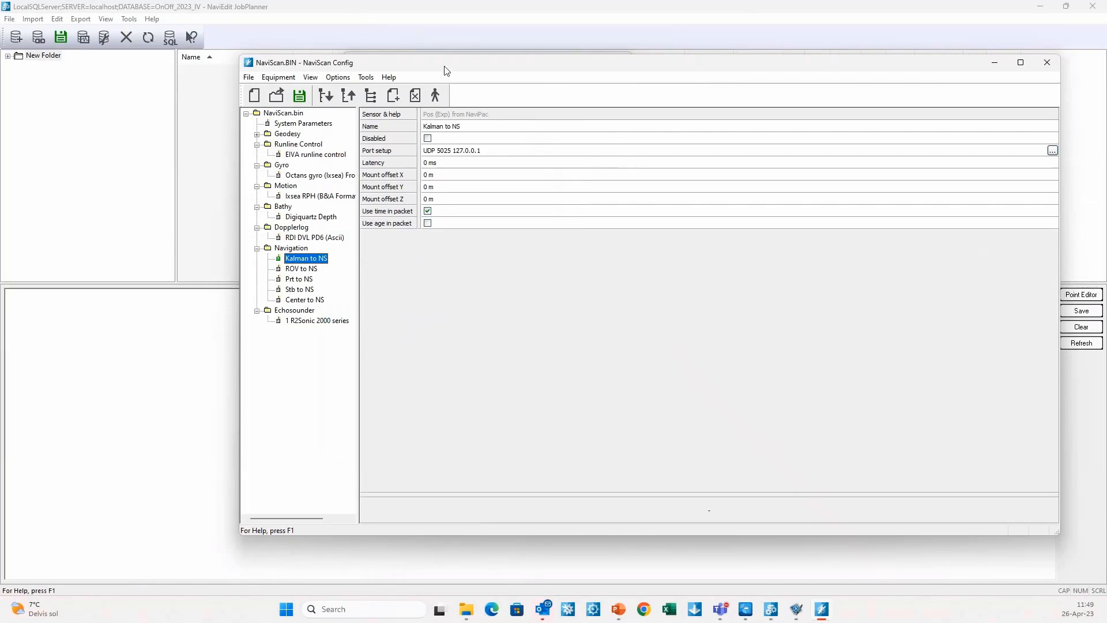
drag(445, 67, 456, 0)
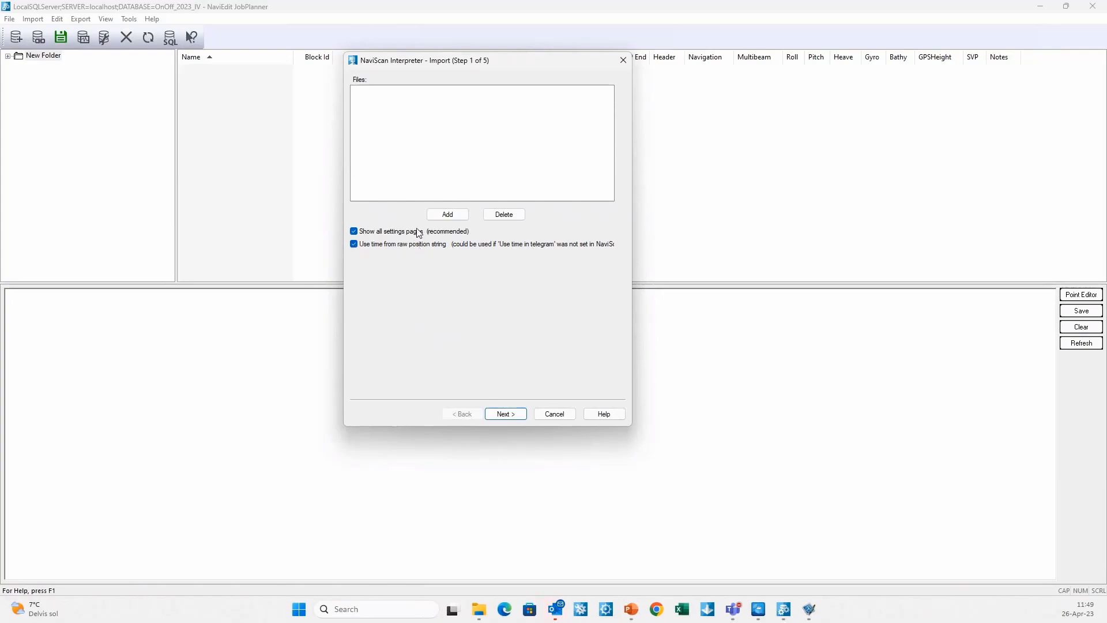
Step: Add all SBD files from X_J231N001.SBD to X_J233N113.SBD in the Nyborg Data Raw Data folder to the import list
click(449, 214)
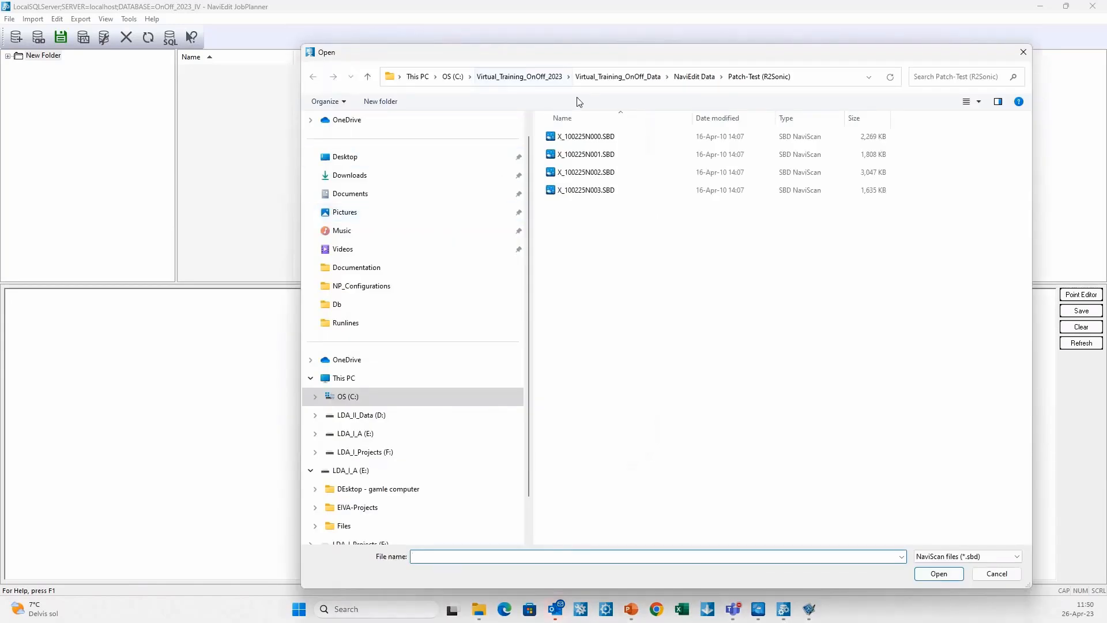
click(618, 77)
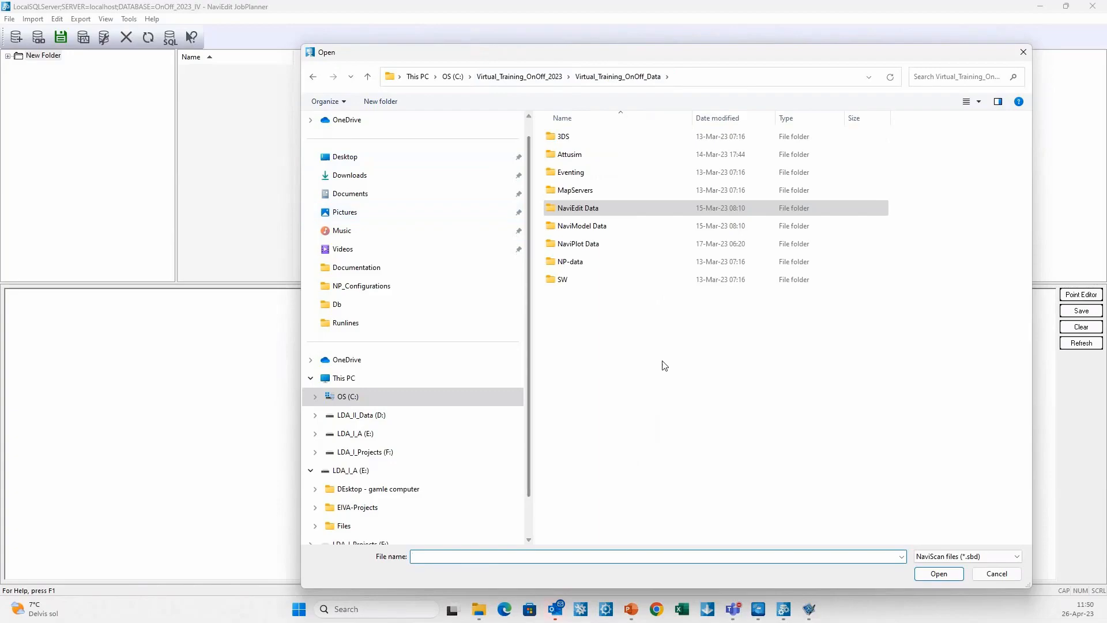
click(511, 77)
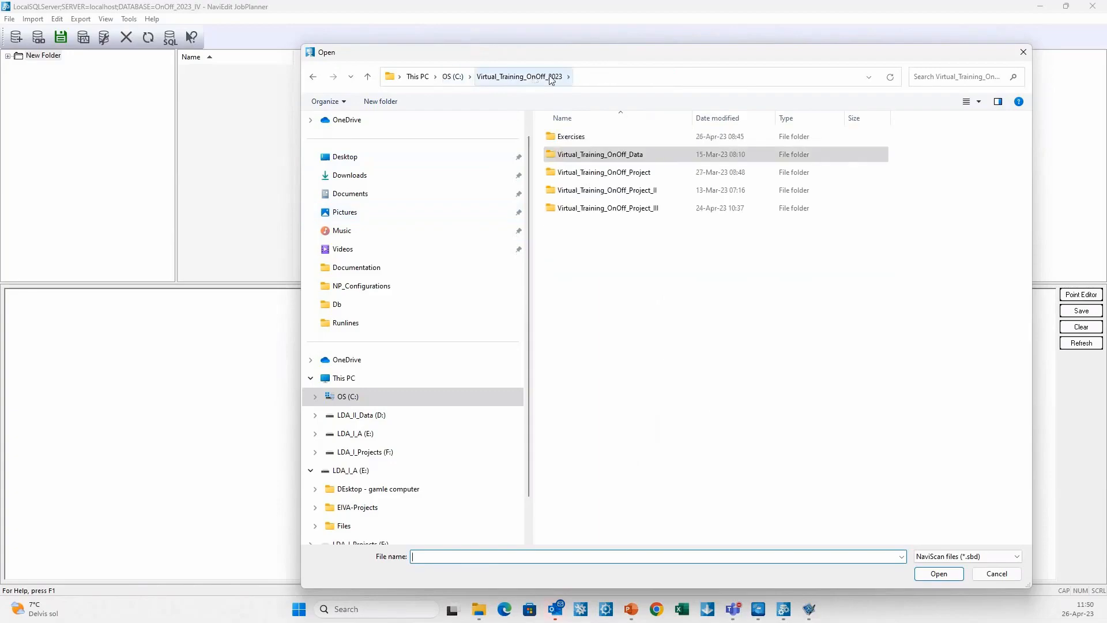
double_click(644, 156)
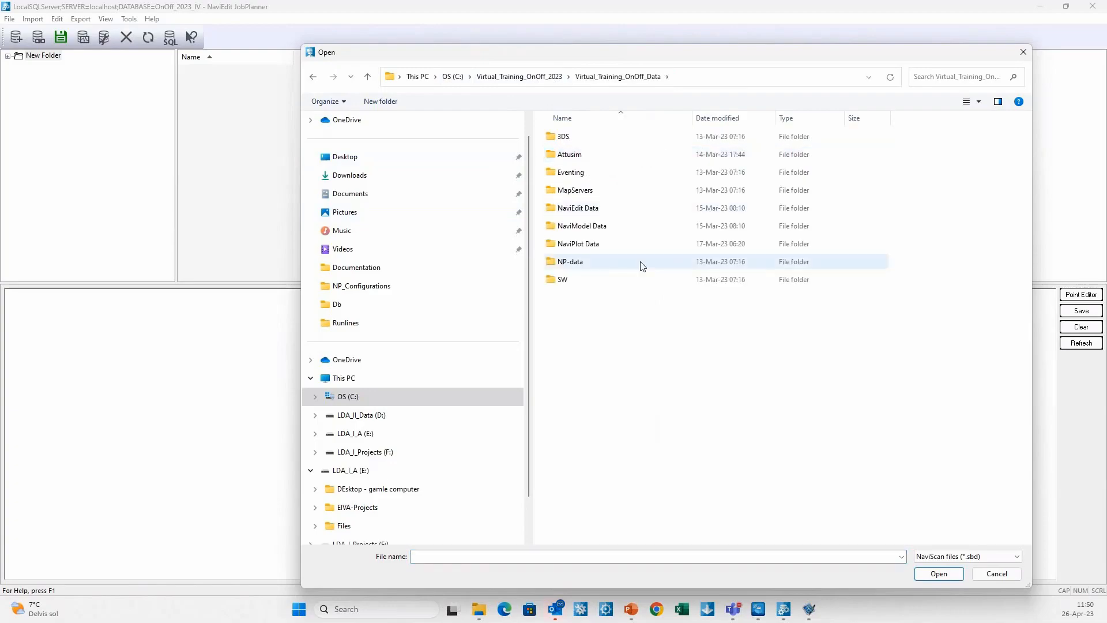
double_click(579, 209)
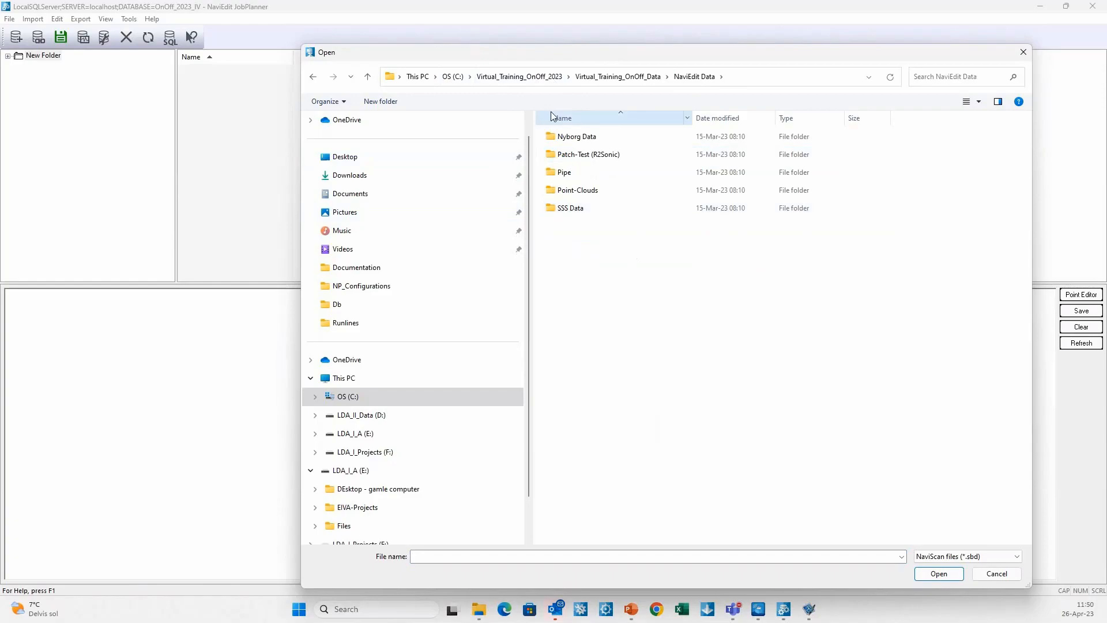
double_click(591, 136)
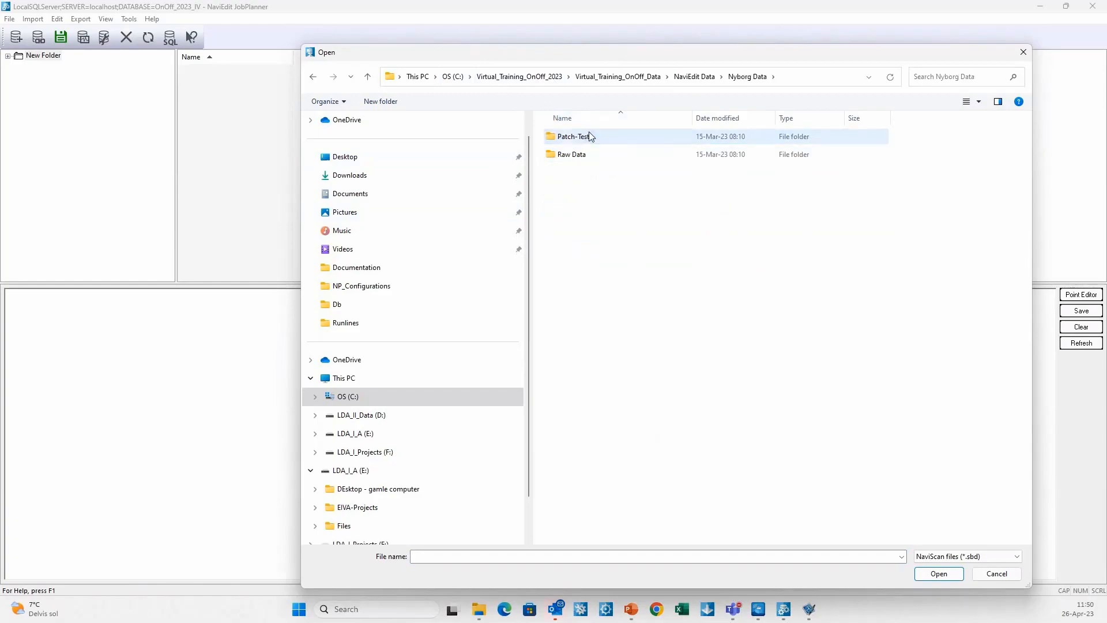
double_click(574, 155)
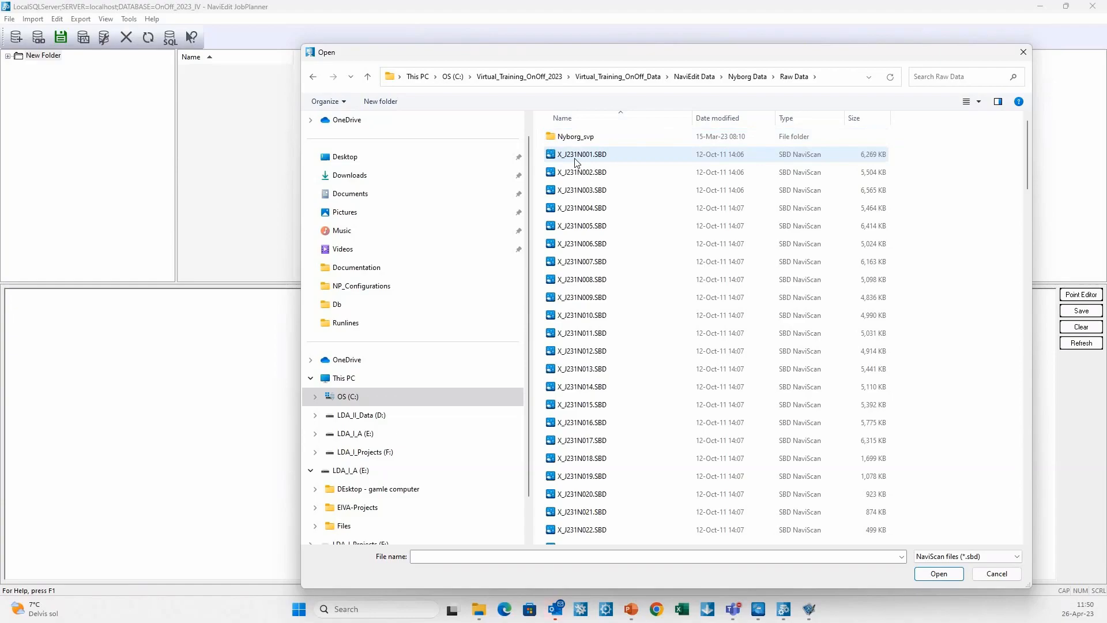
click(576, 157)
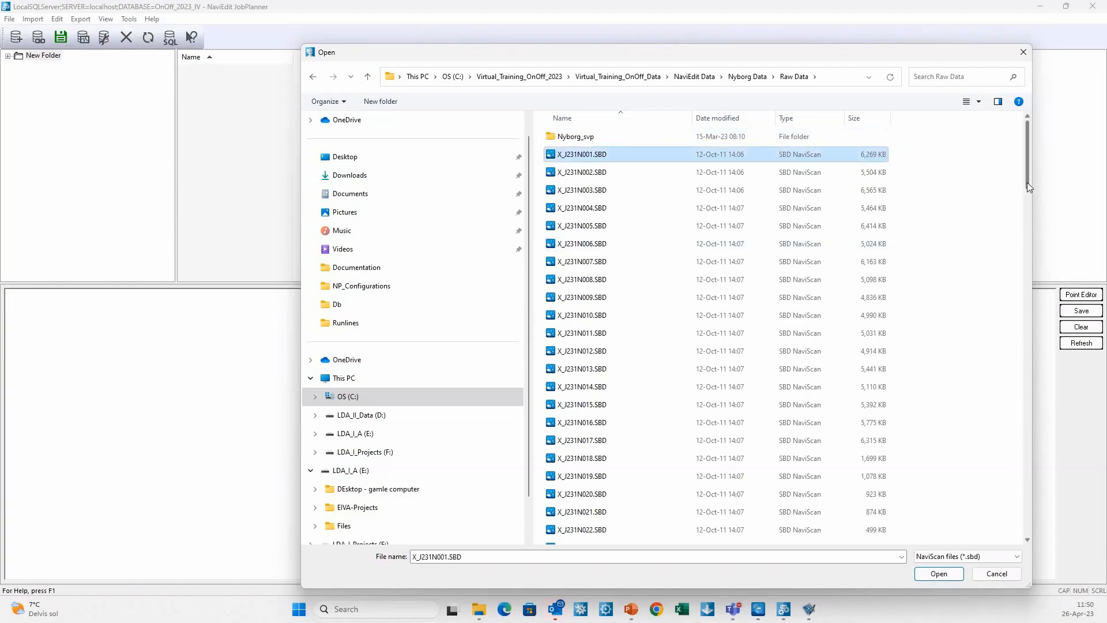
drag(1028, 184, 1035, 533)
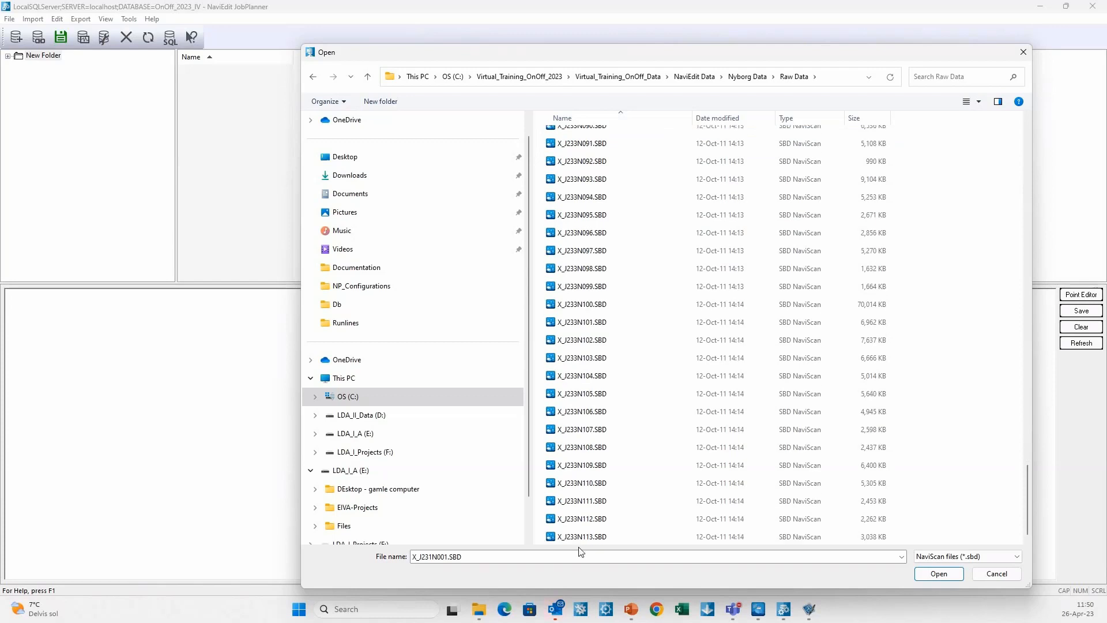
shift+click(596, 536)
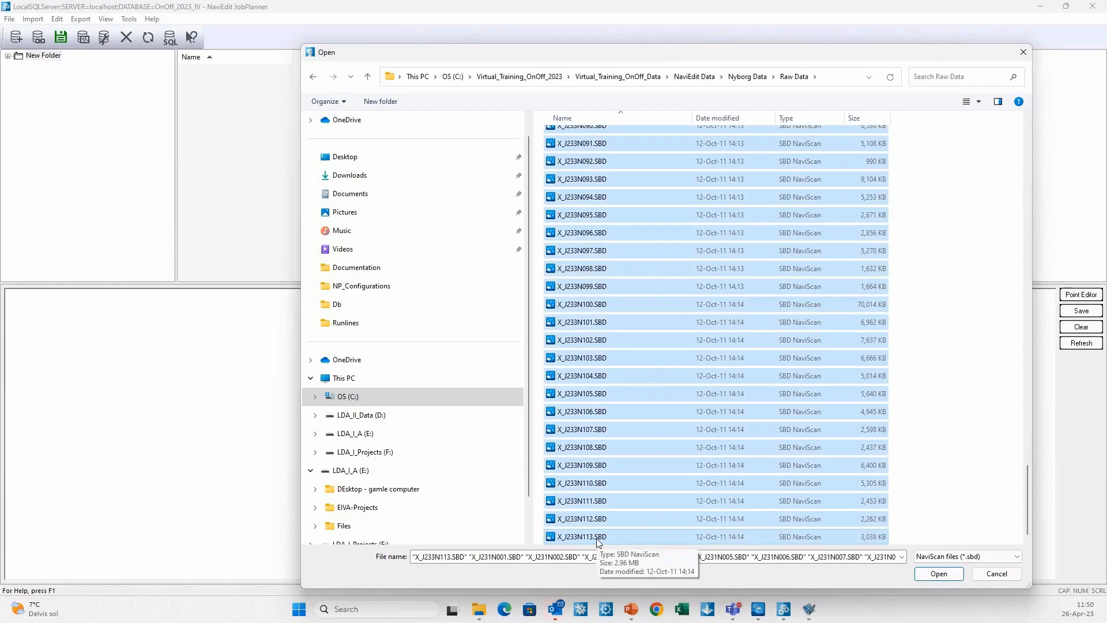
click(943, 577)
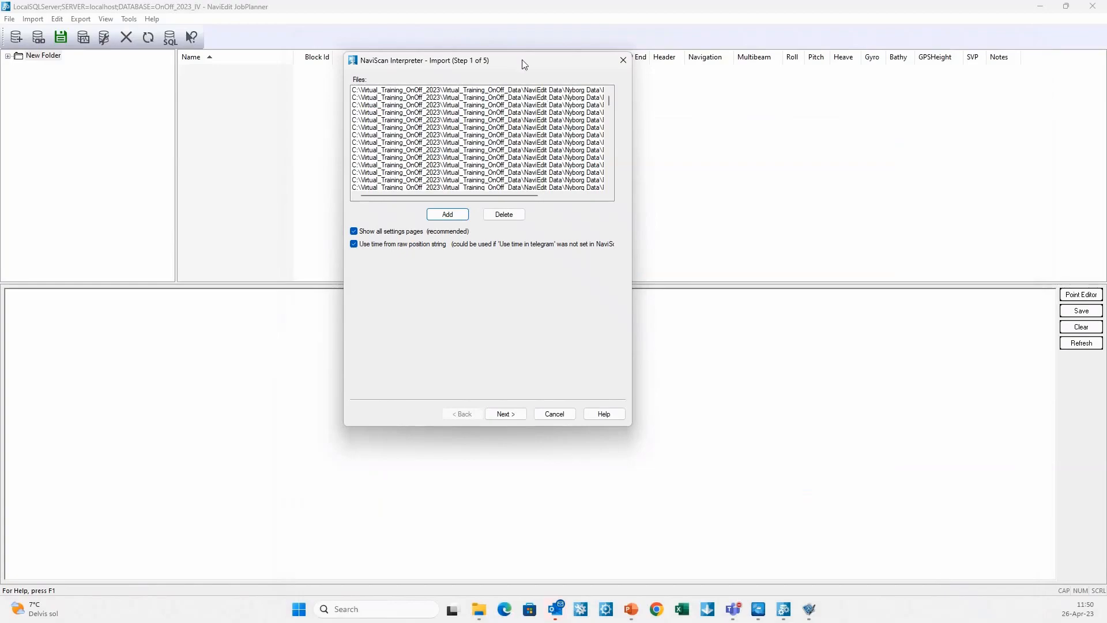
Step: Shift the import wizard aside, keep time from the raw position string enabled, and proceed to the multibeam settings
drag(525, 64, 501, 58)
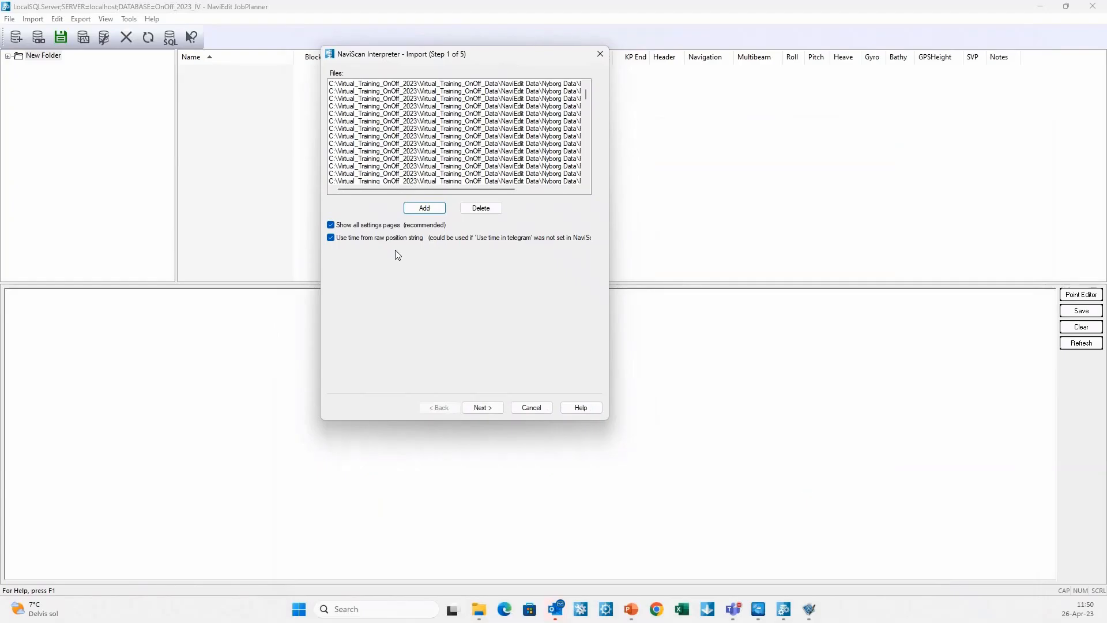
click(484, 407)
click(483, 407)
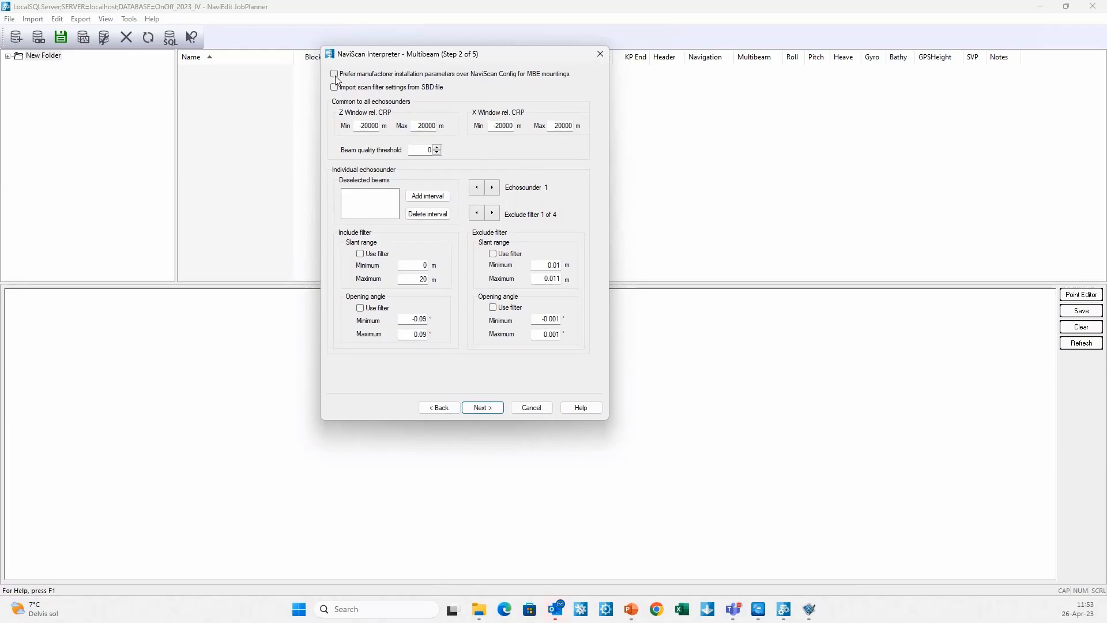
click(335, 75)
click(336, 74)
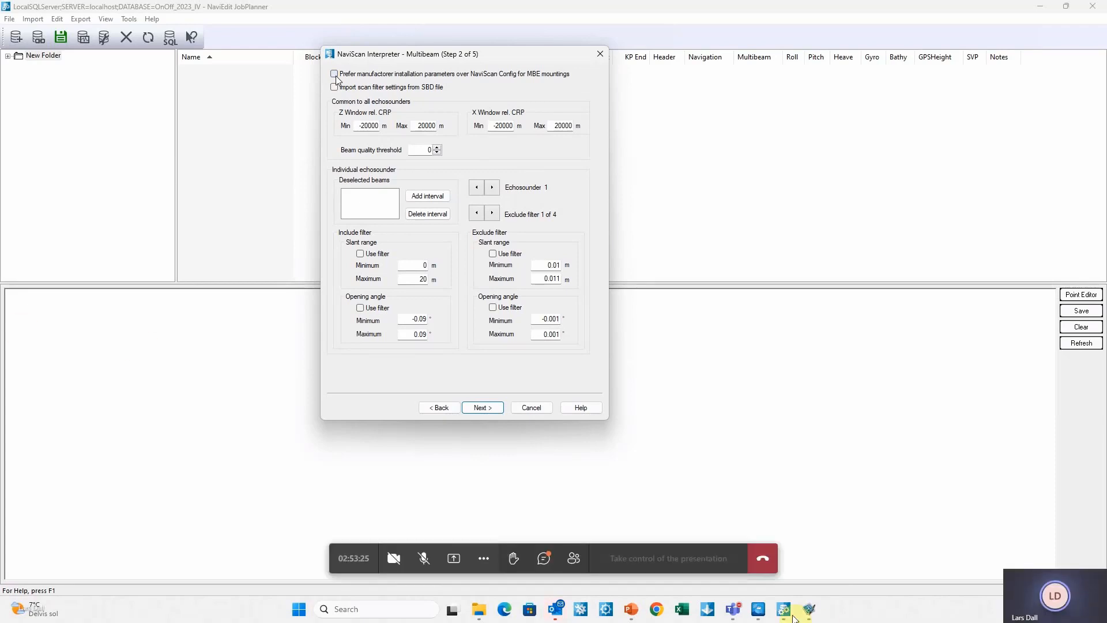
click(543, 559)
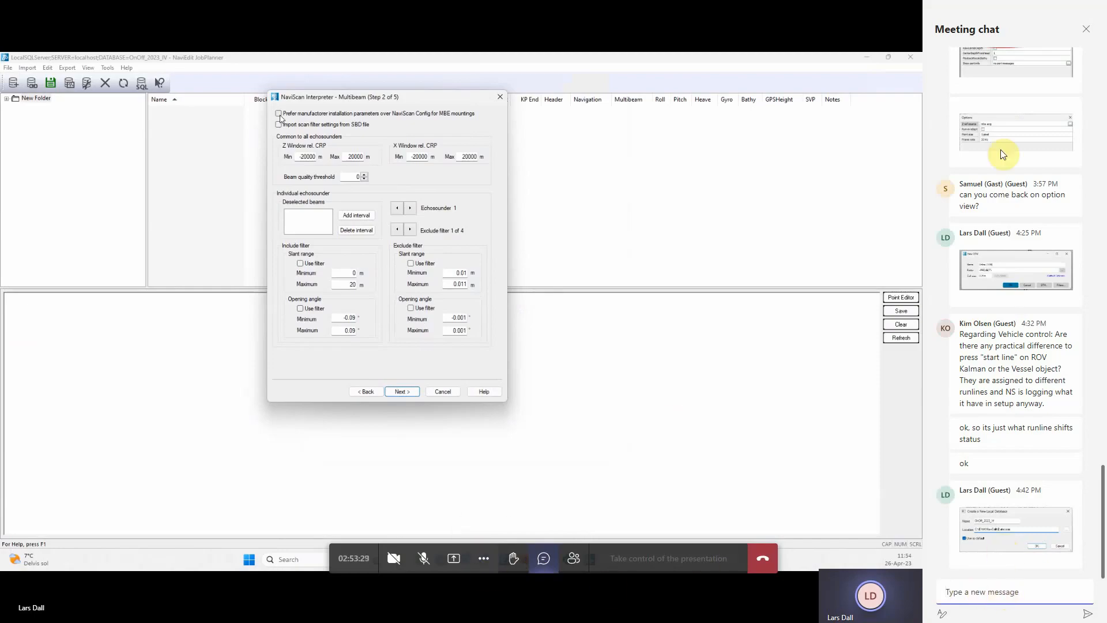
click(1087, 30)
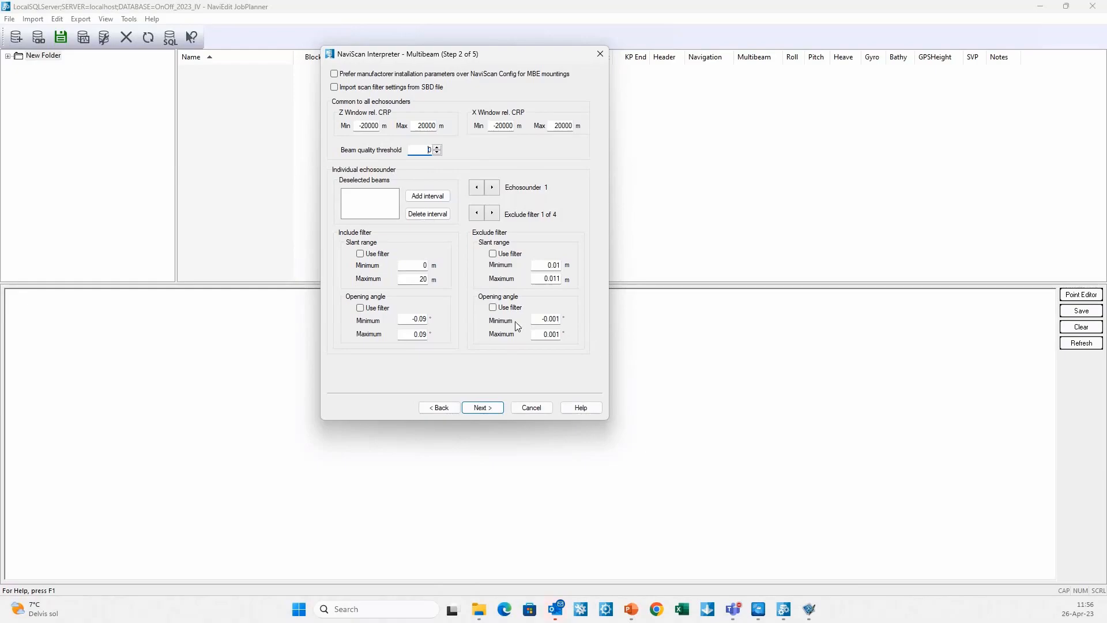
Step: Accept the multibeam filters, meridian convergence and SBD geodesy, and finish the import wizard with the report enabled and no notes
click(483, 410)
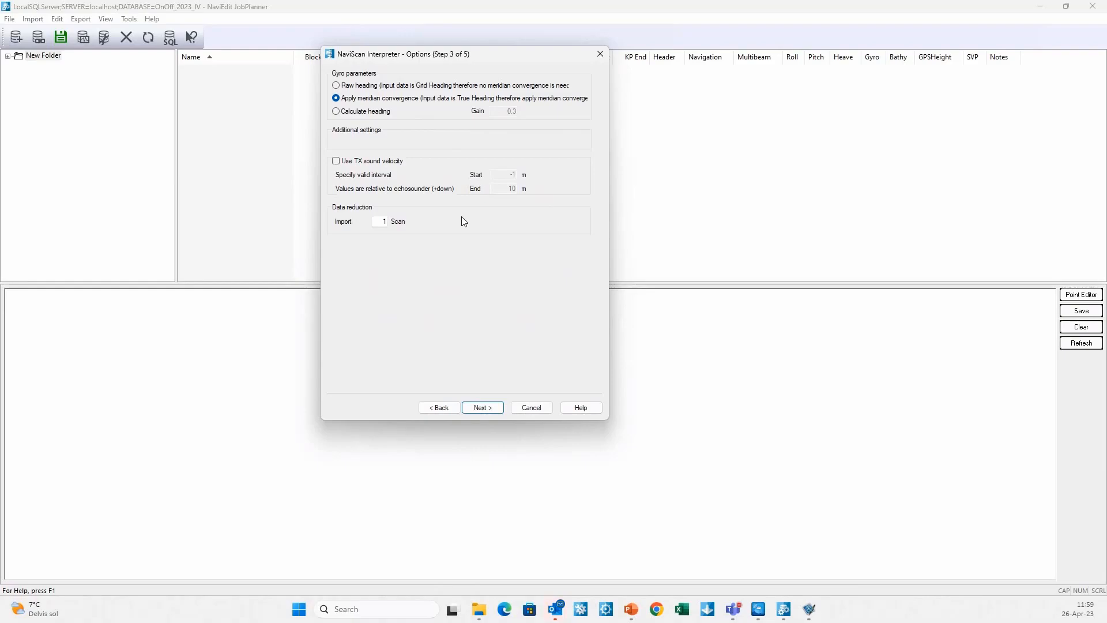
click(478, 410)
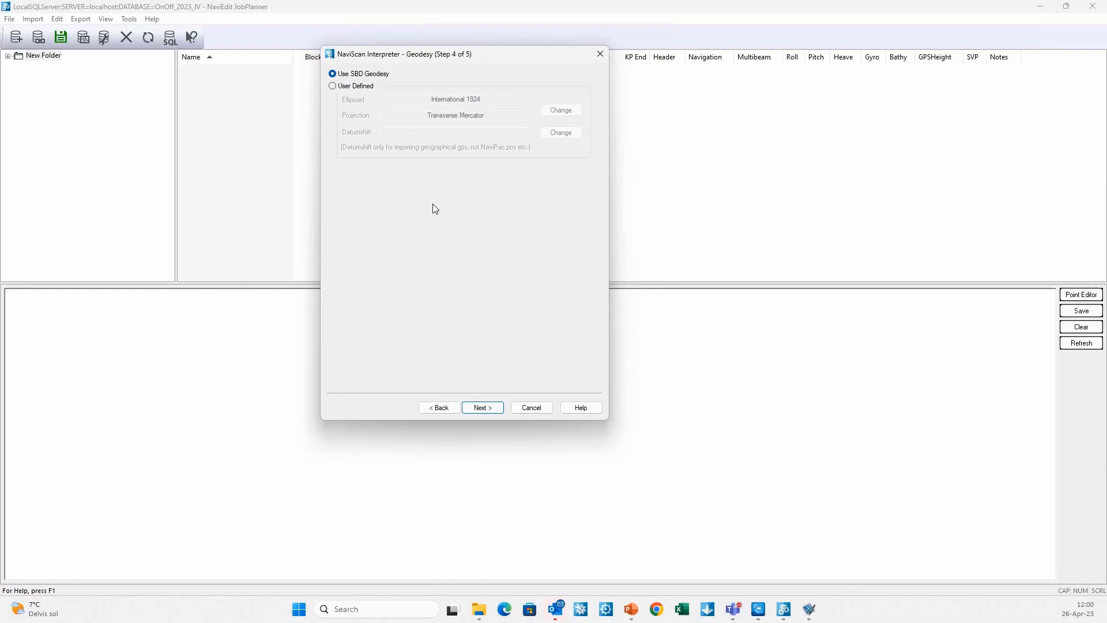
click(483, 408)
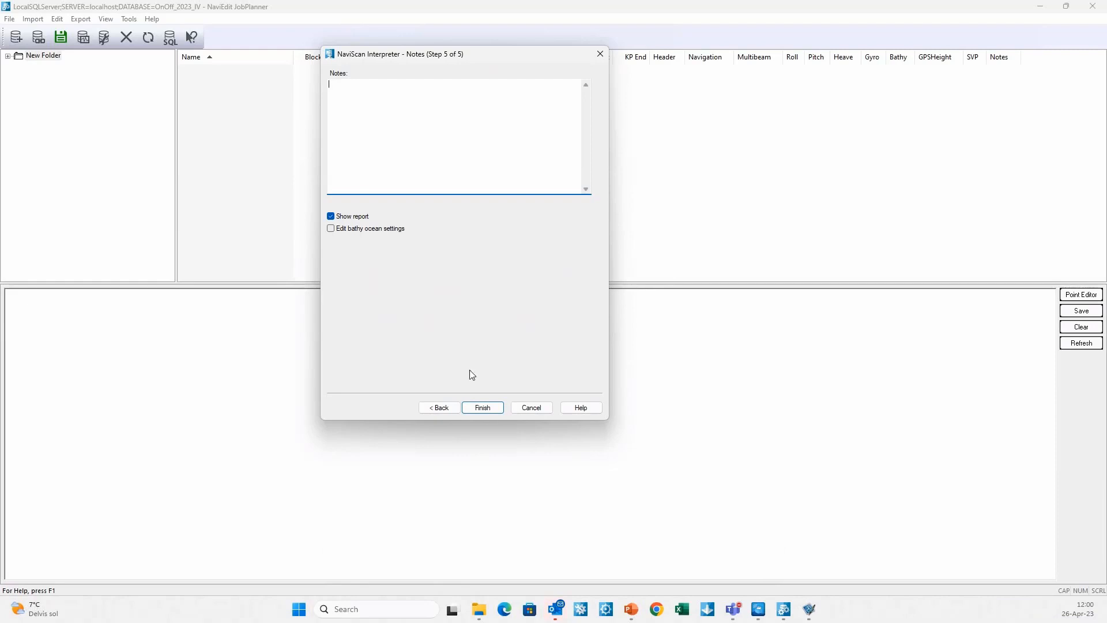
click(483, 408)
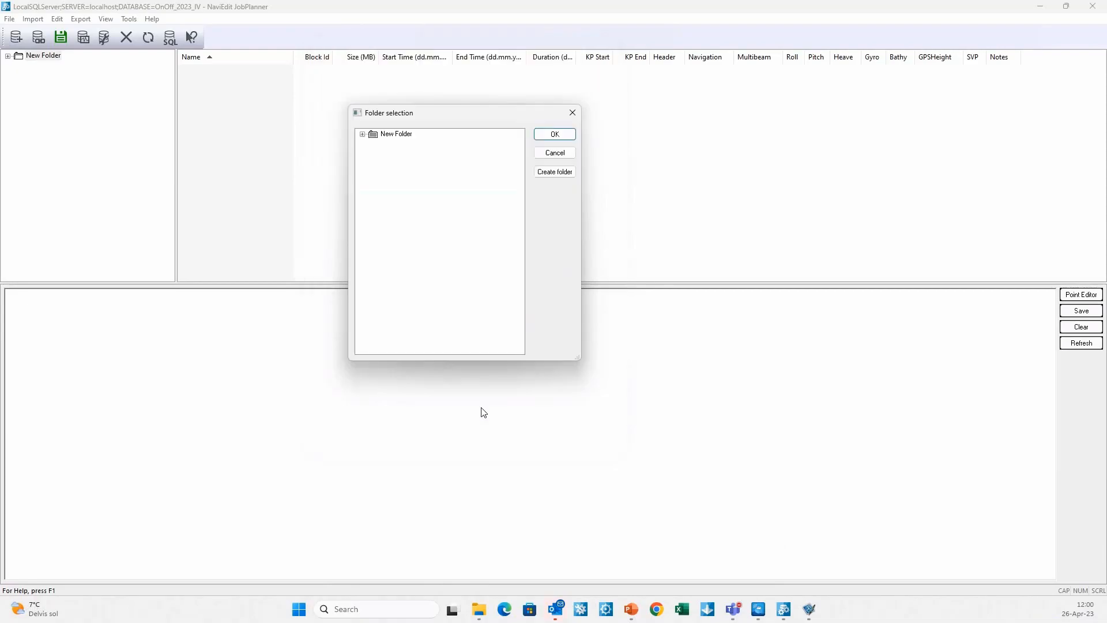
Step: Rename the top-level folder in the folder selection as Hydrographic
click(394, 135)
click(395, 135)
text(Hydrographic)
key(Return)
Step: Create a subfolder named Naviscan under Hydrographic and start the import into it
click(550, 173)
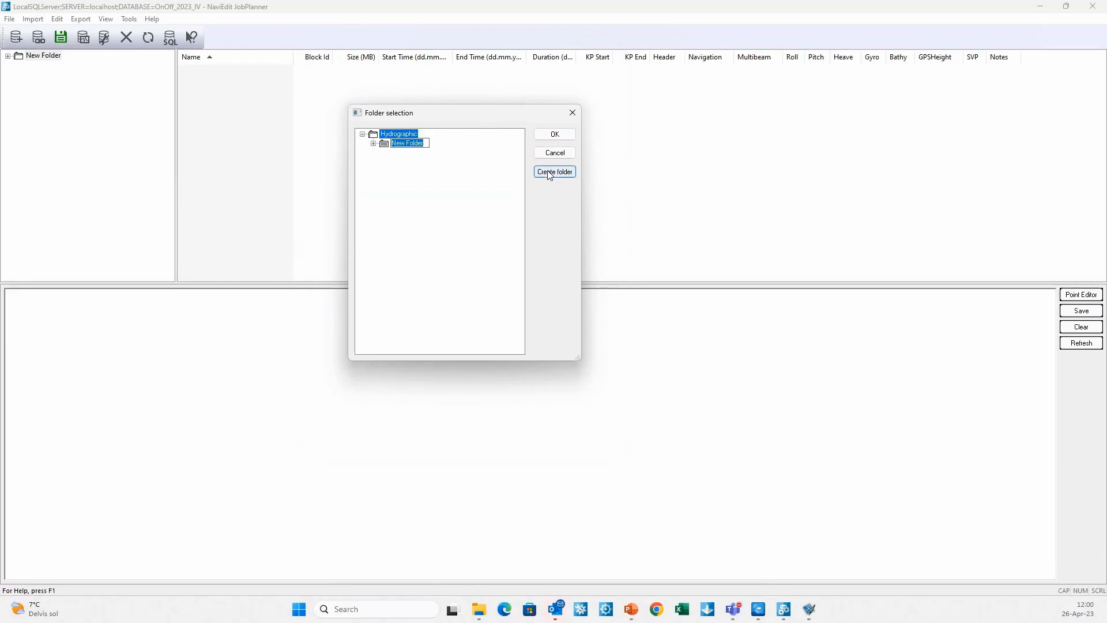
text(Naviscan)
click(387, 152)
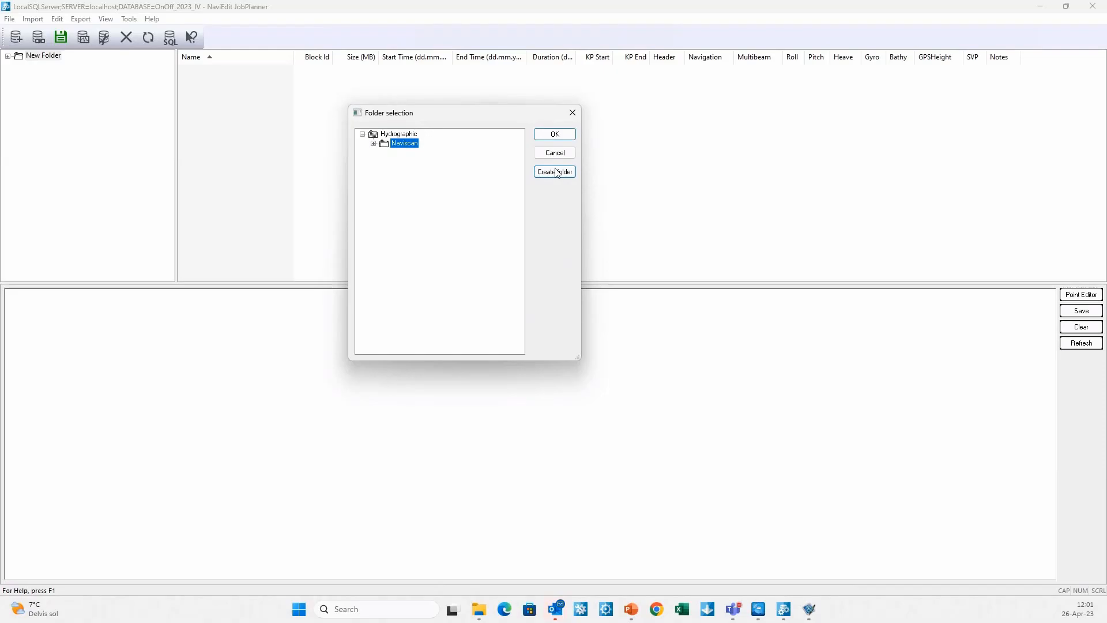
click(556, 134)
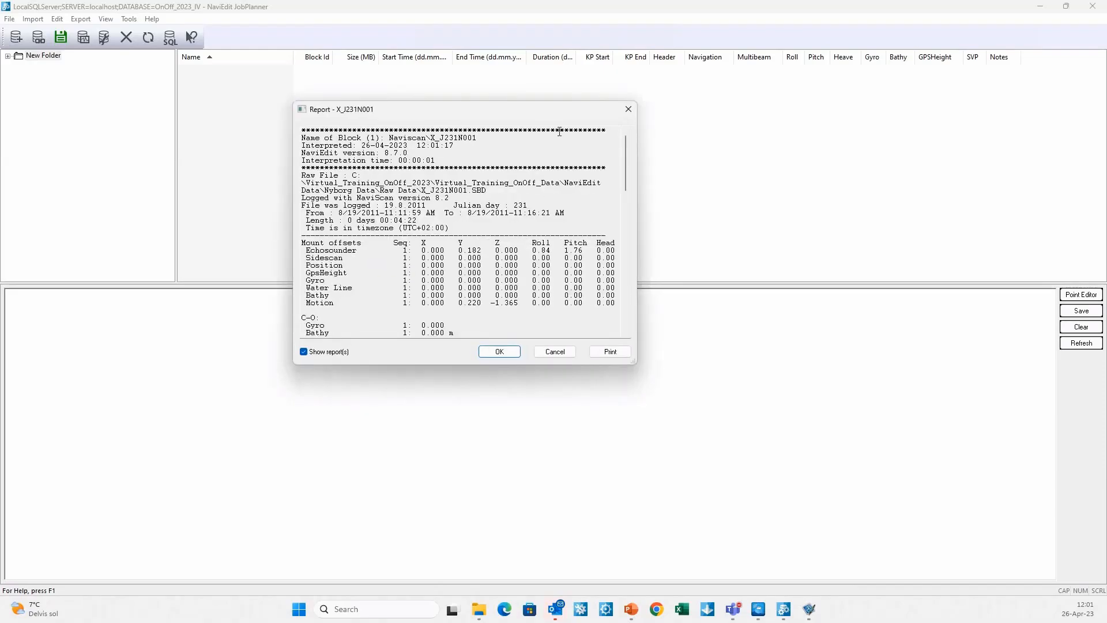
Step: Enlarge the X_J231N001 import report and examine its file length, time zone and echosounder and motion mount offsets
drag(411, 110, 462, 85)
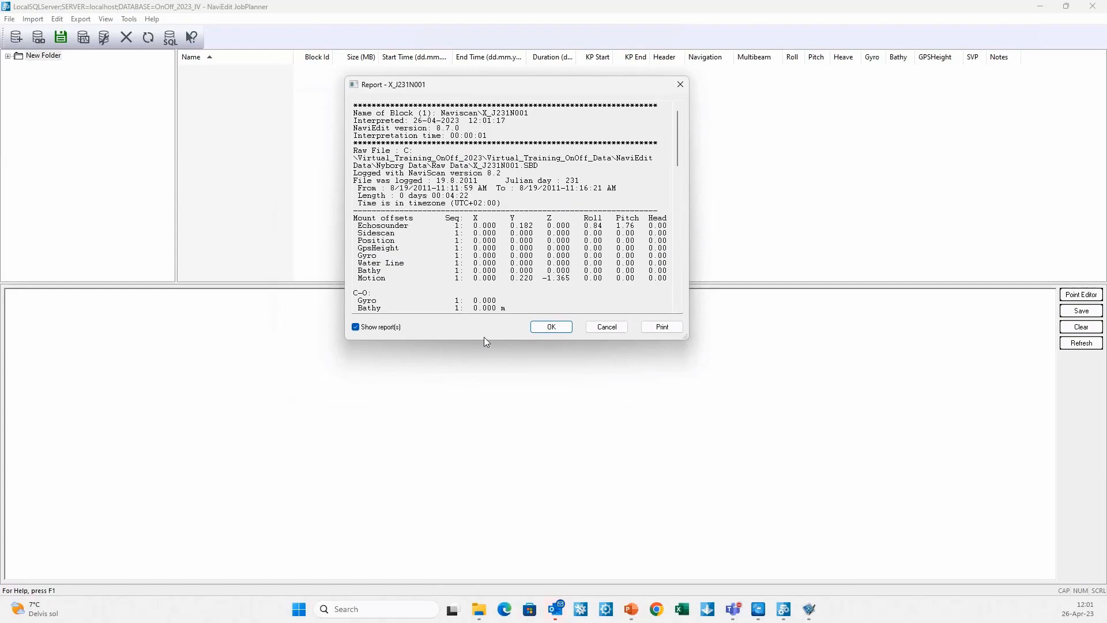
drag(482, 341, 483, 437)
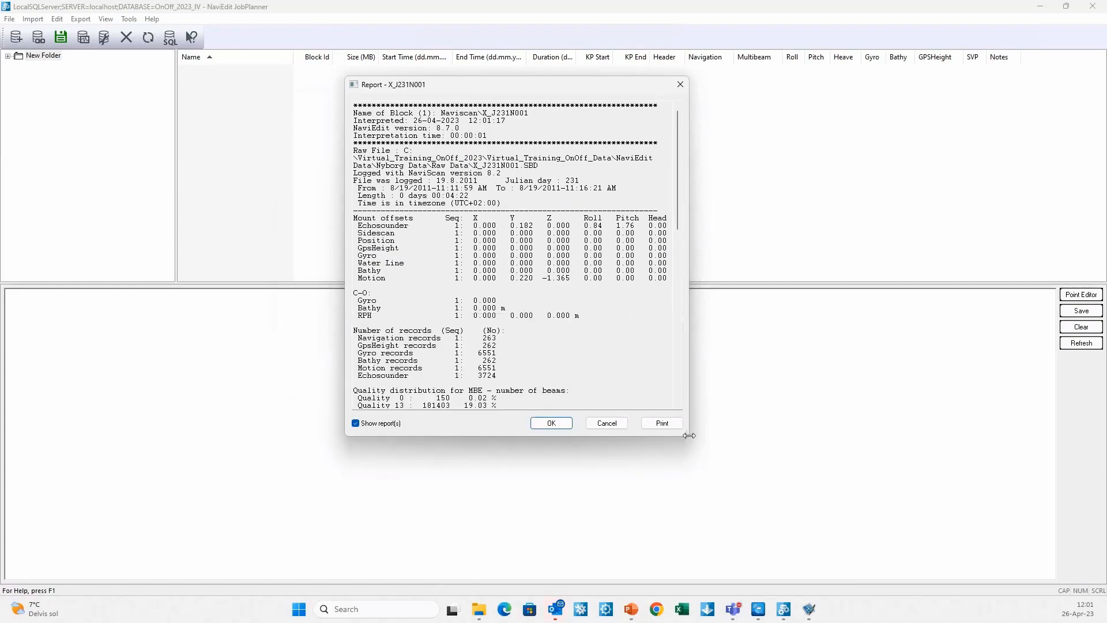
drag(690, 434, 812, 481)
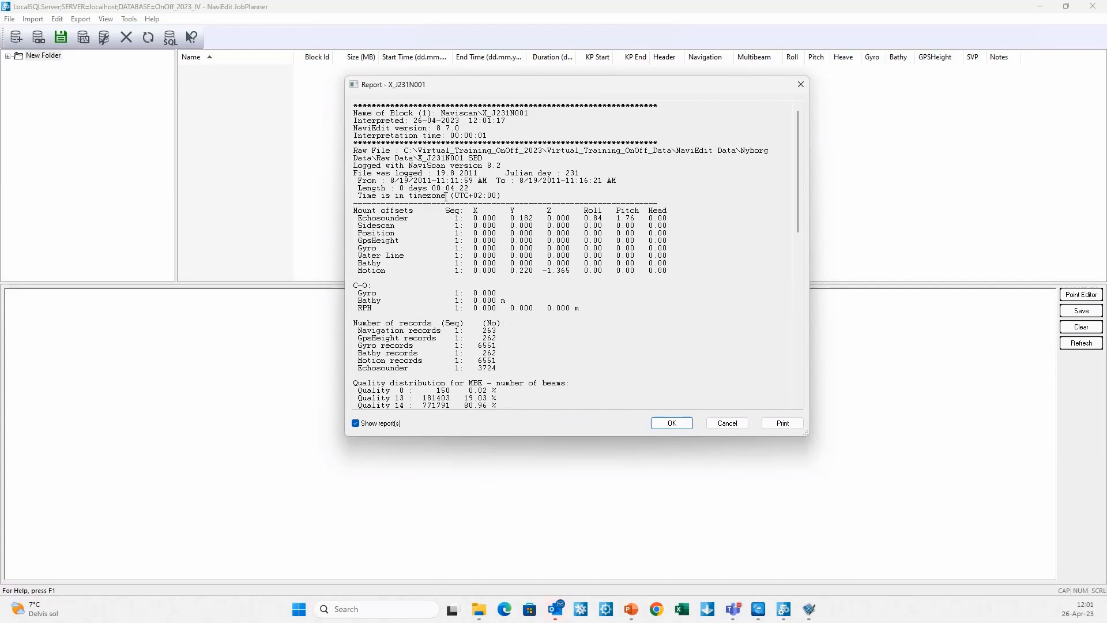
drag(452, 189, 474, 188)
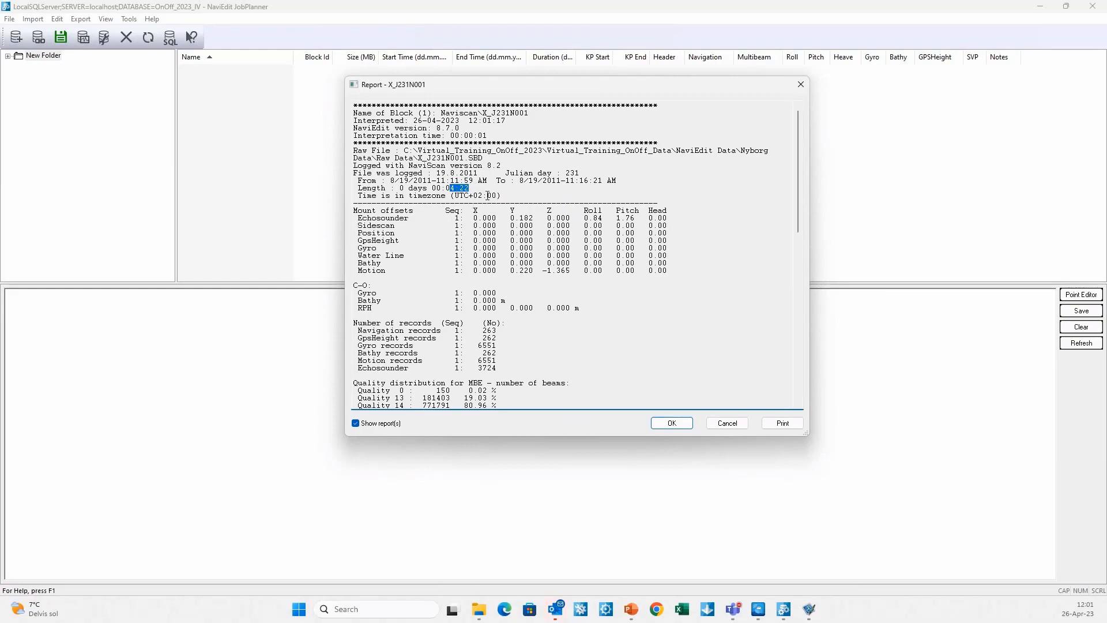
click(488, 195)
click(477, 197)
drag(583, 219, 678, 214)
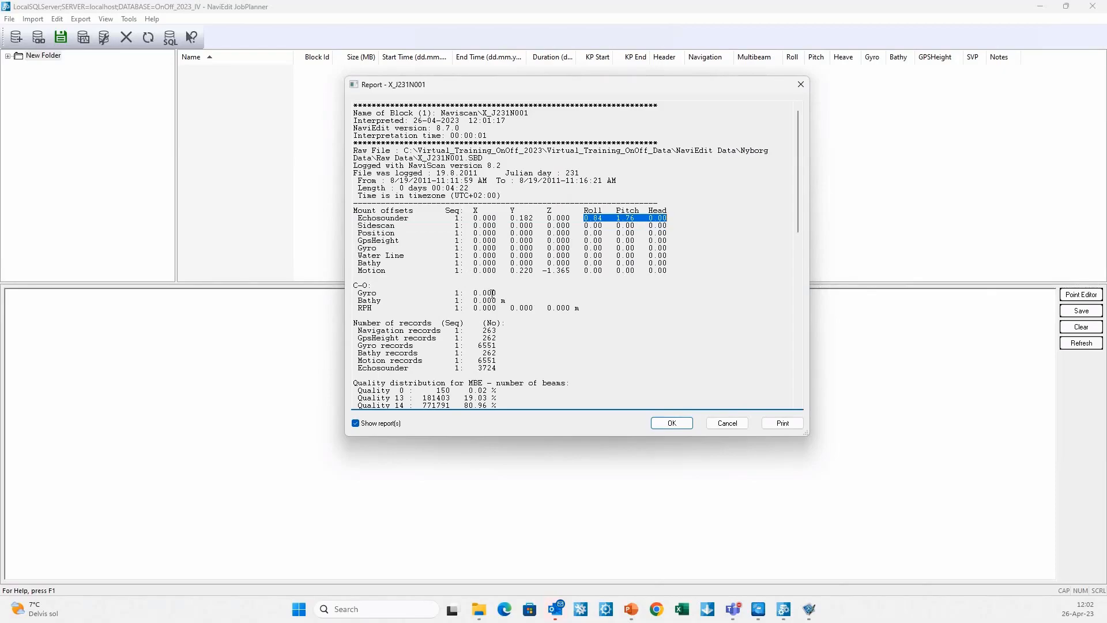
click(555, 270)
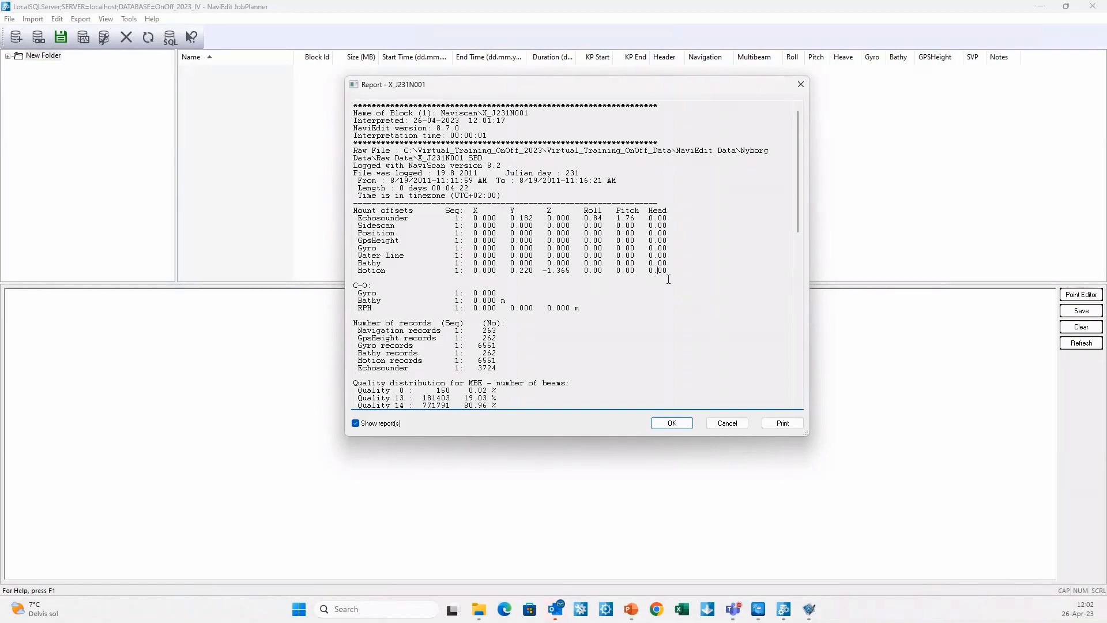
Step: Examine the number of navigation, GPS height, gyro, bathy, motion and echosounder records in the import report
scroll(669, 279, down, 5)
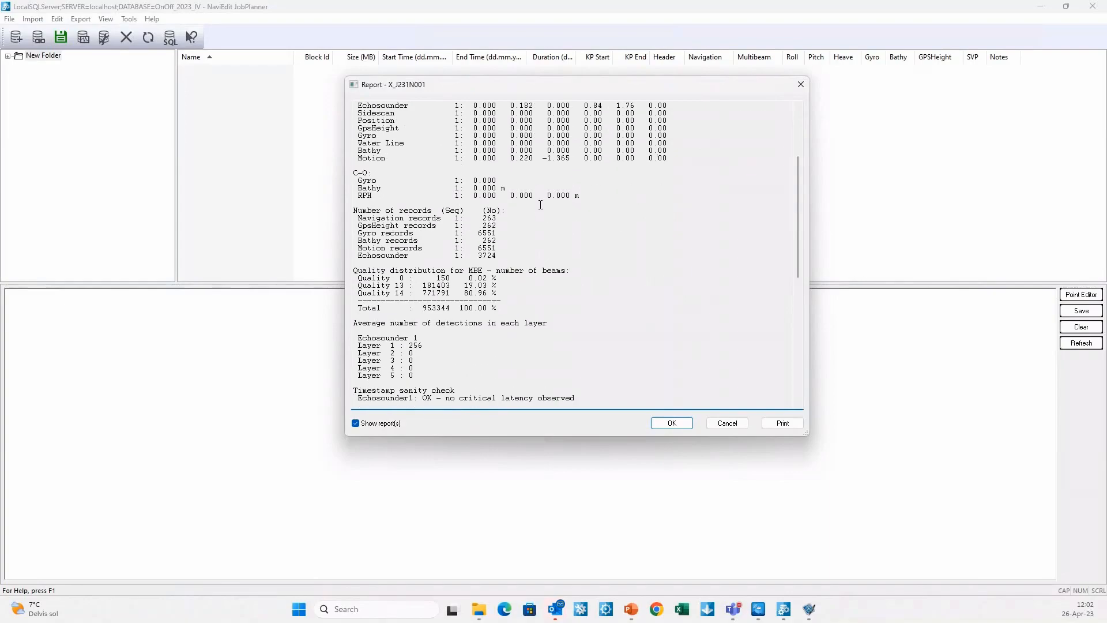
double_click(488, 218)
scroll(511, 218, up, 3)
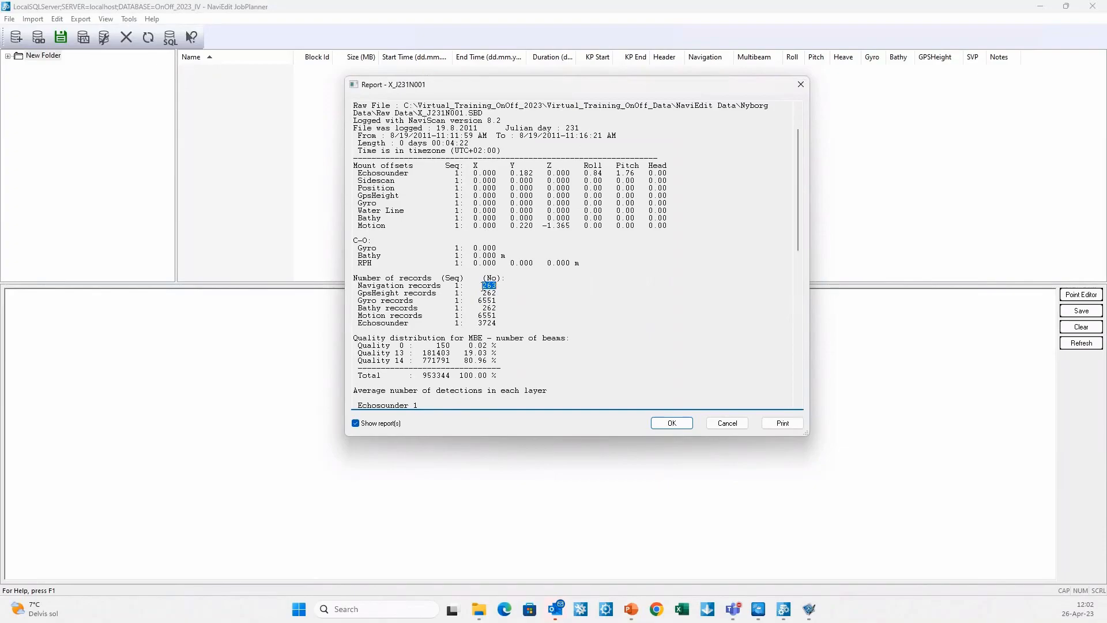
click(510, 285)
click(500, 293)
scroll(501, 293, down, 2)
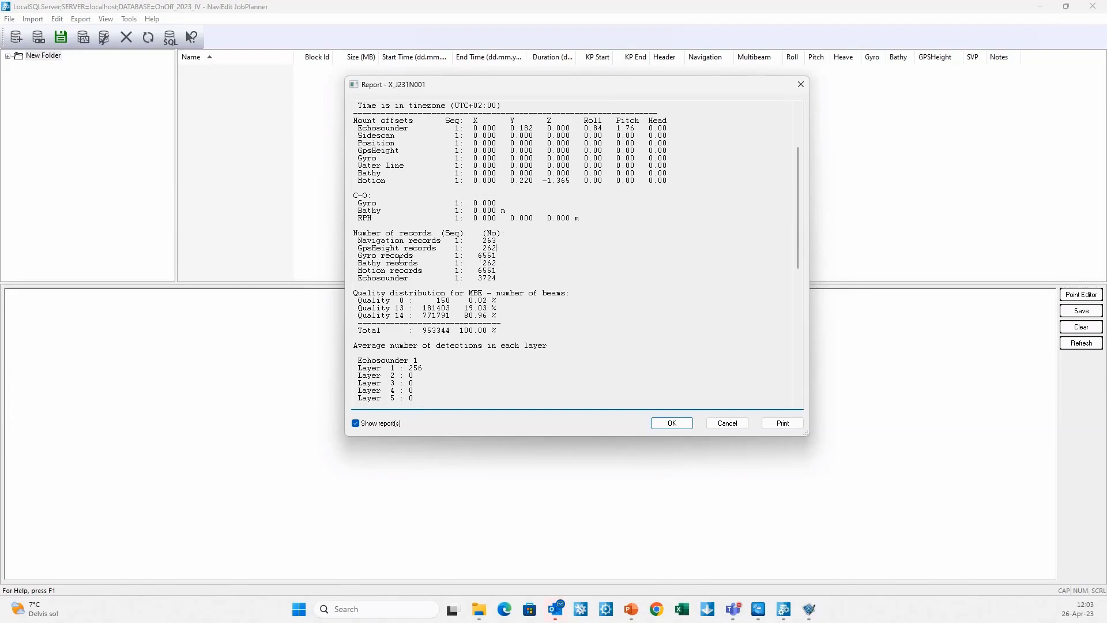
drag(479, 256, 497, 256)
click(482, 264)
scroll(452, 314, down, 1)
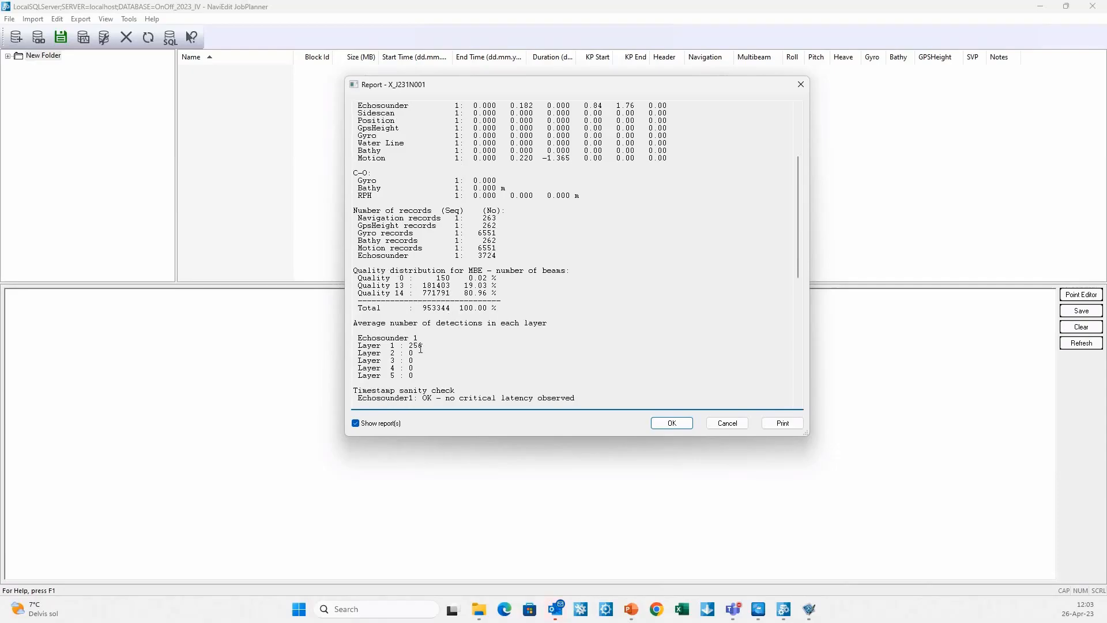
Step: Examine the report's detections per layer, beam quality, timestamp sanity check, geodesy settings and coordinate range
drag(408, 346, 428, 345)
click(428, 278)
scroll(474, 300, down, 5)
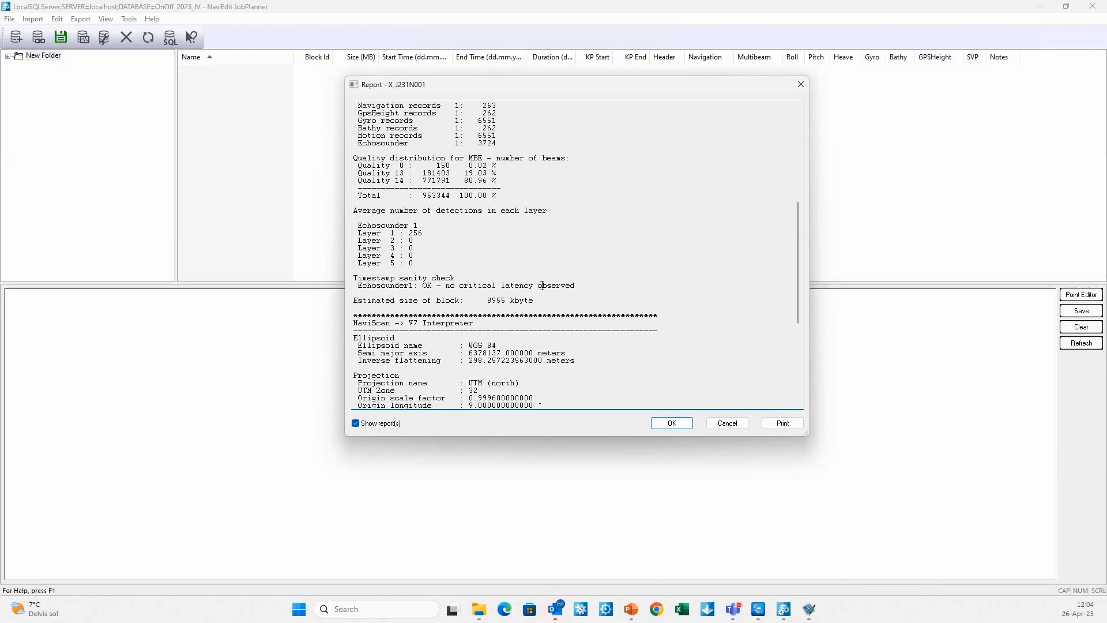
scroll(548, 279, down, 5)
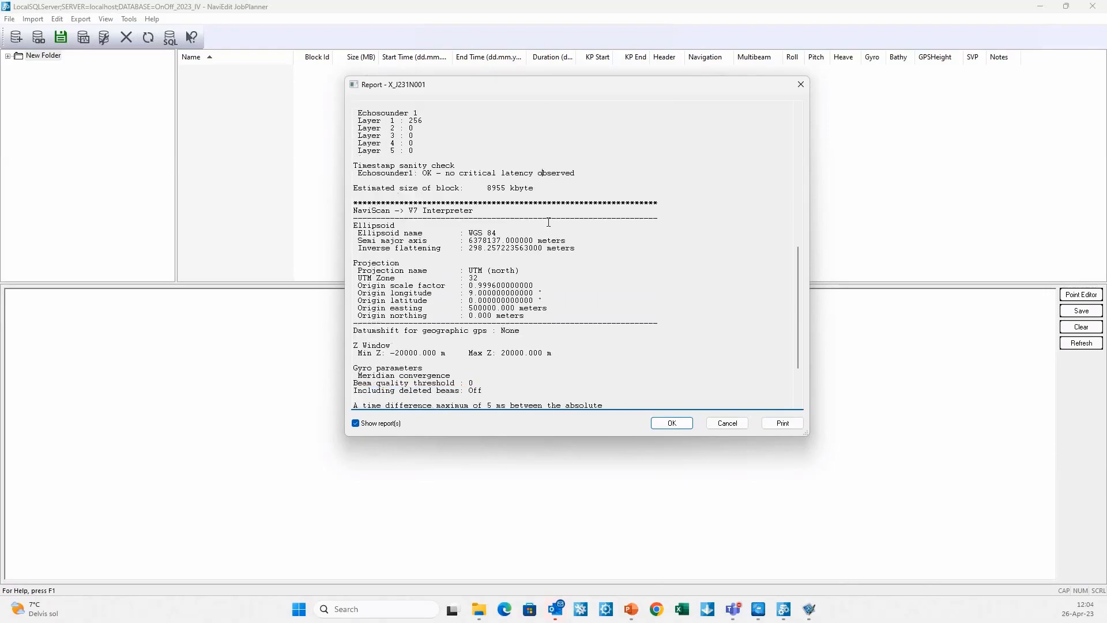
scroll(600, 234, down, 3)
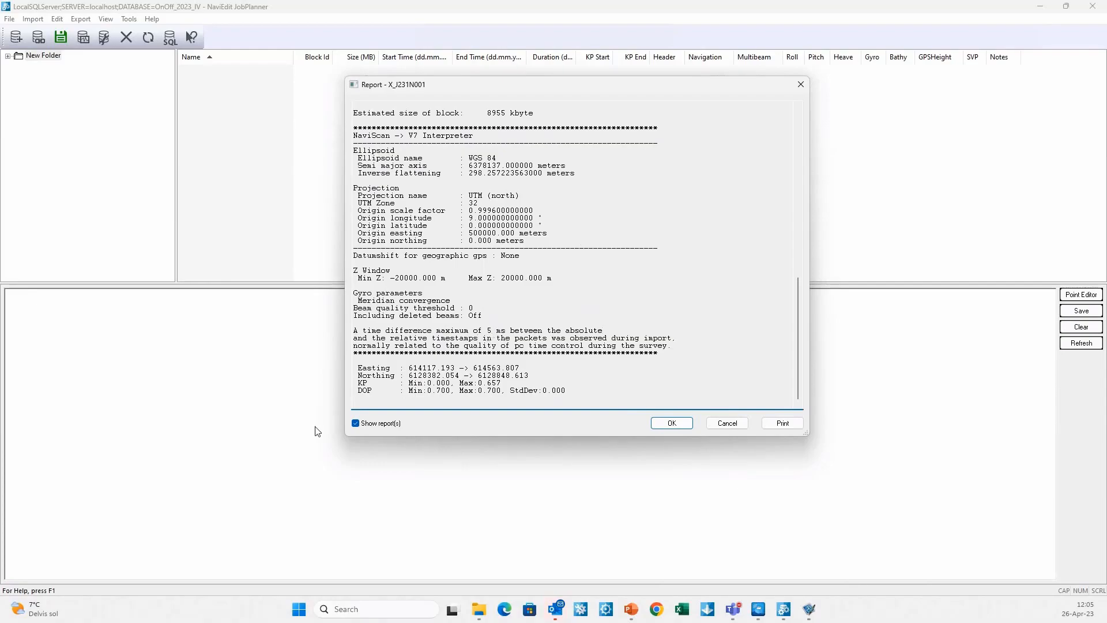
Step: Turn off the display of further import reports and continue the import
click(355, 423)
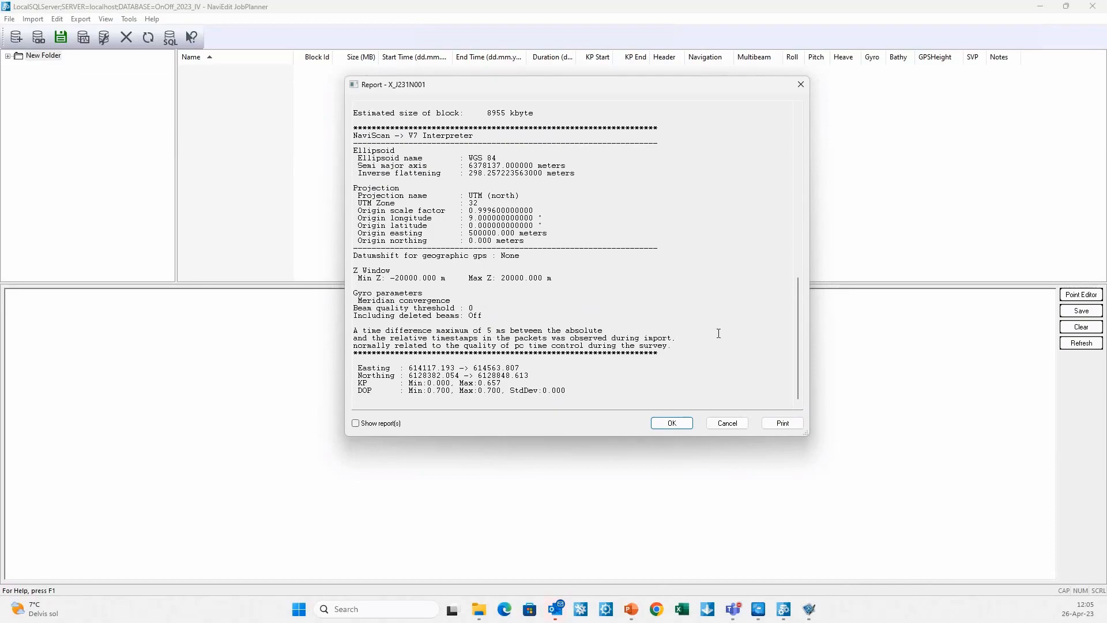
click(668, 424)
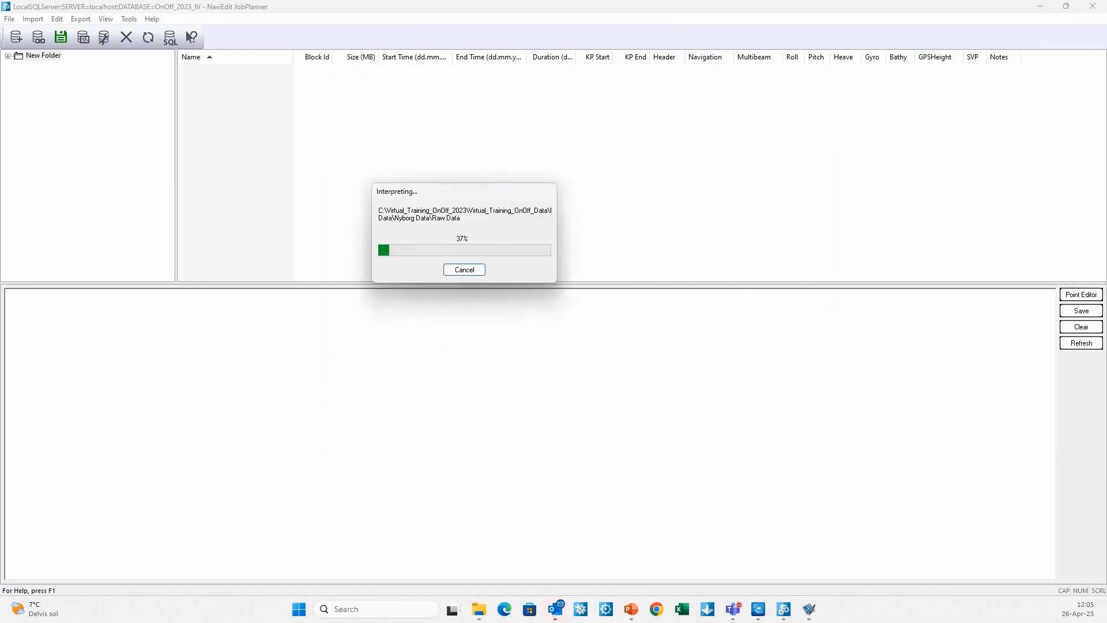
Step: Open NM_Results.PDF from the Patch-Test folder in Nyborg Data and examine the mounting results on page 4
drag(1106, 91, 397, 56)
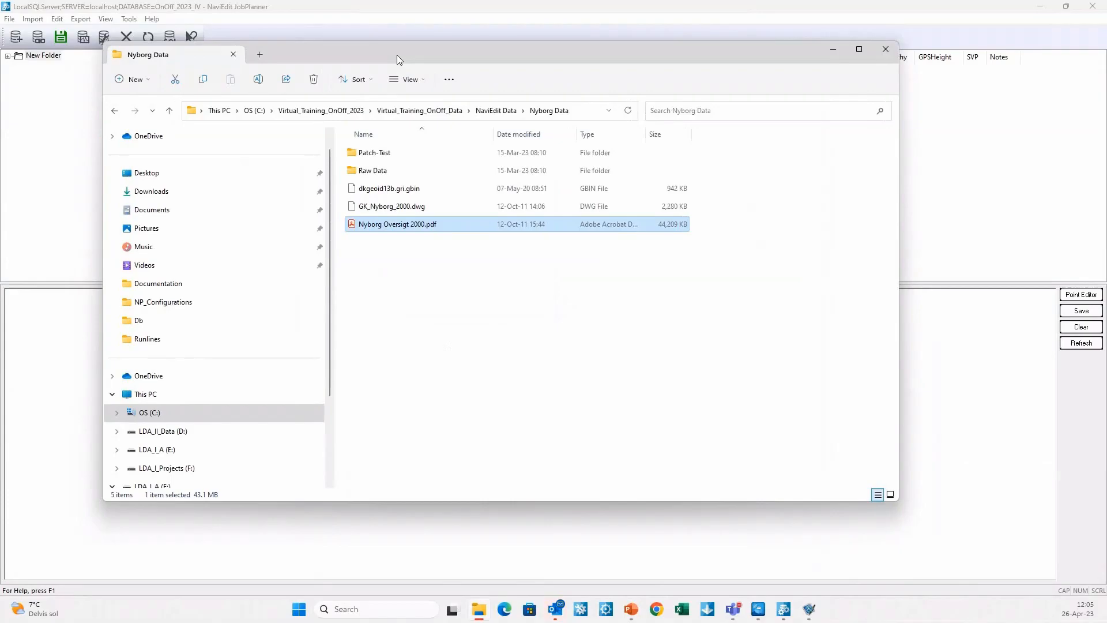
double_click(378, 154)
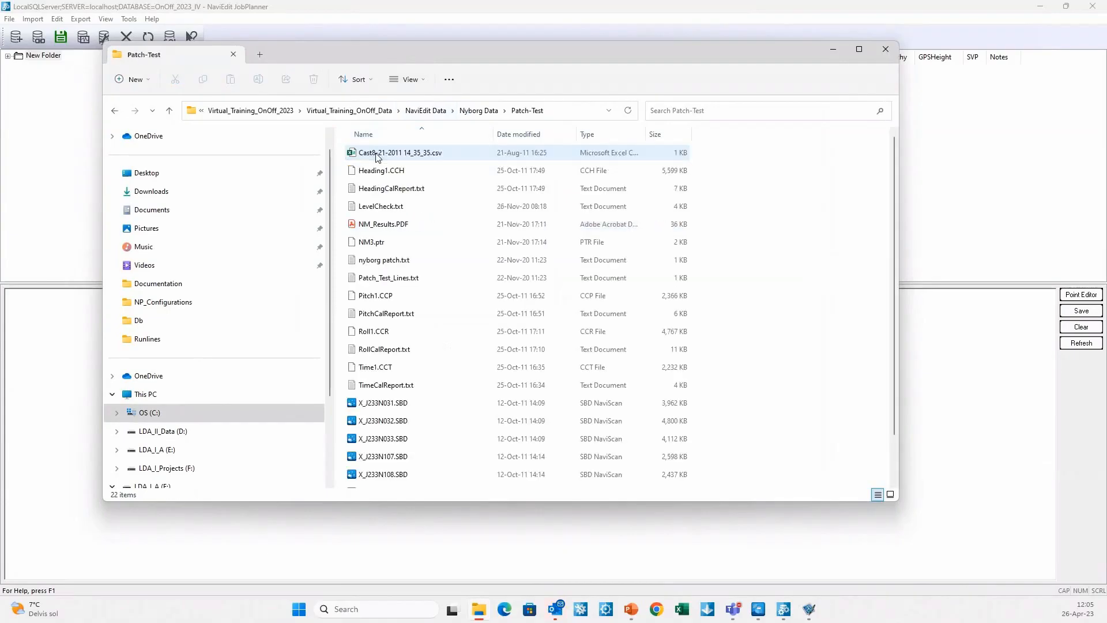
double_click(398, 226)
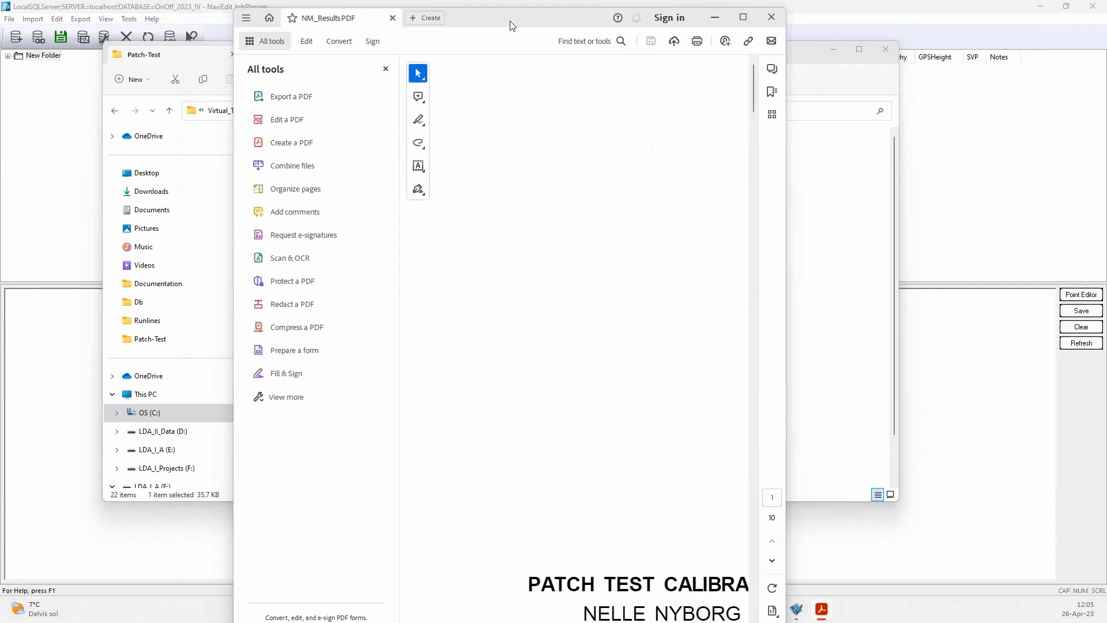
scroll(601, 359, down, 3)
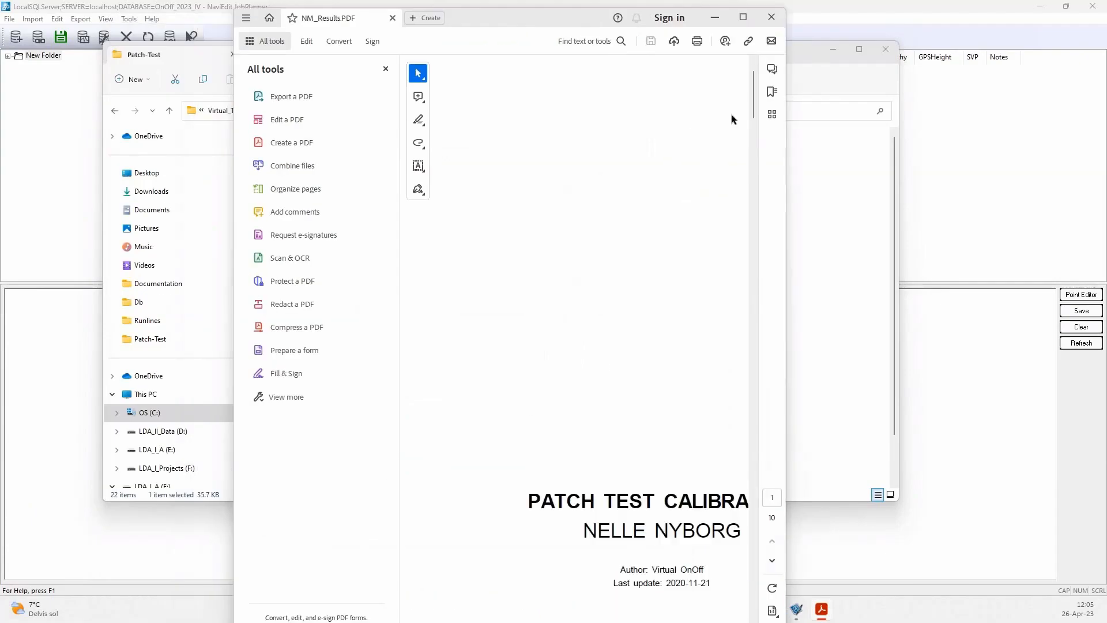
click(743, 17)
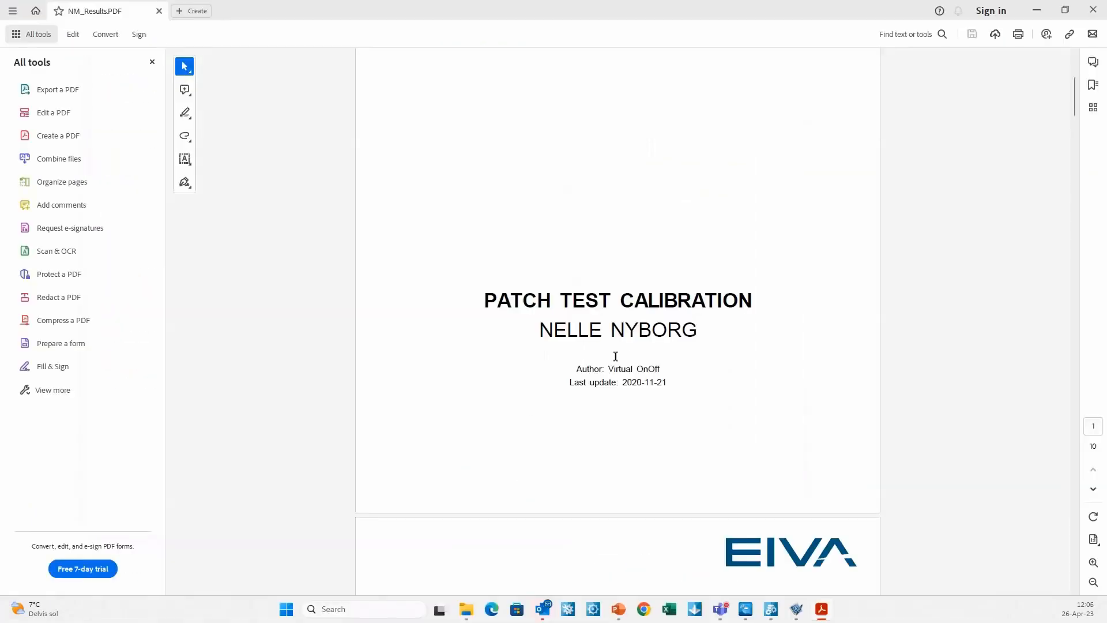
scroll(616, 356, down, 20)
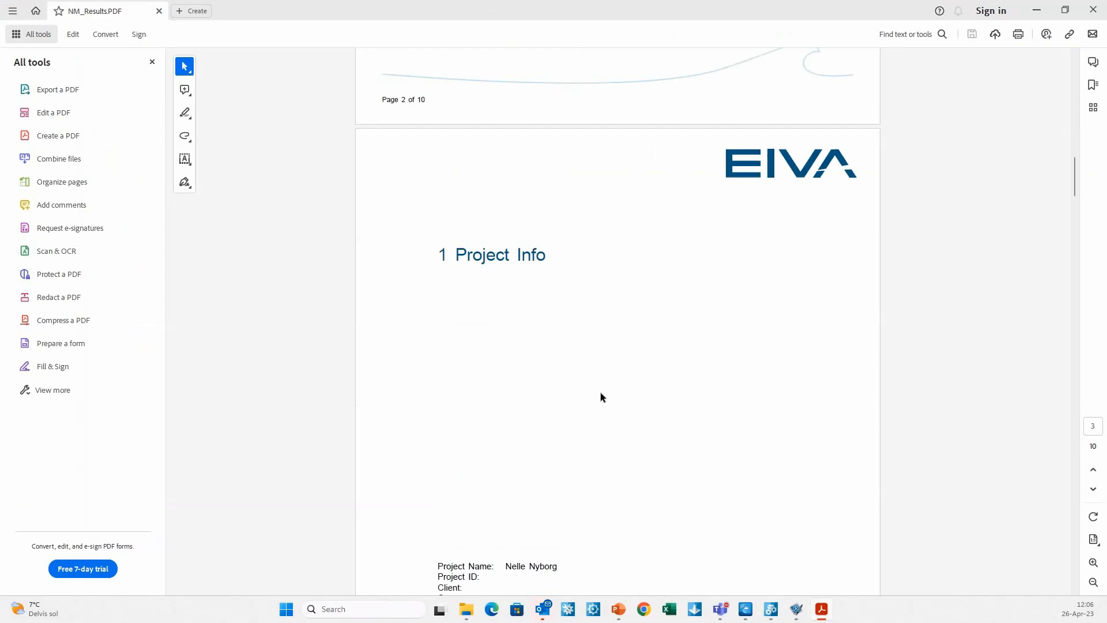
scroll(600, 398, down, 11)
scroll(600, 404, down, 19)
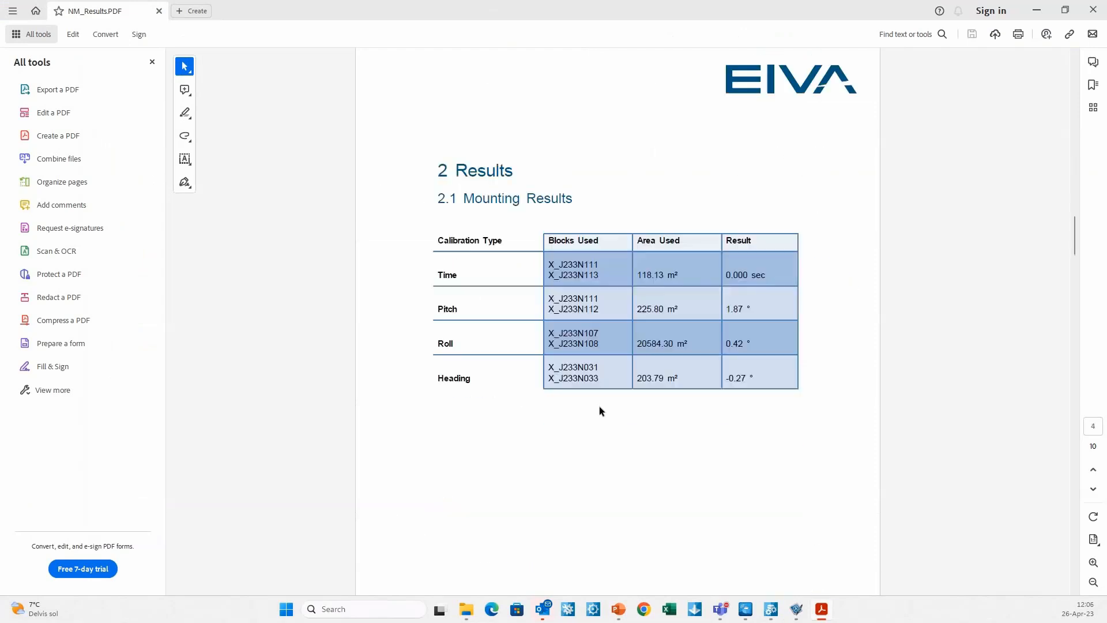
Step: Capture a screenshot of the mounting results table with the time, pitch, roll and heading calibrations
key(ctrl+Print)
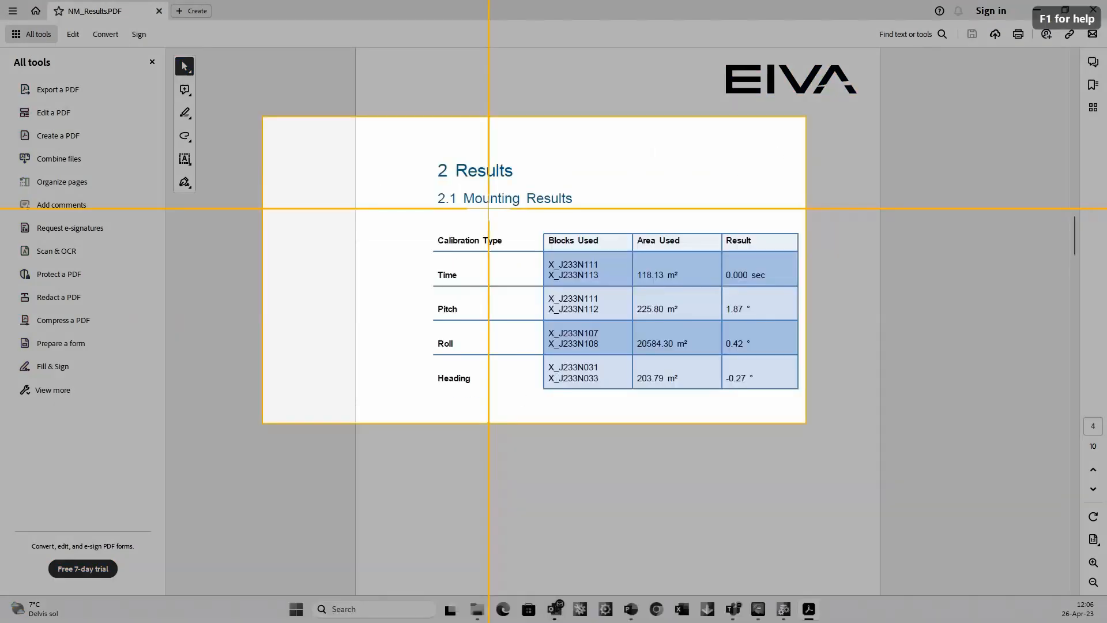
drag(420, 223, 800, 396)
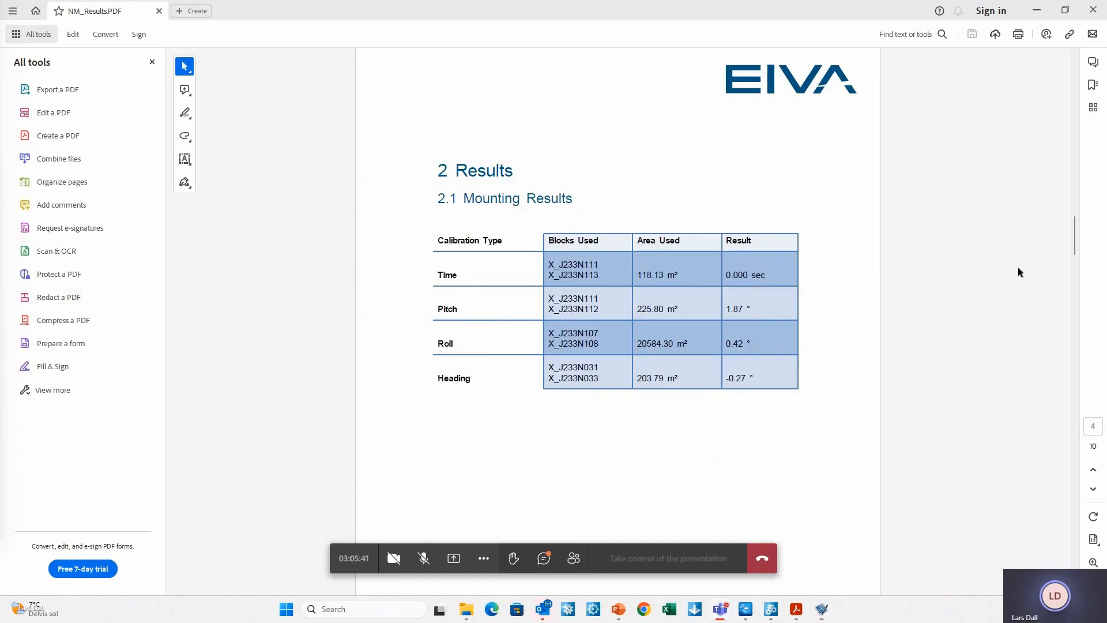
Step: Arrange the NM_Results.PDF window and the Patch-Test folder window side by side
drag(558, 9, 862, 58)
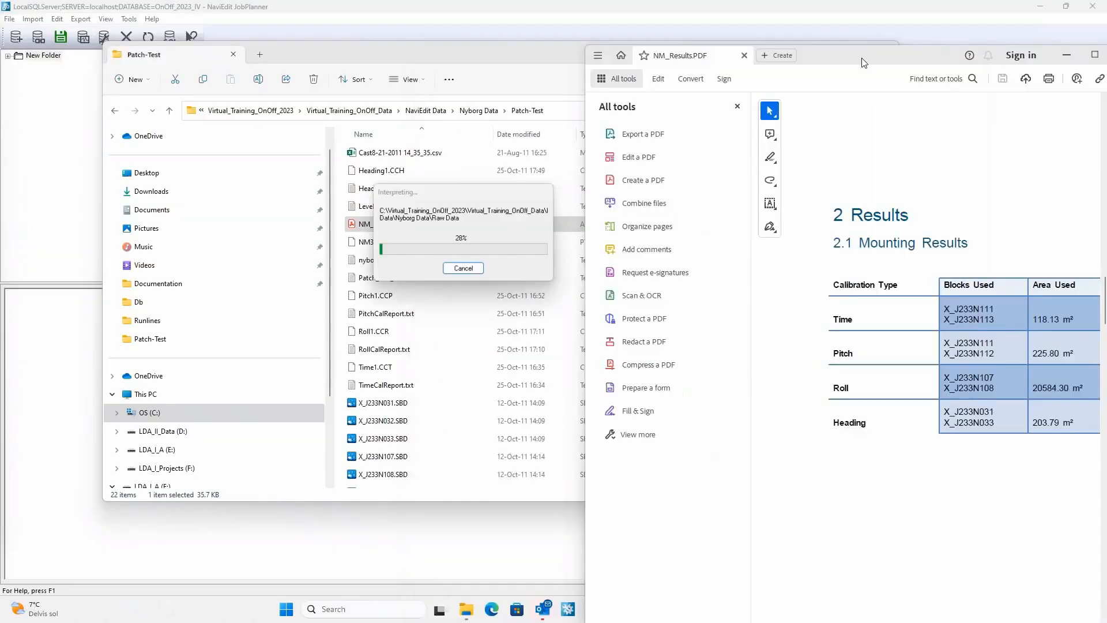
click(490, 60)
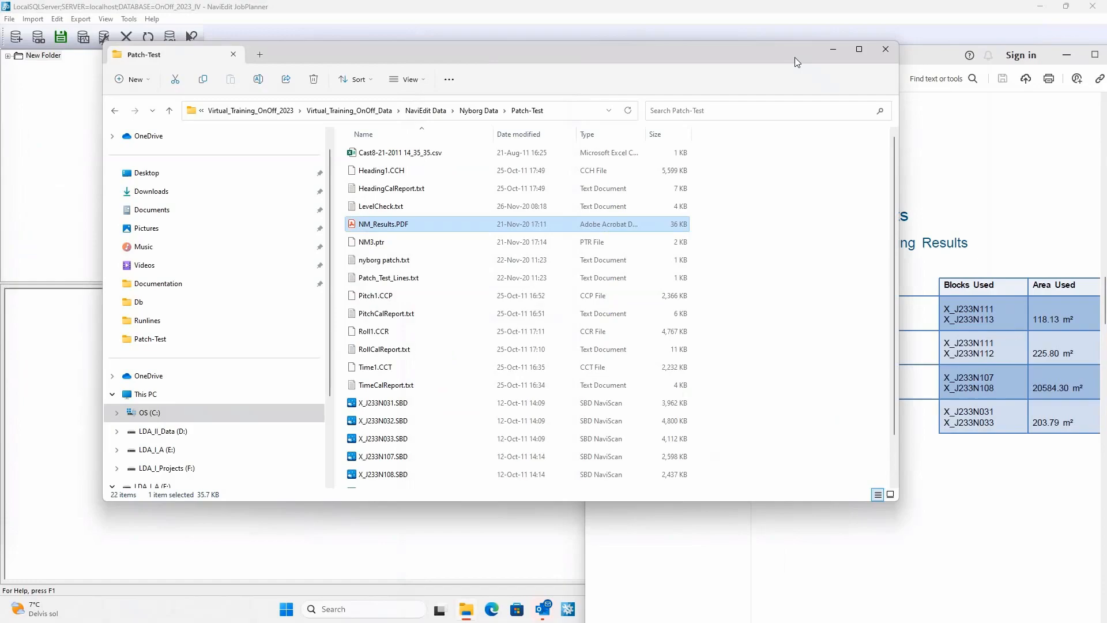
click(836, 50)
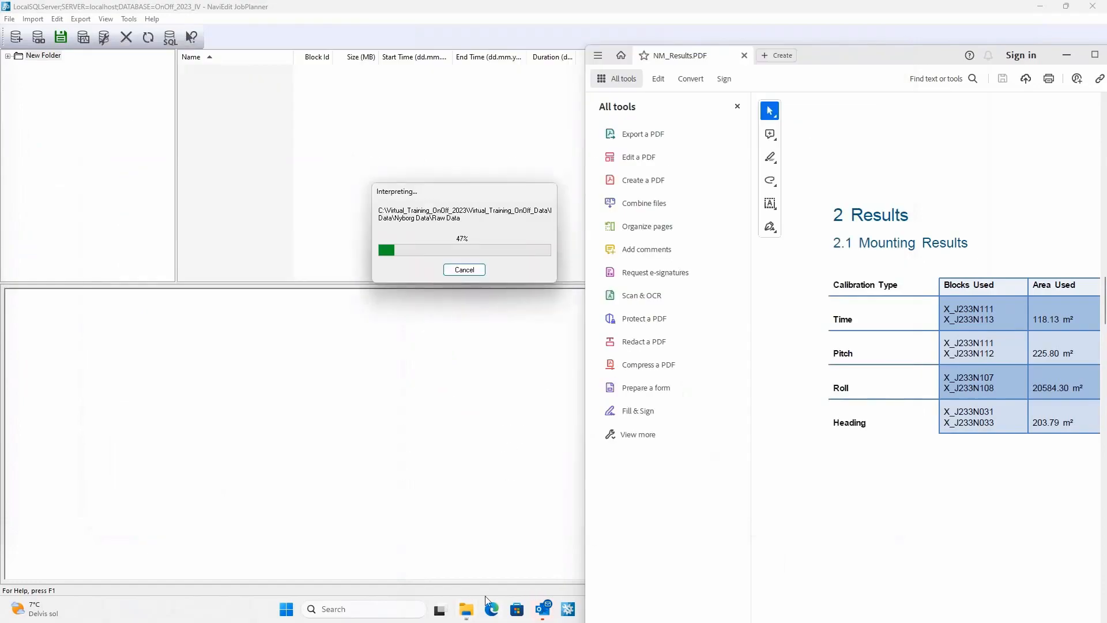
mouse_move(473, 617)
click(482, 543)
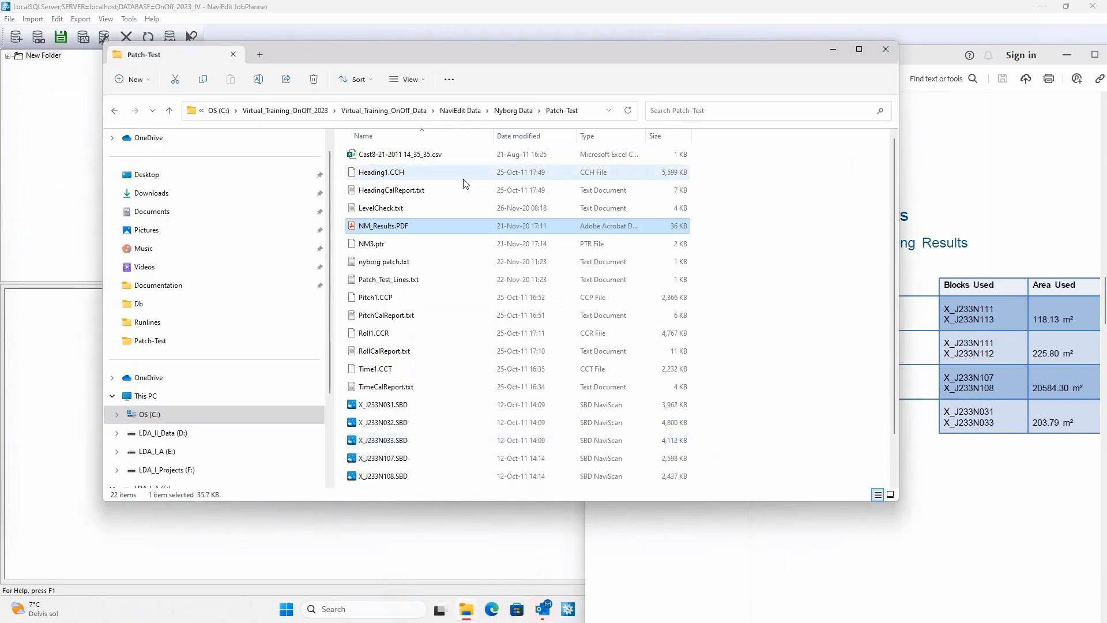
drag(491, 55, 378, 51)
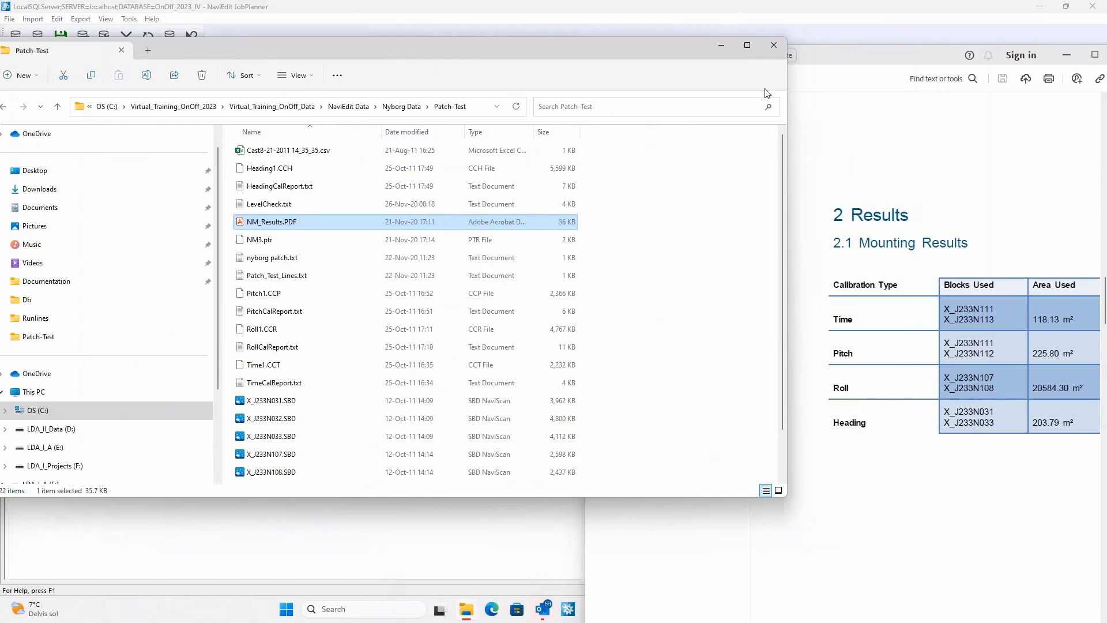
drag(845, 60, 797, 30)
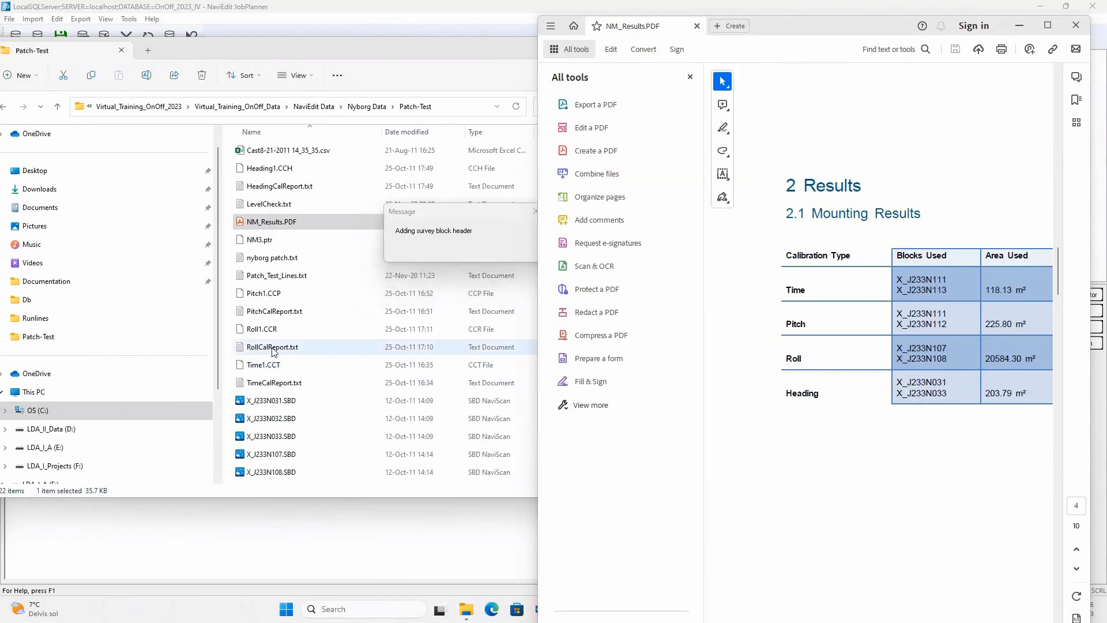
Step: Open PitchCalReport.txt, compare its concluded pitch calibration angle with the PDF mounting results, and close the report
click(274, 316)
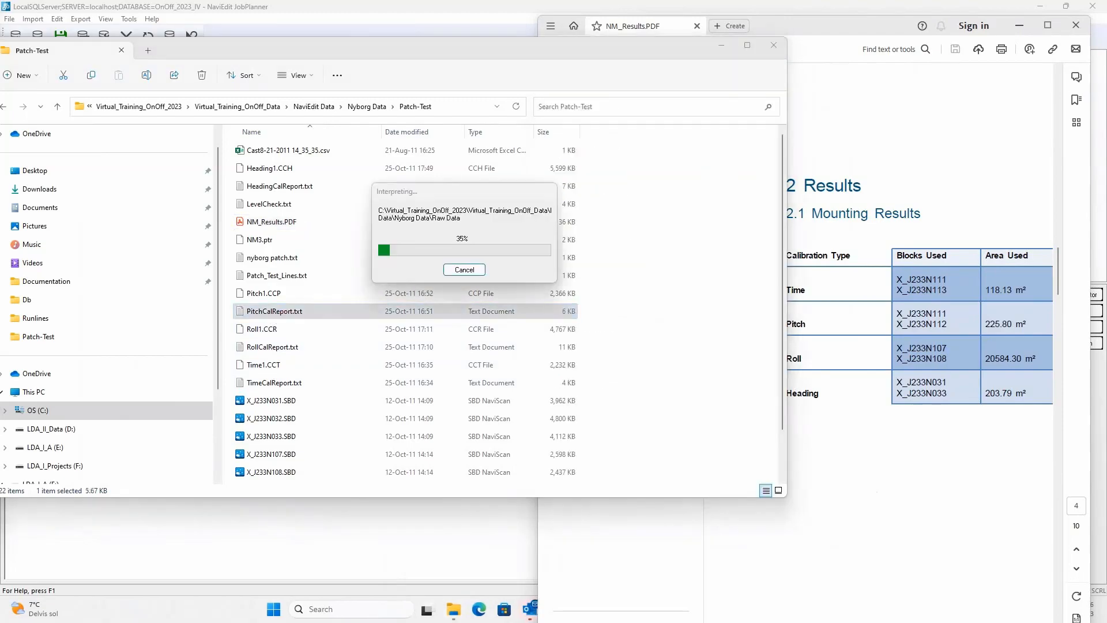
drag(1106, 44, 424, 29)
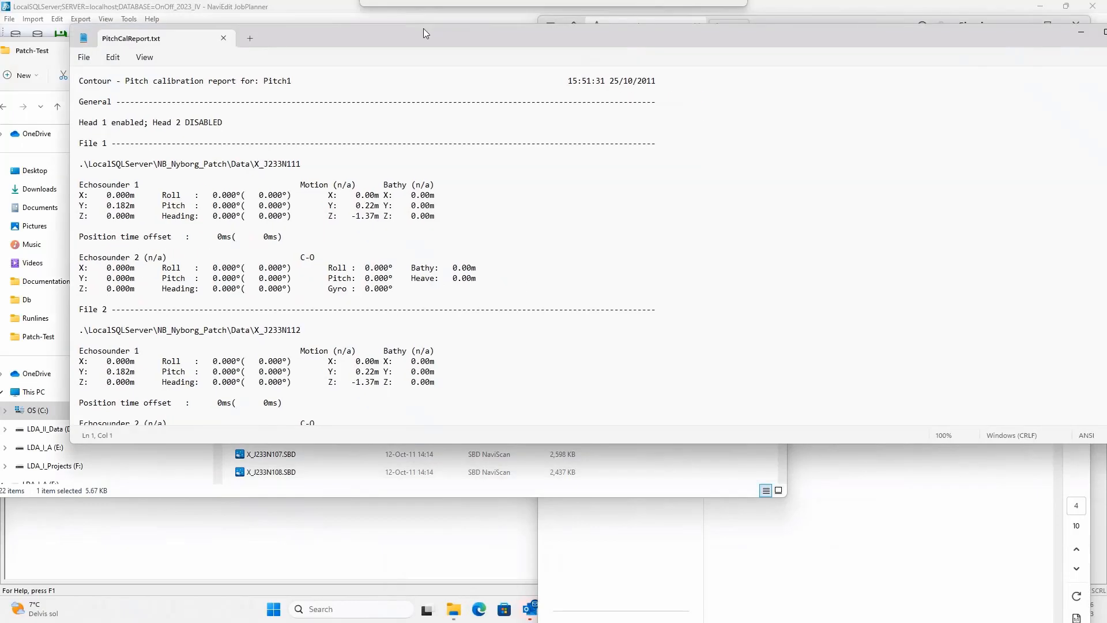
scroll(599, 341, down, 20)
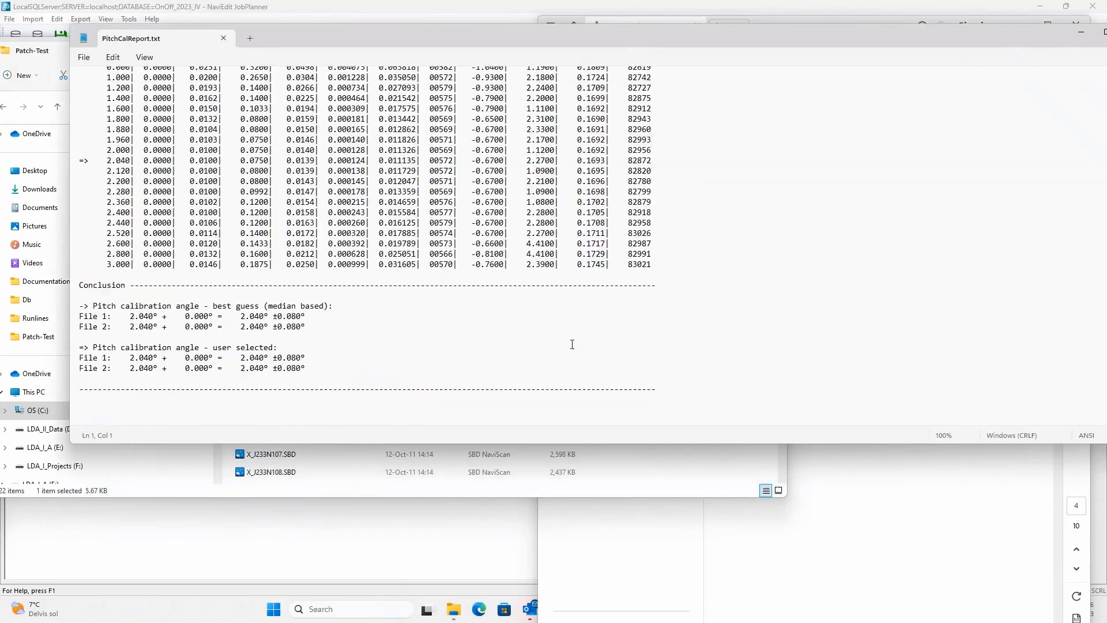
click(259, 318)
click(844, 523)
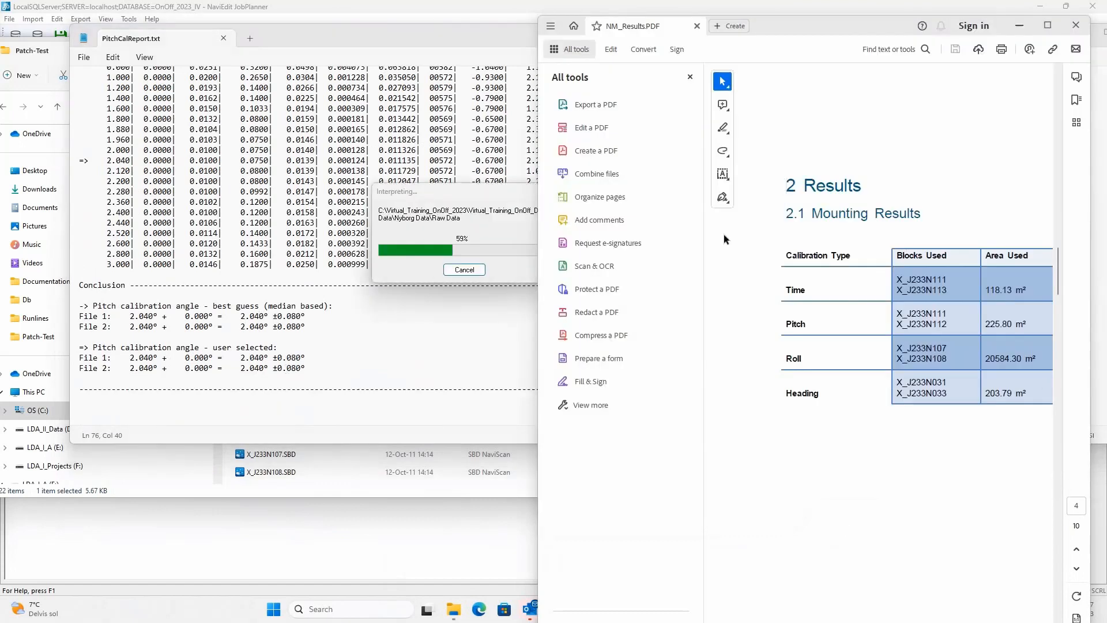
click(690, 77)
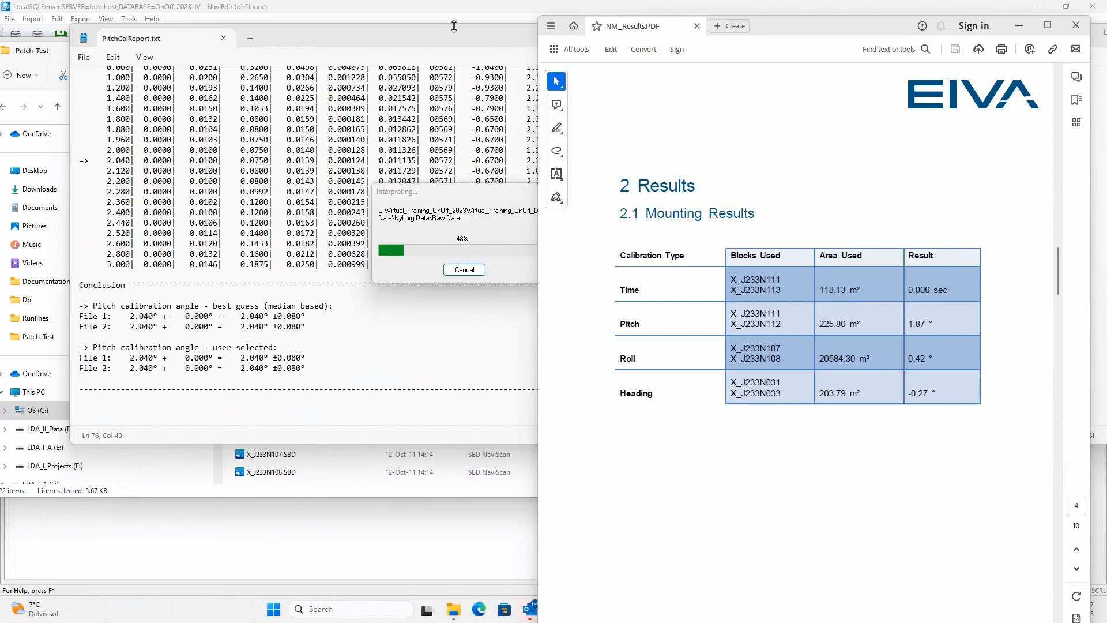
drag(428, 37, 276, 128)
click(992, 128)
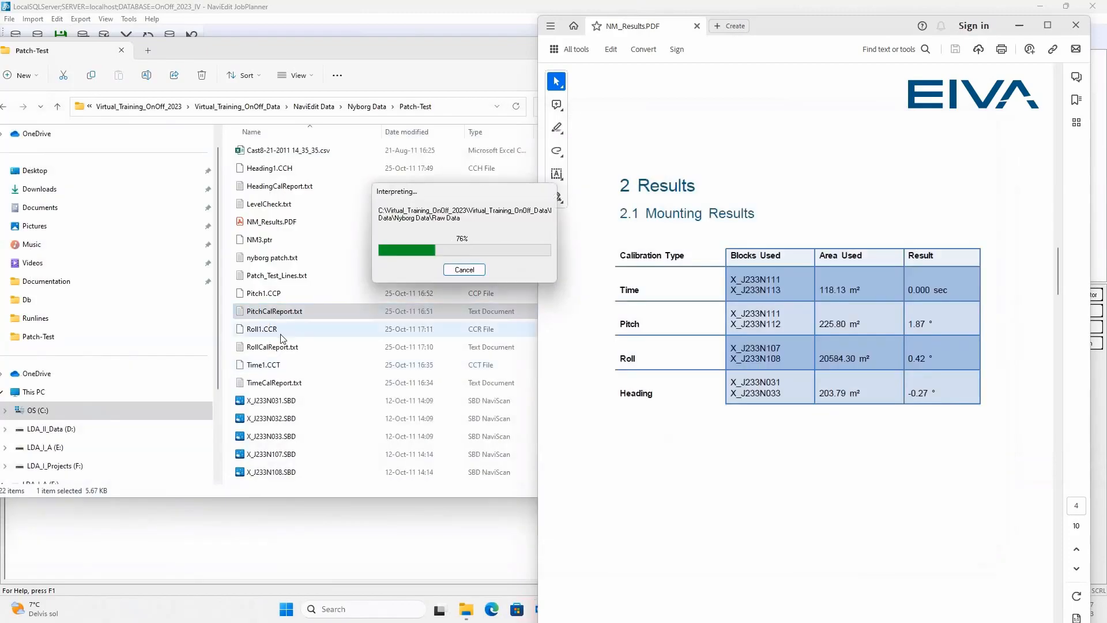
Step: Open RollCalReport.txt, compare its concluded roll calibration angle with the PDF mounting results, and close the report
double_click(278, 347)
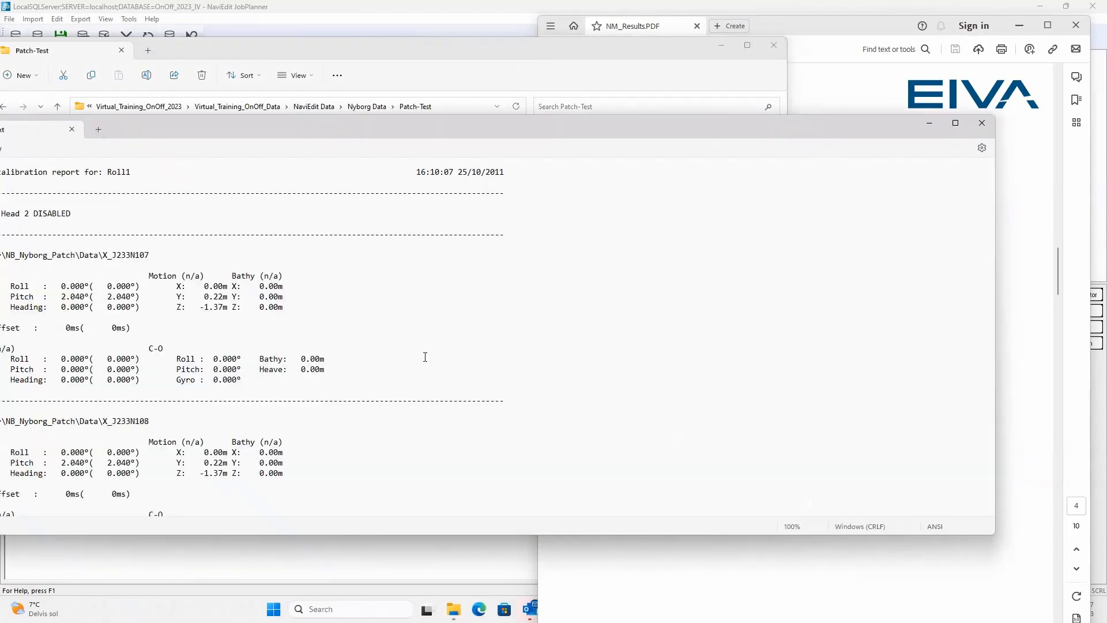
scroll(425, 357, down, 15)
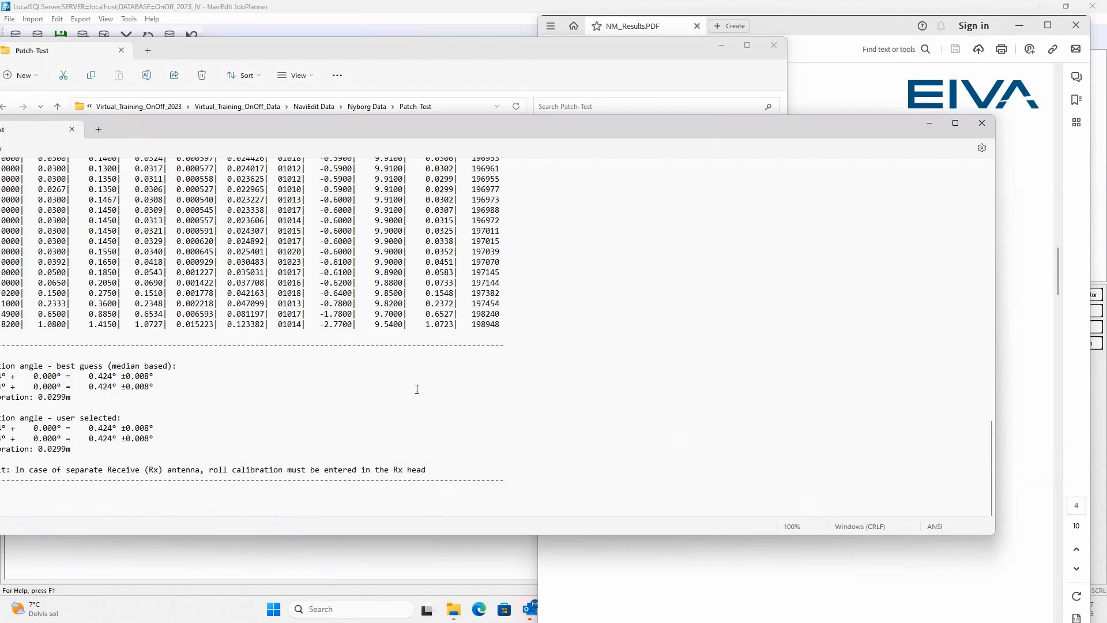
drag(998, 413, 578, 408)
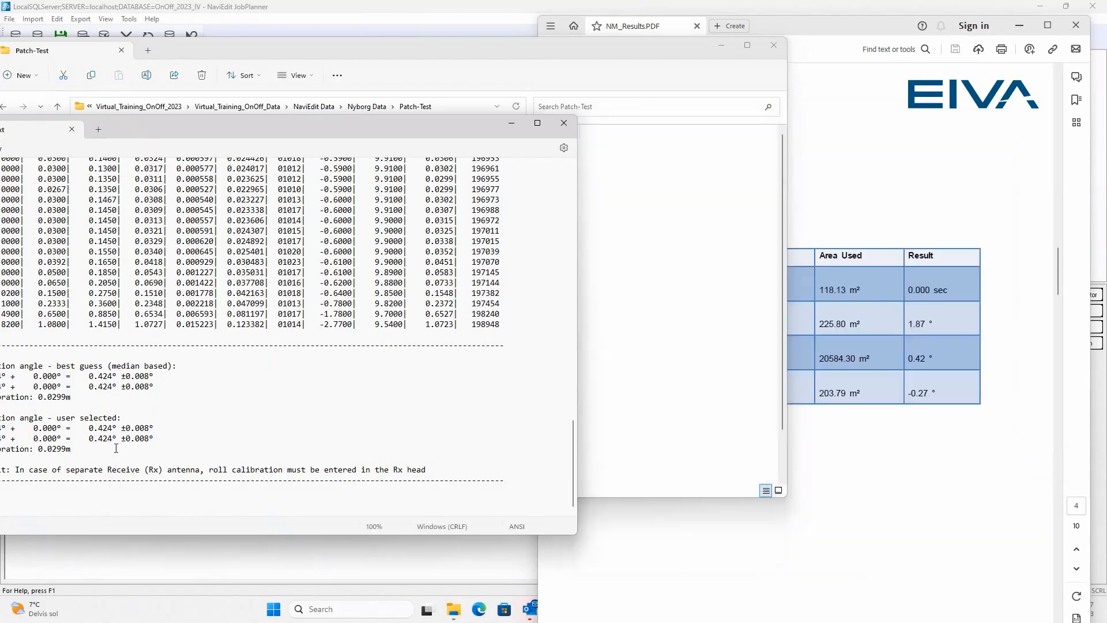
drag(202, 120, 401, 97)
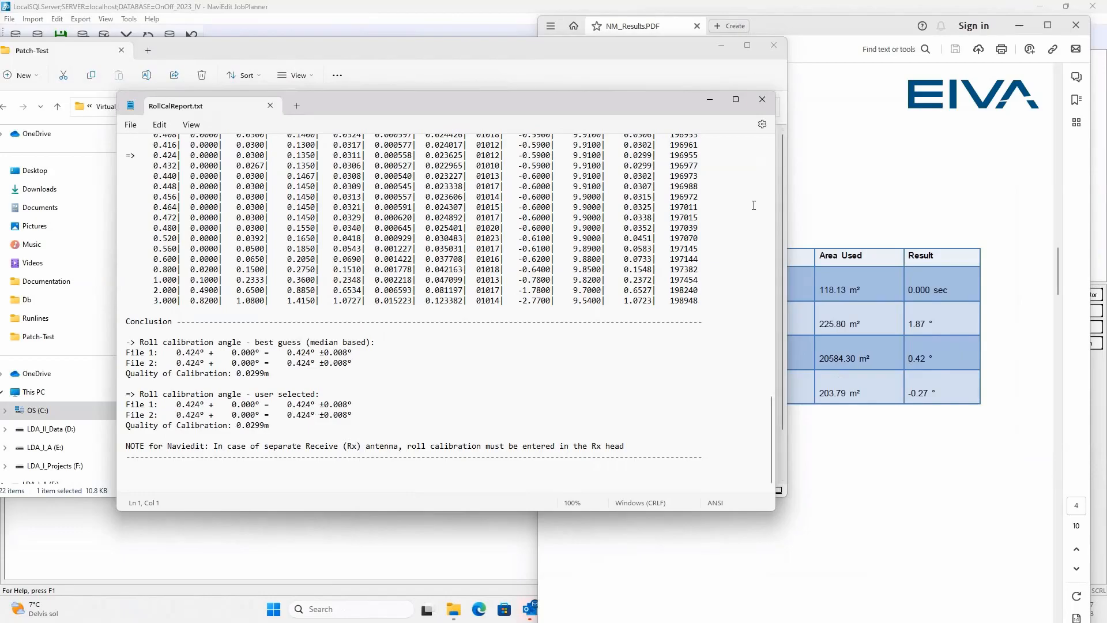
click(762, 98)
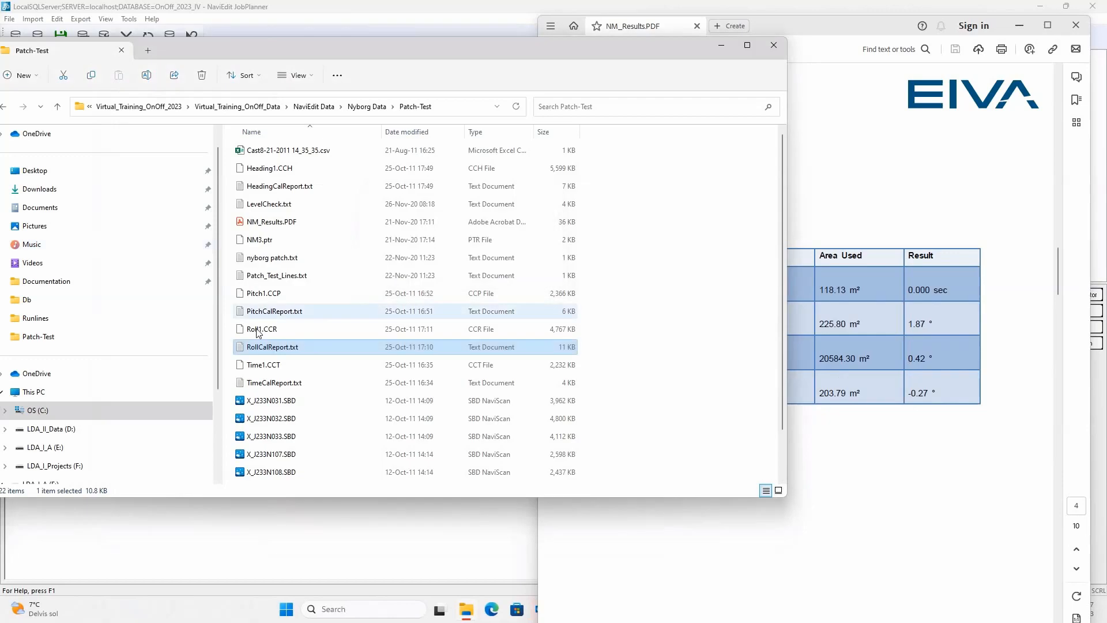
Step: Open HeadingCalReport.txt, compare its concluded heading calibration angle with the PDF mounting results, and close the report
click(272, 190)
double_click(273, 190)
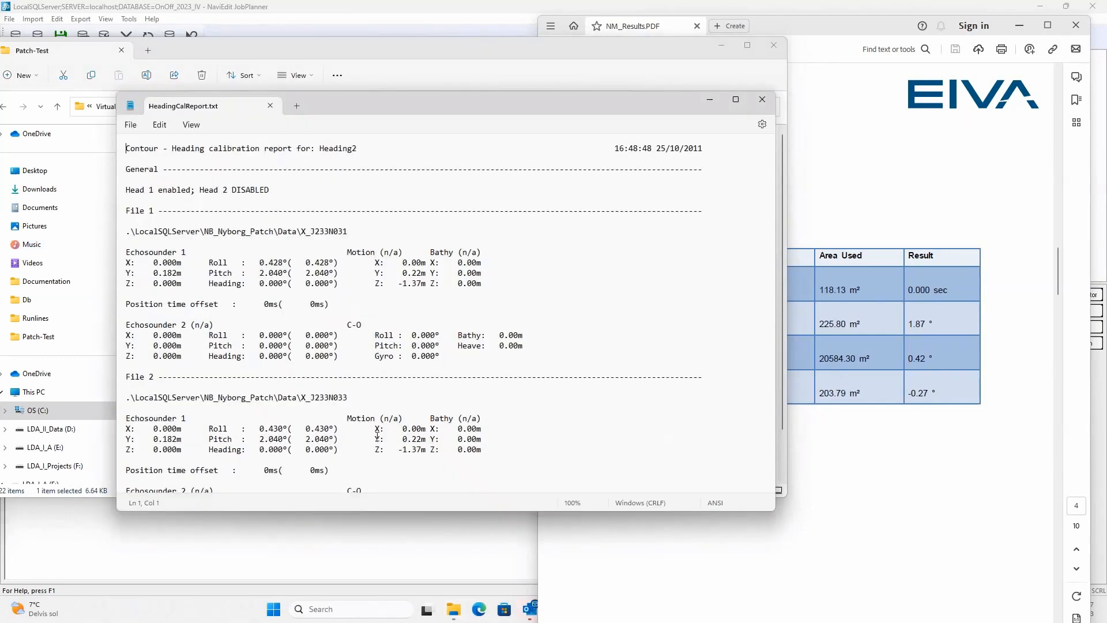
scroll(377, 437, down, 20)
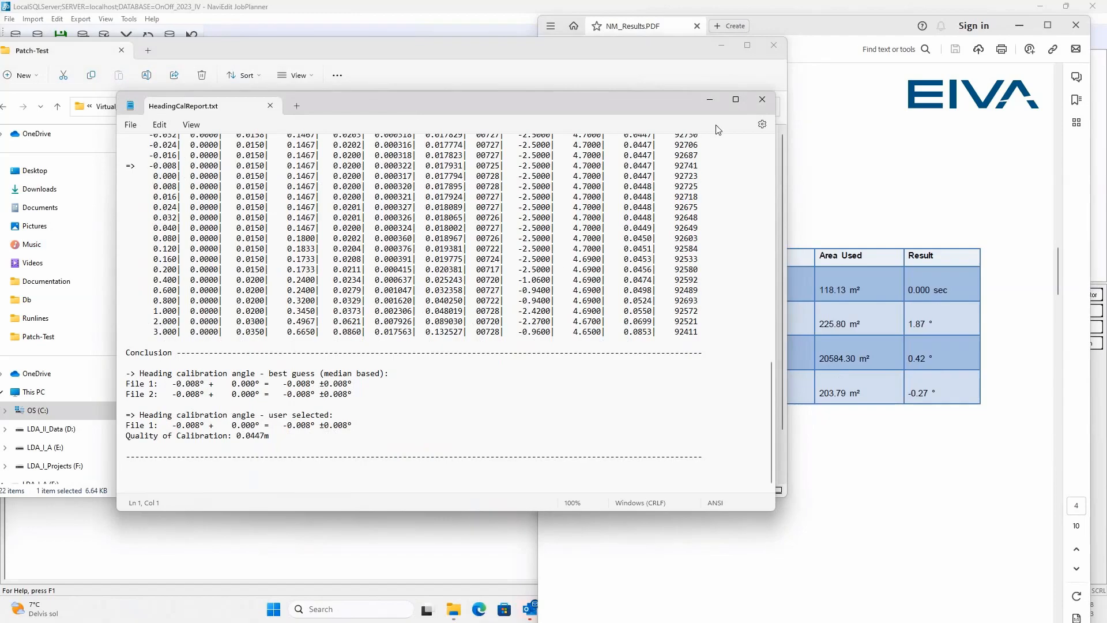
click(762, 109)
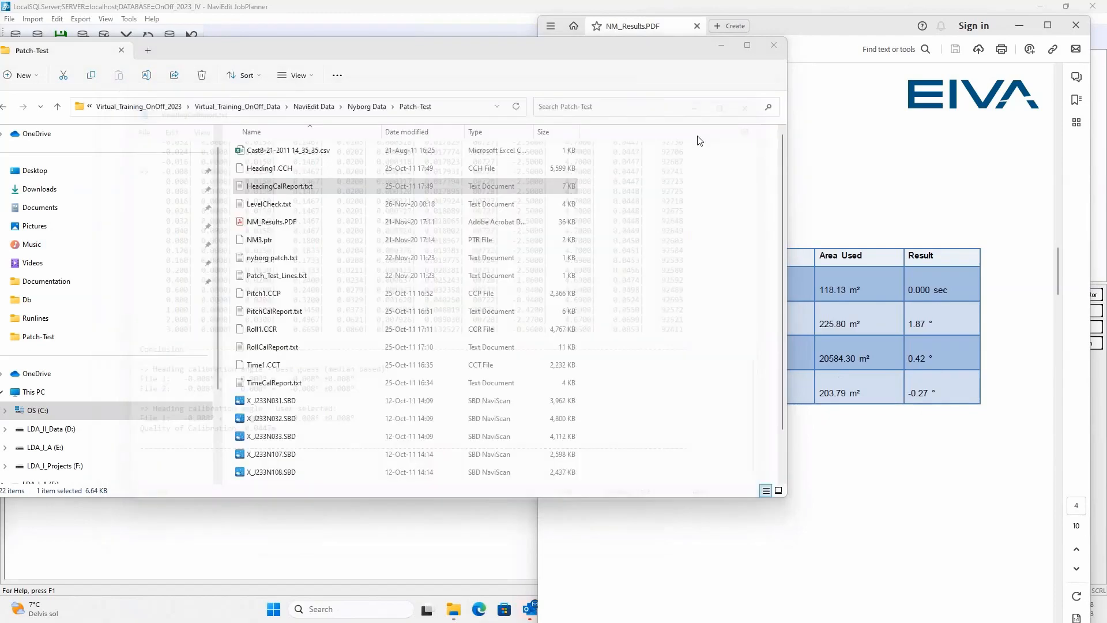
Step: Clear the Patch-Test folder and PDF windows away, enlarge the block list area, and list the blocks of the Hydrographic Naviscan folder
click(781, 52)
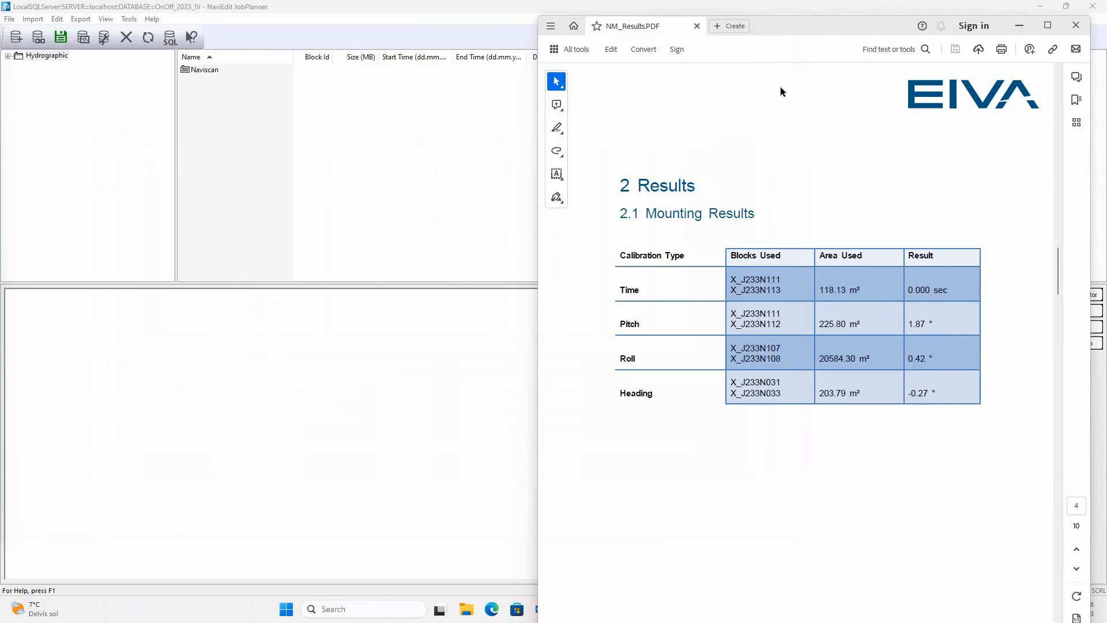
drag(808, 30, 1106, 35)
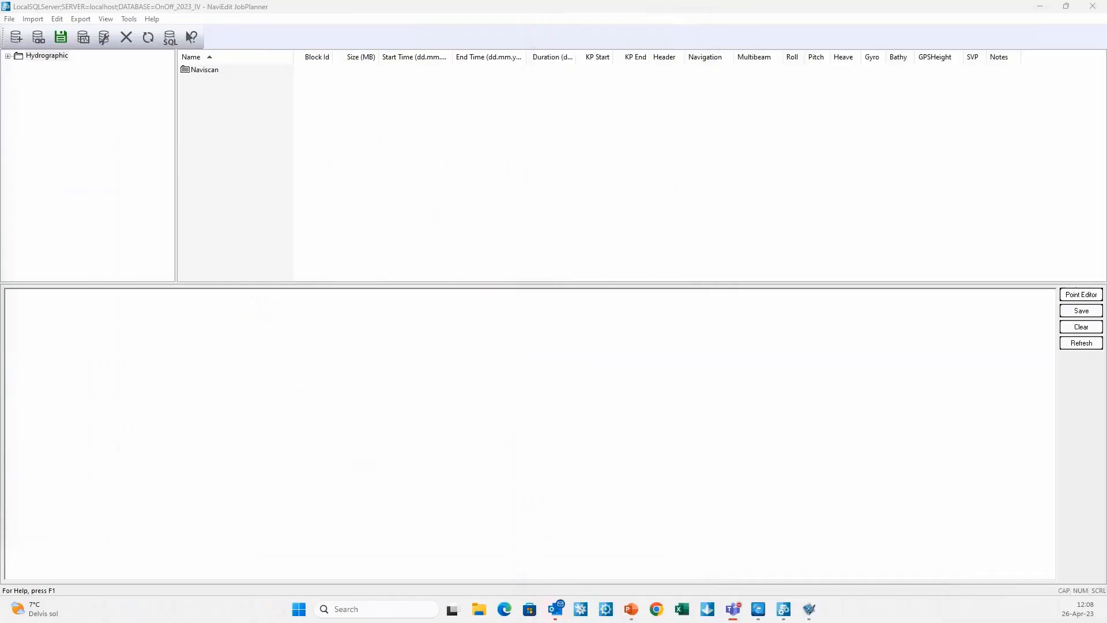
click(8, 56)
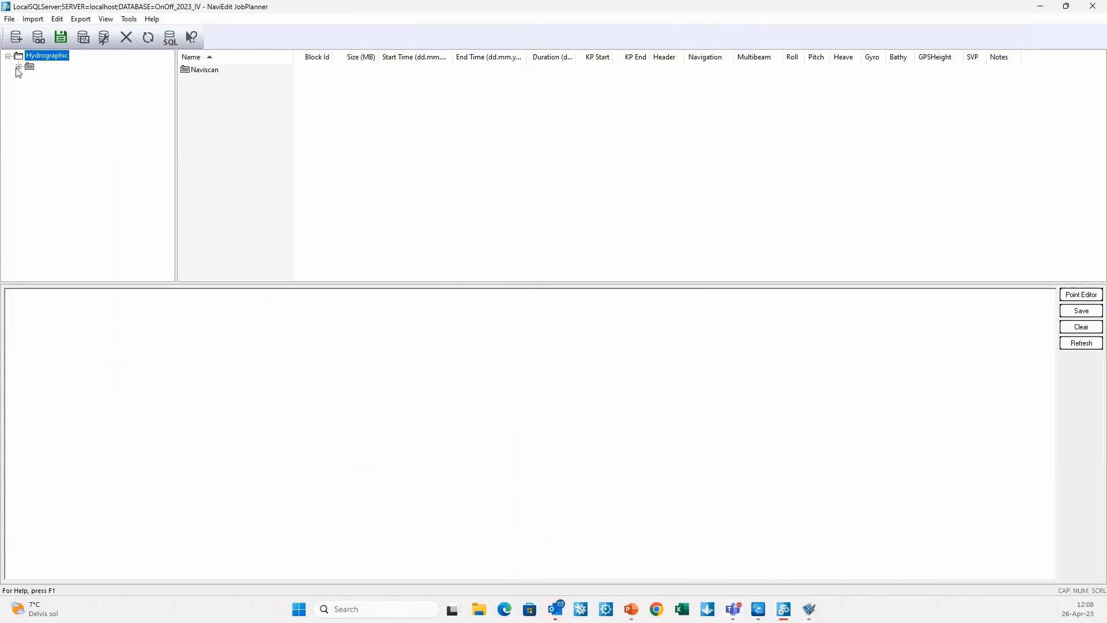
click(19, 67)
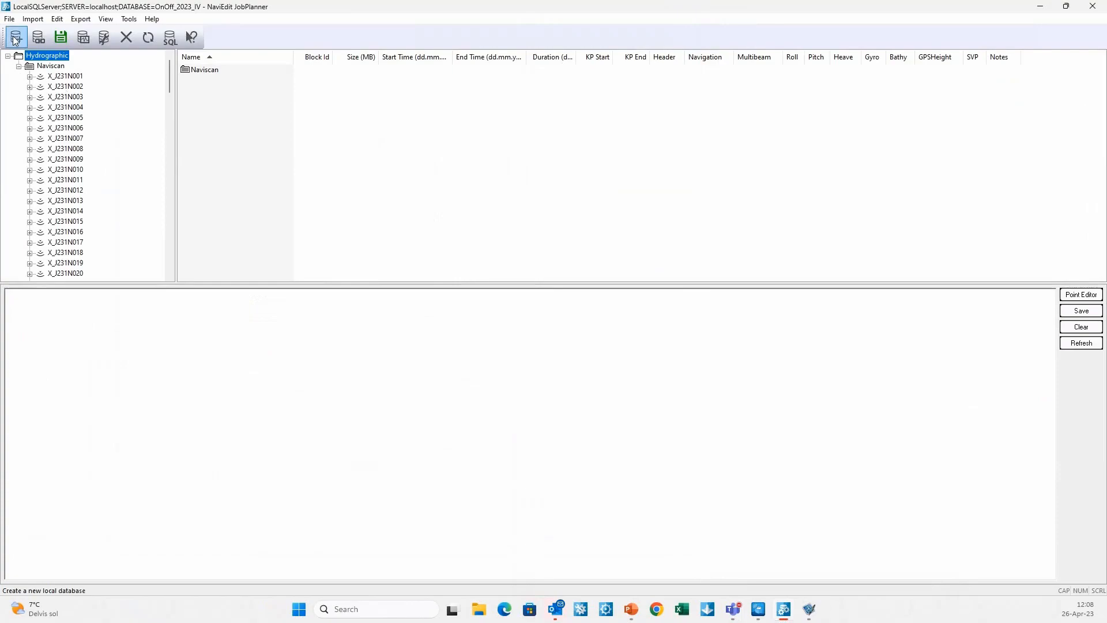
drag(422, 284, 440, 583)
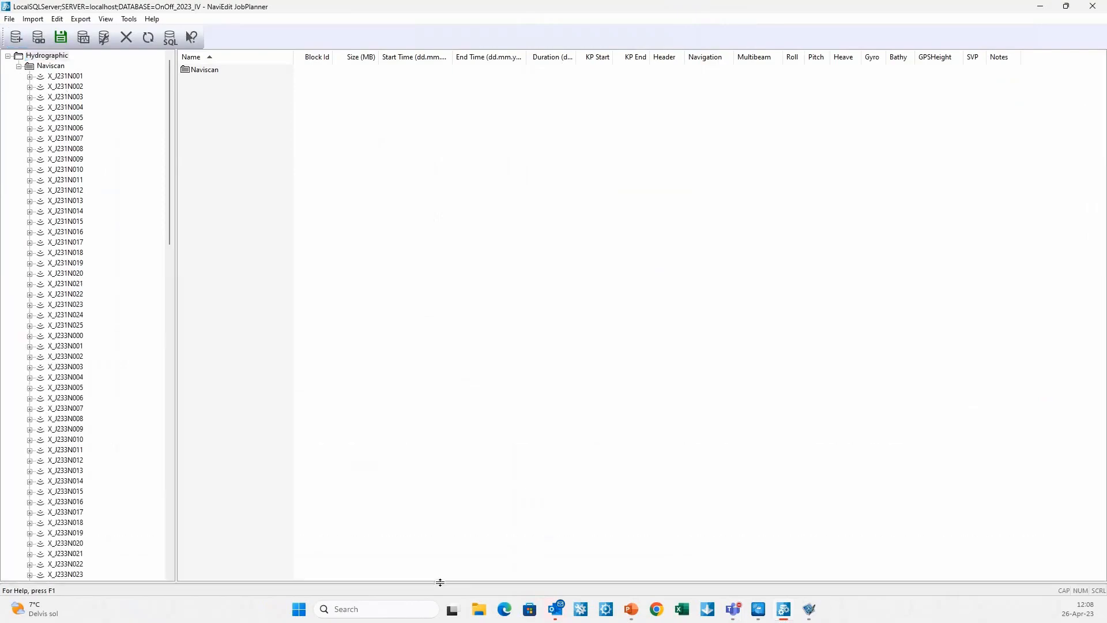
click(55, 69)
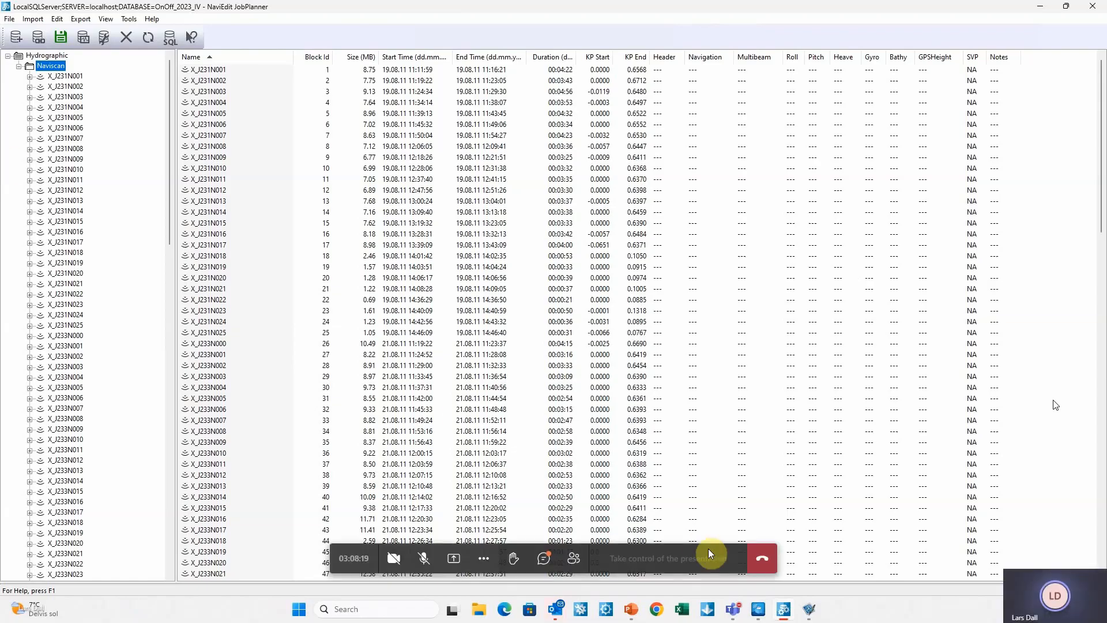
Step: Check the meeting chat for messages and close it
click(545, 559)
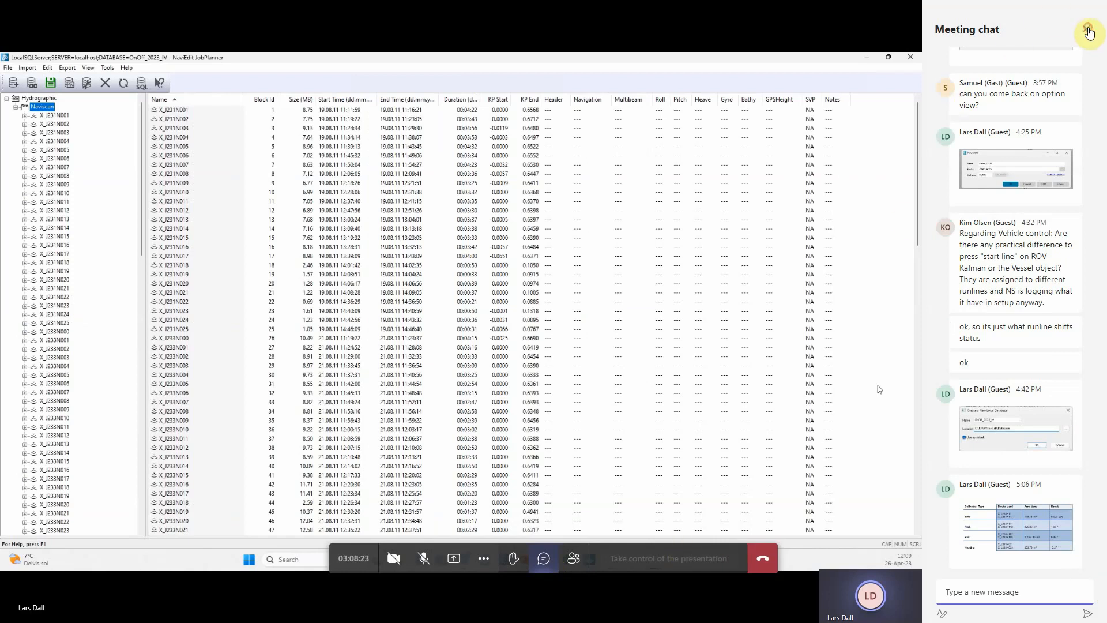
click(1087, 31)
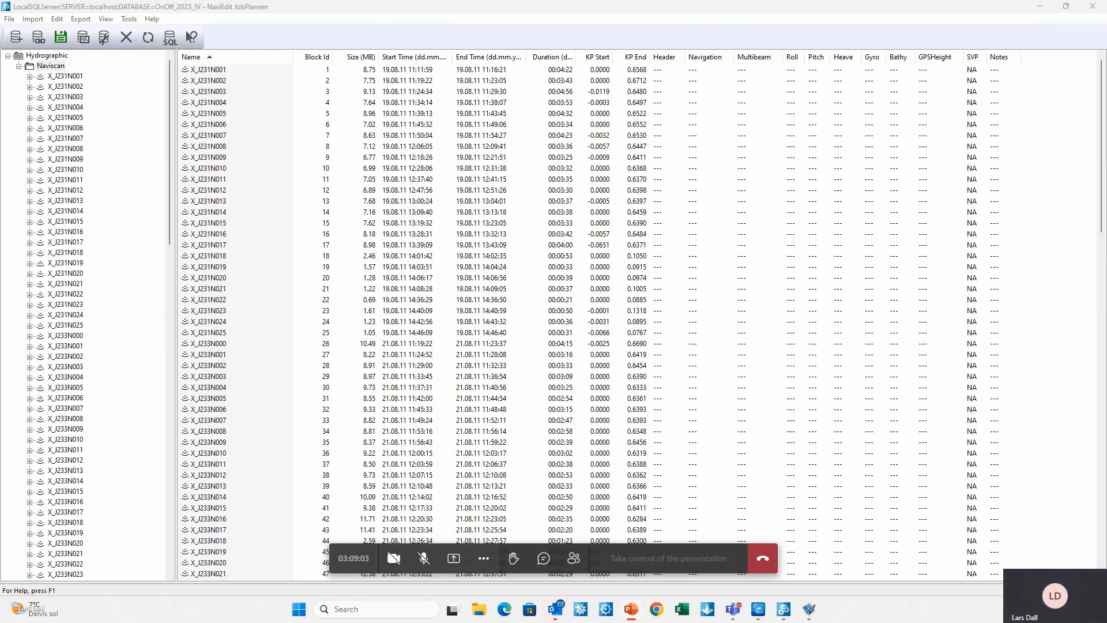
Step: Show the EIVA Software overview slide maximized on the shared screen and move the presentation window away again
drag(1106, 98, 690, 88)
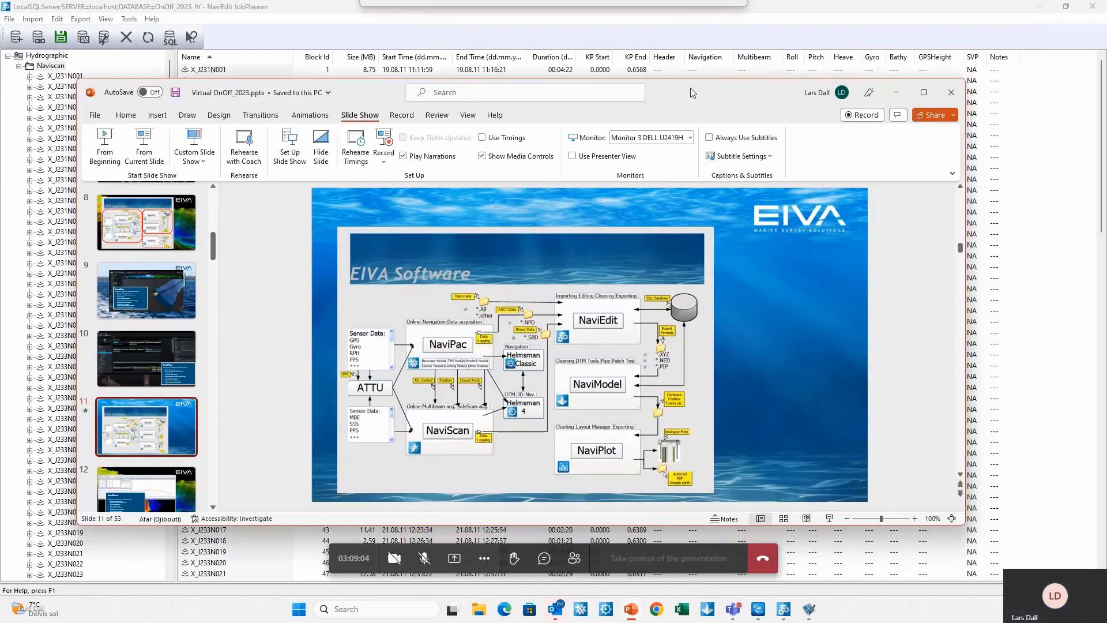
click(924, 93)
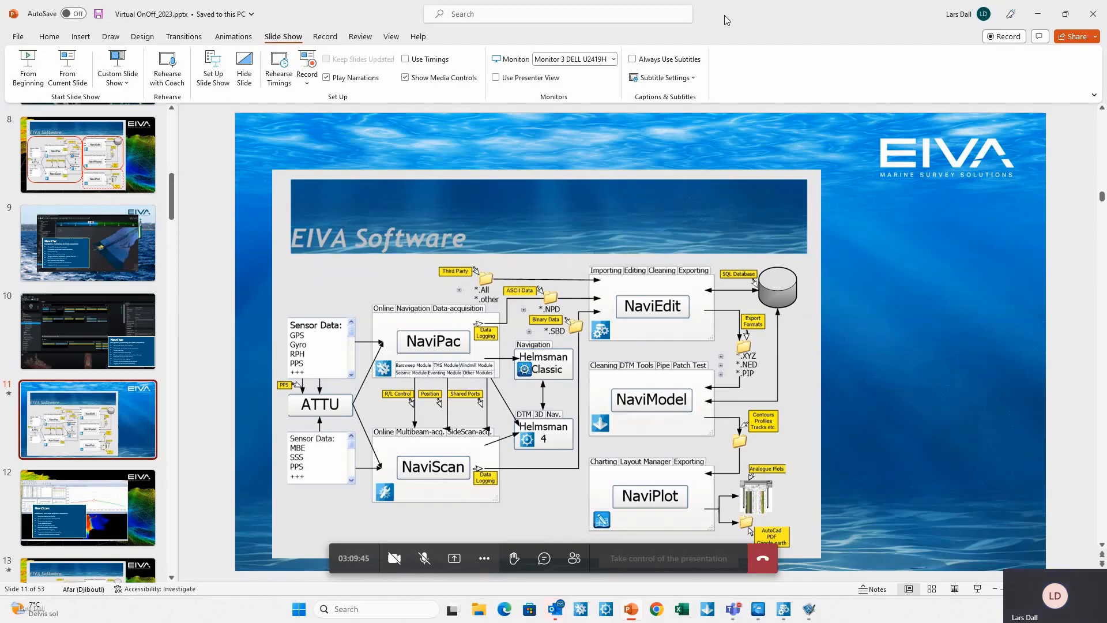
drag(727, 20, 0, 34)
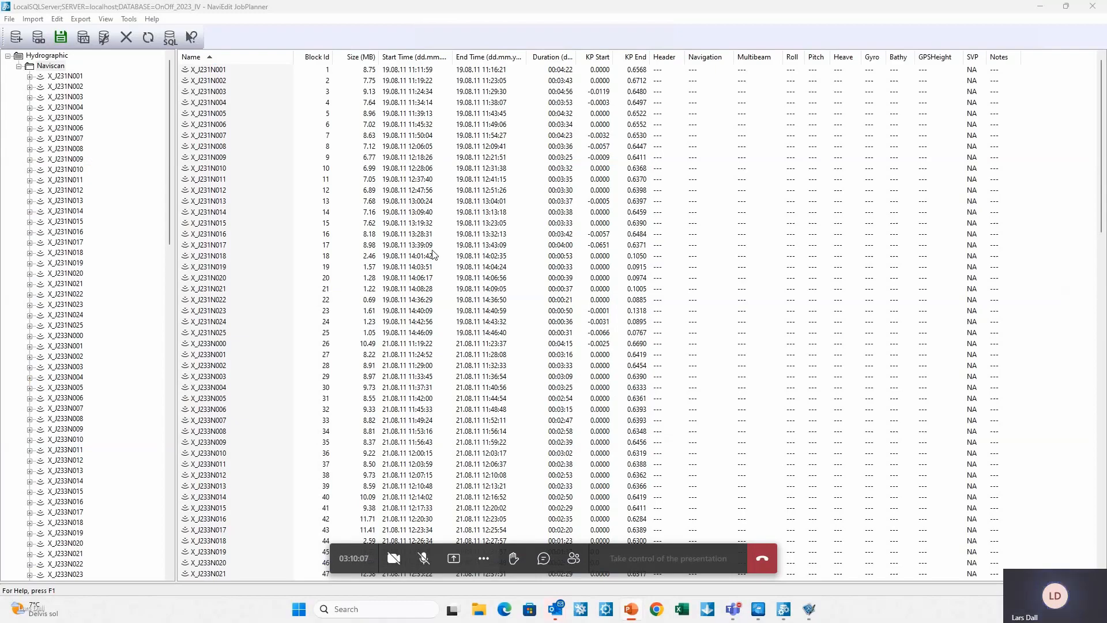
Step: Open the Header Editor for all blocks in the Naviscan folder
click(48, 66)
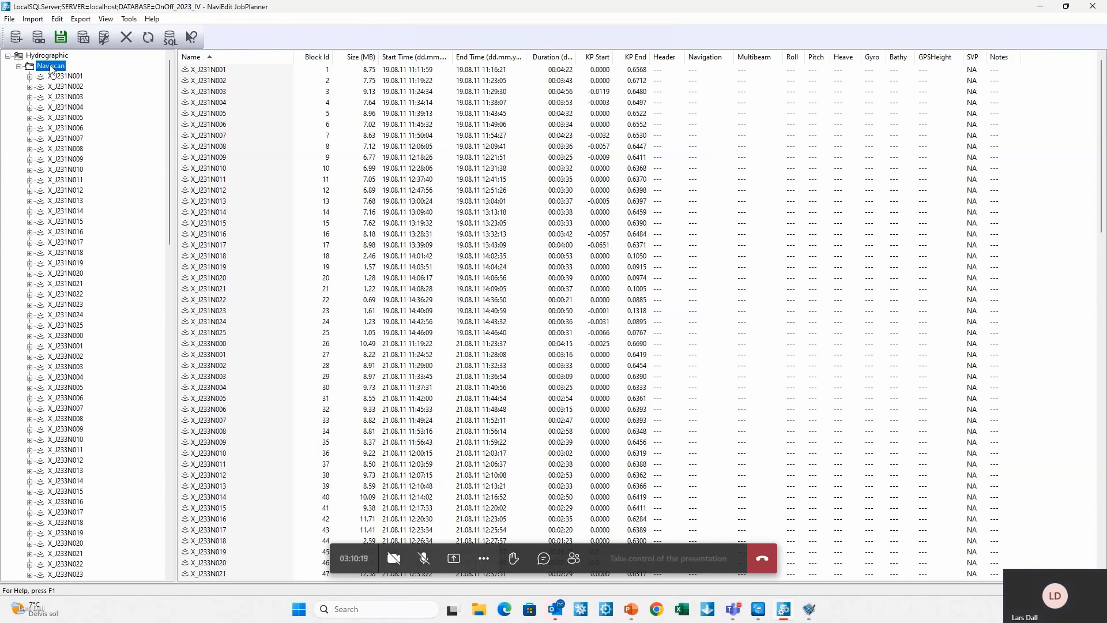
right_click(51, 70)
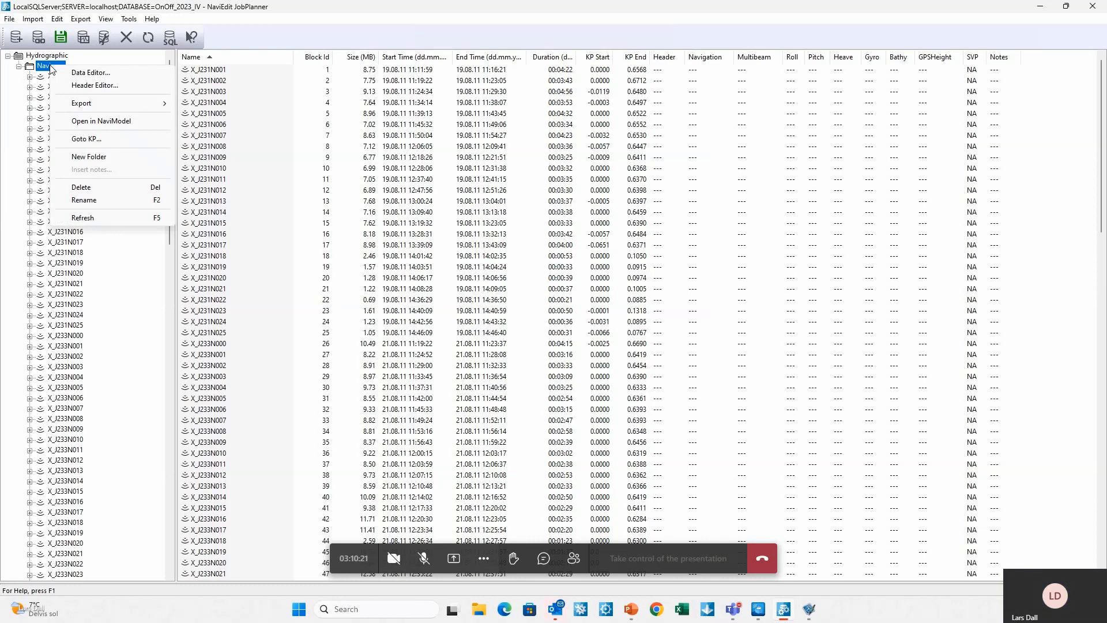
click(90, 87)
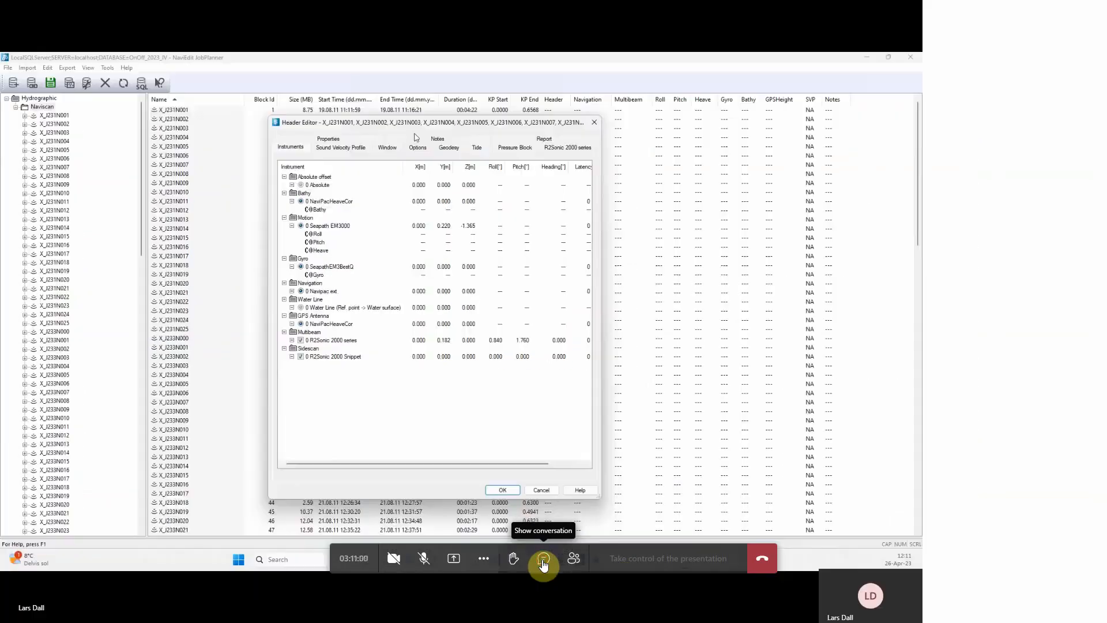
Step: Post the messages "i loaded" and "it is done" in the meeting chat and close the chat
click(544, 563)
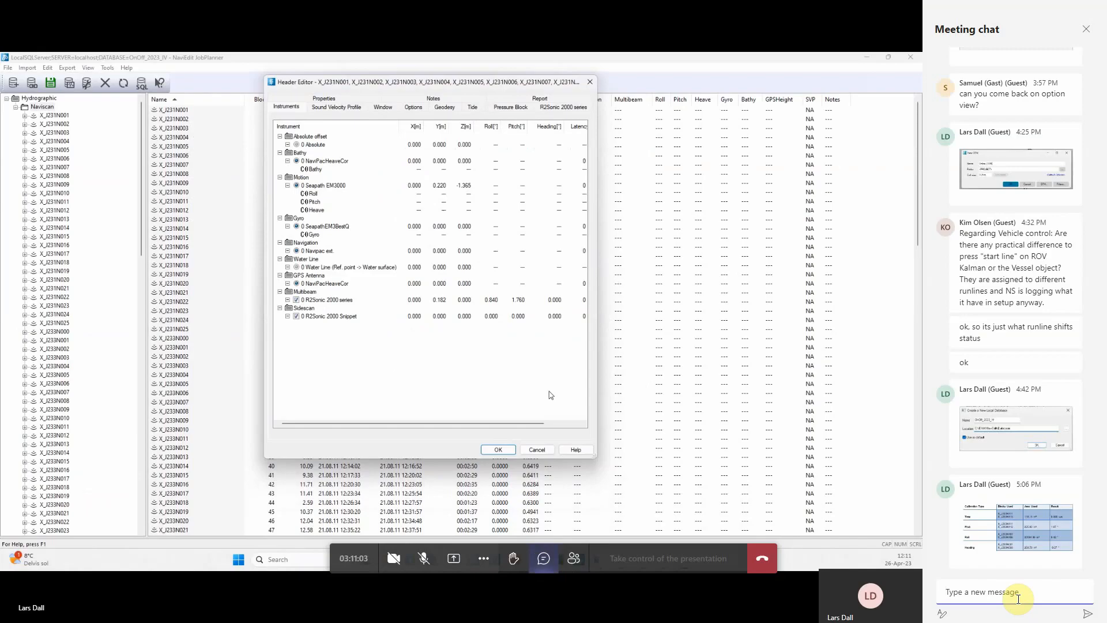
click(1018, 599)
text(i loaded)
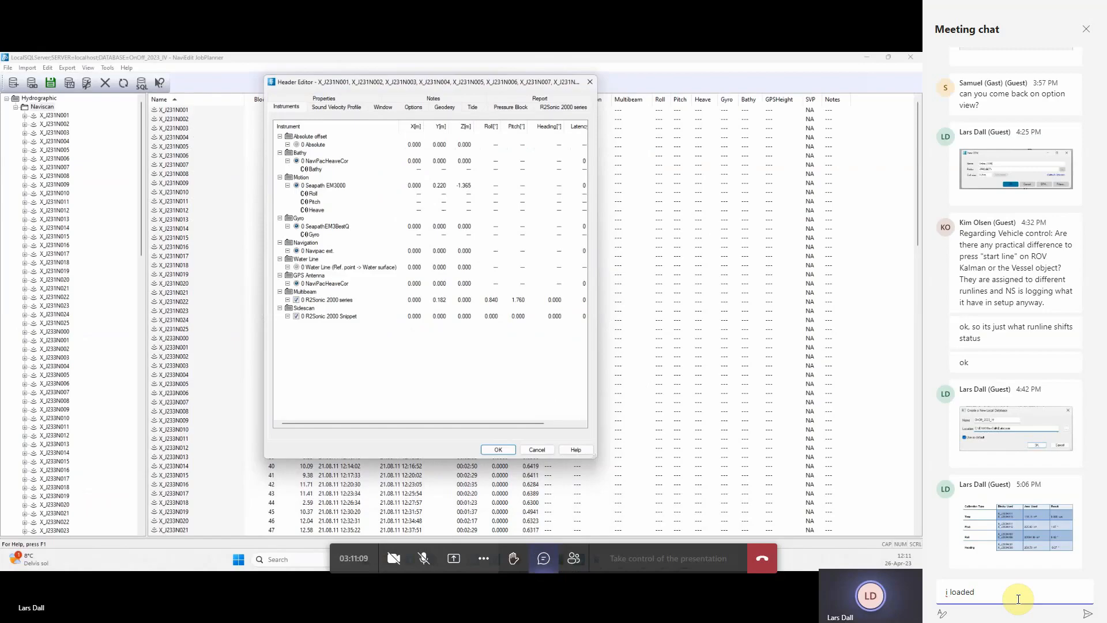
key(Return)
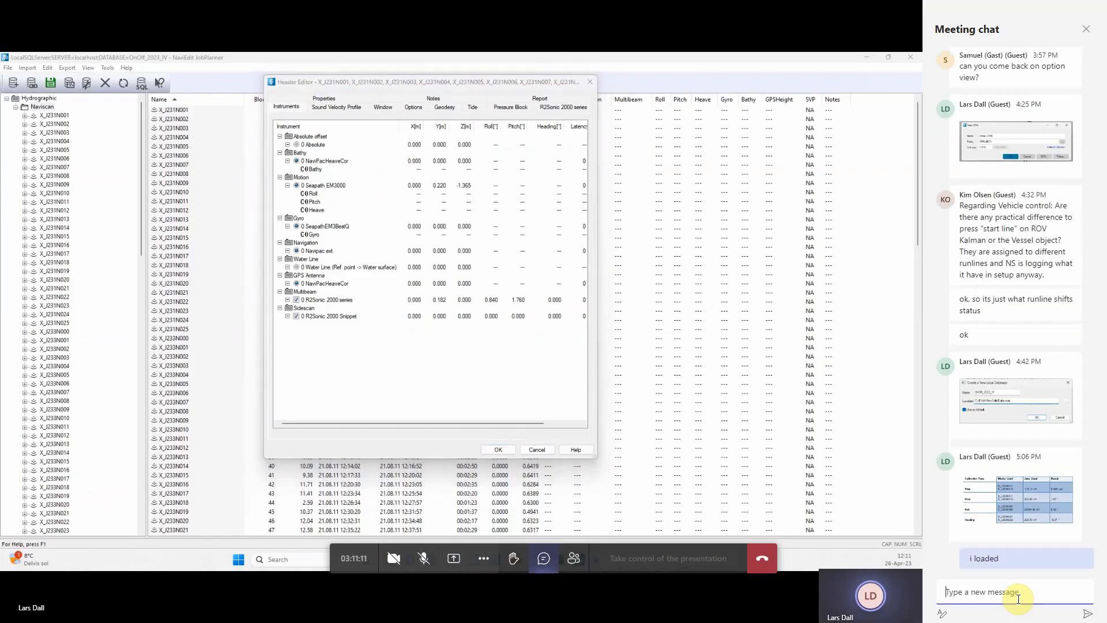
text(it)
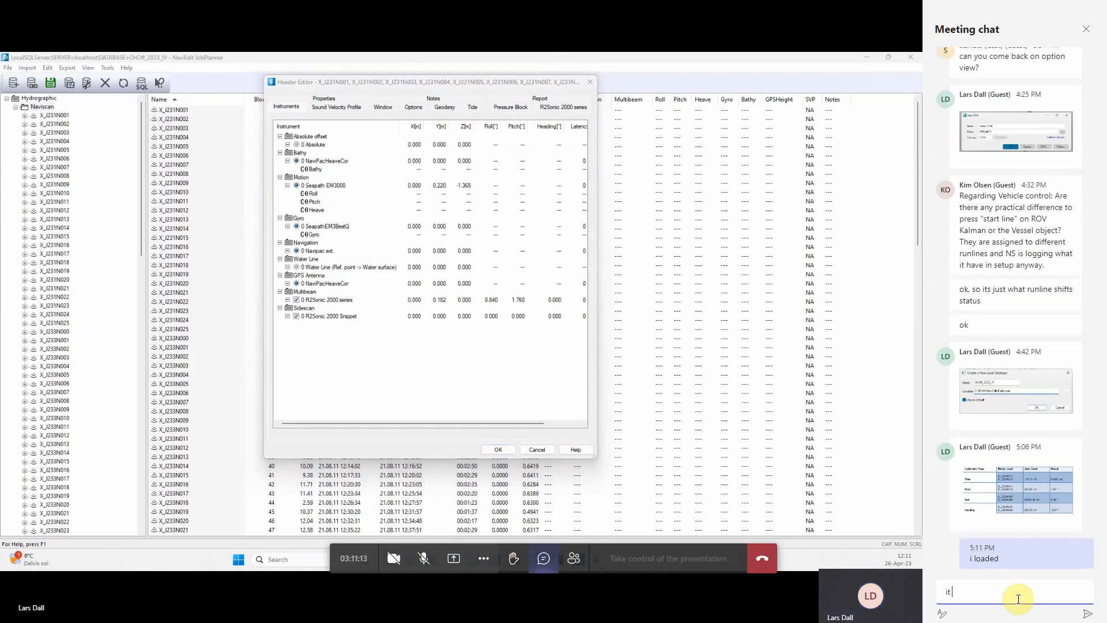
text( is done)
key(Return)
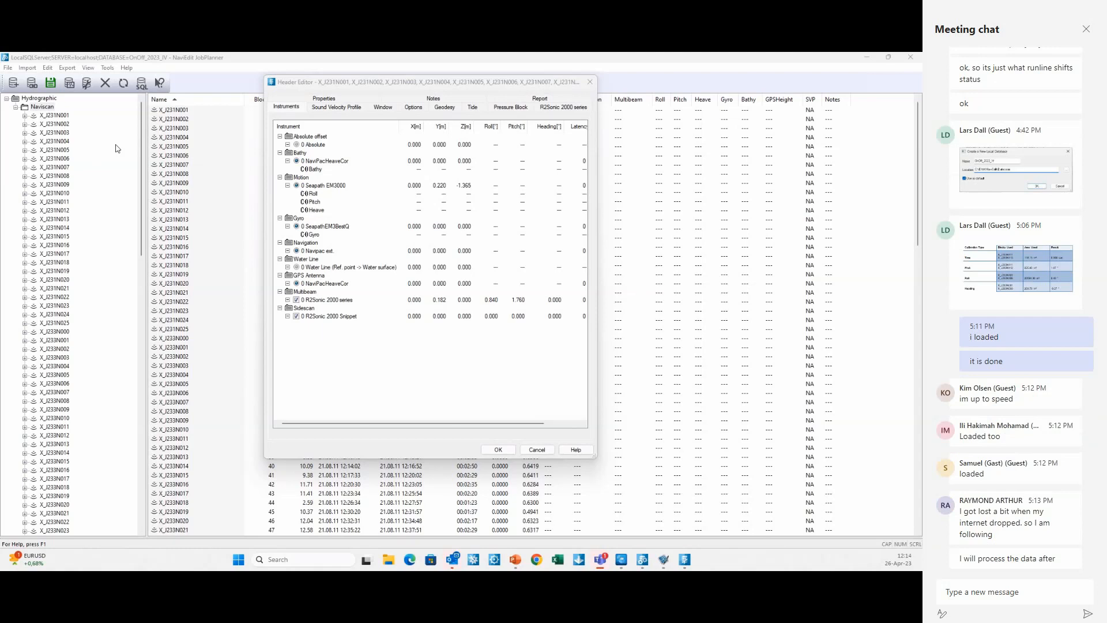
click(1084, 30)
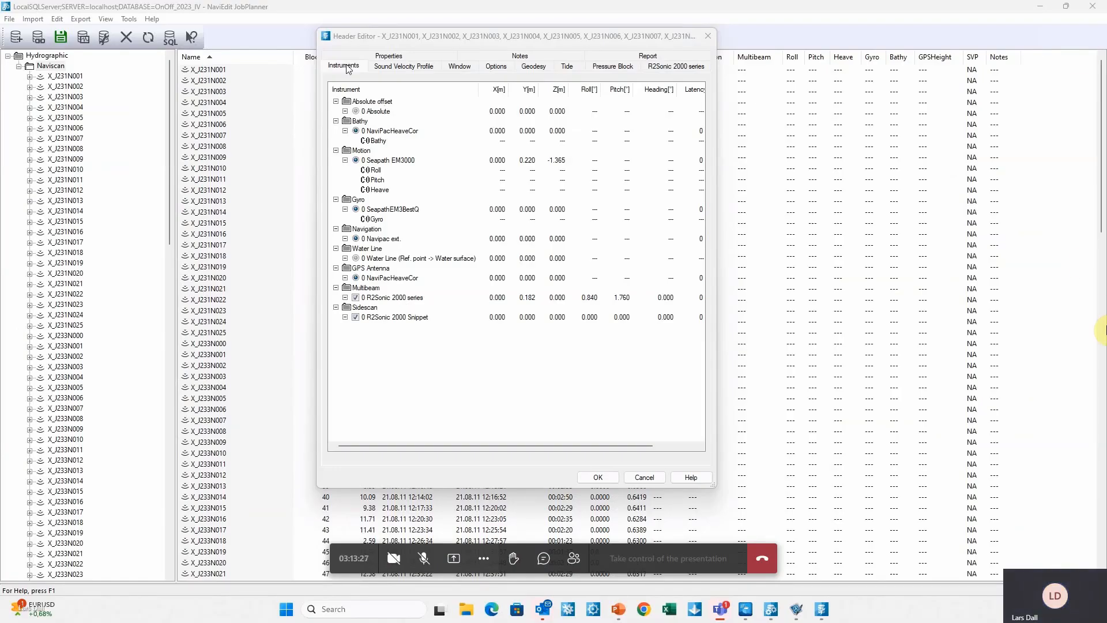
Step: Open the mount angle settings of the R2Sonic 2000 series multibeam in the Header Editor
double_click(386, 298)
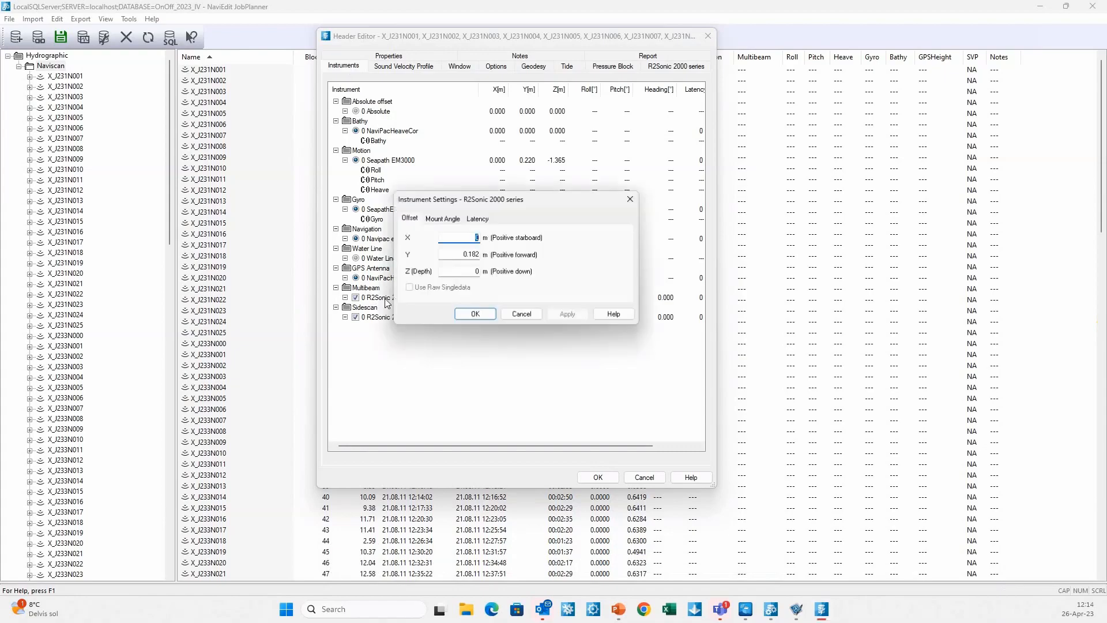
click(443, 219)
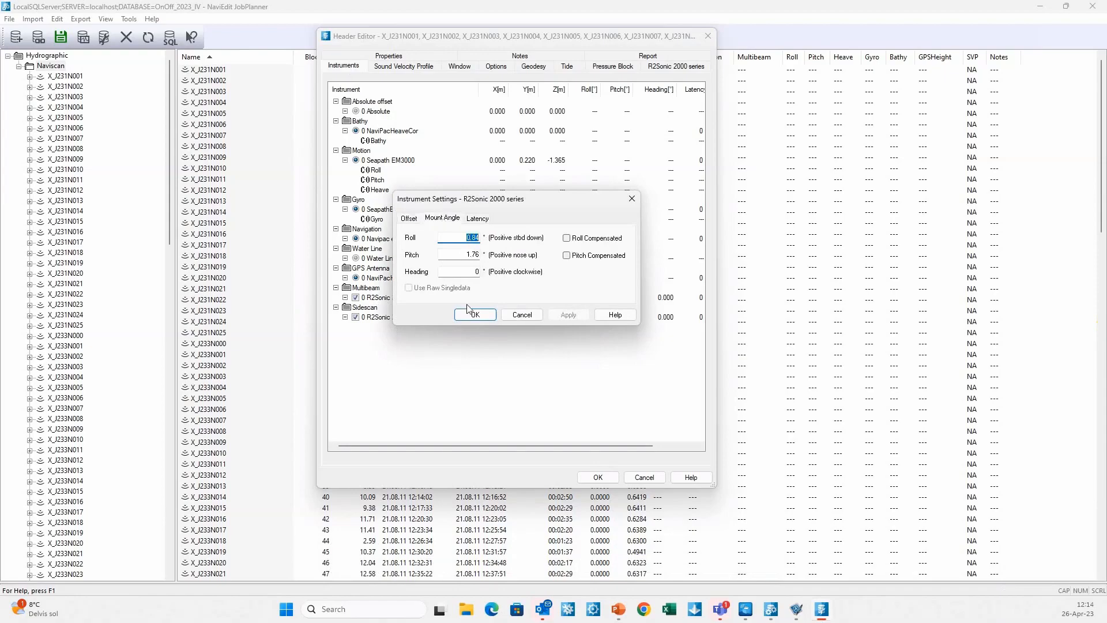
drag(532, 202, 549, 198)
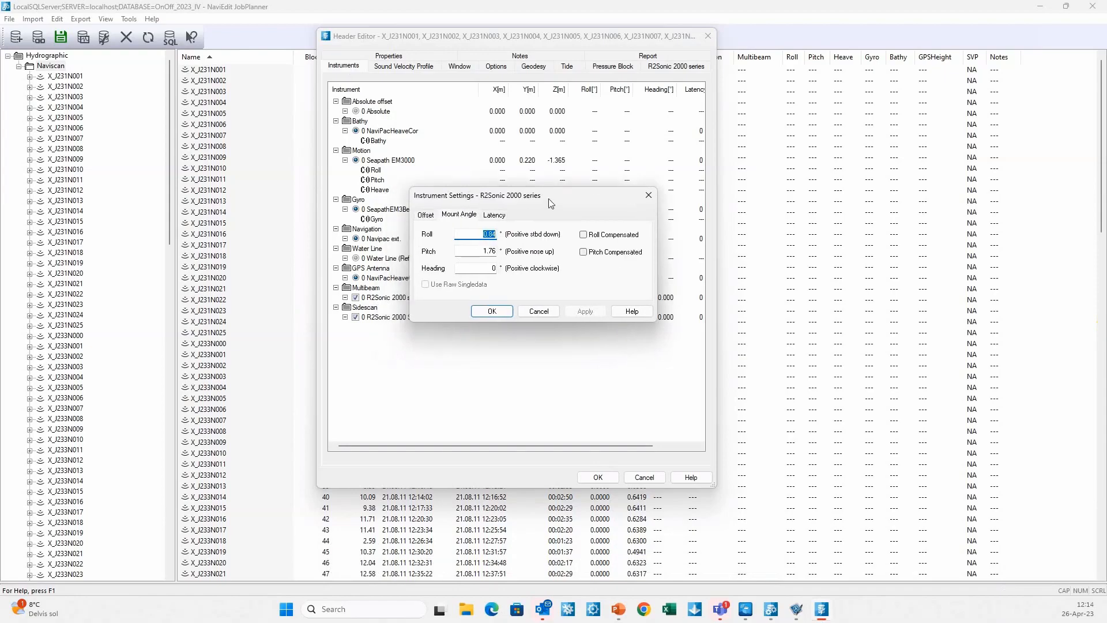
click(474, 233)
key(Delete)
key(Delete)
key(Delete)
key(Delete)
text(1.87)
Step: Set the R2Sonic 2000 series mount angles to roll 0.42°, pitch 1.87° and heading -0.27°
drag(482, 235, 523, 237)
text(.42)
drag(476, 250, 513, 251)
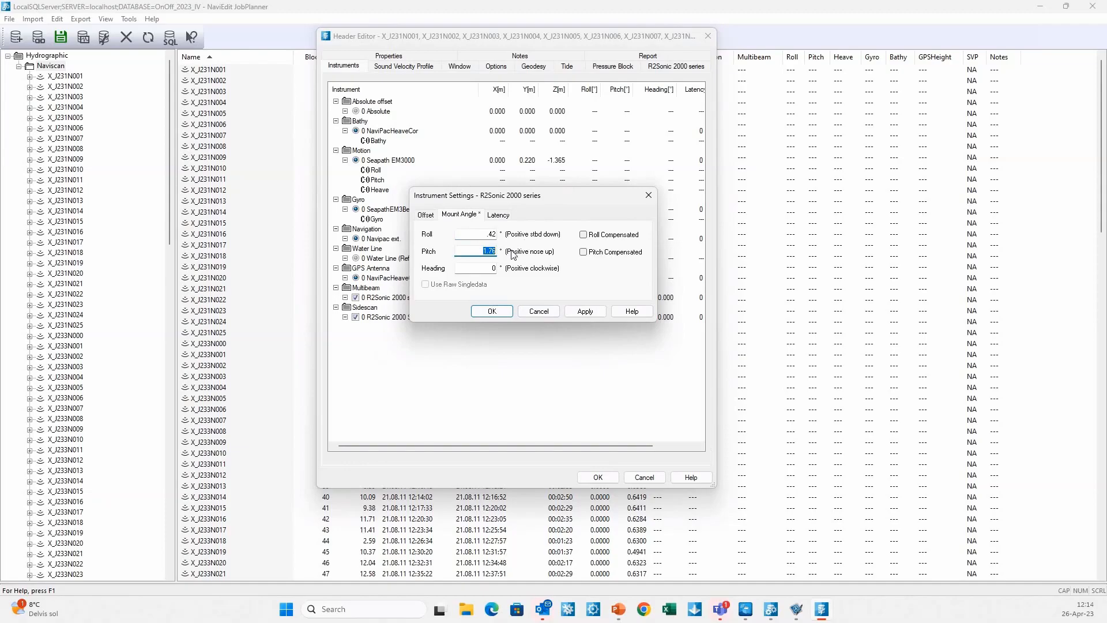
text(1.87)
key(Tab)
text(-0.27)
click(485, 234)
text(0)
Step: Capture a screenshot of the R2Sonic 2000 series Instrument Settings dialog with its mount angles
key(Print)
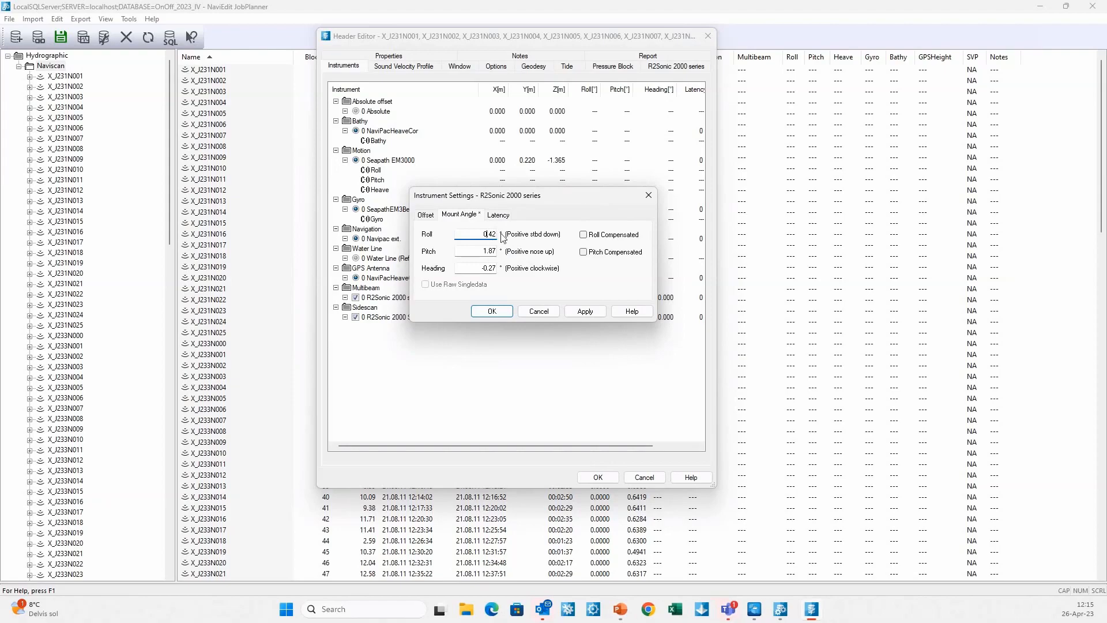
drag(408, 186, 655, 323)
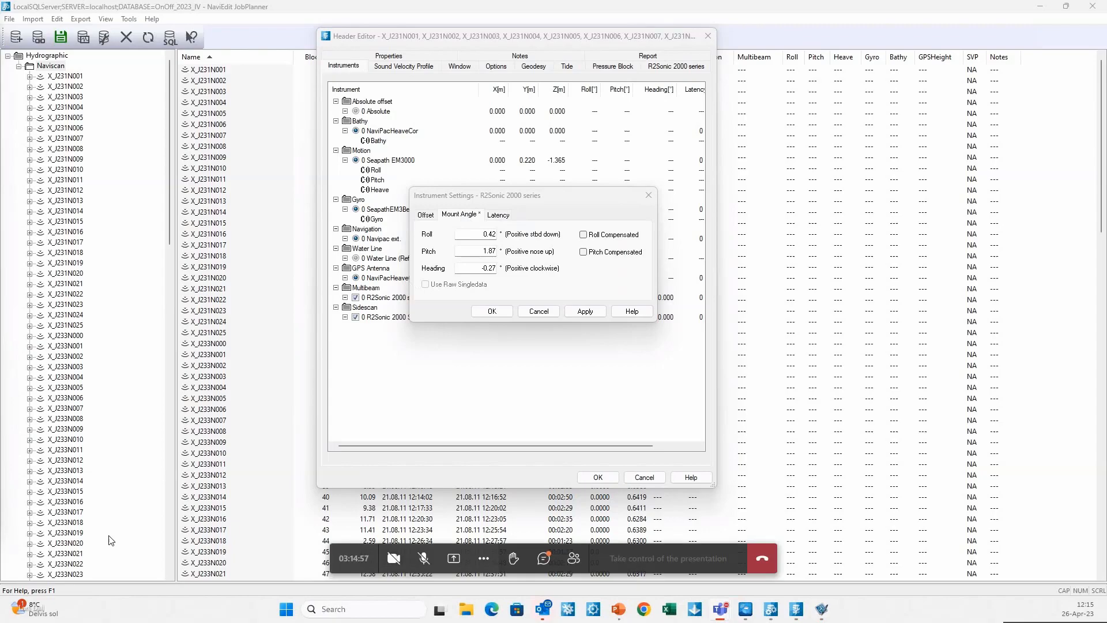
Step: Accept the mount angles and apply the Instruments page changes to all blocks of the Naviscan folder
click(491, 312)
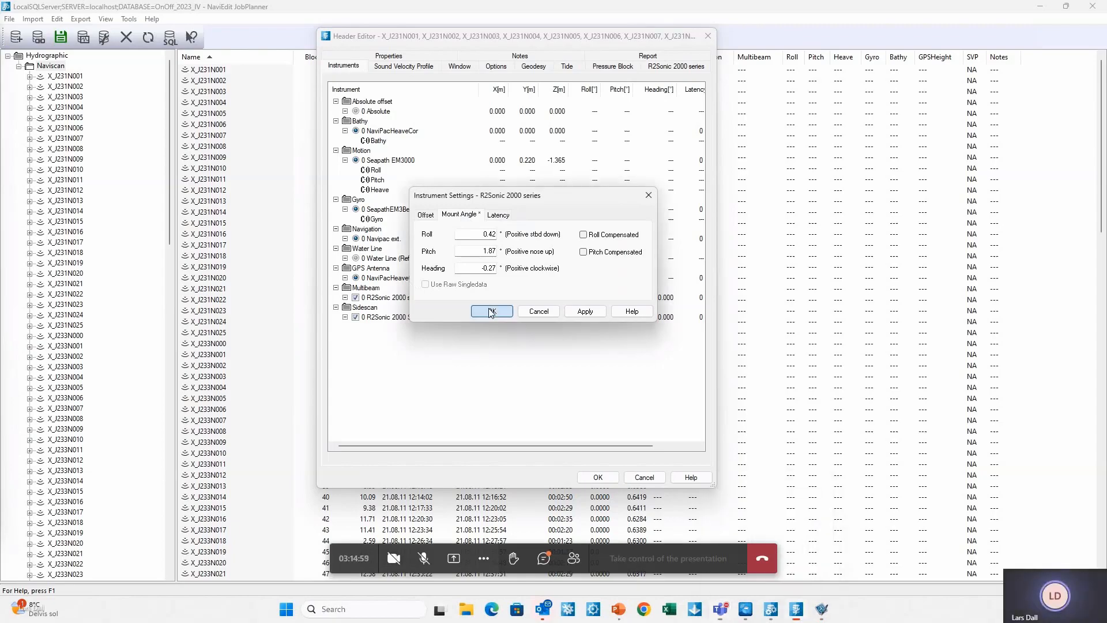
click(597, 478)
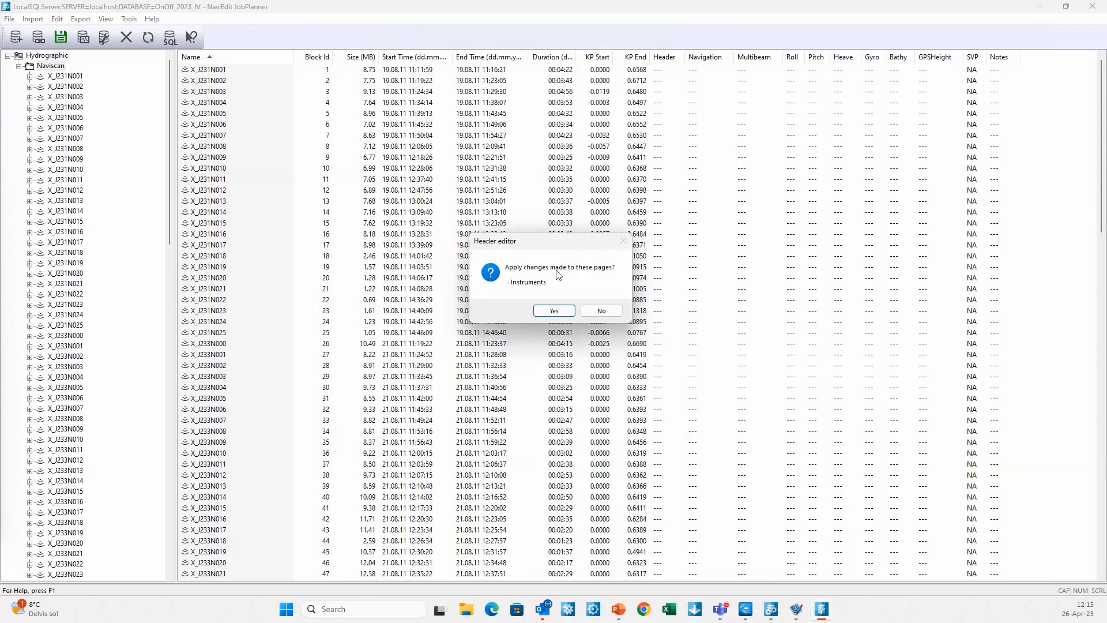
click(554, 311)
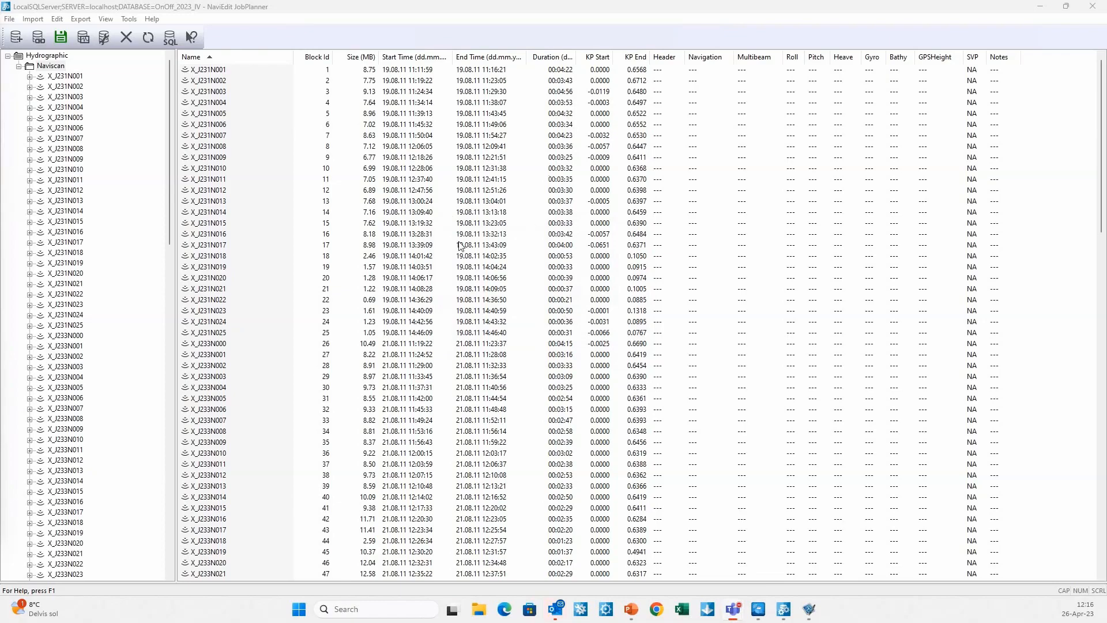
Step: Refresh the block list to check the header status of the blocks, and close the NaviEdit JobPlanner
right_click(278, 203)
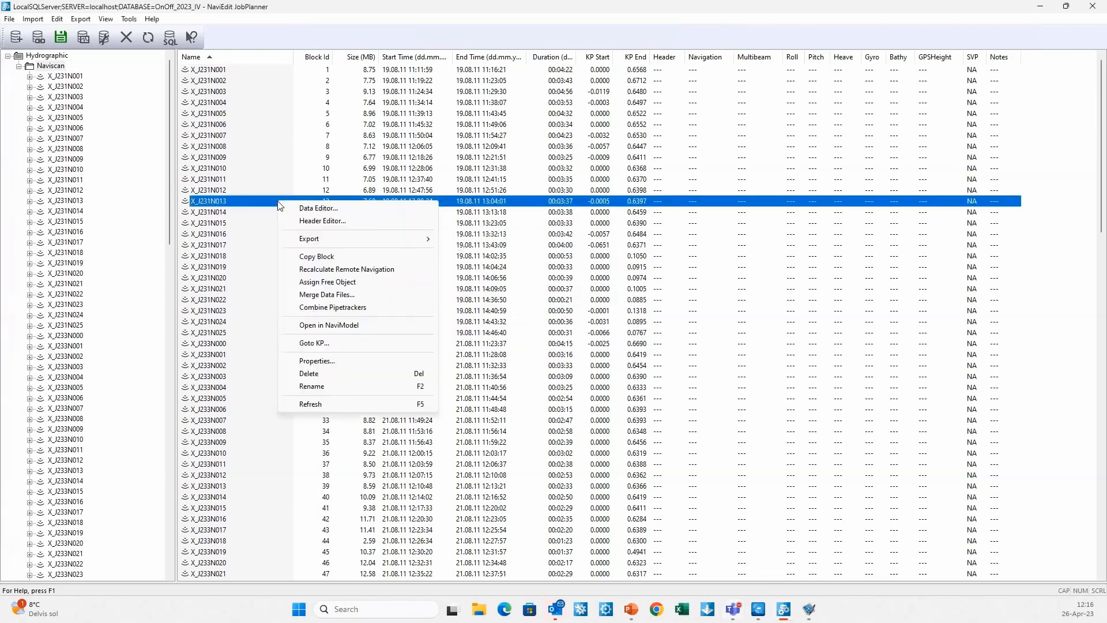
click(310, 404)
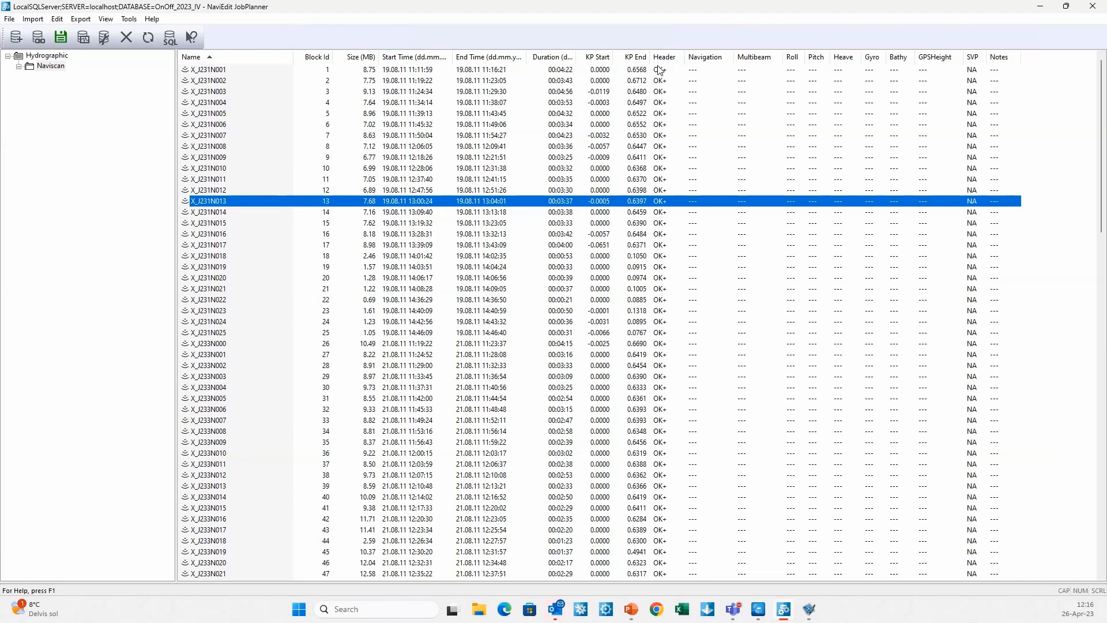
click(1095, 8)
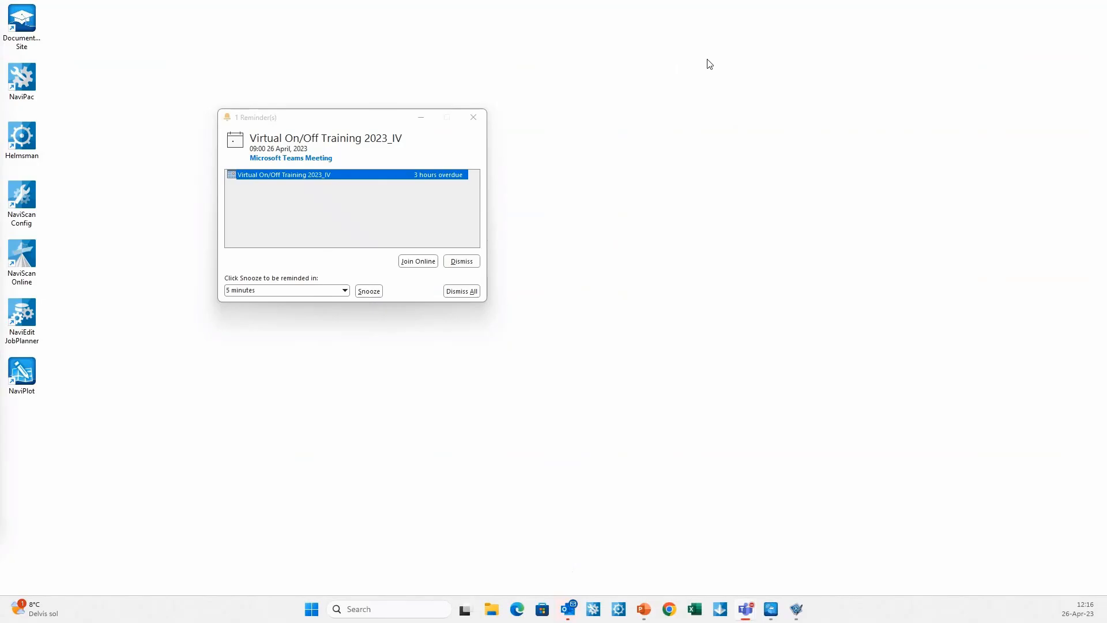
Step: Close the meeting reminder, open NaviModel Producer, and start a new project named Cleaning
click(473, 117)
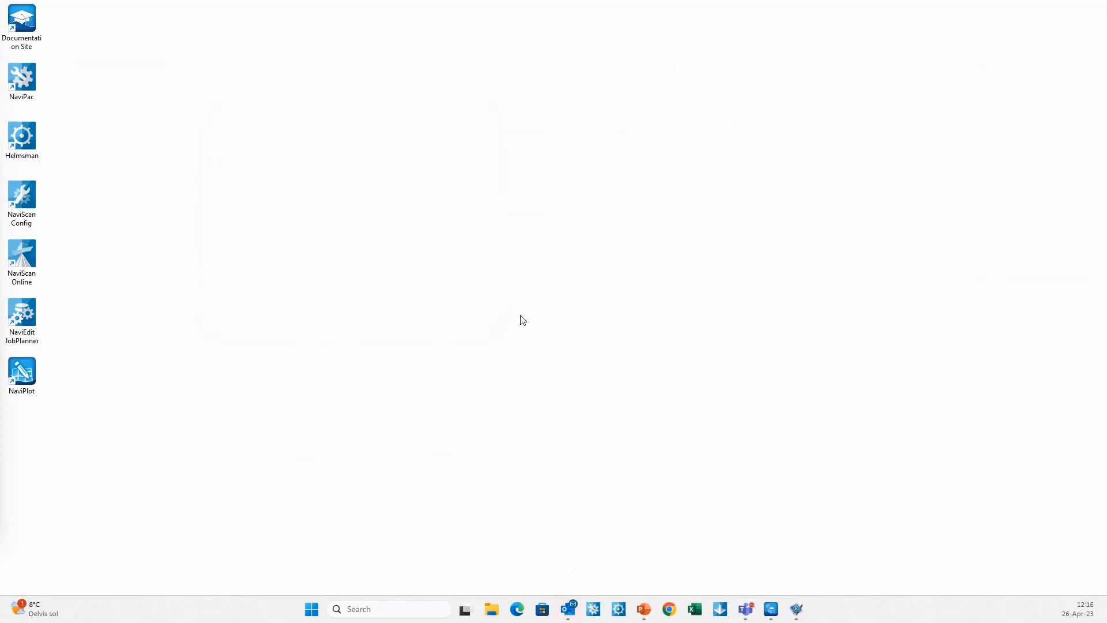
click(723, 609)
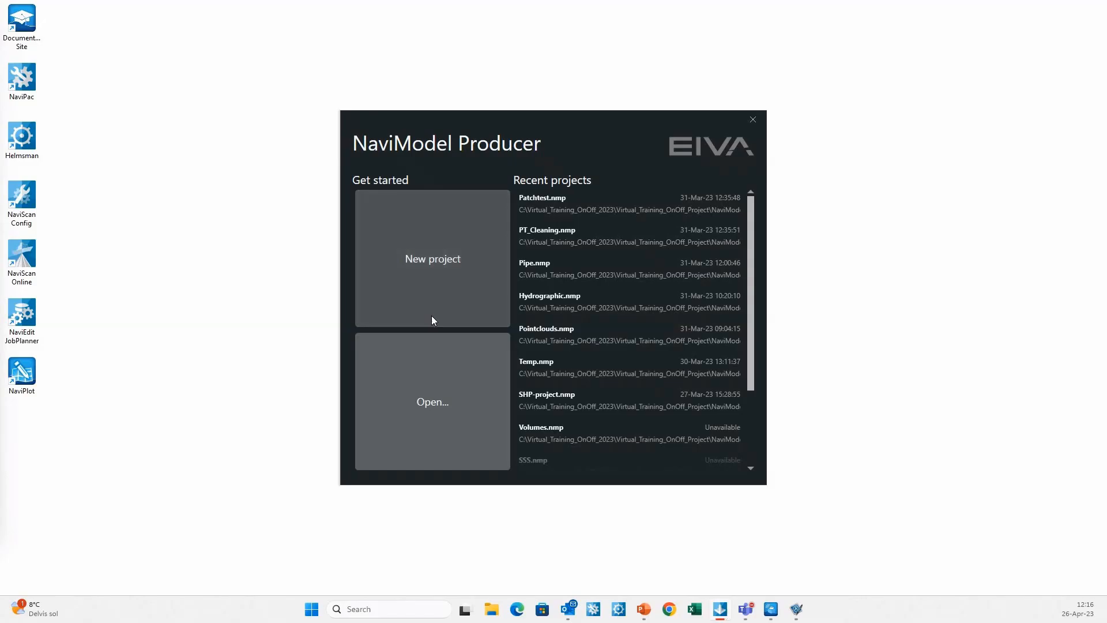
click(435, 267)
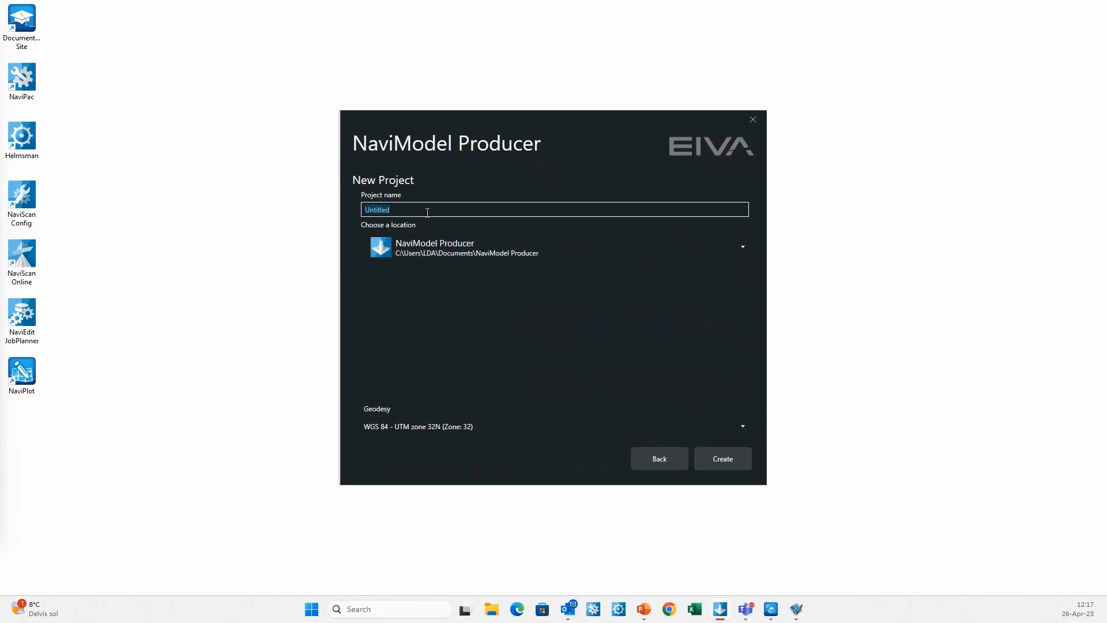
text(d)
text(lea)
text(ning)
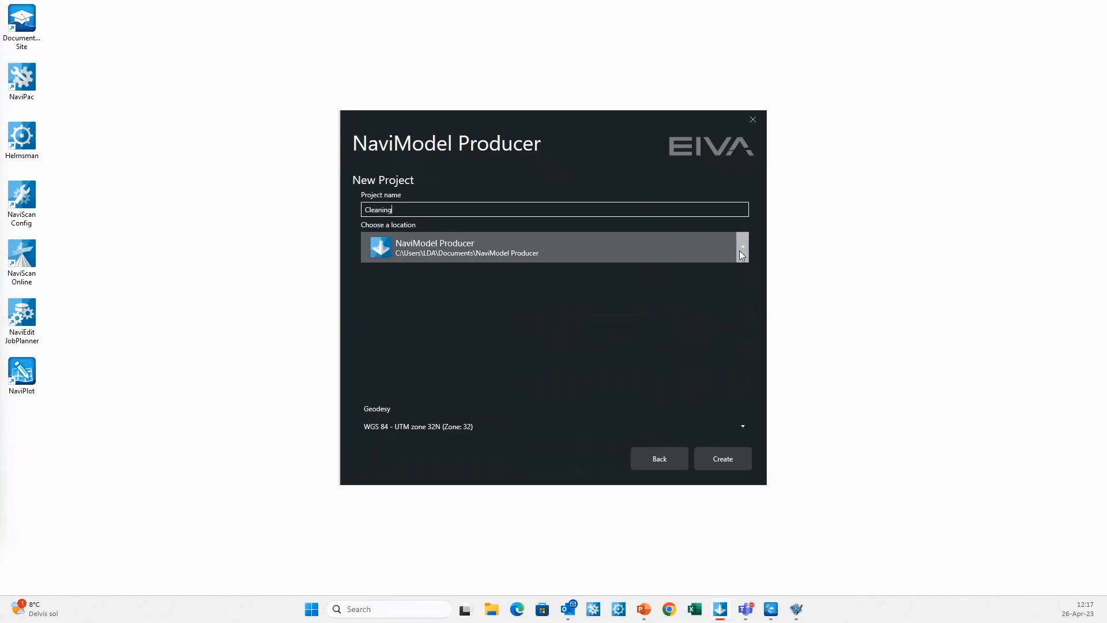
Step: Create the project in the NaviModel folder of Virtual_Training_OnOff_Project_III, and narrow the Project Tree and Properties panels
click(742, 251)
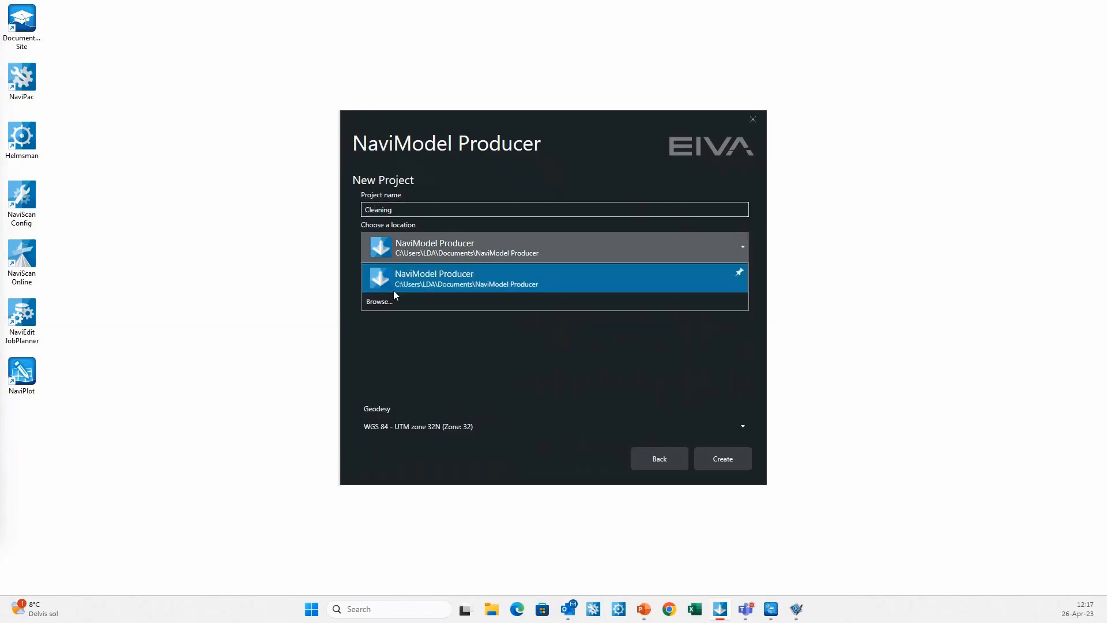
click(380, 302)
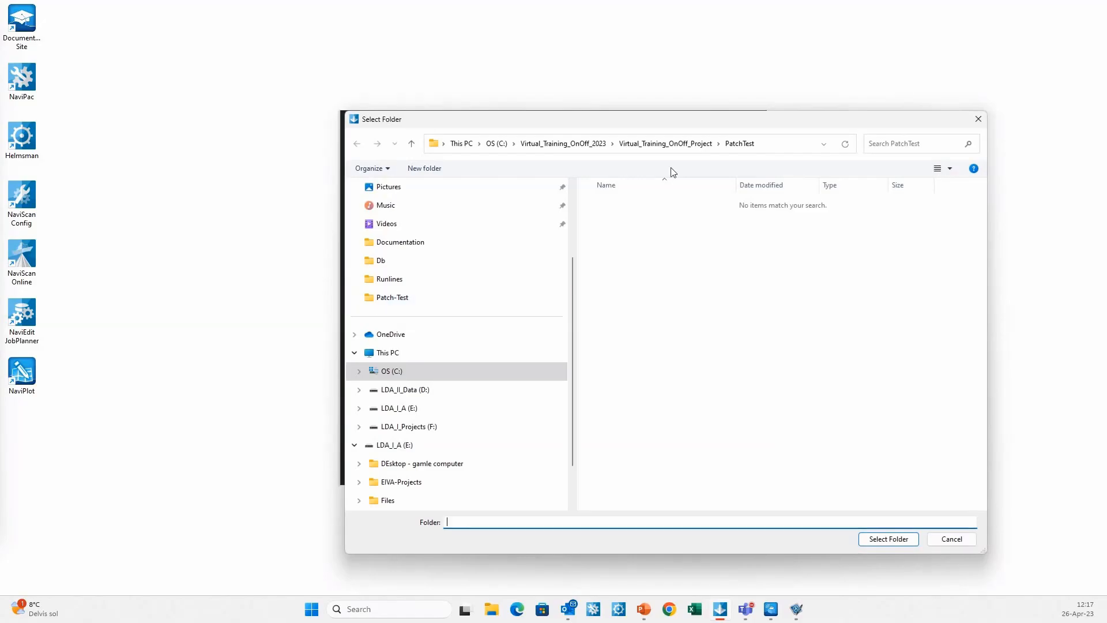
click(565, 144)
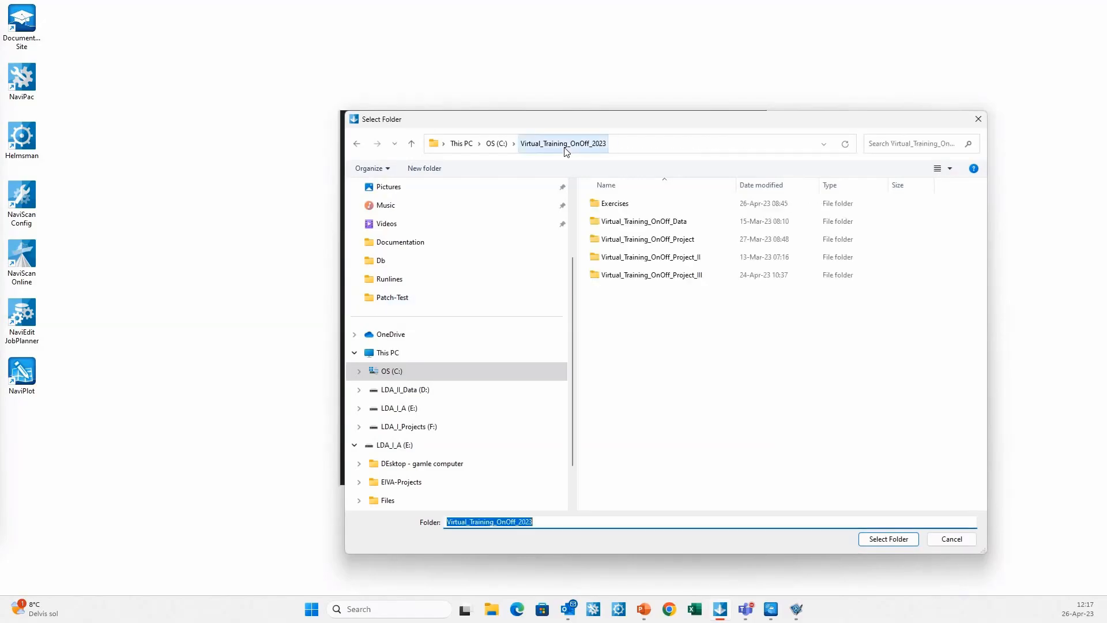
double_click(662, 277)
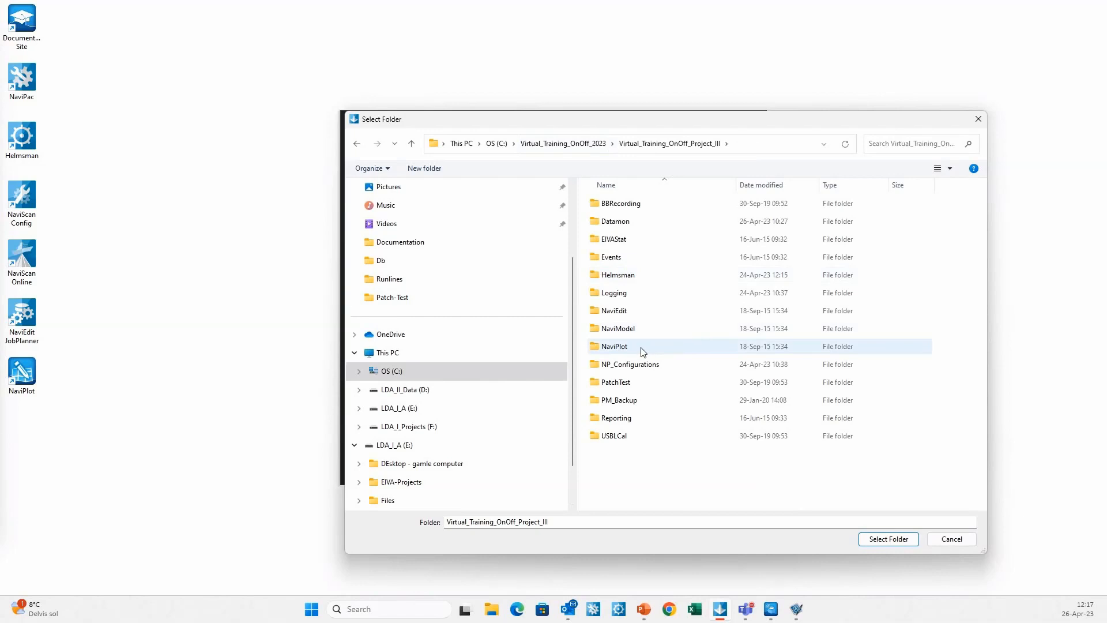
click(628, 328)
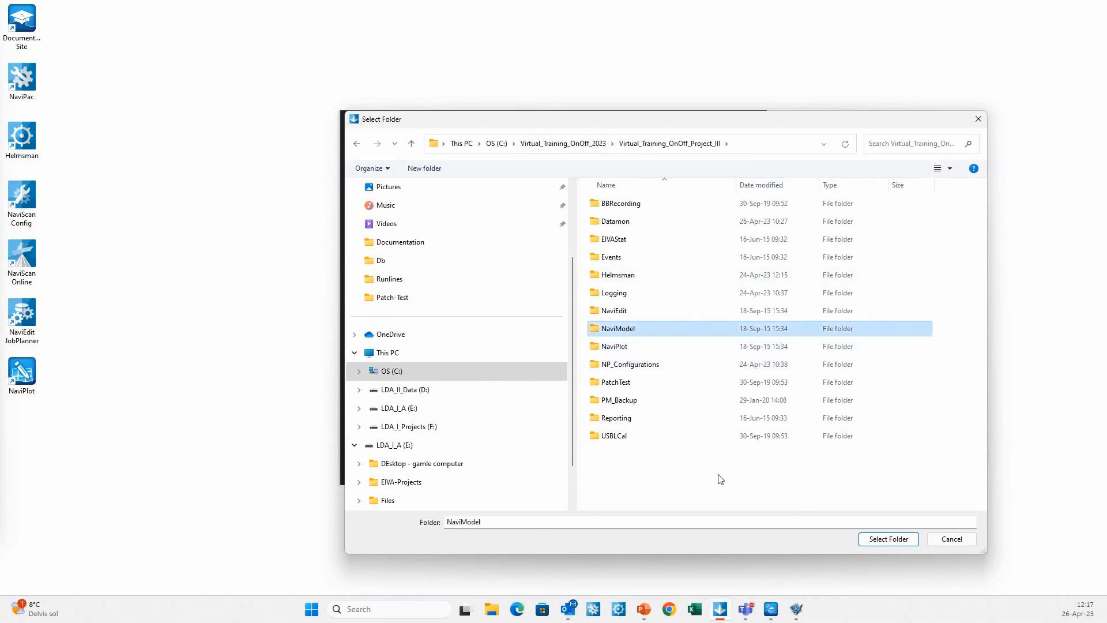
click(889, 540)
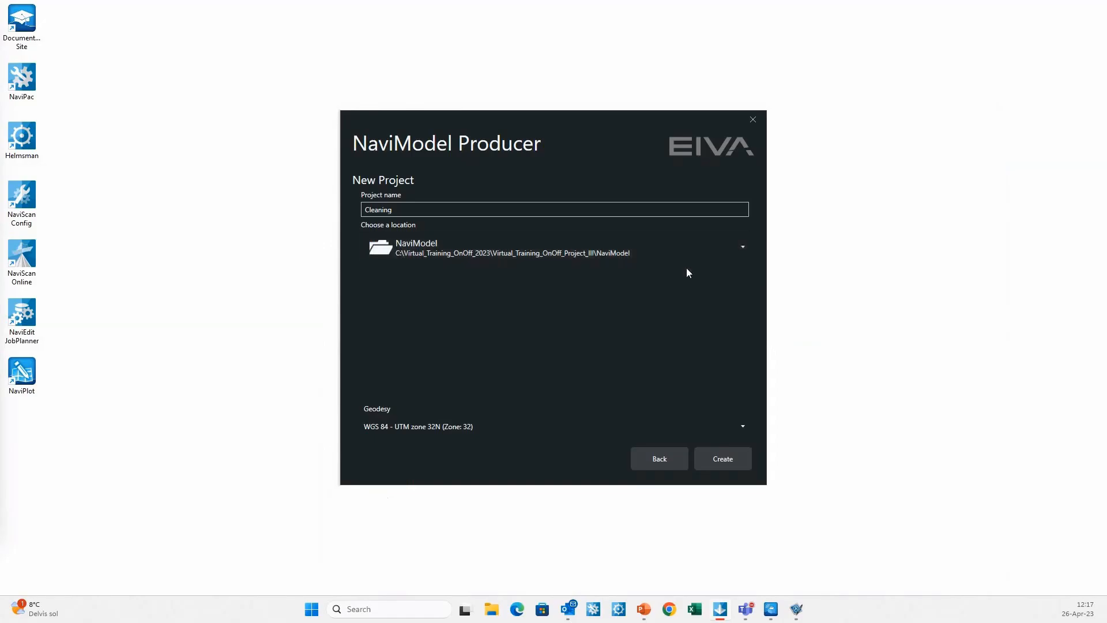
click(724, 462)
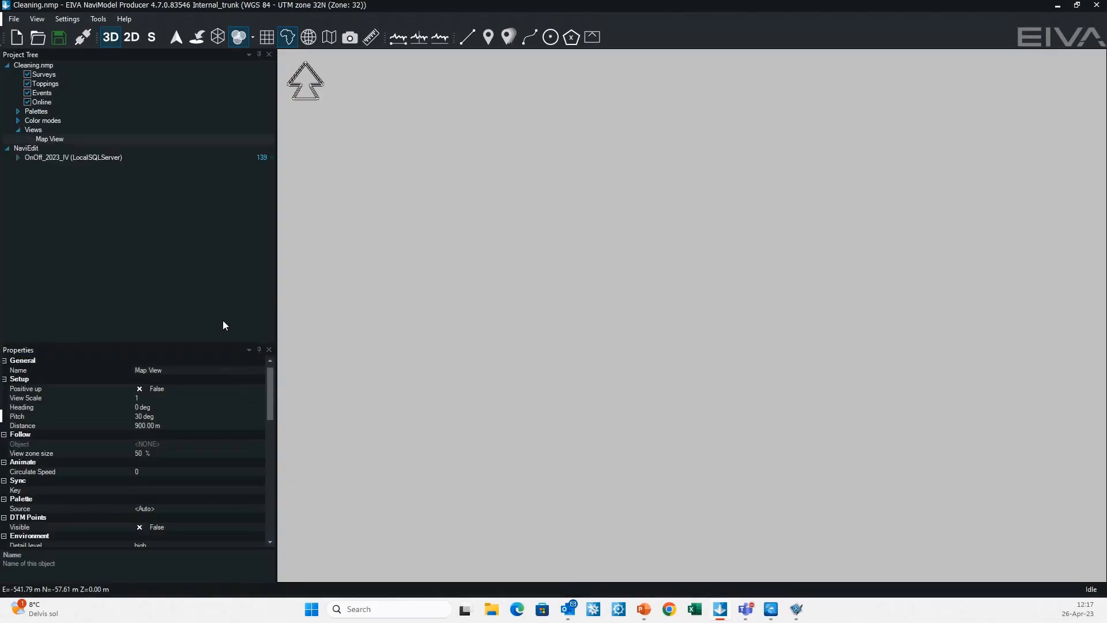
drag(275, 272, 214, 272)
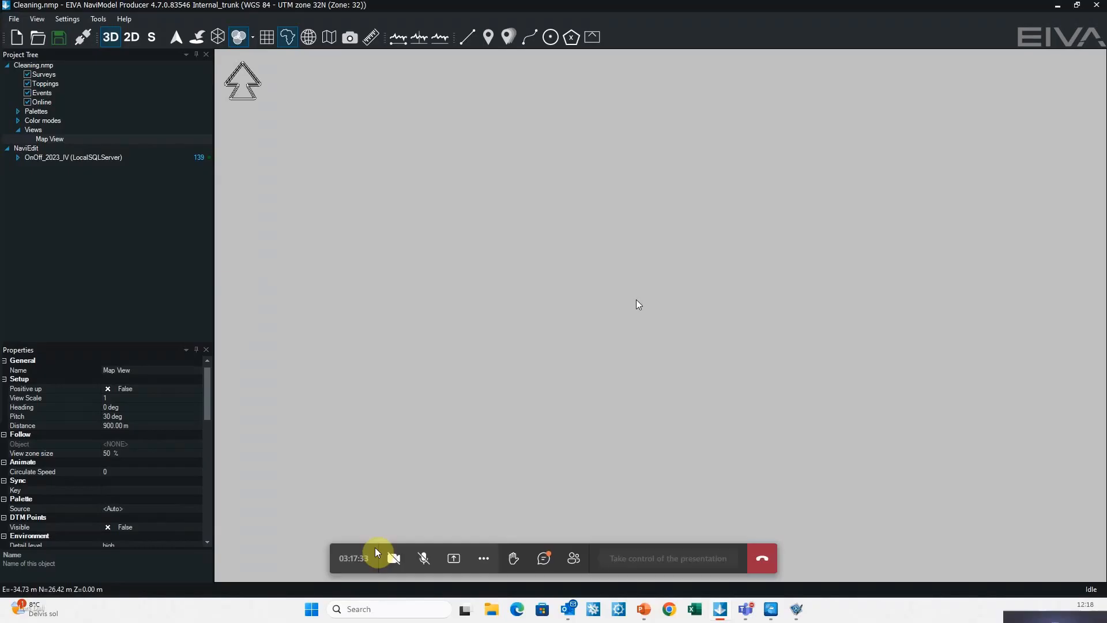
click(546, 560)
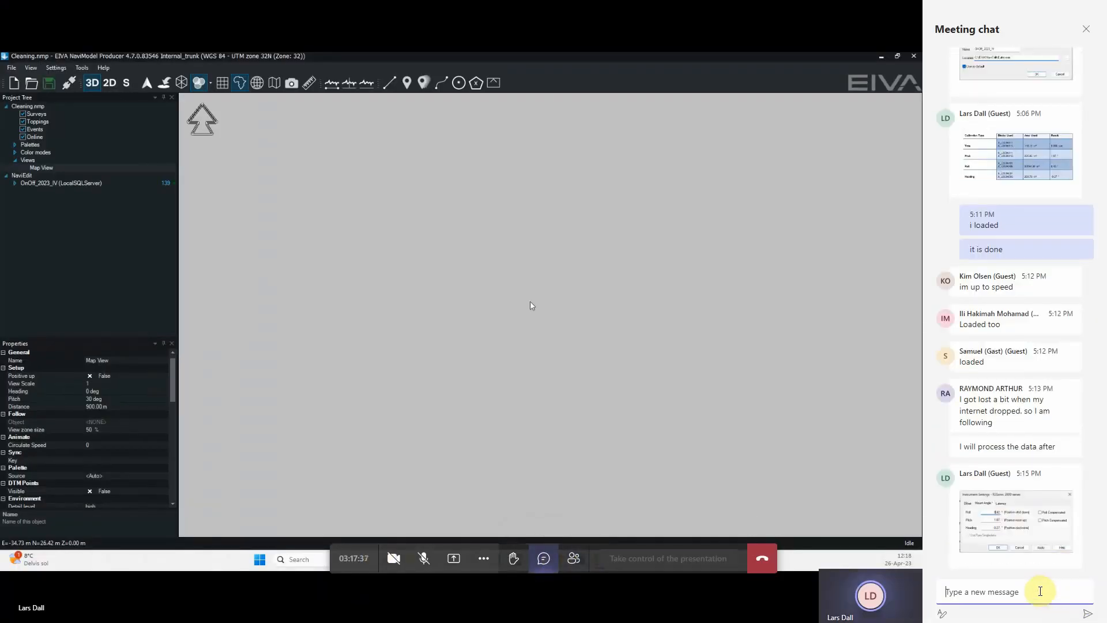
text(how can o)
key(BackSpace)
key(BackSpace)
text(i)
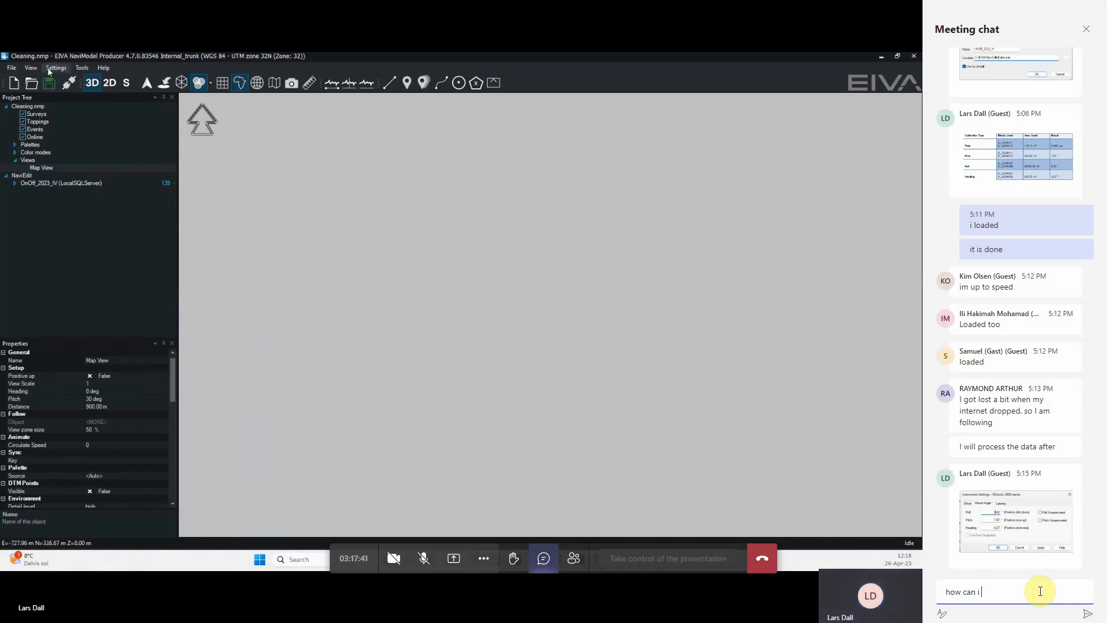
text( change to li)
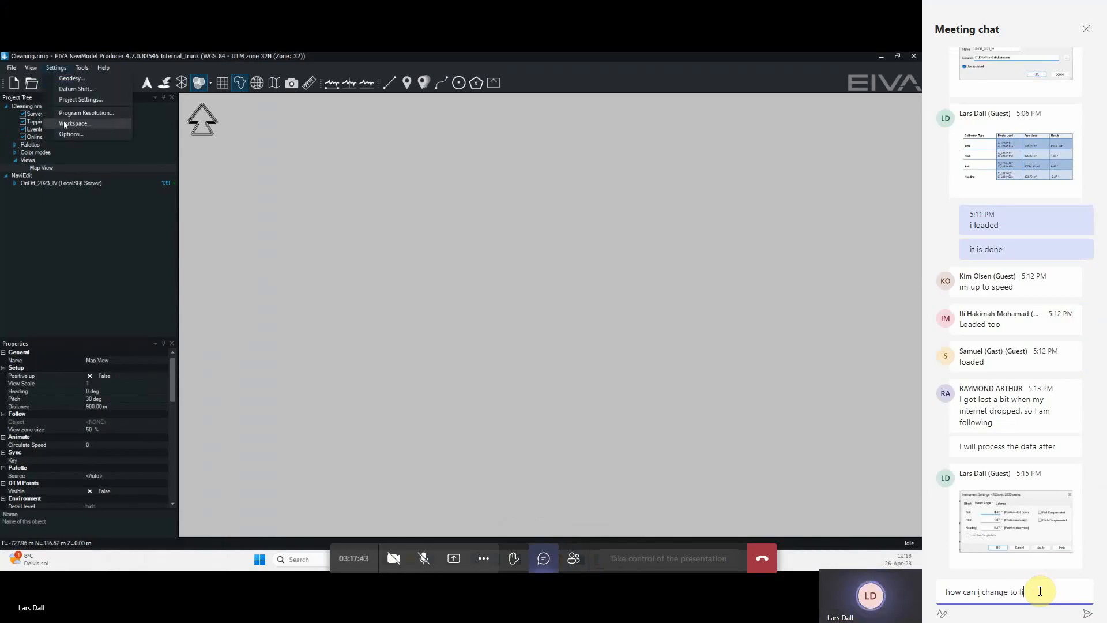
text(ght)
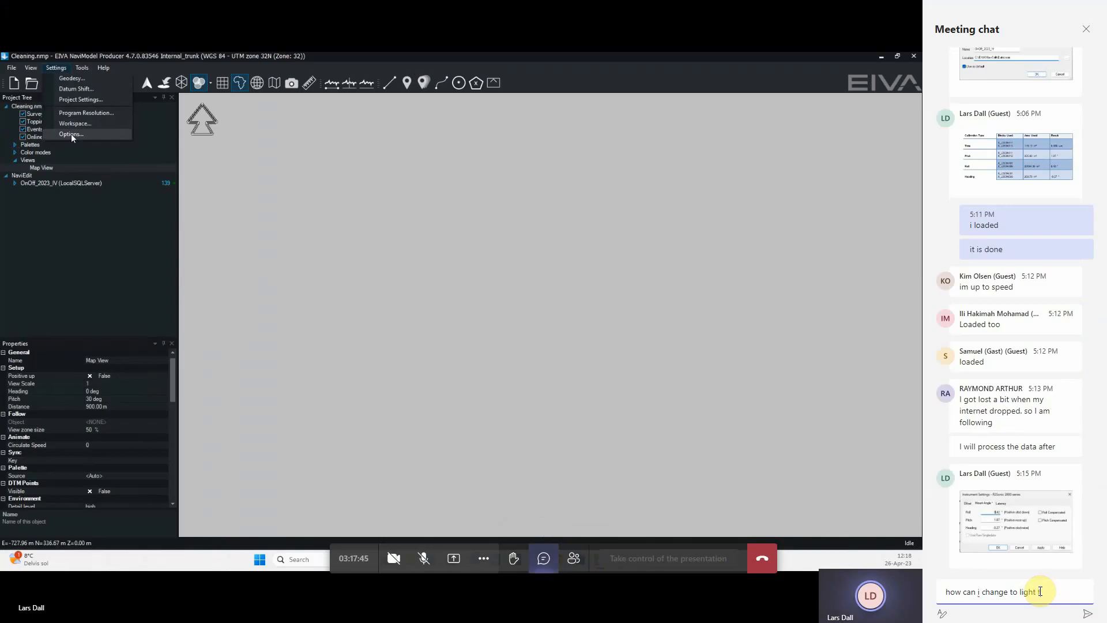
text( from dar)
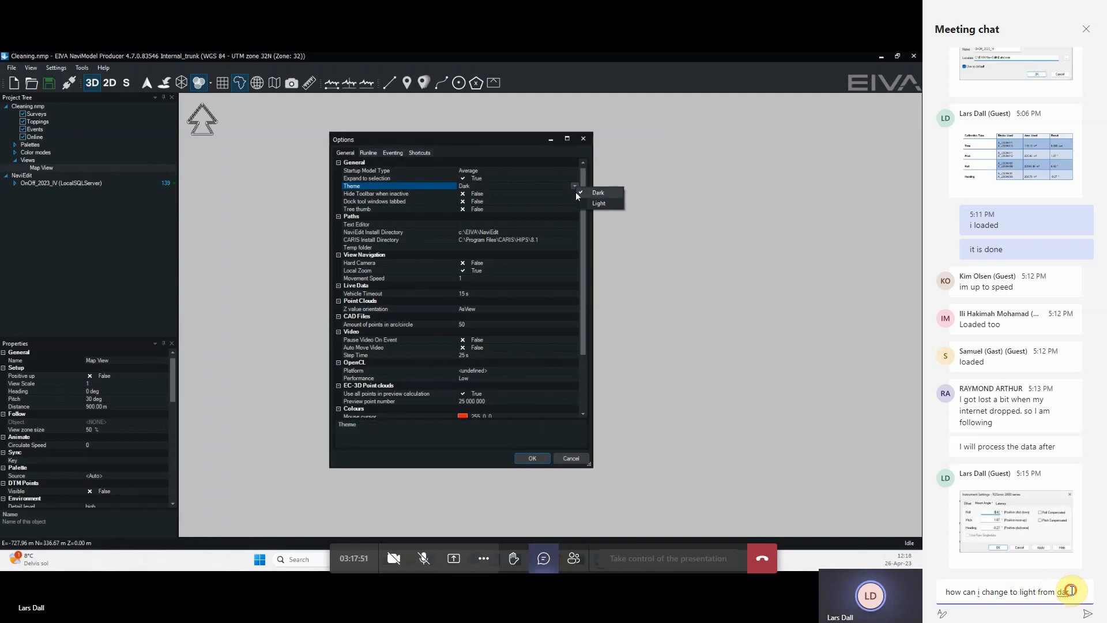
drag(1068, 586, 942, 598)
key(BackSpace)
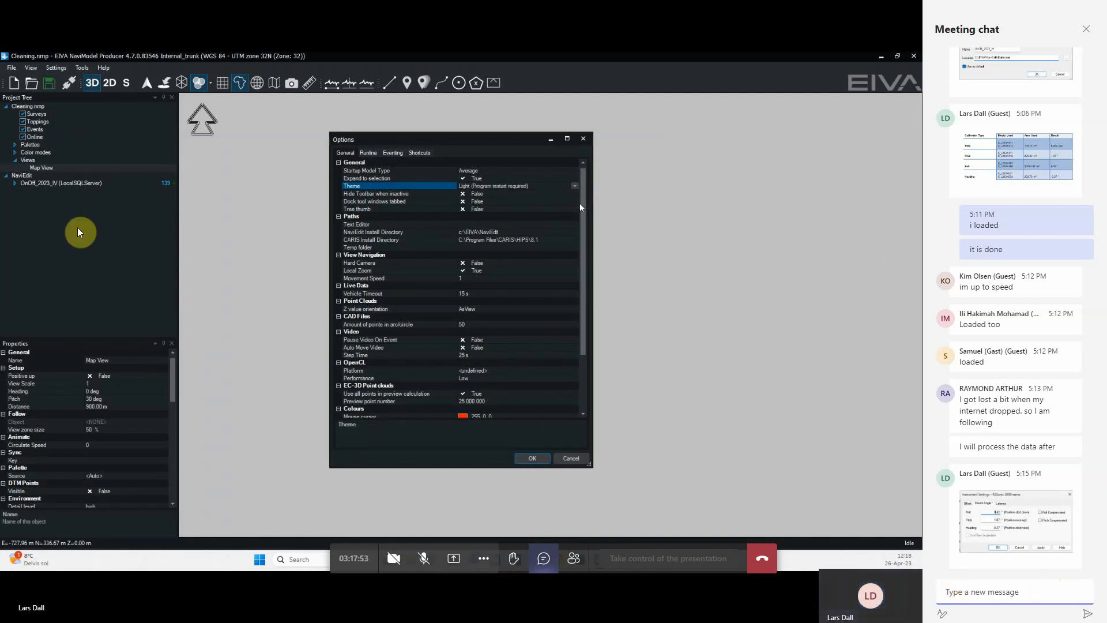
click(1086, 29)
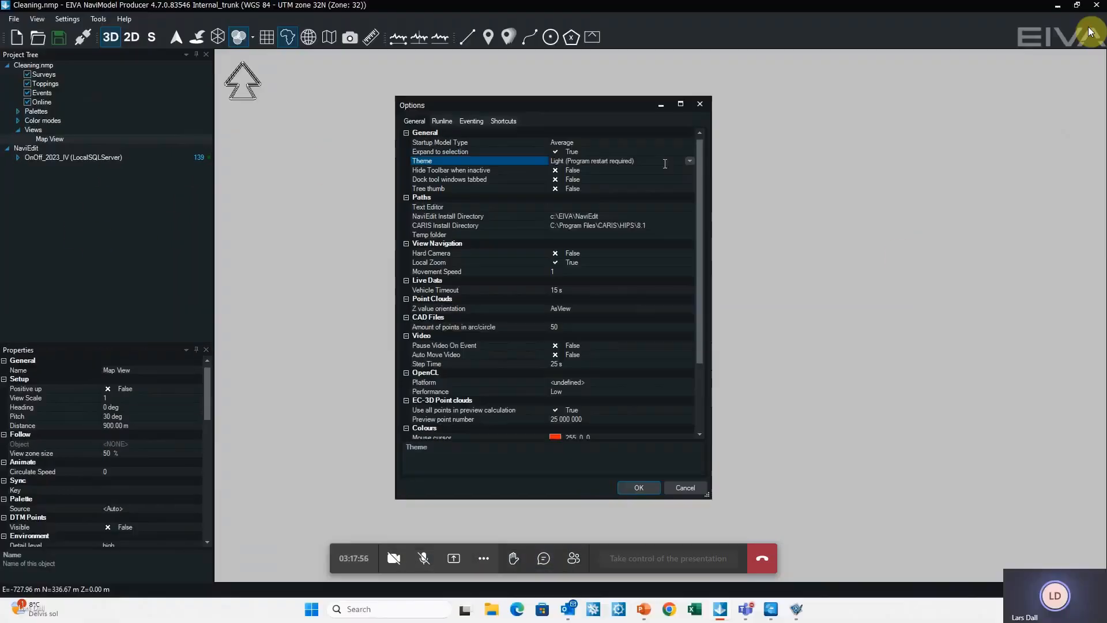
Step: Accept the Light theme option, restart NaviModel Producer with the Cleaning.nmp project, and narrow the Project Tree and Properties panels
click(639, 488)
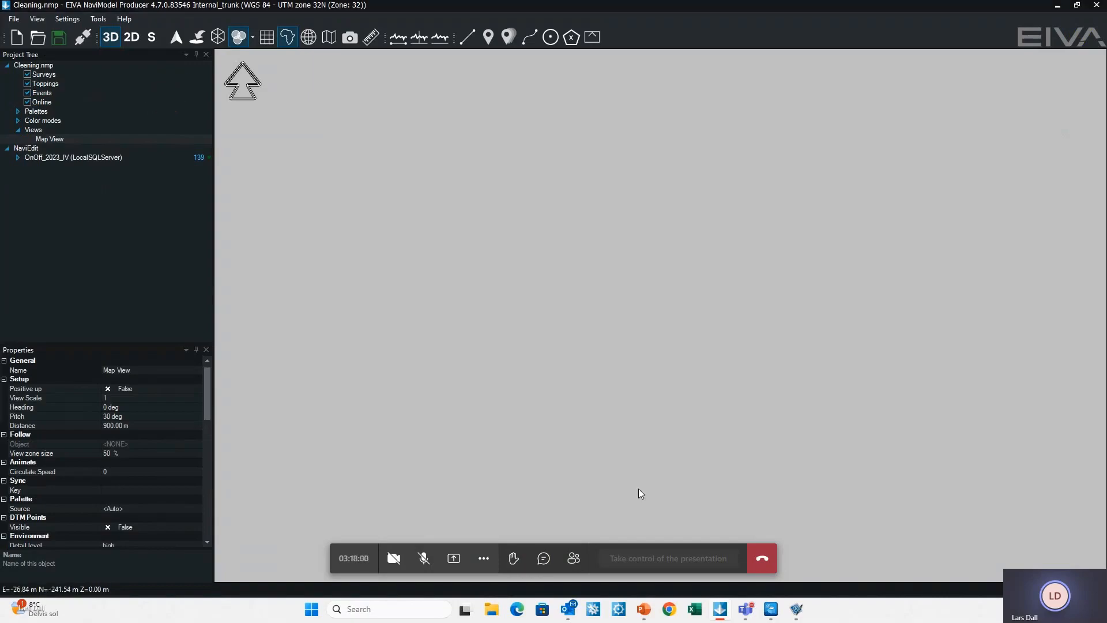
click(1097, 11)
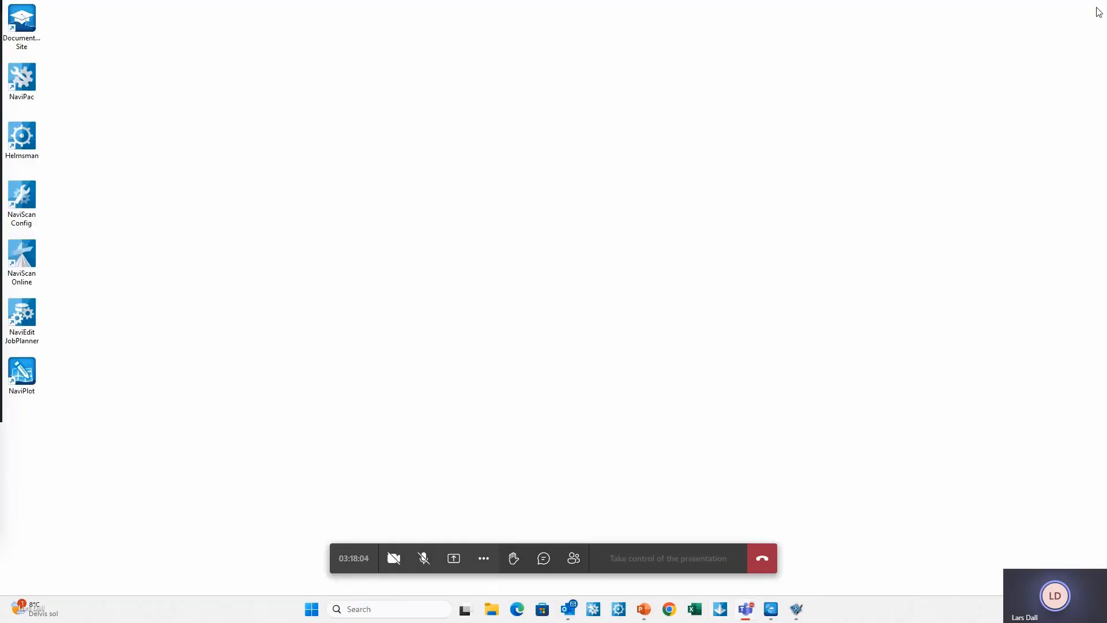
click(720, 610)
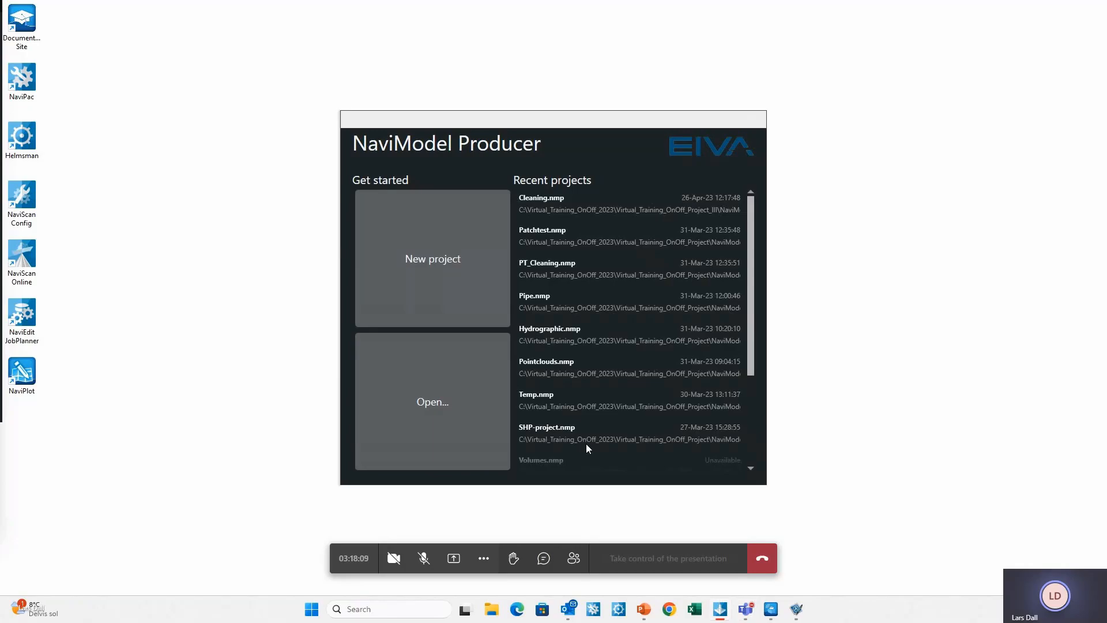
click(561, 205)
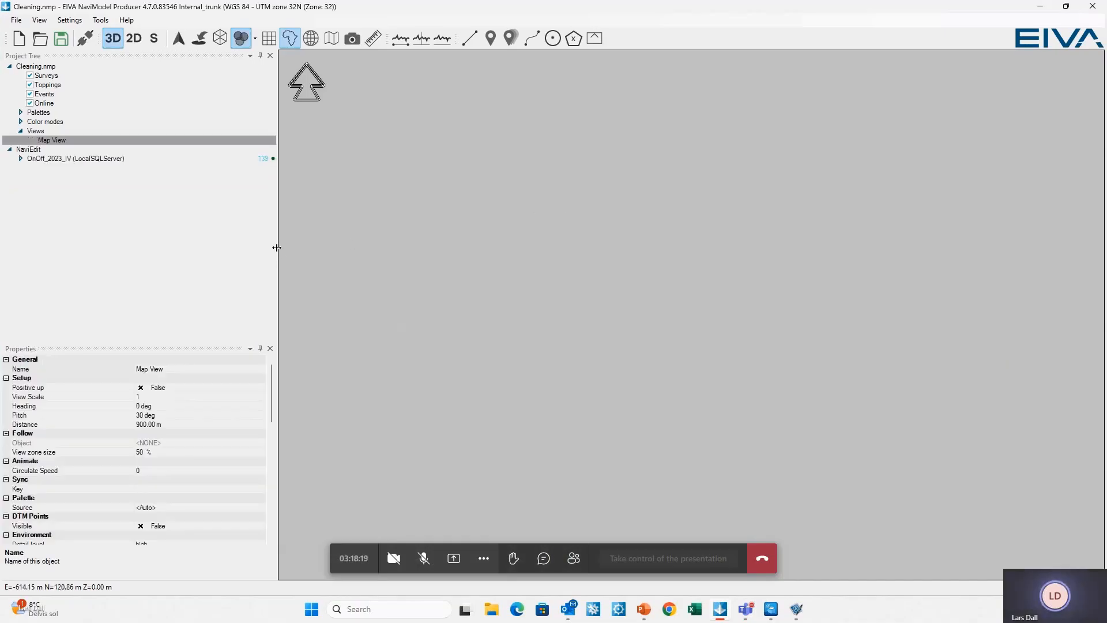
drag(277, 247, 211, 247)
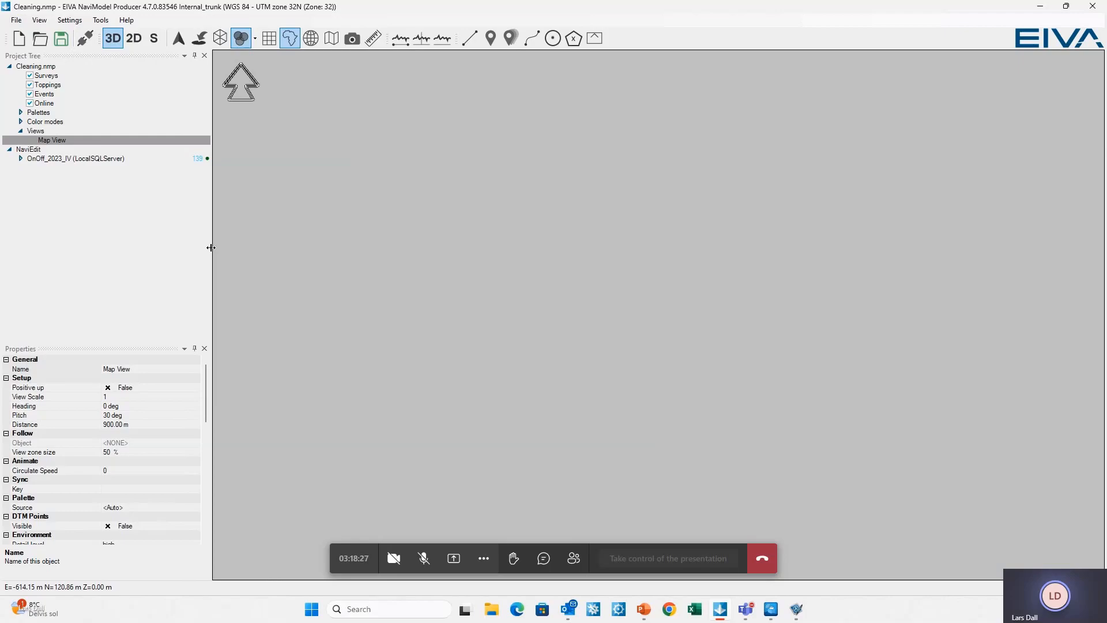
Step: Expand the OnOff_2023_IV database through Hydrographic to the blocks of the Naviscan folder
click(34, 160)
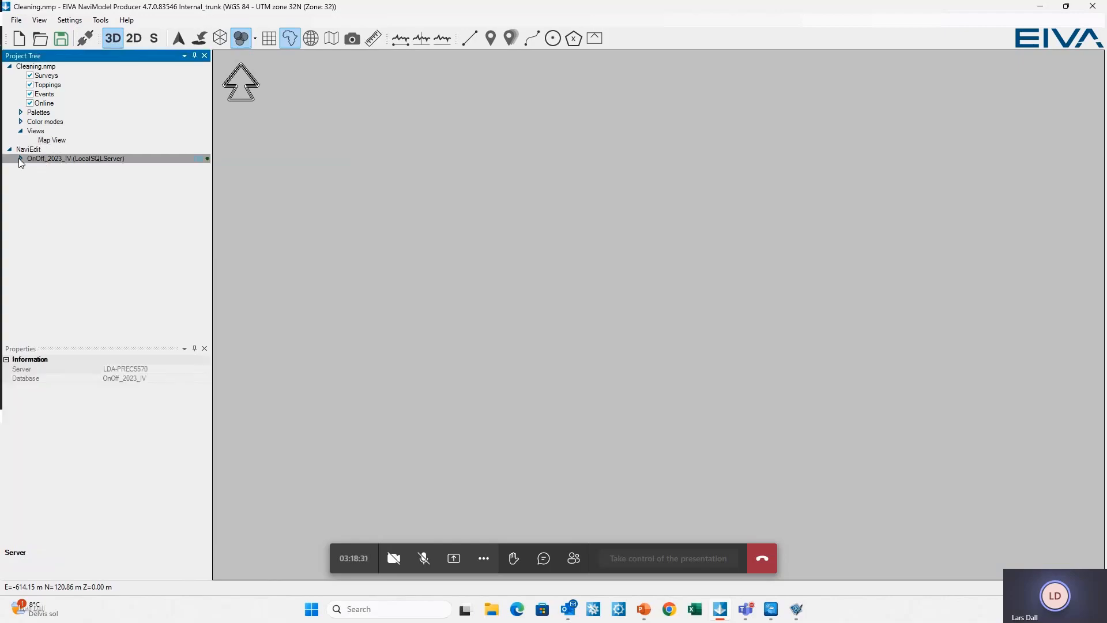
click(21, 158)
click(32, 168)
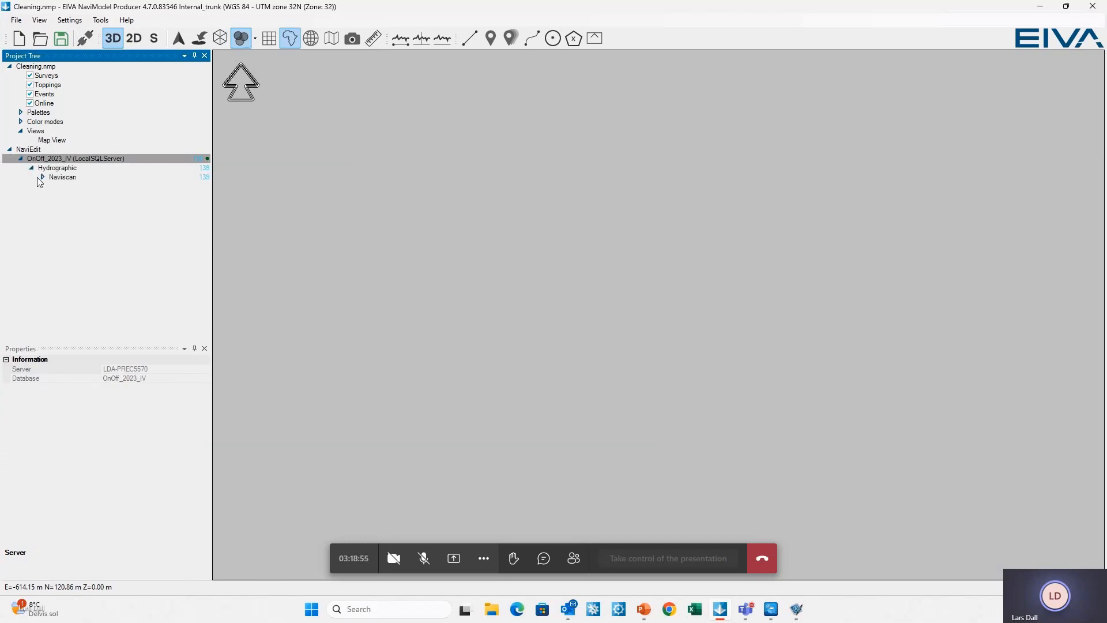
click(43, 177)
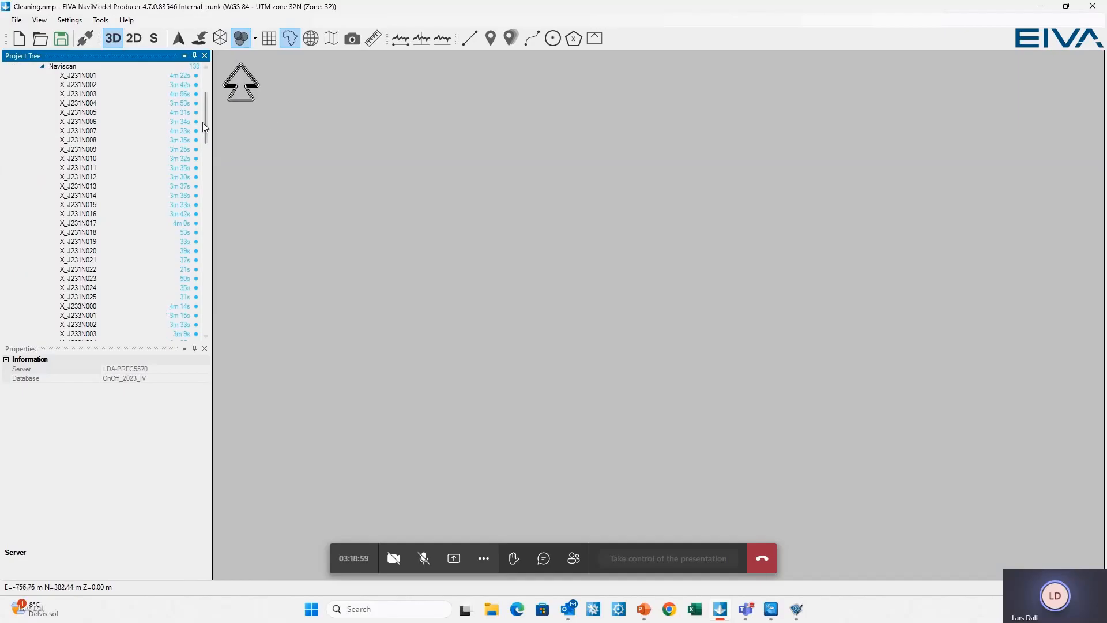
drag(206, 128, 208, 98)
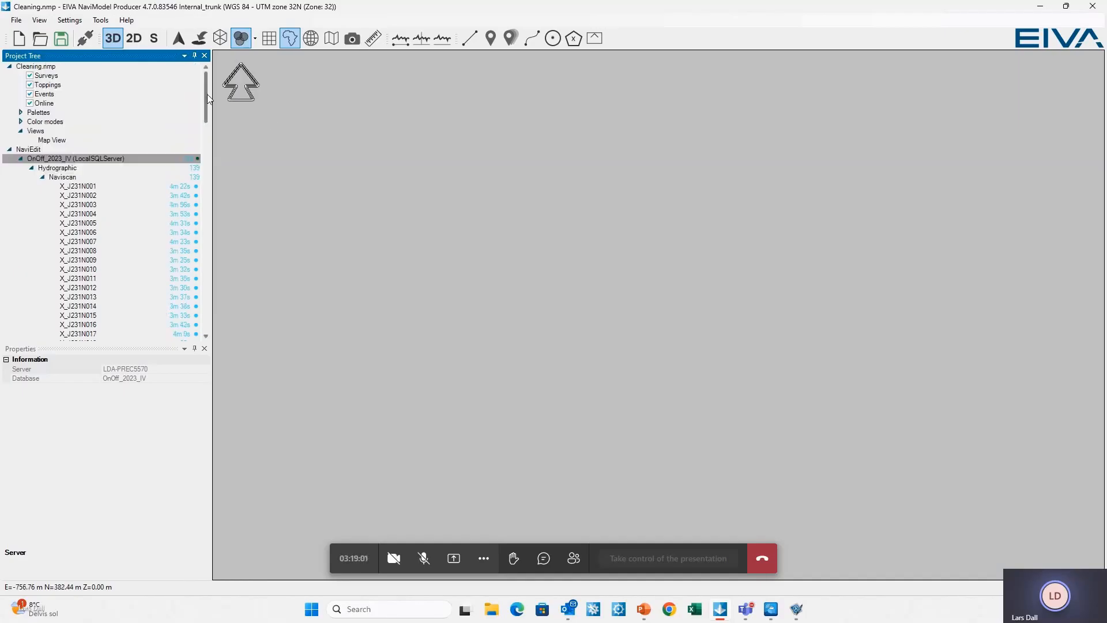
Step: Import the MBE points of all Naviscan blocks to a DTM, creating just one model from the files
click(65, 177)
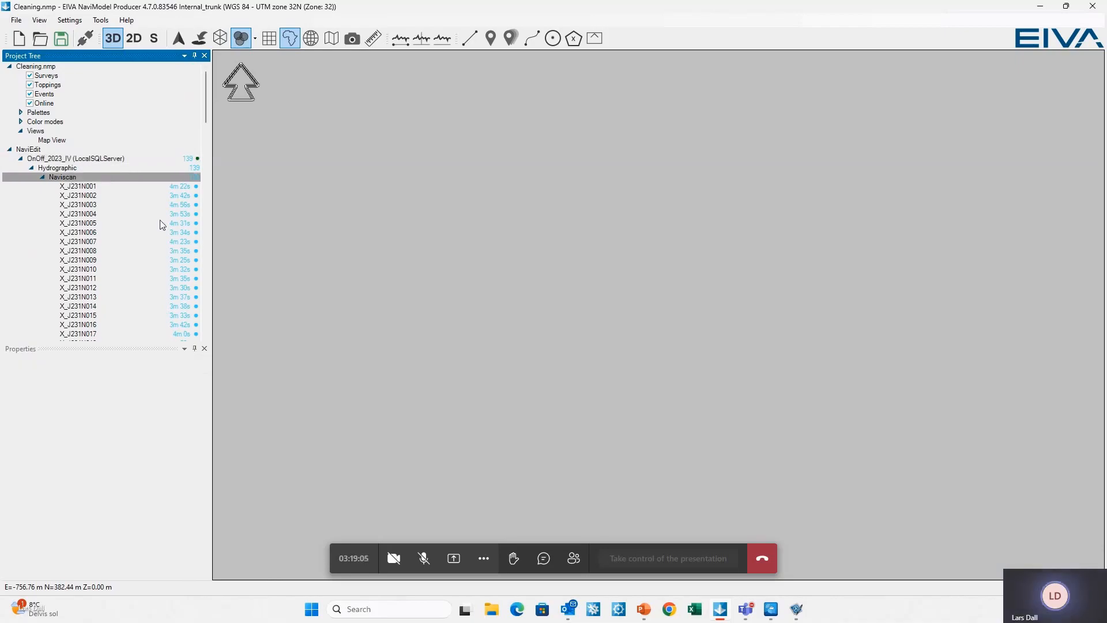
right_click(64, 182)
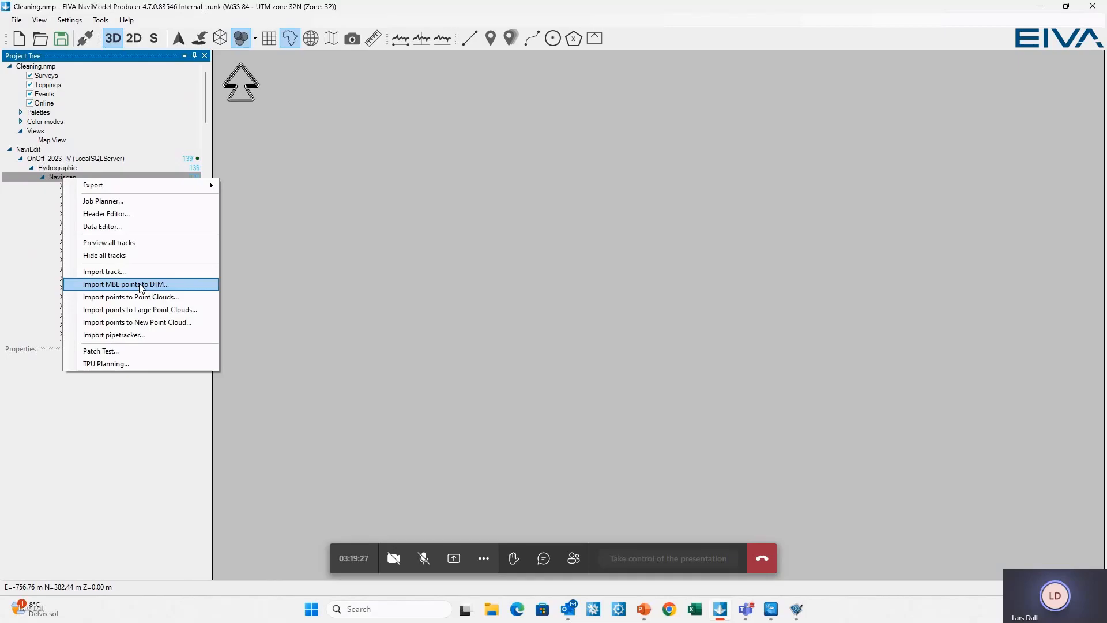
click(141, 285)
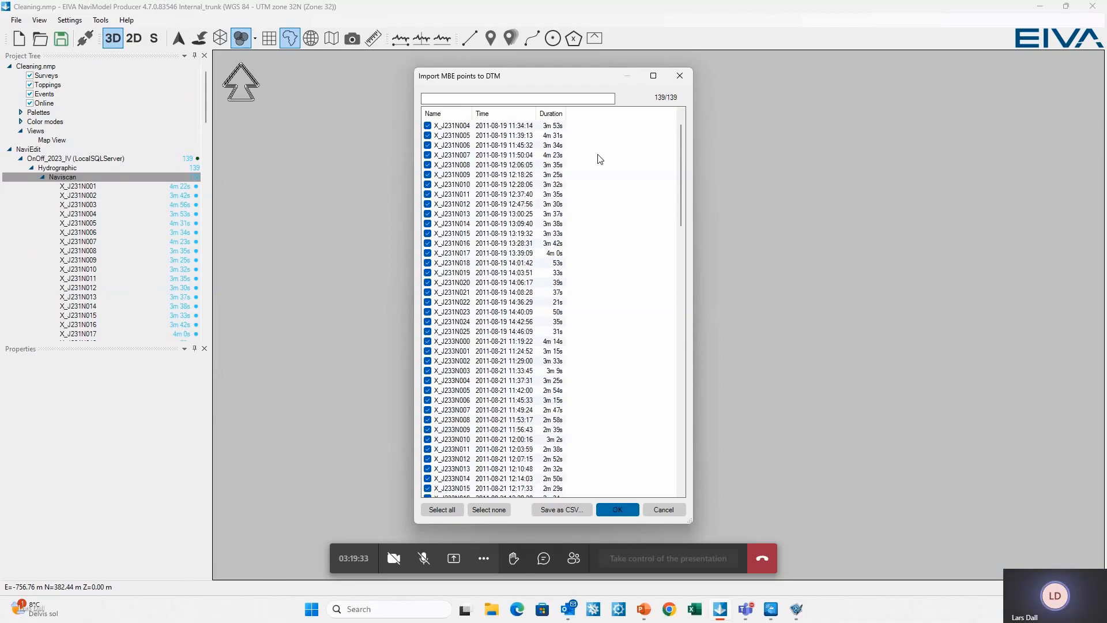
scroll(600, 159, down, 15)
scroll(600, 159, down, 10)
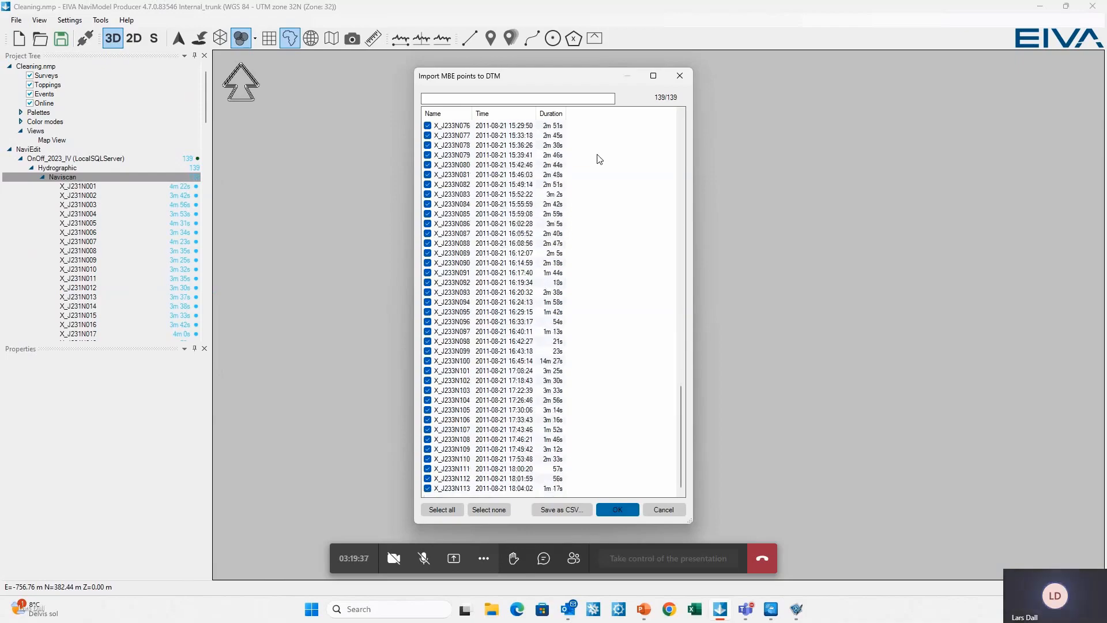
click(616, 510)
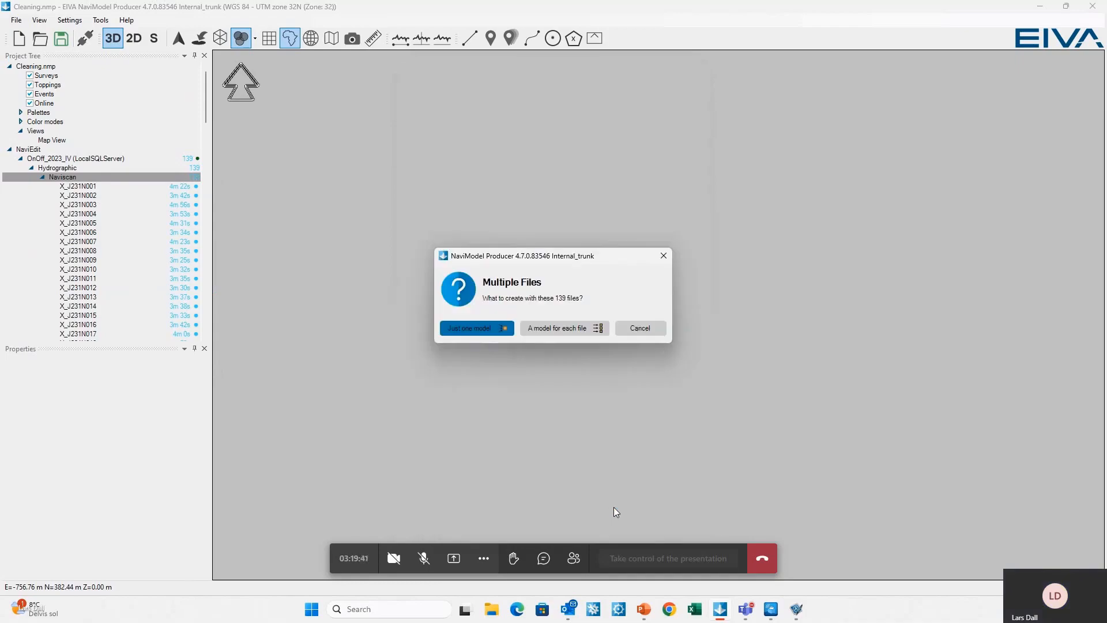
click(476, 333)
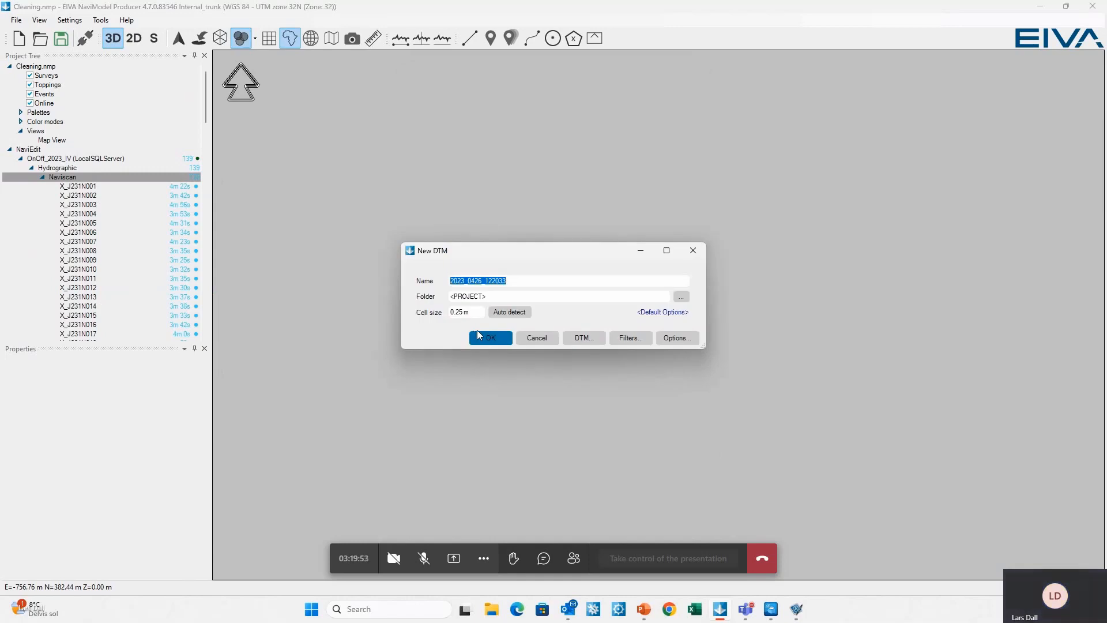
Step: Name the new DTM Cleaning, keep it in the project folder, and start the import
drag(514, 281, 449, 282)
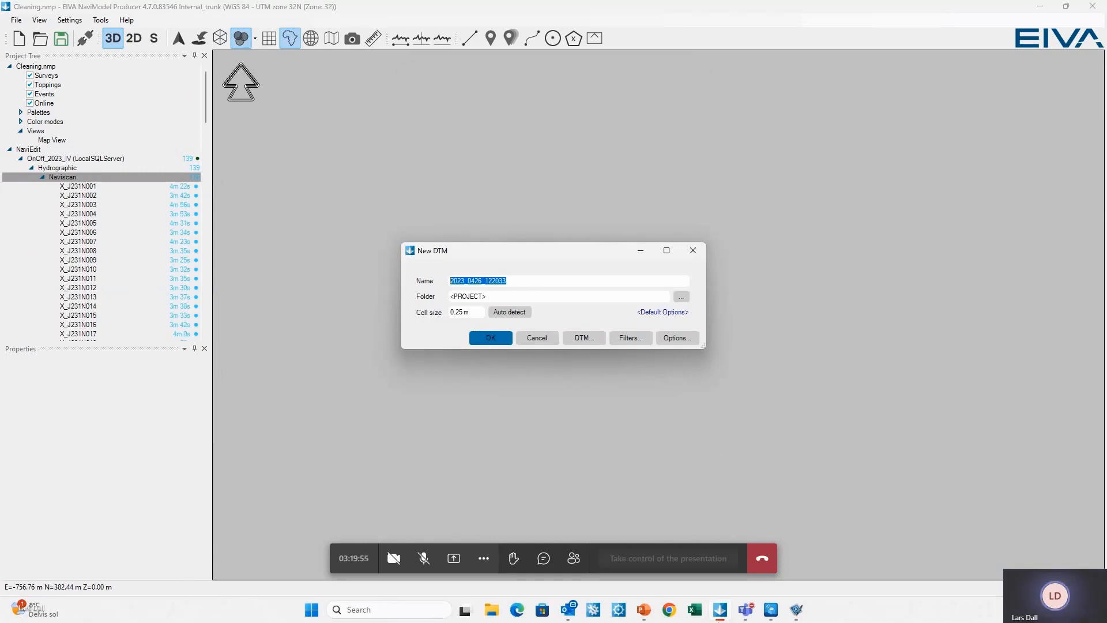
text(Cle)
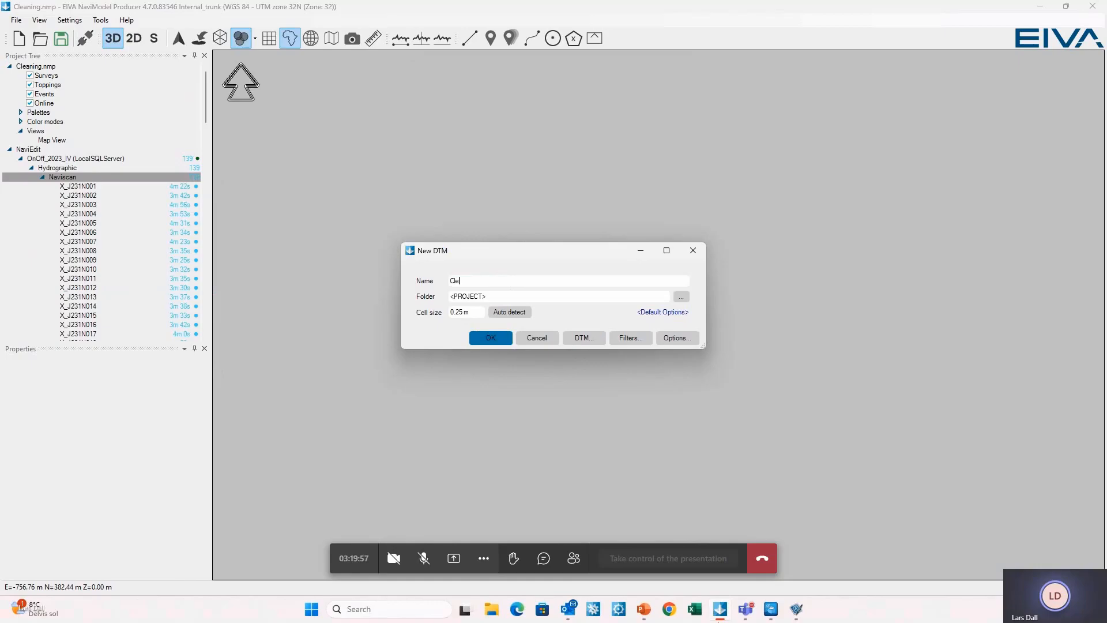
text(aning)
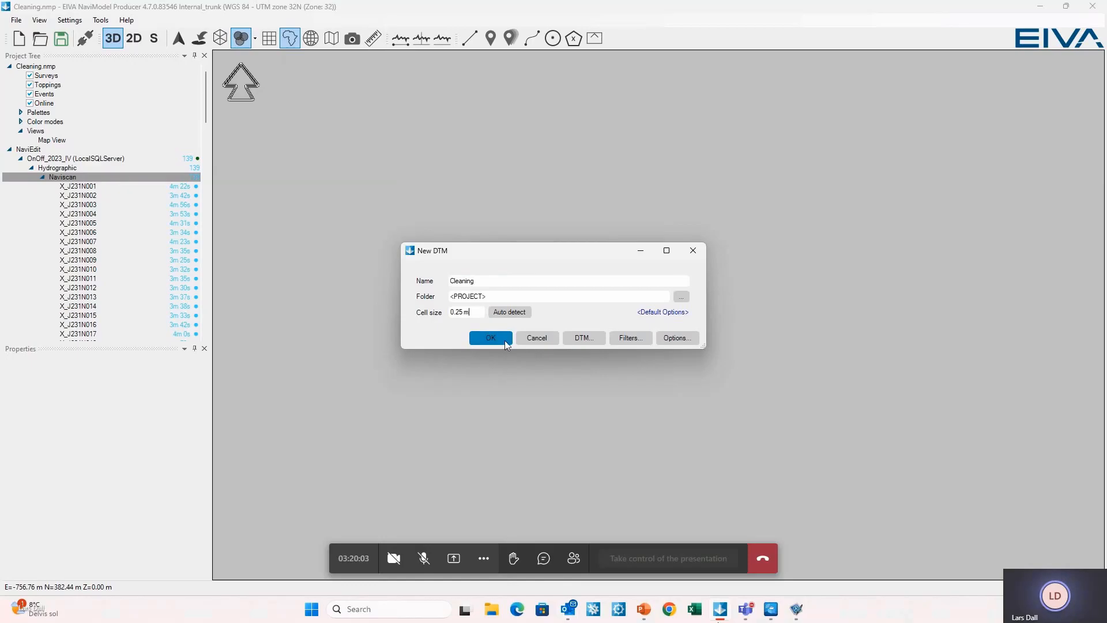
key(BackSpace)
key(BackSpace)
key(BackSpace)
click(492, 339)
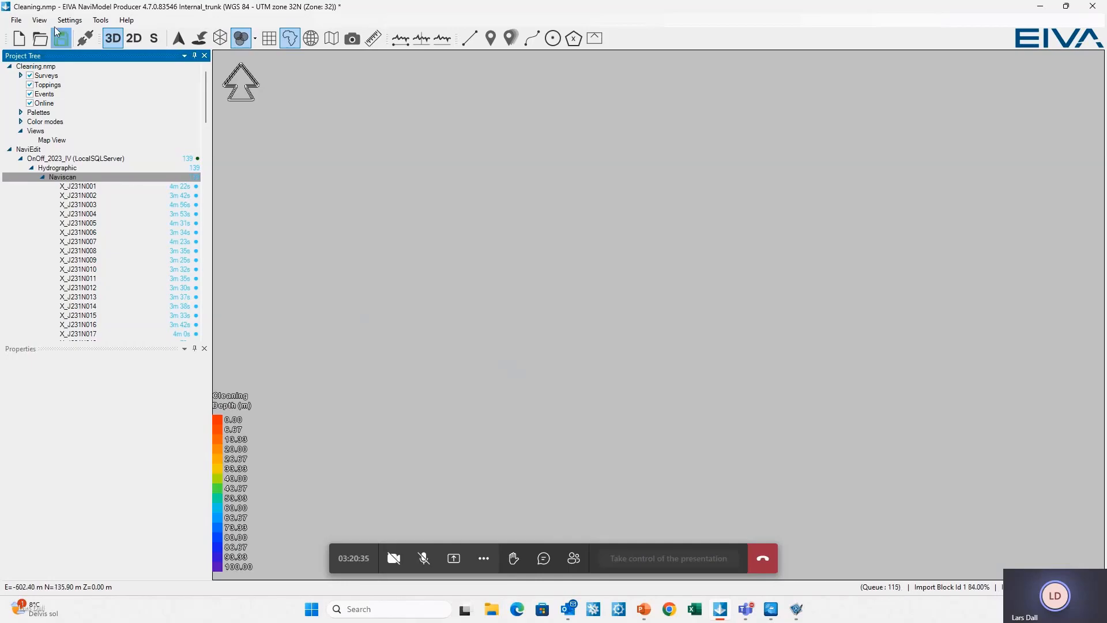
Step: Show the Job List view to follow the import jobs, and narrow it to enlarge the map view
click(37, 20)
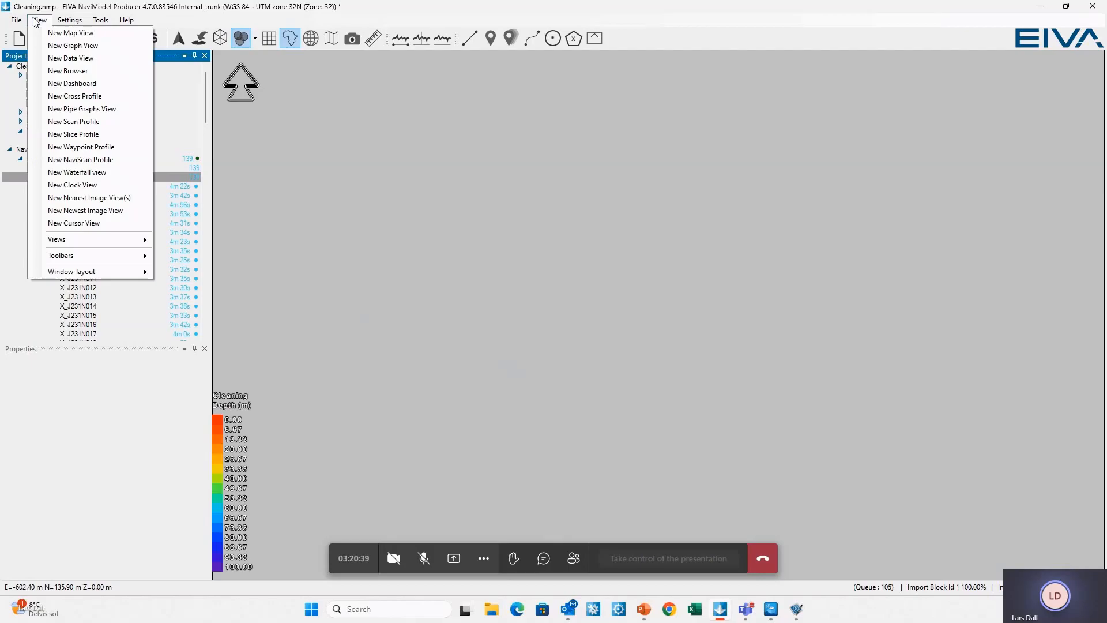
mouse_move(89, 241)
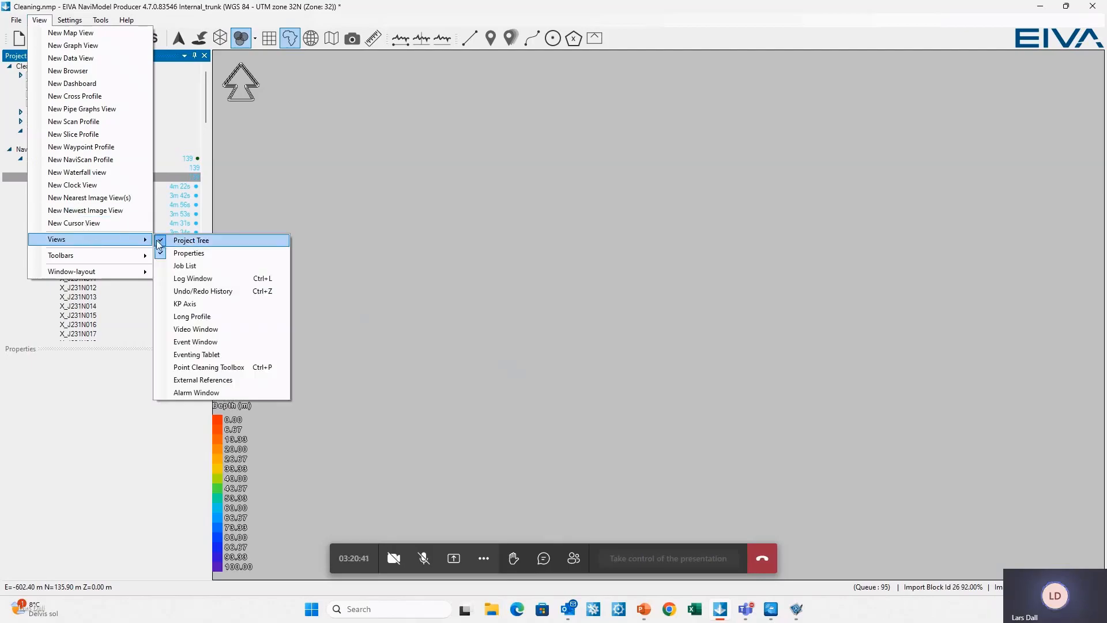
click(193, 266)
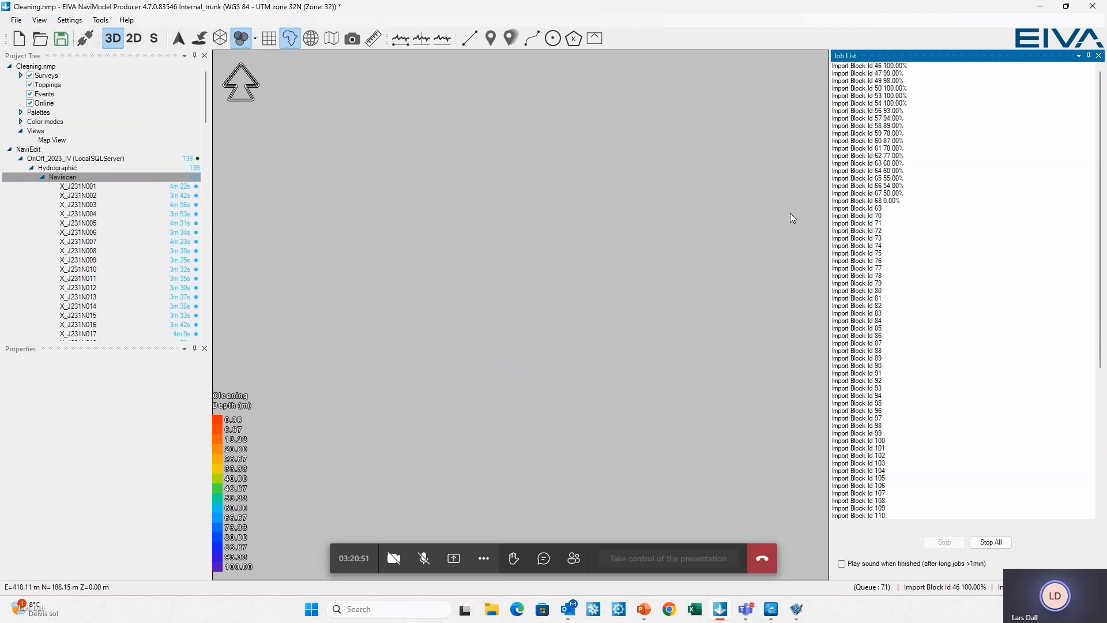
drag(831, 260, 907, 284)
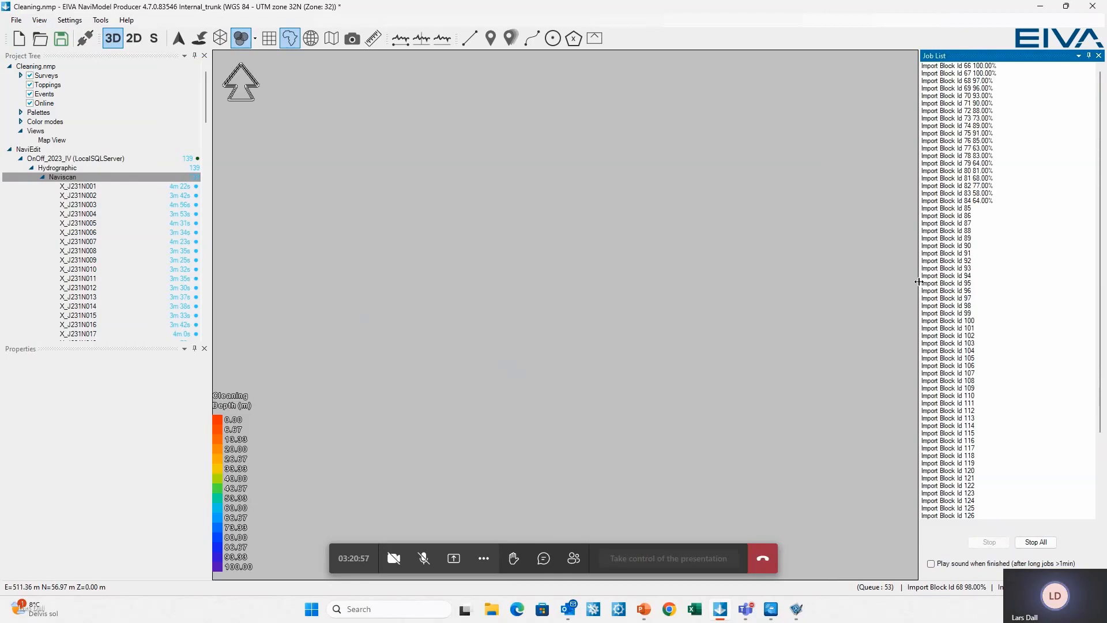
drag(919, 281, 970, 281)
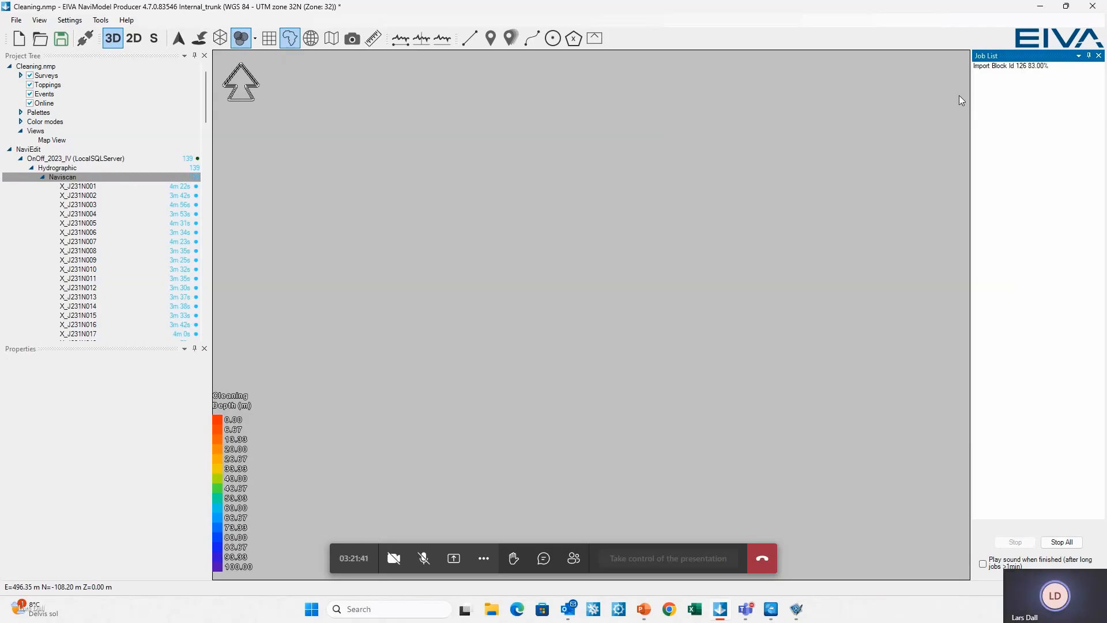
drag(206, 109, 204, 328)
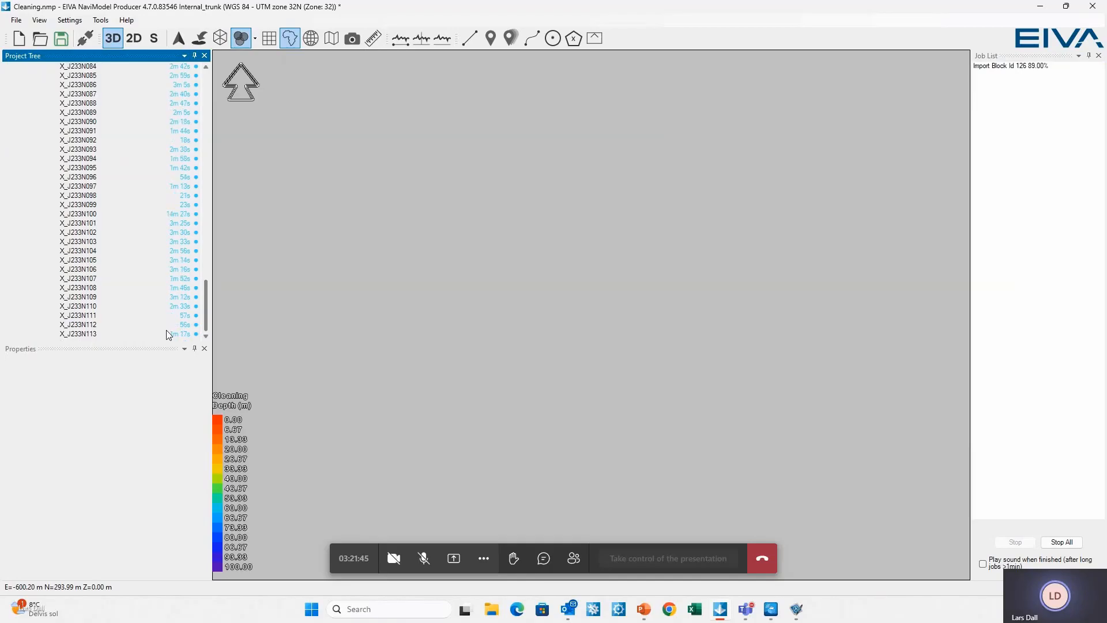
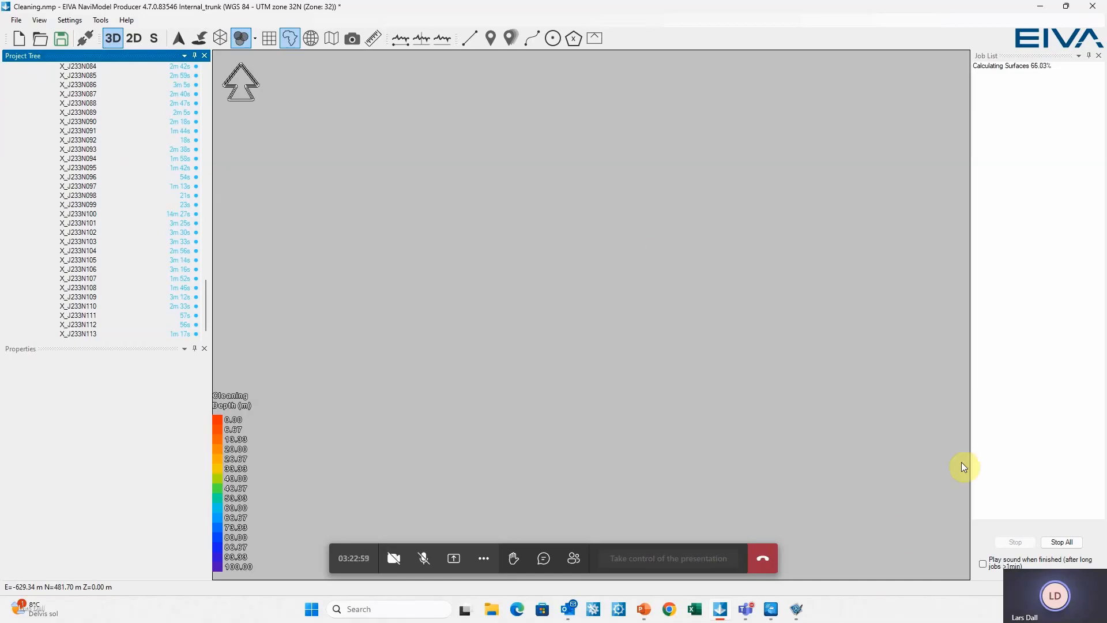
Step: Open the Teams meeting chat and send the presenter, addressed by first name, the message "i need new computer"
click(544, 558)
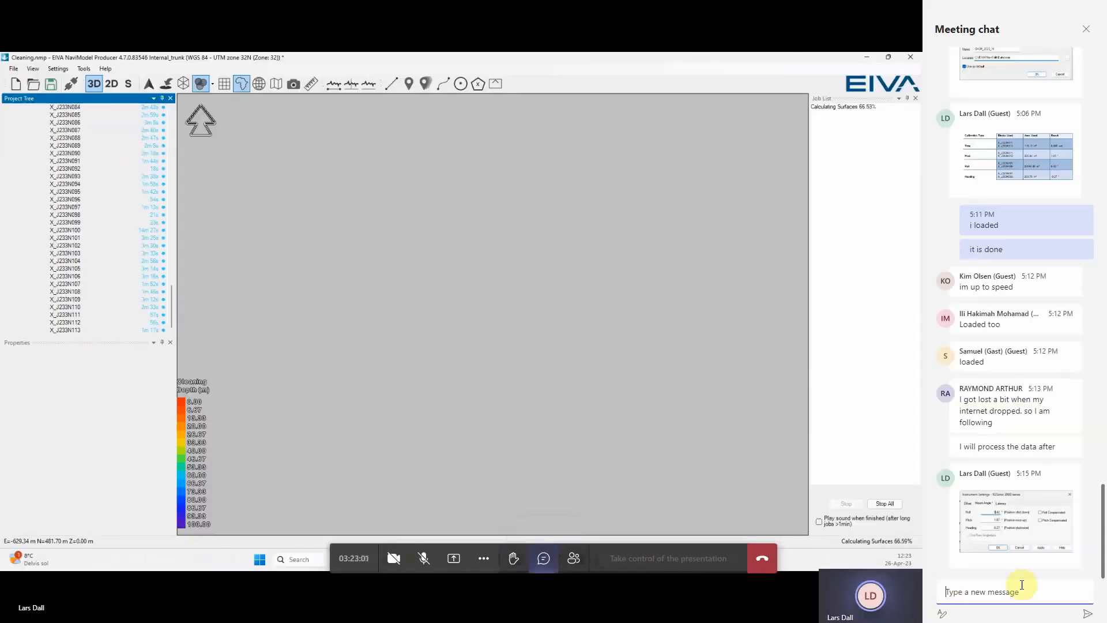
text(i ne)
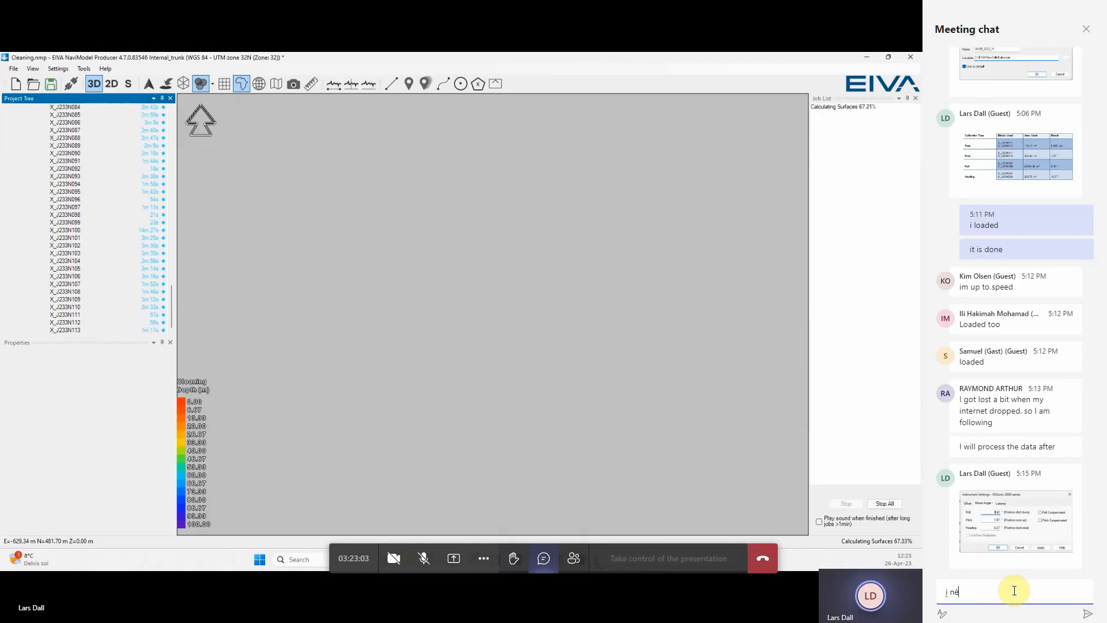
text(ed new computer , Lars)
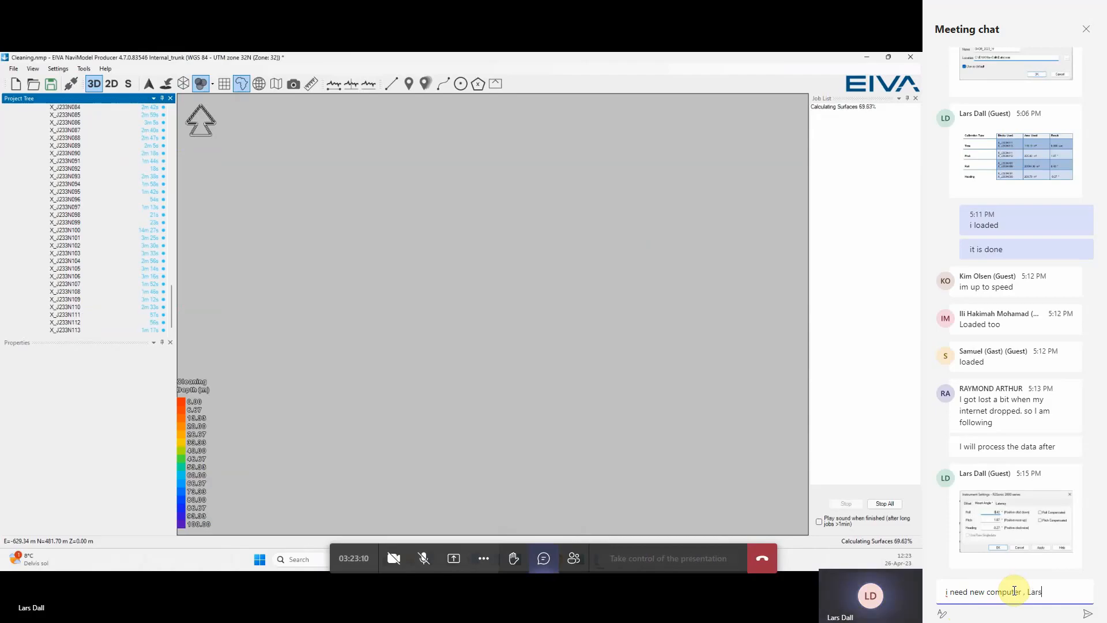
key(Return)
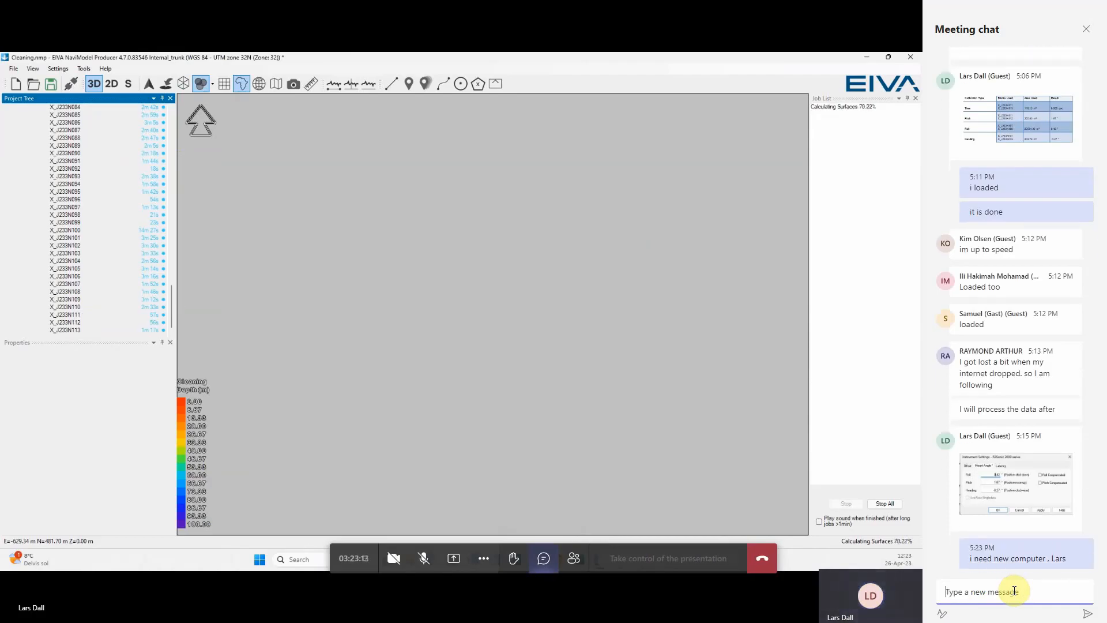
text(really)
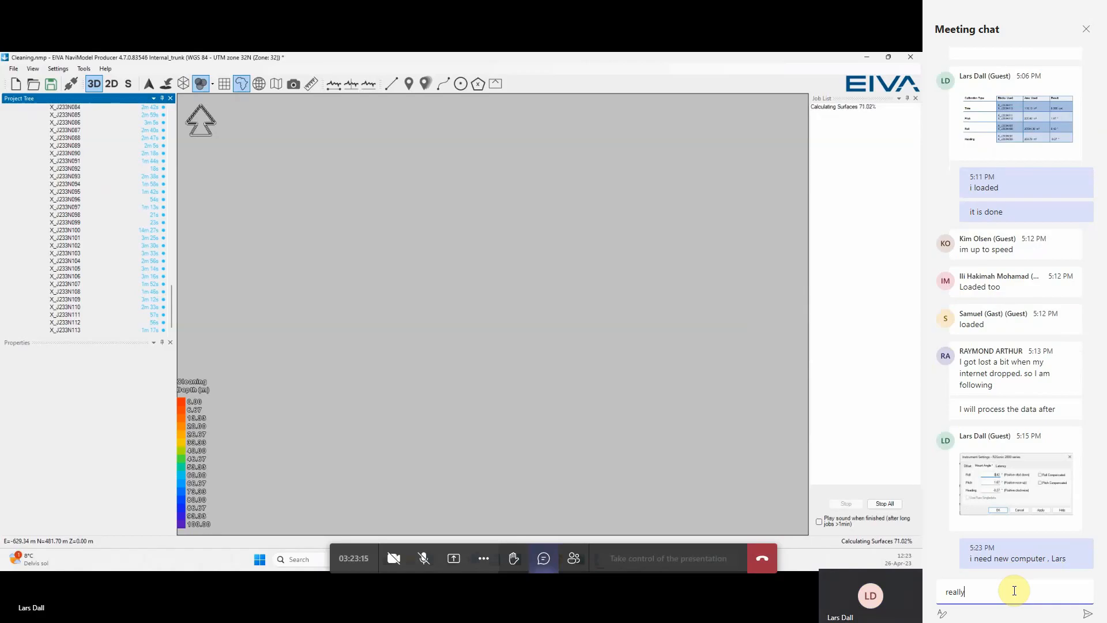
key(BackSpace)
key(BackSpace)
key(BackSpace)
key(BackSpace)
key(BackSpace)
key(BackSpace)
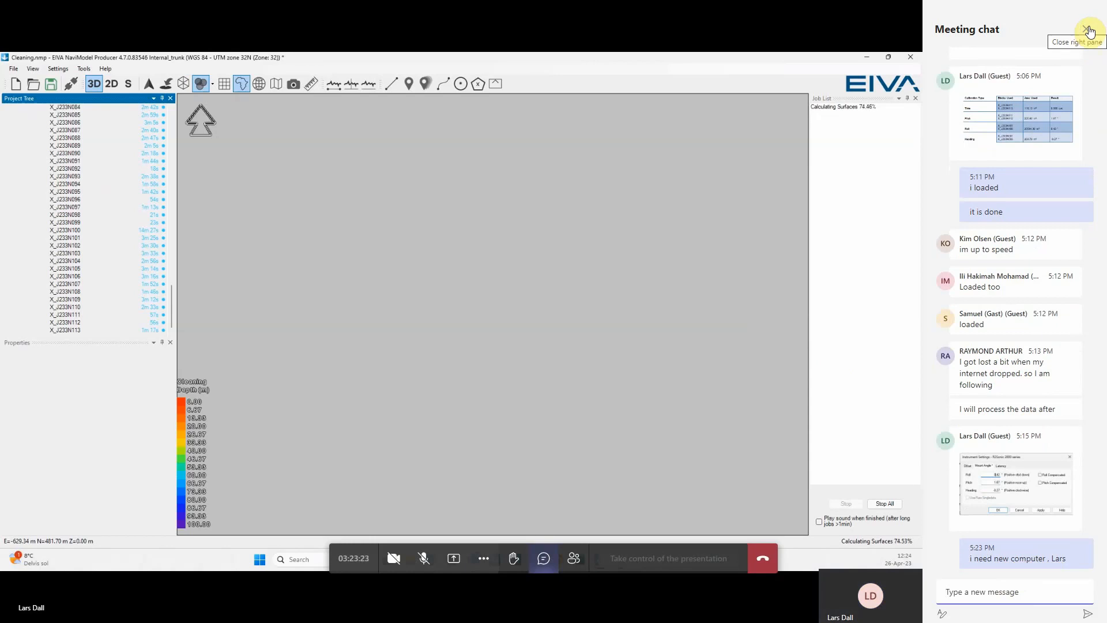
click(1089, 30)
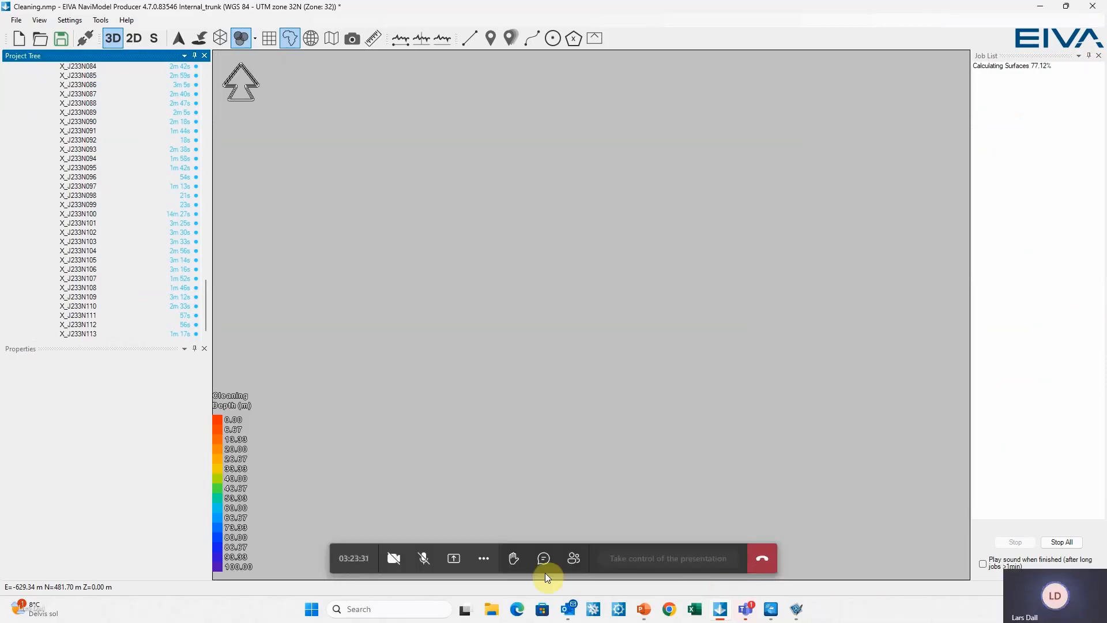
click(543, 558)
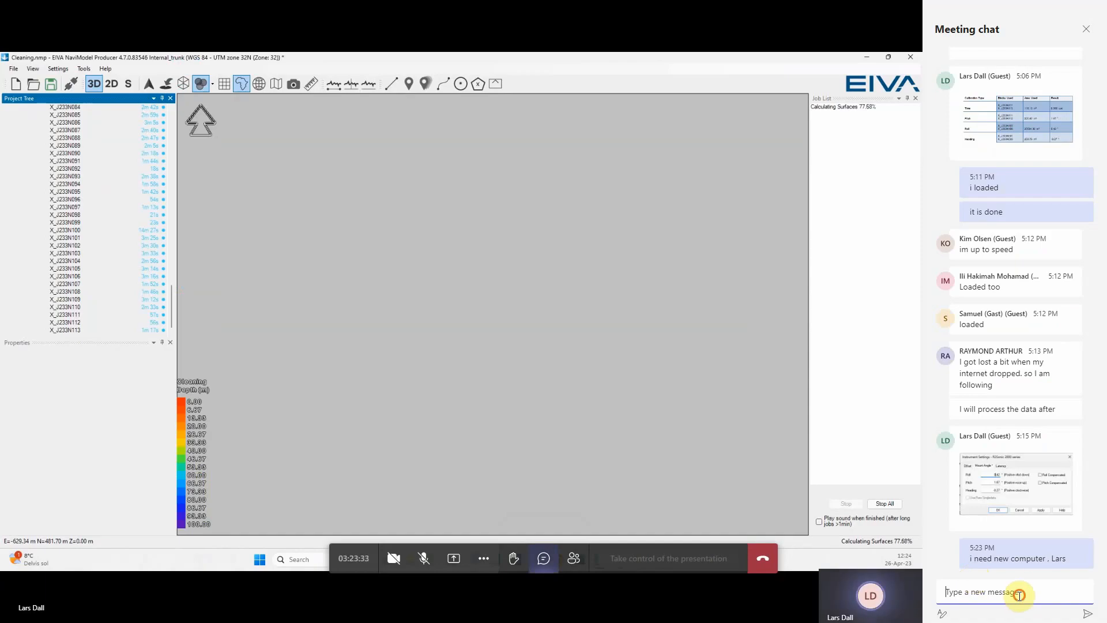
Step: Write another meeting chat message beginning "My laptop i"
click(1020, 595)
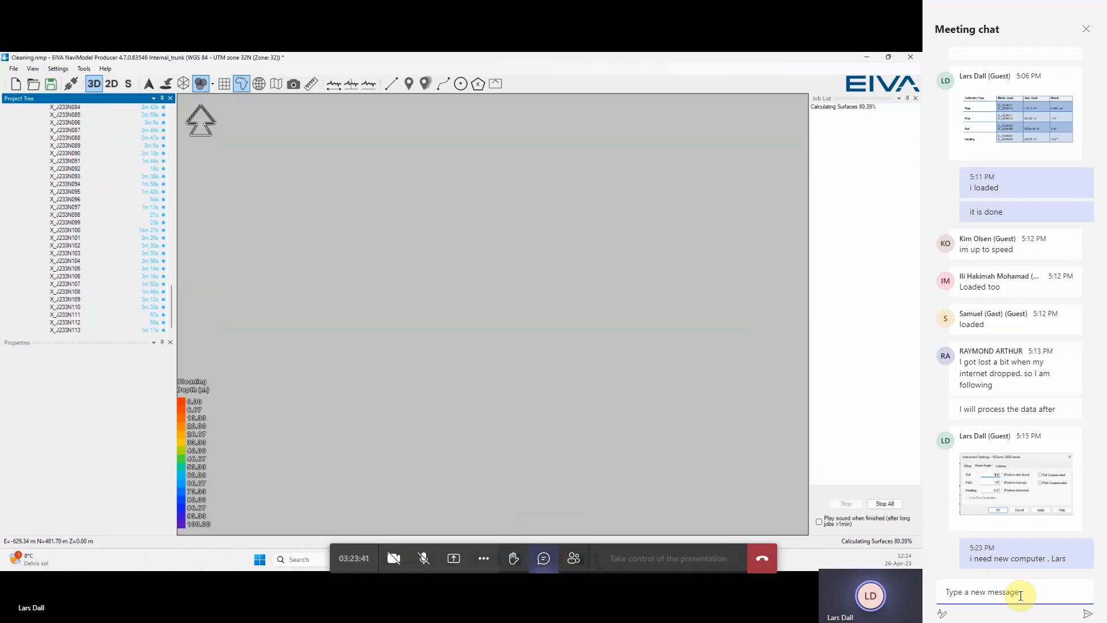
text(My)
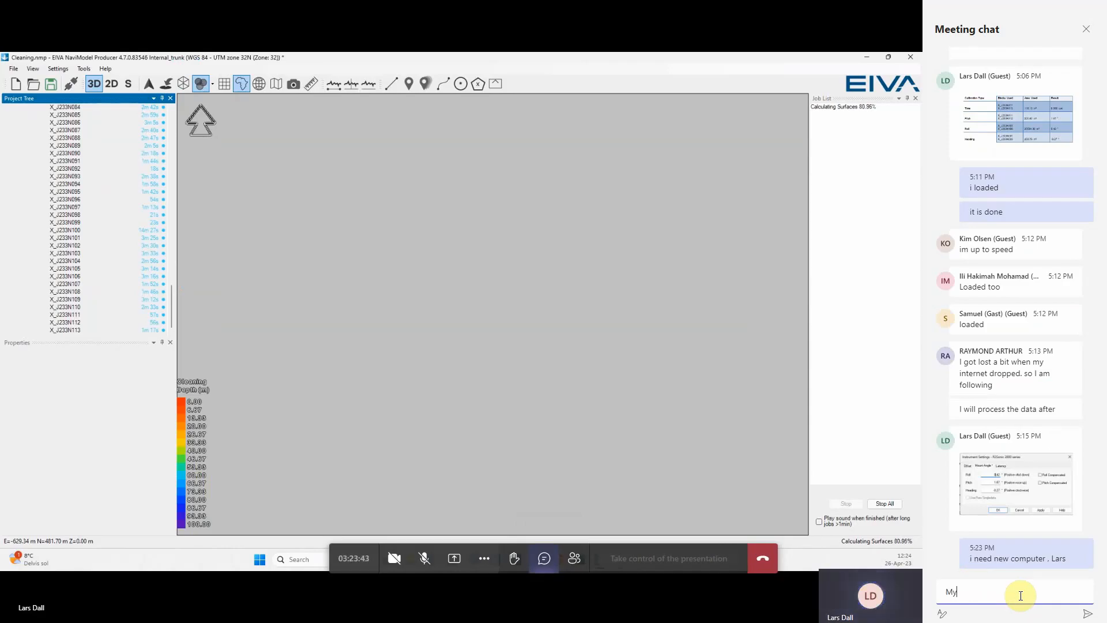
text( laptop i)
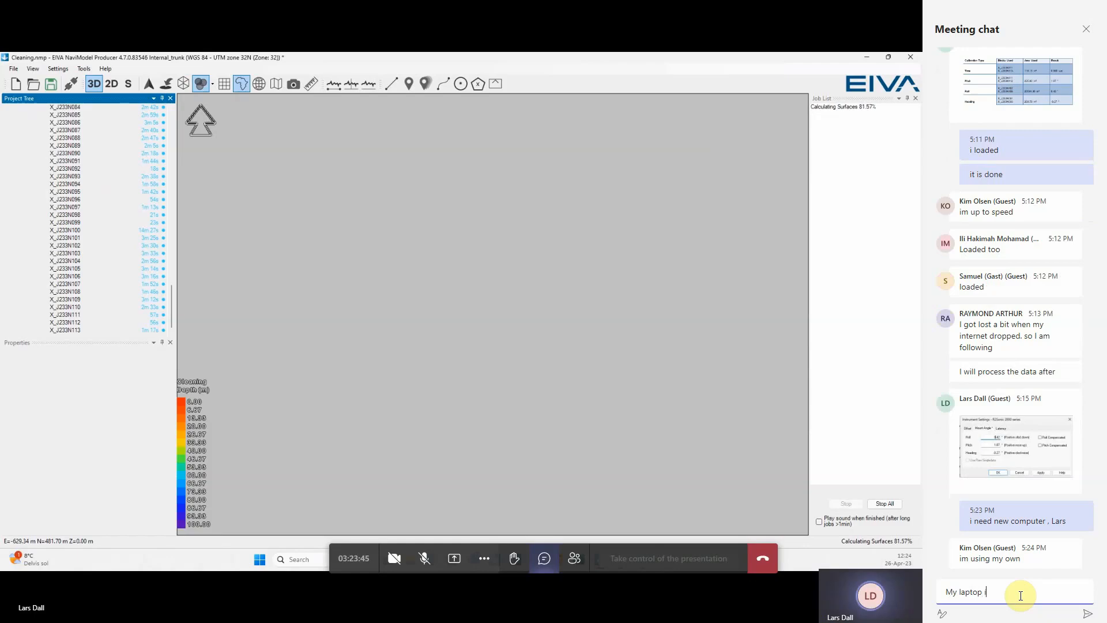
Step: Post "My laptop is Dell - 2017. so old i think" in the meeting chat, followed by the reply "yep"
text(s)
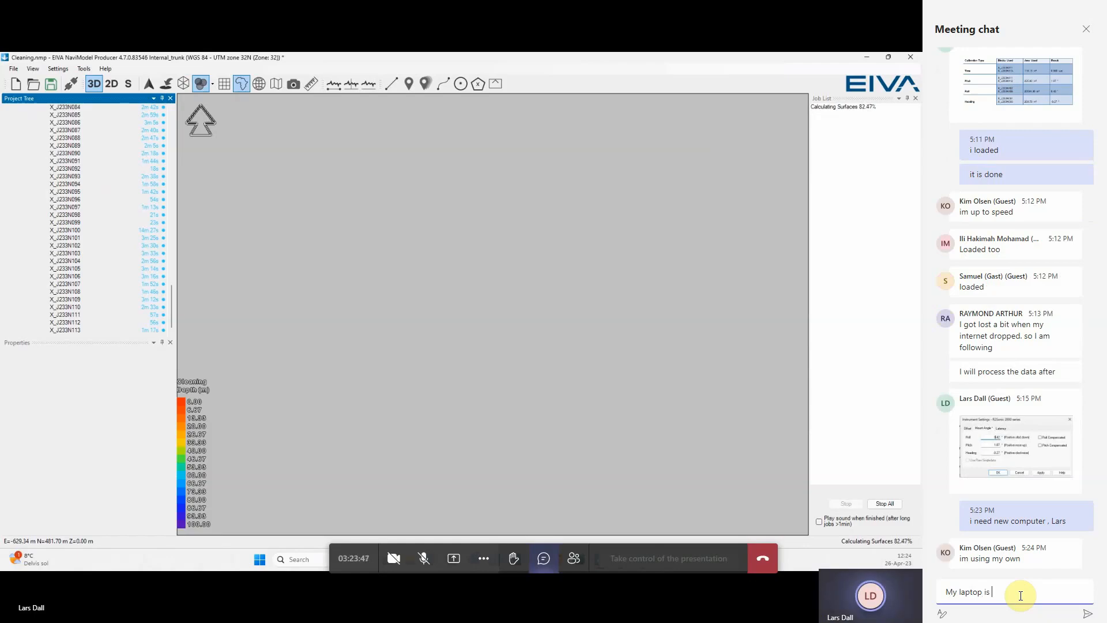
text( Dell - 2017)
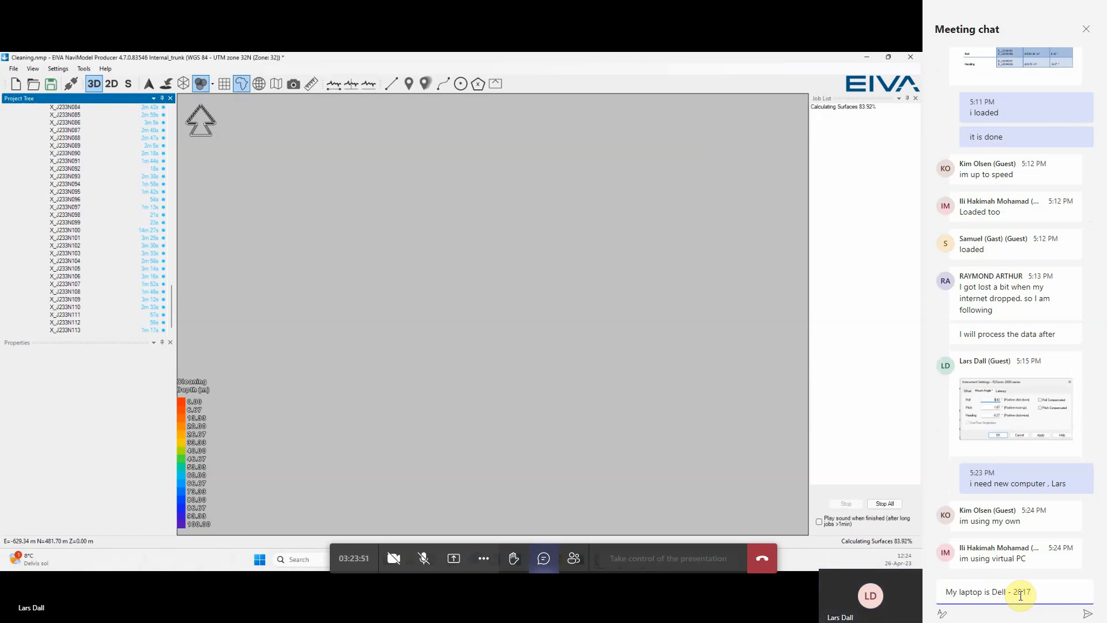
text(. so old )
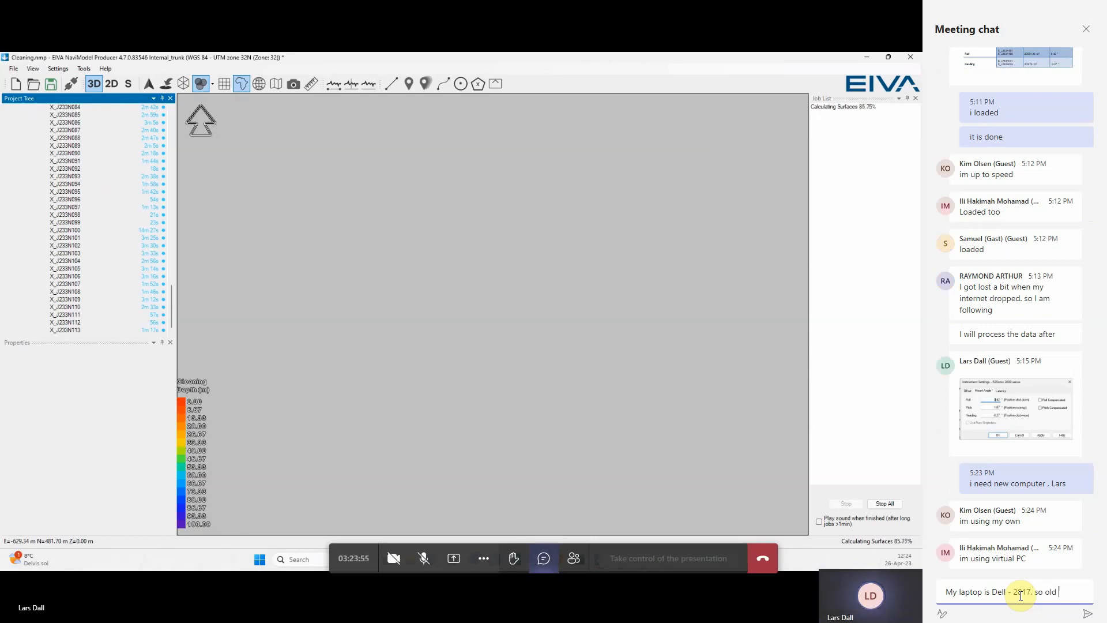
text(i think)
key(Return)
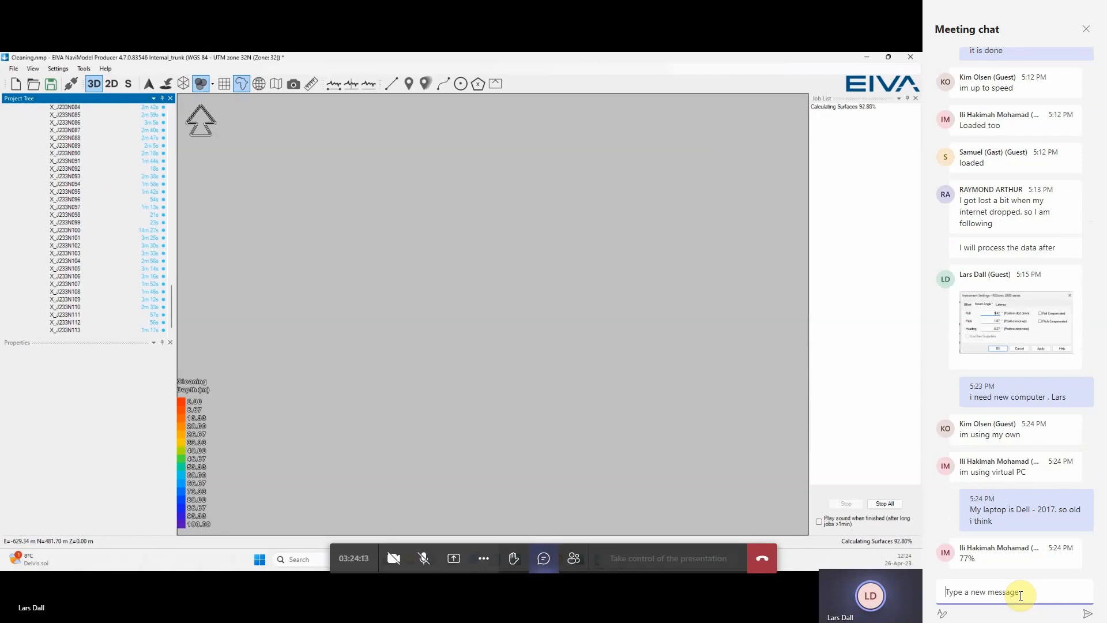
text(yep)
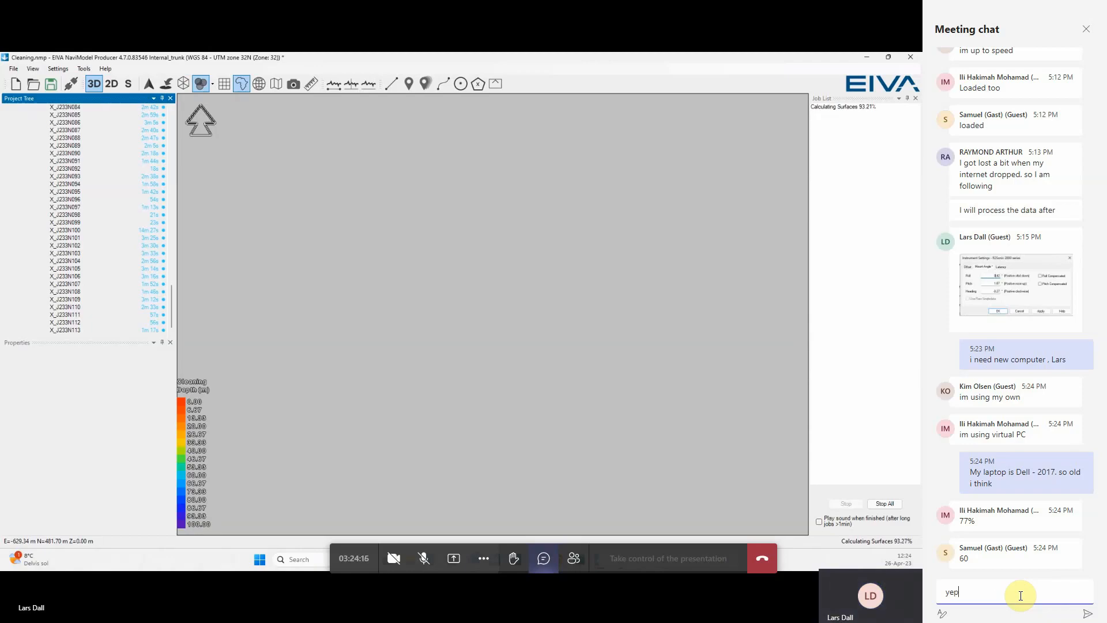
key(Return)
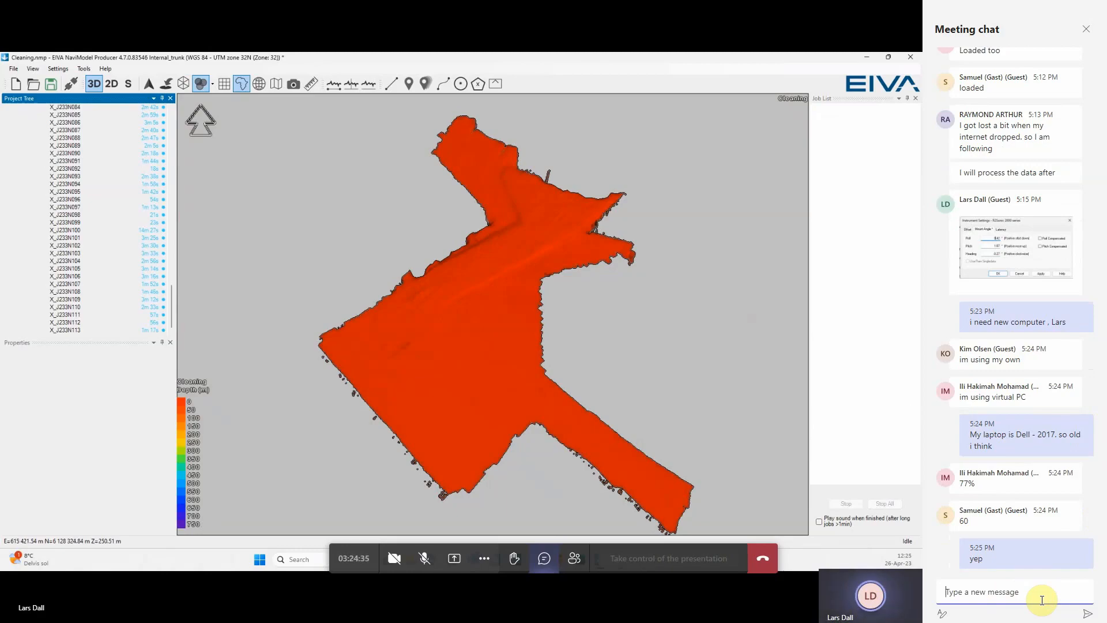
Step: Rescale the depth colour range of the Cleaning surface to fit its data, and close the meeting chat
drag(433, 440, 494, 462)
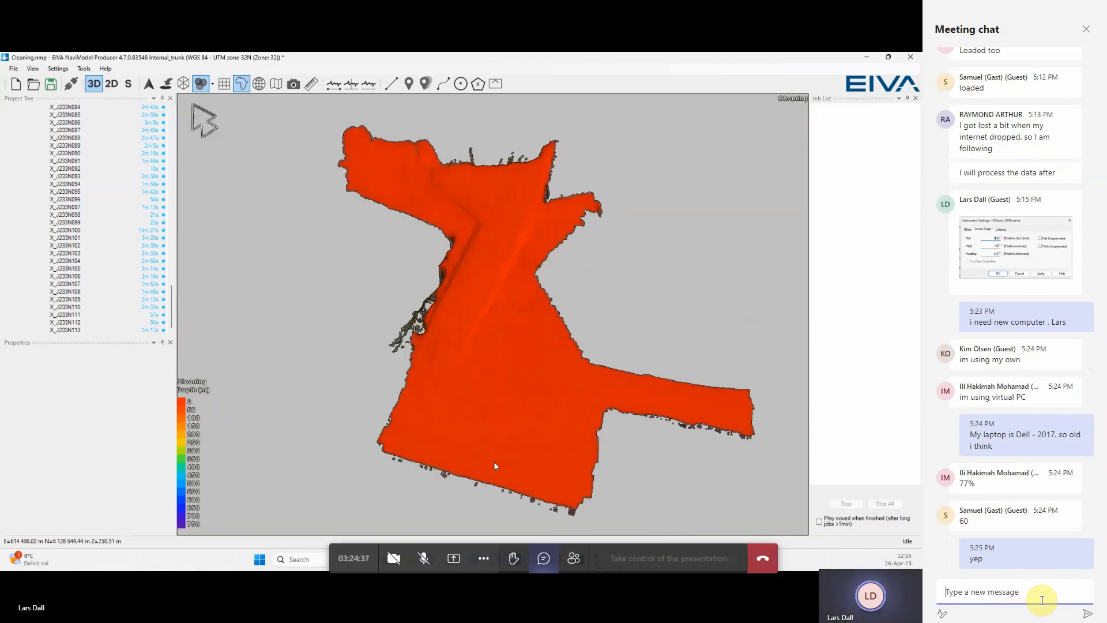
click(510, 363)
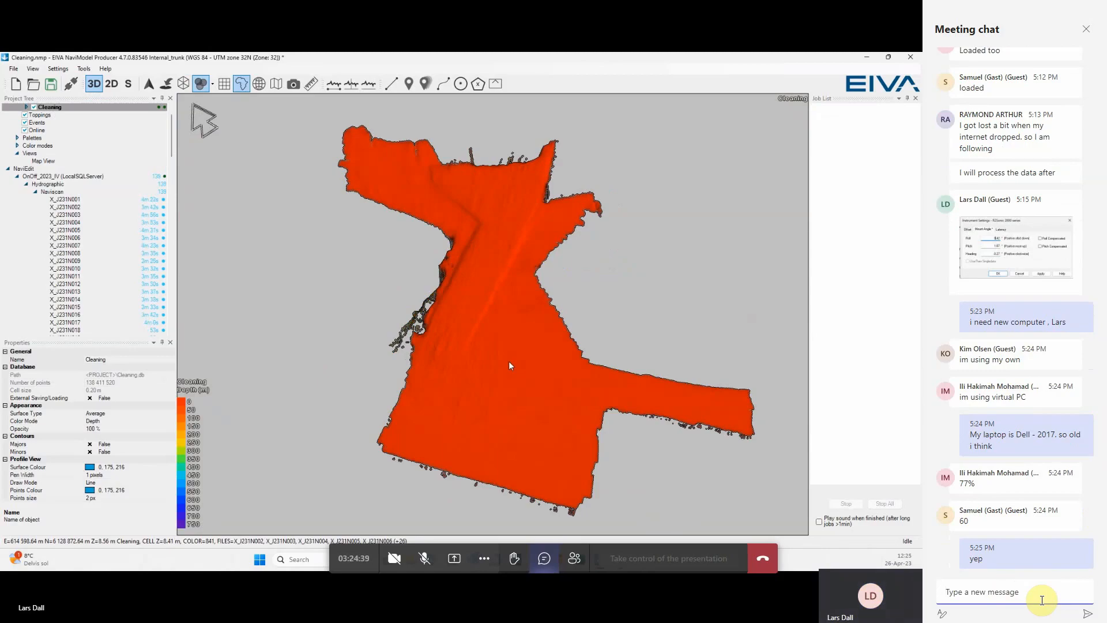
key(ctrl+r)
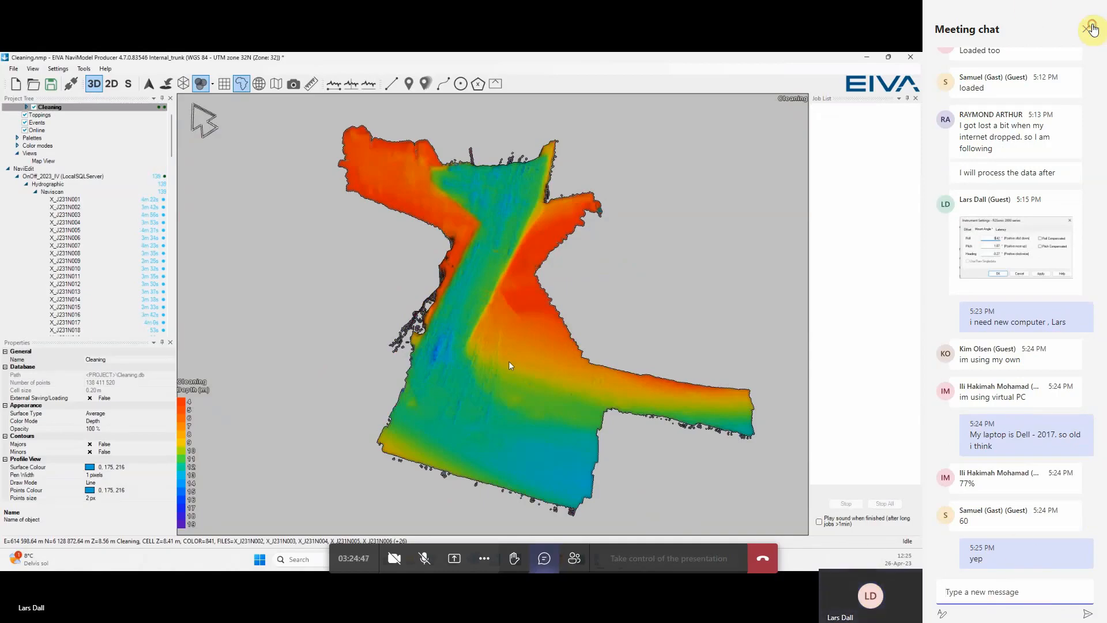
click(1092, 28)
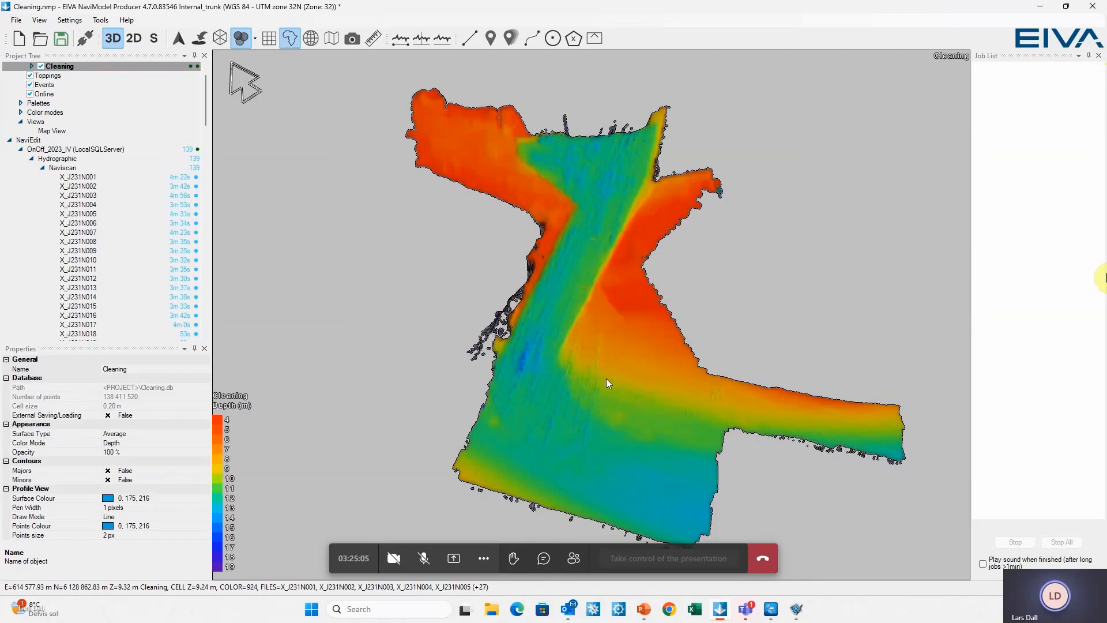
Step: Show the Point Cleaning Toolbox and enlarge its docked area in height and width so all cleaning tools are visible
drag(607, 379, 610, 411)
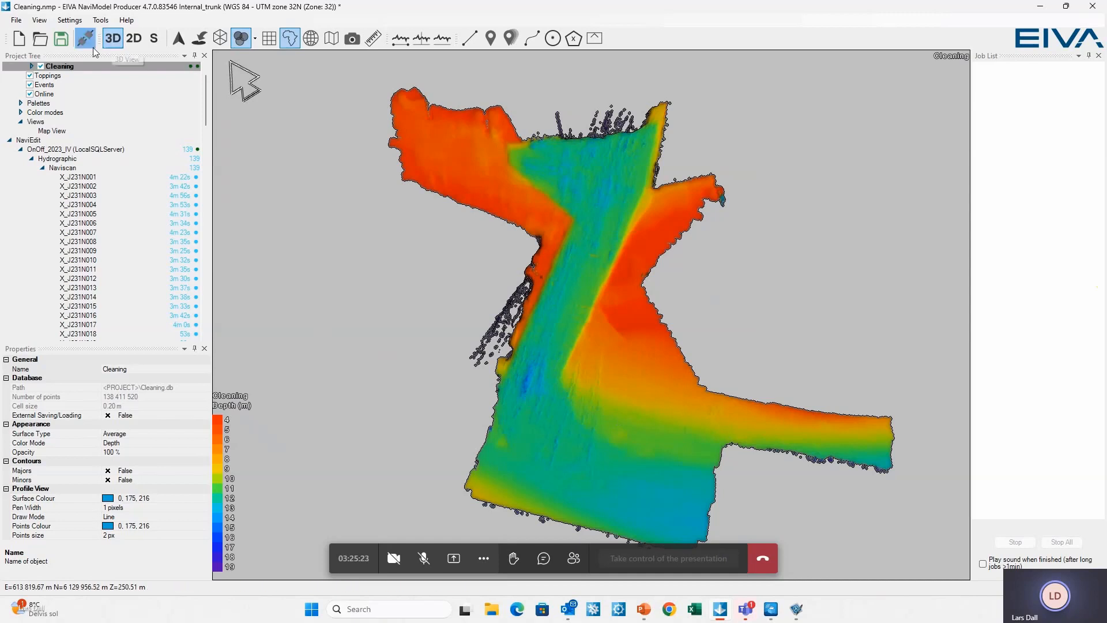
click(39, 22)
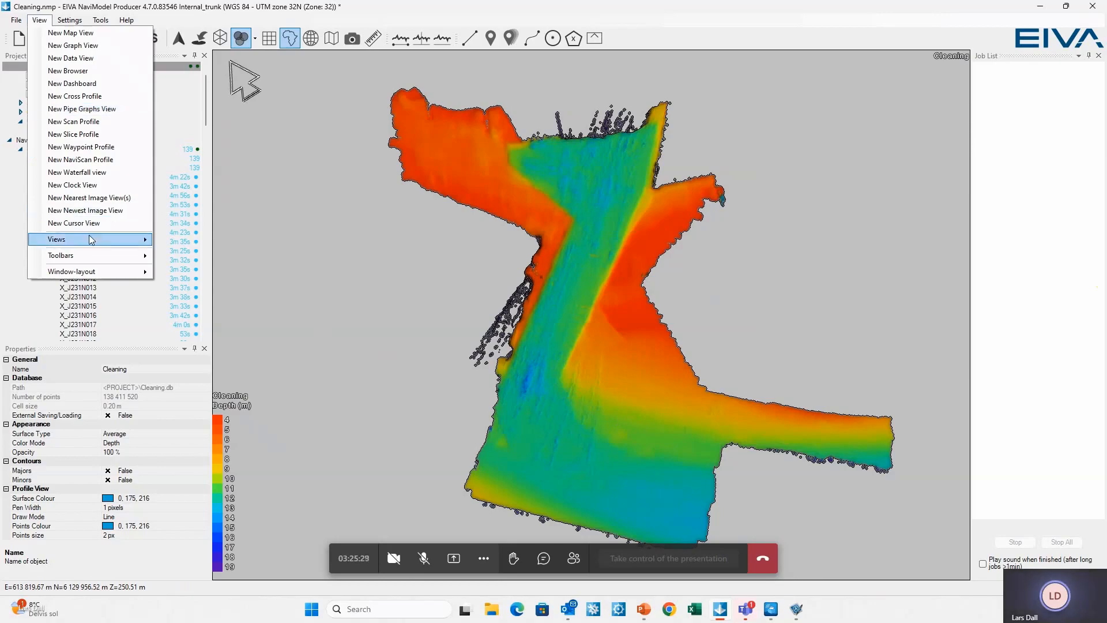
mouse_move(91, 239)
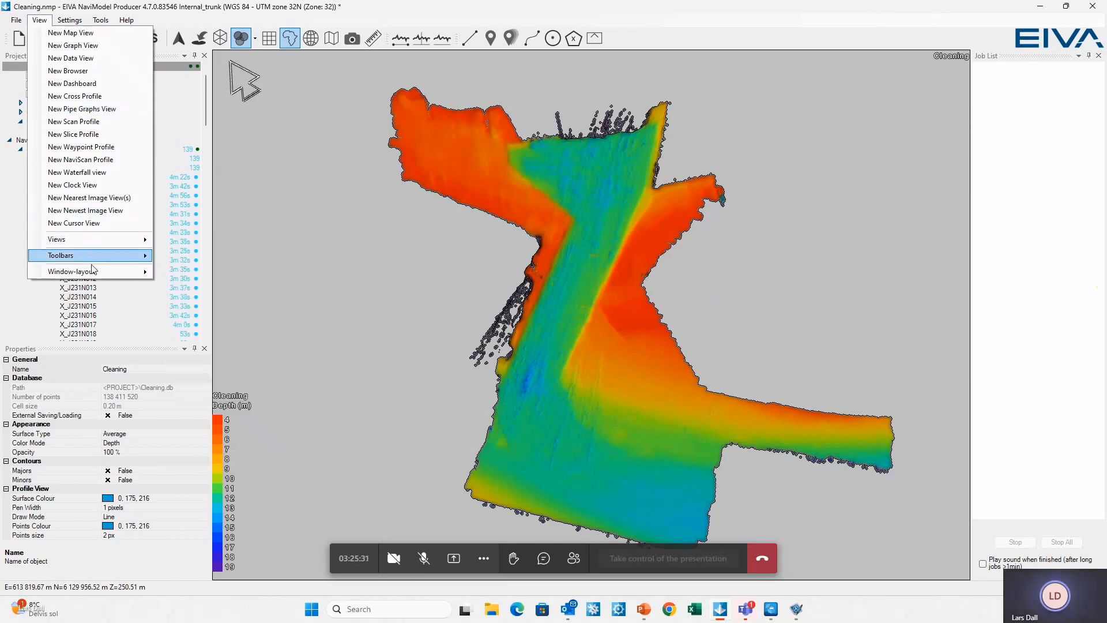
mouse_move(95, 262)
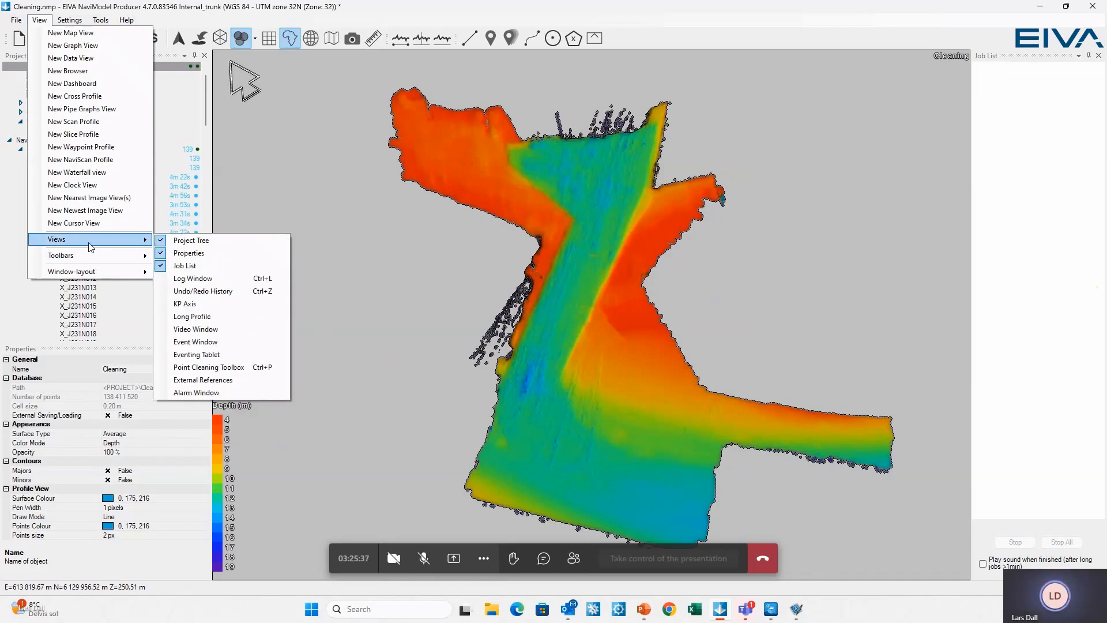
click(206, 368)
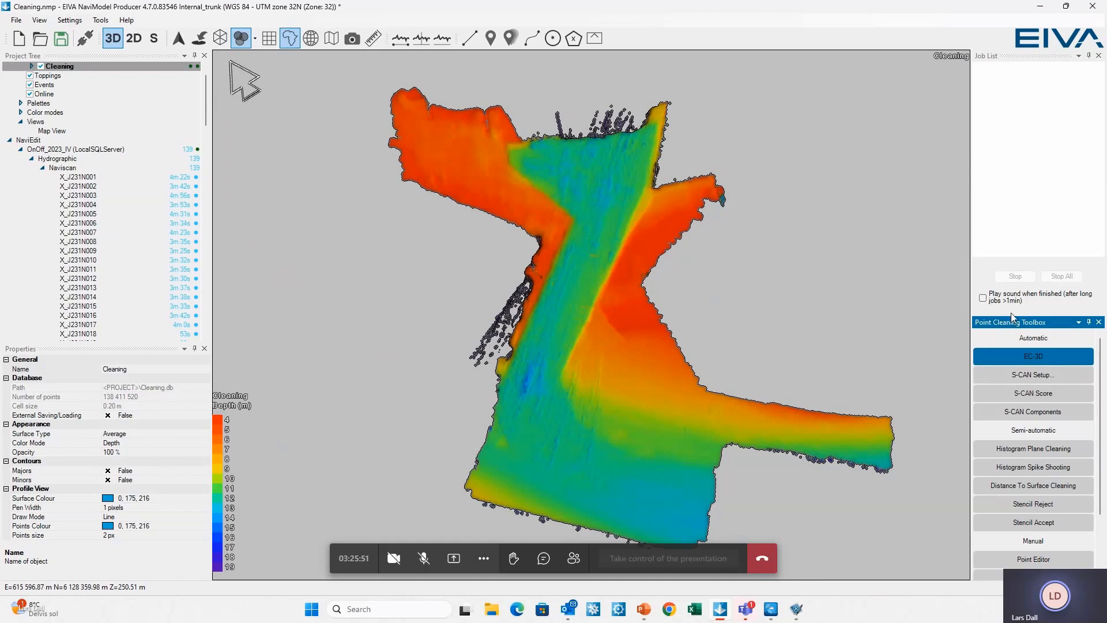
drag(1012, 313, 1013, 193)
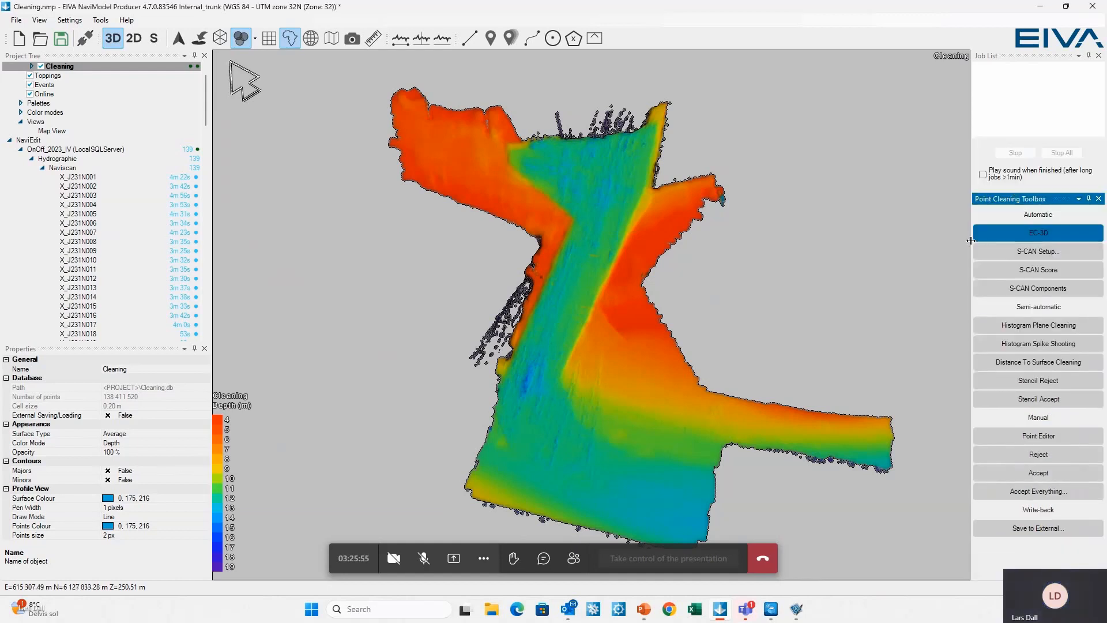
drag(971, 240, 931, 240)
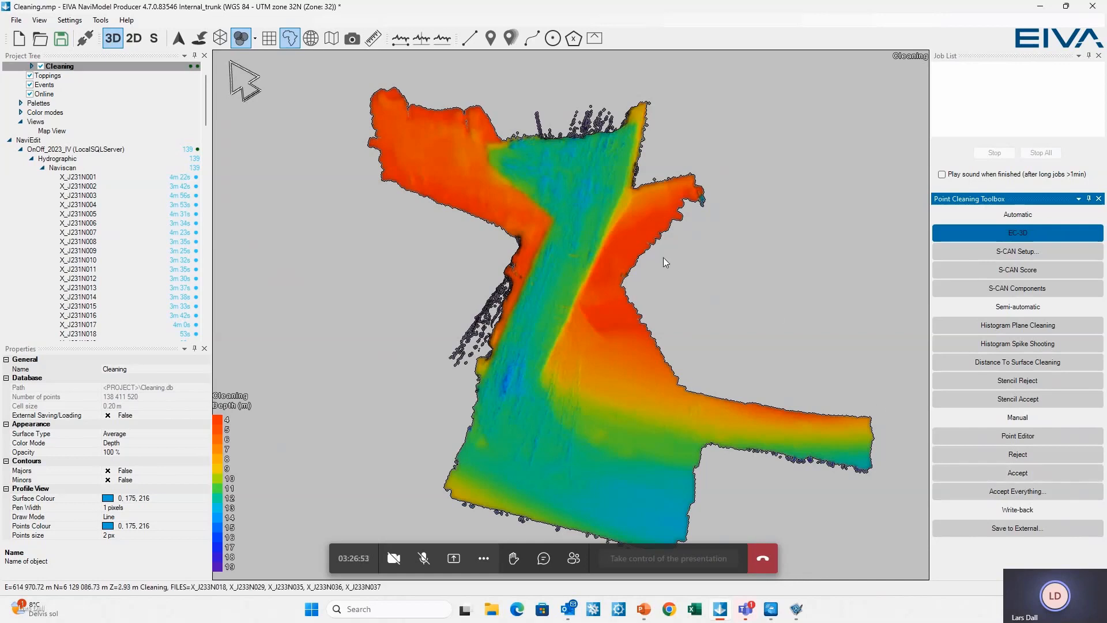
Step: Examine the stray points and noise along the northern edge and channel area of the Cleaning surface
click(622, 237)
drag(578, 193, 543, 245)
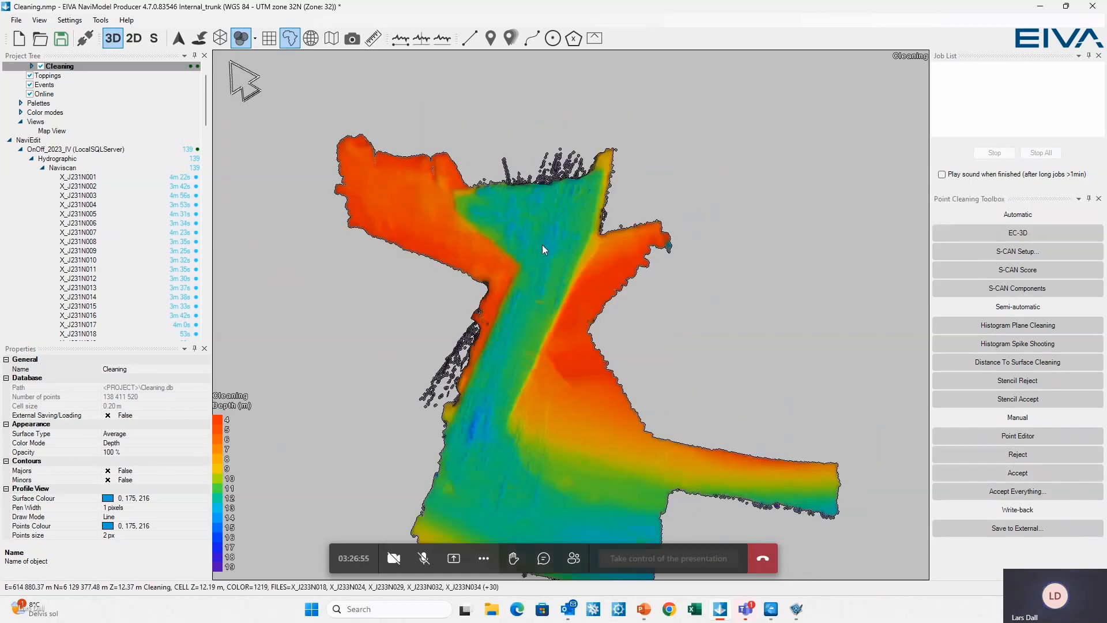
scroll(525, 319, up, 6)
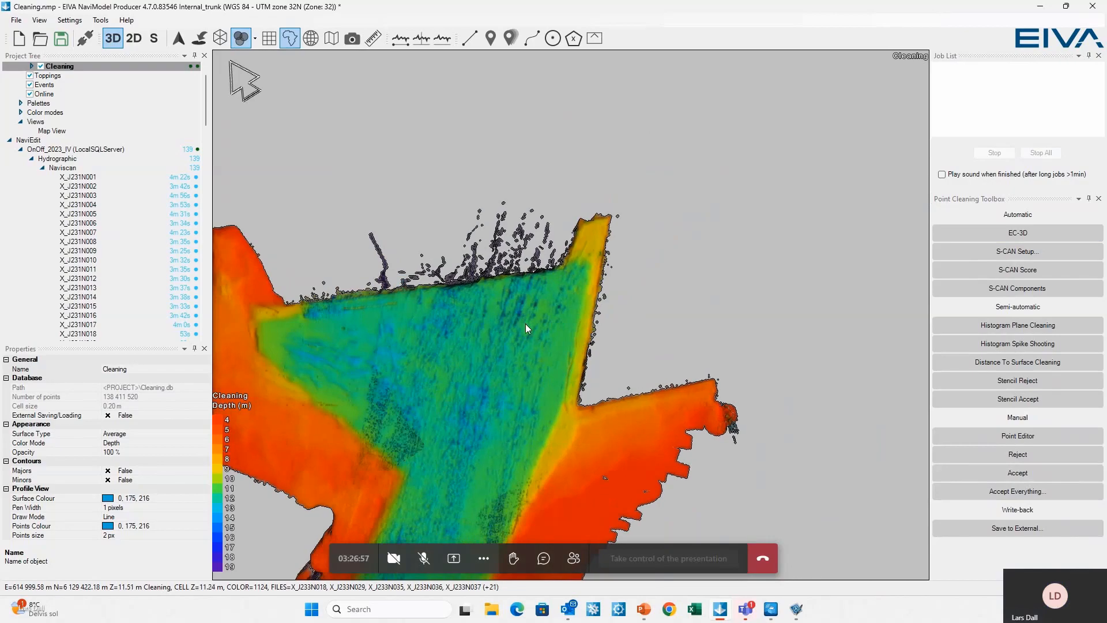
scroll(525, 324, up, 3)
drag(525, 324, 689, 345)
scroll(687, 370, up, 4)
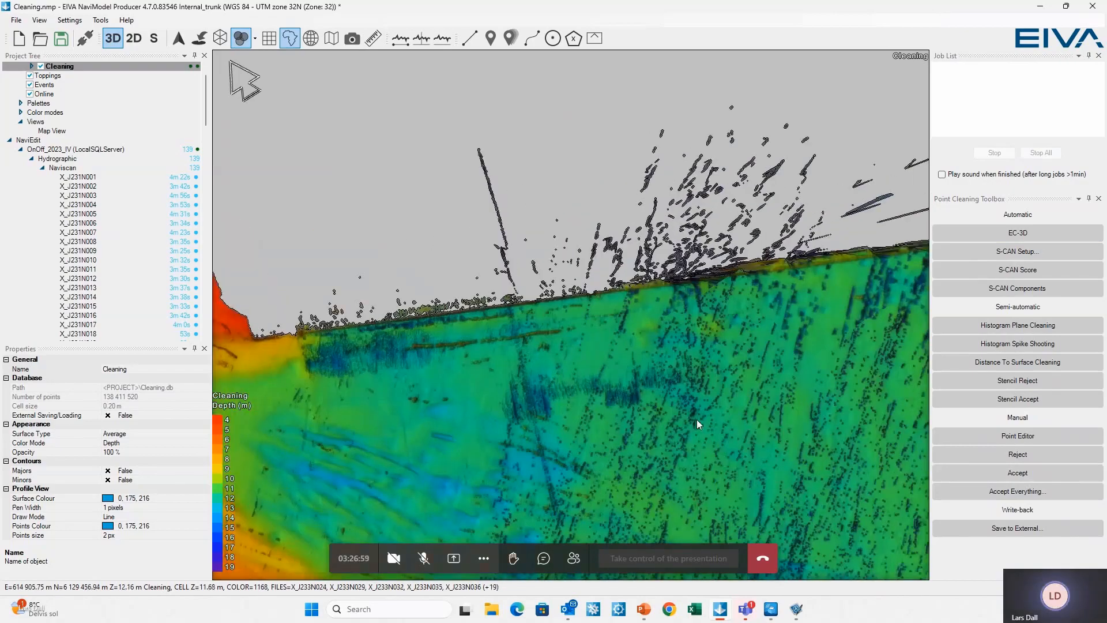
drag(697, 420, 639, 271)
scroll(666, 332, down, 3)
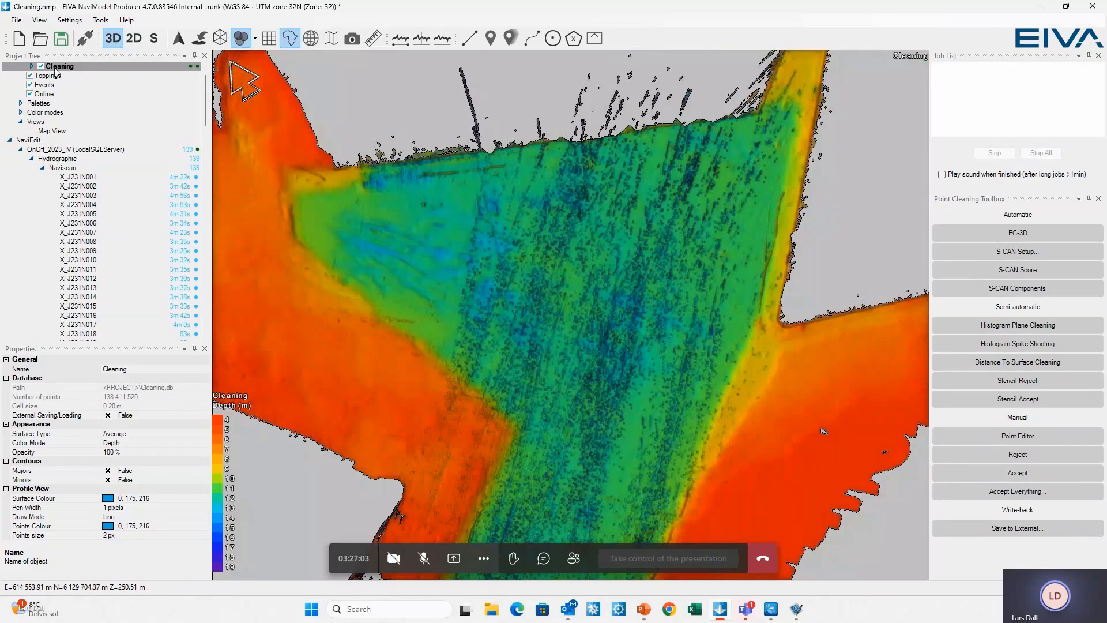
Step: Enable the DTM Toolbar and turn on the display of DTM points over the Cleaning surface
click(38, 22)
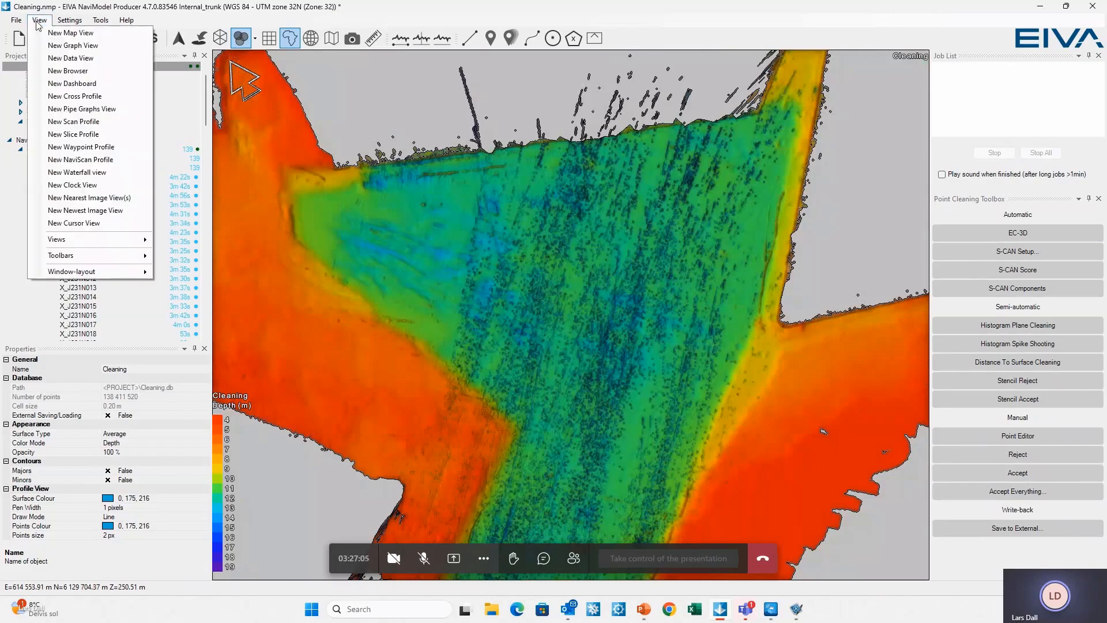
mouse_move(74, 259)
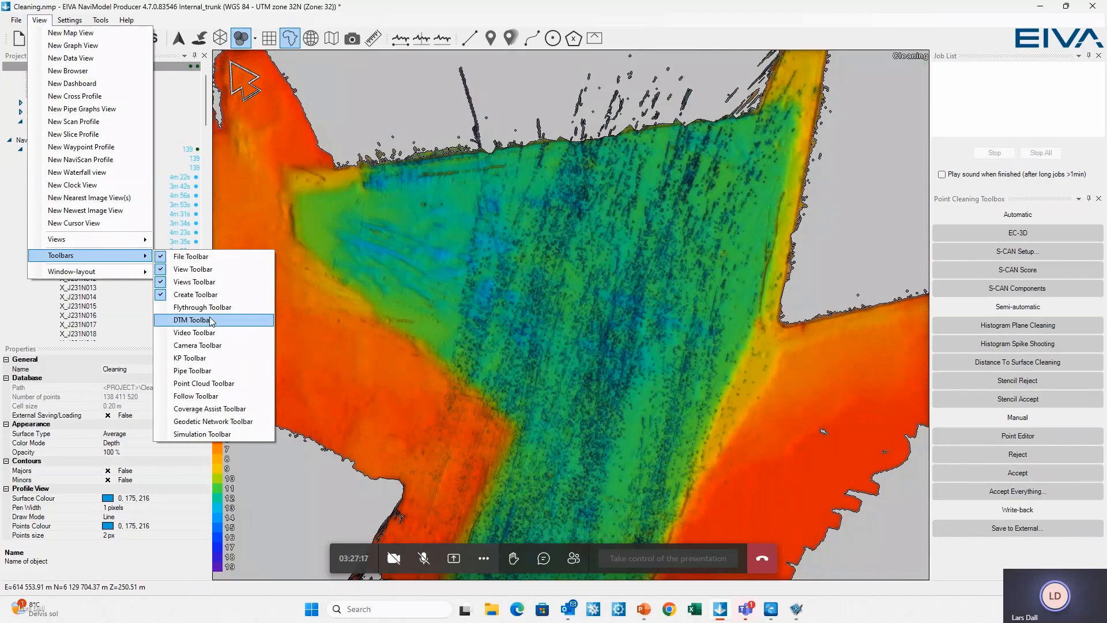
click(162, 321)
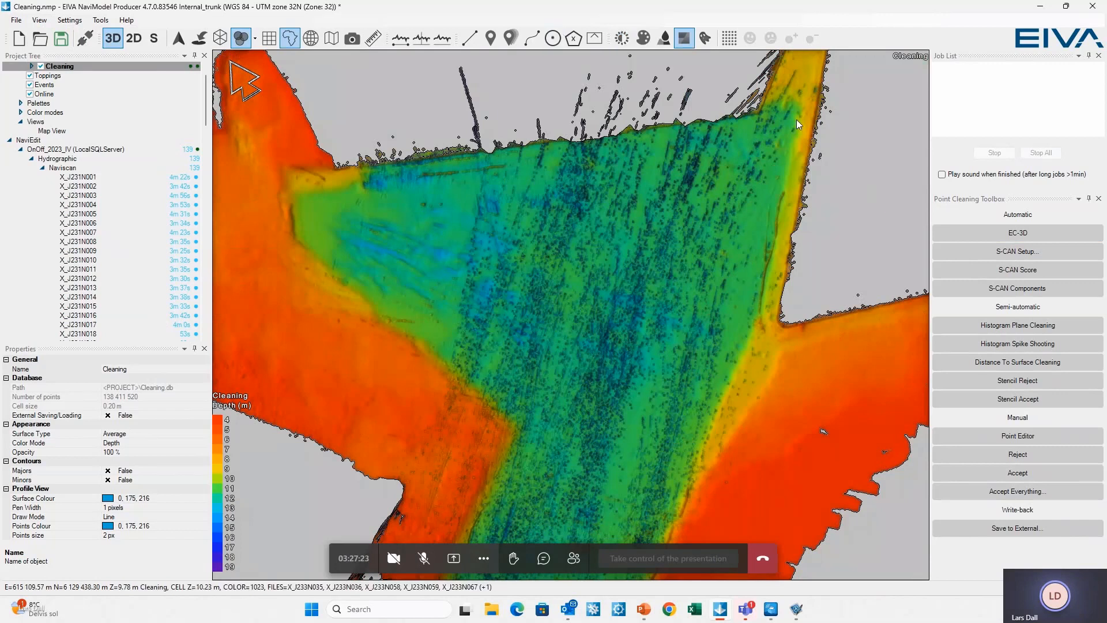
click(729, 39)
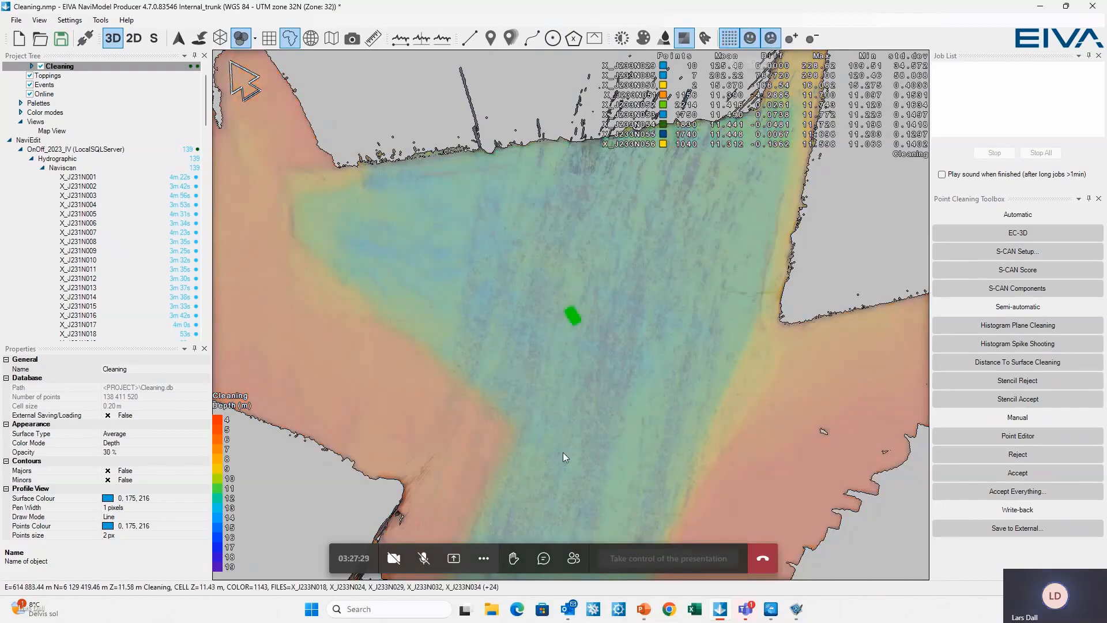
Step: Examine the accepted DTM points shown in the small box over the channel, close up and from several angles
scroll(533, 318, up, 5)
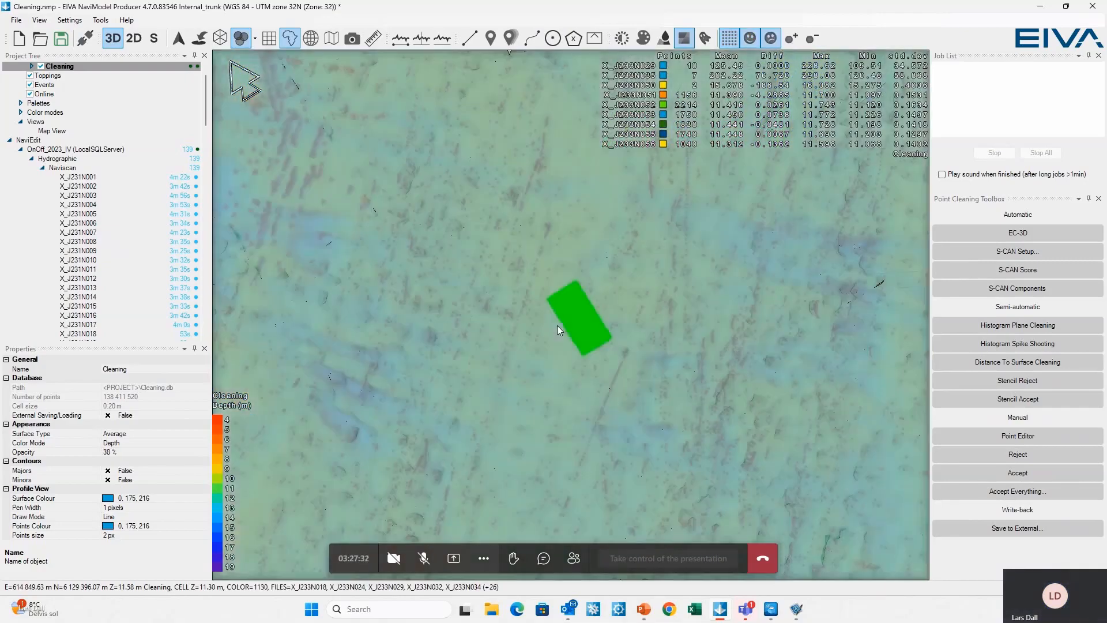
scroll(558, 326, down, 3)
mouse_move(565, 367)
right_down()
mouse_move(569, 350)
mouse_move(555, 375)
right_up()
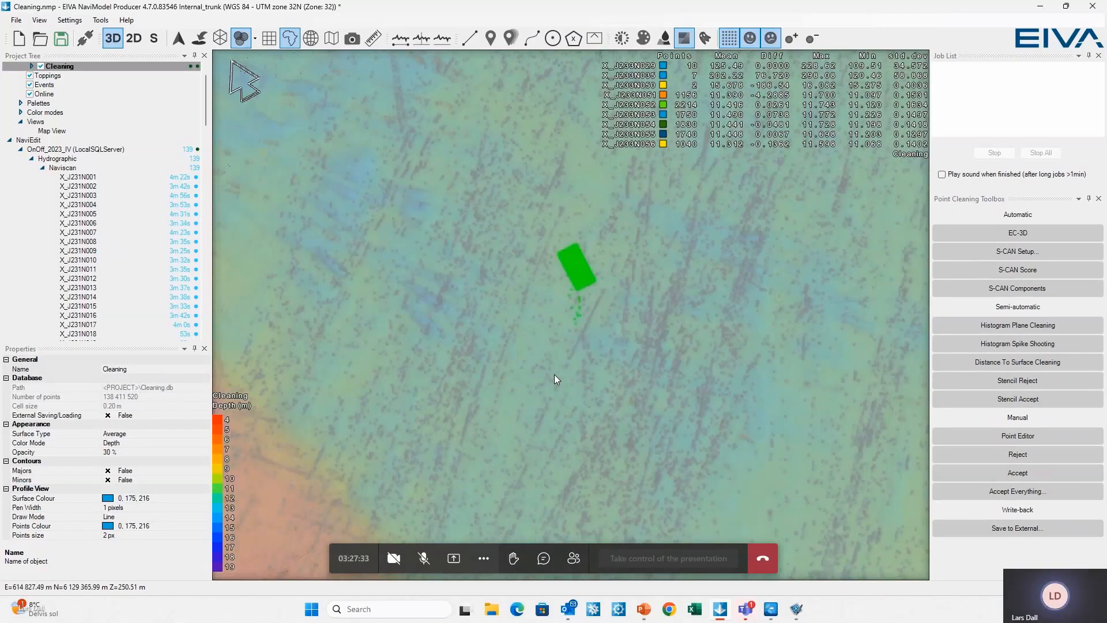
right_drag(574, 257, 573, 307)
scroll(572, 310, up, 5)
right_drag(577, 431, 582, 356)
scroll(582, 355, up, 5)
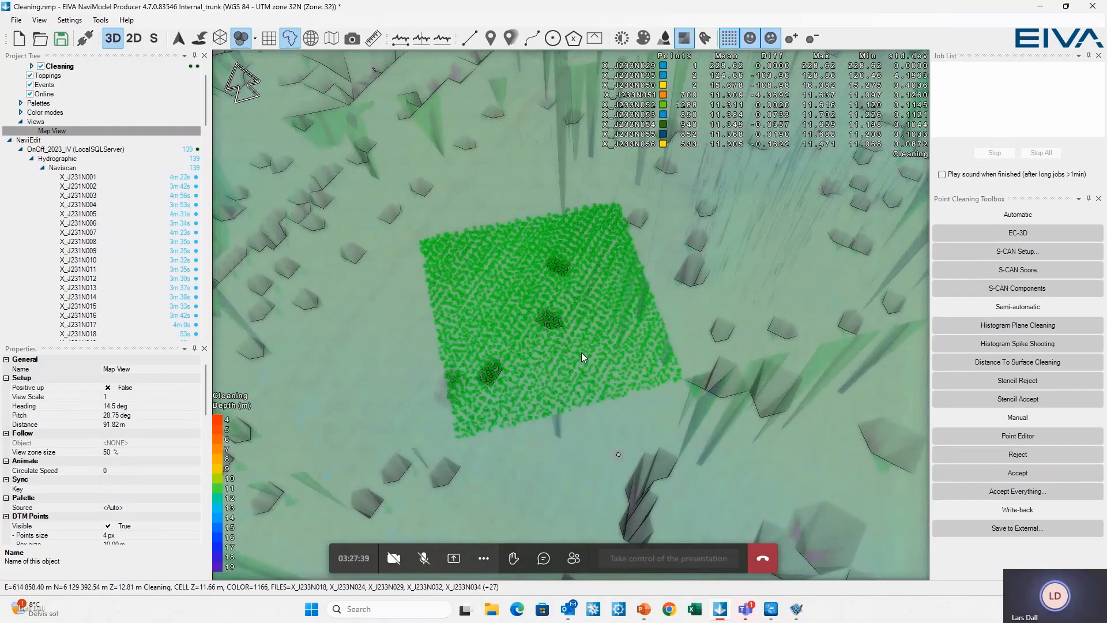
scroll(581, 353, down, 2)
right_drag(569, 453, 503, 522)
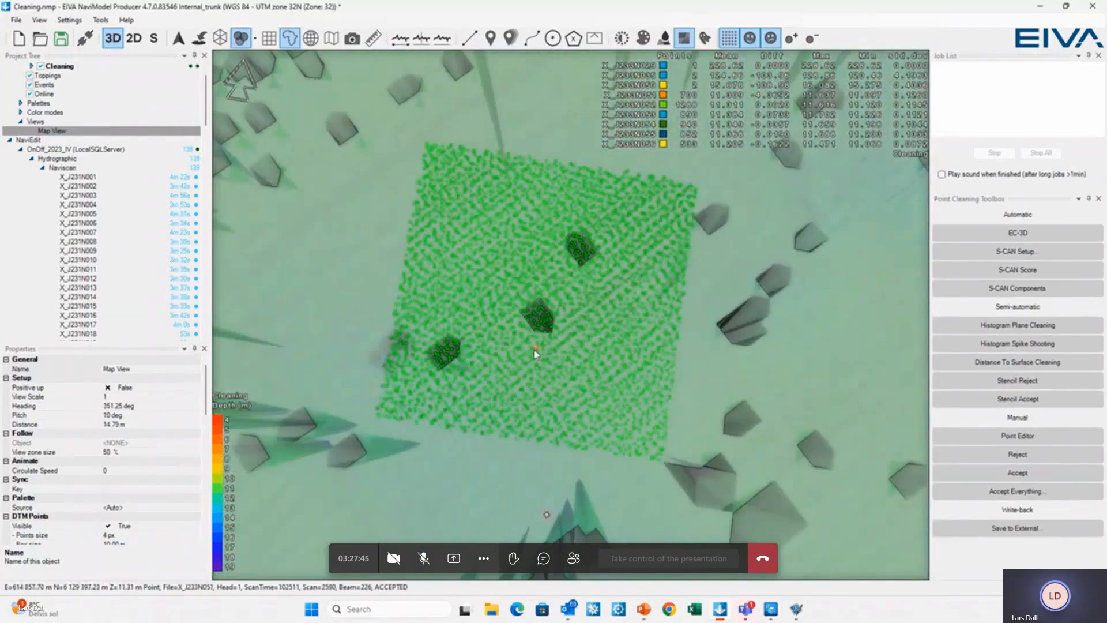
scroll(534, 351, down, 4)
scroll(535, 353, down, 4)
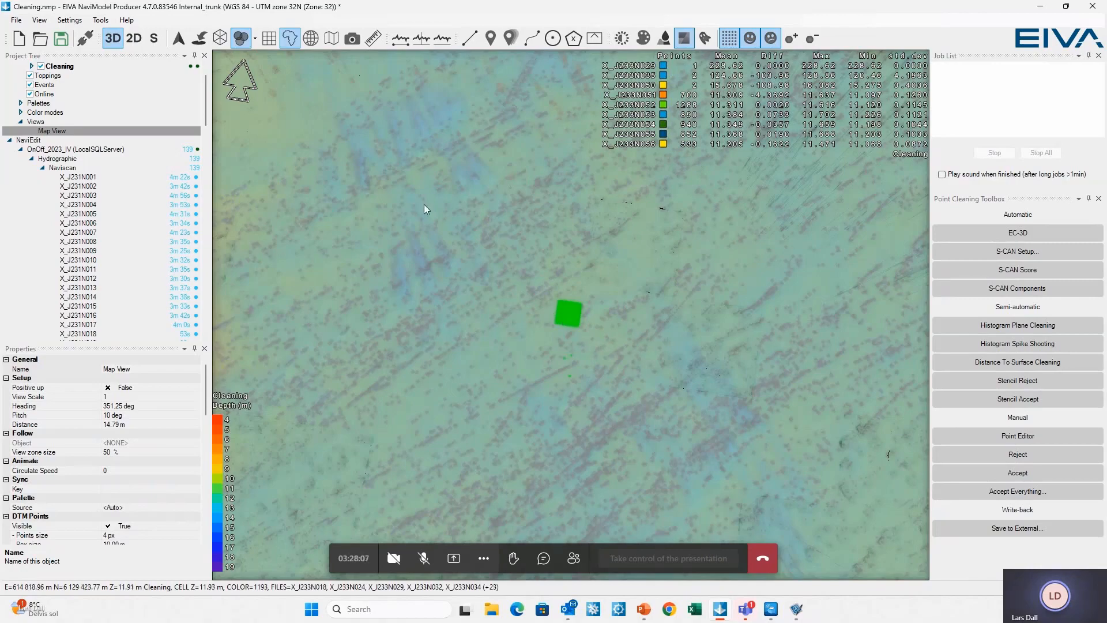
Step: Set the box size of the Map View's DTM points to 100 m
click(57, 134)
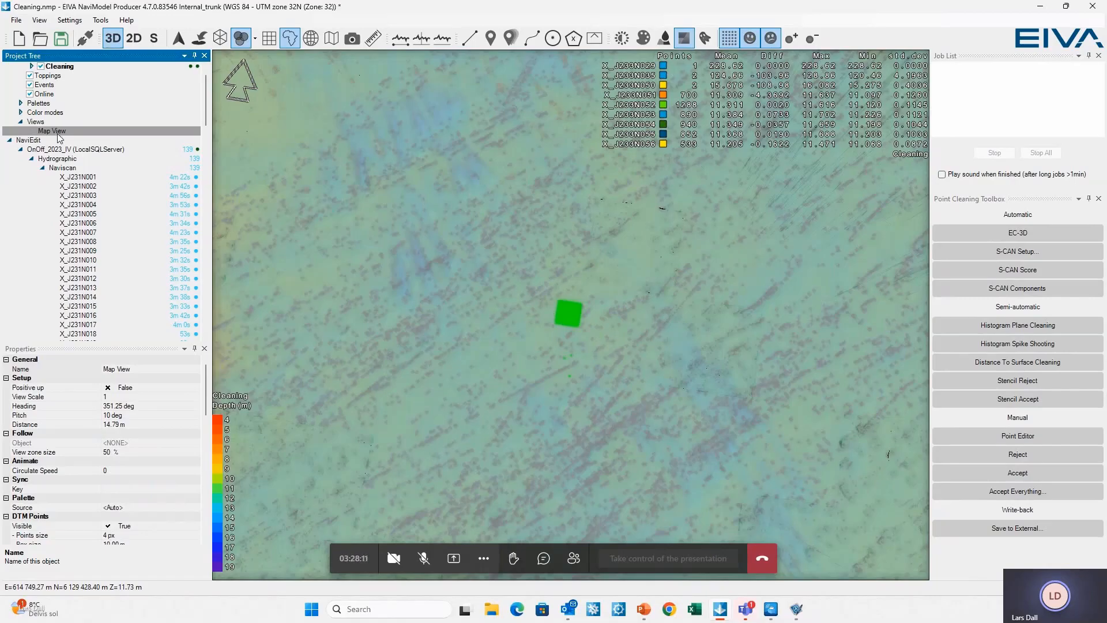
click(42, 123)
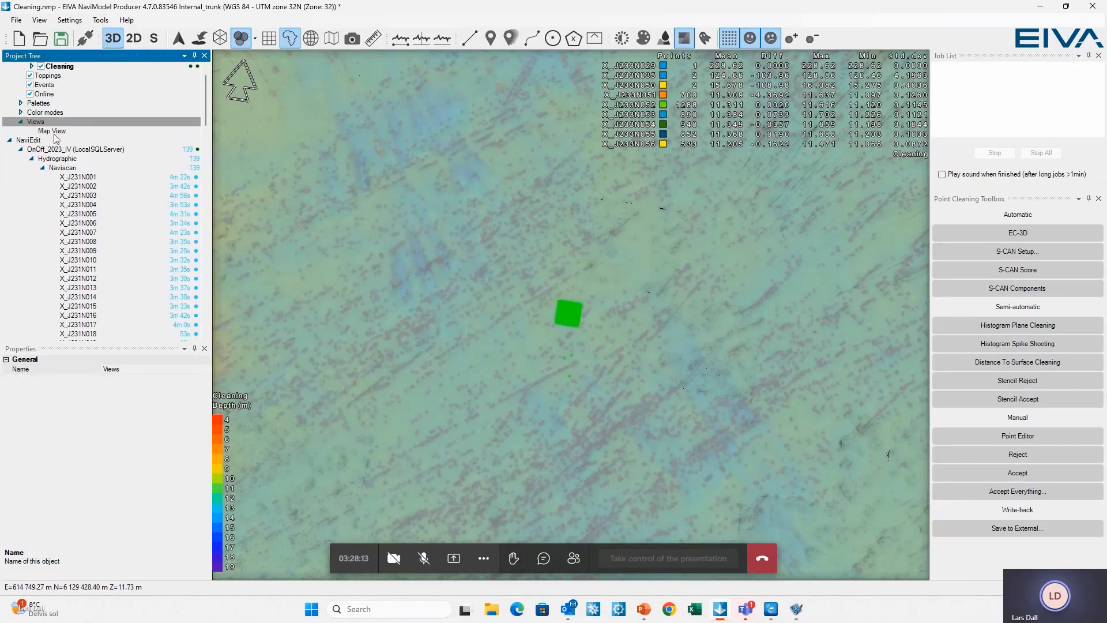
click(54, 133)
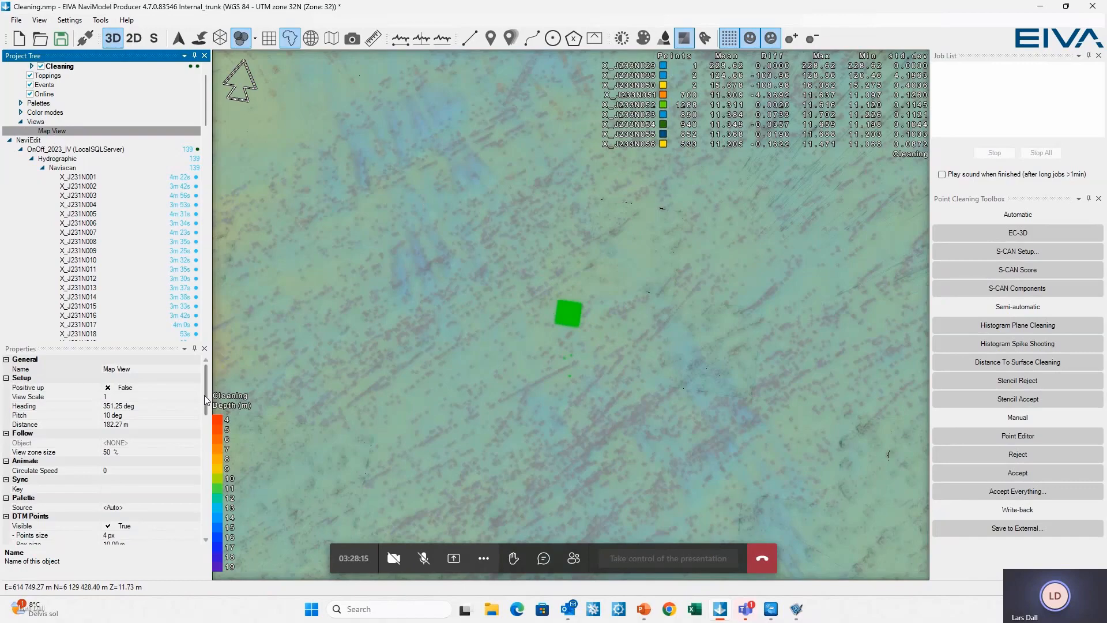
drag(206, 399, 208, 432)
click(58, 425)
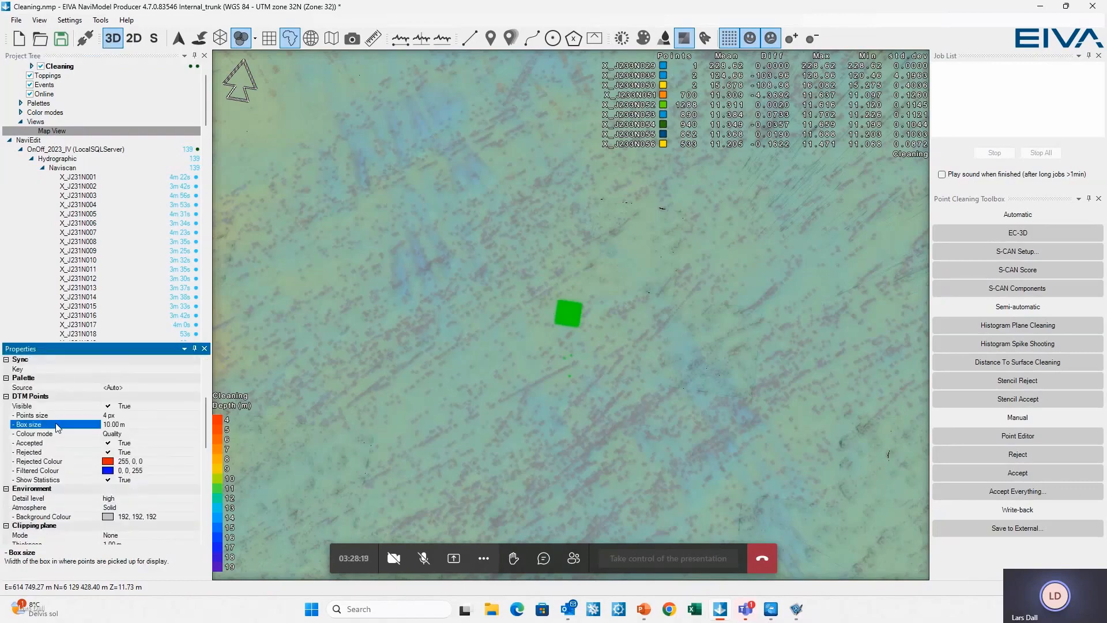
click(136, 425)
text(100)
click(165, 436)
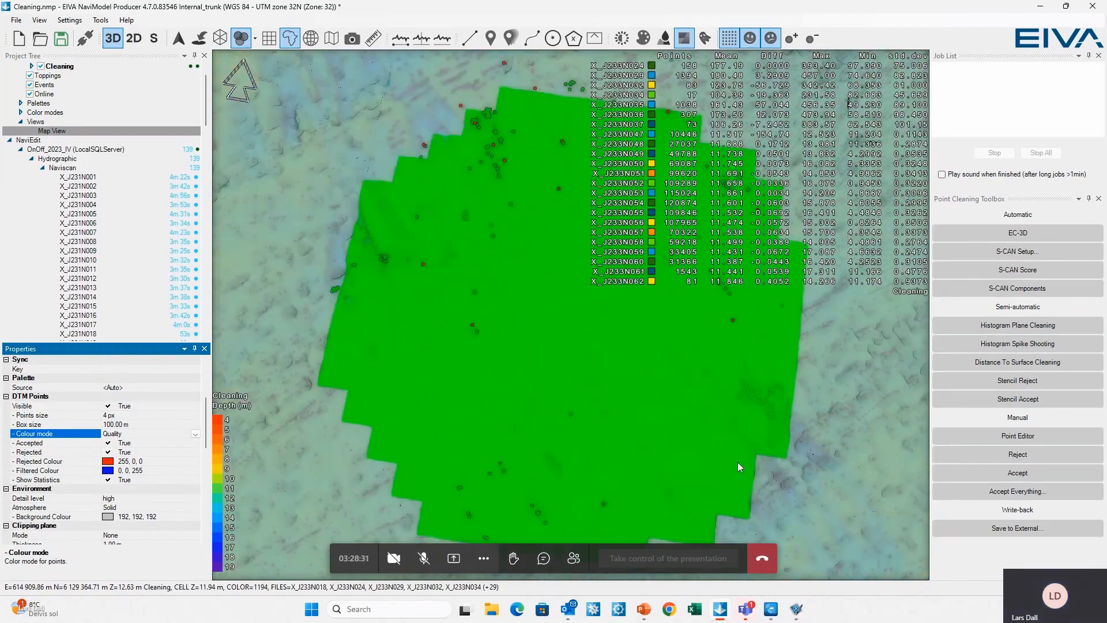
Step: Examine the DTM points in the 100 m box beneath the channel surface and along the northern edge from several angles
drag(738, 462, 815, 480)
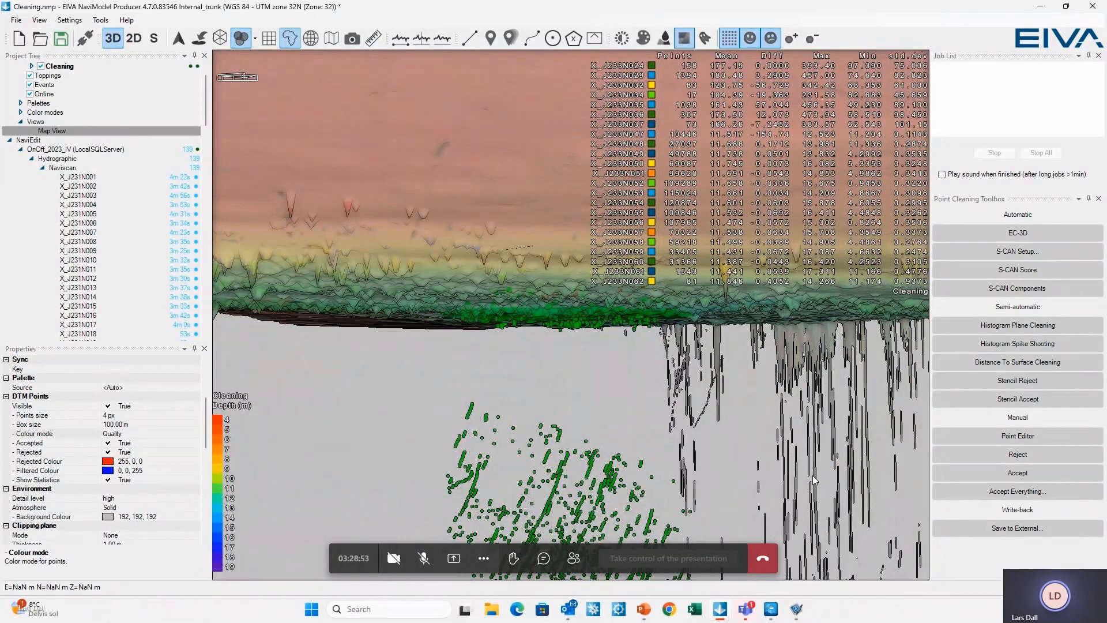
middle_drag(548, 403, 641, 438)
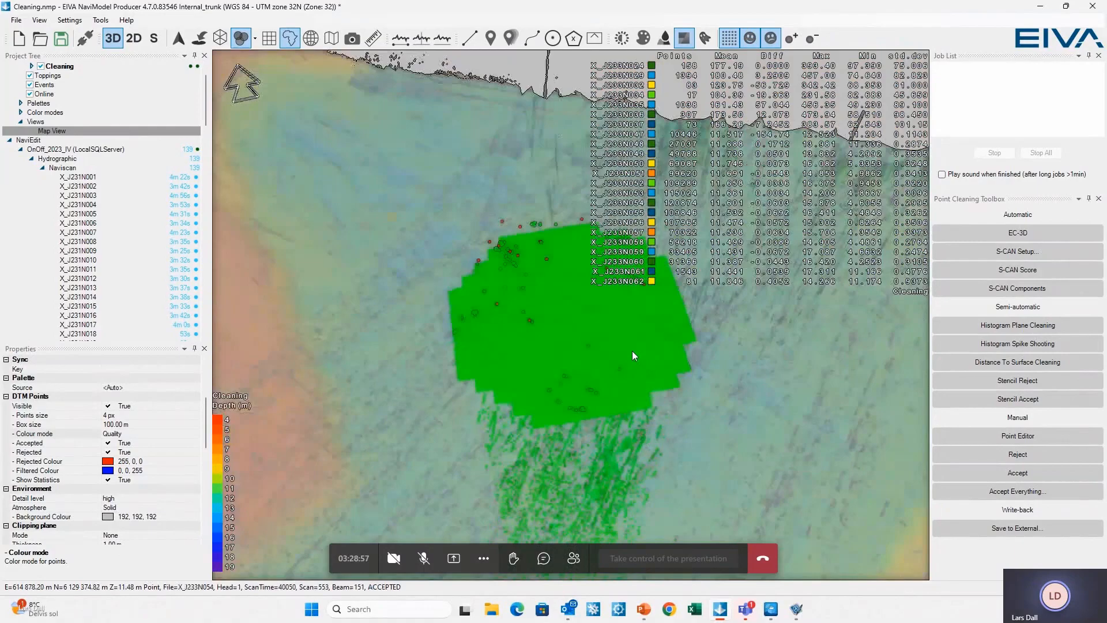
drag(632, 351, 623, 448)
scroll(614, 330, down, 2)
drag(596, 327, 594, 375)
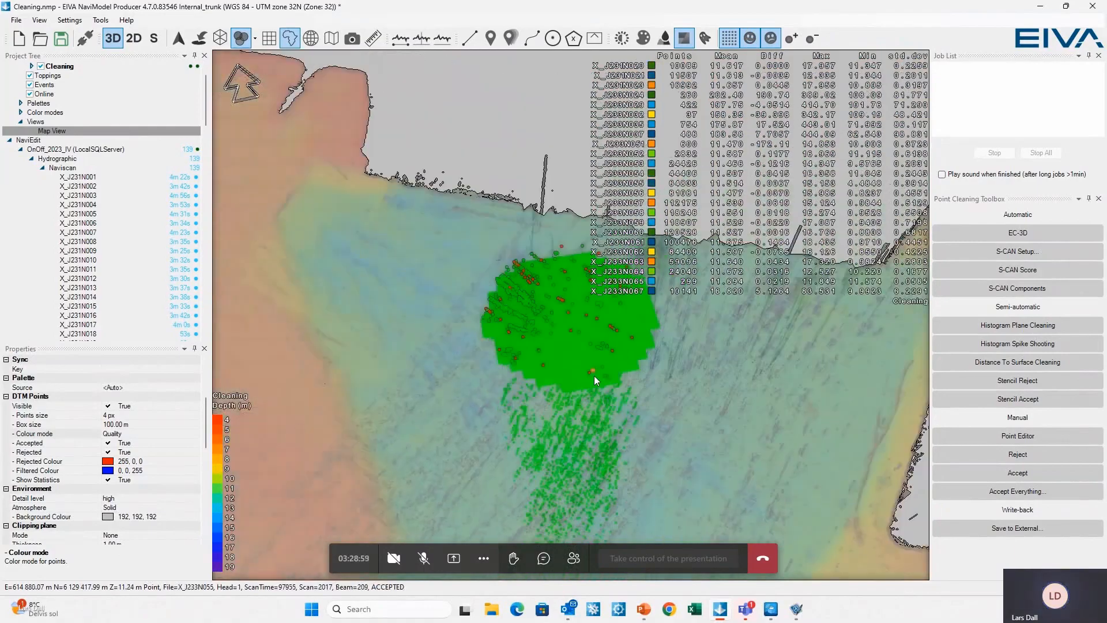
middle_drag(583, 456, 579, 395)
scroll(579, 379, up, 5)
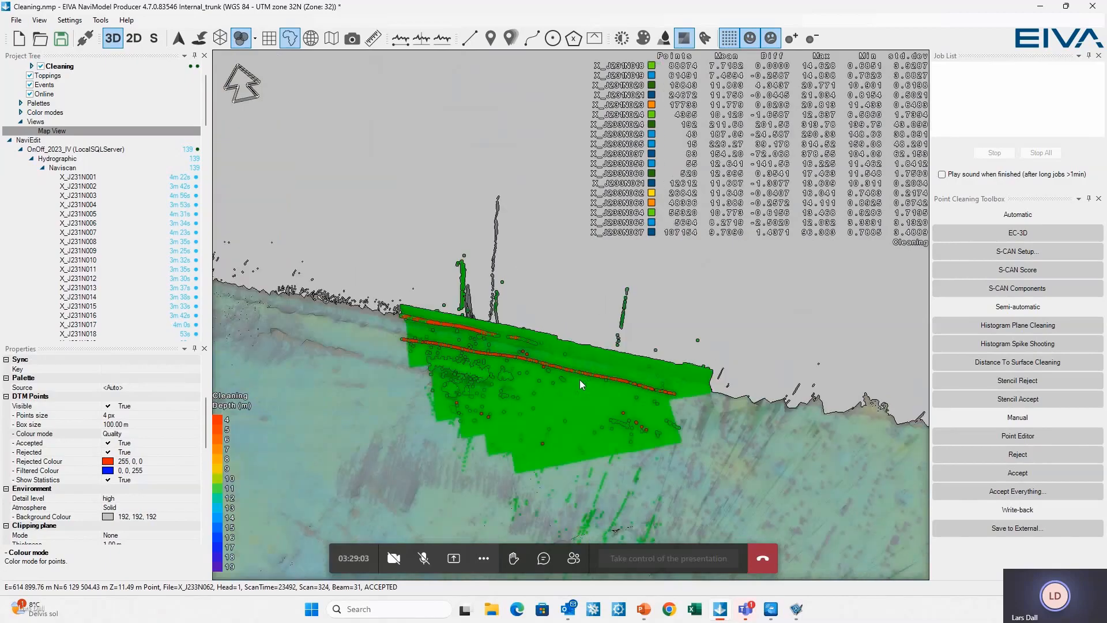
middle_drag(575, 436, 389, 385)
drag(291, 386, 648, 369)
scroll(636, 369, up, 2)
scroll(635, 369, up, 3)
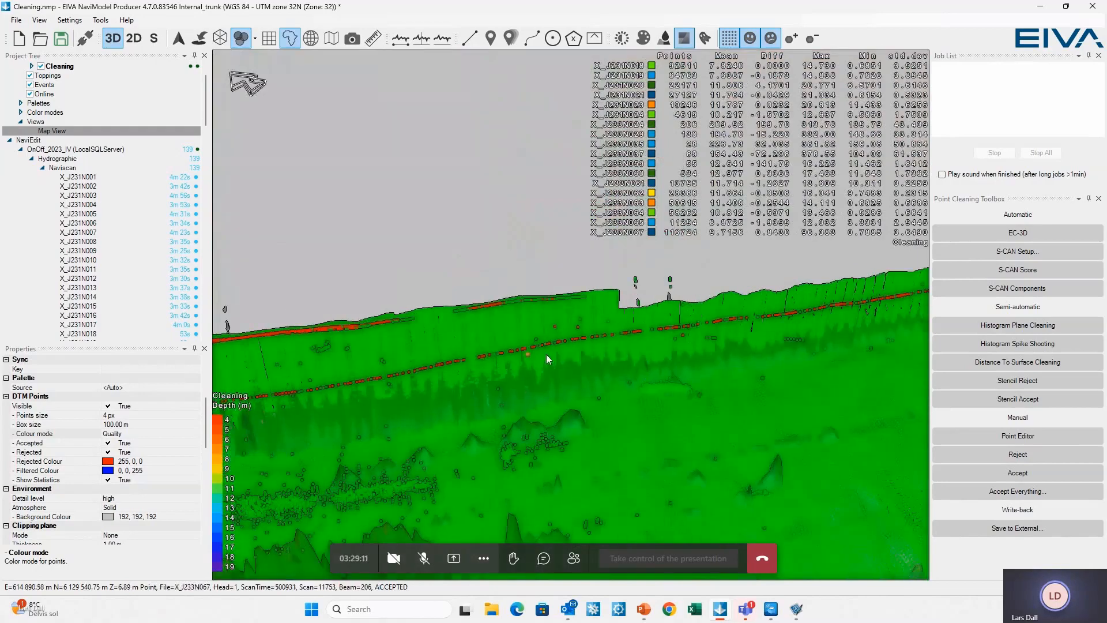
Step: Examine the accepted and rejected points along the vertical northern wall and the stray points behind it
drag(617, 465, 704, 435)
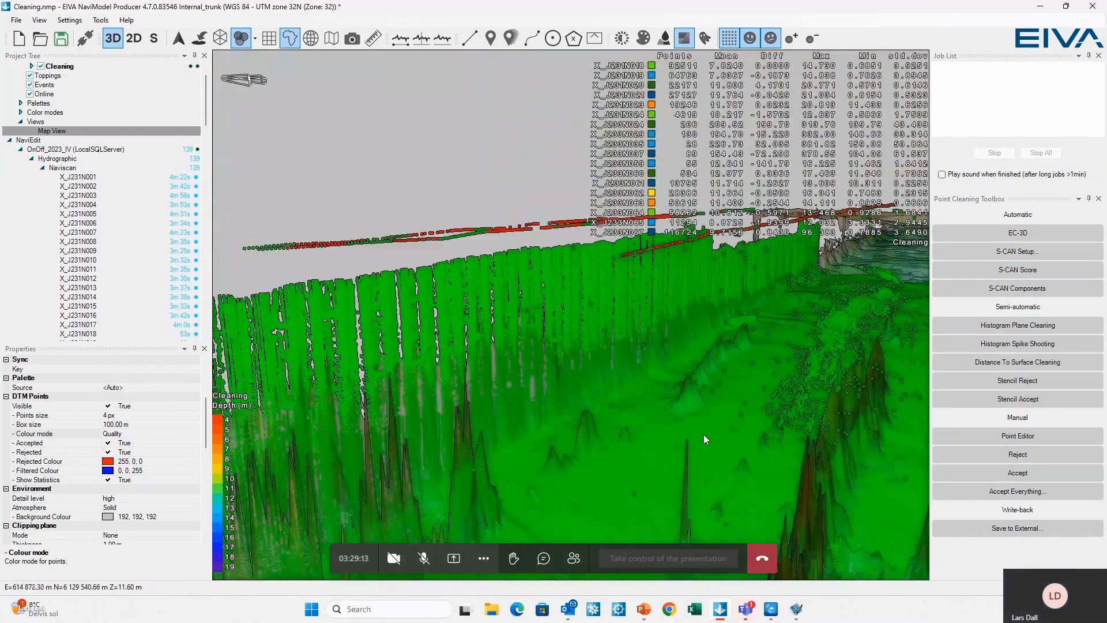
drag(575, 424, 268, 424)
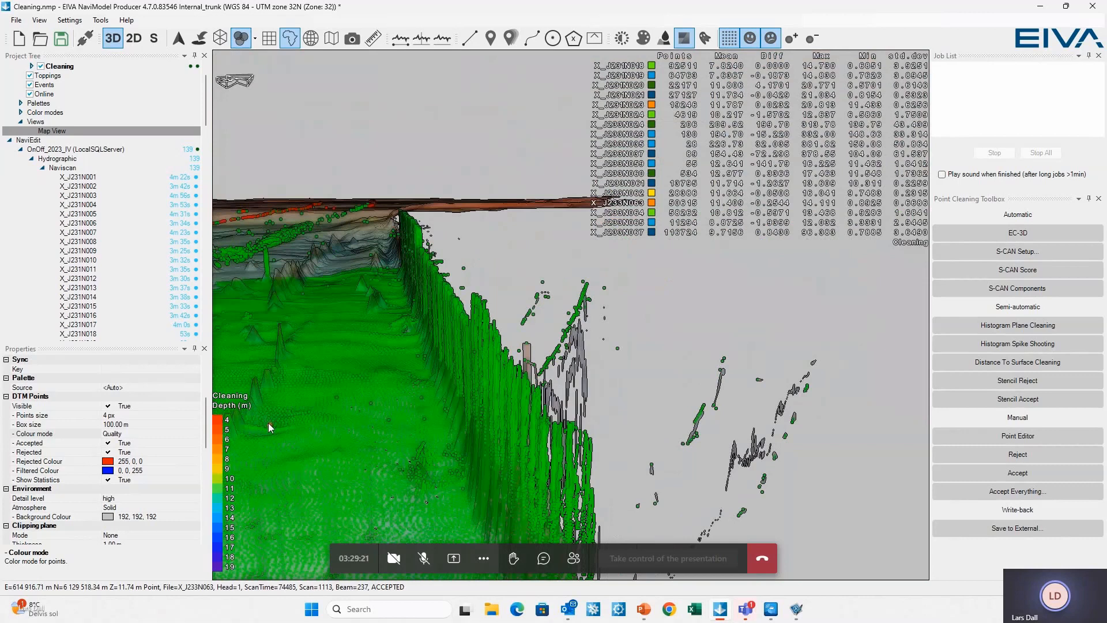
drag(283, 415, 464, 365)
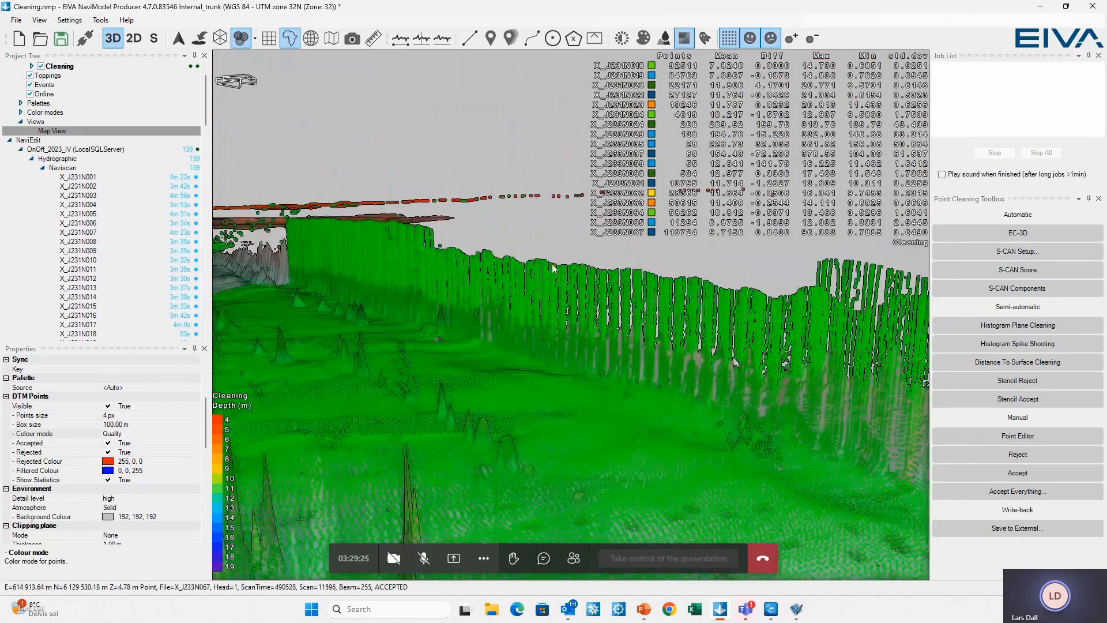
drag(542, 373, 582, 426)
scroll(582, 427, up, 1)
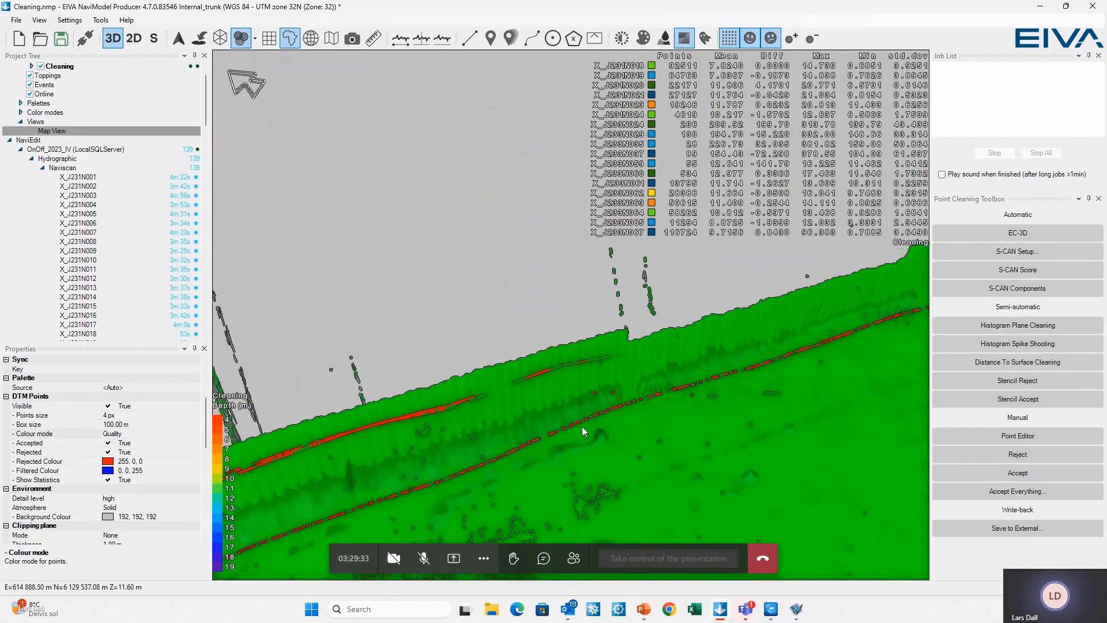
scroll(586, 426, down, 1)
drag(587, 428, 447, 474)
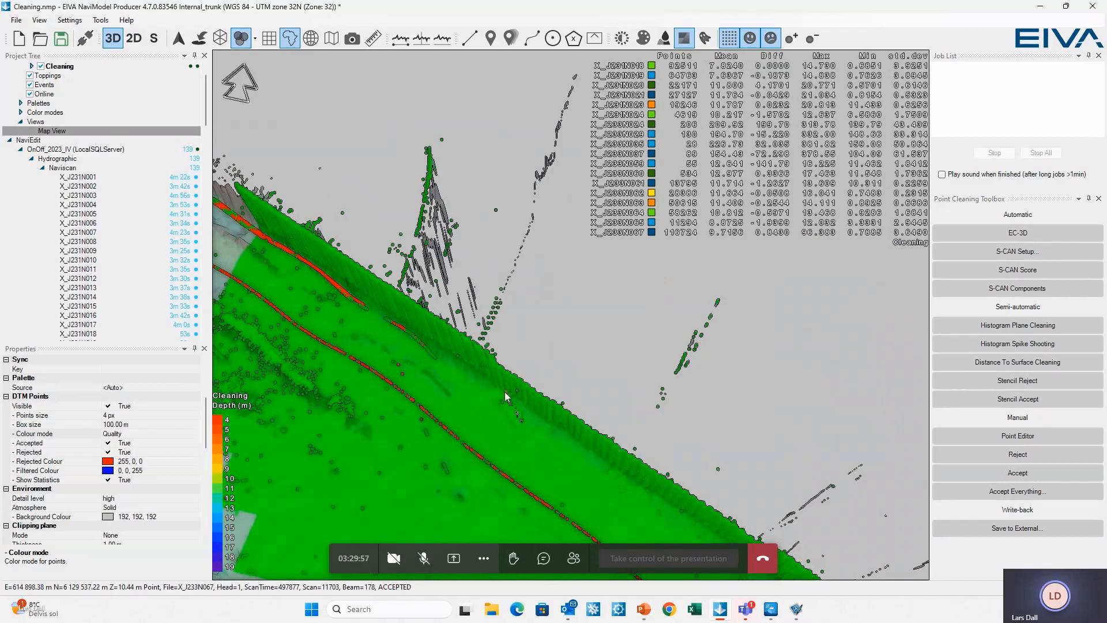
middle_drag(500, 417, 499, 462)
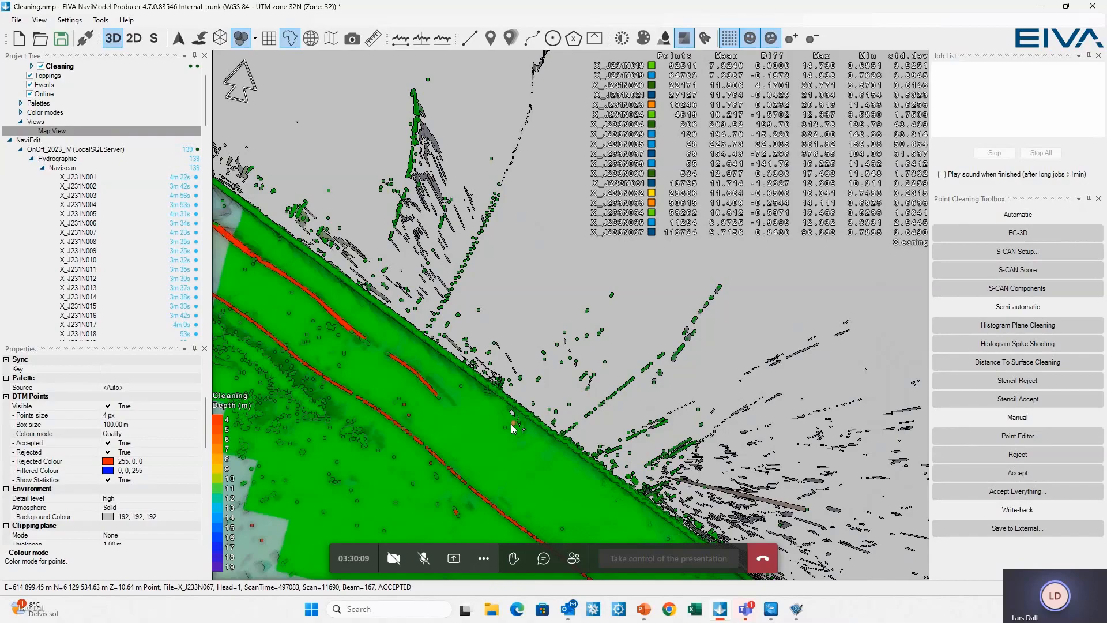
Step: Turn off the display of DTM points and inspect the bare Cleaning surface along the northern wall
click(729, 38)
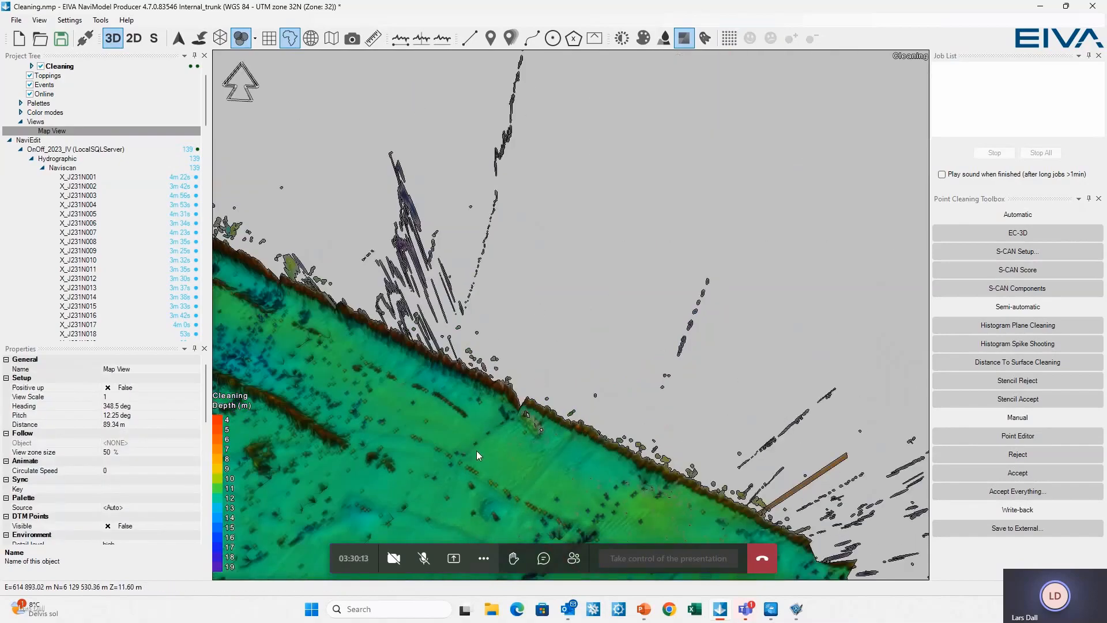
drag(476, 451, 573, 364)
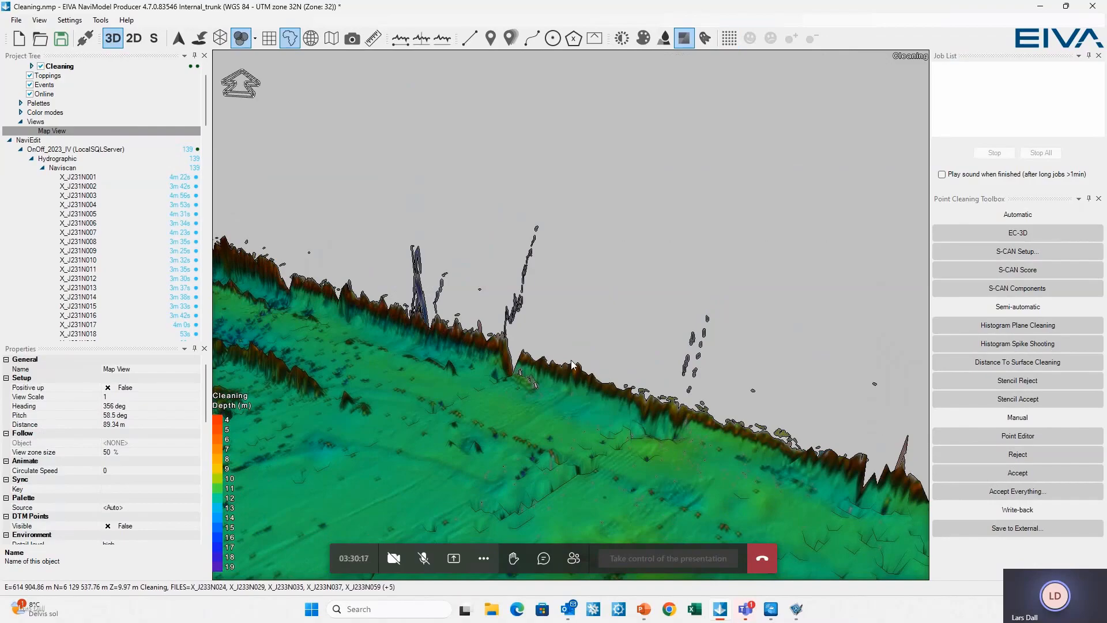
drag(573, 364, 515, 526)
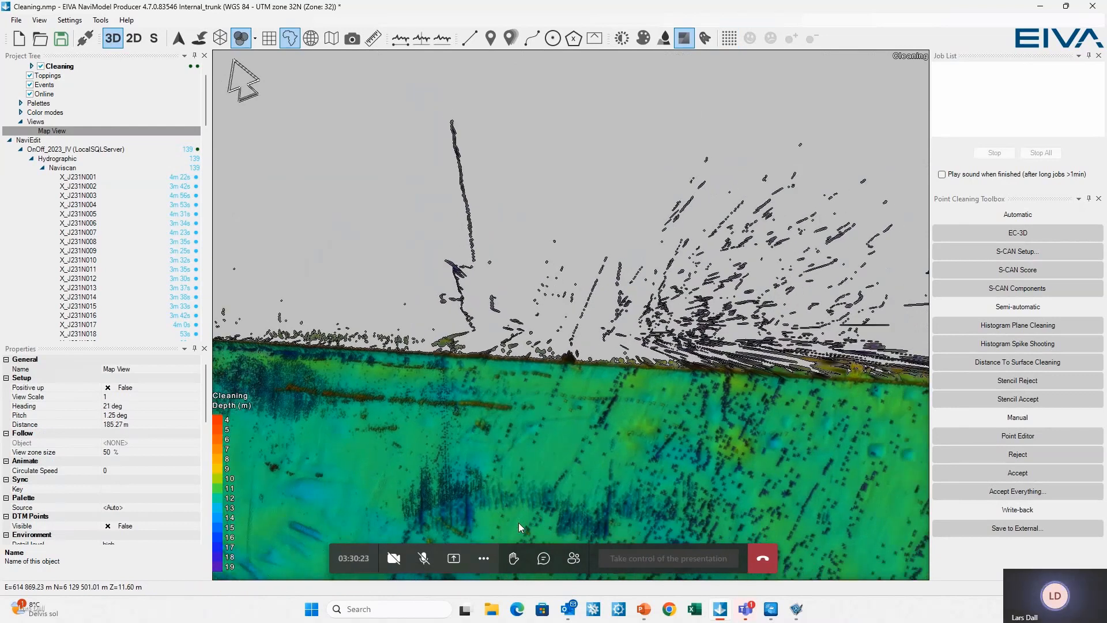
Step: Set the Cleaning surface's colour mode to Cleaned Regions
scroll(518, 523, down, 3)
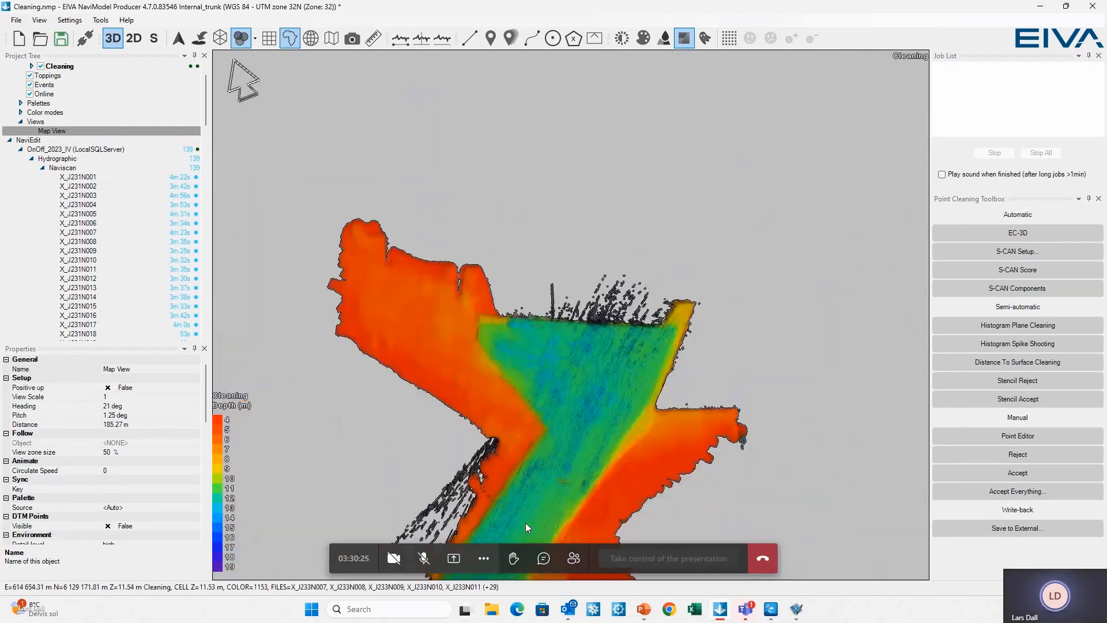
drag(542, 531, 530, 269)
right_drag(454, 369, 504, 369)
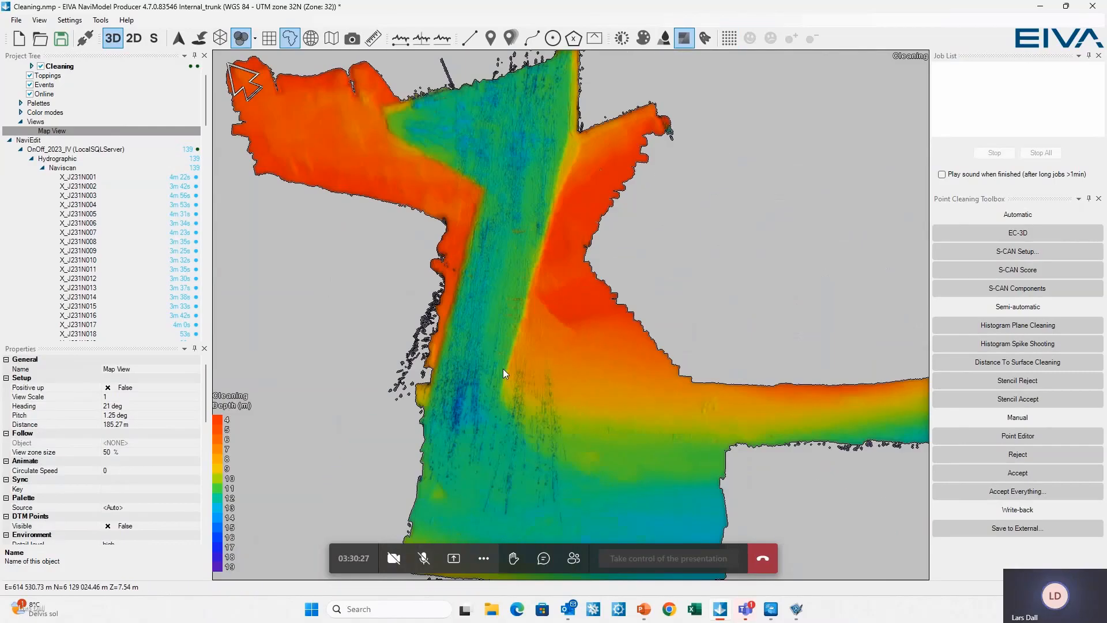
drag(582, 464, 611, 377)
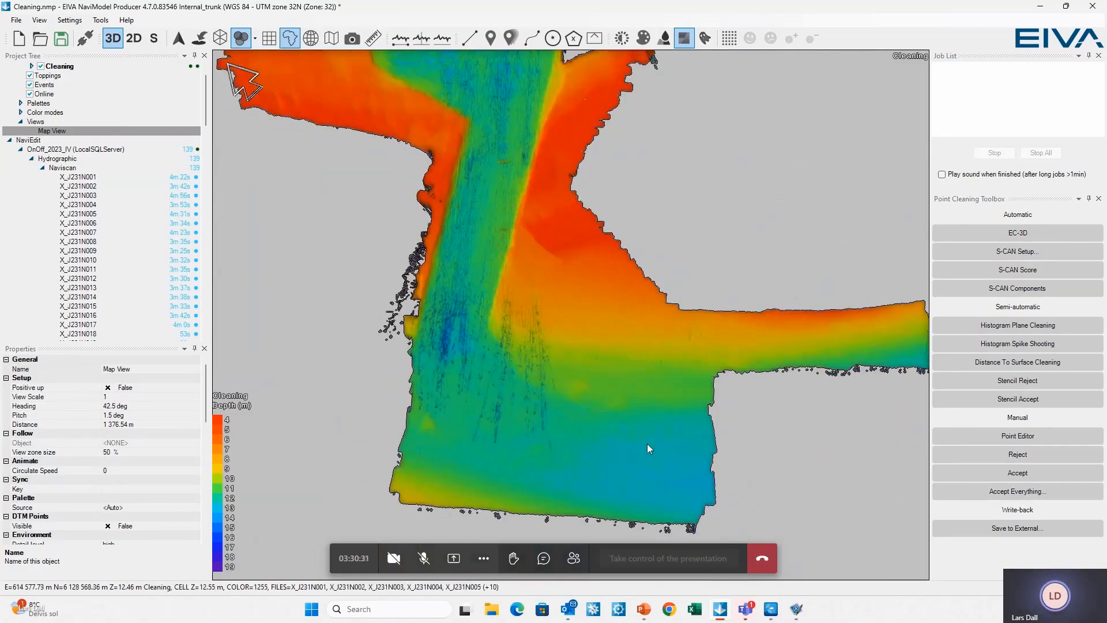
right_drag(647, 444, 645, 461)
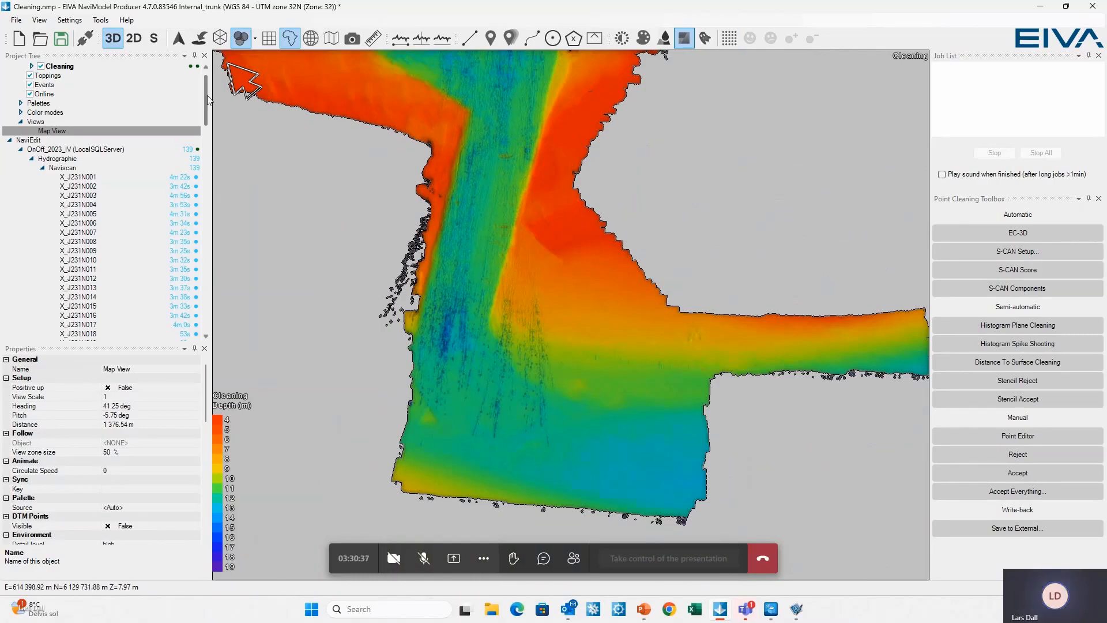
scroll(122, 95, up, 2)
click(61, 85)
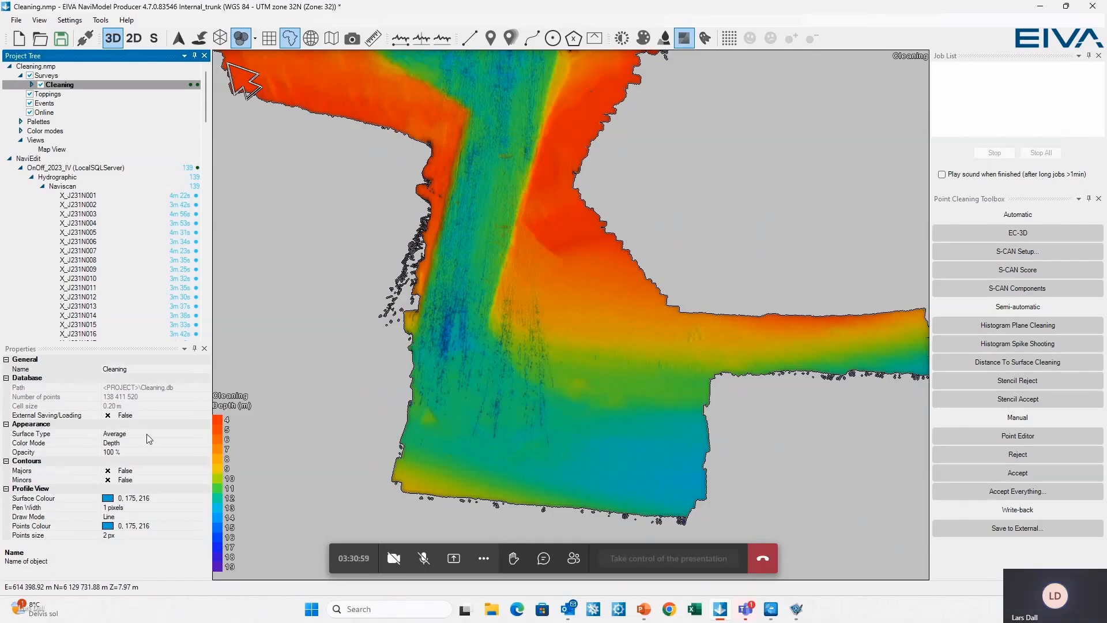
click(56, 444)
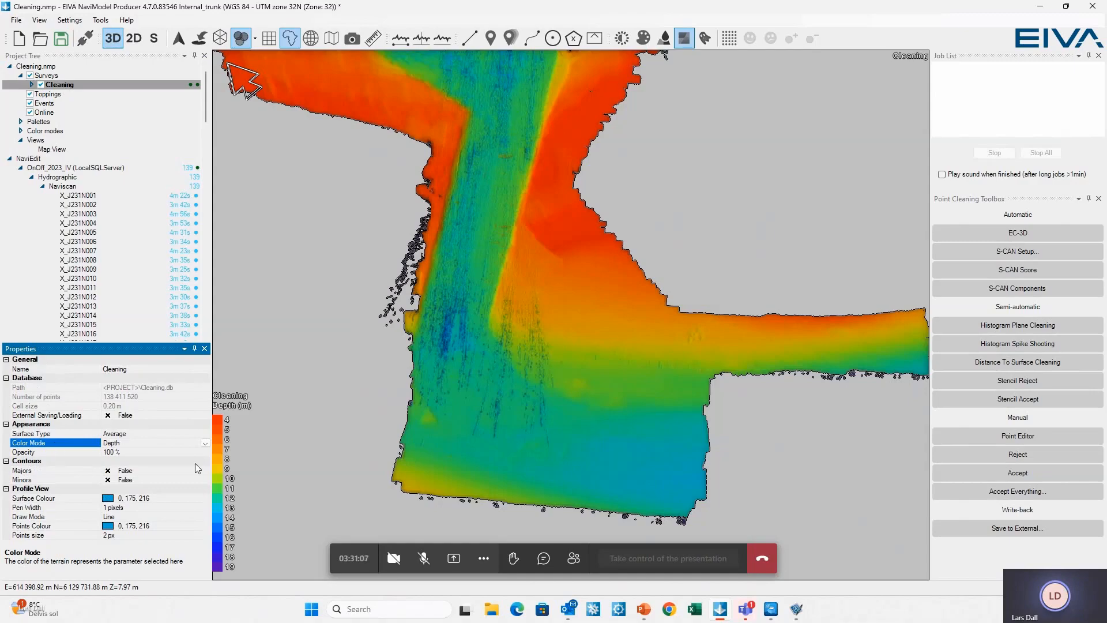
click(205, 443)
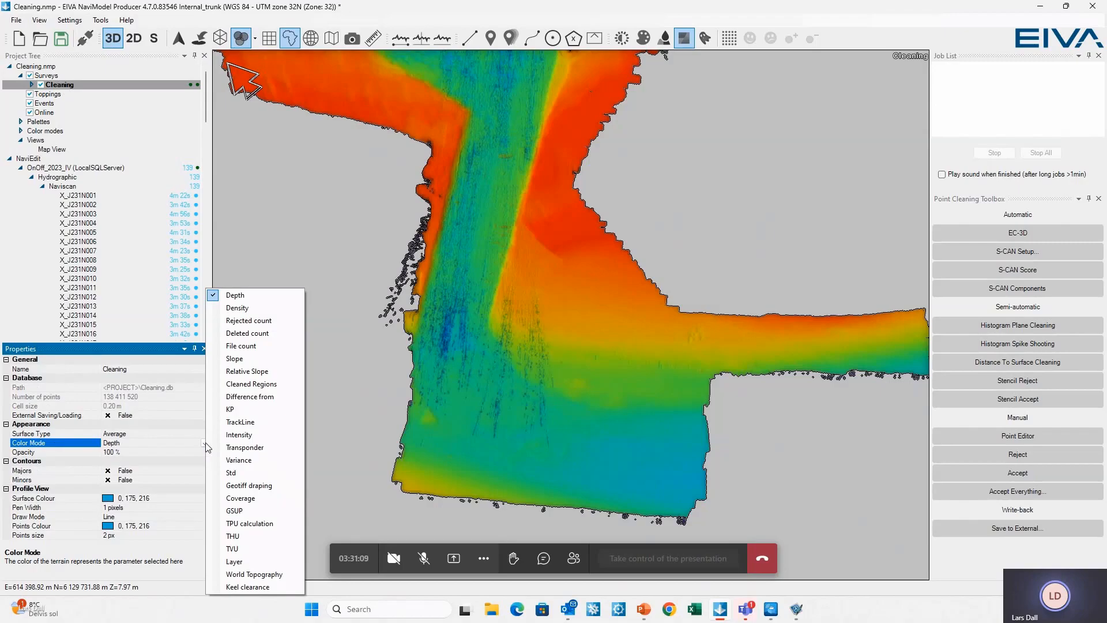
click(261, 385)
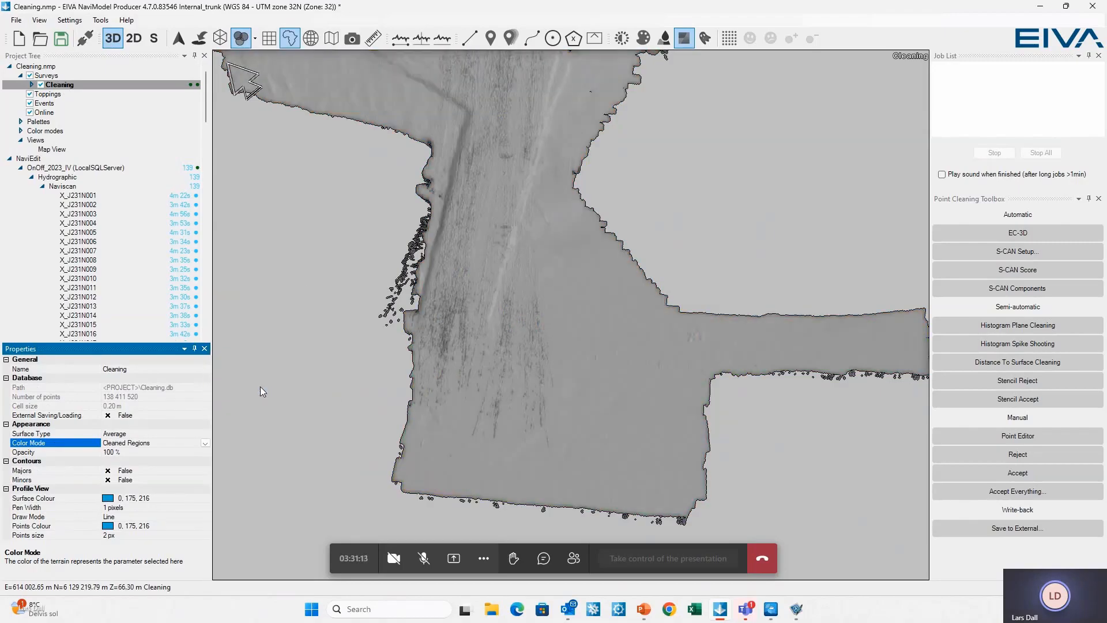
Step: Calculate the S-CAN Score inside a four-point polygon around the noisy western corner of the surface's southern basin, without starting the cleaning
drag(573, 456, 576, 473)
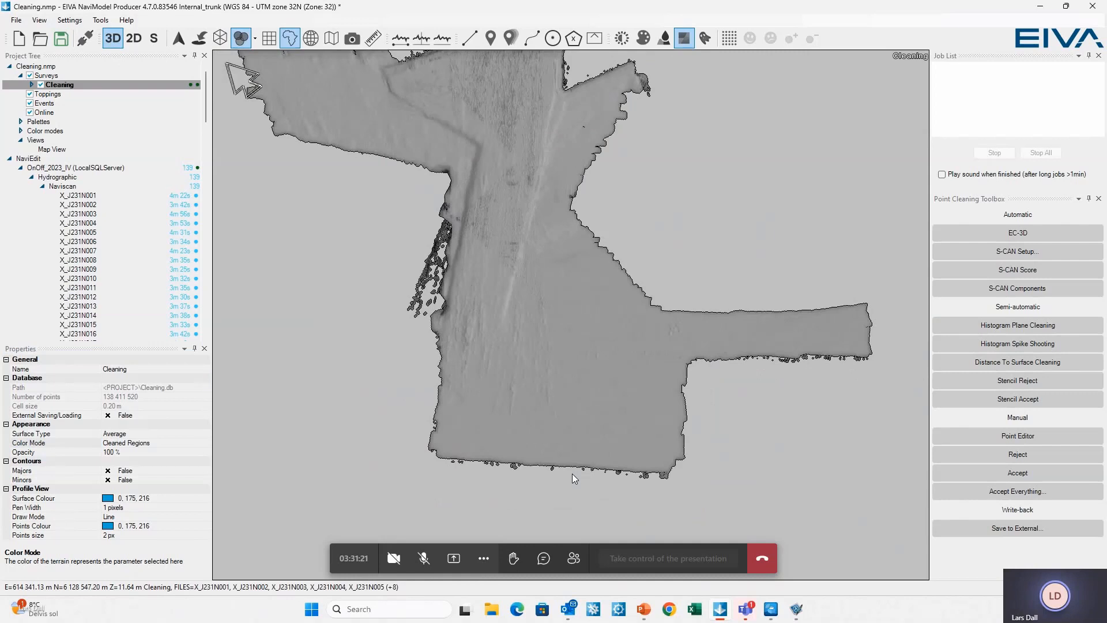
scroll(572, 473, down, 2)
scroll(573, 473, up, 3)
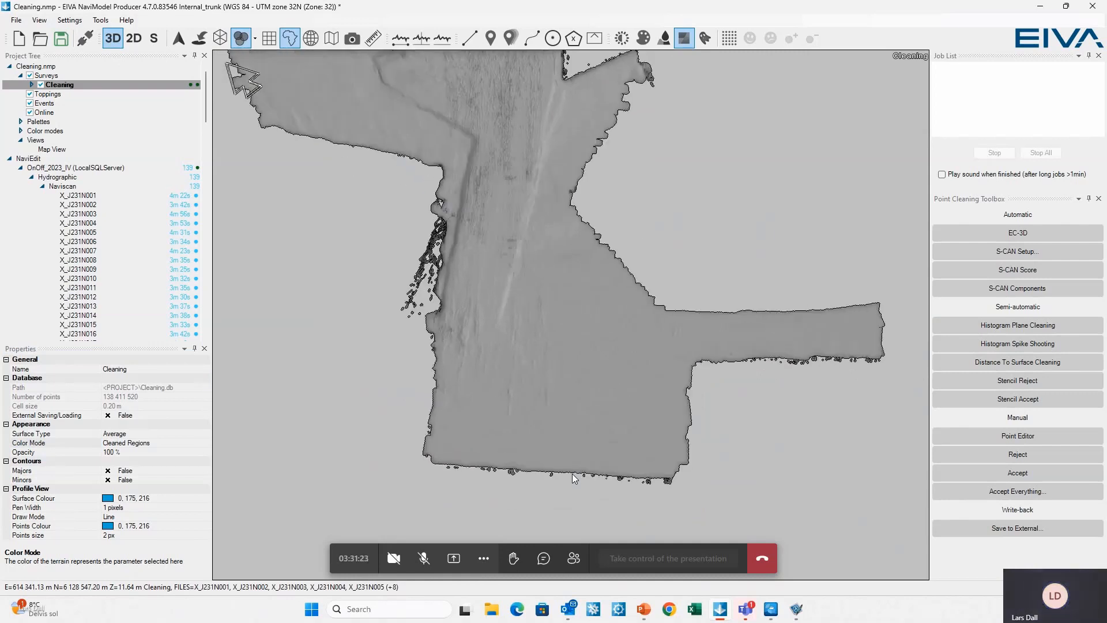
drag(545, 414, 566, 411)
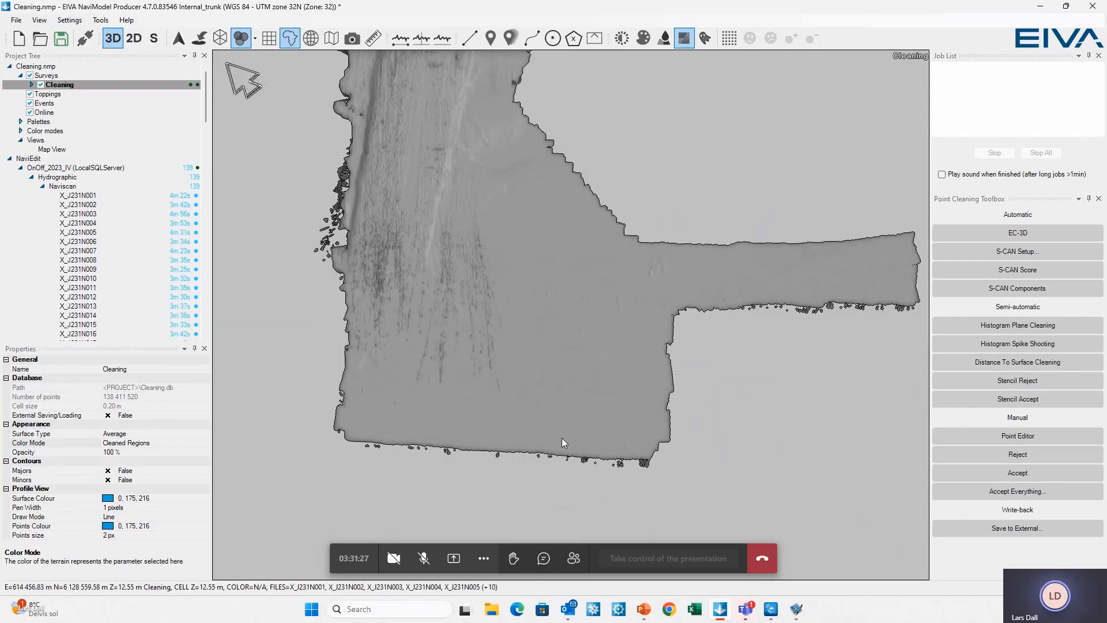
click(1022, 273)
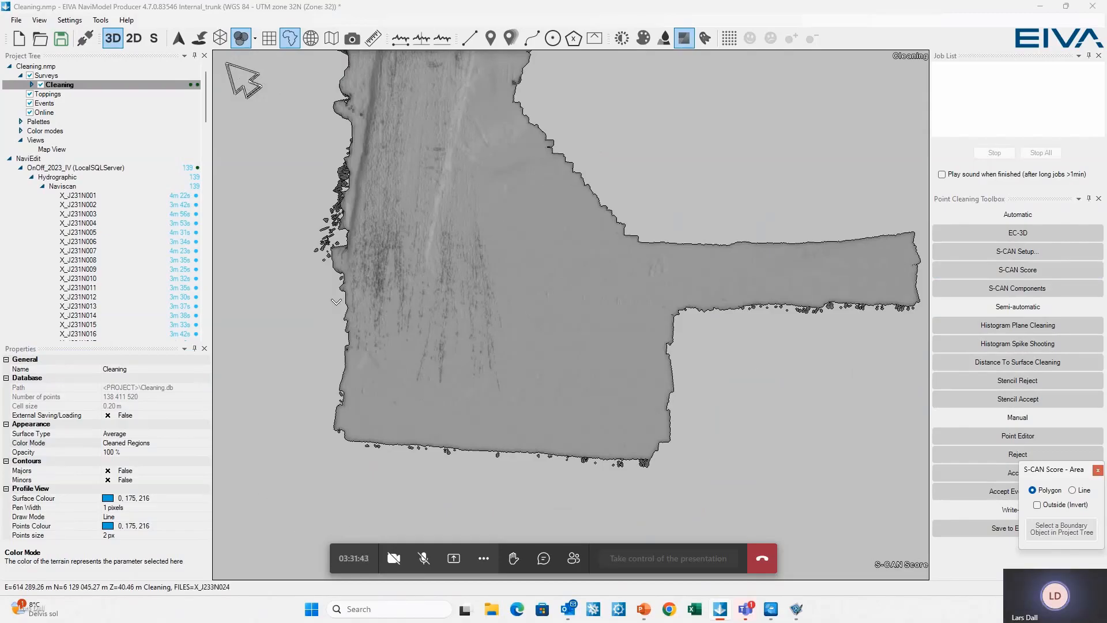
click(484, 301)
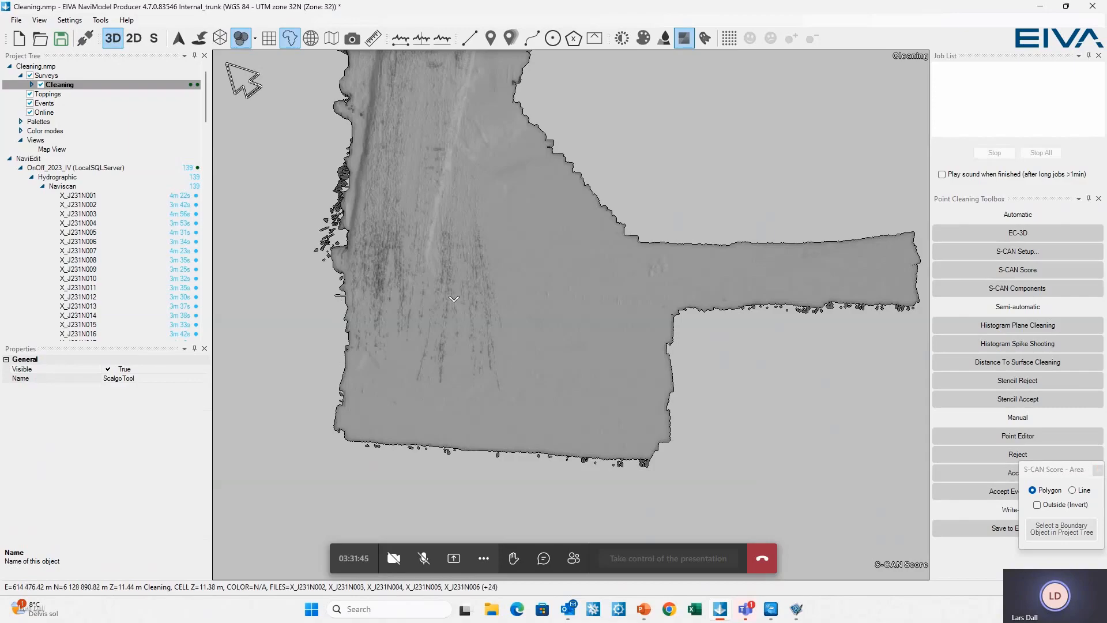
click(503, 301)
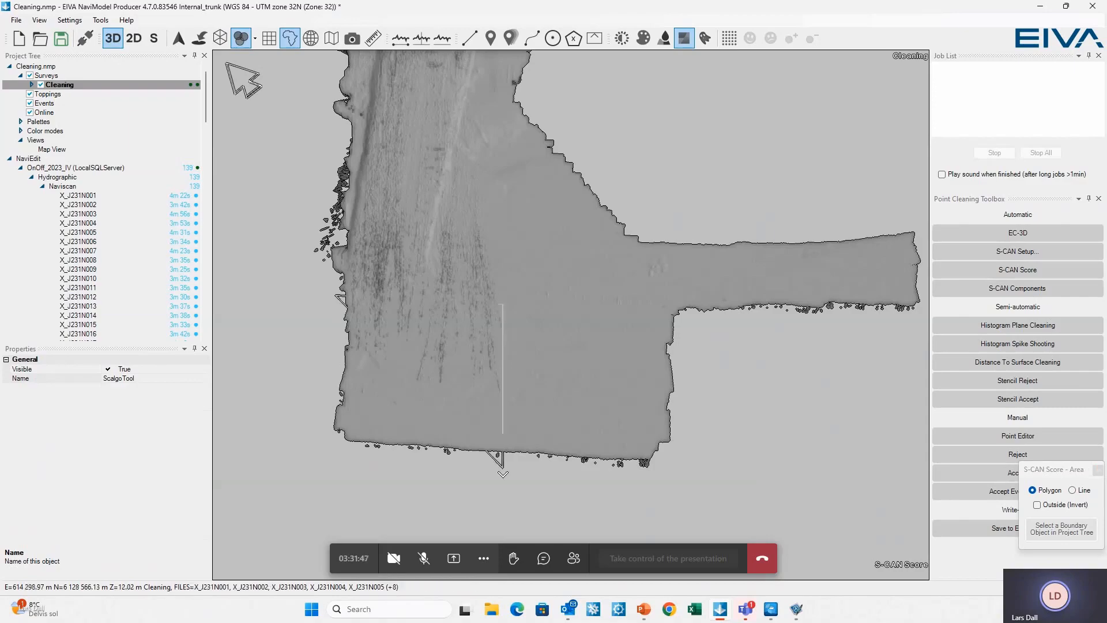
click(500, 495)
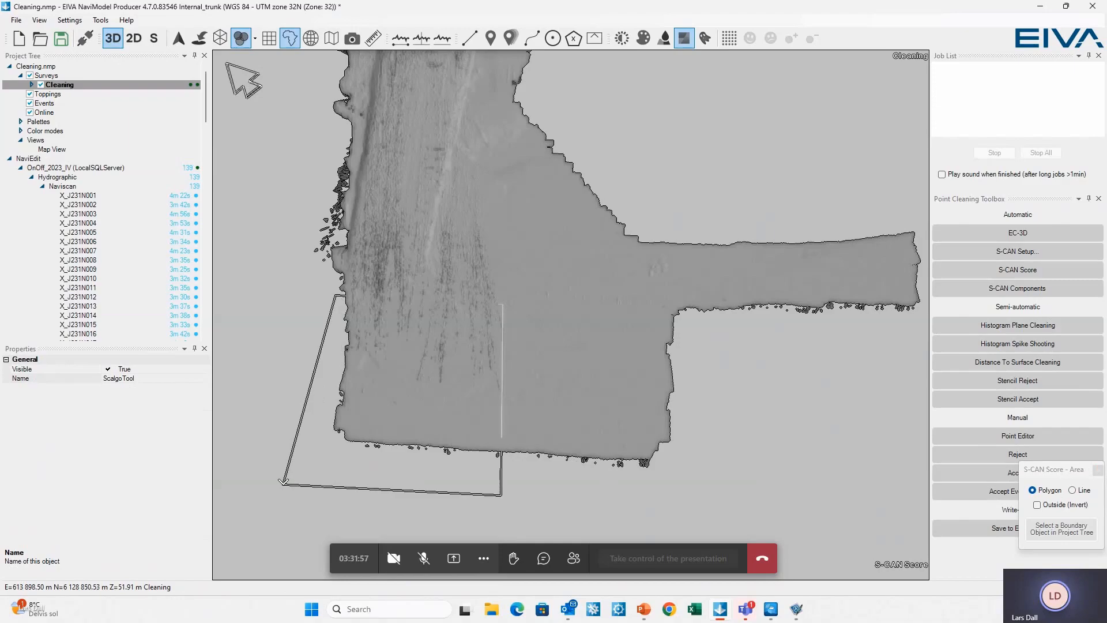
double_click(283, 483)
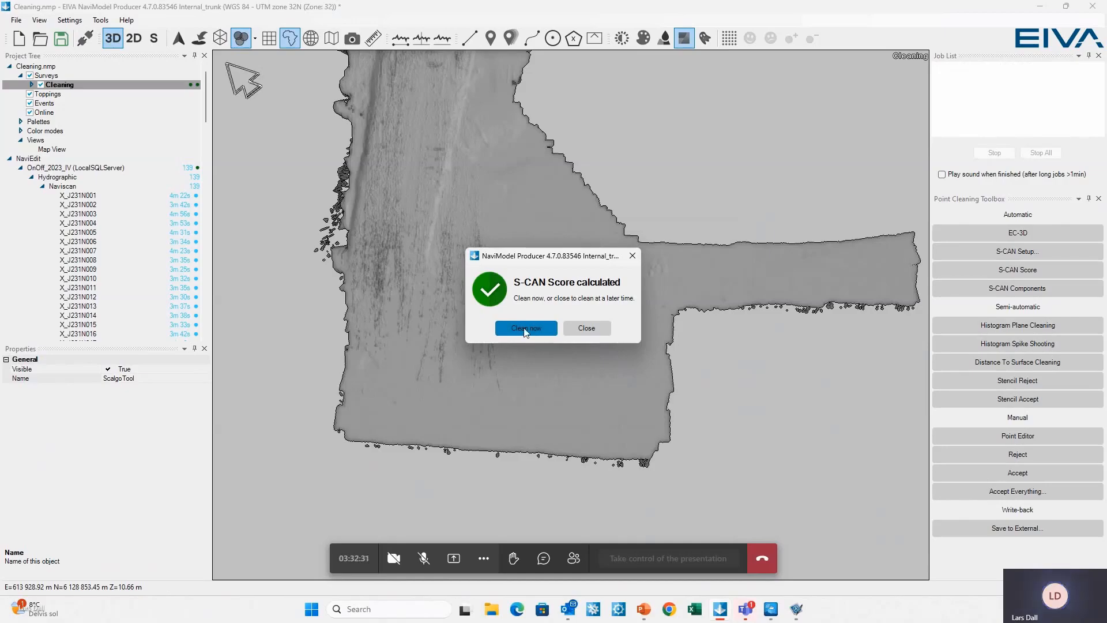
click(587, 329)
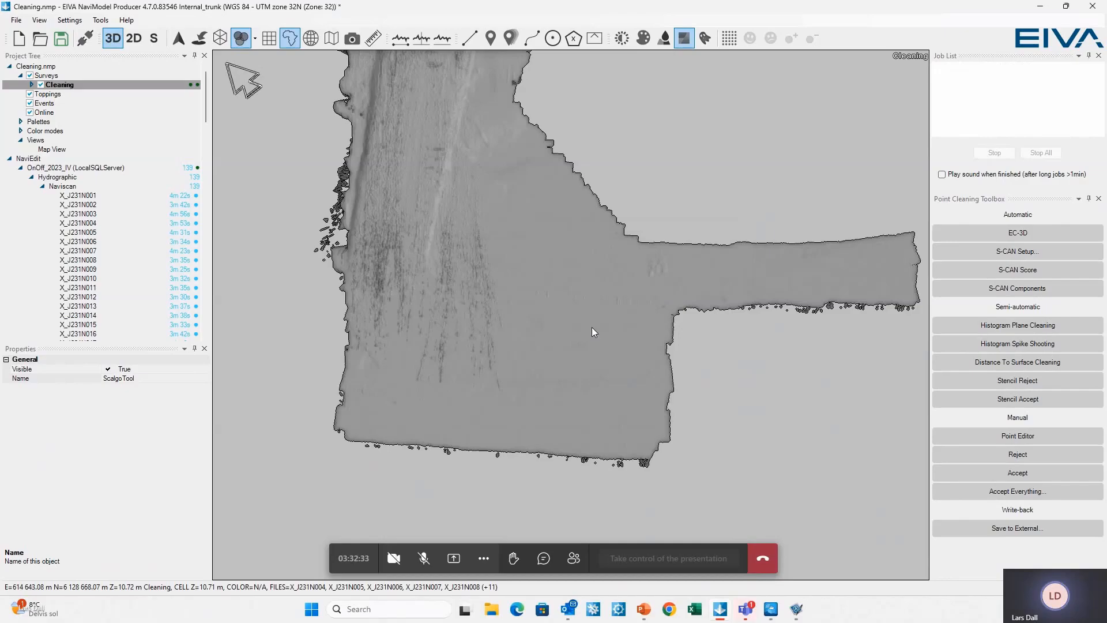
Step: Start cleaning the entire area of the S-CAN Score region stored under the Cleaning surface, keeping the Score Threshold dialog clear of the preview
click(32, 85)
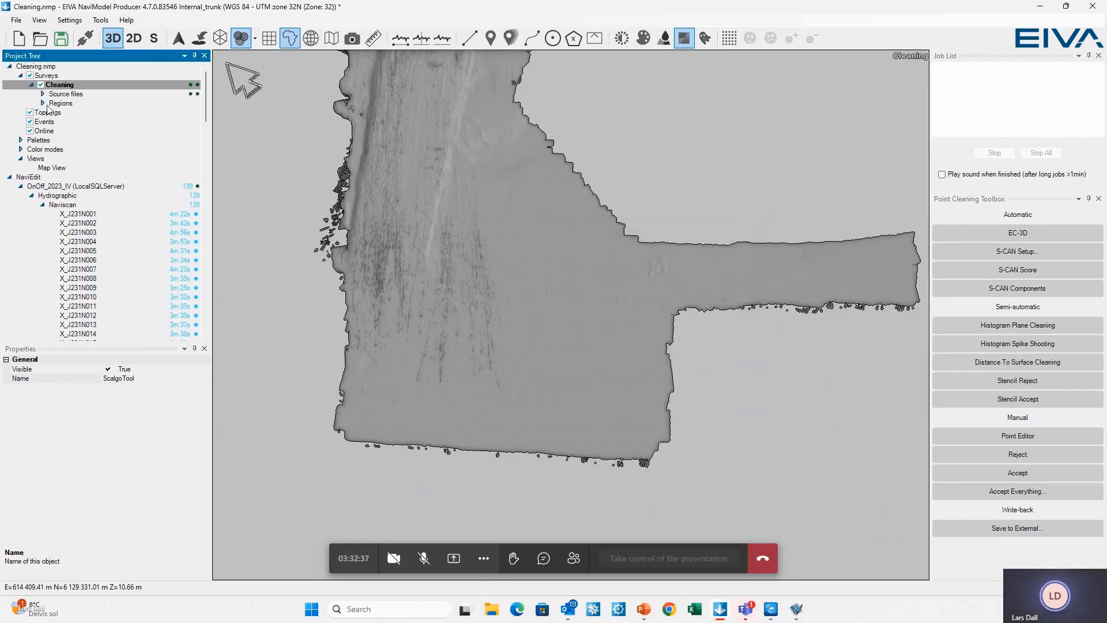
click(42, 103)
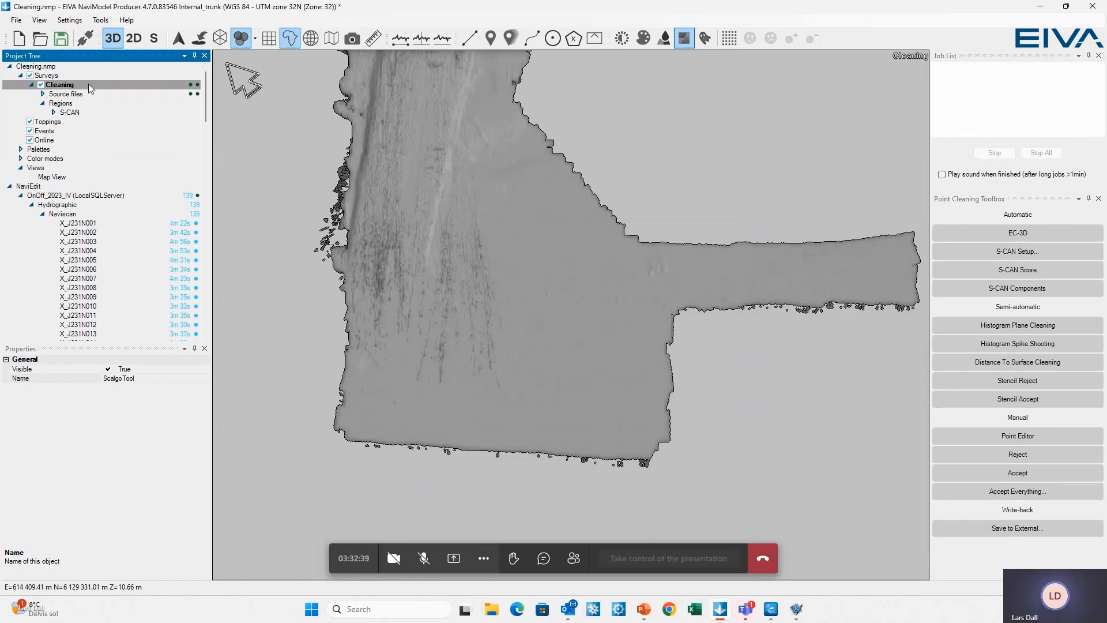
click(54, 112)
click(79, 121)
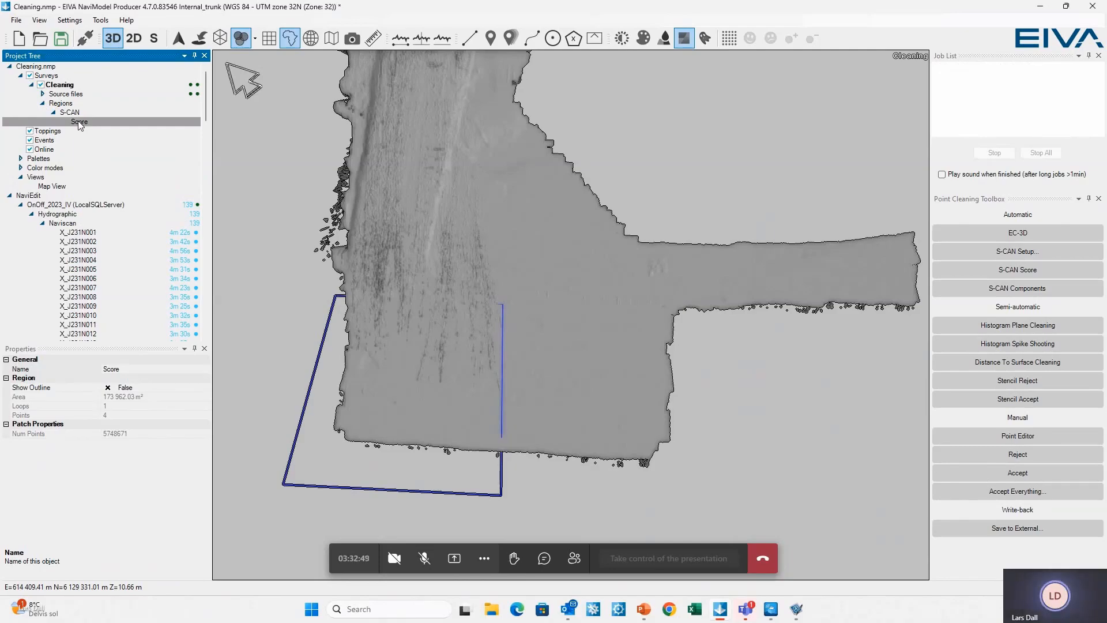
right_click(80, 125)
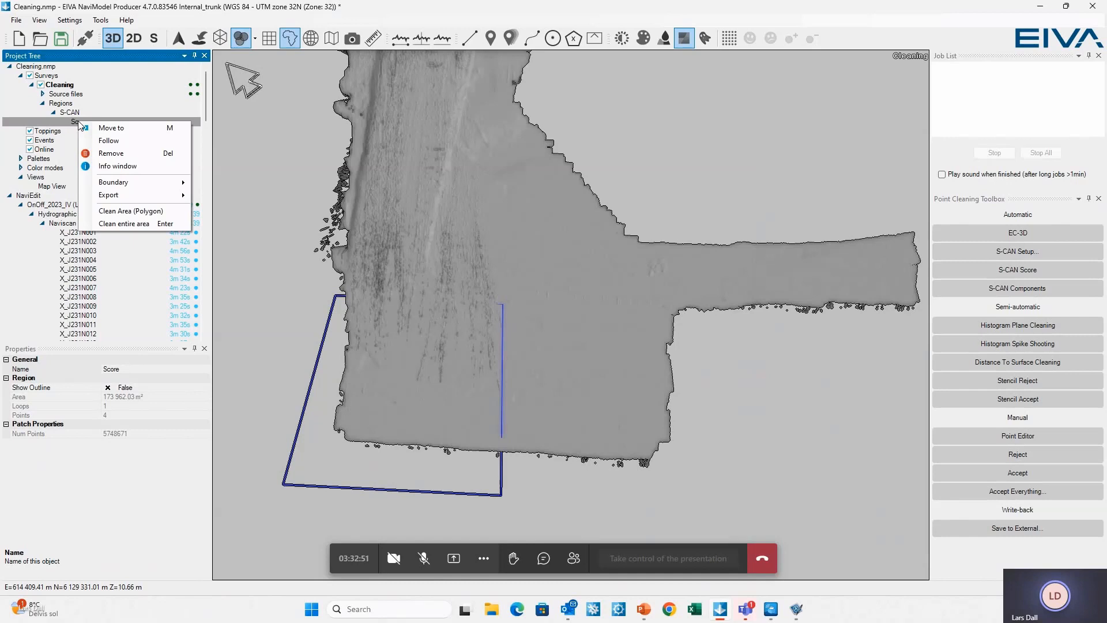
click(138, 225)
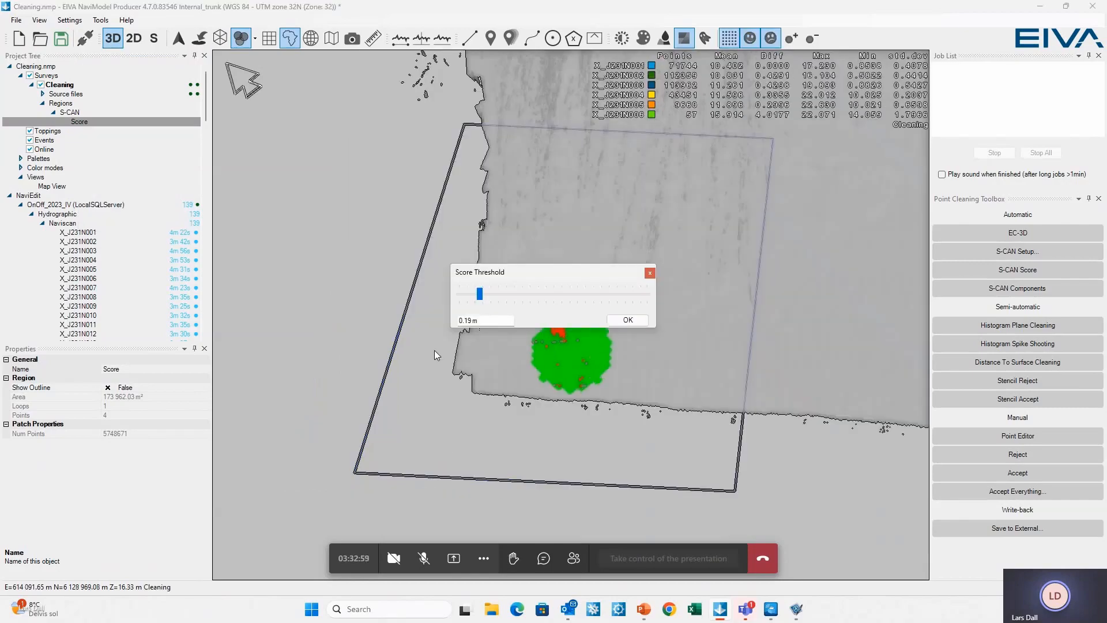
drag(548, 276, 196, 267)
Step: Examine the preview of accepted and rejected points near the basin's edge, from above and at a low angle
drag(430, 428, 481, 398)
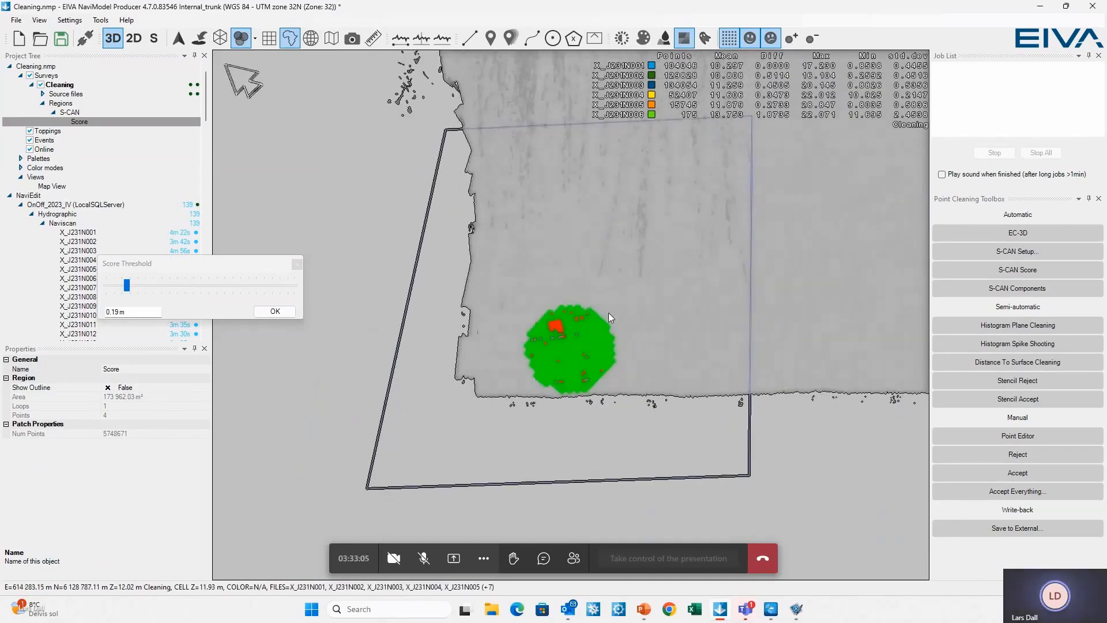
scroll(573, 399, up, 4)
drag(573, 399, 585, 313)
scroll(577, 434, up, 5)
scroll(576, 434, down, 6)
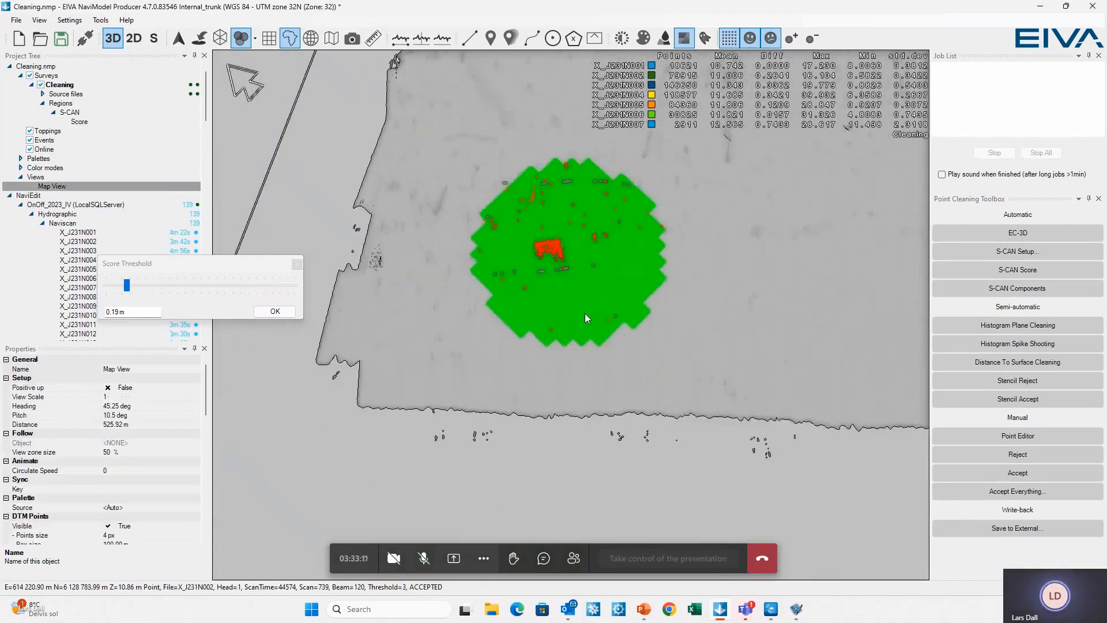
scroll(585, 313, down, 3)
scroll(585, 313, up, 4)
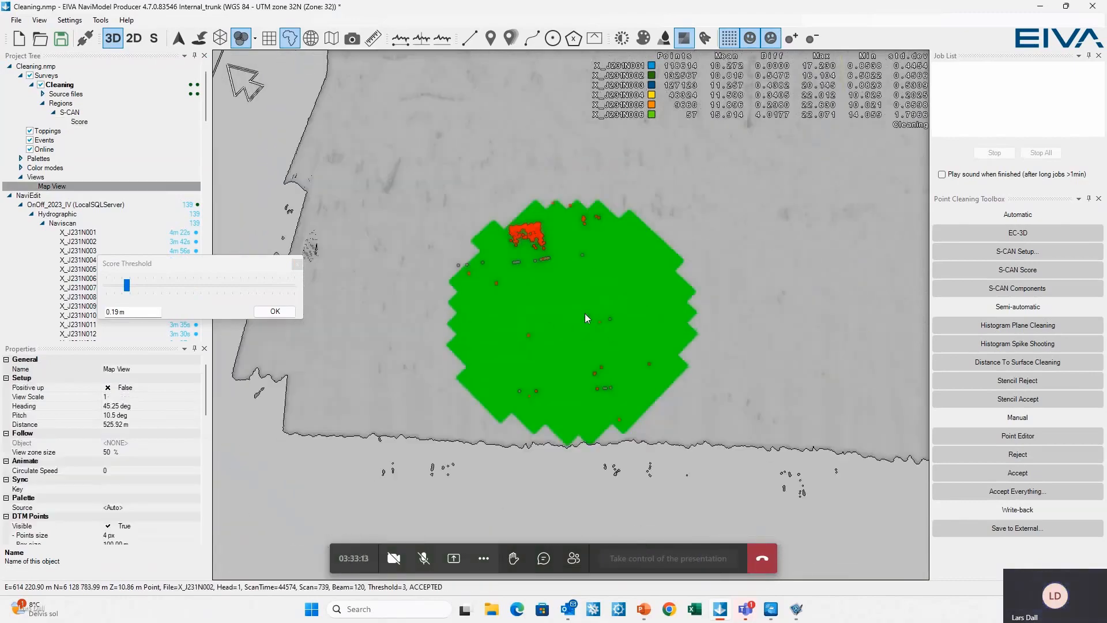
drag(548, 515, 510, 368)
scroll(545, 318, up, 3)
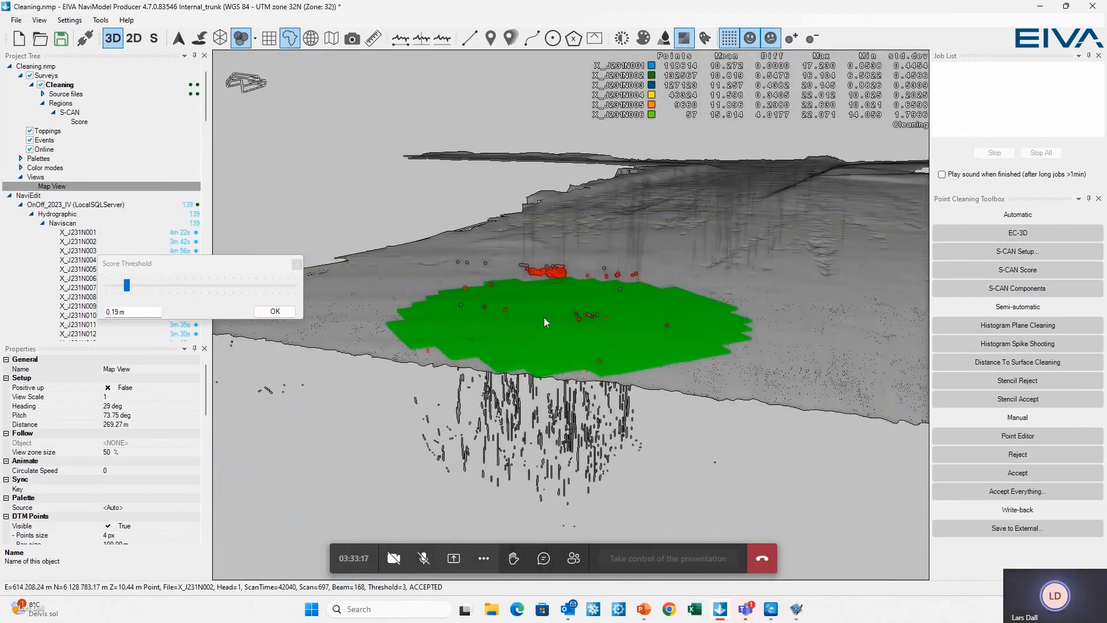
drag(348, 434, 395, 449)
scroll(394, 449, up, 2)
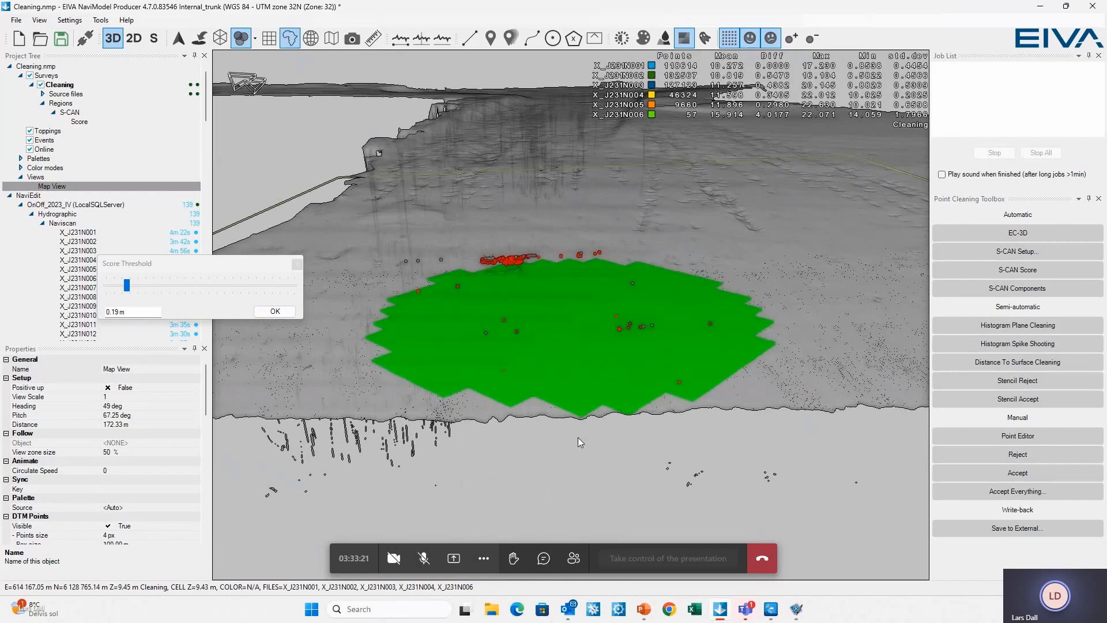
Step: Lower the score threshold to 0.10 m and check the preview from the side
click(127, 290)
drag(125, 287, 117, 288)
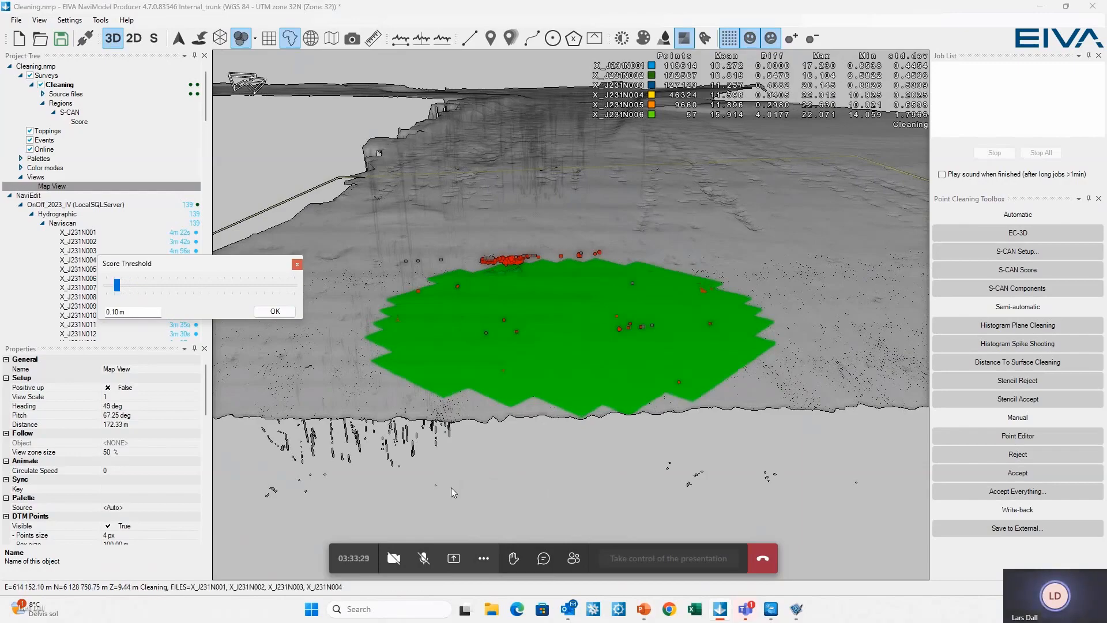
drag(451, 487, 628, 431)
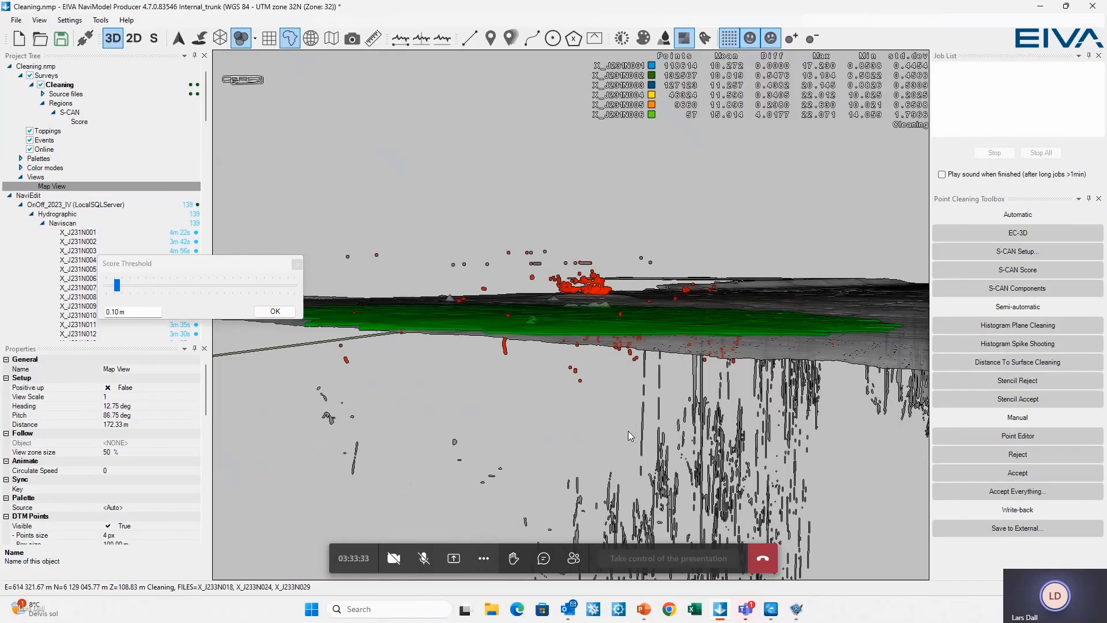
Step: Try a stricter score threshold of 0.08 m and compare the rejected points on the seabed preview
click(119, 286)
mouse_move(118, 288)
mouse_down()
mouse_move(220, 280)
mouse_move(114, 287)
mouse_up()
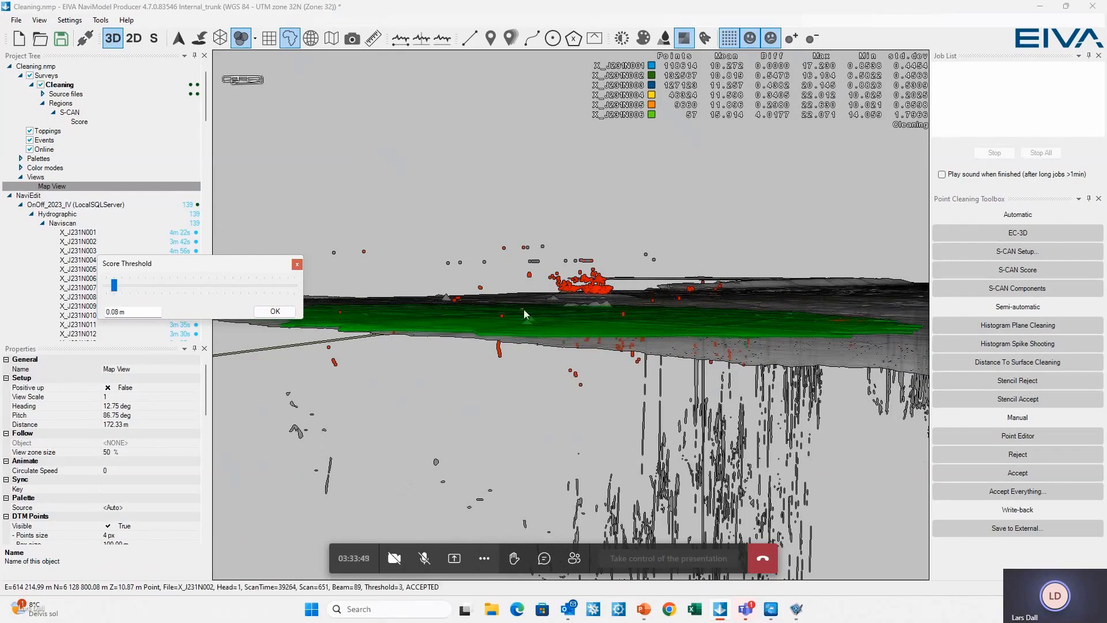
right_drag(524, 309, 497, 427)
drag(115, 291, 115, 286)
scroll(620, 317, down, 3)
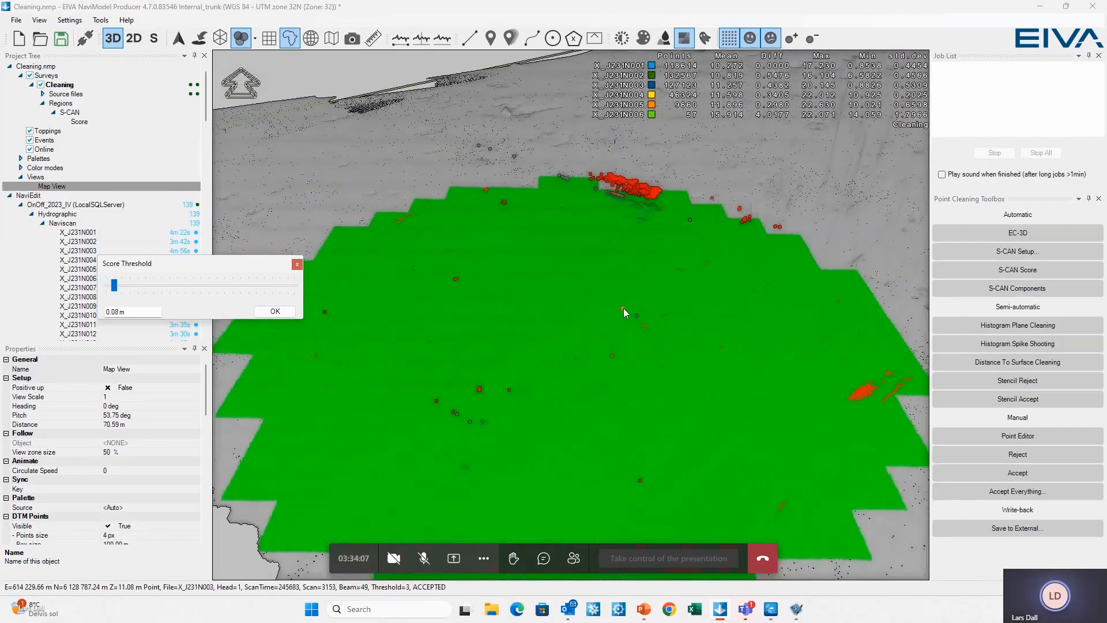
Step: Examine which points the preview rejects across the basin floor, including the object clusters and the elongated streaks on the seabed
drag(624, 308, 604, 408)
drag(656, 314, 635, 376)
drag(720, 300, 705, 344)
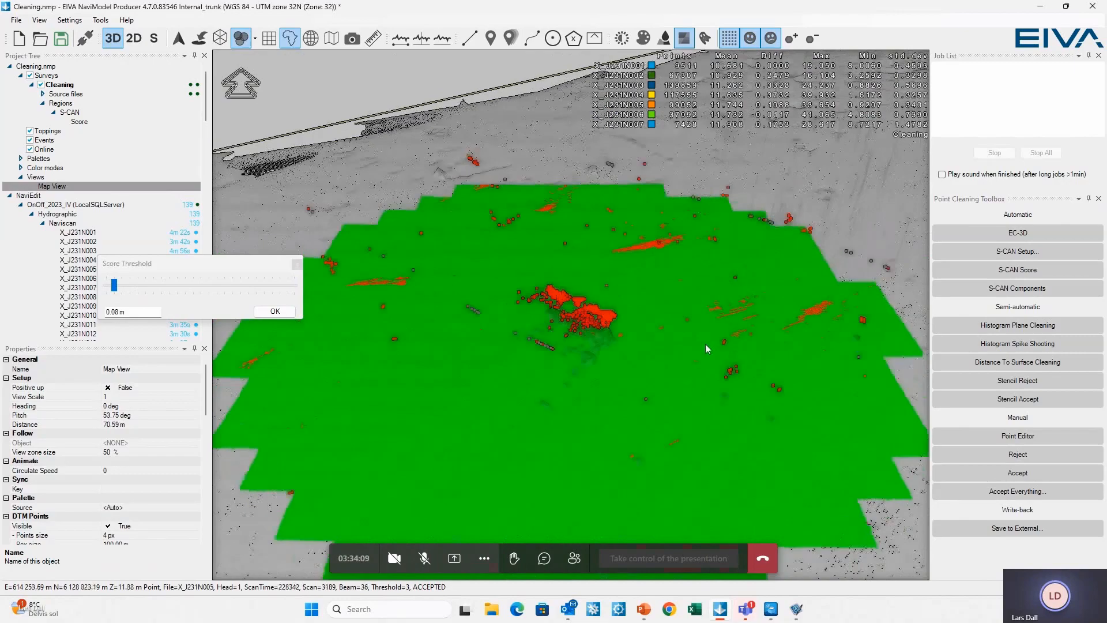
drag(542, 251, 565, 424)
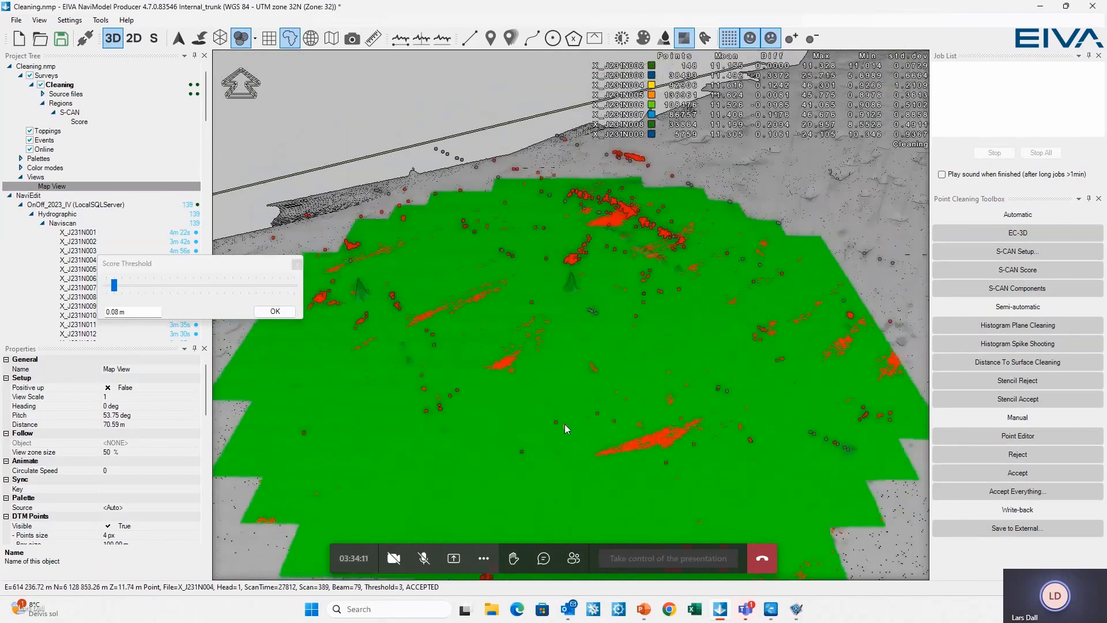
drag(580, 266, 580, 411)
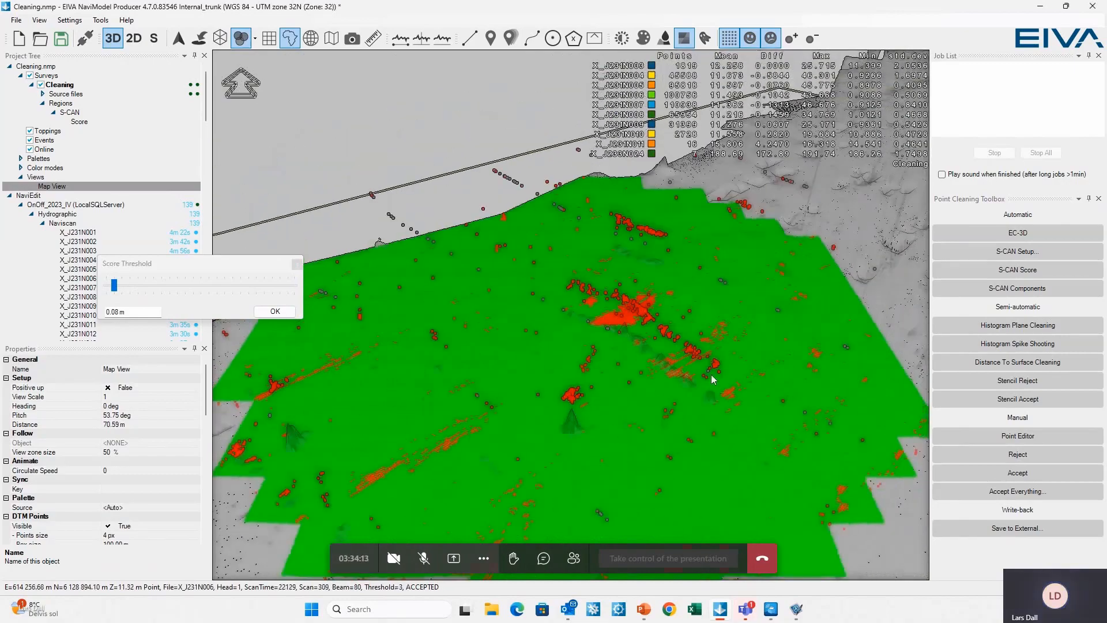
mouse_move(711, 379)
mouse_down()
mouse_move(618, 329)
mouse_move(375, 397)
mouse_up()
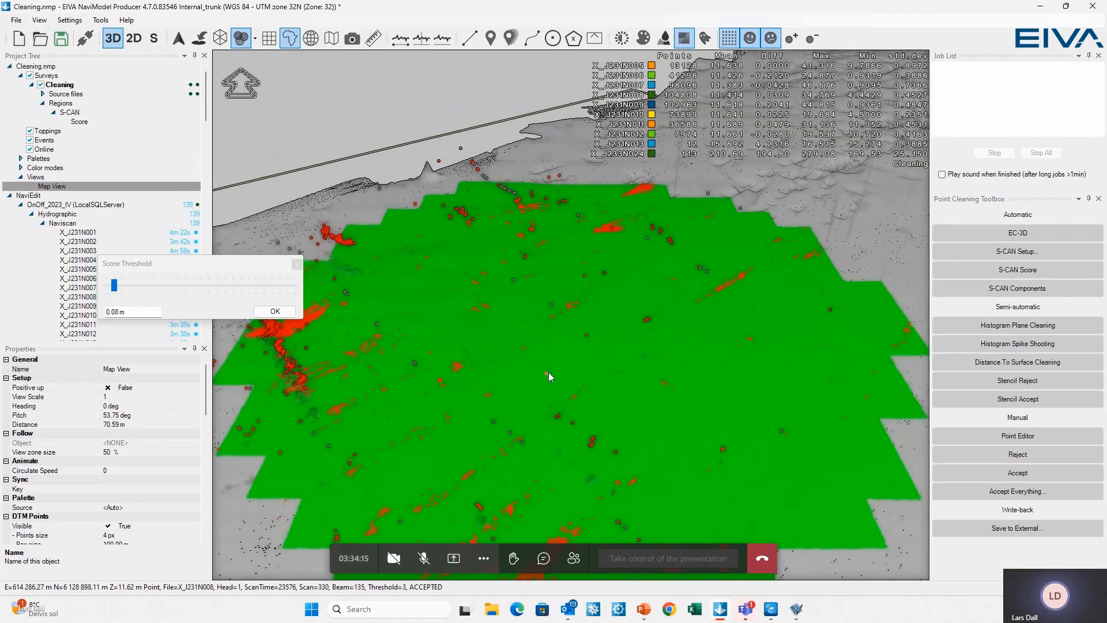
drag(549, 372, 541, 391)
drag(652, 245, 611, 306)
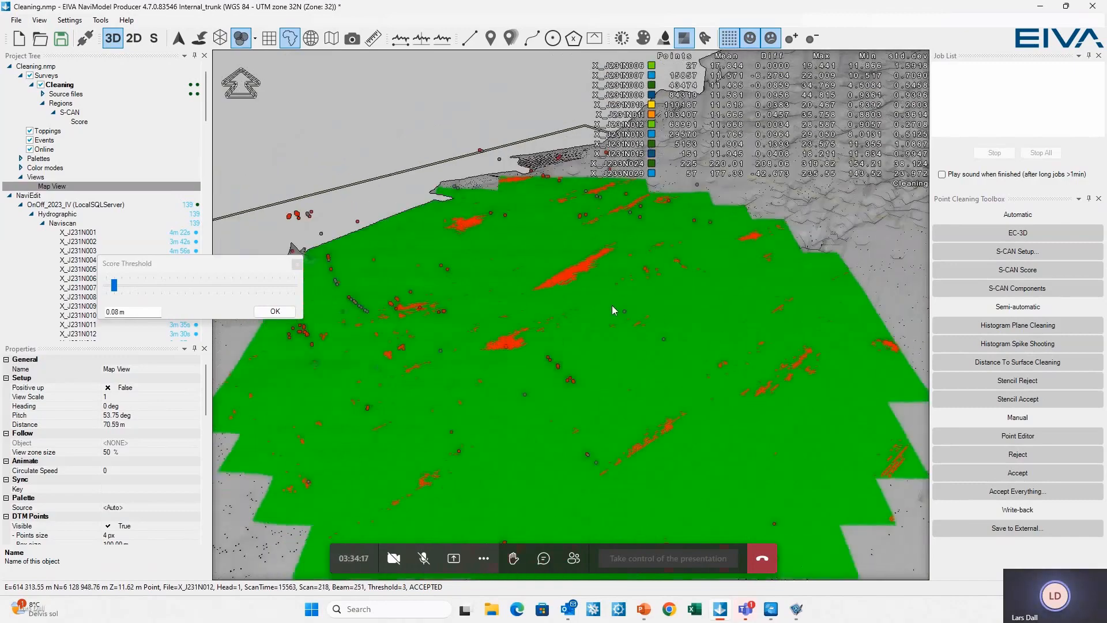
scroll(609, 294, up, 2)
right_drag(571, 353, 615, 389)
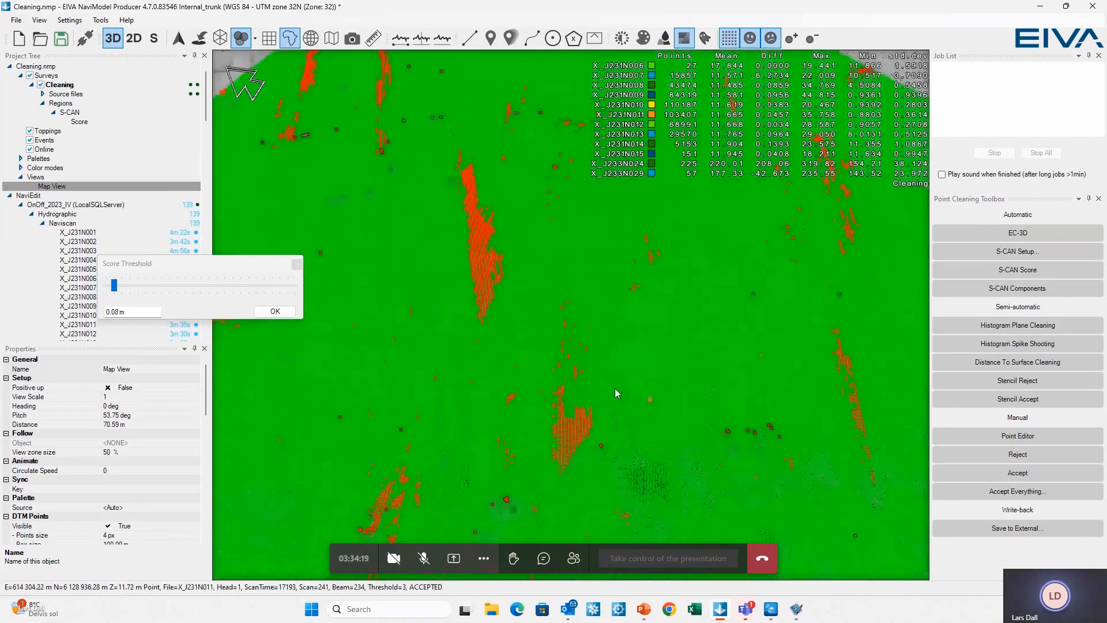
right_drag(471, 441, 475, 340)
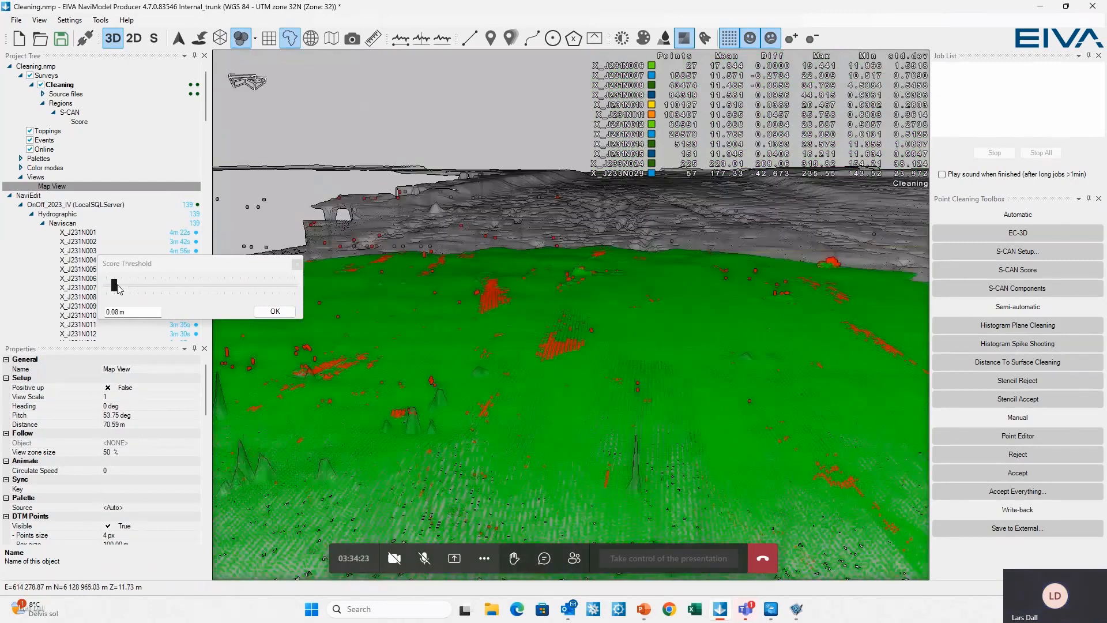
Step: Raise the score threshold to 0.10 m and recheck the rejected streaks on the basin floor
drag(116, 286, 120, 289)
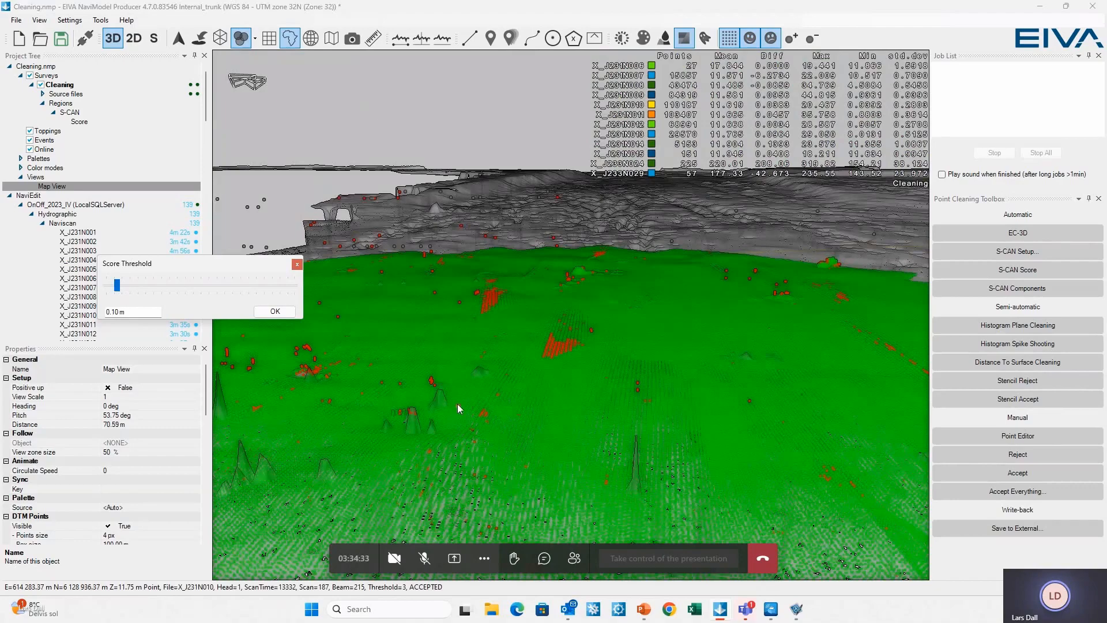
middle_drag(614, 419, 563, 486)
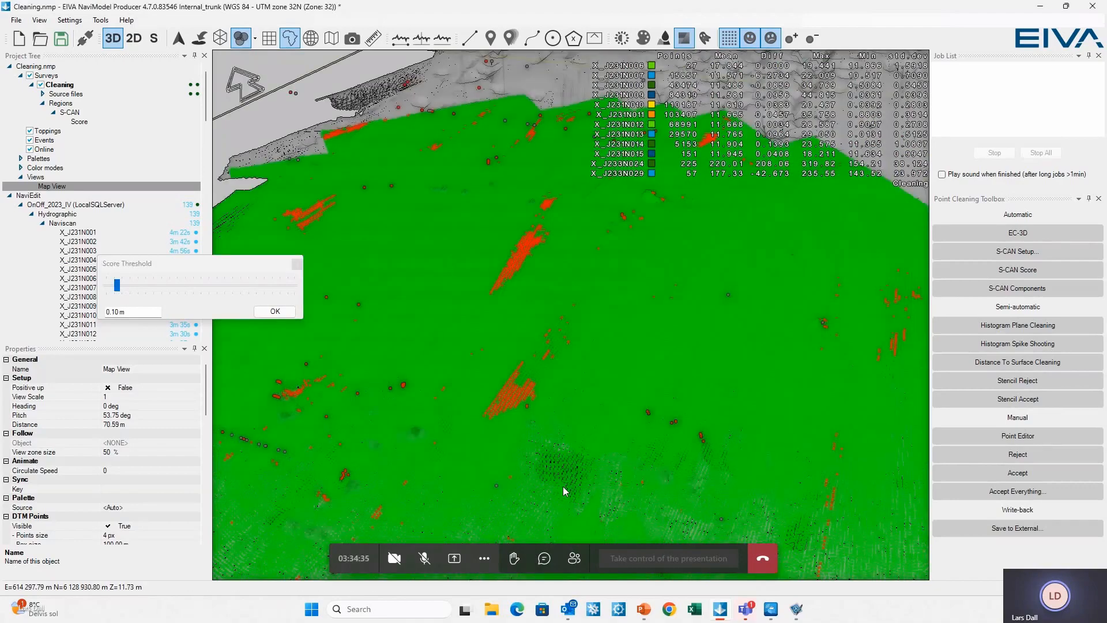
scroll(563, 486, down, 6)
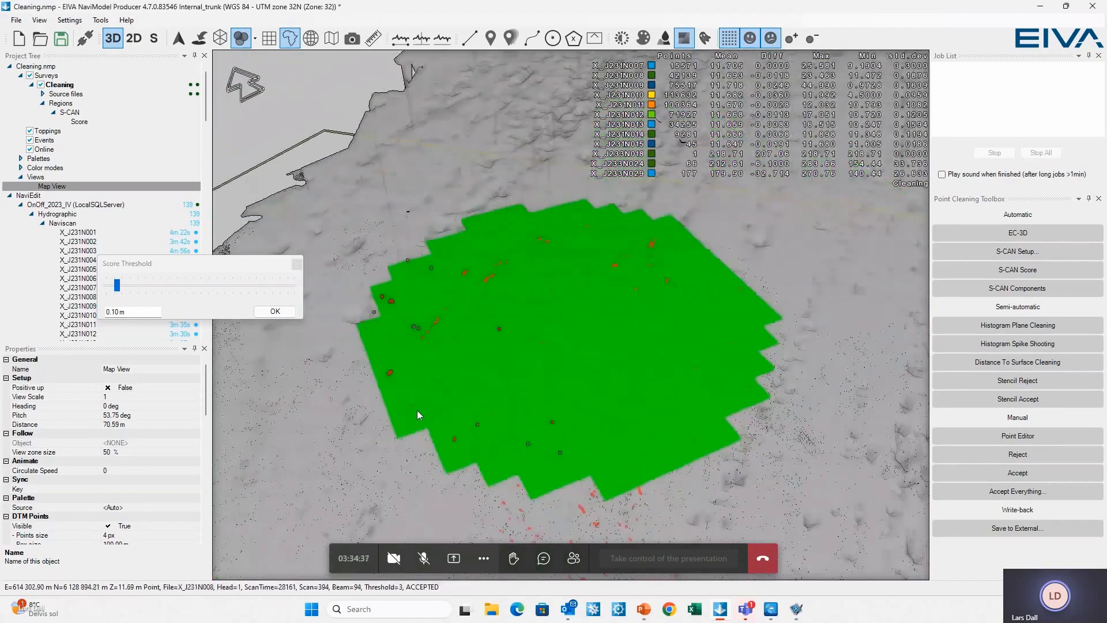
Step: Examine the preview around the basin's western corner, including the surface edge and the stray points below it
middle_drag(483, 325, 967, 510)
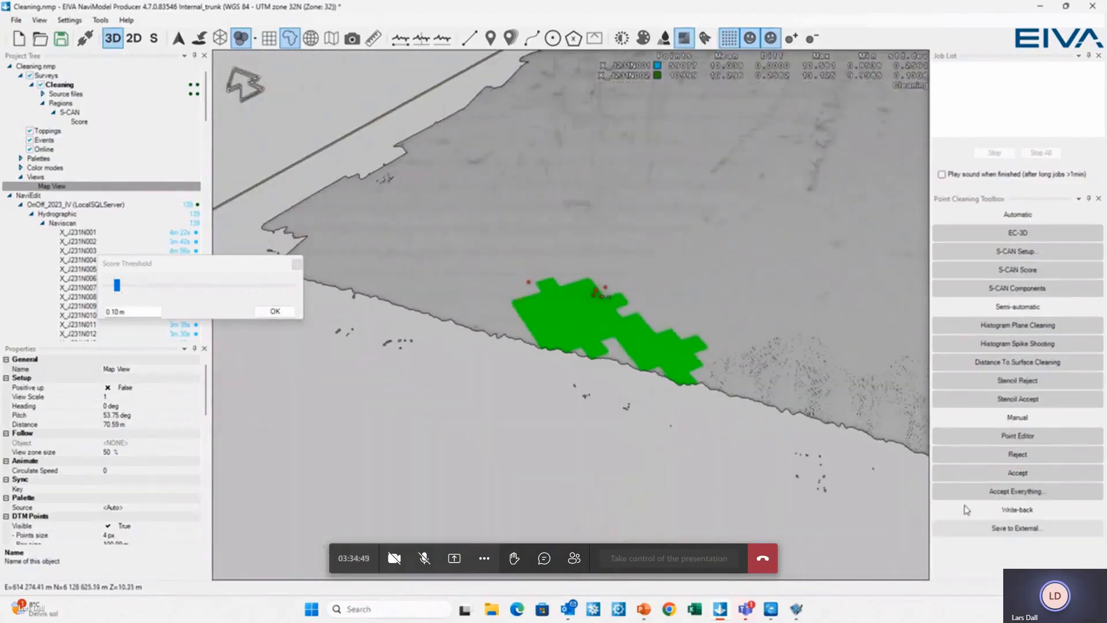
middle_drag(568, 378, 979, 497)
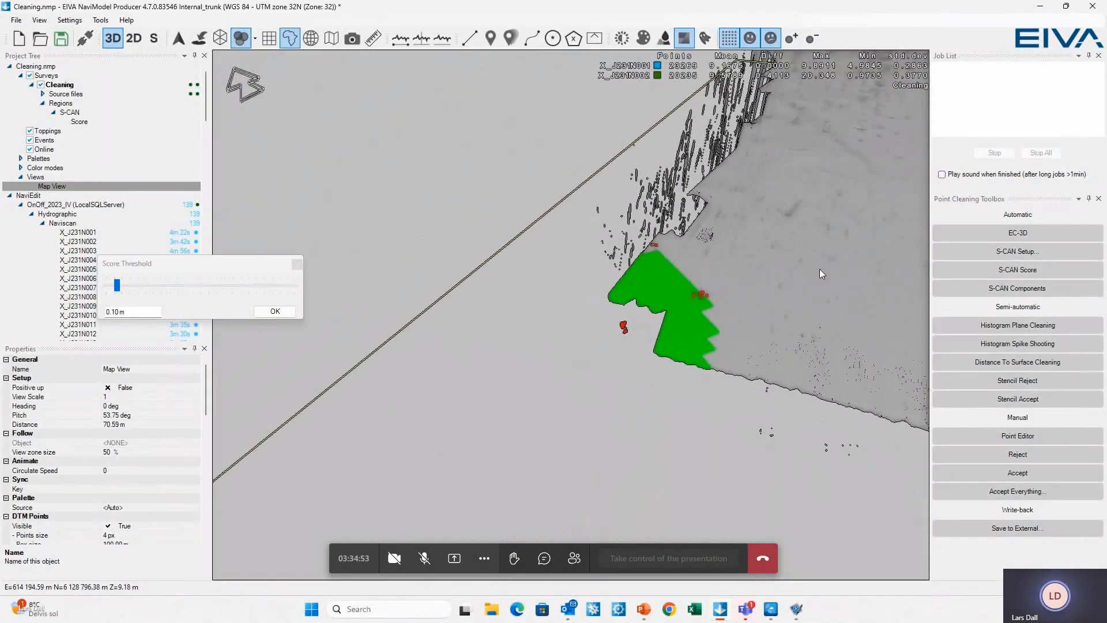
middle_drag(819, 268, 796, 459)
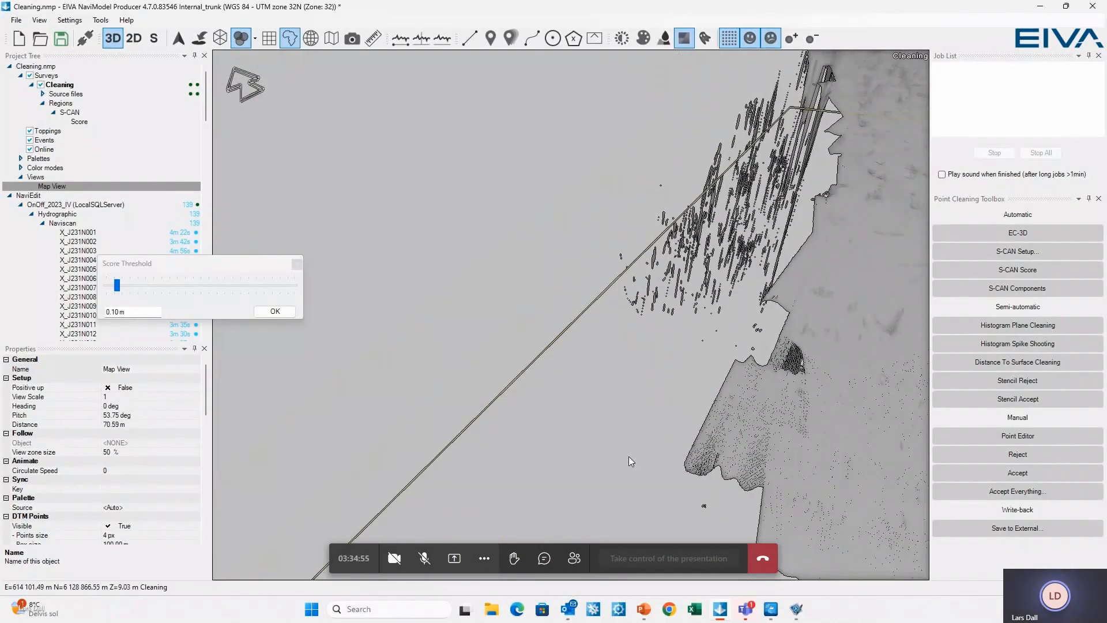
middle_drag(645, 441, 808, 387)
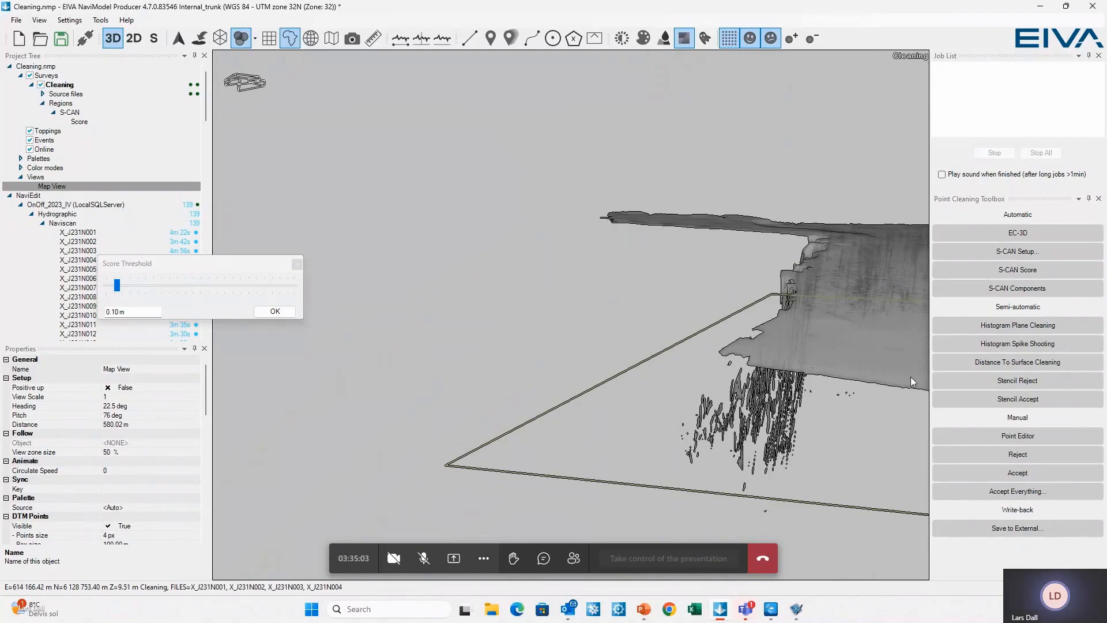
middle_drag(895, 369, 746, 383)
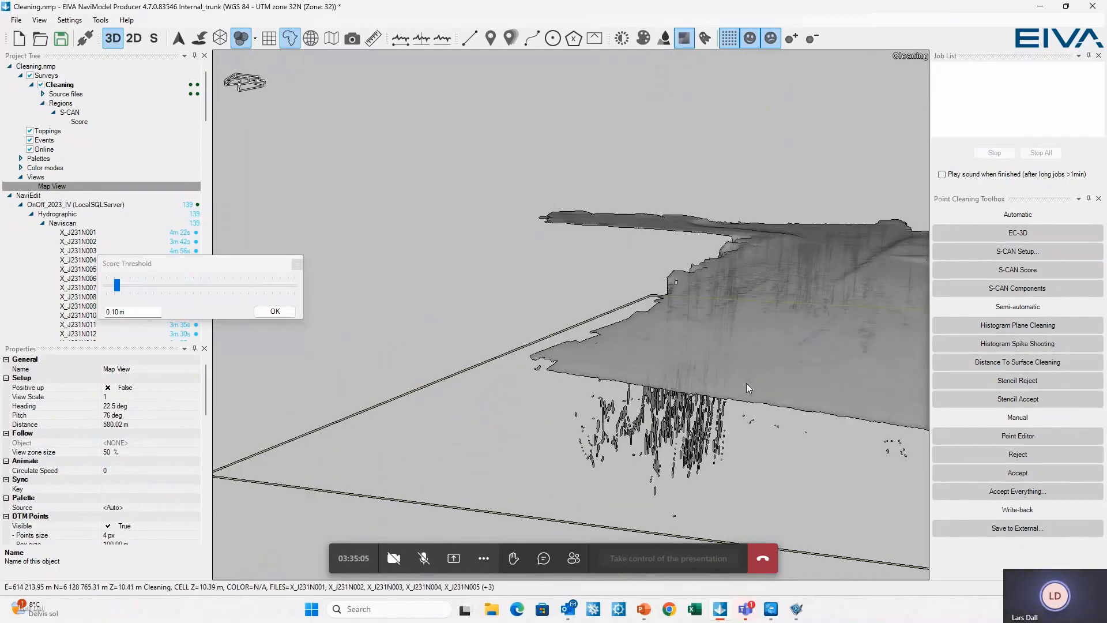
click(746, 383)
double_click(746, 383)
scroll(545, 336, up, 8)
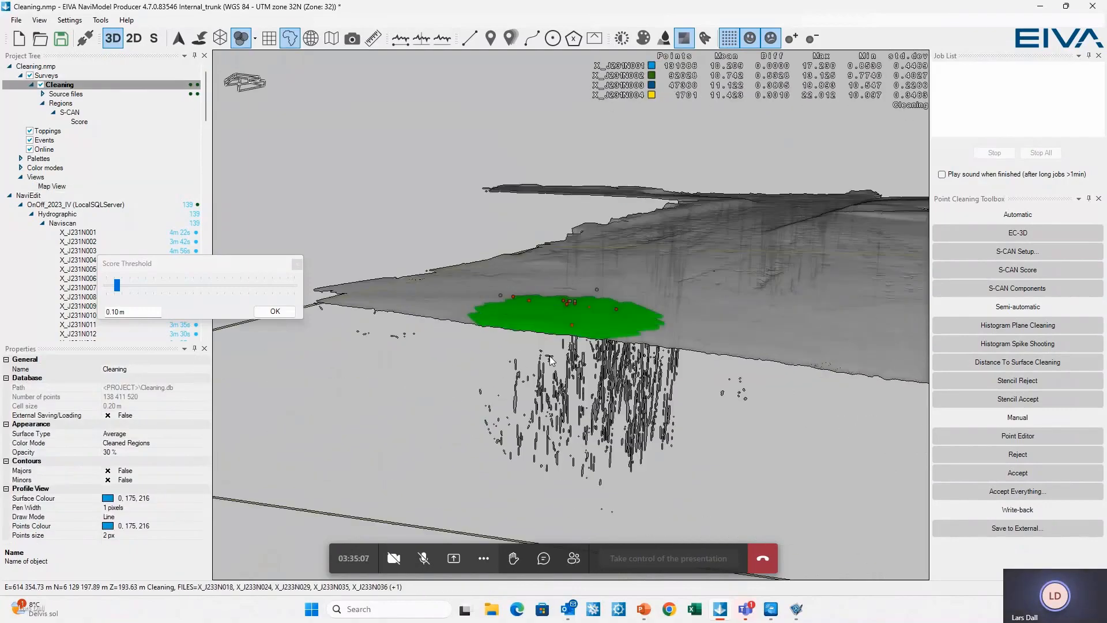
scroll(553, 363, up, 3)
middle_drag(556, 365, 559, 448)
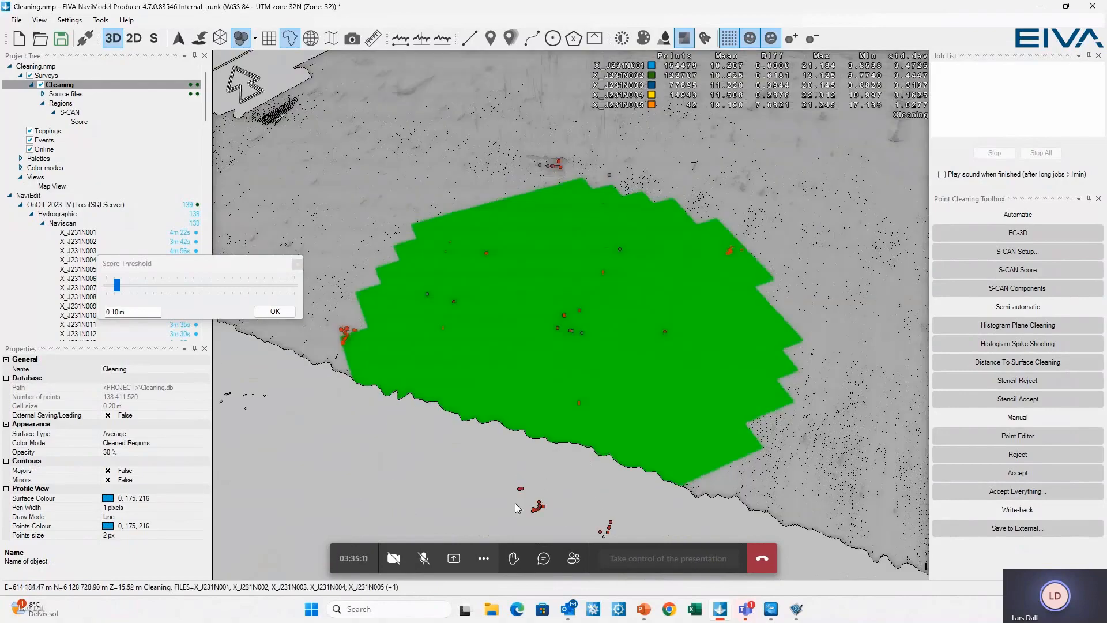
Step: Check the stray points outside the basin's edge and accept the score threshold to clean the entire Score region
drag(515, 502, 617, 150)
mouse_move(596, 379)
middle_down()
mouse_move(584, 321)
mouse_move(596, 374)
middle_up()
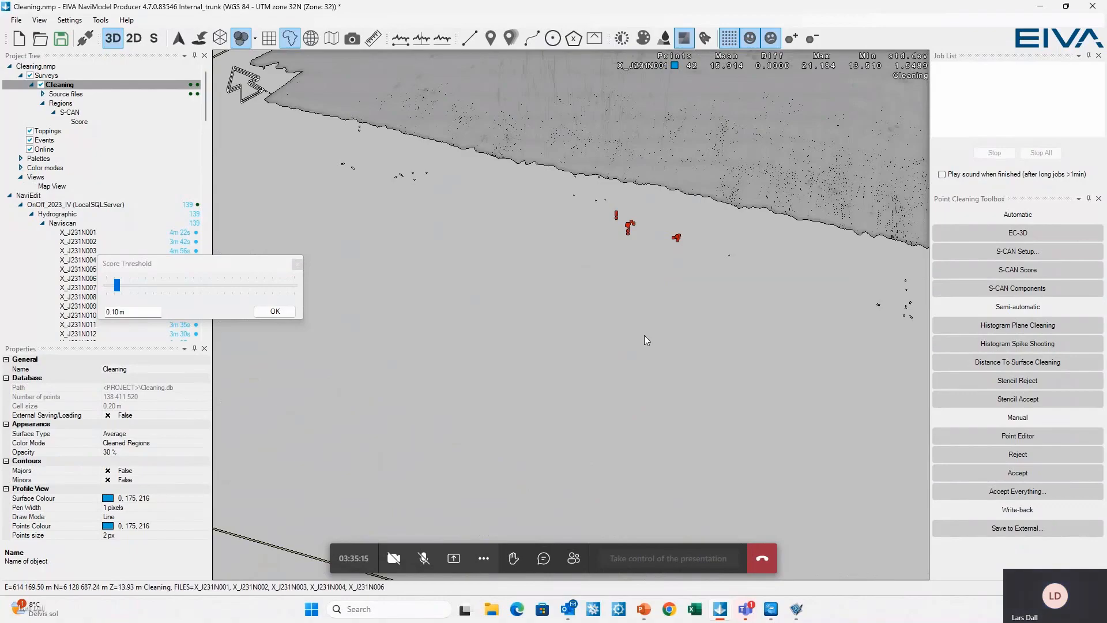
drag(701, 164, 627, 428)
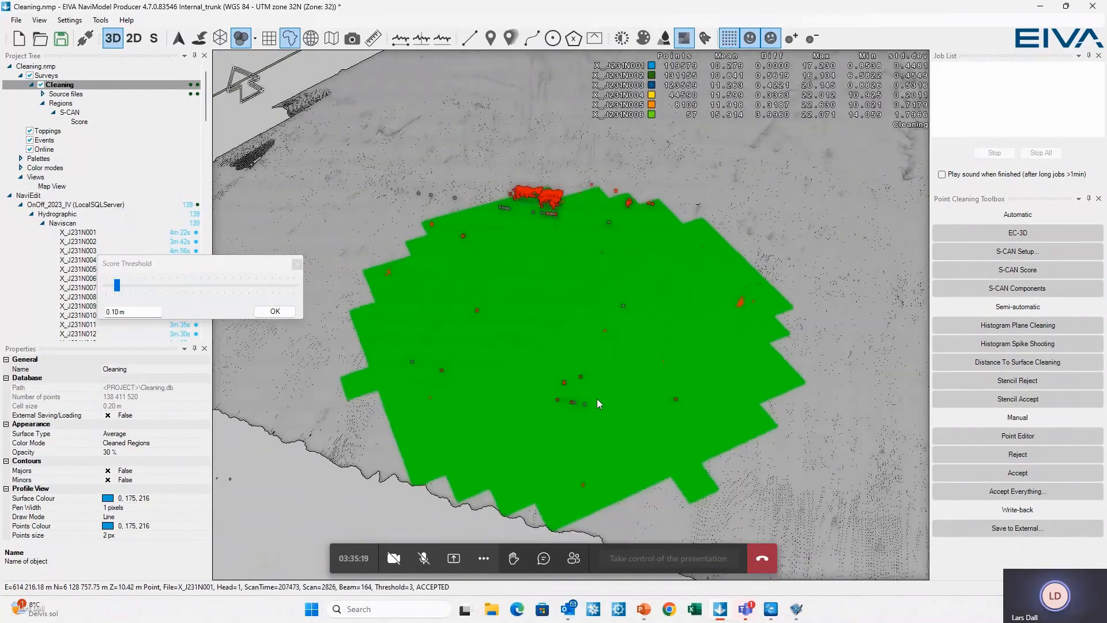
middle_drag(597, 399, 581, 368)
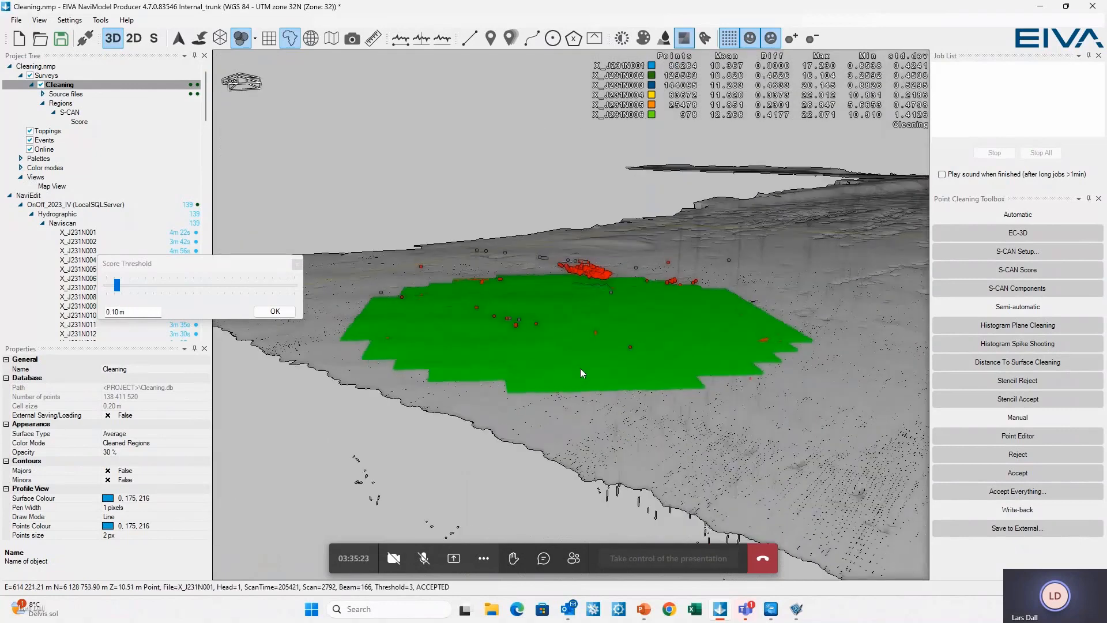
click(268, 314)
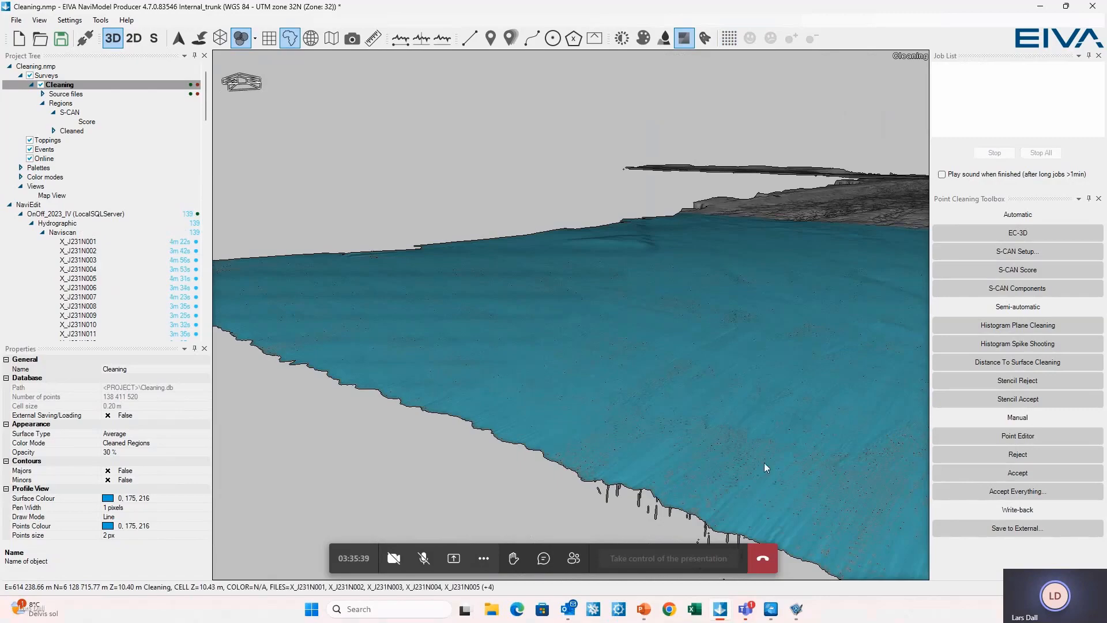
Step: Examine the cleaned region of the Cleaning surface, showing the survey points to check the rejected ones beneath the seabed
middle_drag(763, 463, 514, 366)
scroll(688, 509, down, 3)
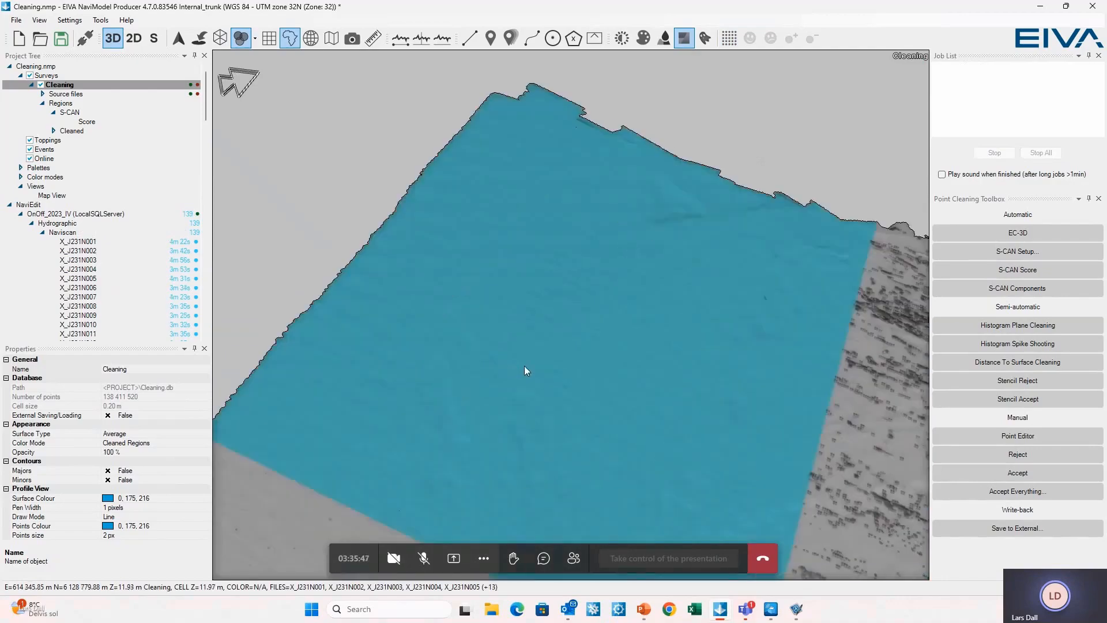
middle_drag(524, 366, 813, 441)
scroll(531, 410, up, 3)
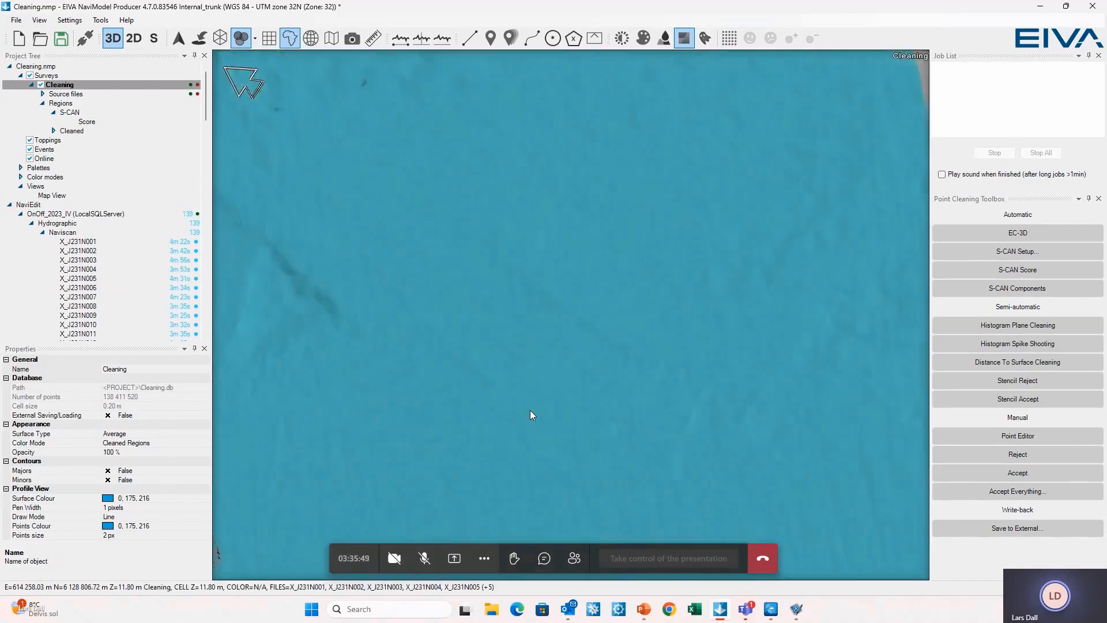
middle_drag(531, 410, 496, 394)
click(728, 42)
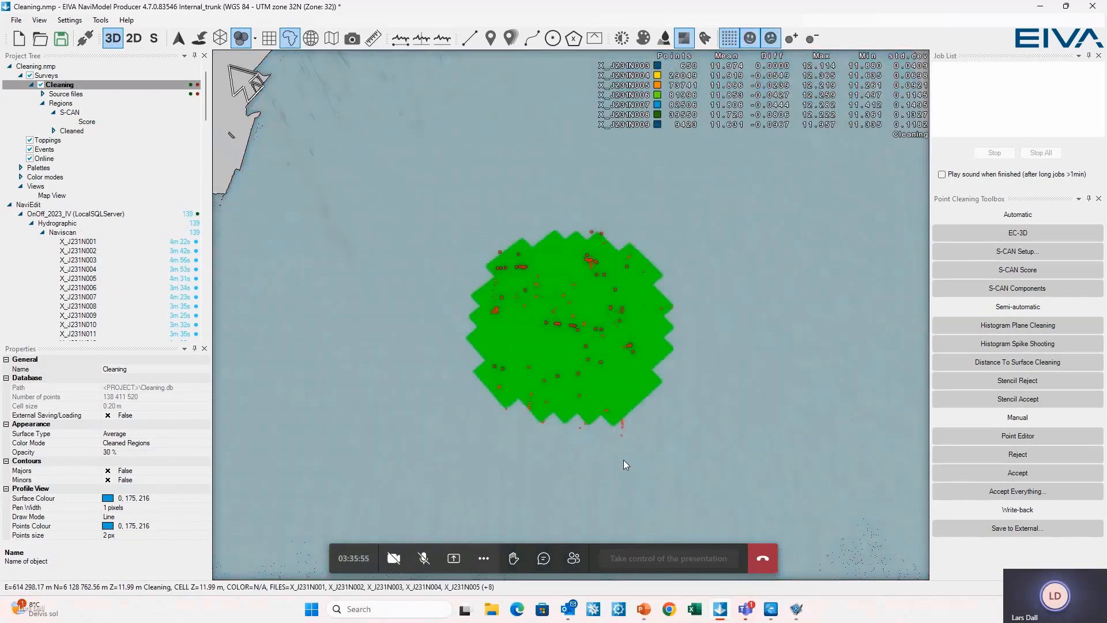
scroll(624, 459, up, 5)
middle_drag(625, 459, 287, 332)
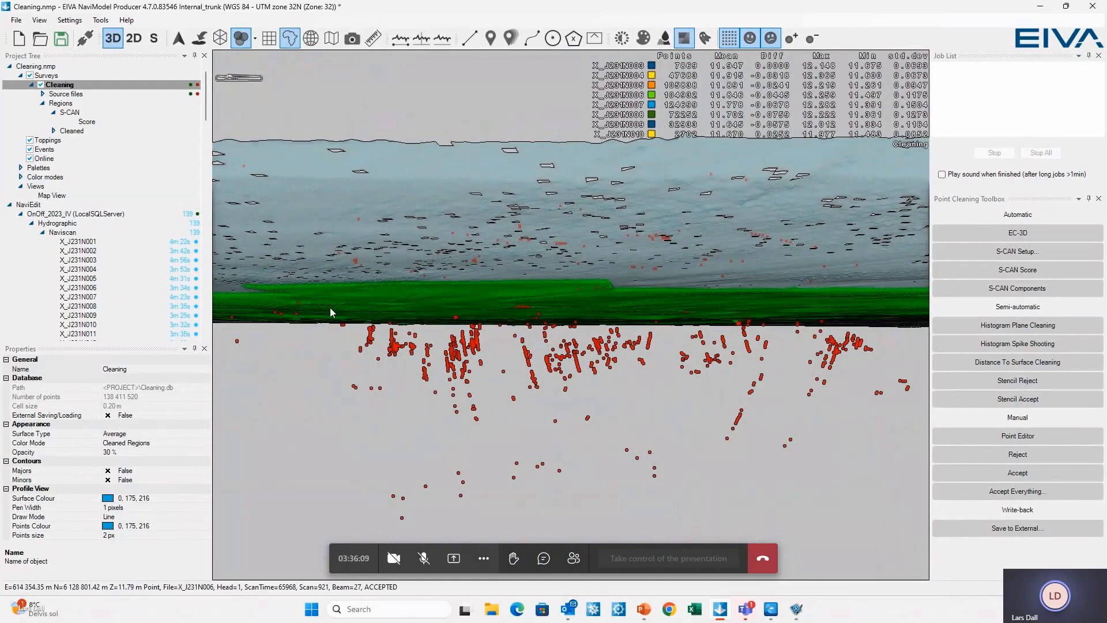
Step: Bring the whole survey surface with the Score region into view and hide the survey points
right_click(87, 122)
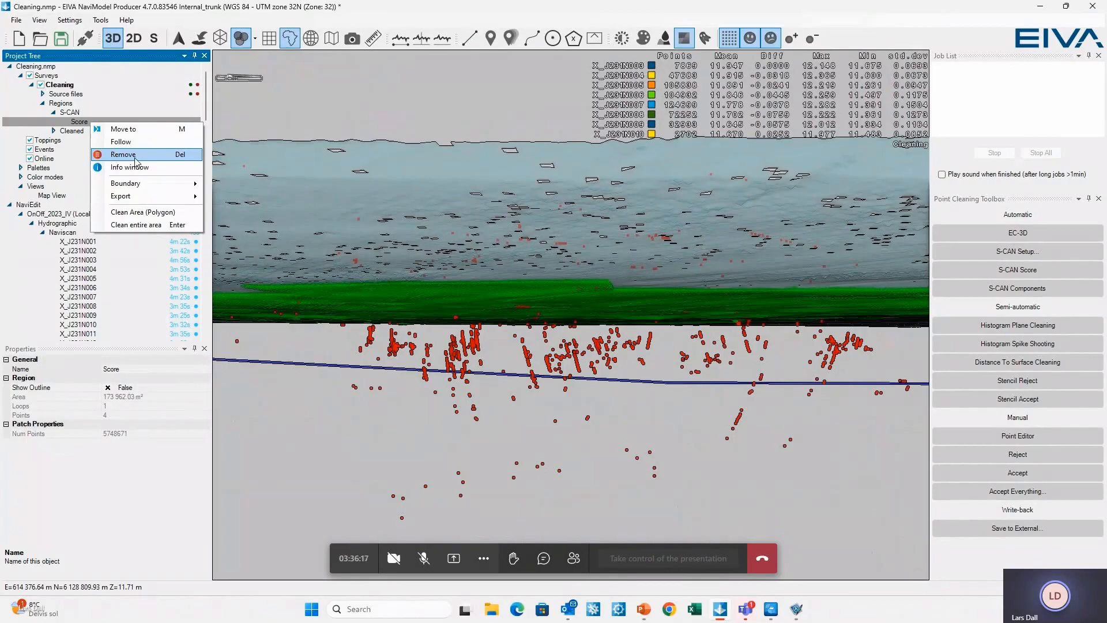
click(421, 16)
middle_drag(533, 445, 630, 505)
scroll(630, 506, down, 5)
scroll(629, 504, down, 5)
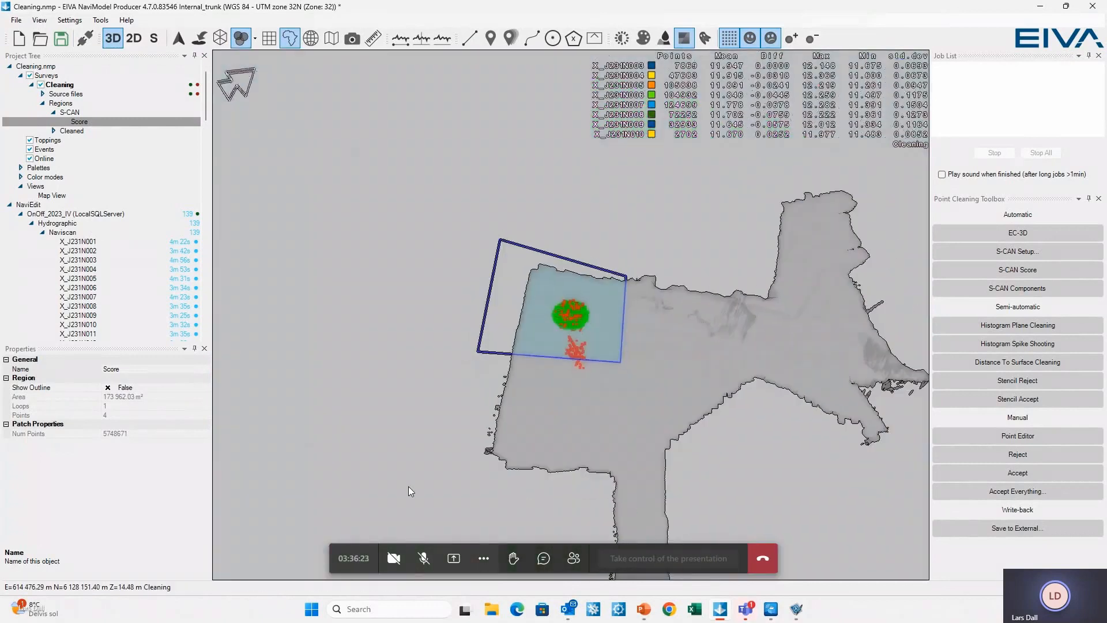
middle_drag(528, 541, 621, 504)
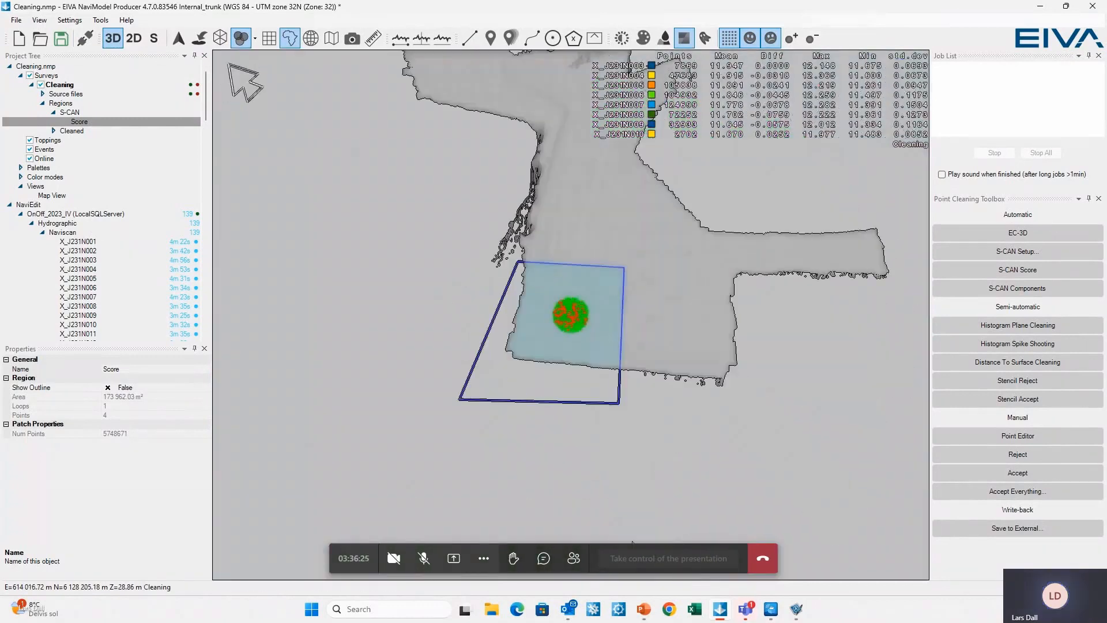
drag(711, 456, 683, 617)
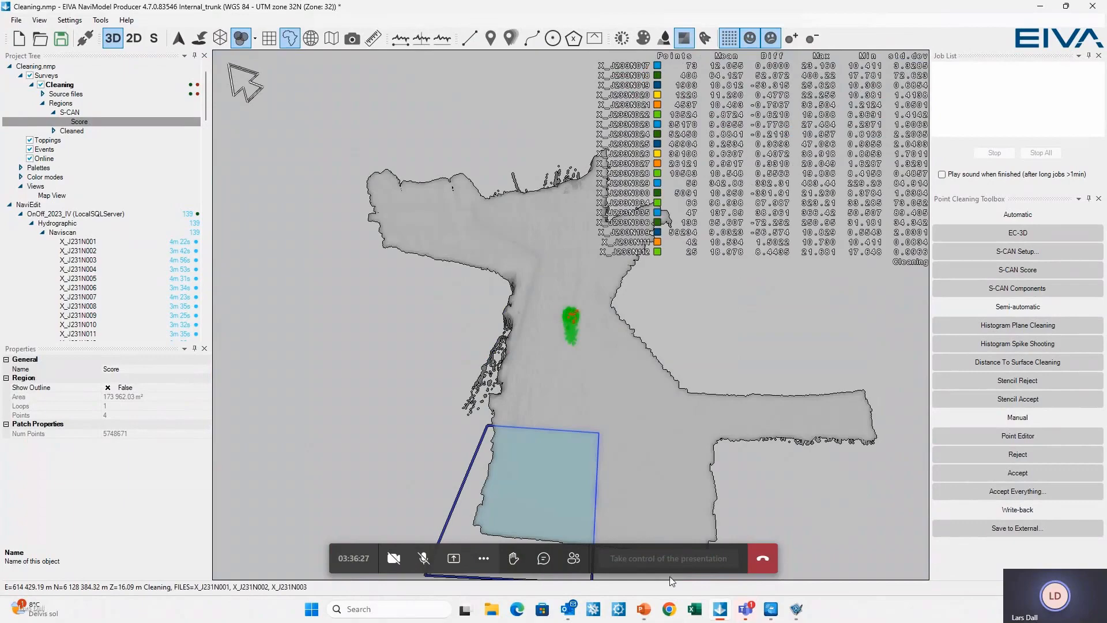
middle_drag(680, 478, 678, 499)
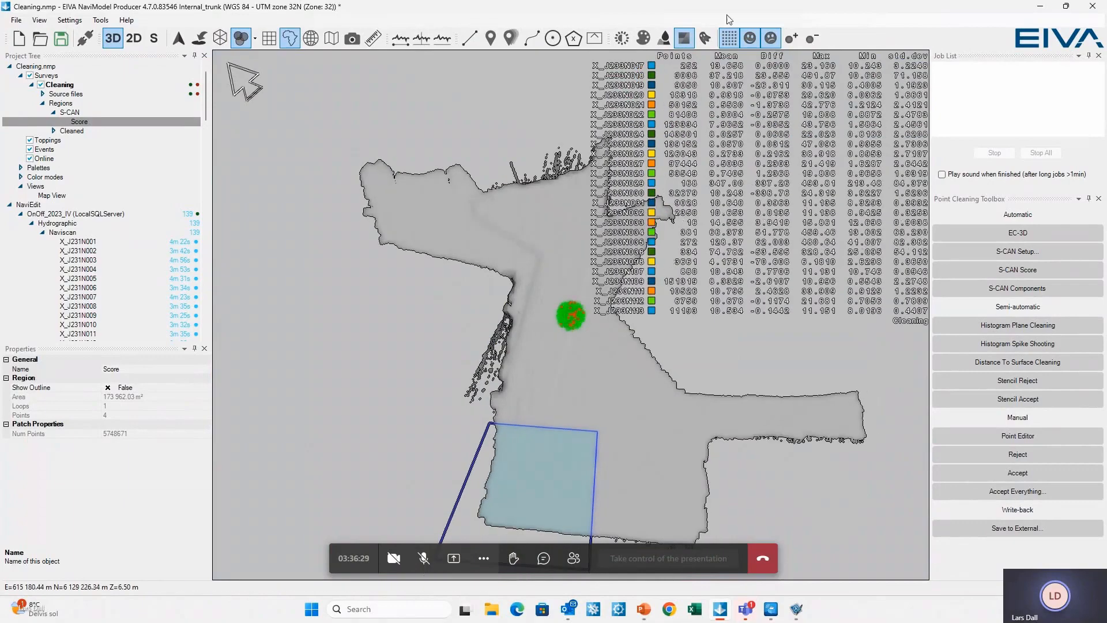
click(730, 39)
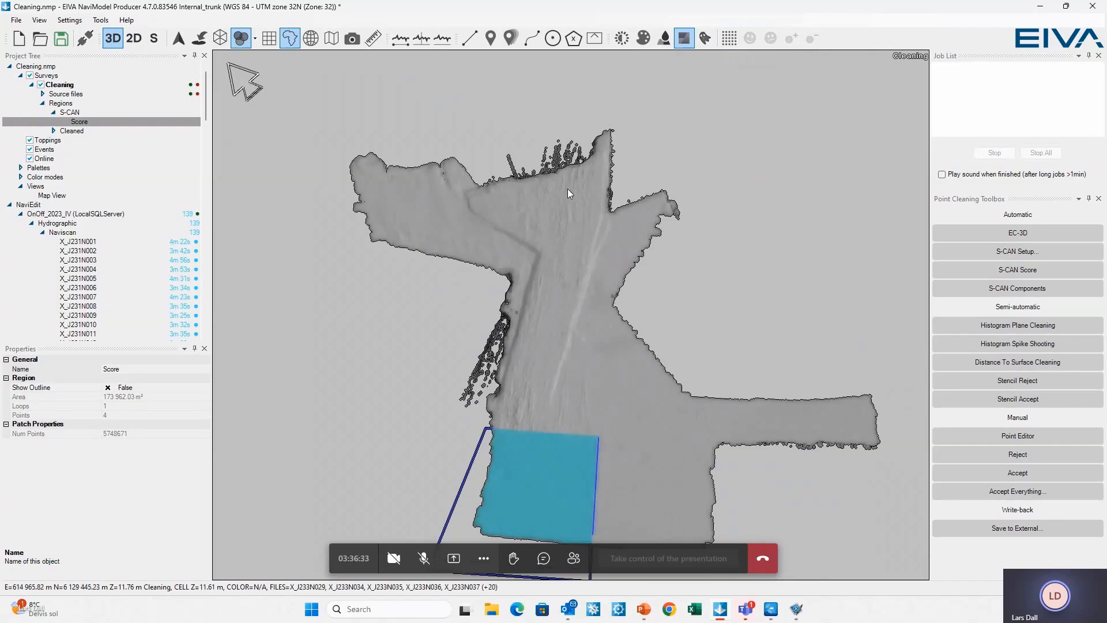
Step: Examine in 3D the stray points beyond the straight northern edge of the surface
scroll(569, 189, up, 5)
scroll(493, 384, up, 4)
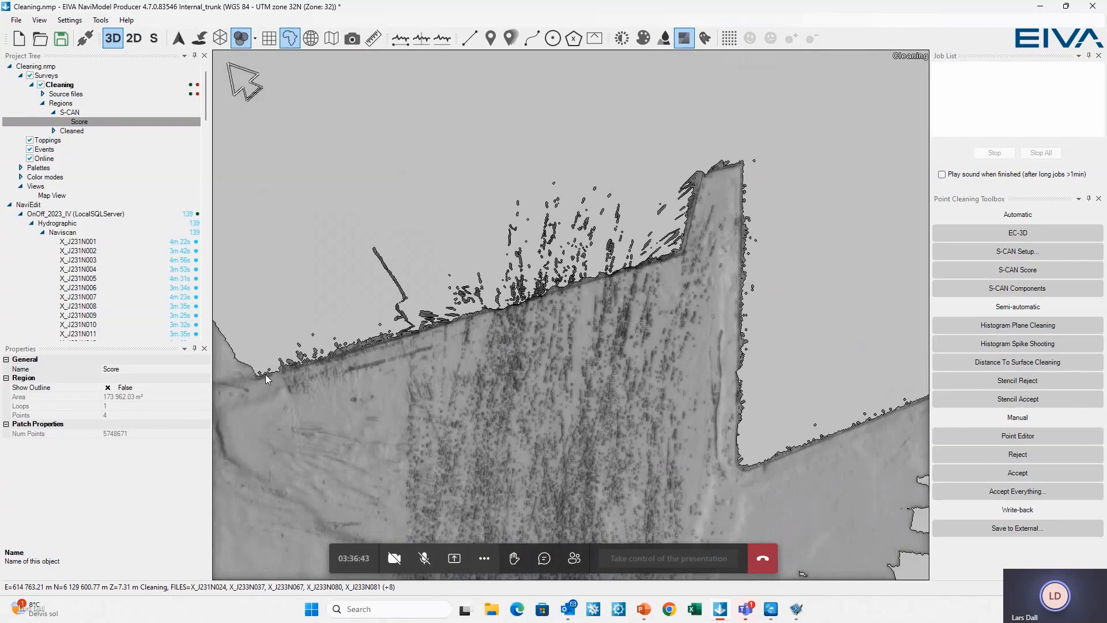
drag(376, 410, 400, 406)
scroll(511, 434, down, 3)
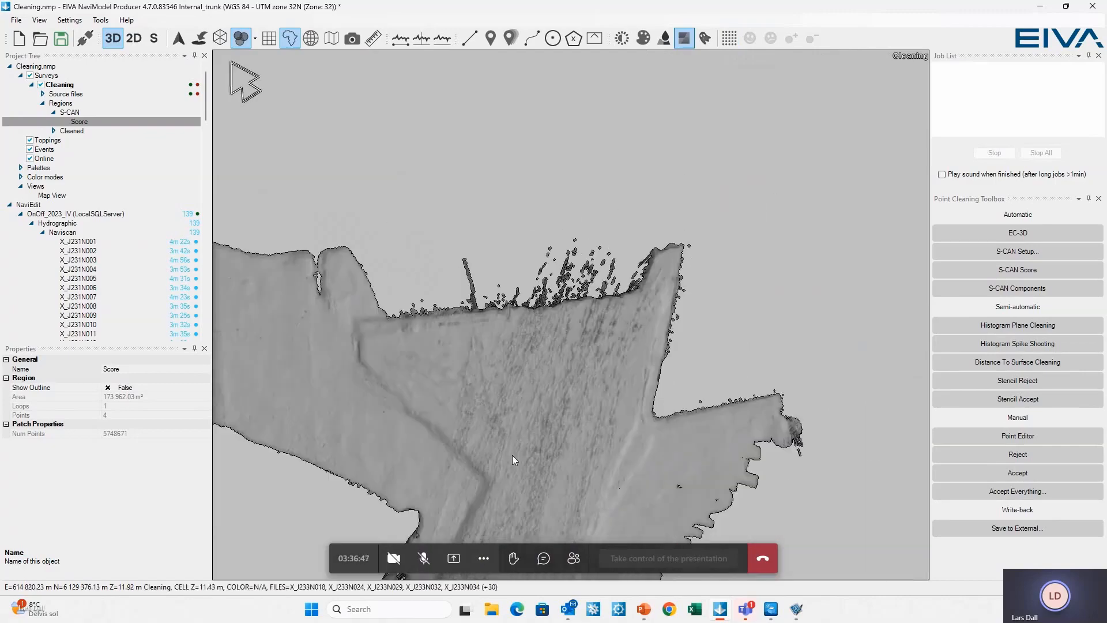
drag(524, 491, 503, 483)
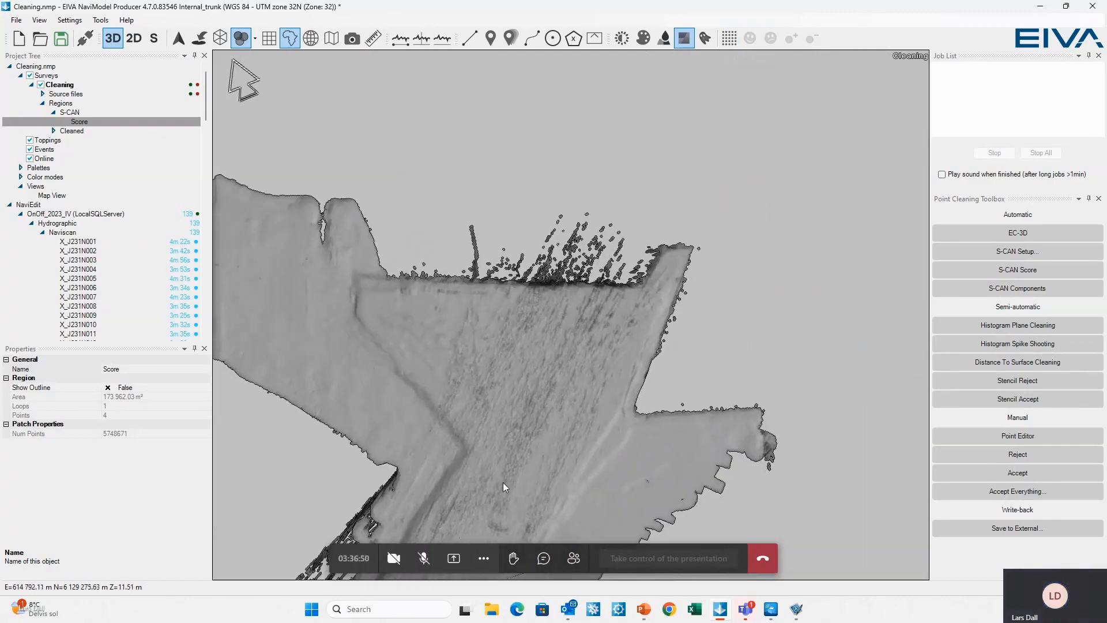
Step: Switch to the 2D view and inspect the stray points beyond the northern edge and beside the narrow northeastern arm
click(134, 41)
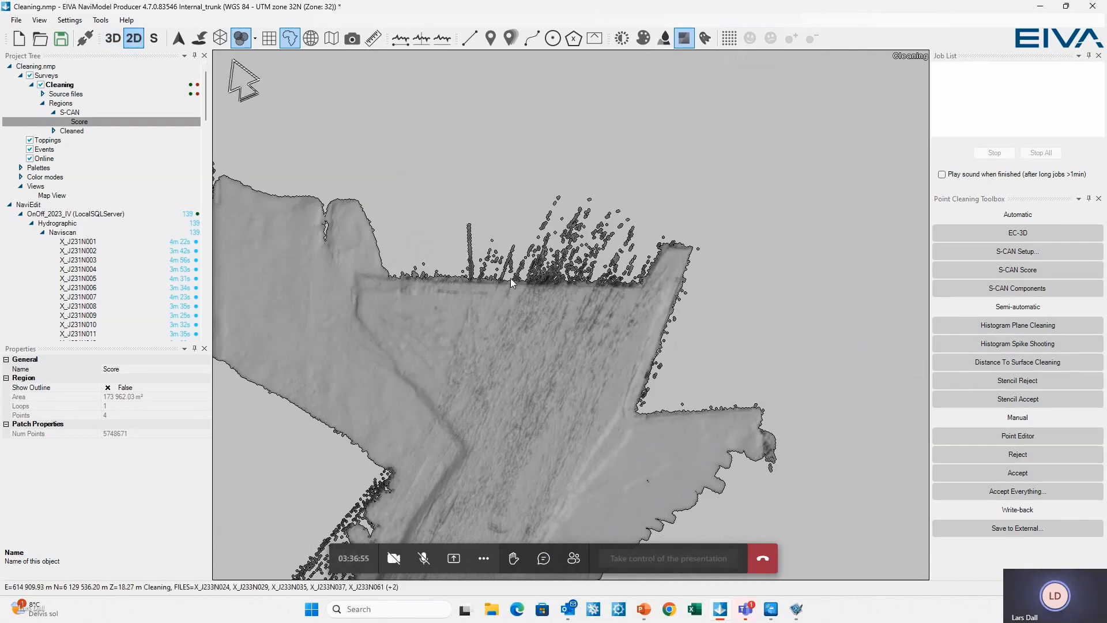
scroll(511, 282, up, 2)
scroll(514, 281, down, 1)
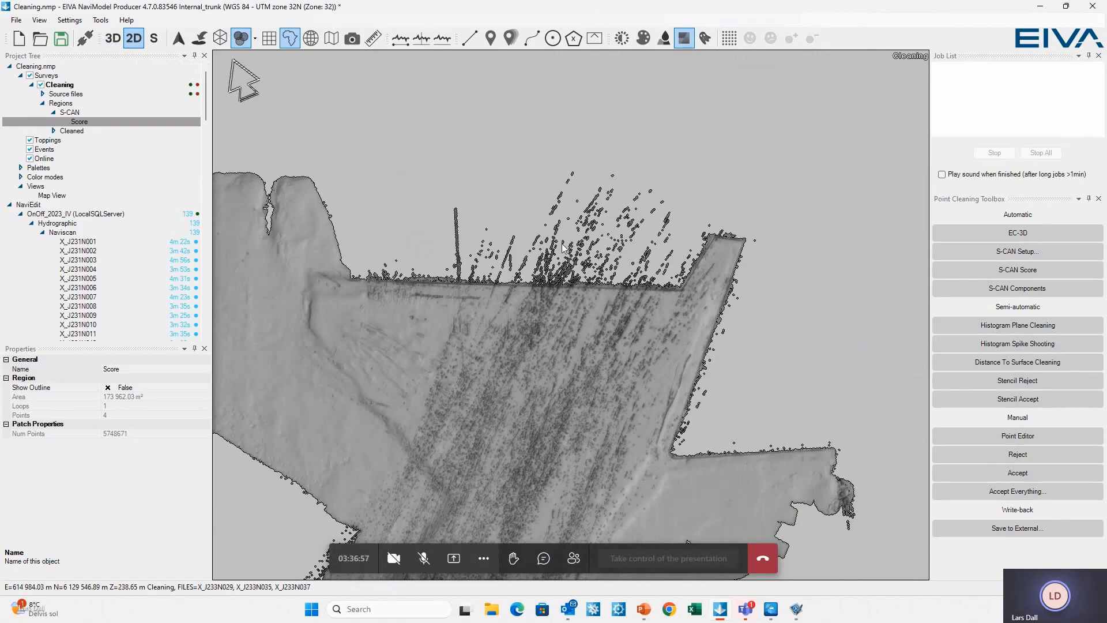
scroll(694, 231, up, 2)
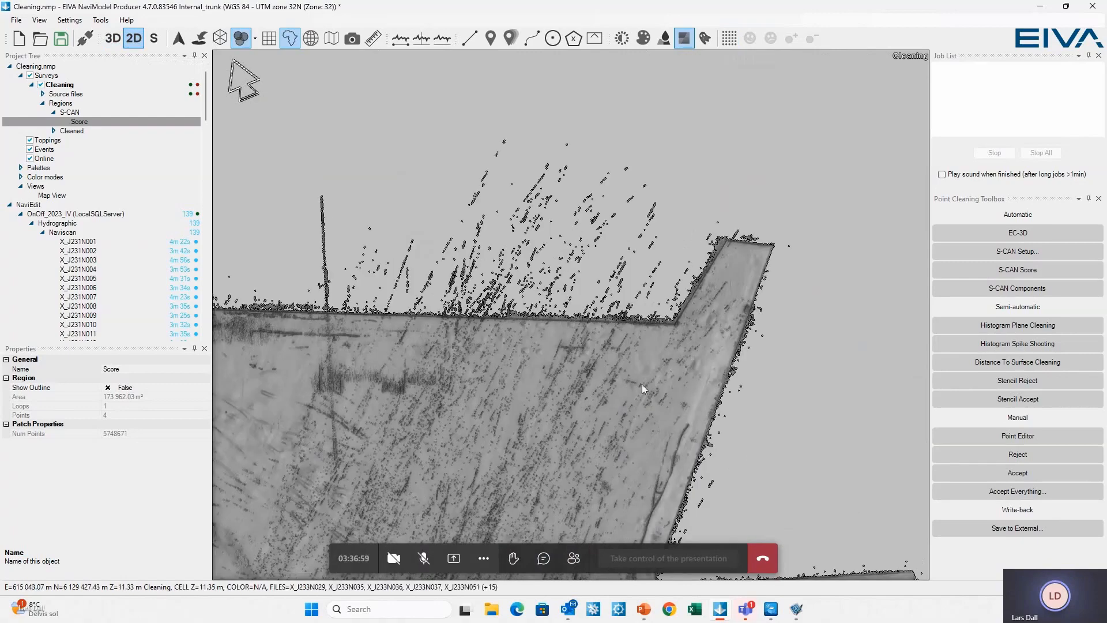
drag(557, 381, 640, 380)
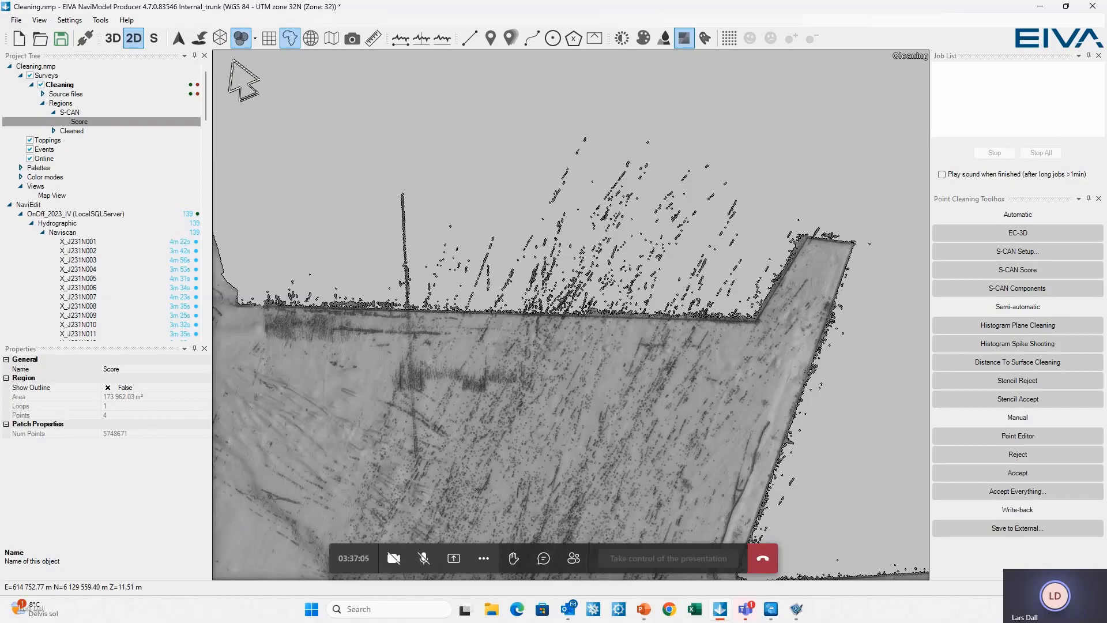
Step: Compare the stray points at the northern edge in 3D and return to the 2D view
click(113, 38)
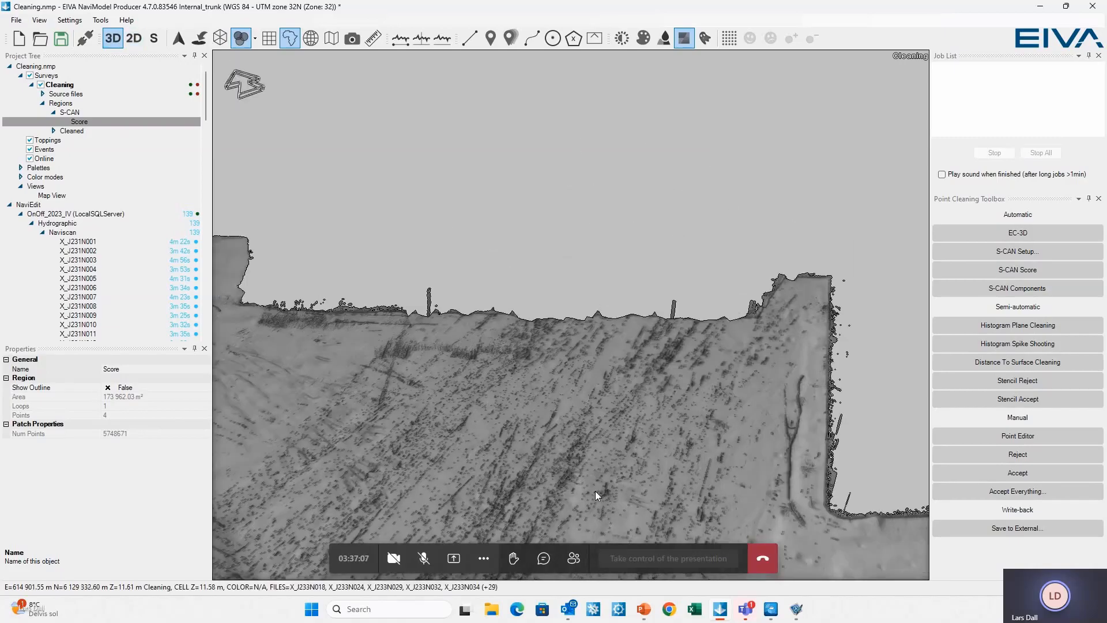
drag(595, 490, 611, 461)
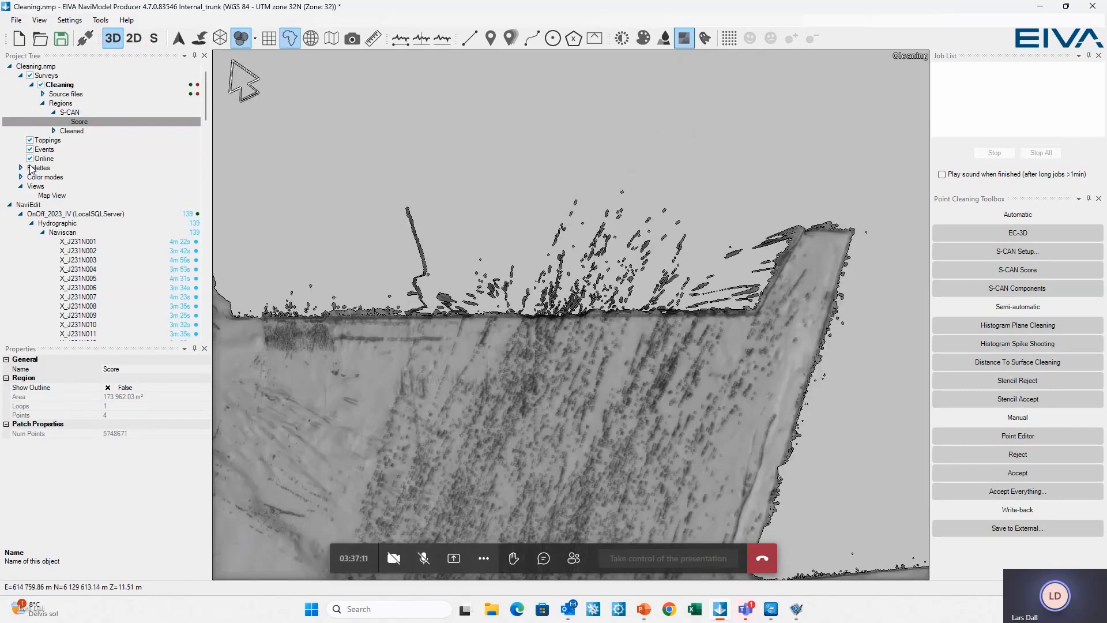
click(133, 40)
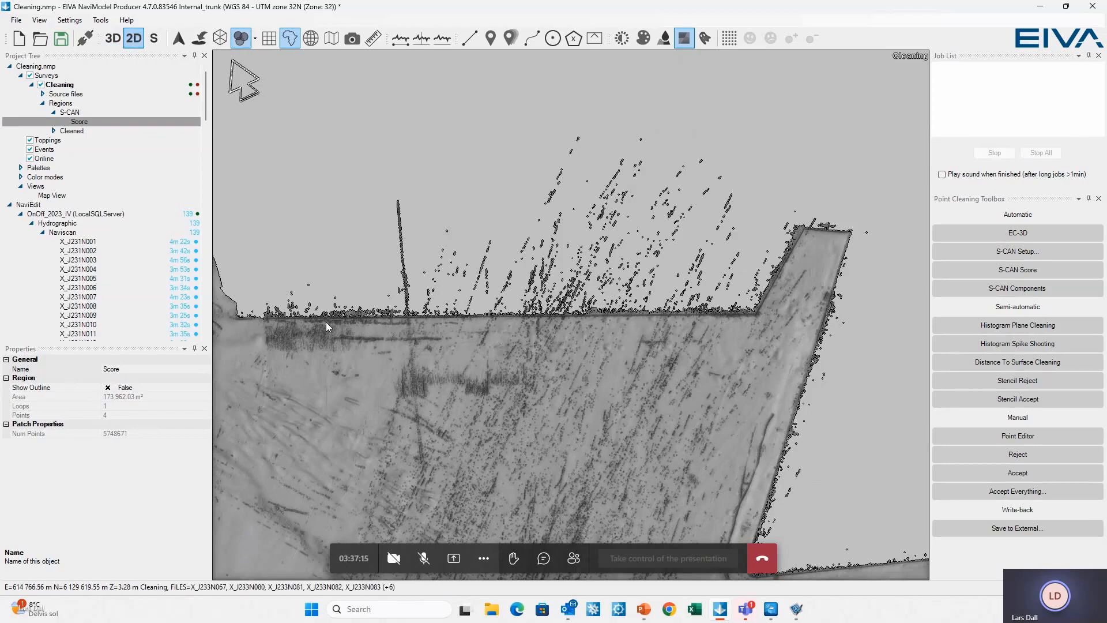
drag(451, 422, 494, 421)
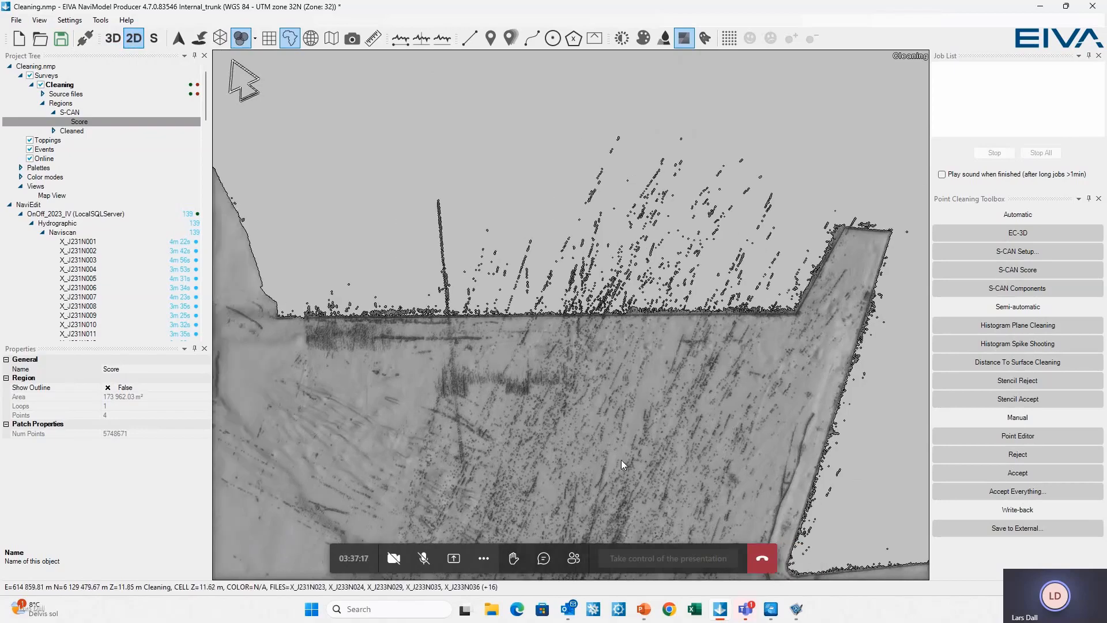
Step: Reject the stray points beyond the straight northern edge with a polygon that follows the edge and encloses the noise outside
click(1023, 456)
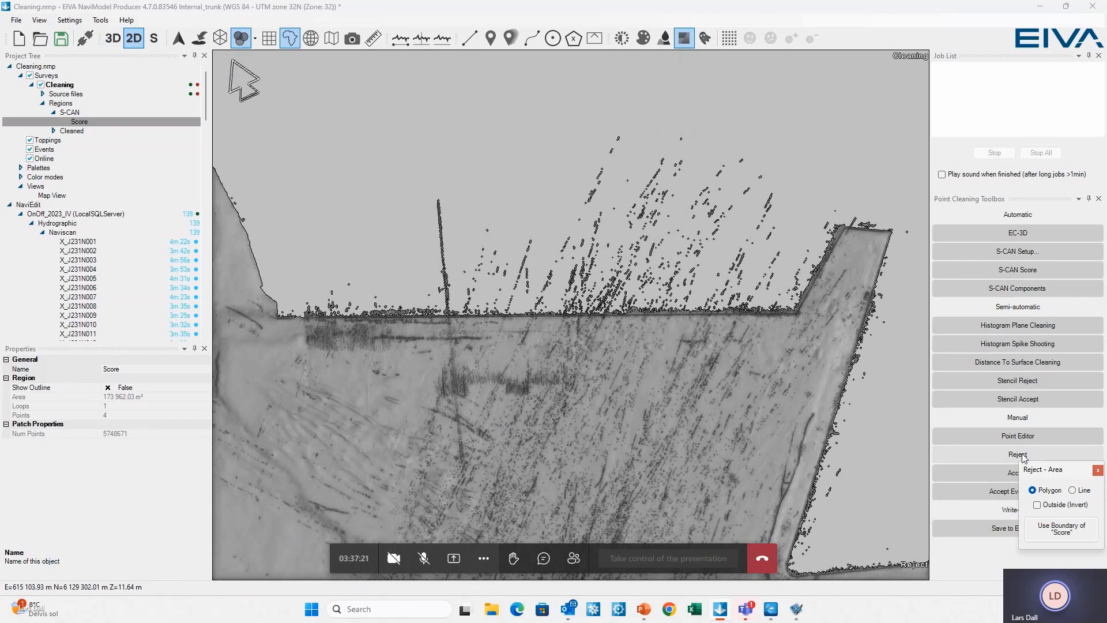
click(846, 200)
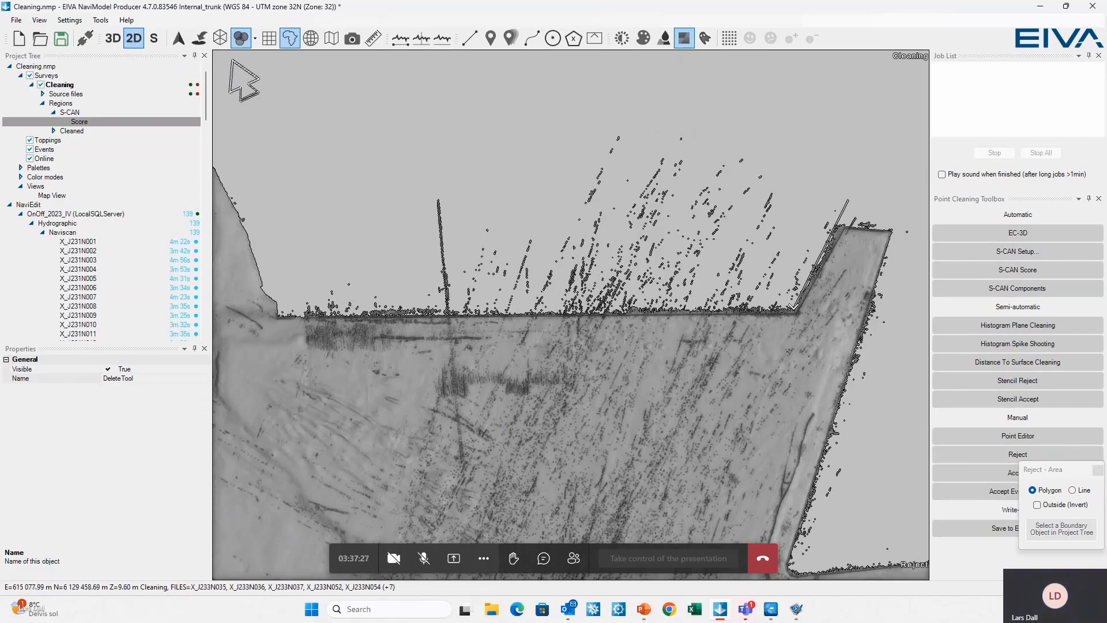
click(795, 309)
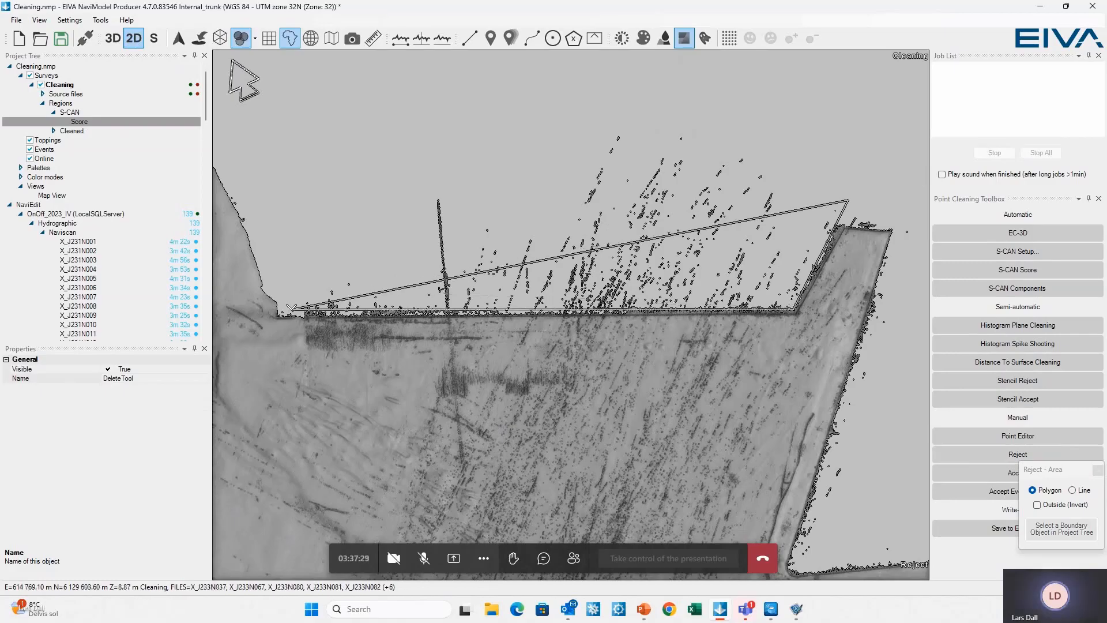
click(285, 309)
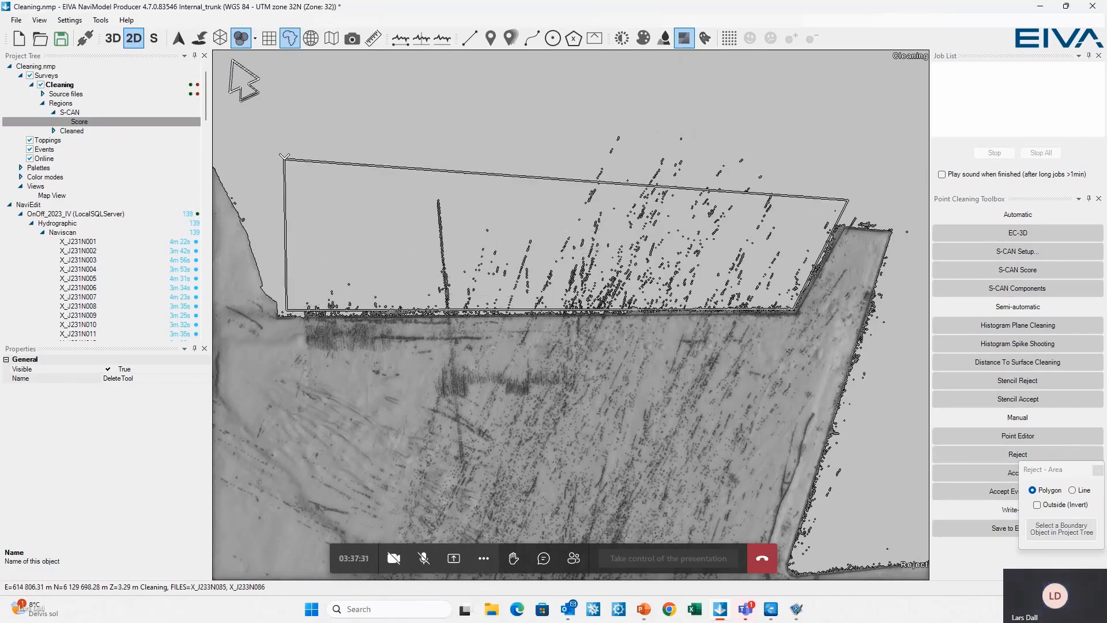
click(285, 158)
double_click(802, 56)
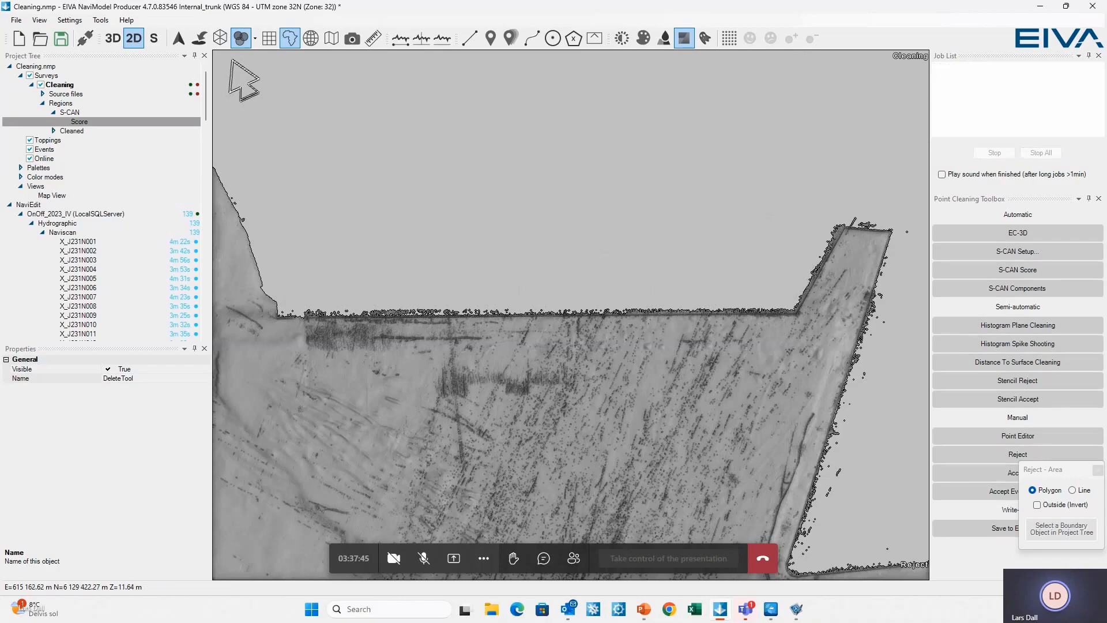
Step: Reject the stray points in the corner east of the narrow arm with a polygon along both surface edges
drag(757, 430, 459, 279)
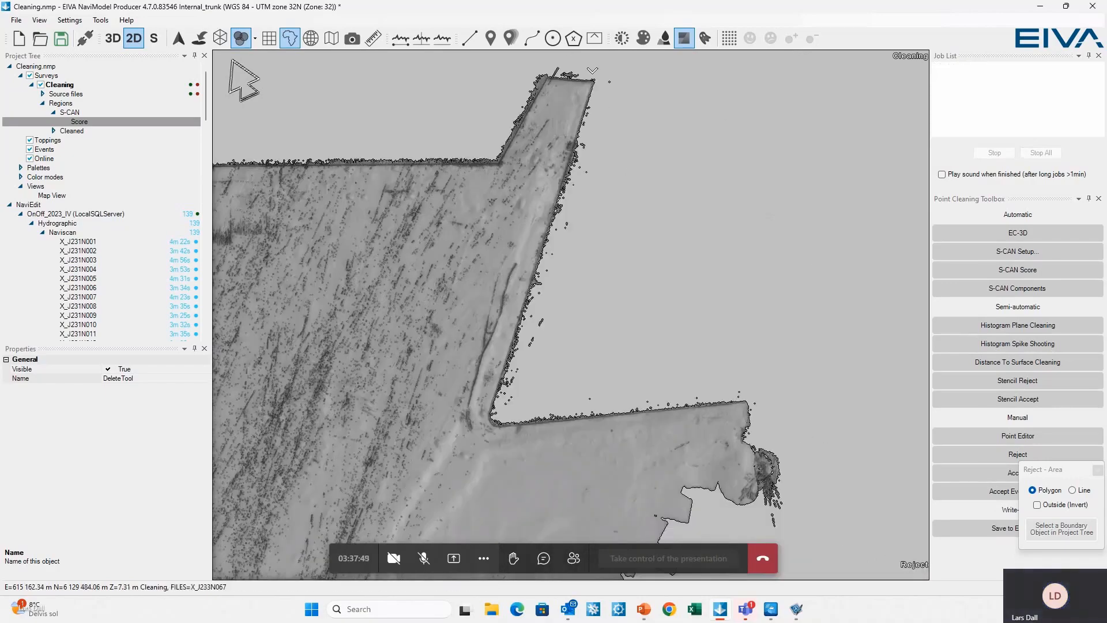
click(600, 73)
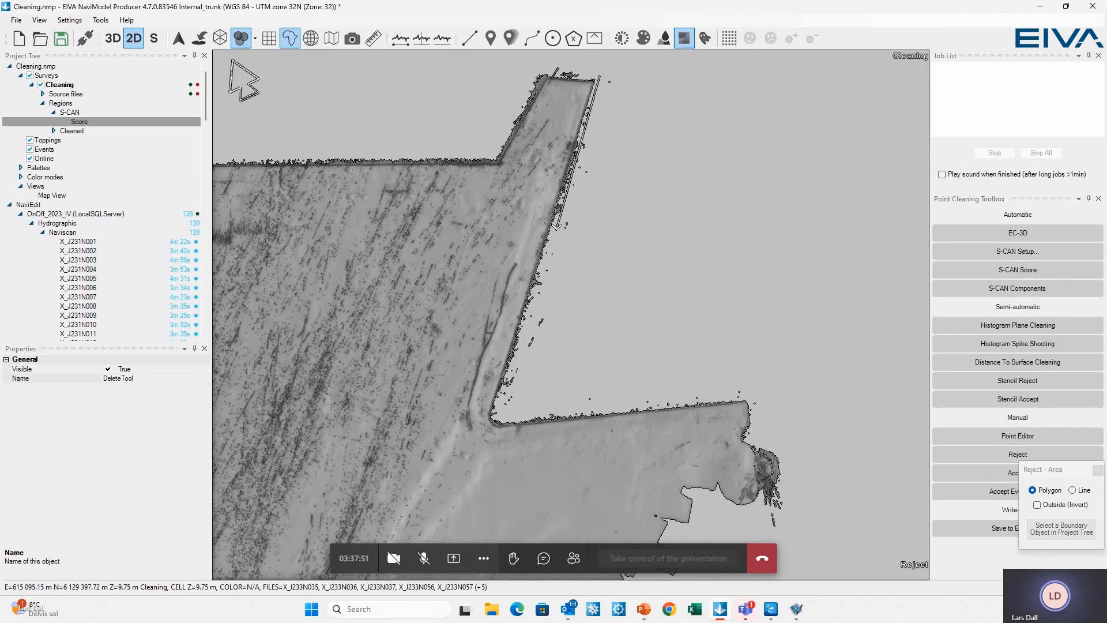
click(492, 412)
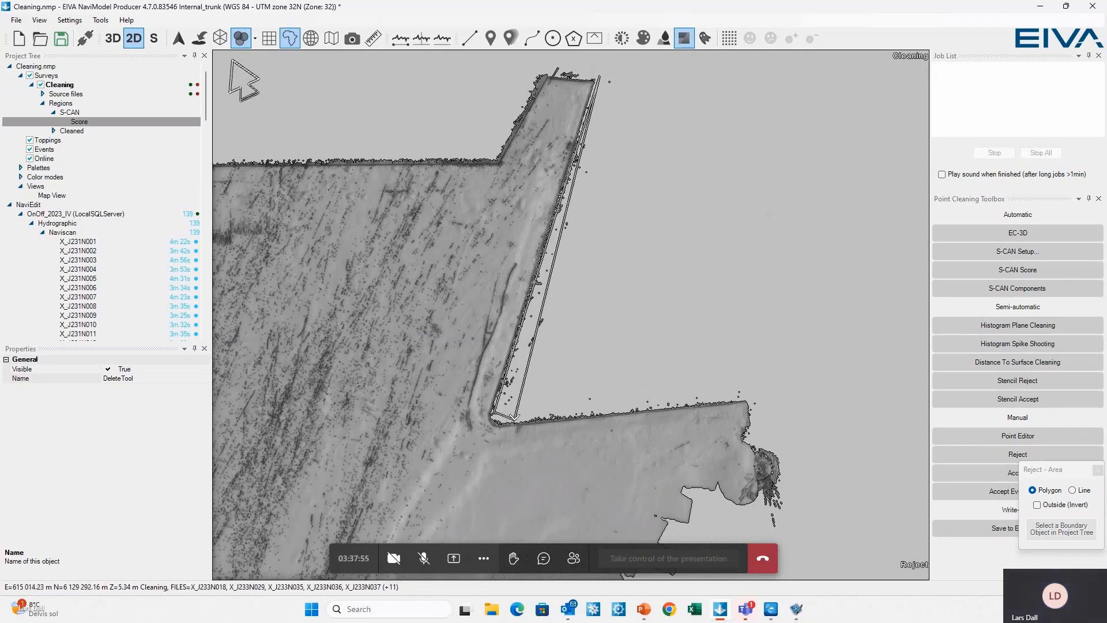
click(512, 415)
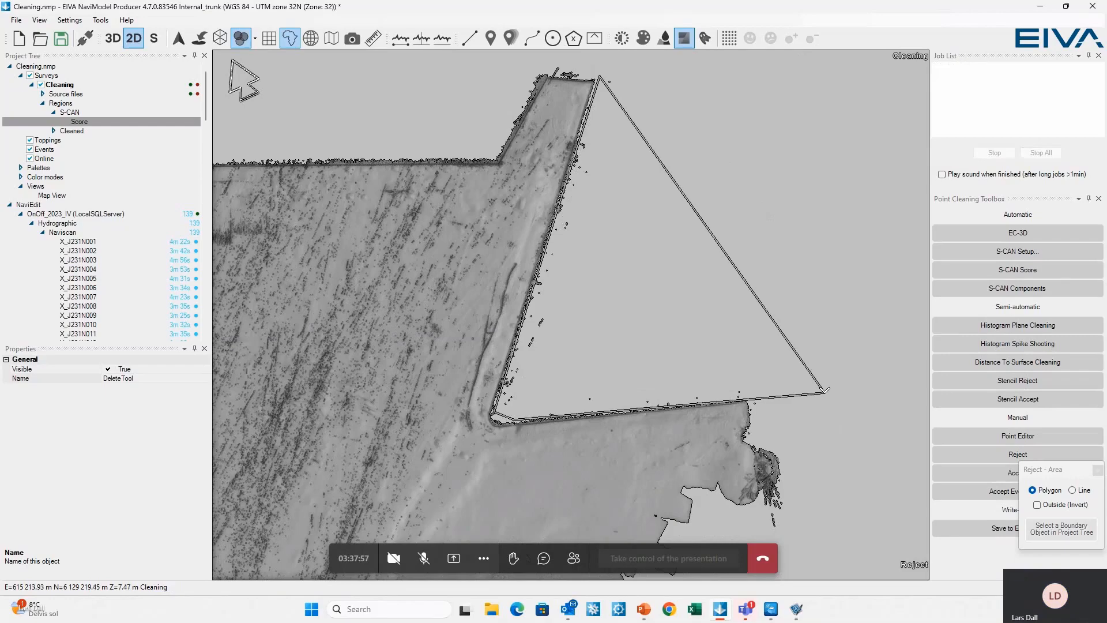
double_click(824, 389)
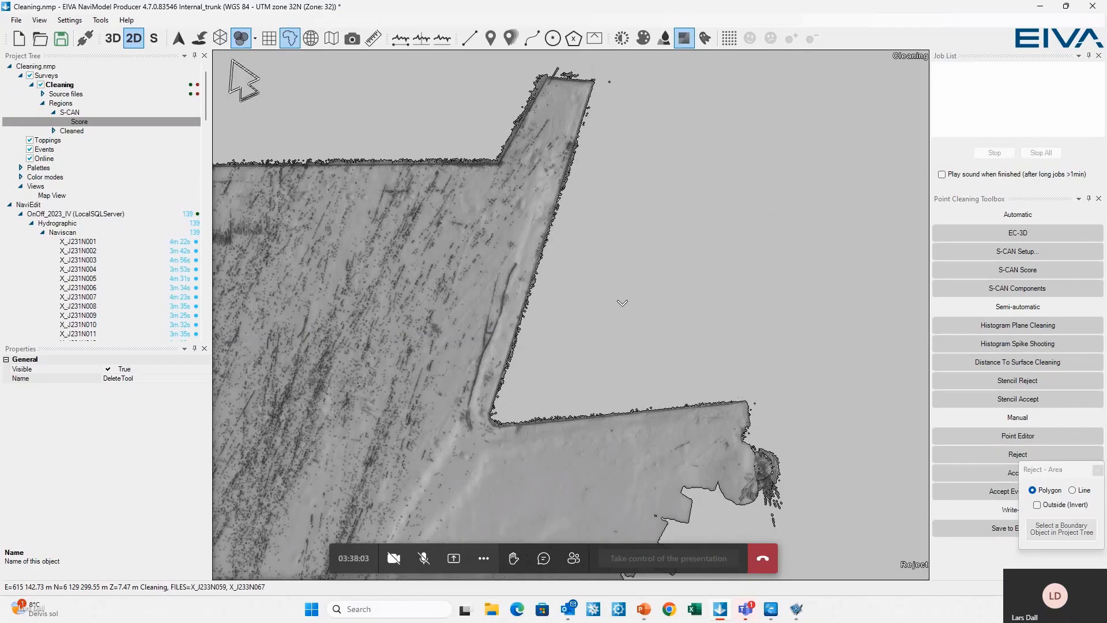
Step: Open the noisy strip along the western part of the straight northern edge in the Point Editor using a four-corner polygon
drag(438, 257, 865, 327)
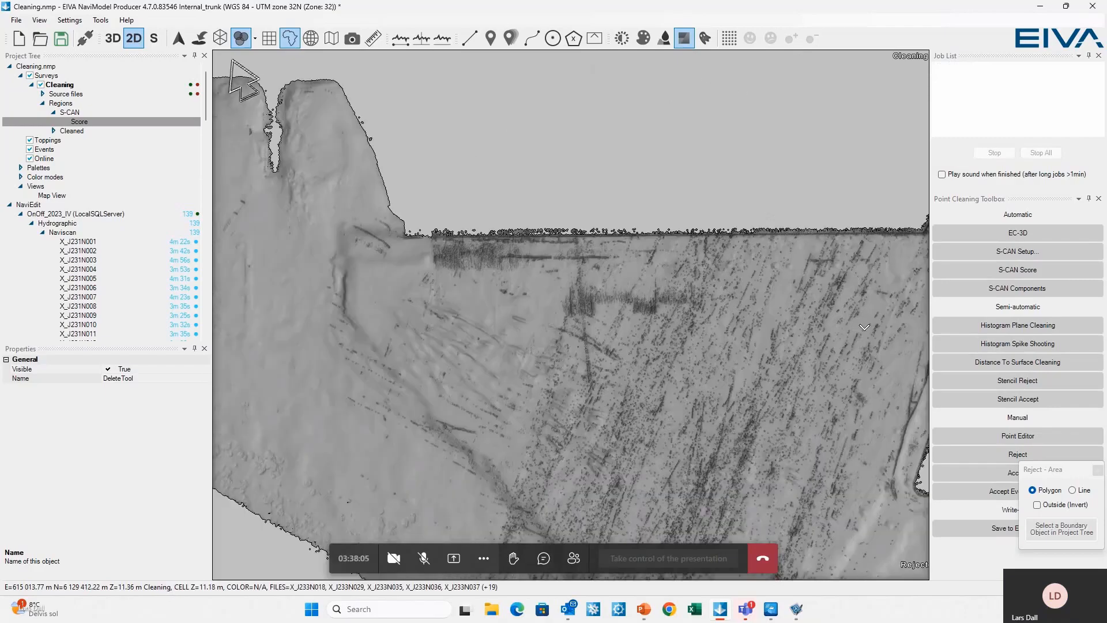
scroll(502, 297, up, 4)
drag(585, 293, 569, 400)
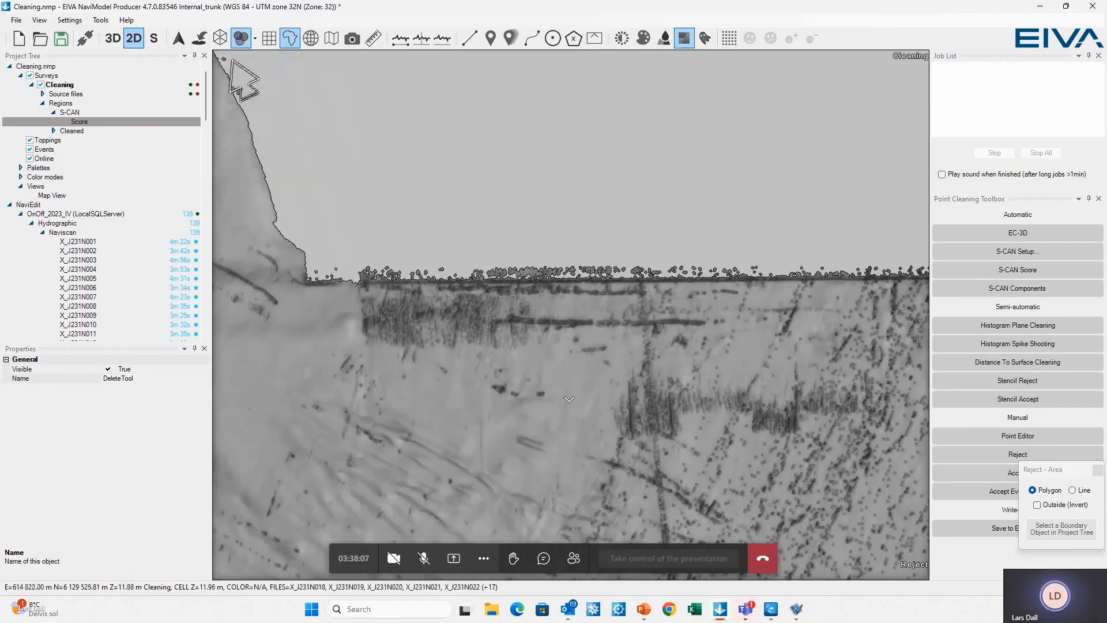
drag(566, 325, 561, 350)
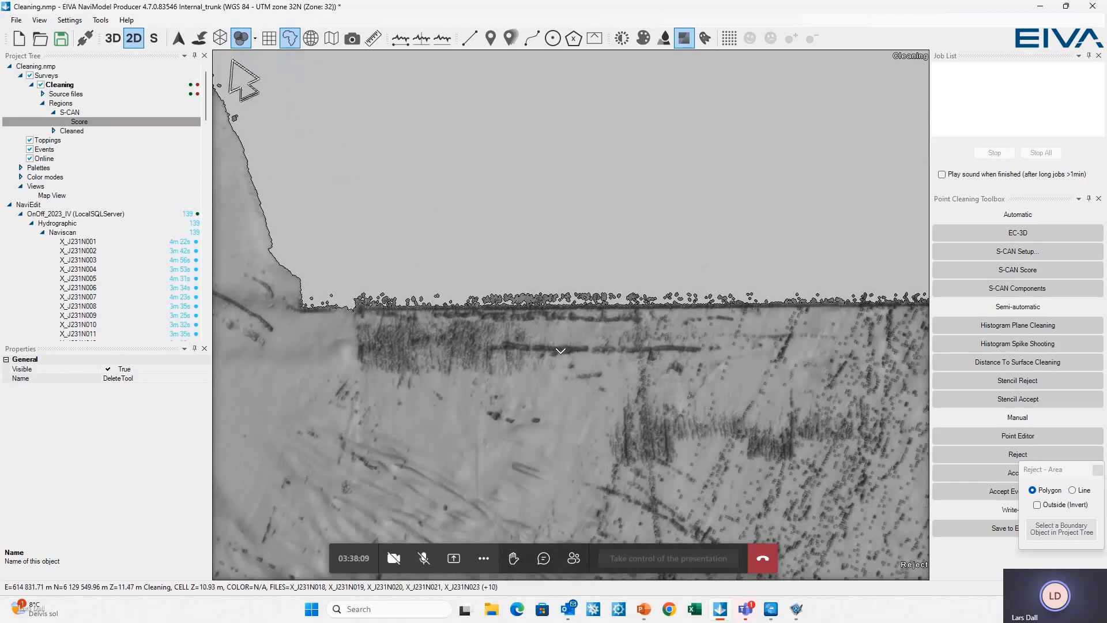
scroll(612, 312, up, 2)
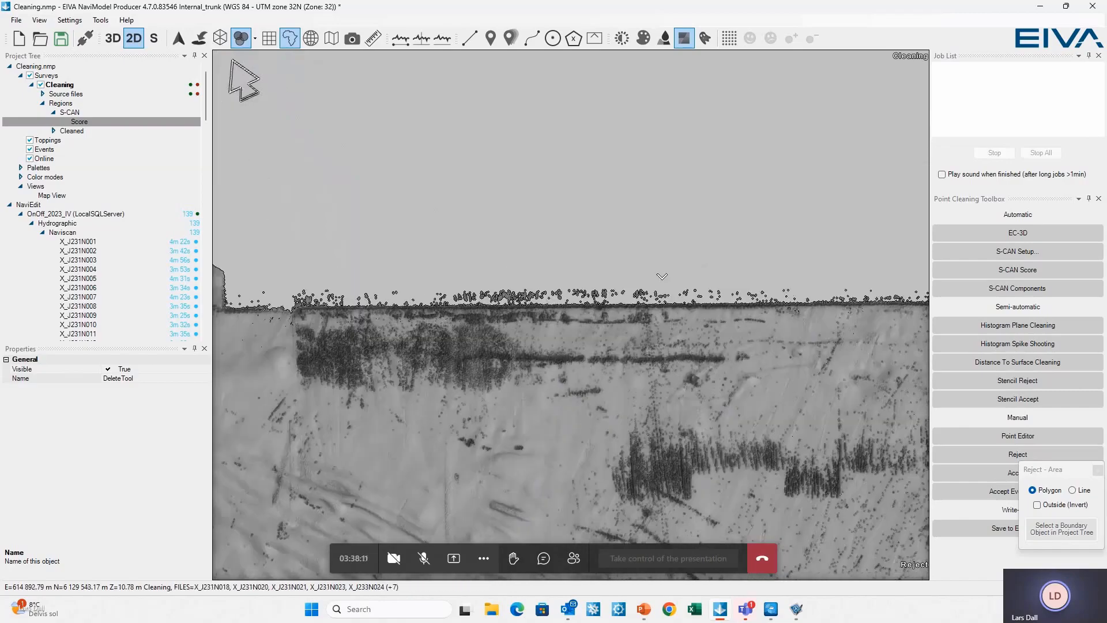
scroll(355, 406, down, 1)
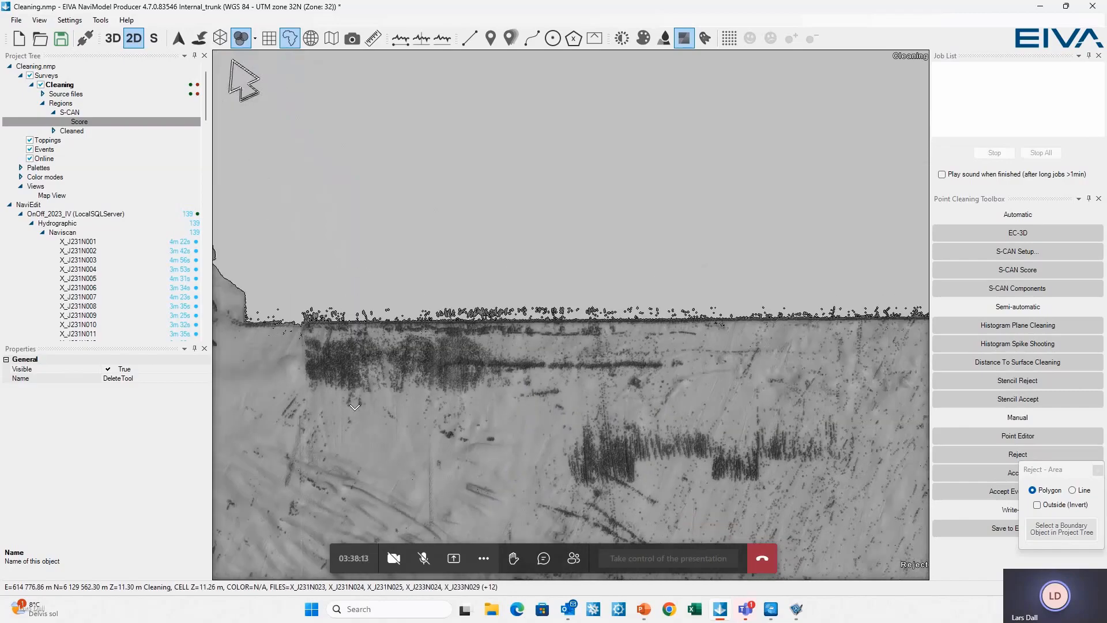
drag(354, 407, 388, 388)
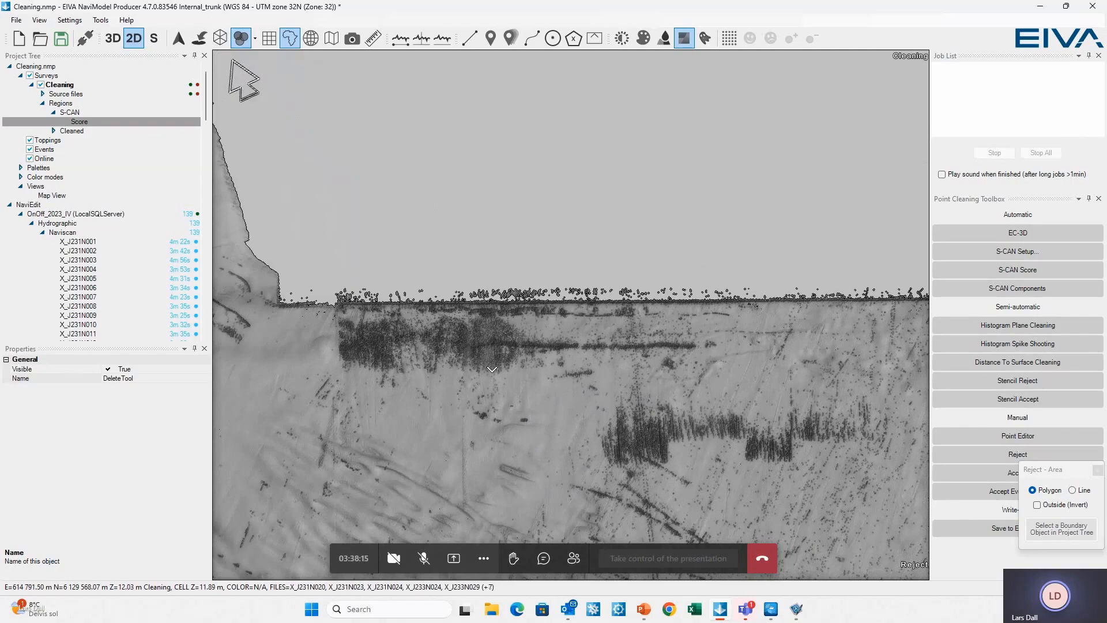
click(1021, 437)
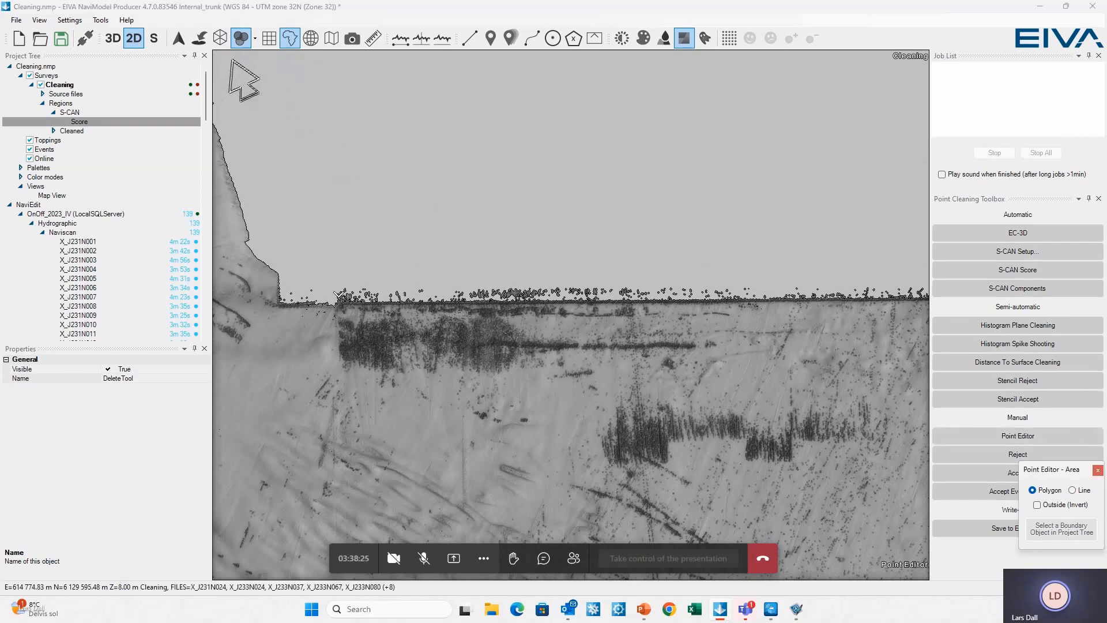
click(330, 286)
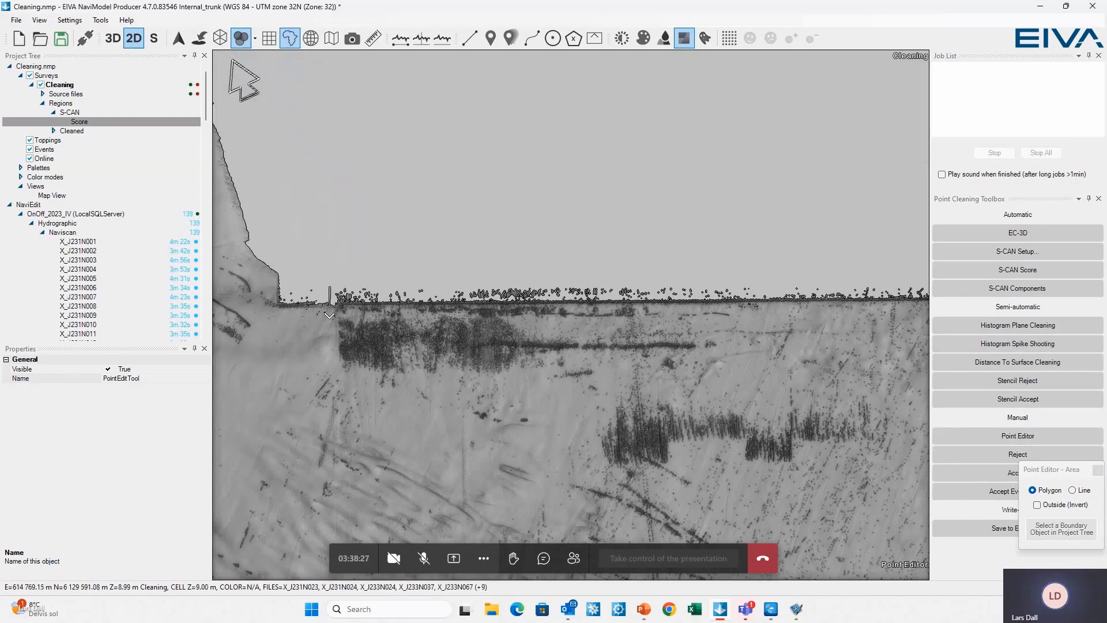
click(330, 318)
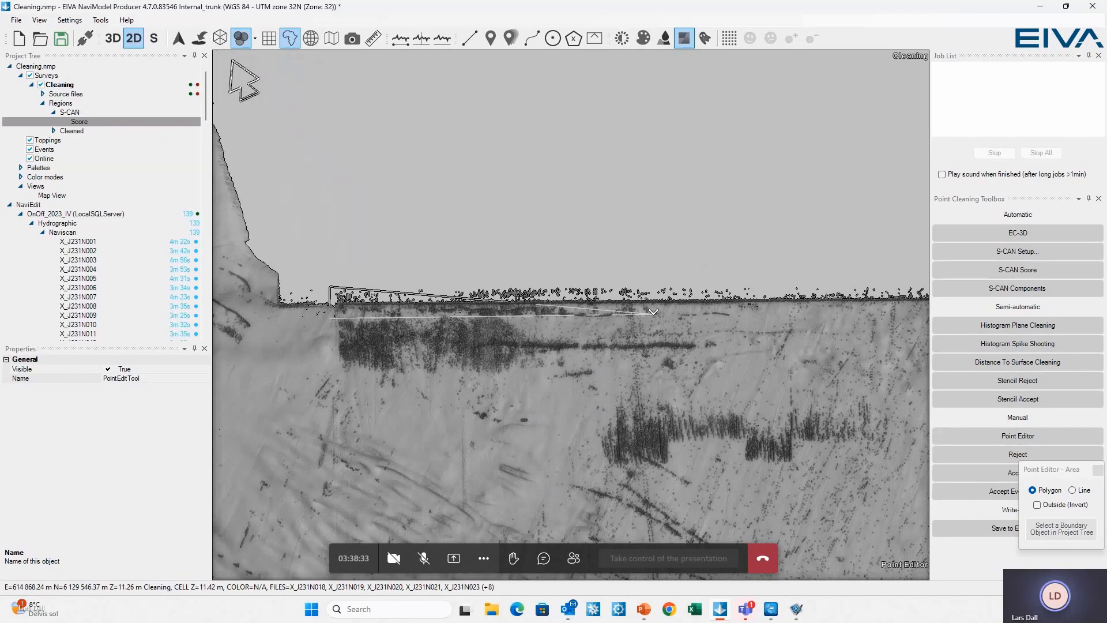
click(653, 313)
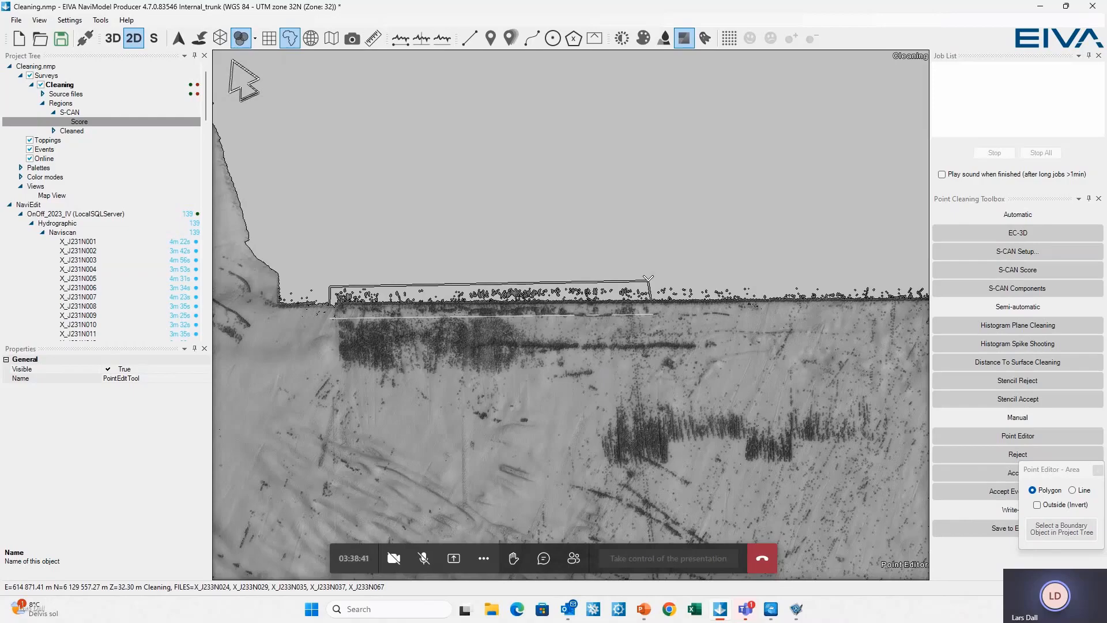
double_click(648, 279)
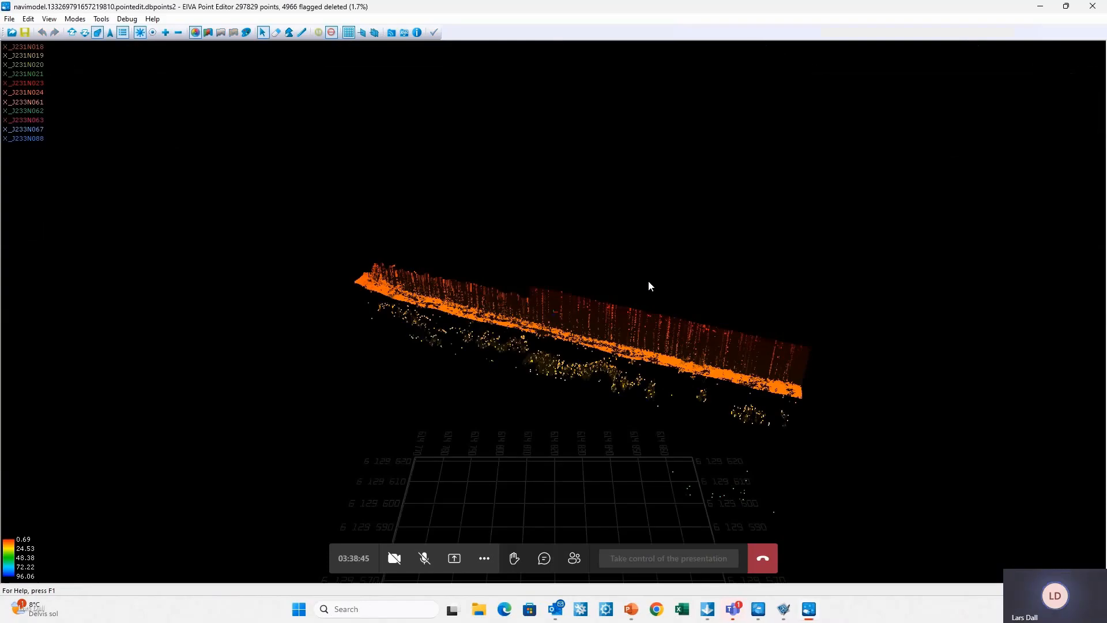
Step: Examine the strip's point cloud in side view to distinguish the seabed and vertical wall from stray points beneath them
drag(683, 514, 773, 467)
scroll(766, 471, down, 3)
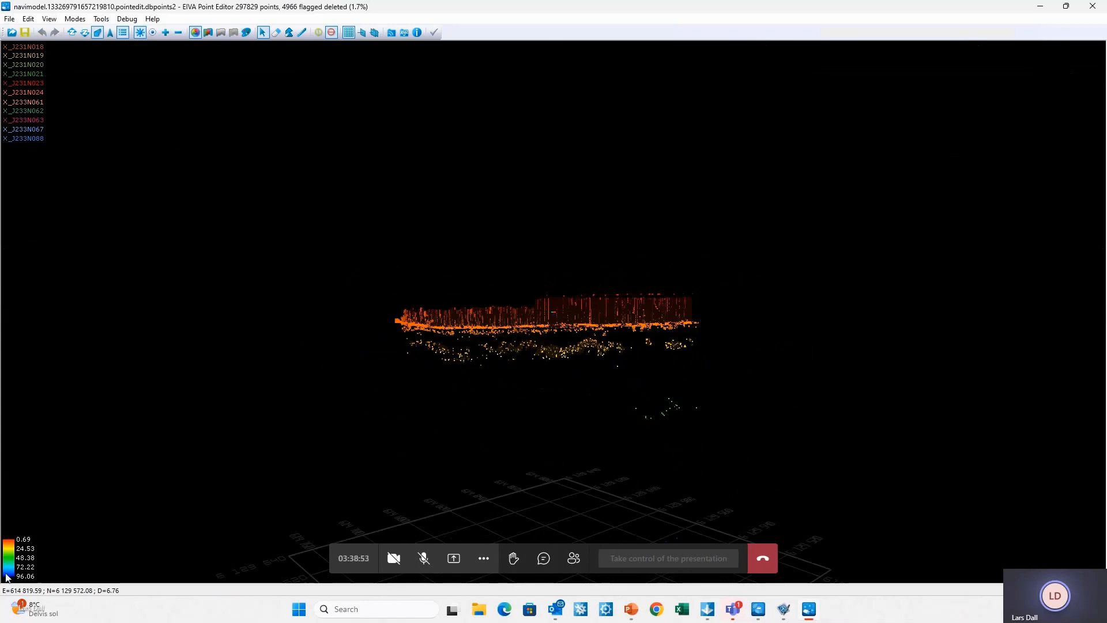
scroll(403, 489, down, 2)
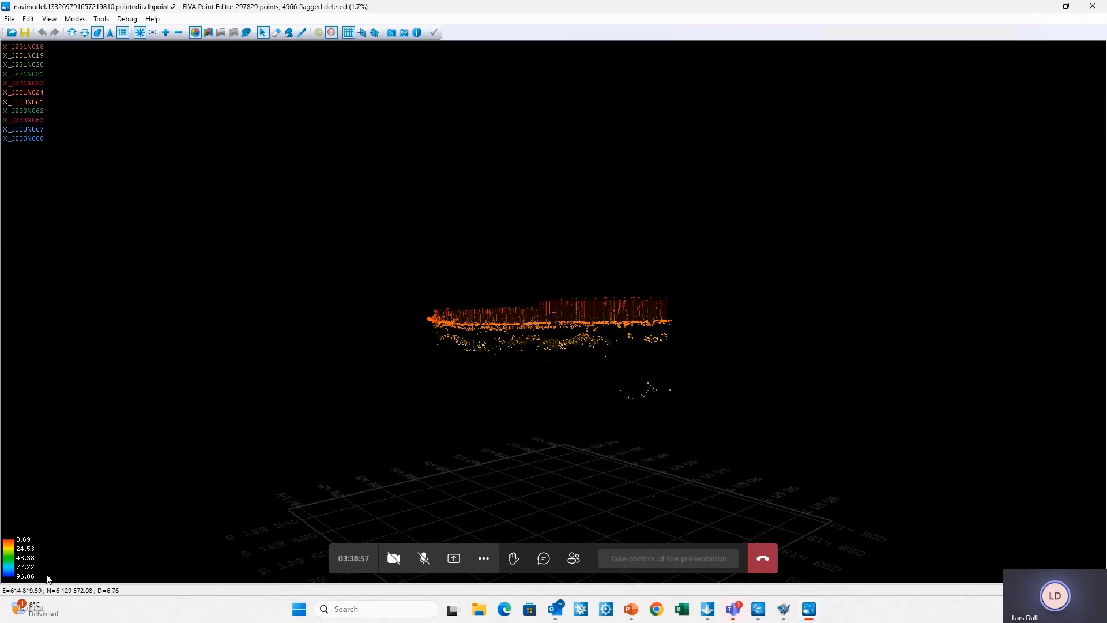
middle_drag(559, 498, 556, 476)
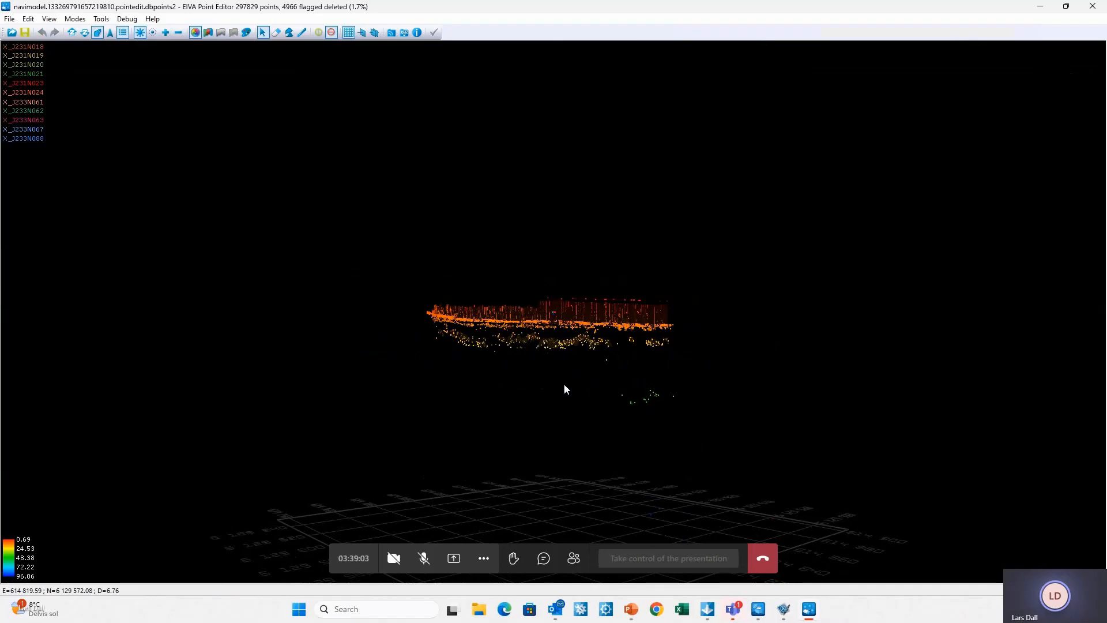
scroll(563, 383, up, 2)
scroll(562, 382, up, 2)
drag(563, 385, 558, 526)
drag(549, 415, 628, 369)
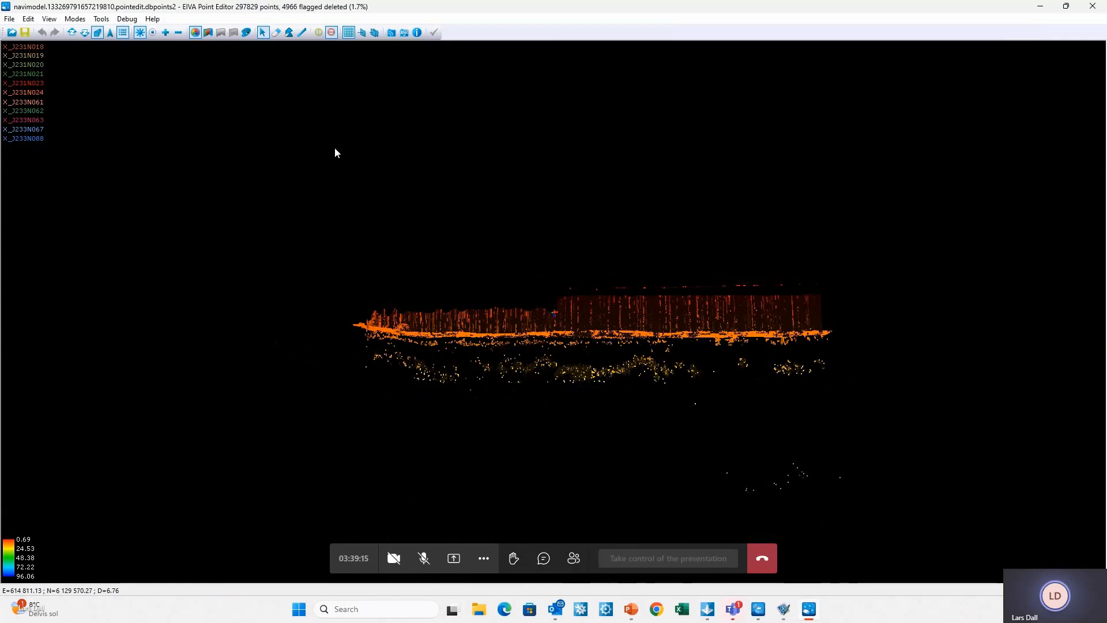
Step: Erase the scattered points beneath the seabed along the whole strip with an enlarged eraser
click(278, 33)
scroll(628, 441, up, 6)
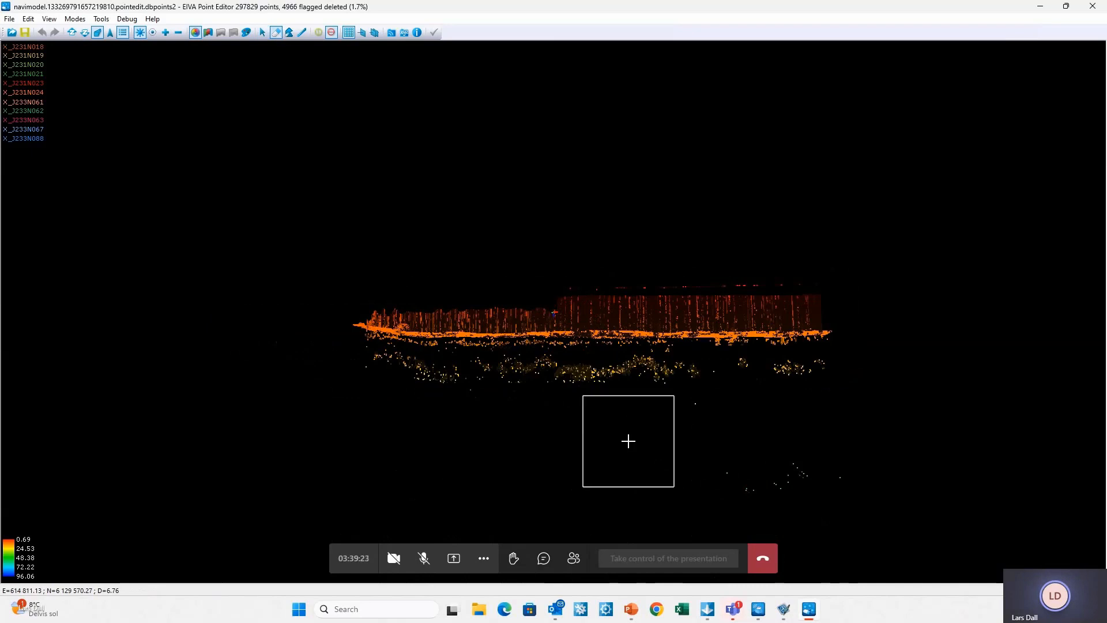
scroll(626, 441, up, 5)
drag(586, 422, 437, 428)
mouse_move(784, 462)
mouse_down()
mouse_move(739, 439)
mouse_move(739, 423)
mouse_move(759, 423)
mouse_up()
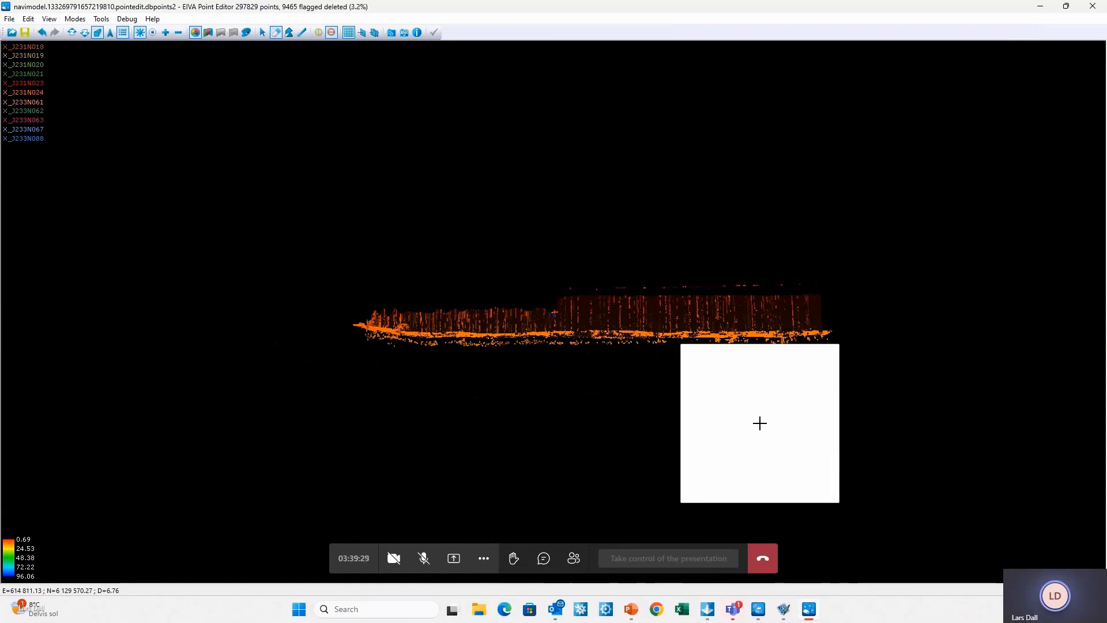
mouse_move(586, 494)
mouse_down()
mouse_move(487, 418)
mouse_move(431, 416)
mouse_move(773, 433)
mouse_up()
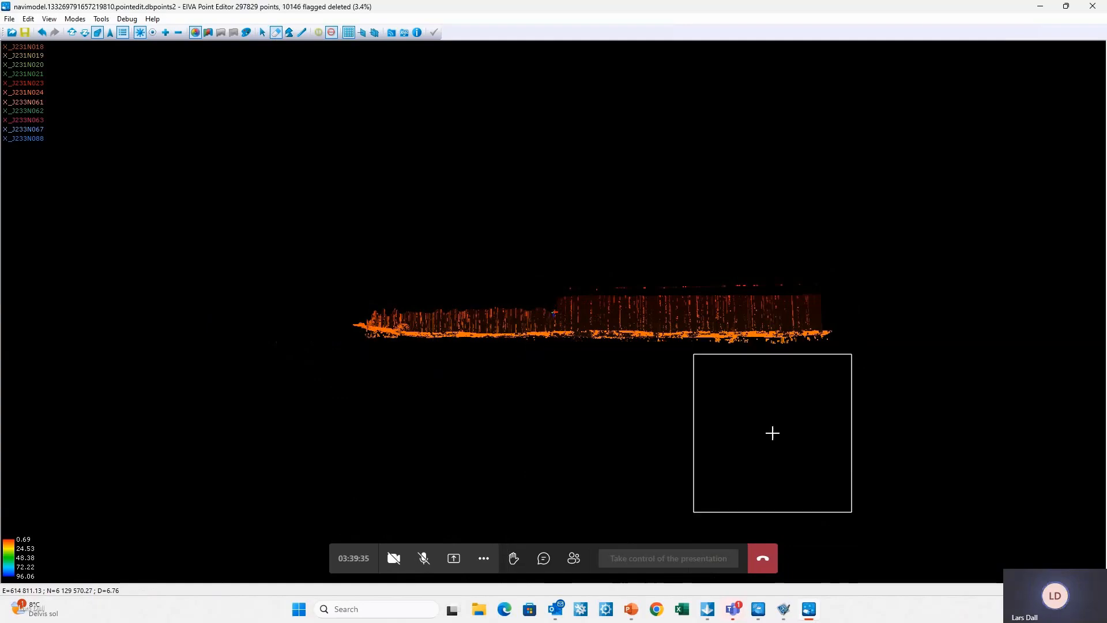
click(753, 421)
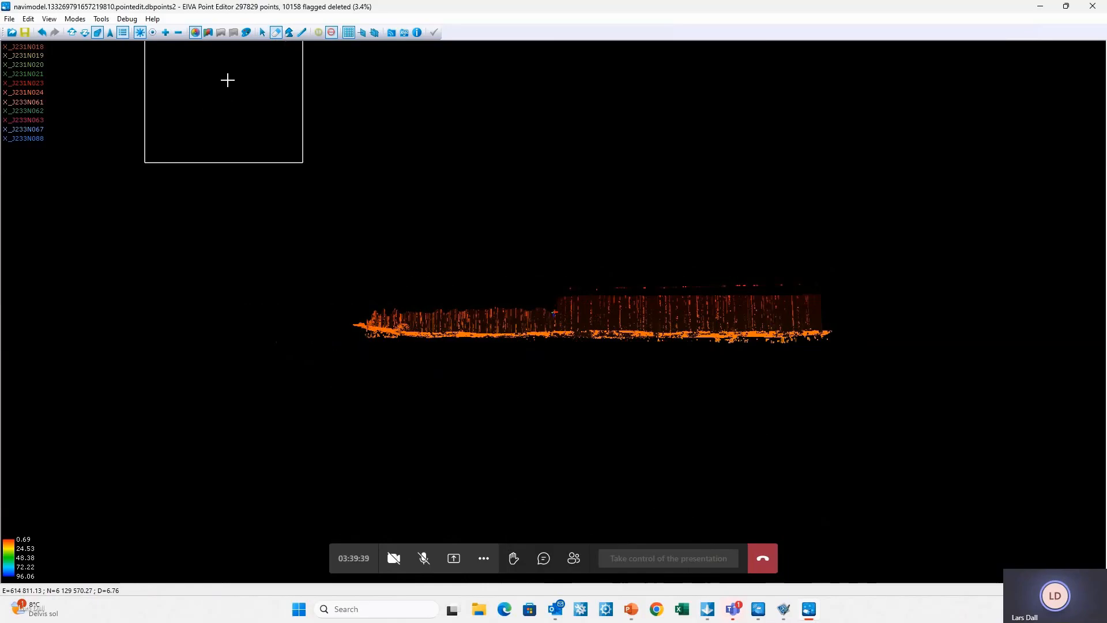
Step: Erase the isolated deep points far below the seabed and refit the depth colour scale to the remaining points
click(246, 33)
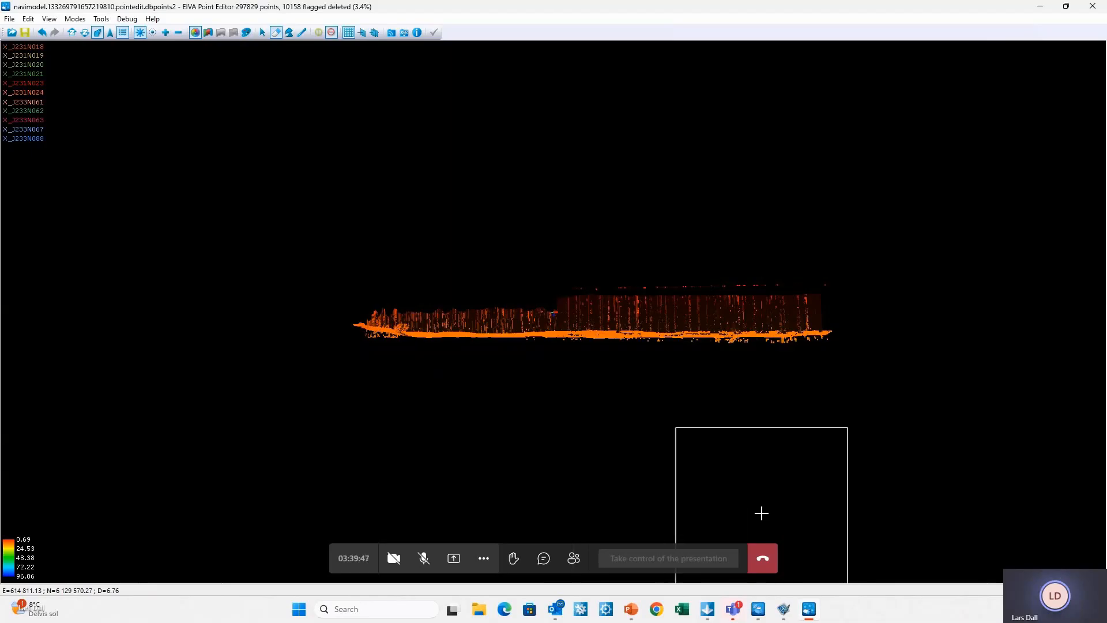
key(Escape)
scroll(638, 499, down, 5)
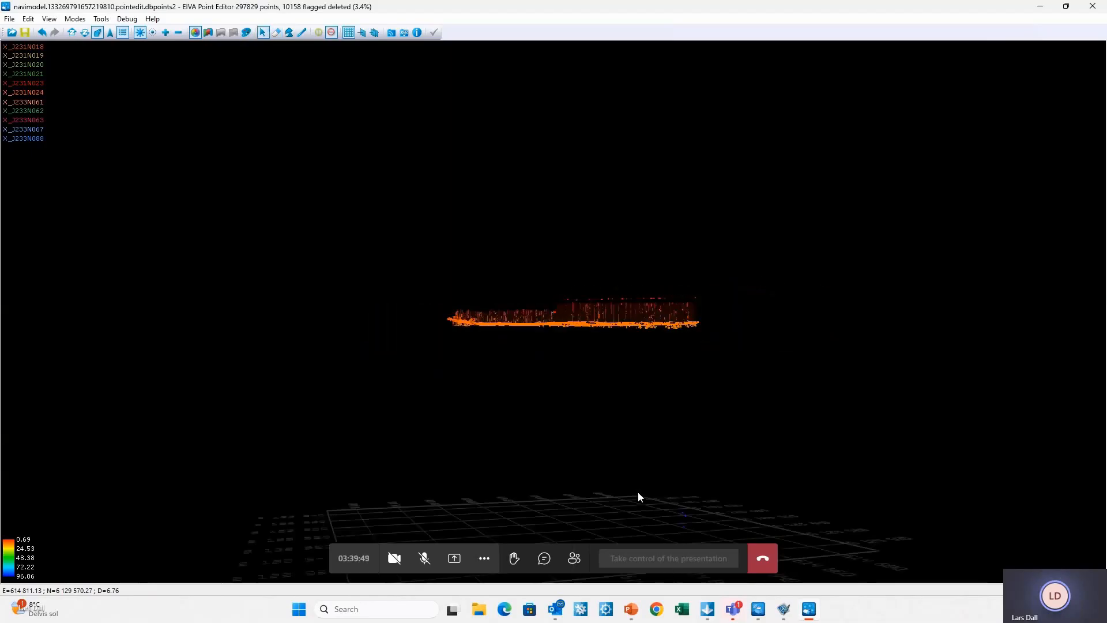
mouse_move(629, 498)
mouse_down()
mouse_move(639, 471)
mouse_move(637, 480)
mouse_up()
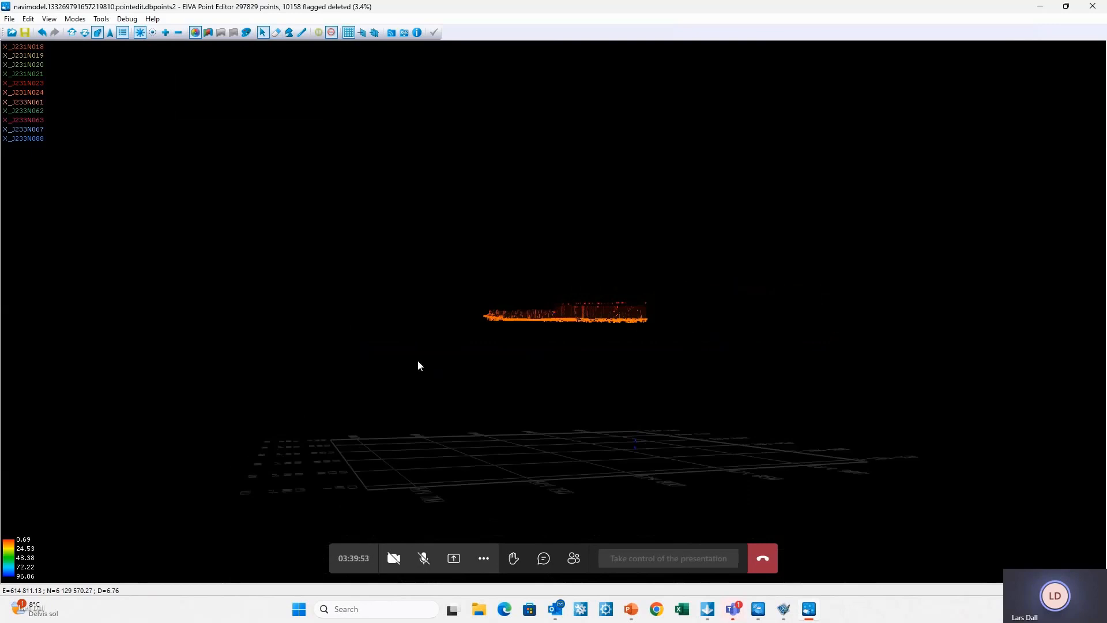
key(e)
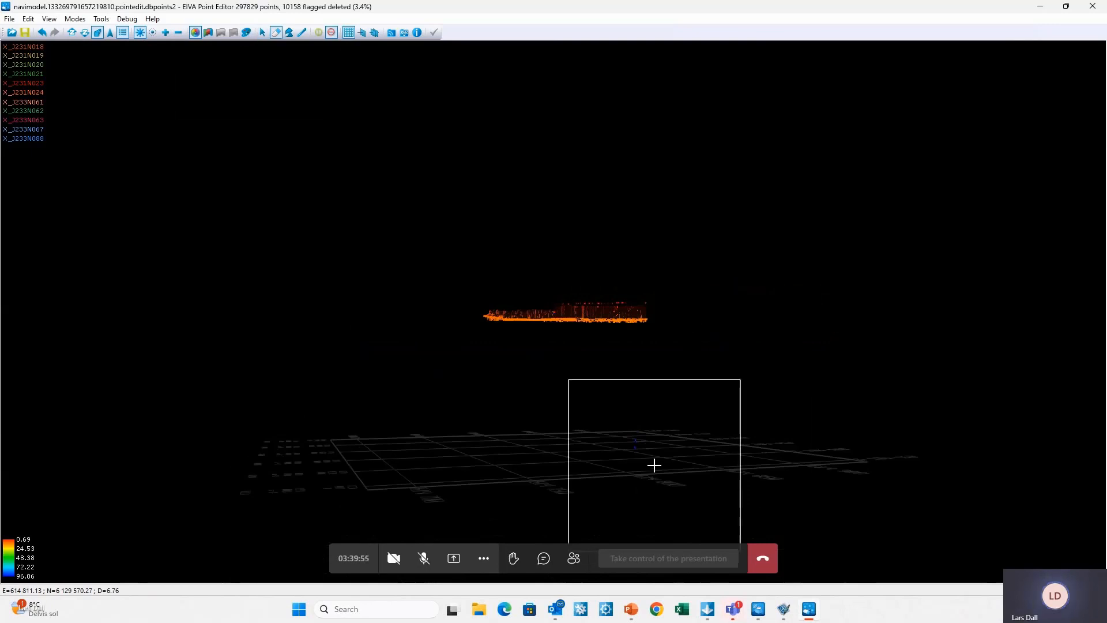
click(654, 466)
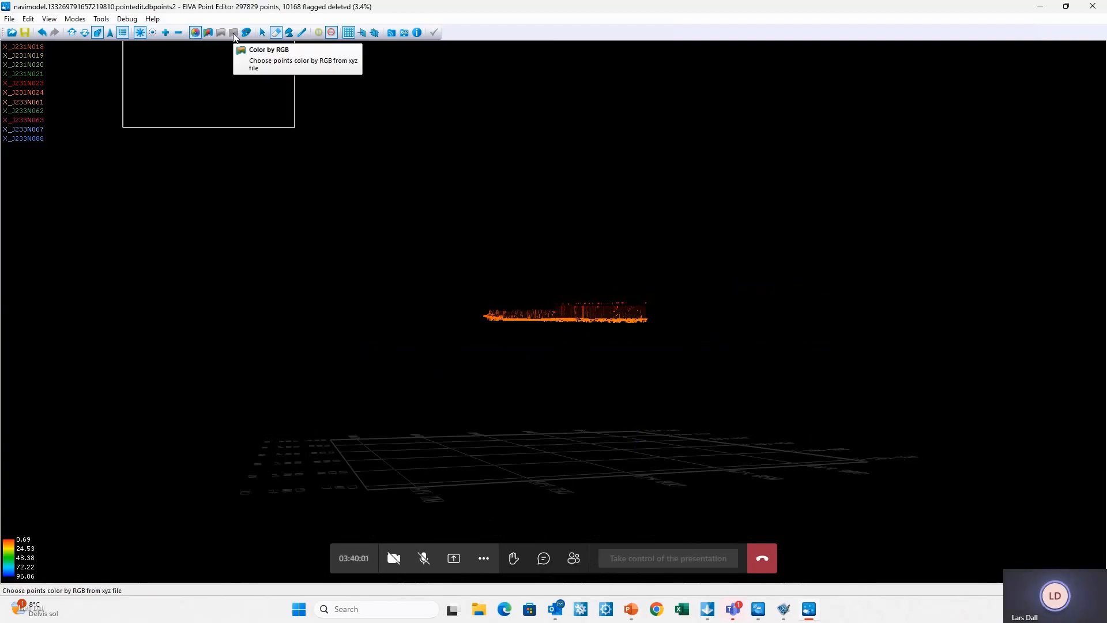
click(247, 33)
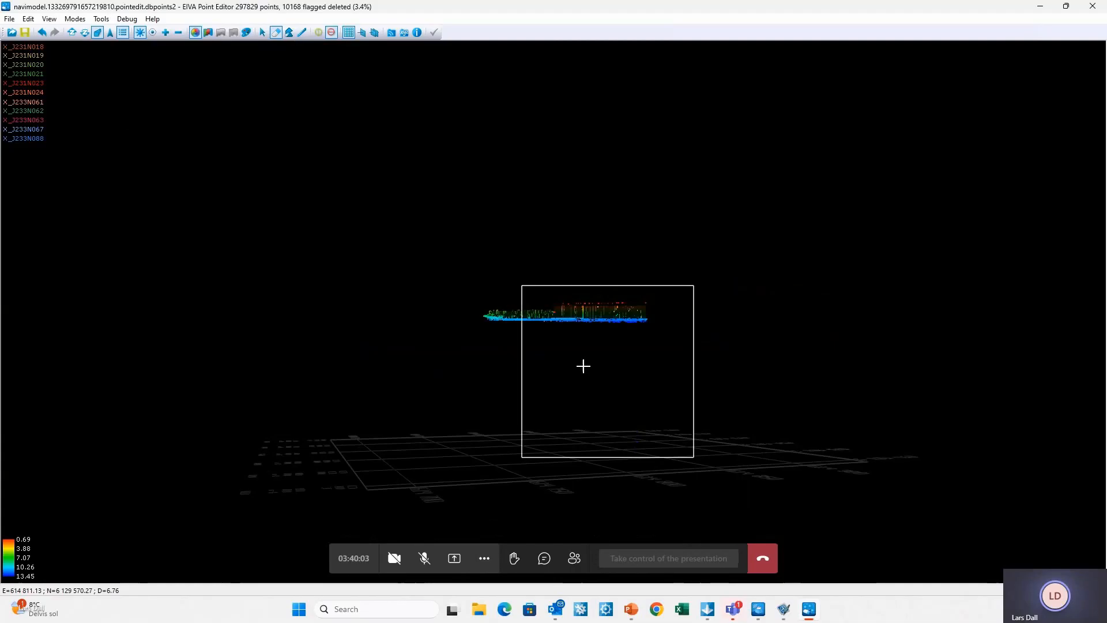
key(Escape)
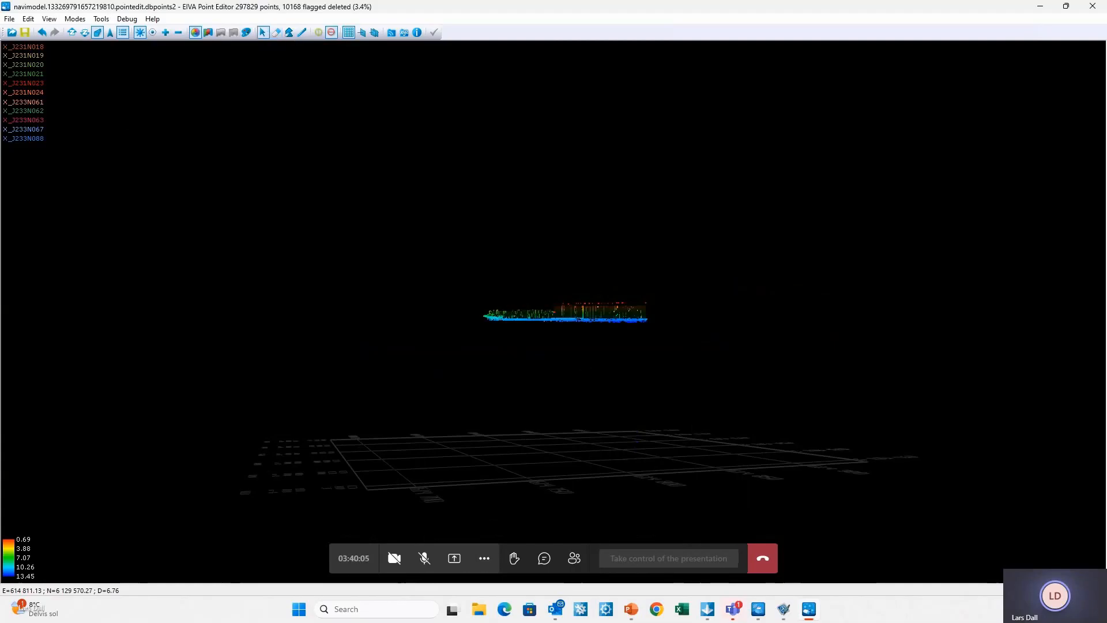
Step: View the strip from above and erase the stray points beyond the wall along its full length
scroll(461, 375, up, 3)
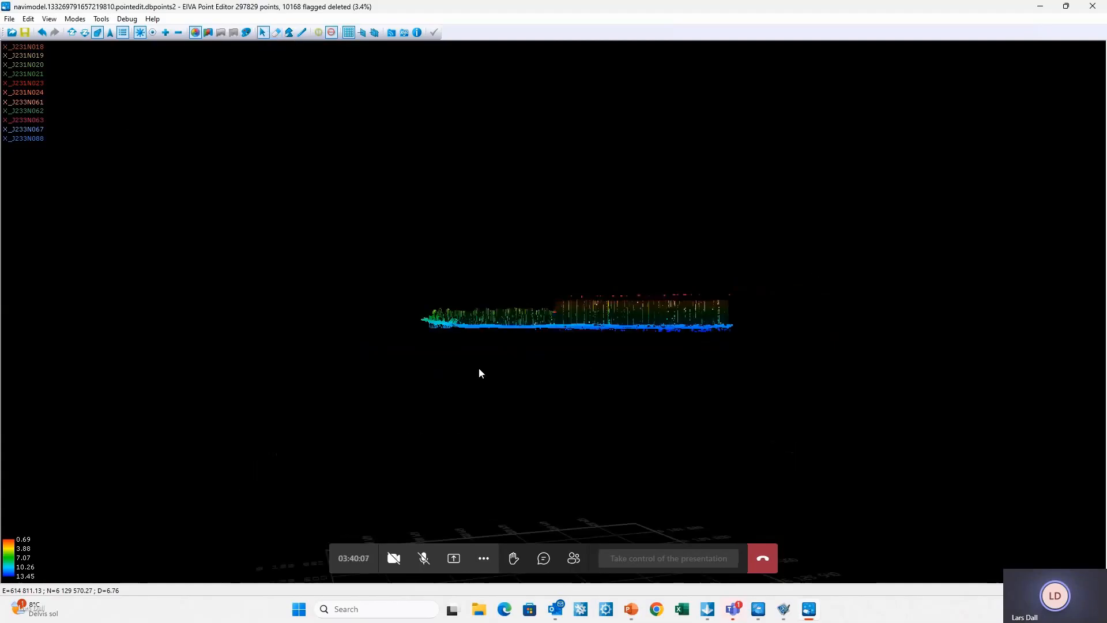
scroll(479, 370, up, 3)
drag(546, 415, 580, 416)
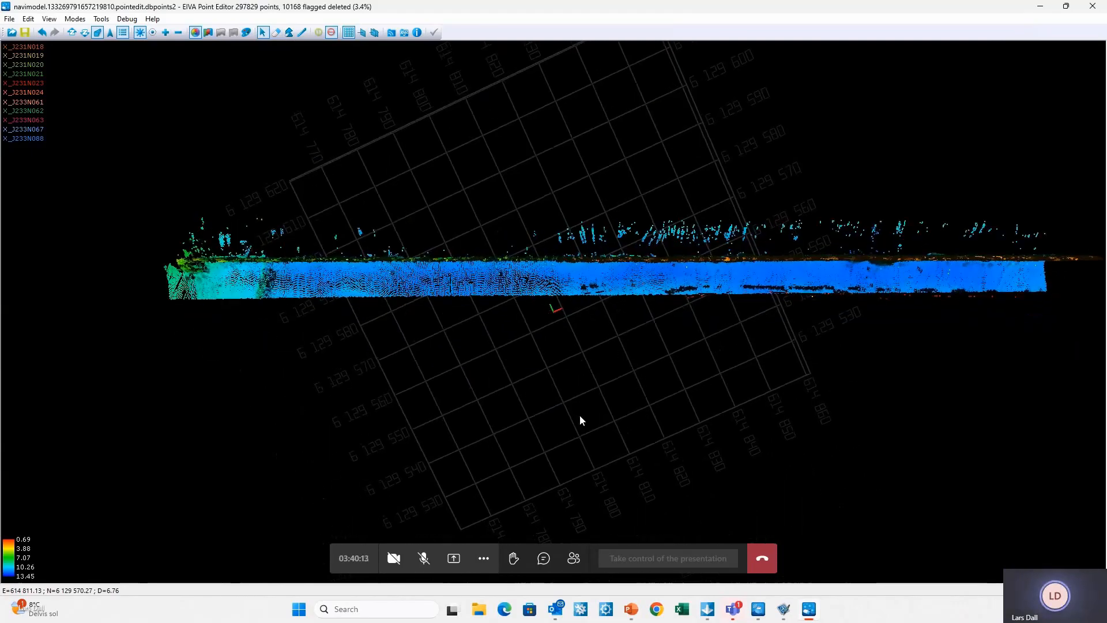
key(e)
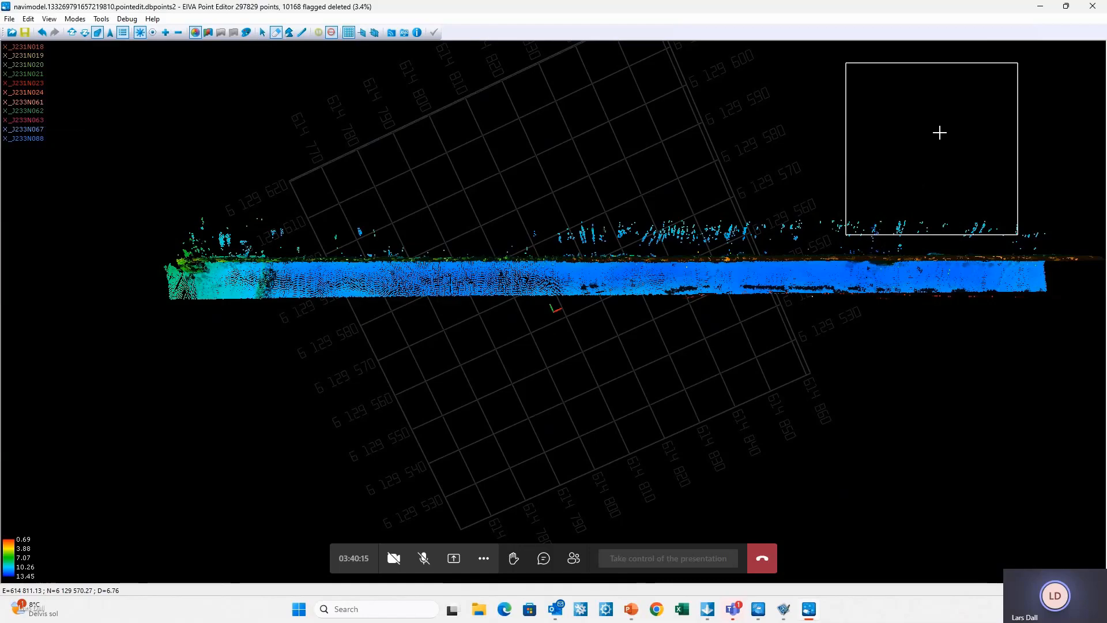
mouse_move(974, 159)
mouse_down()
mouse_move(225, 166)
mouse_move(254, 162)
mouse_up()
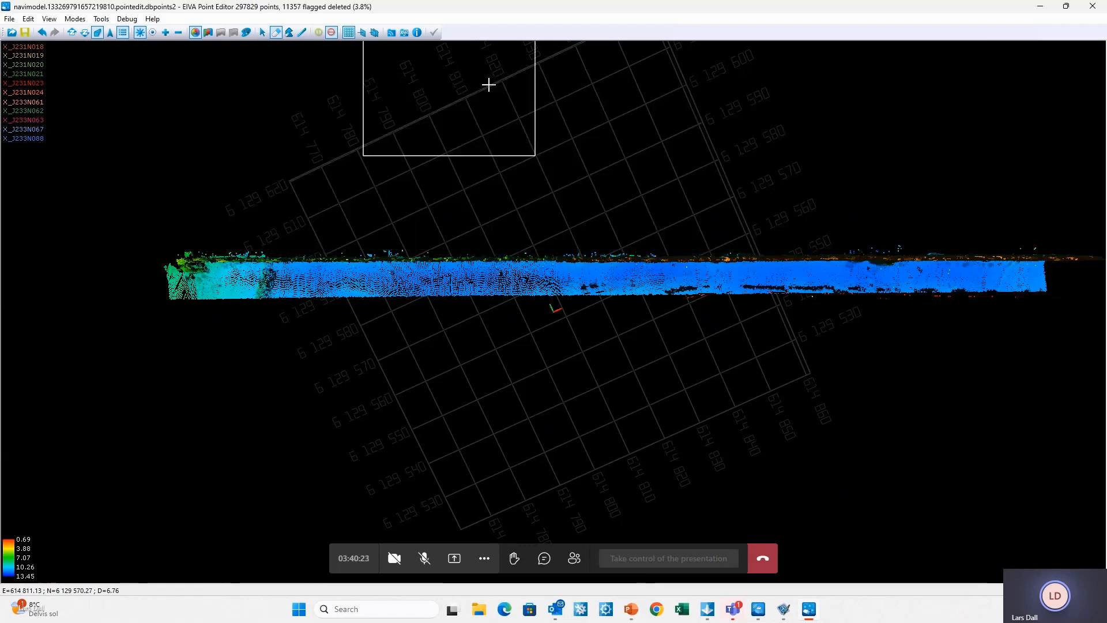
key(Escape)
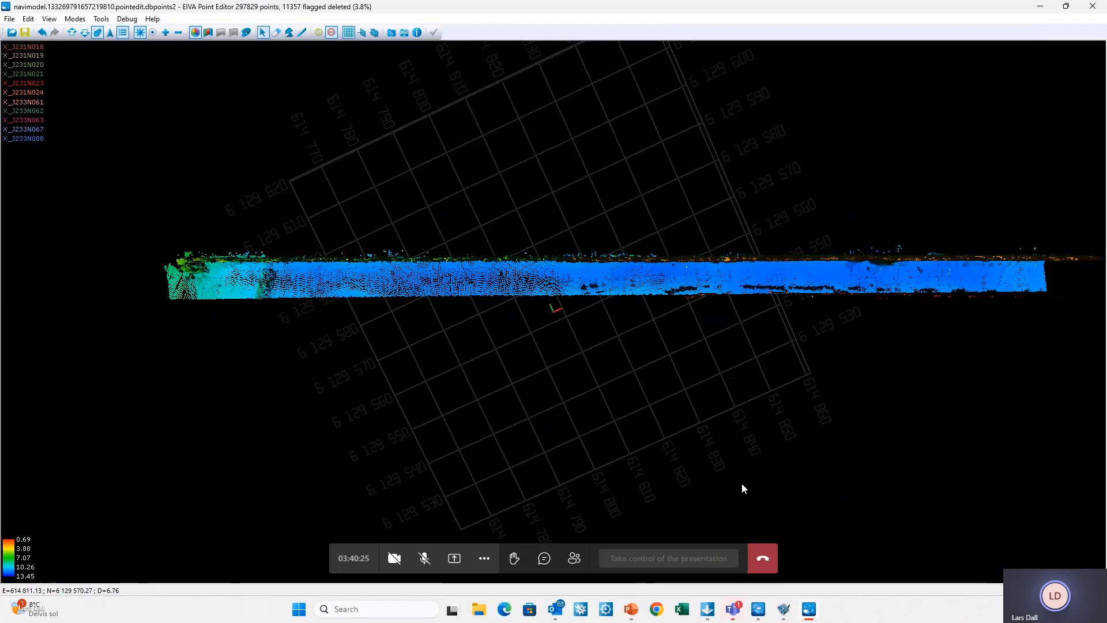
Step: In side view, erase the stray points hanging just below the seabed at both ends and the row floating above the wall
mouse_move(724, 499)
middle_down()
mouse_move(711, 293)
mouse_move(712, 306)
middle_up()
key(e)
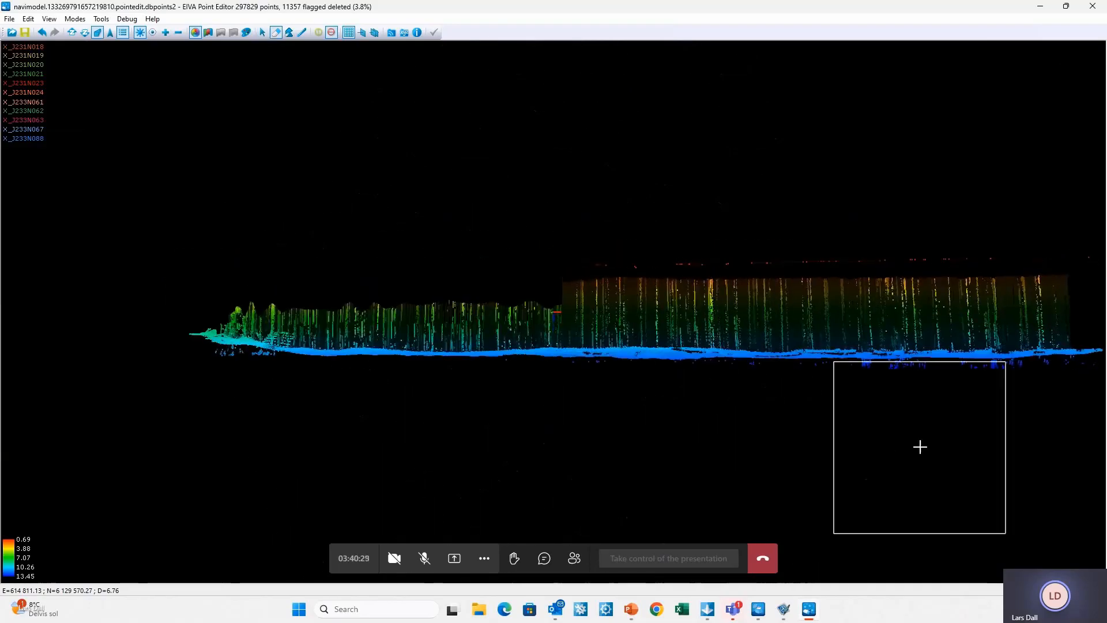
mouse_move(921, 447)
mouse_down()
mouse_move(768, 448)
mouse_move(949, 476)
mouse_move(983, 446)
mouse_up()
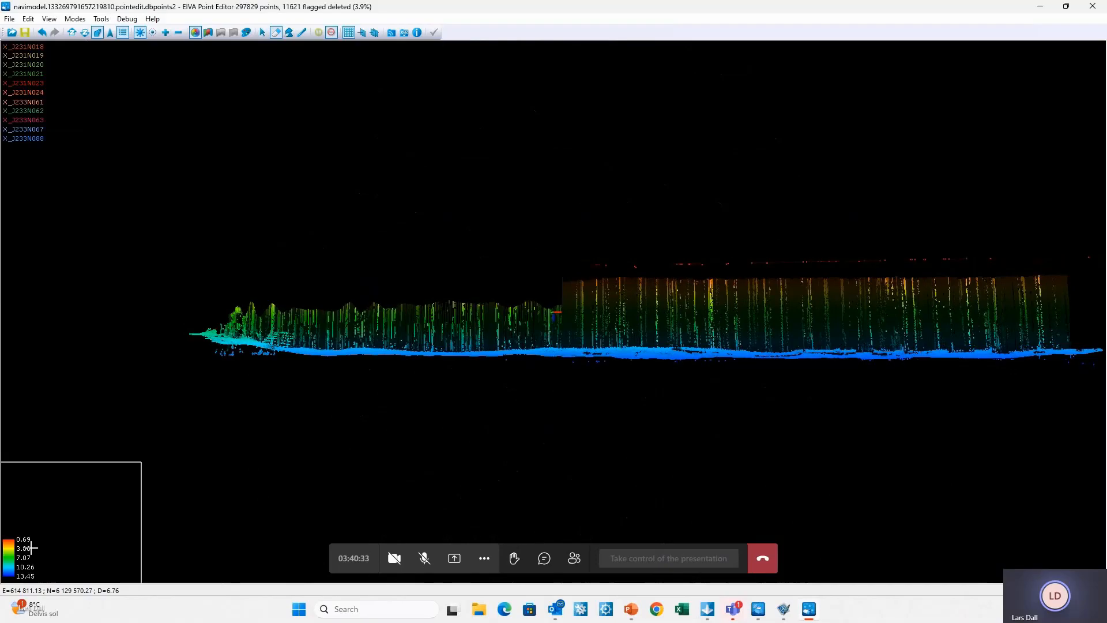
drag(192, 439, 136, 433)
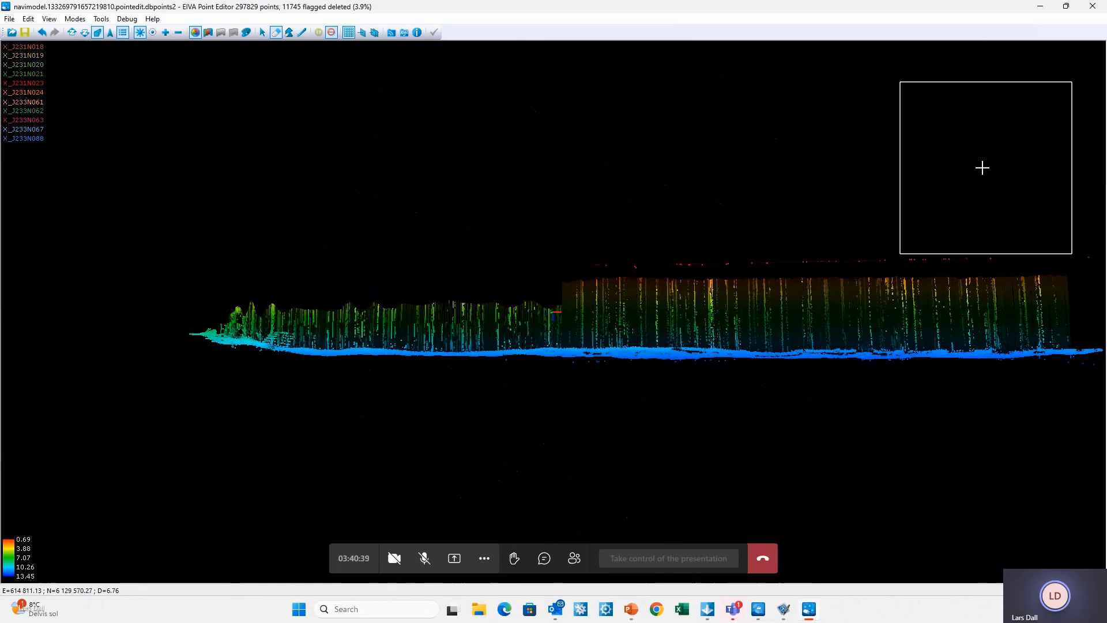
mouse_move(974, 177)
mouse_down()
mouse_move(840, 171)
mouse_move(811, 183)
mouse_move(692, 183)
mouse_up()
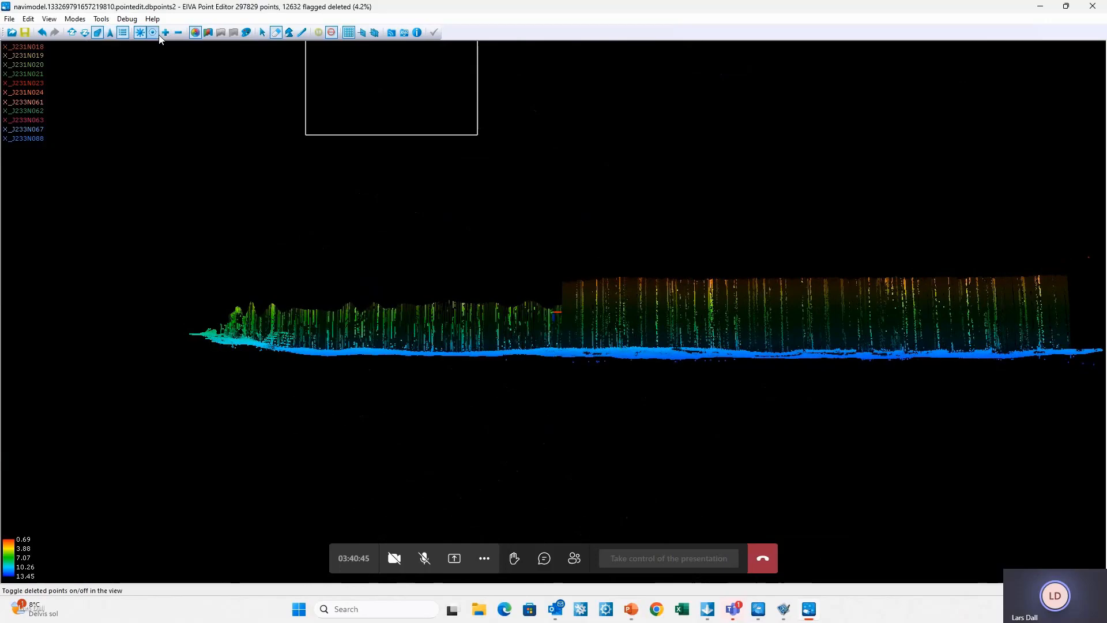
Step: Compare the strip coloured by source file and by depth, refit the depth colours, and inspect the cleaned points at an angle
click(208, 32)
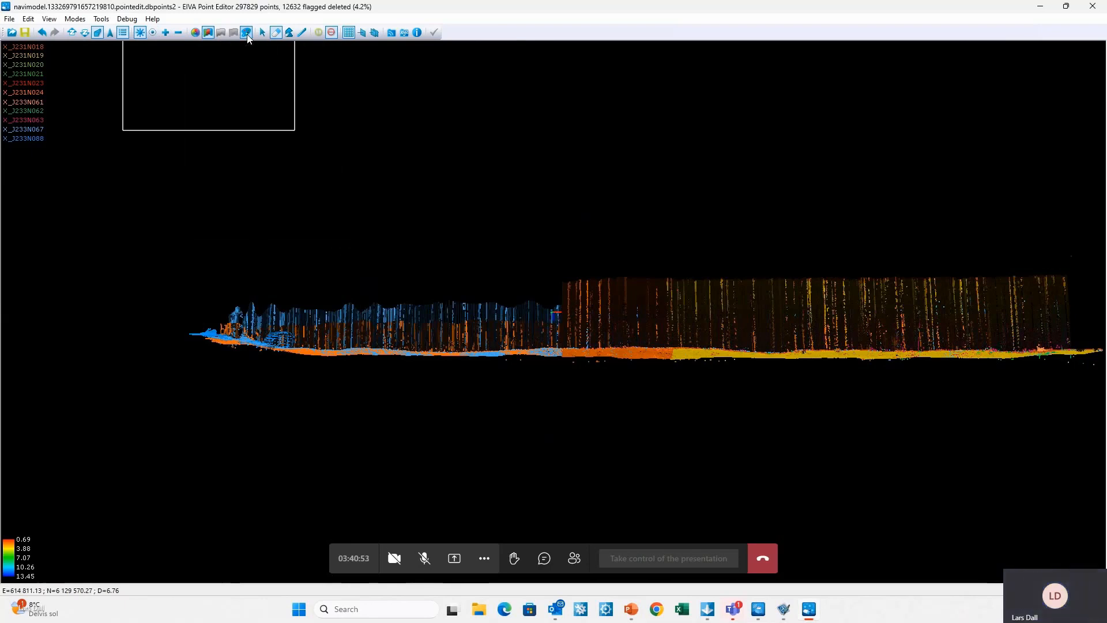
click(195, 32)
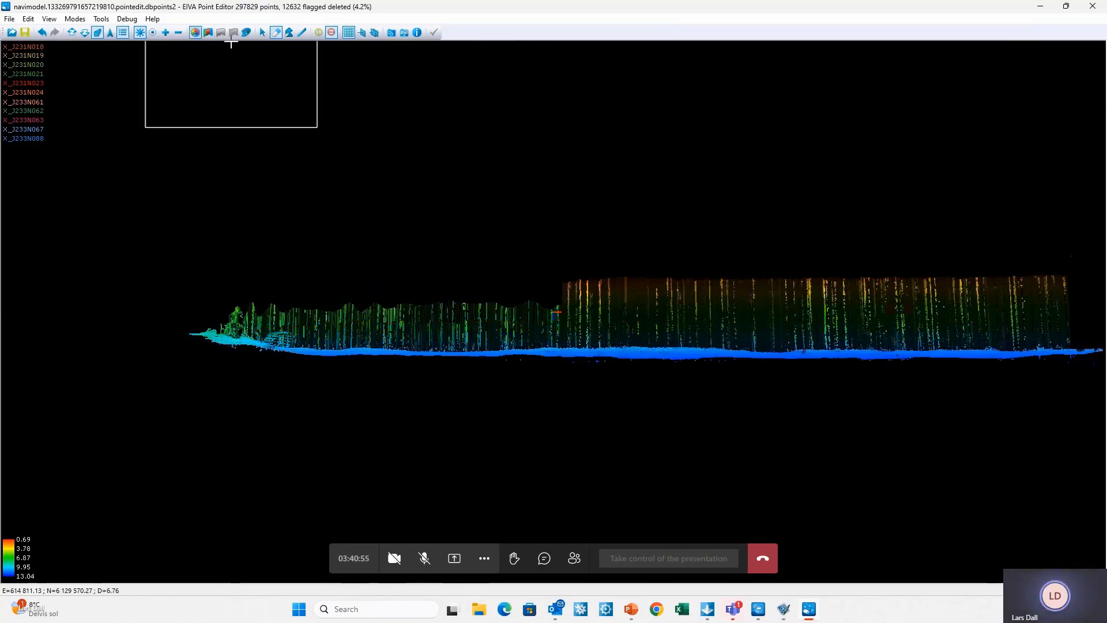
key(Escape)
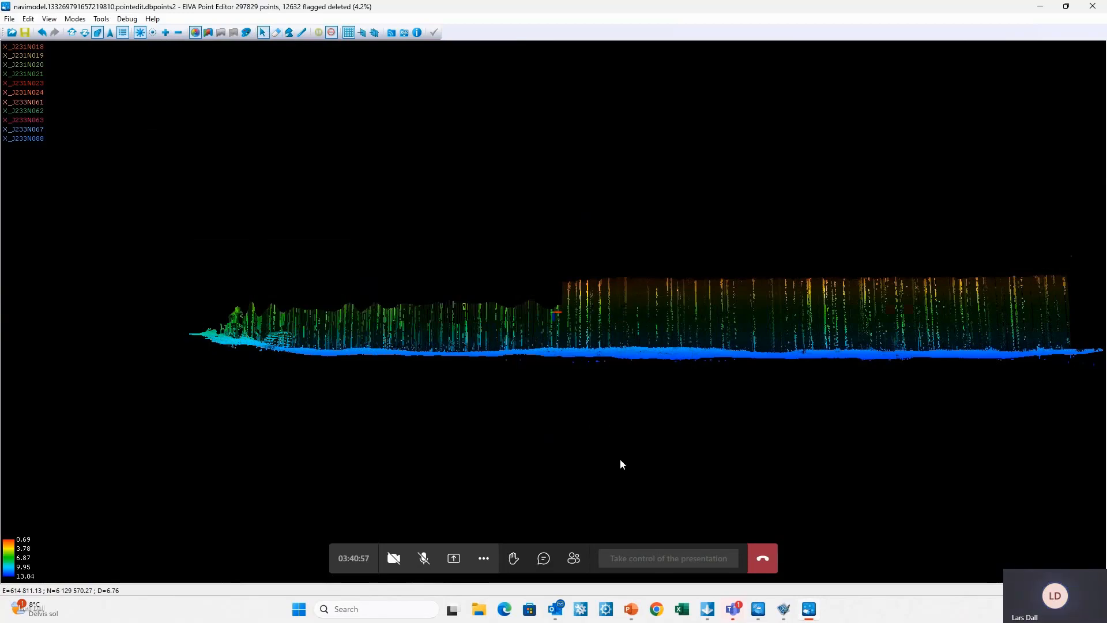
key(space)
key(space)
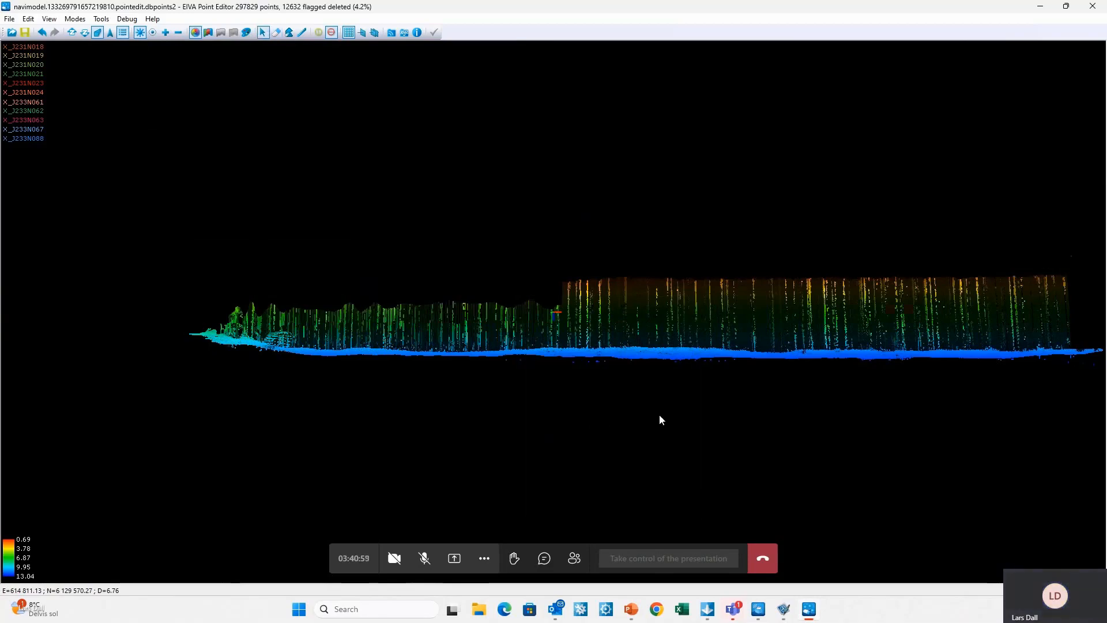
mouse_move(660, 414)
mouse_down()
mouse_move(650, 491)
mouse_move(366, 386)
mouse_move(346, 345)
mouse_move(396, 316)
mouse_move(729, 396)
mouse_move(690, 456)
mouse_move(696, 450)
mouse_up()
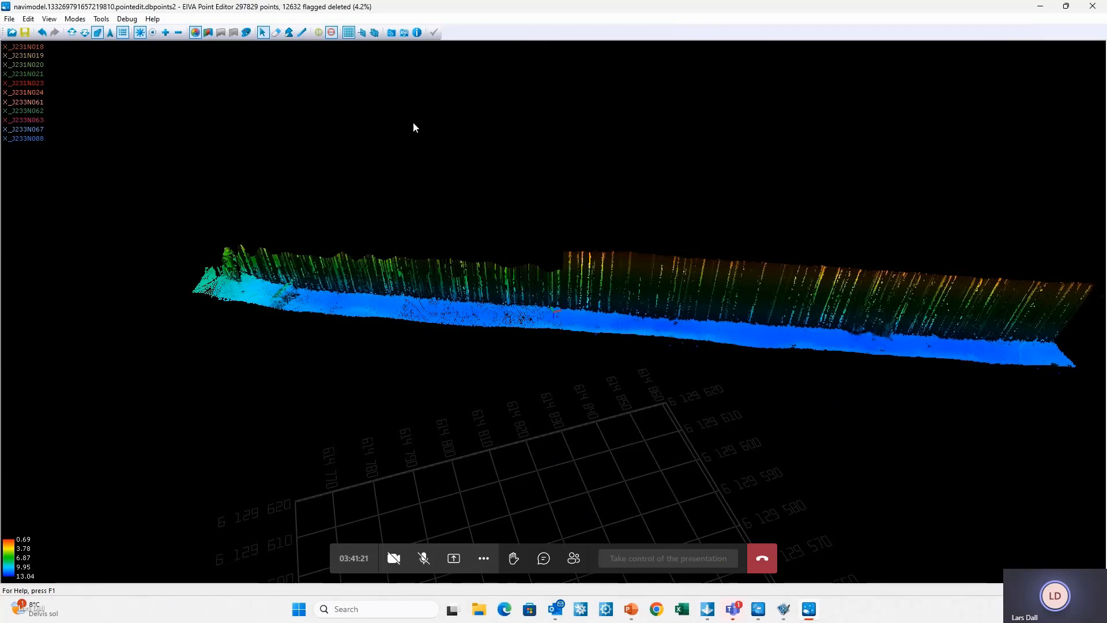
Step: Close the Point Editor and save the changes to this strip
click(1093, 7)
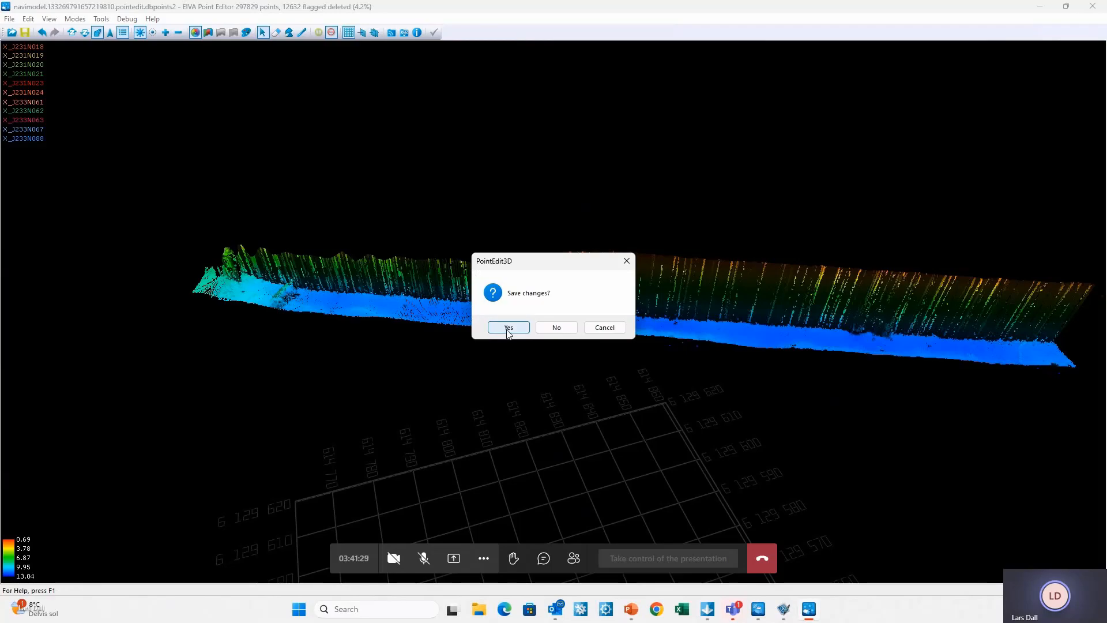
click(508, 328)
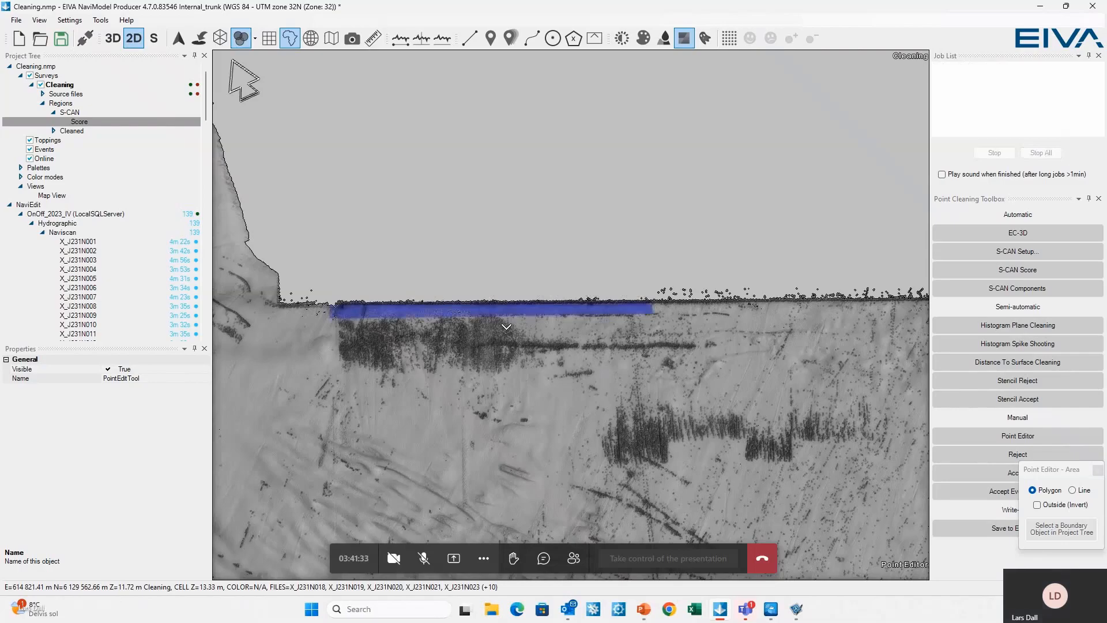
Step: Outline the adjoining stretch of noisy wall edge beyond the blue cleaned strip with an area polygon and load it in the Point Editor
scroll(506, 326, down, 5)
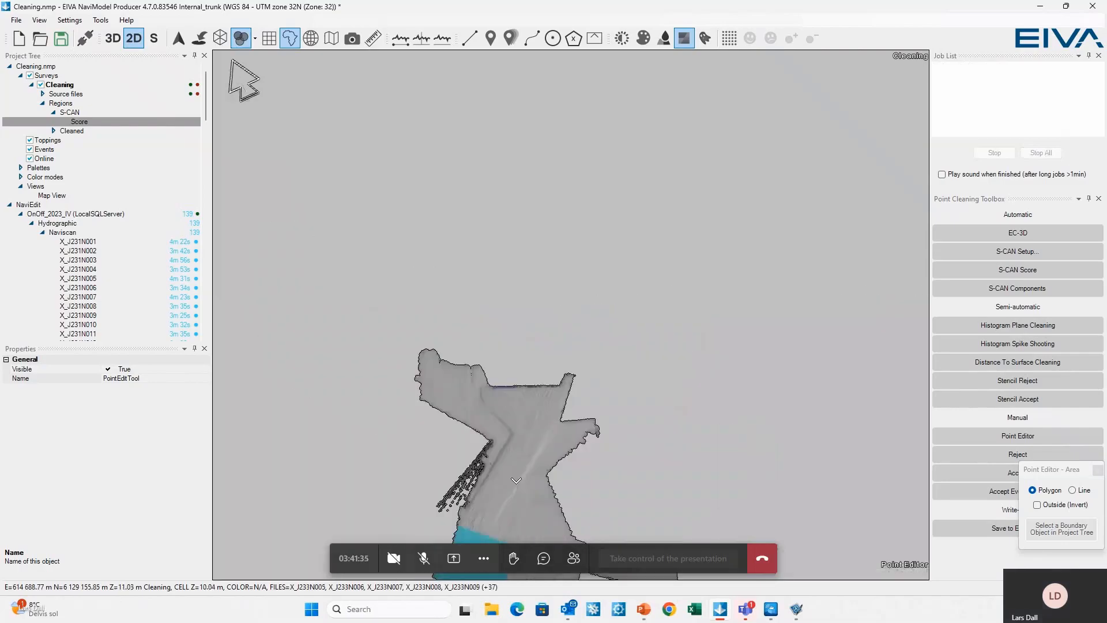
drag(517, 481, 538, 374)
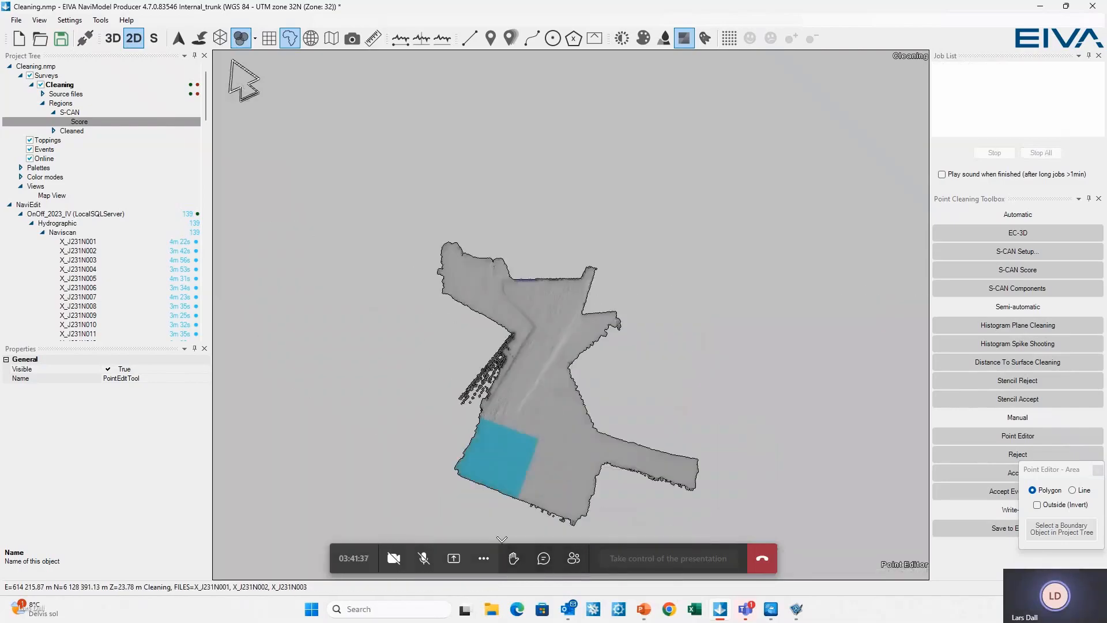
scroll(519, 202, up, 6)
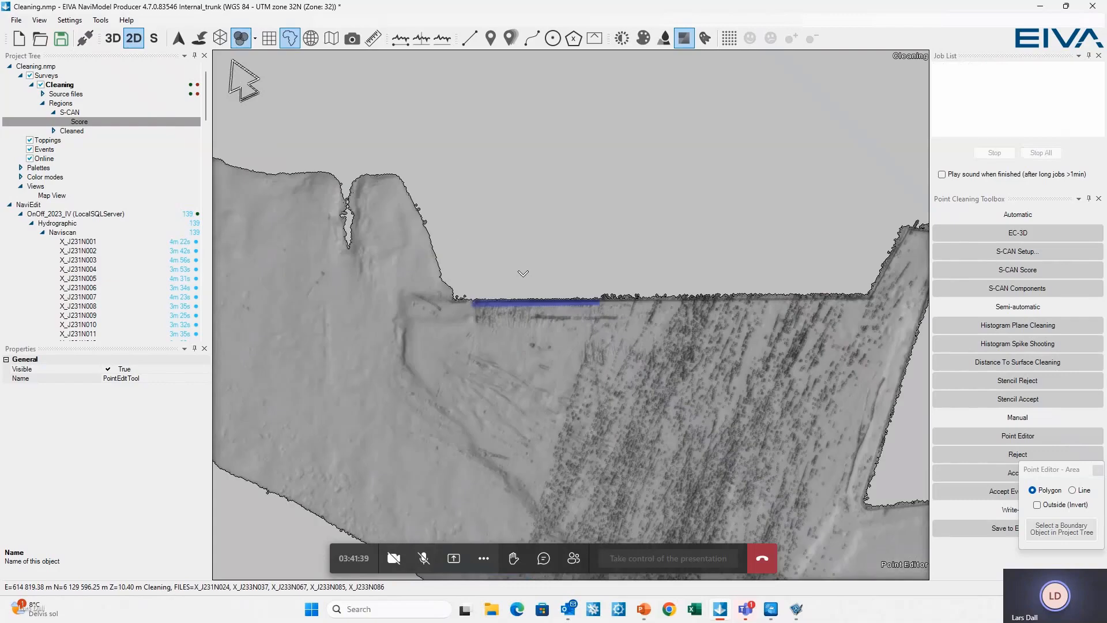
drag(789, 401, 492, 402)
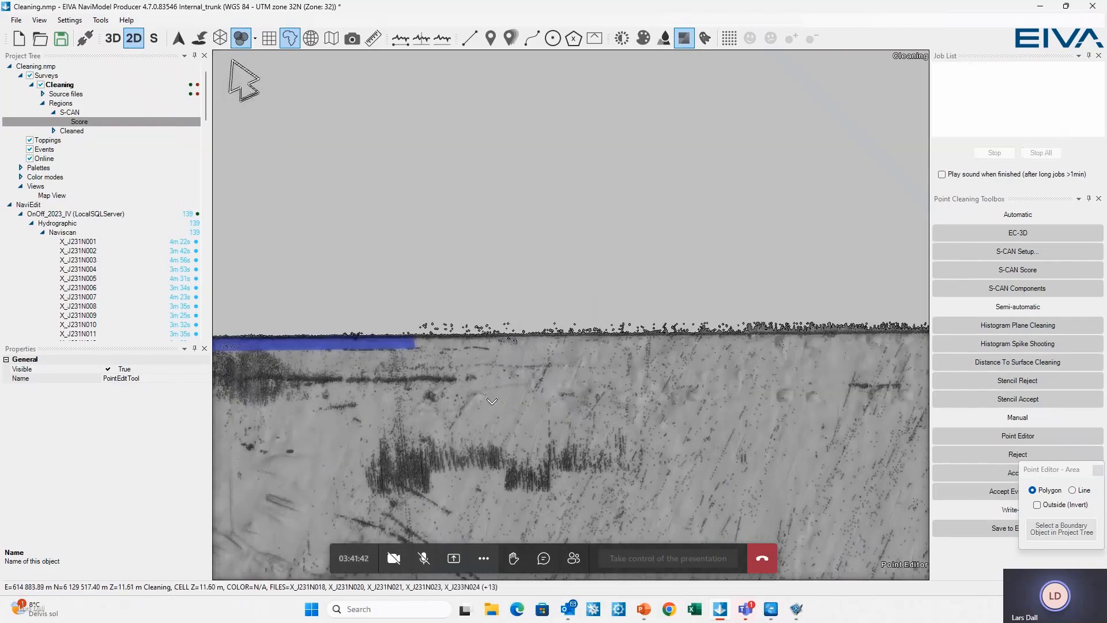
click(403, 329)
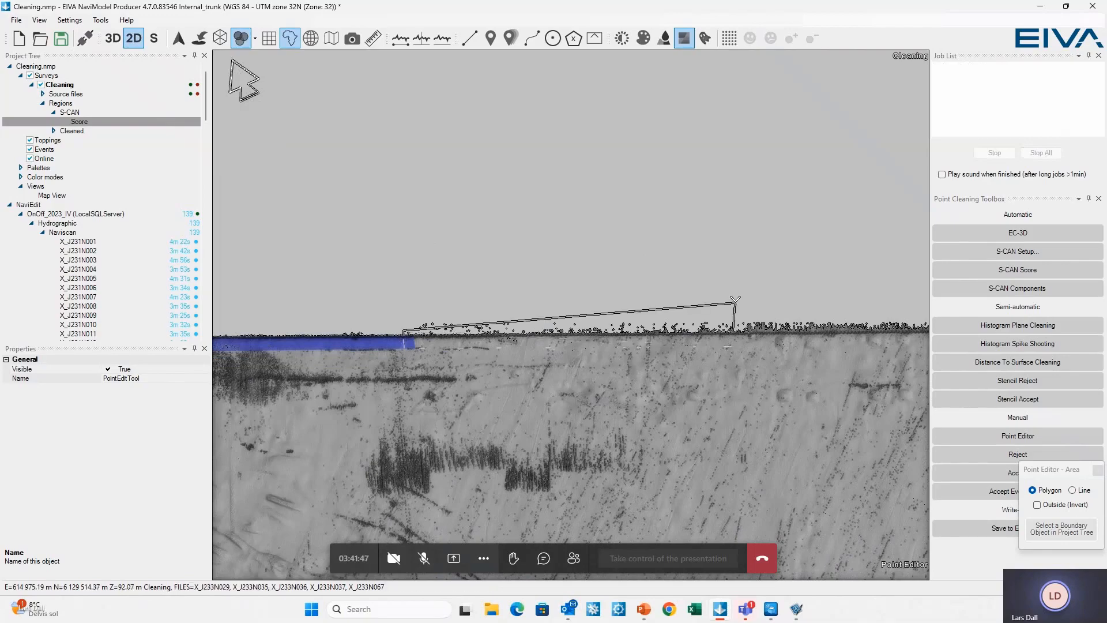
click(735, 313)
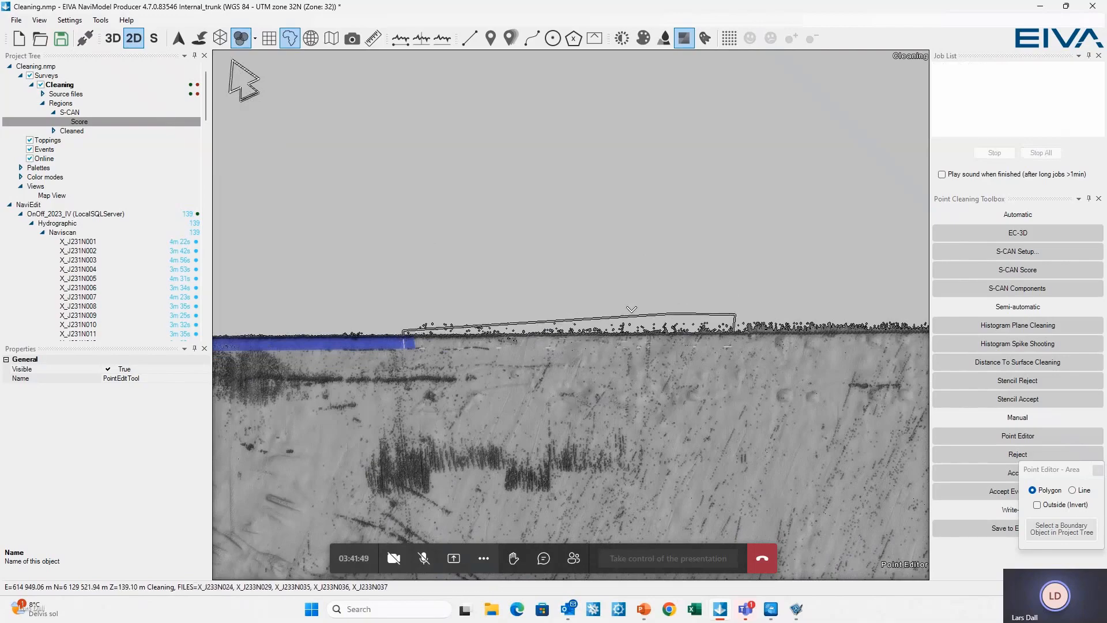
double_click(396, 313)
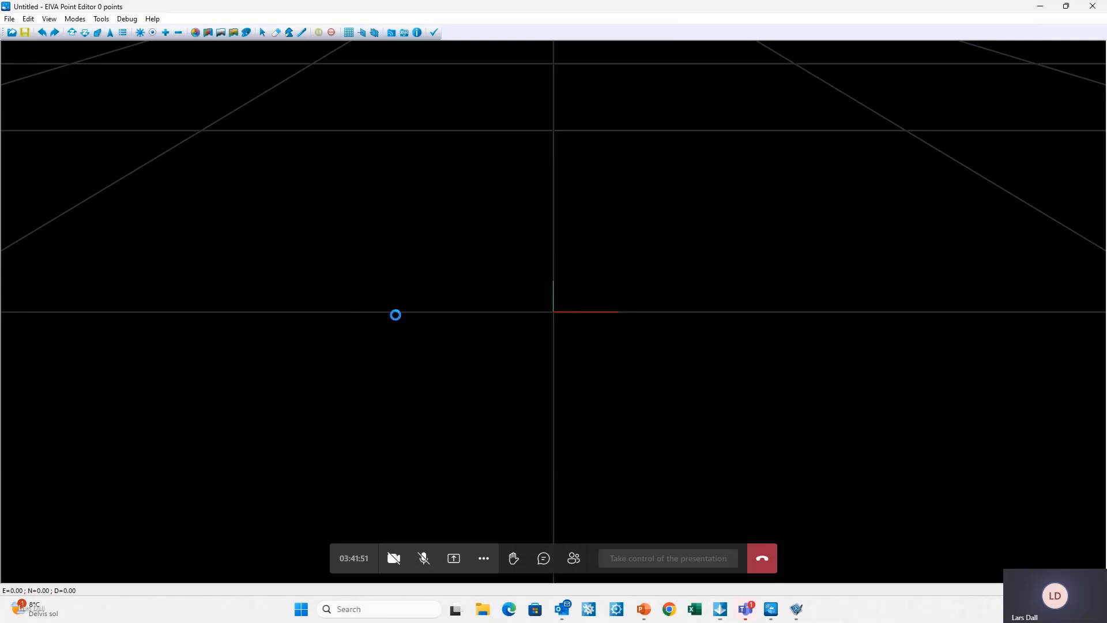
Step: Erase the scattered deep points far below the new strip with an enlarged eraser and refit the colour palette to the remaining data
scroll(581, 403, down, 5)
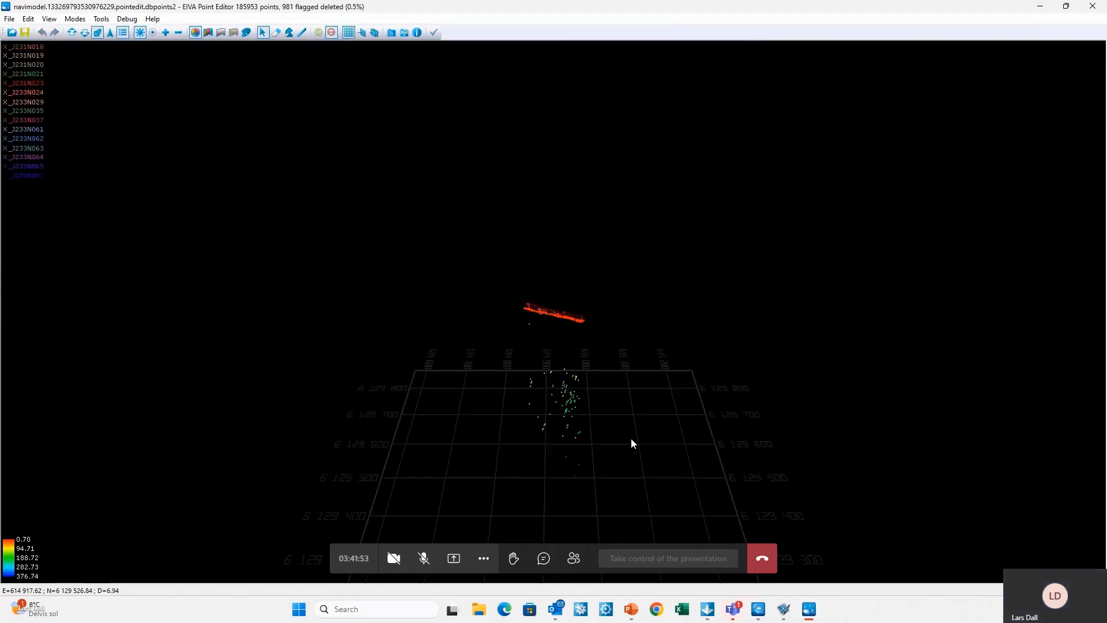
drag(587, 514, 621, 463)
key(e)
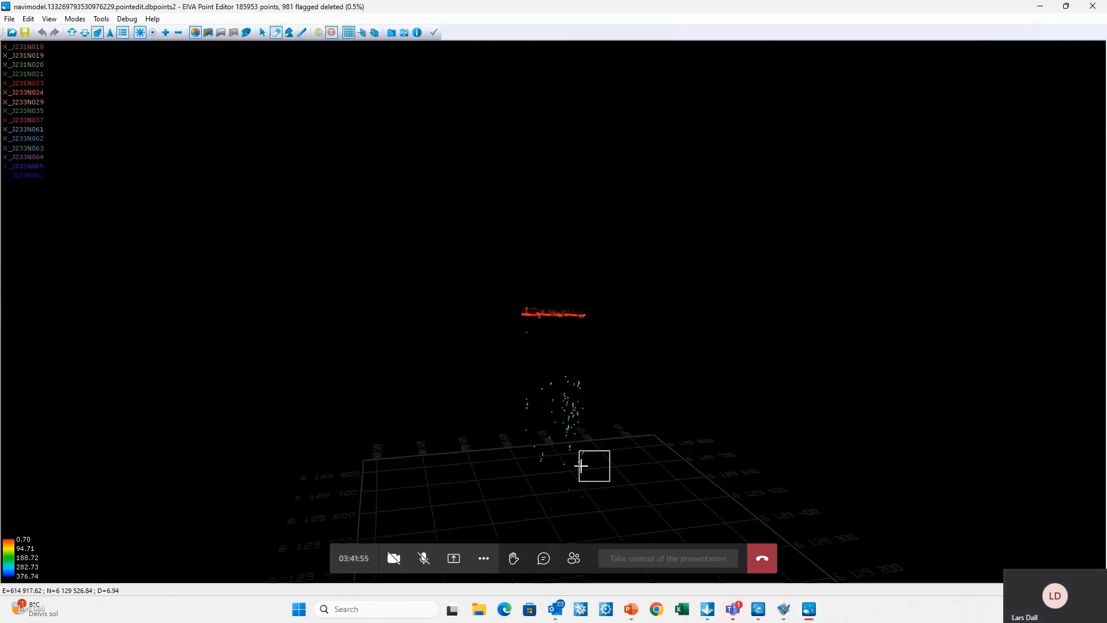
ctrl+scroll(568, 465, up, 8)
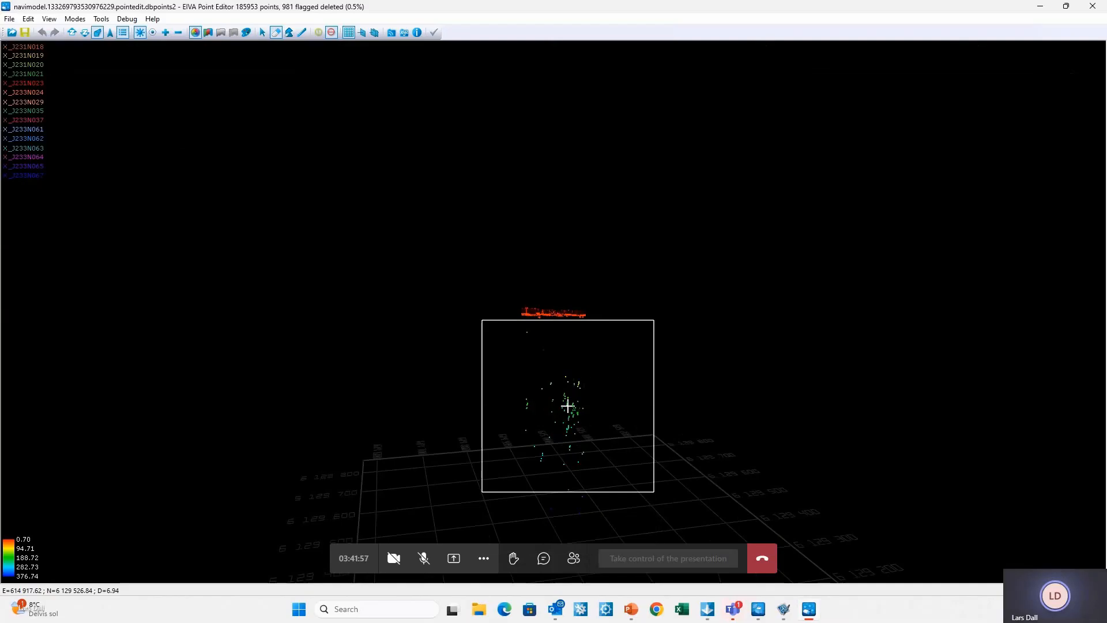
click(576, 415)
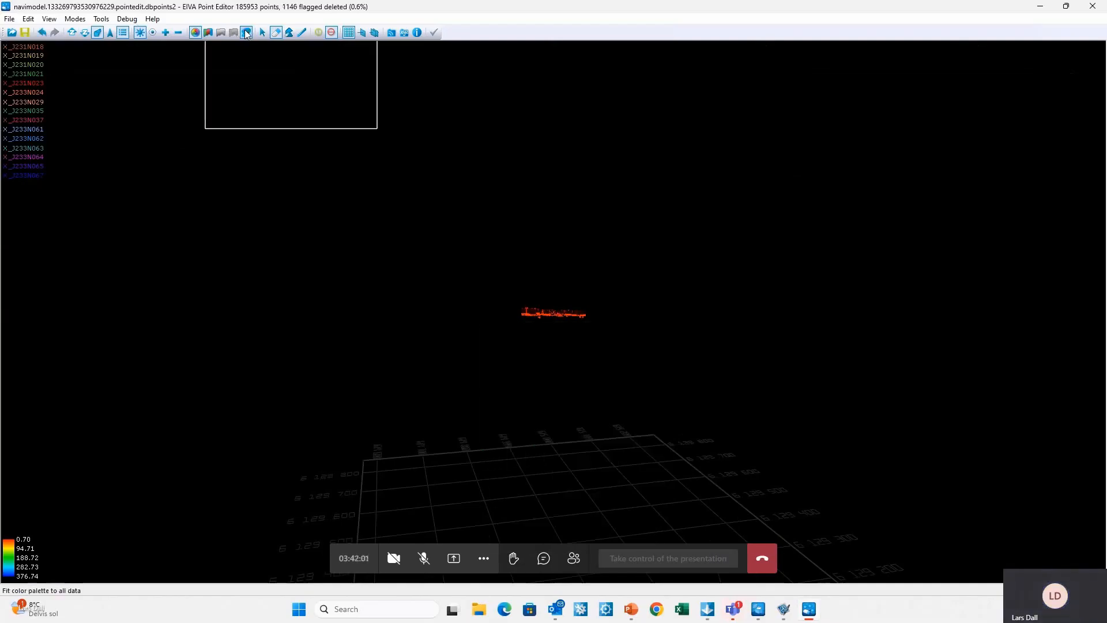
click(246, 34)
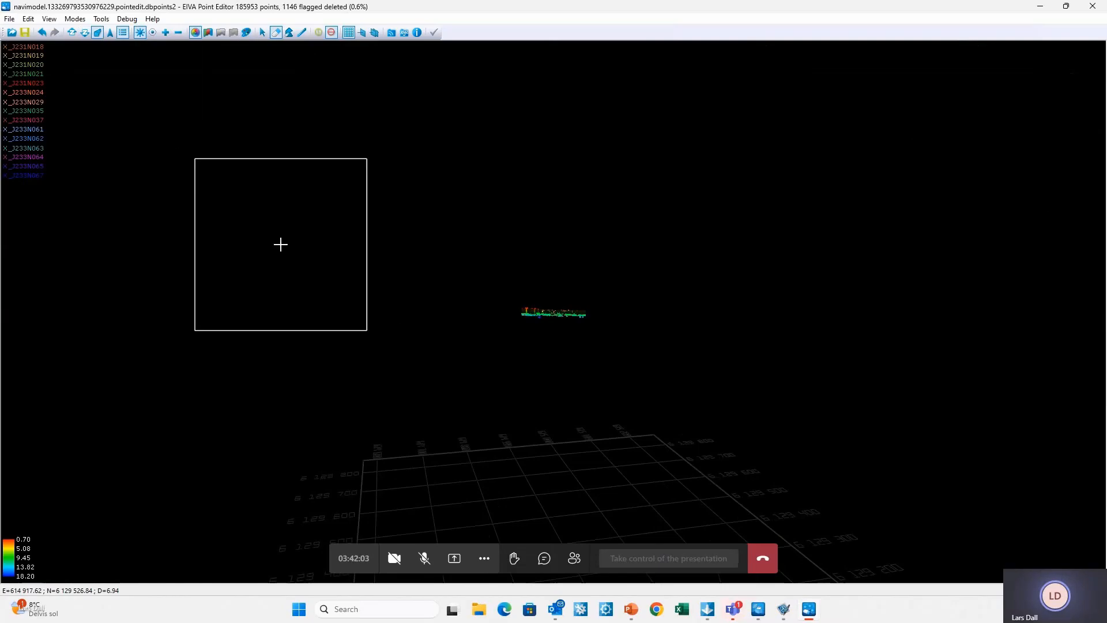
Step: In side view with increased vertical exaggeration, erase the noise beneath the seabed along the whole strip
key(Escape)
scroll(548, 398, up, 10)
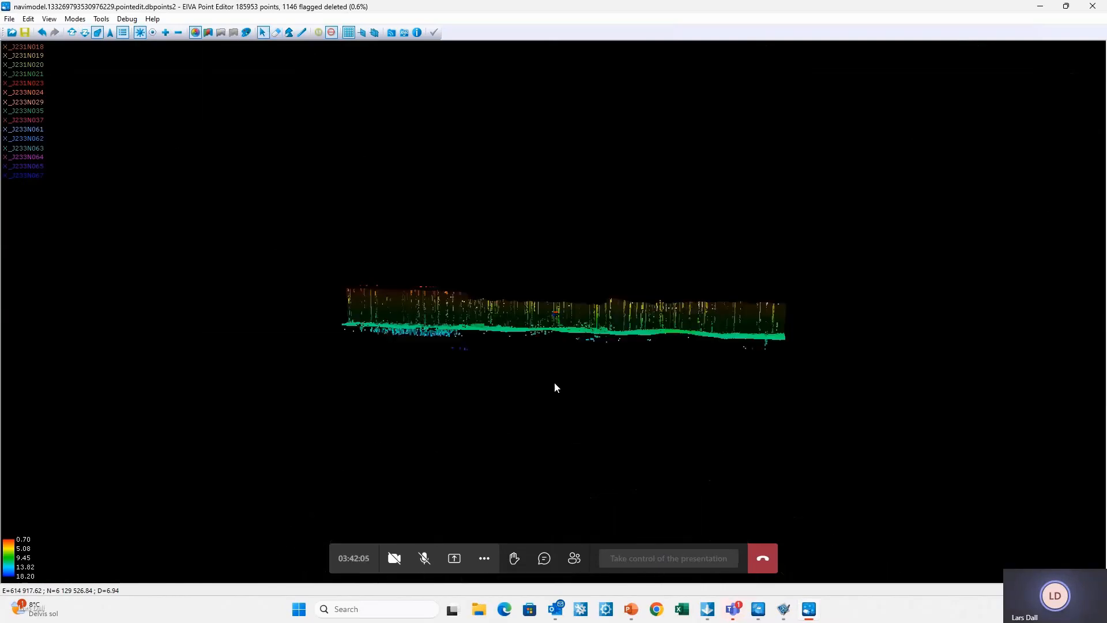
drag(518, 435, 527, 414)
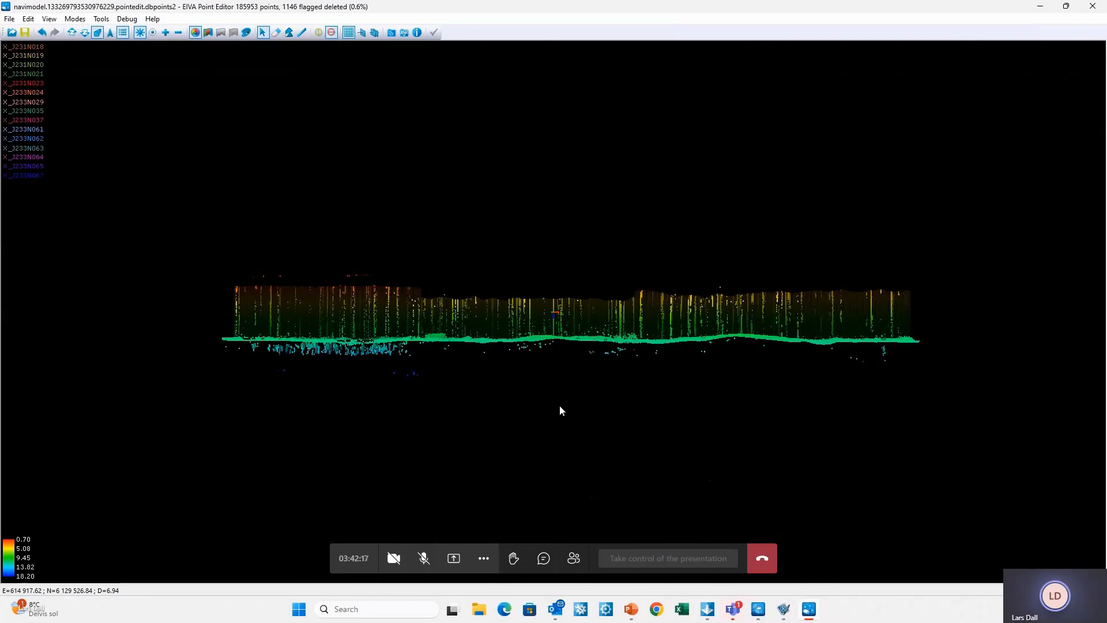
ctrl+scroll(560, 405, up, 6)
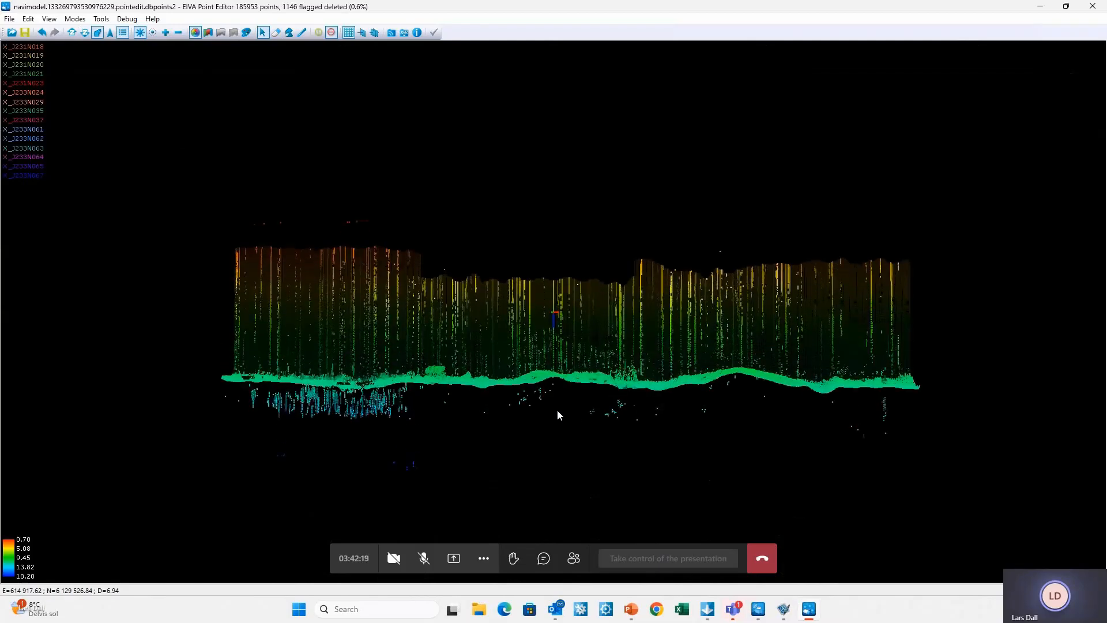
scroll(557, 411, down, 2)
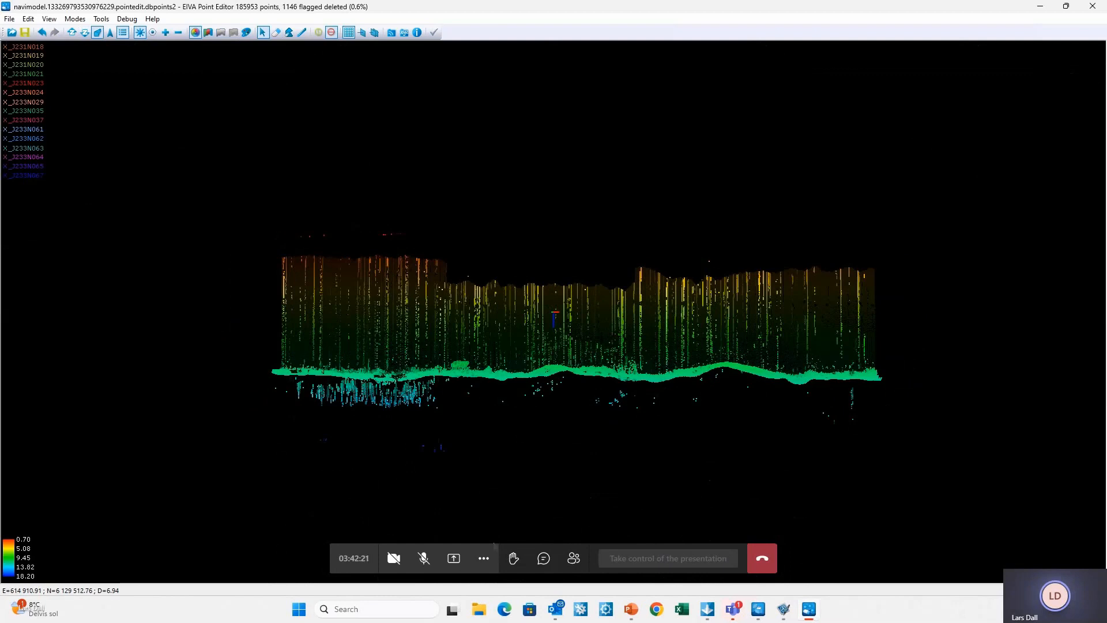
ctrl+scroll(513, 486, up, 1)
key(space)
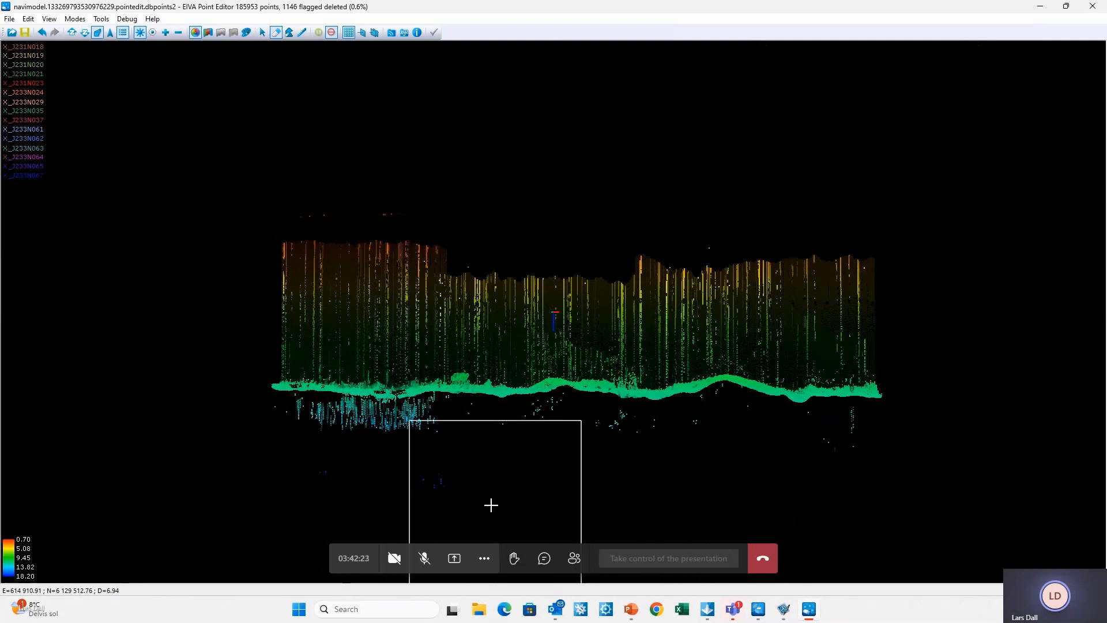
click(378, 487)
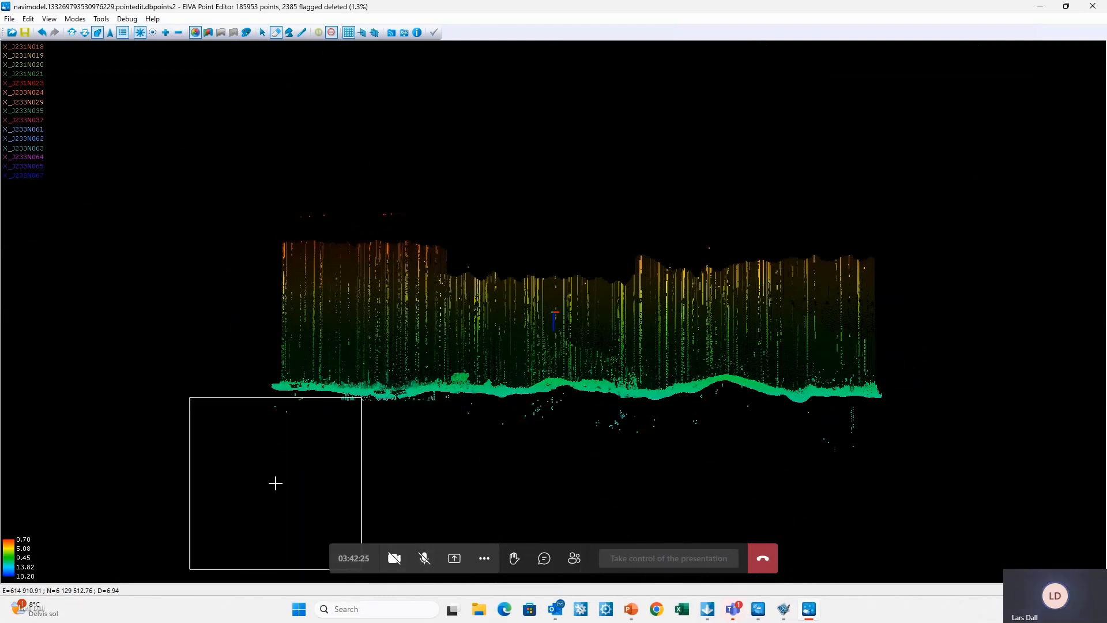
click(254, 482)
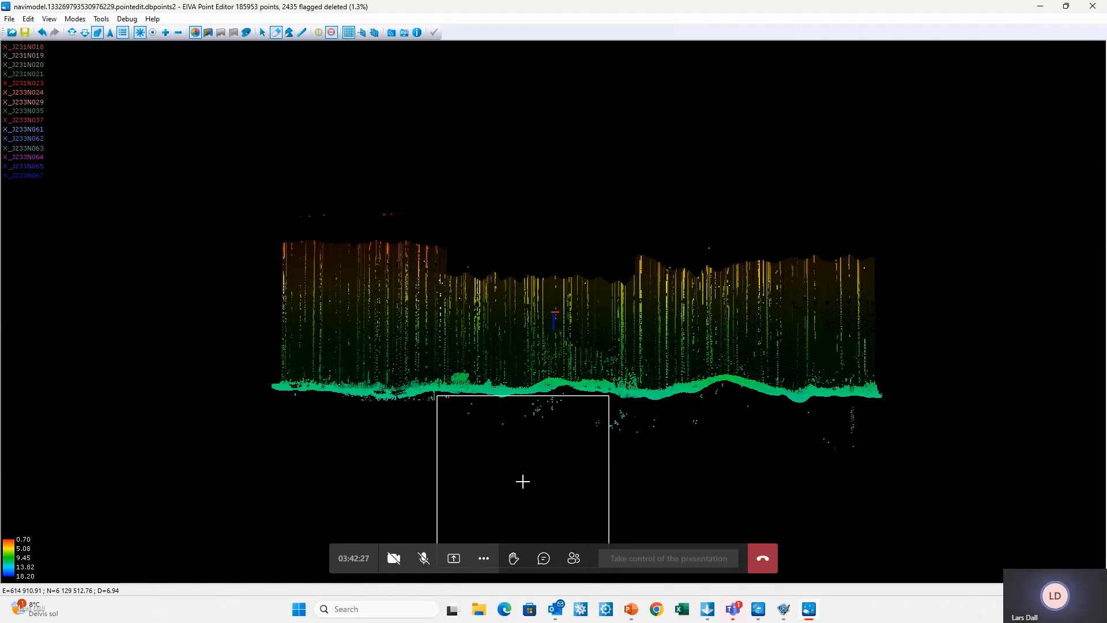
click(520, 485)
mouse_move(663, 495)
mouse_down()
mouse_move(759, 509)
mouse_move(818, 496)
mouse_up()
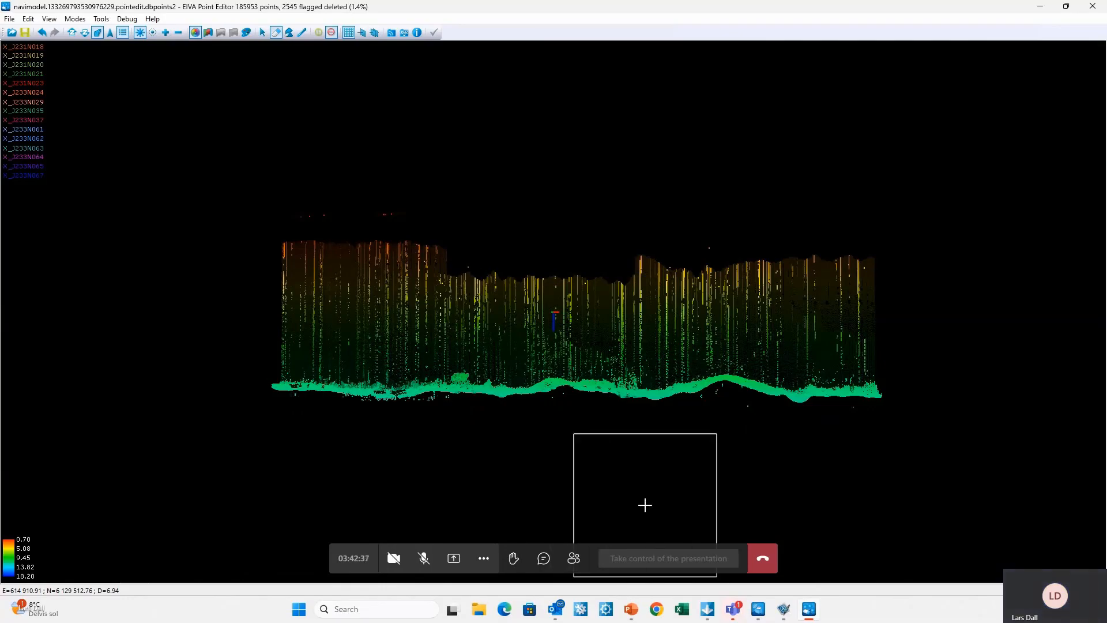
Step: Shrink the eraser and erase the leftover stray points just beneath the seabed hump
scroll(645, 505, down, 3)
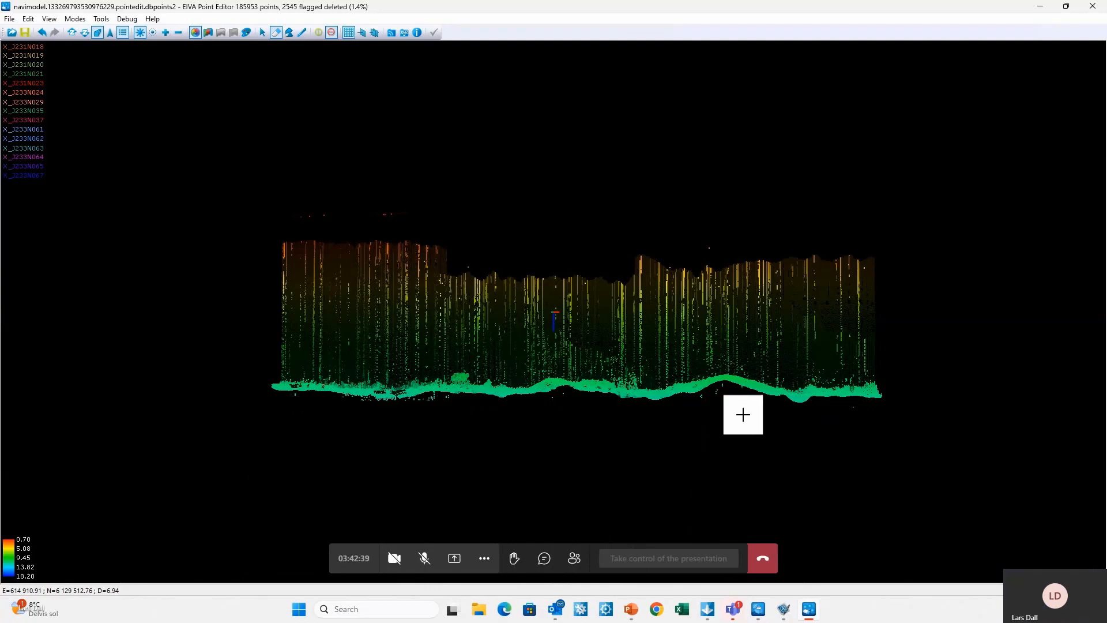
drag(743, 414, 709, 424)
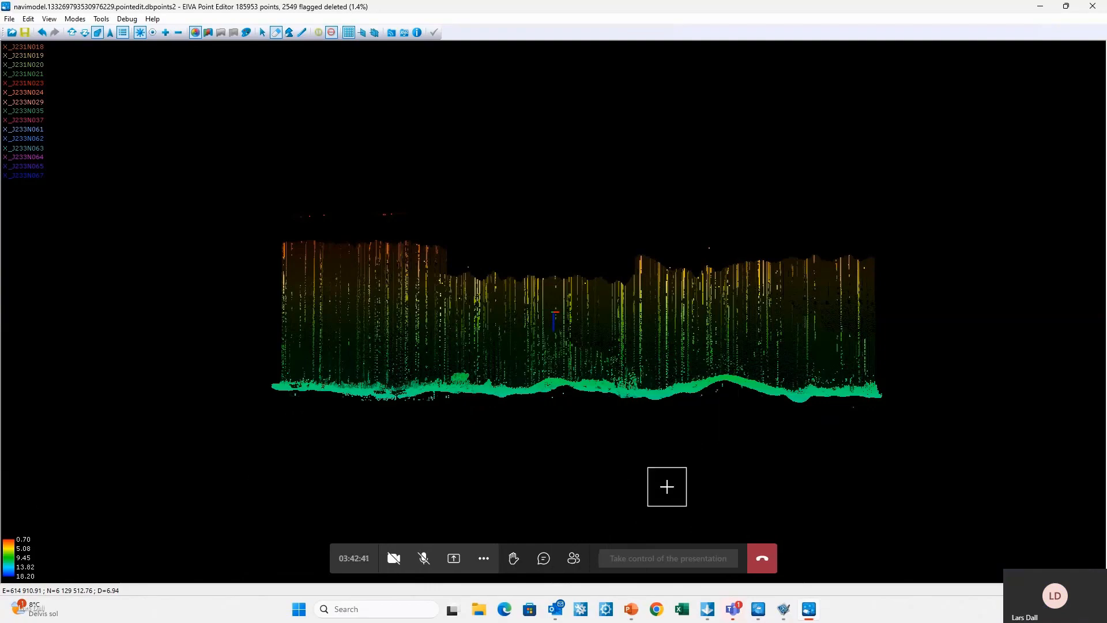
key(Escape)
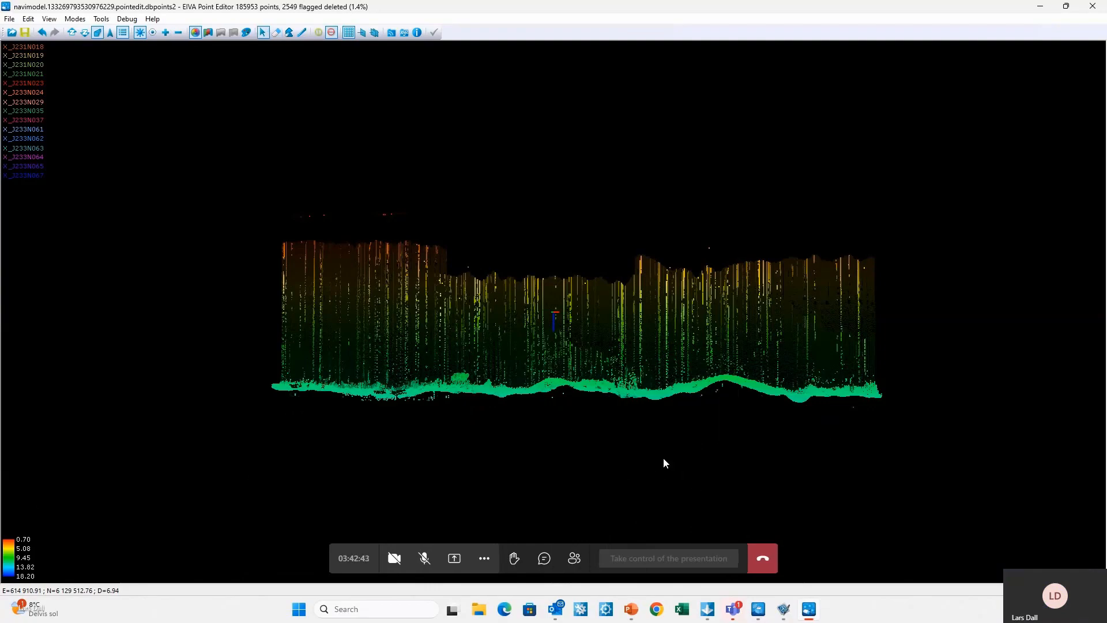
Step: View the strip from above and erase the stray points behind the wall along its full length
mouse_move(661, 436)
mouse_down()
mouse_move(687, 521)
mouse_move(653, 416)
mouse_up()
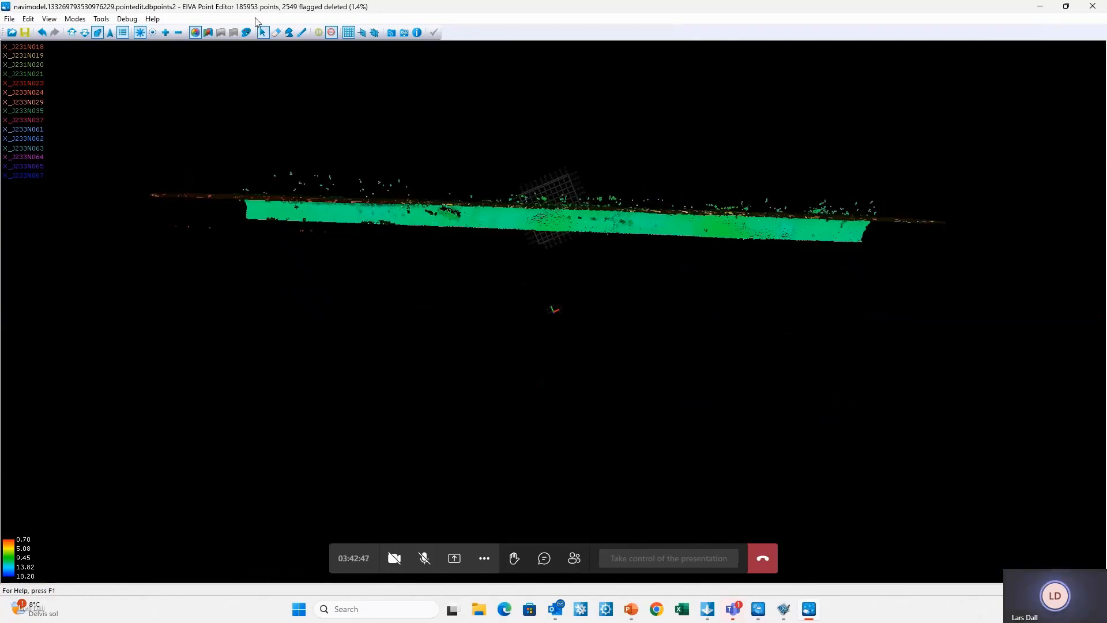
drag(203, 297, 202, 296)
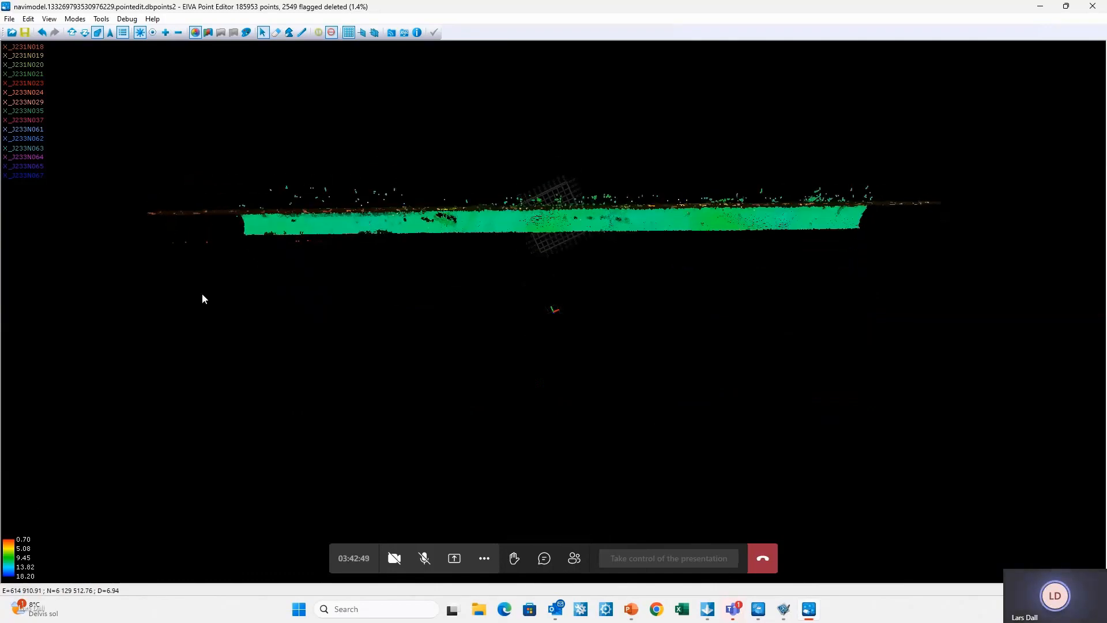
click(276, 33)
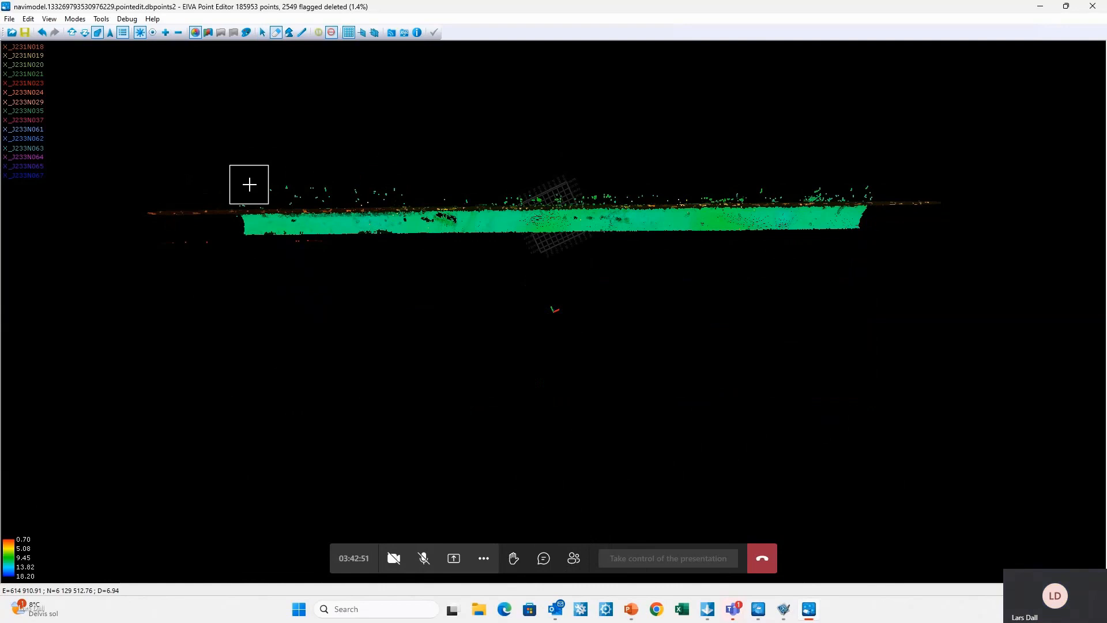
drag(248, 181, 848, 179)
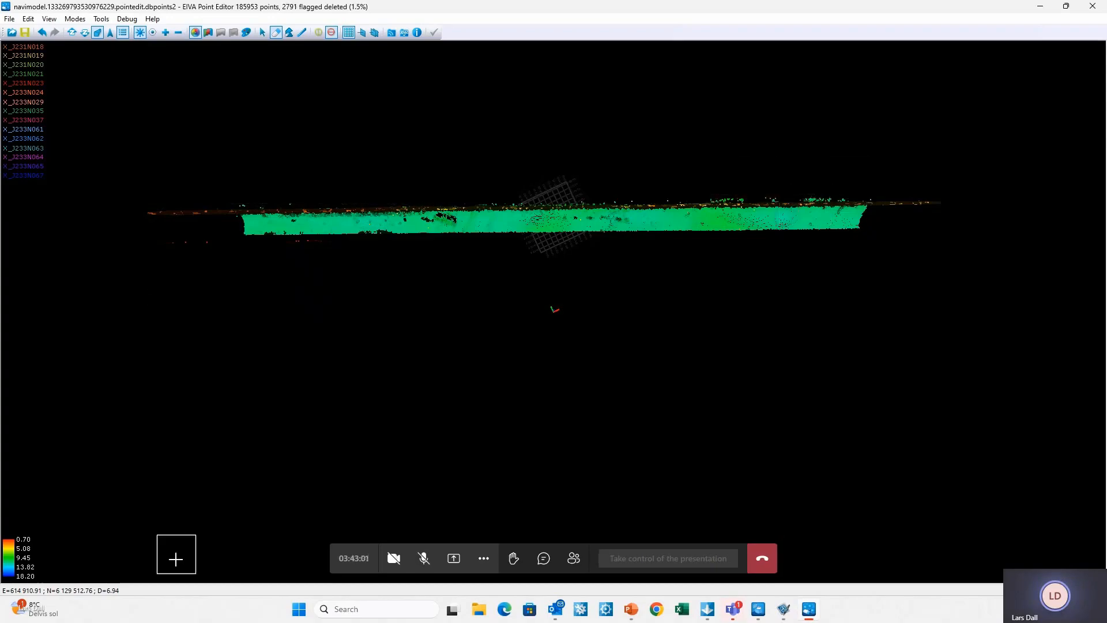
key(Escape)
drag(246, 306, 255, 338)
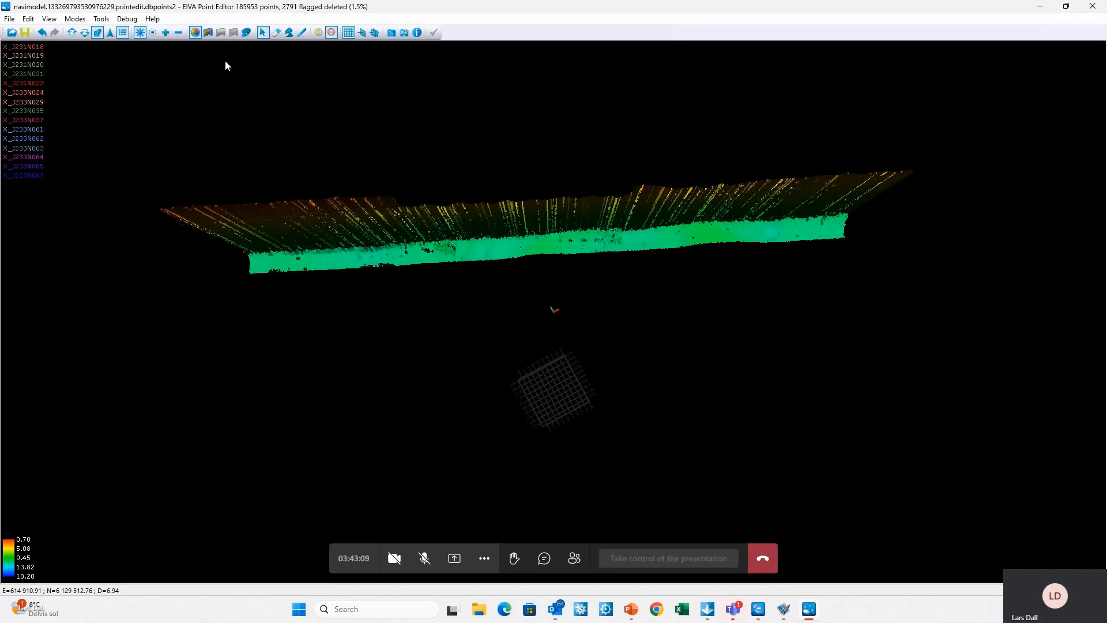
Step: Refit the colour palette to the remaining points and close the Point Editor to return to NaviModel
click(247, 33)
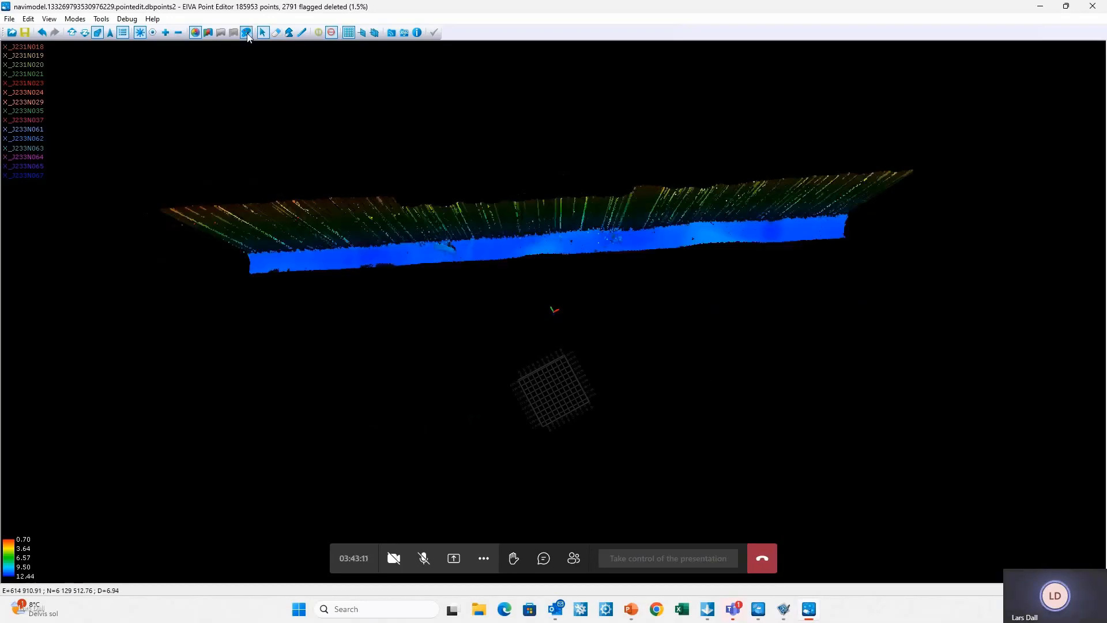
click(1093, 6)
click(512, 330)
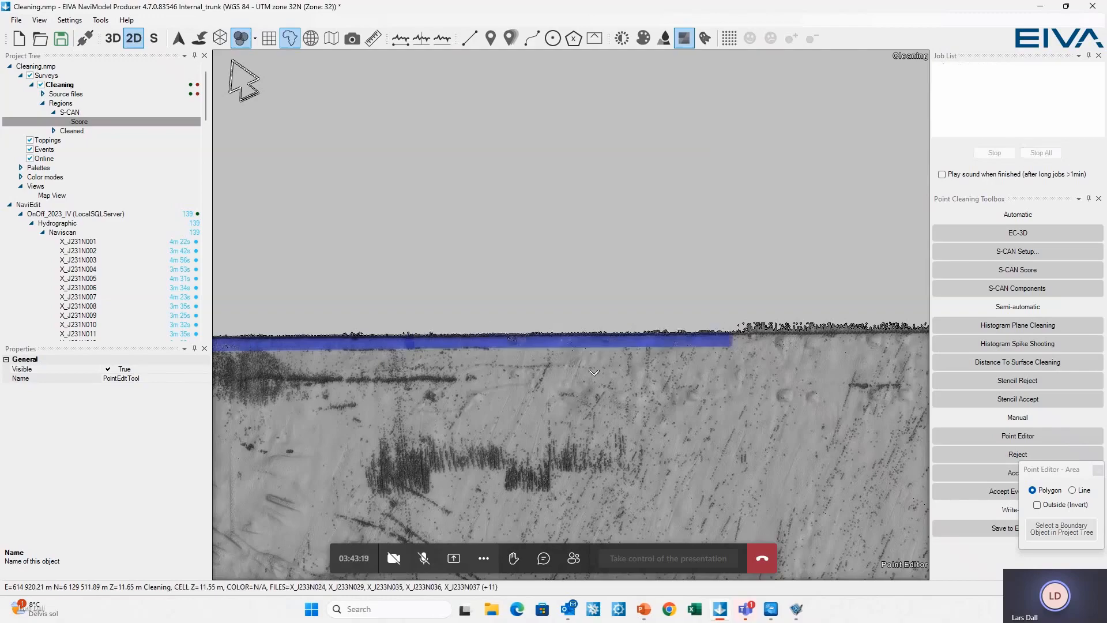
Step: Start Histogram Plane Cleaning on a four-cornered polygon over the open seabed, south of the blue strip
scroll(585, 386, down, 4)
scroll(585, 386, down, 3)
drag(579, 505, 550, 321)
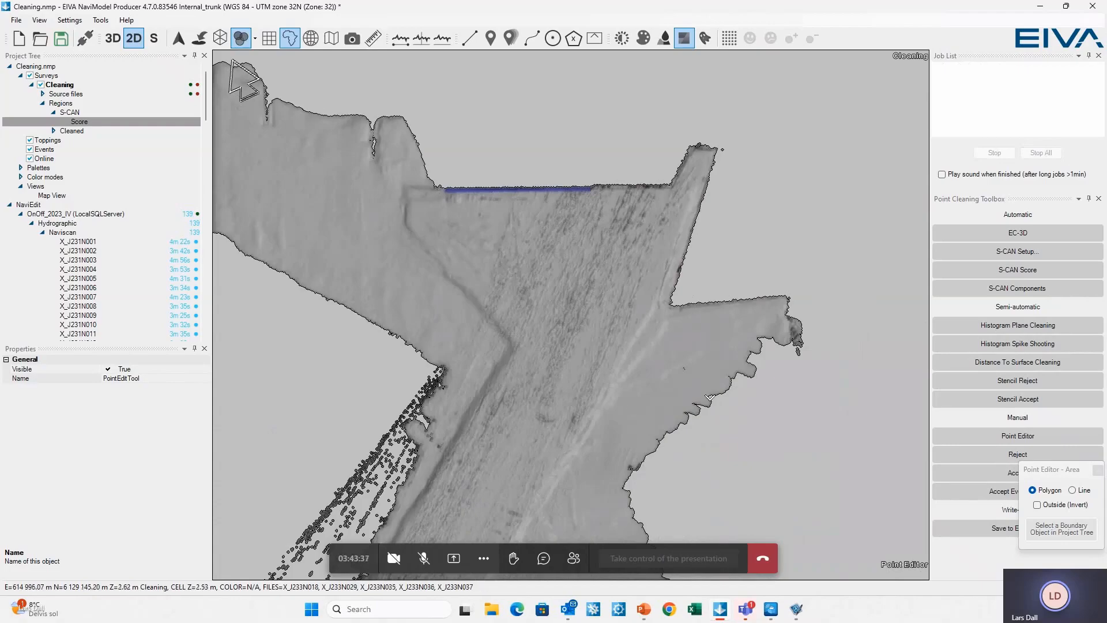
click(1015, 327)
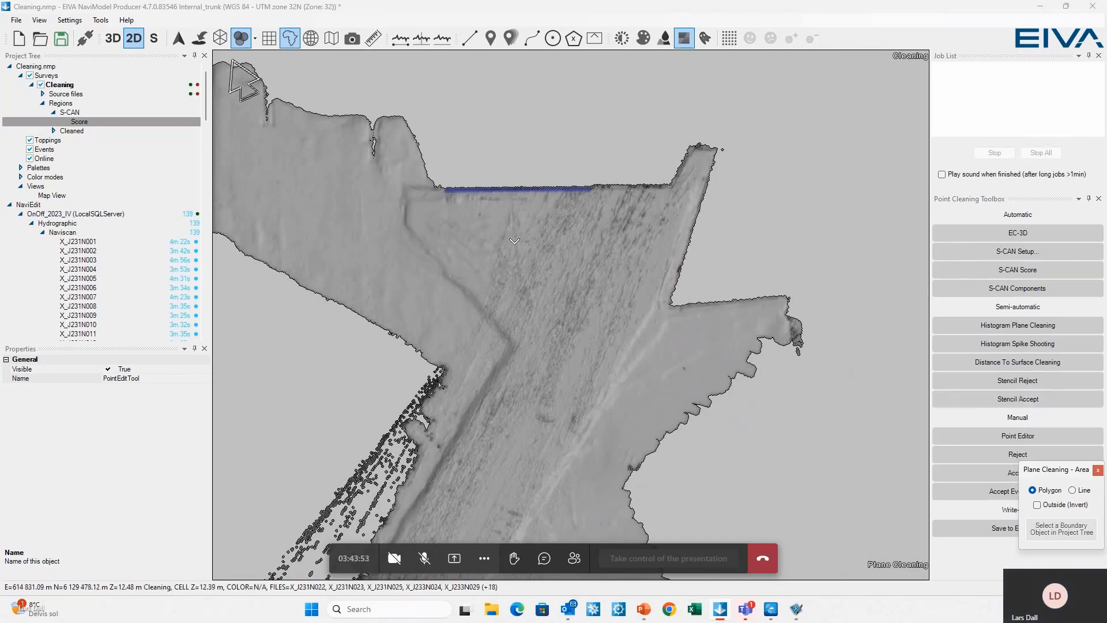
click(513, 241)
click(512, 241)
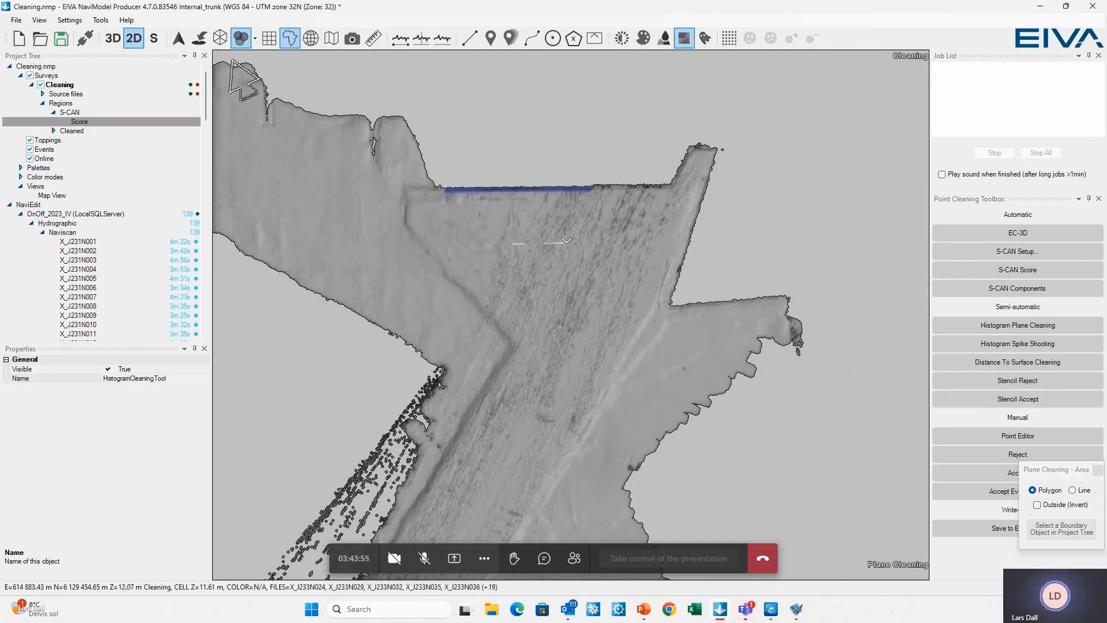
click(597, 236)
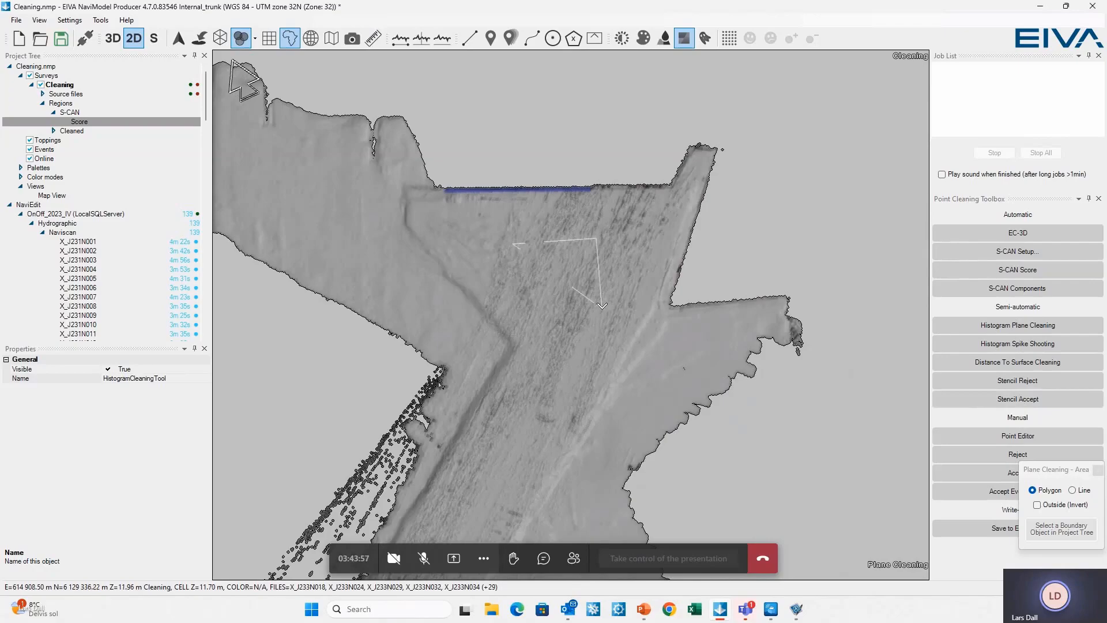
click(602, 307)
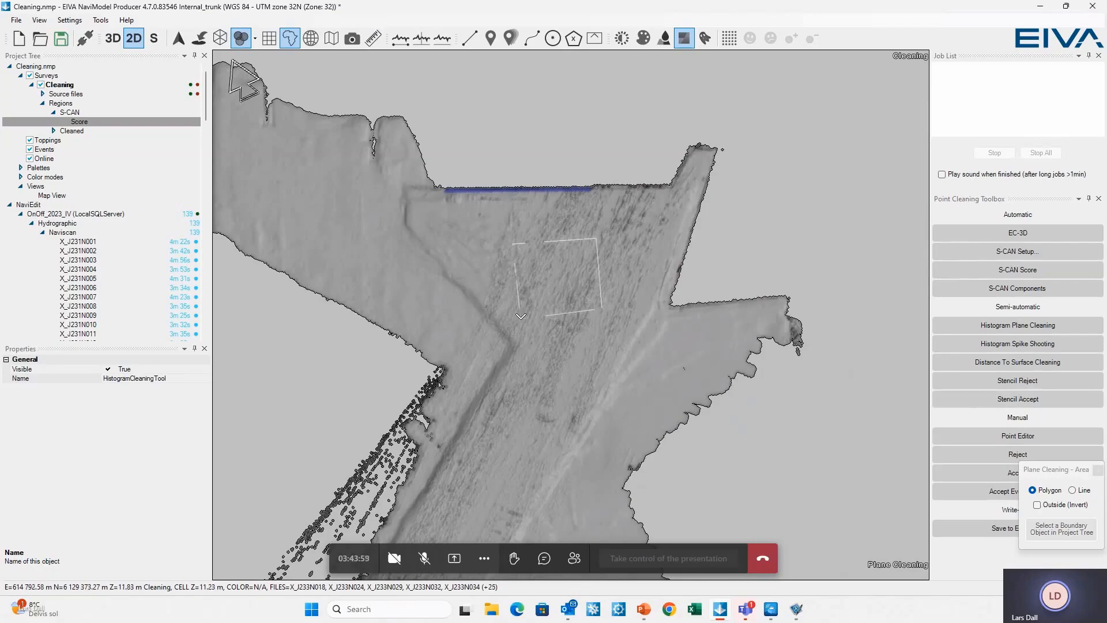
double_click(521, 317)
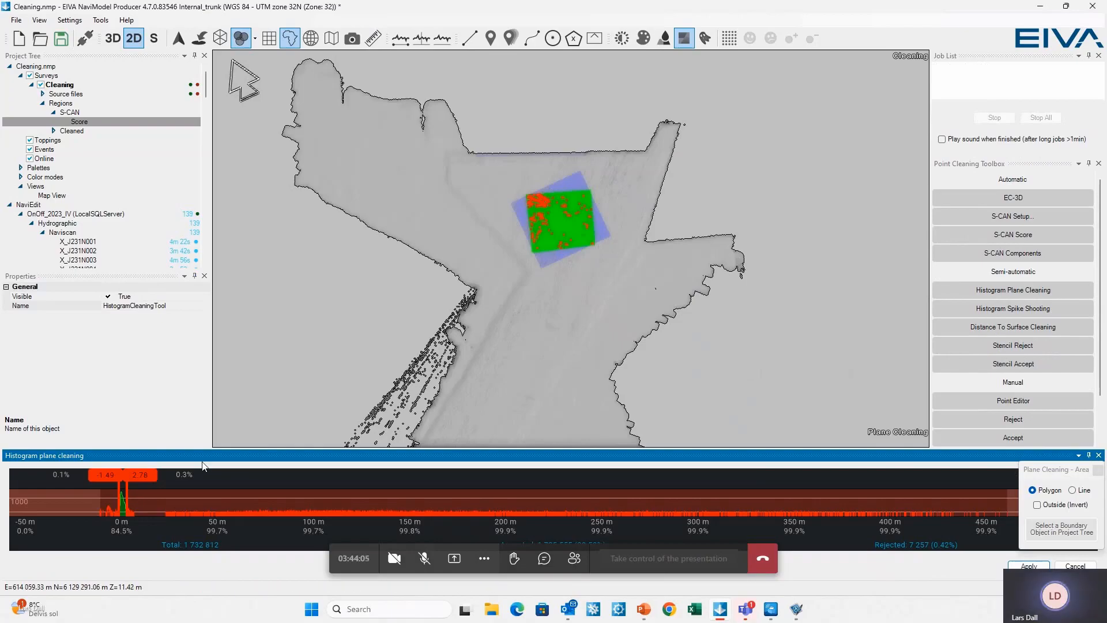
Step: Undock and enlarge the Histogram plane cleaning window, with its plot focused on the peak between the two limits
drag(200, 456, 203, 174)
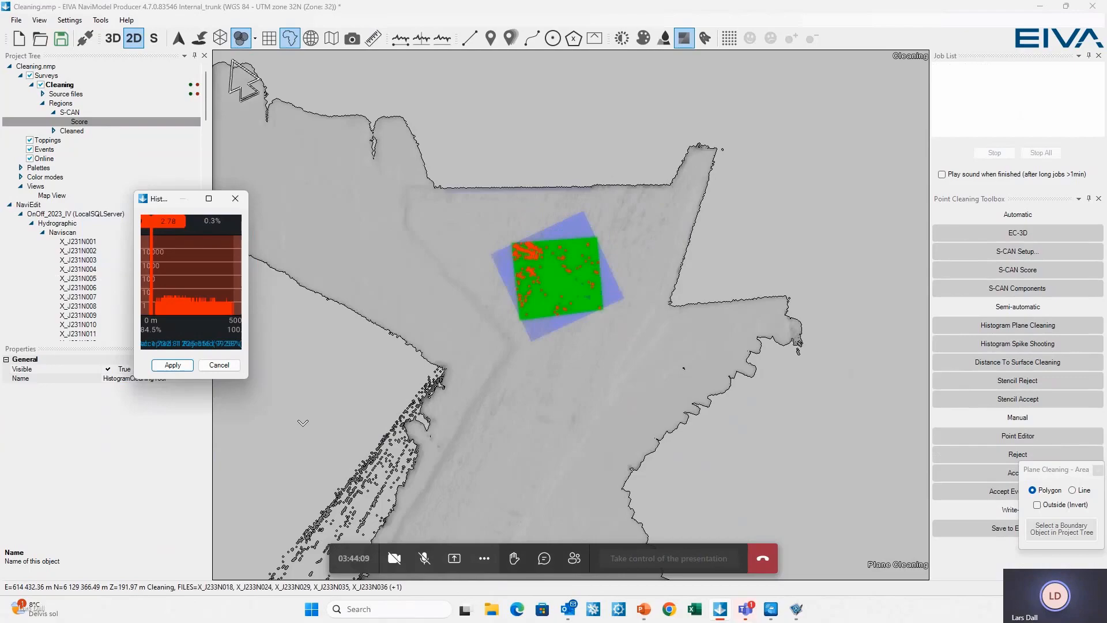
drag(254, 382, 431, 475)
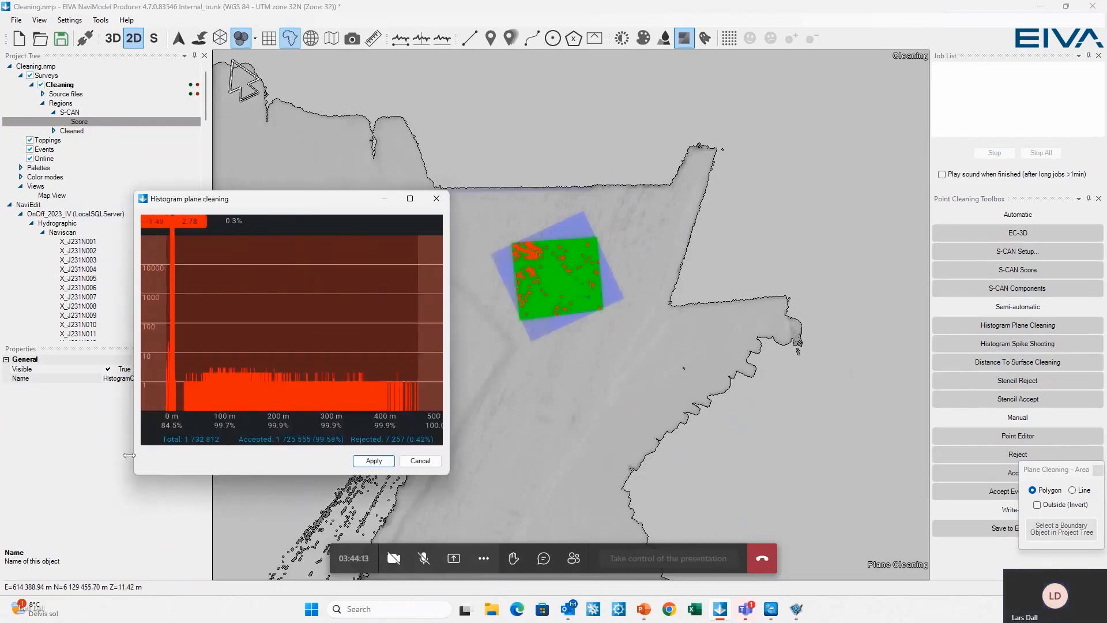
drag(134, 455, 85, 458)
scroll(103, 385, up, 3)
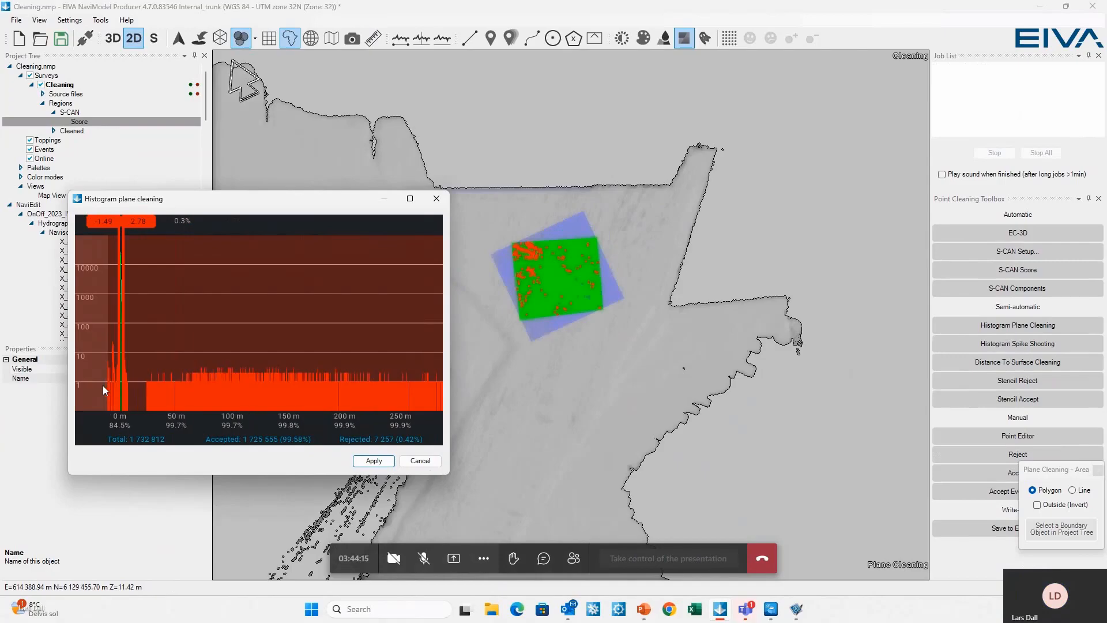
scroll(119, 375, up, 2)
scroll(157, 373, up, 4)
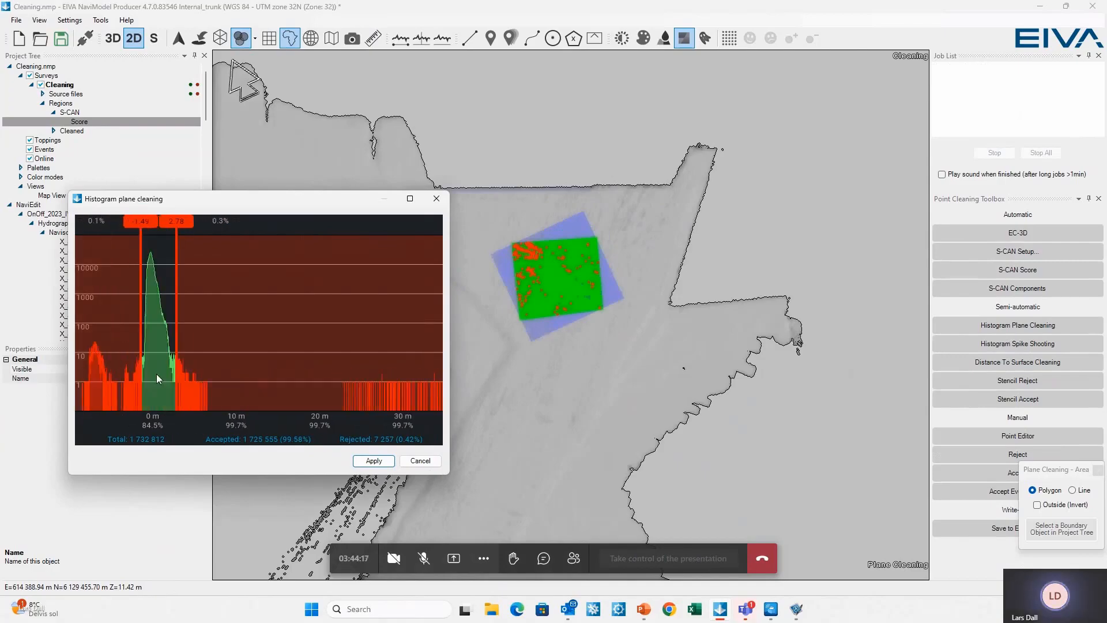
scroll(157, 376, up, 1)
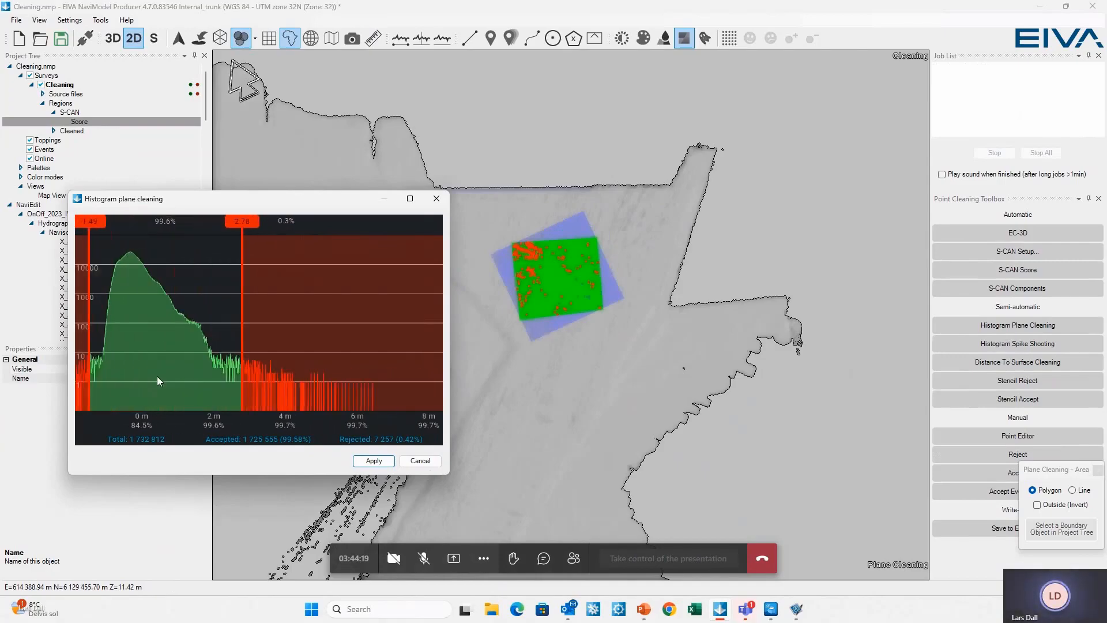
scroll(228, 378, down, 1)
scroll(219, 385, down, 1)
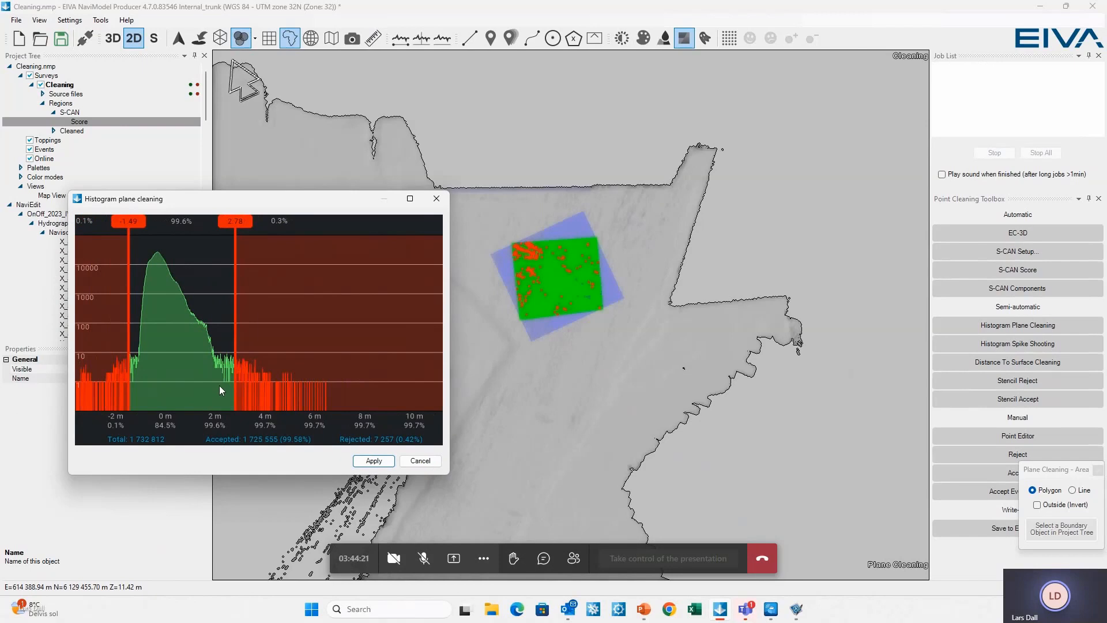
Step: Show the polygon area in 3D and examine the rejected points above and beneath the seabed from several angles
drag(593, 416, 639, 417)
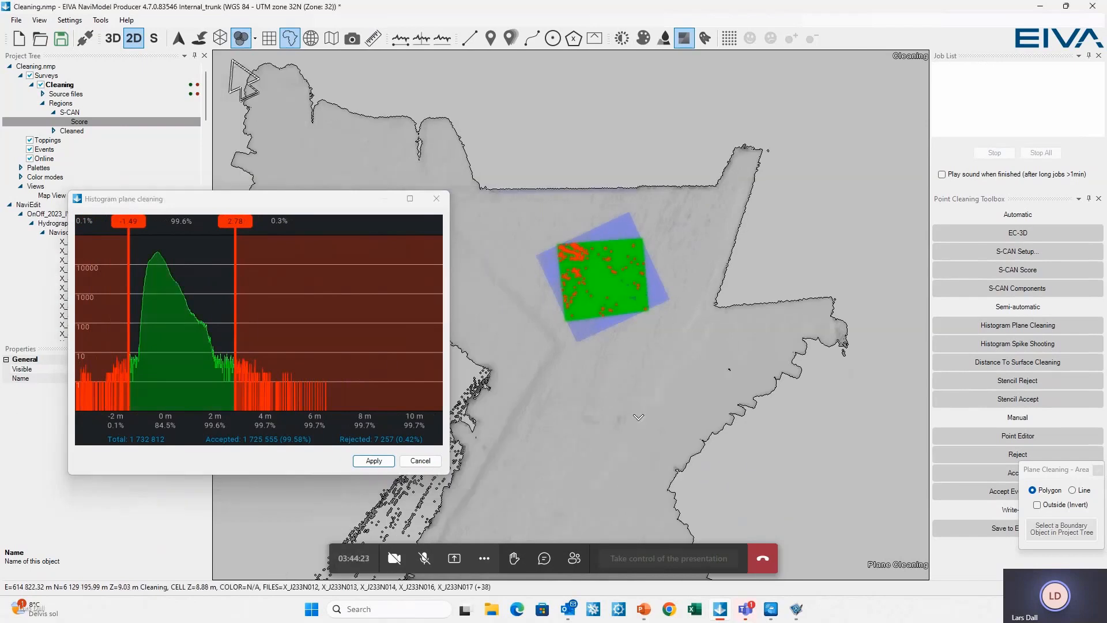
right_drag(600, 451, 544, 450)
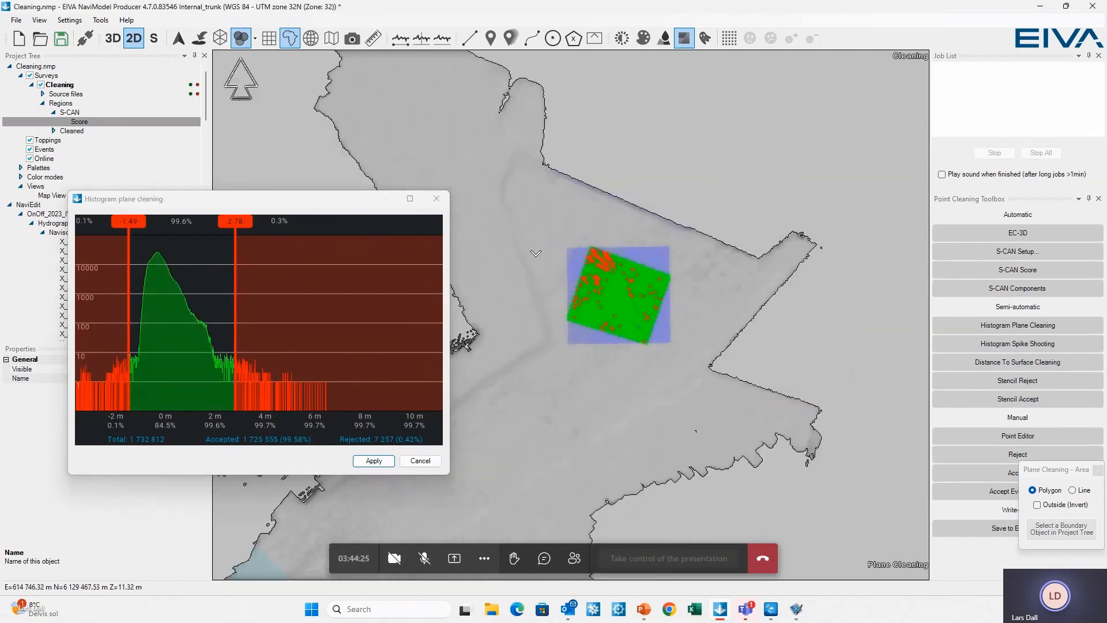
click(113, 44)
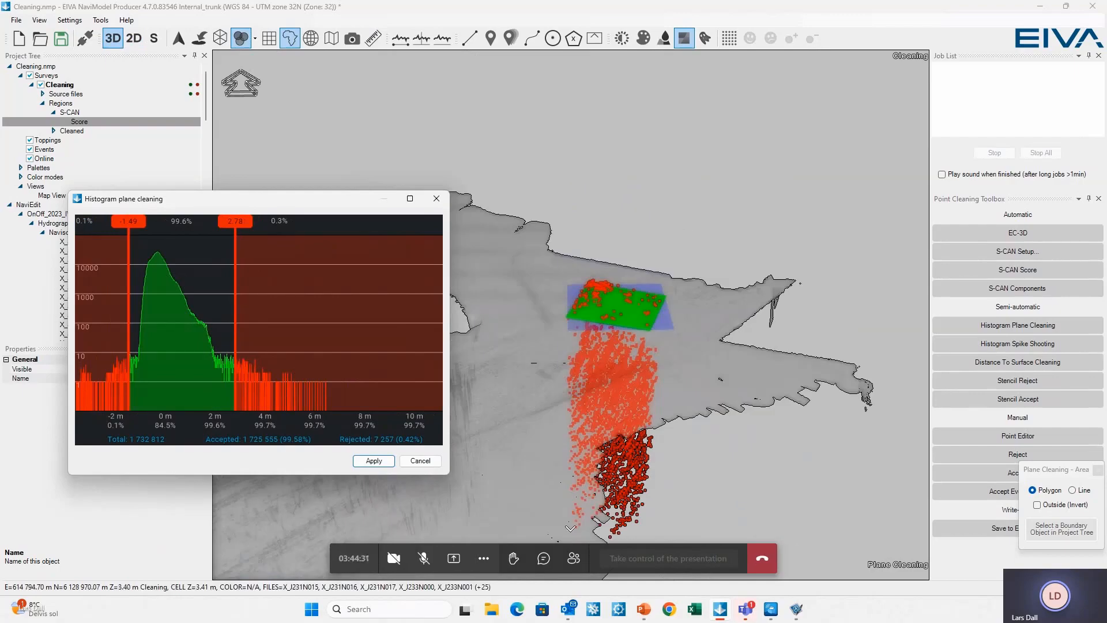
right_drag(545, 536, 522, 514)
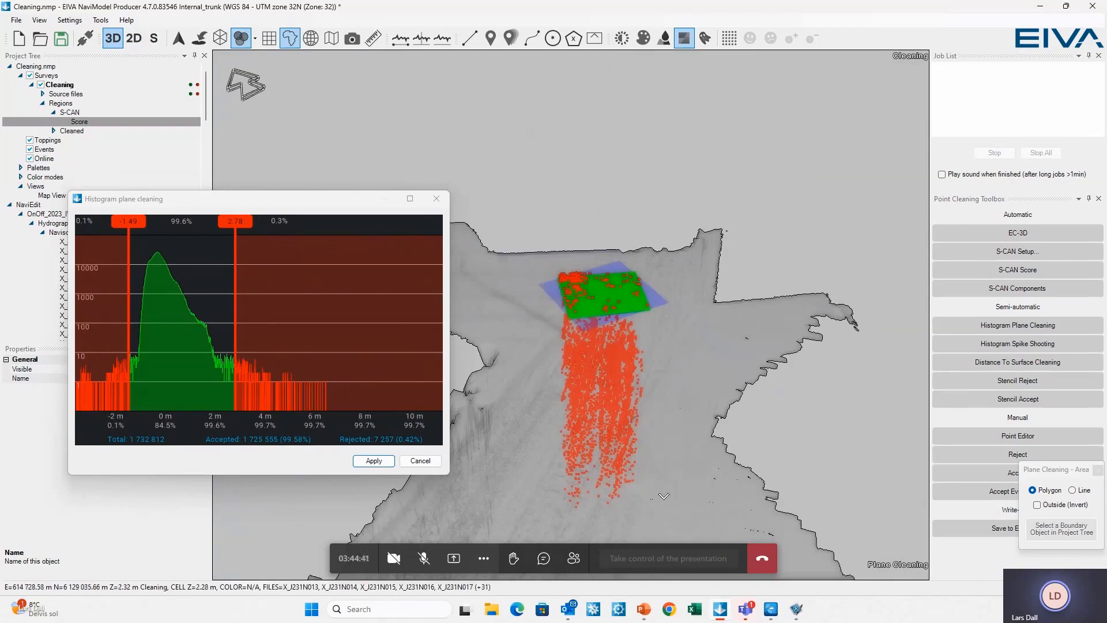
right_drag(626, 457, 742, 419)
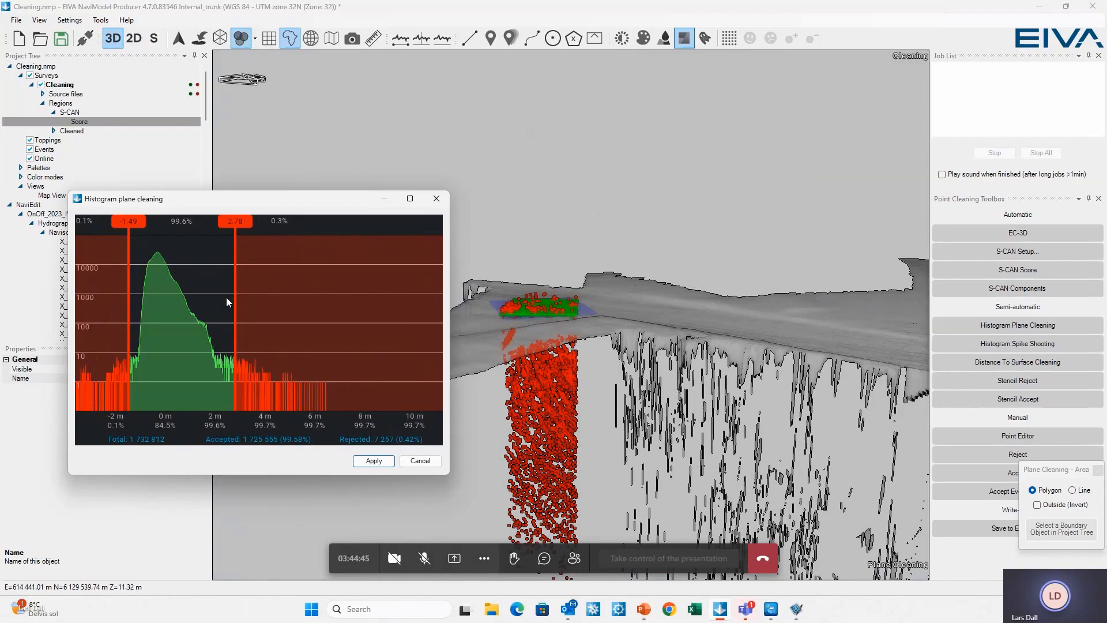
Step: Narrow the histogram's accepted range, trying an upper limit of 0.10 before setting the limits to -1.07 and 1.74
drag(235, 300, 168, 299)
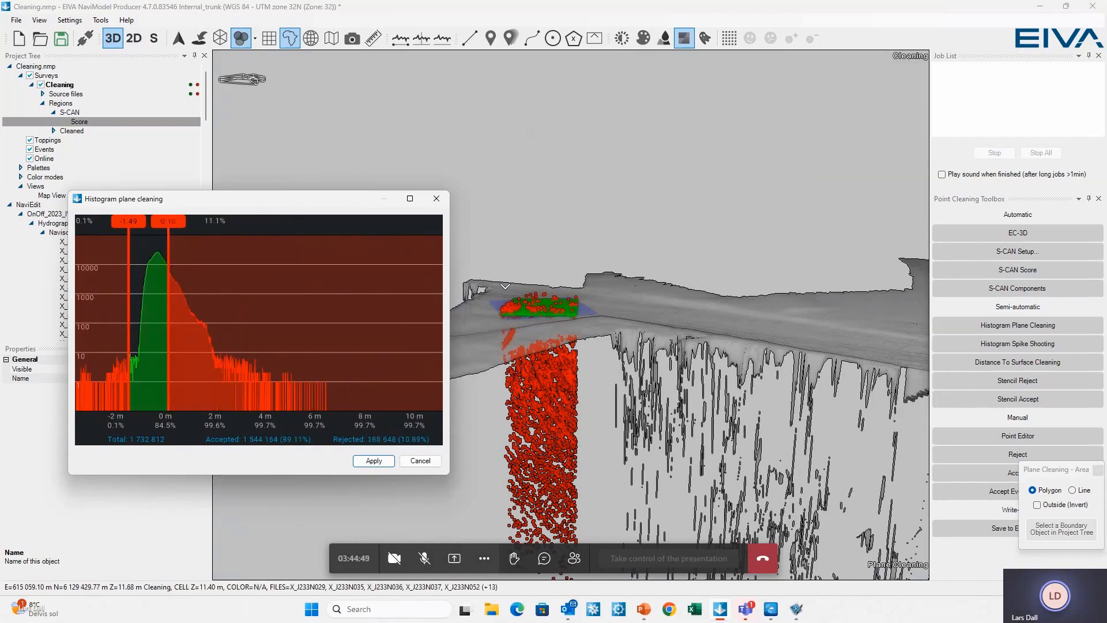
scroll(565, 454, up, 5)
scroll(565, 454, down, 5)
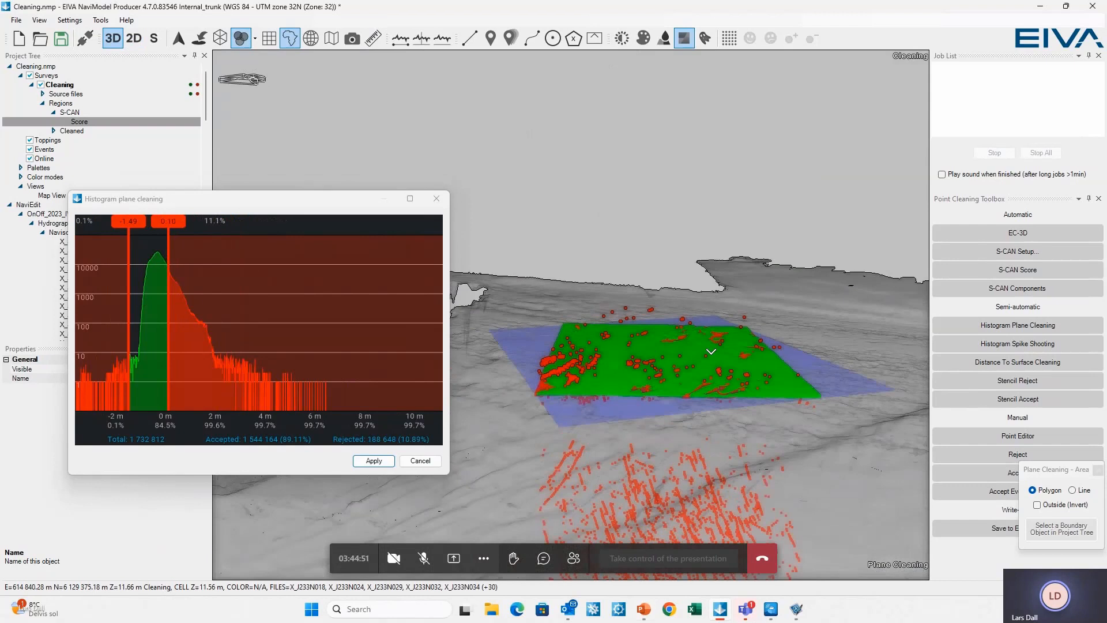
drag(168, 292, 209, 290)
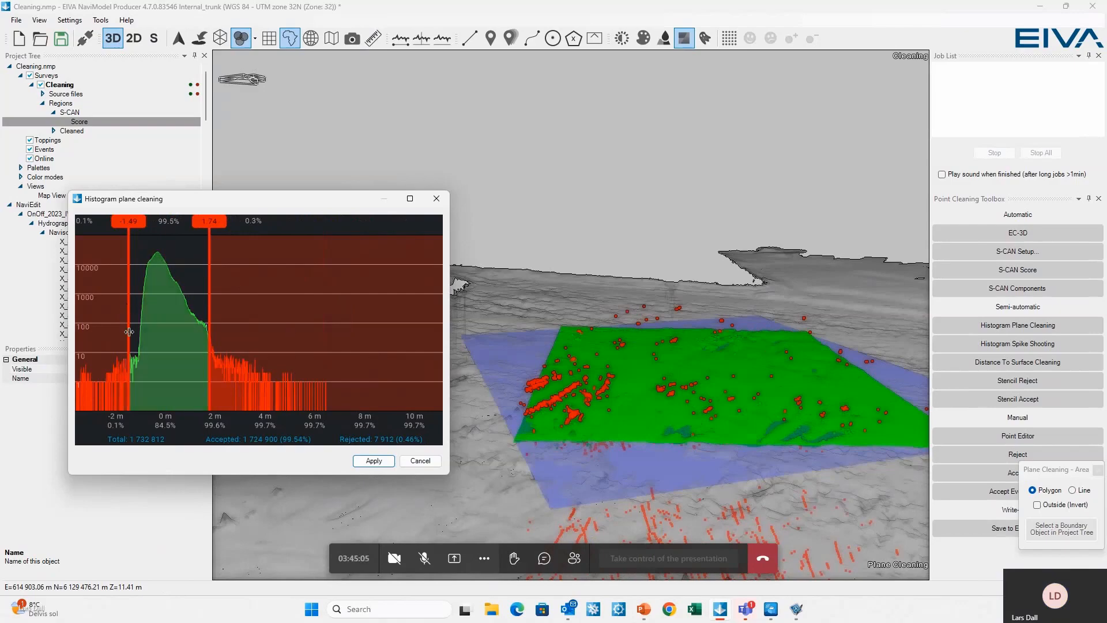
drag(127, 325, 139, 324)
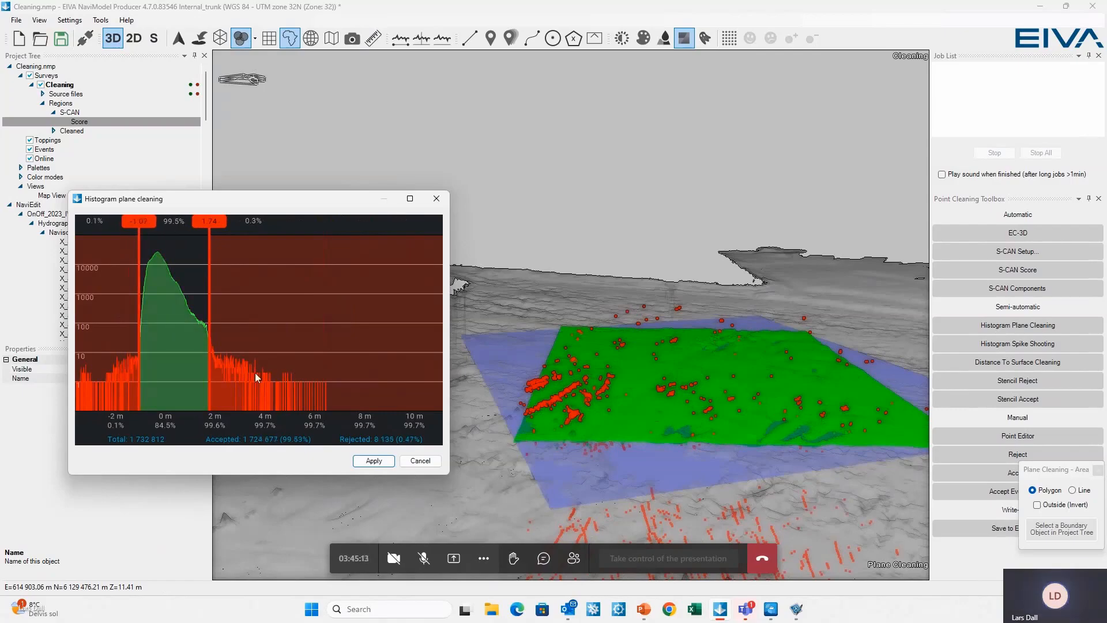
Step: Check the rejected points from below and above while reducing the upper limit to 1.46 and then slightly further
middle_drag(568, 496, 595, 430)
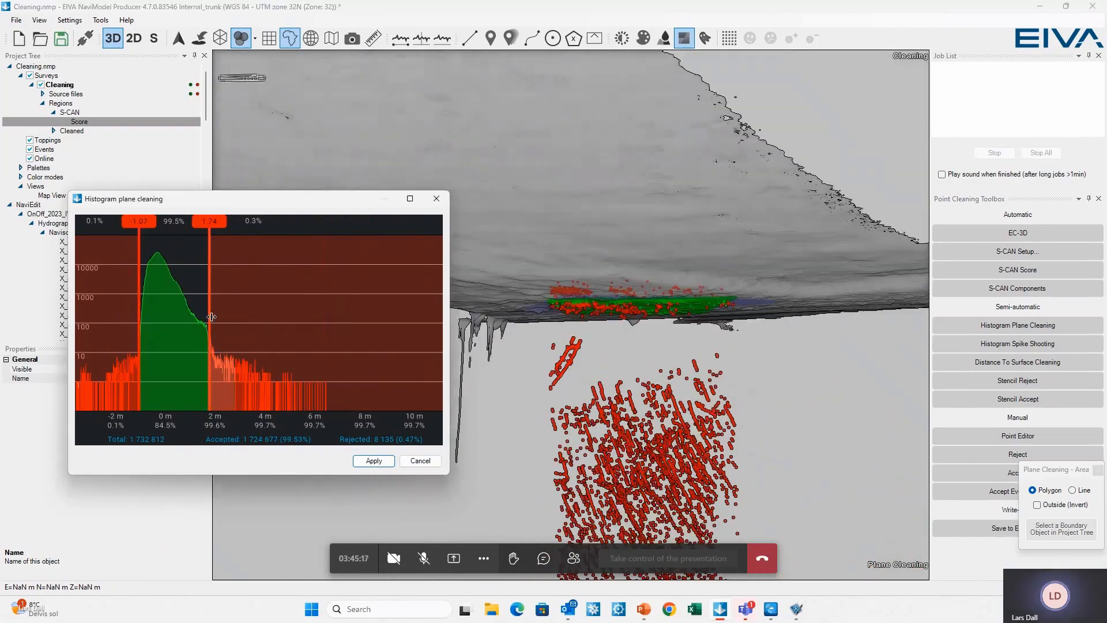
mouse_move(209, 319)
mouse_down()
mouse_move(365, 325)
mouse_move(202, 328)
mouse_up()
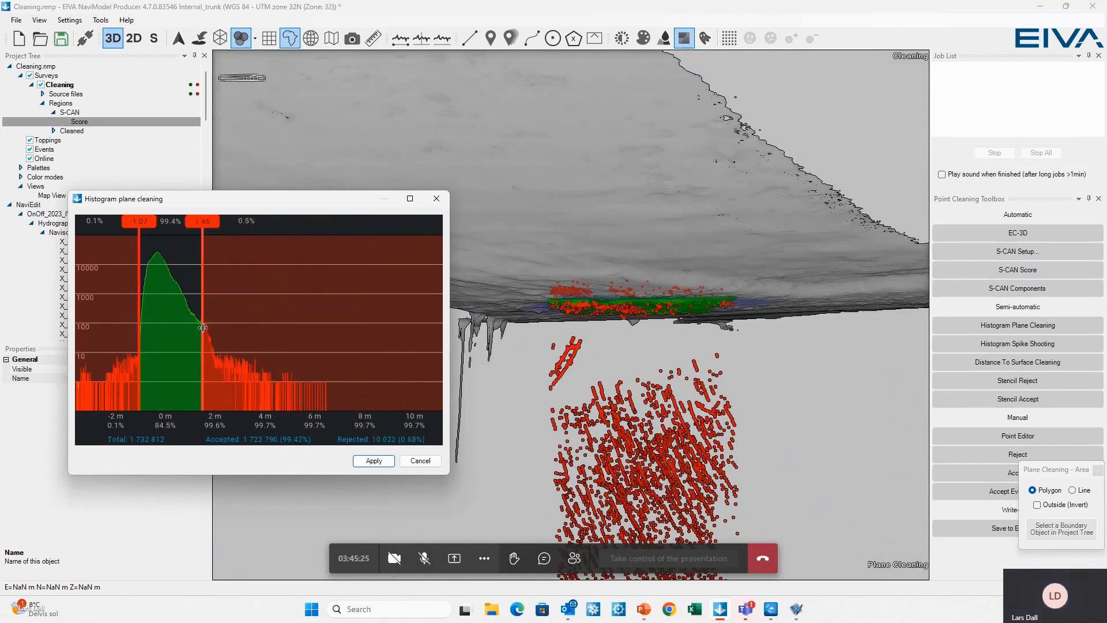
middle_drag(597, 340, 602, 423)
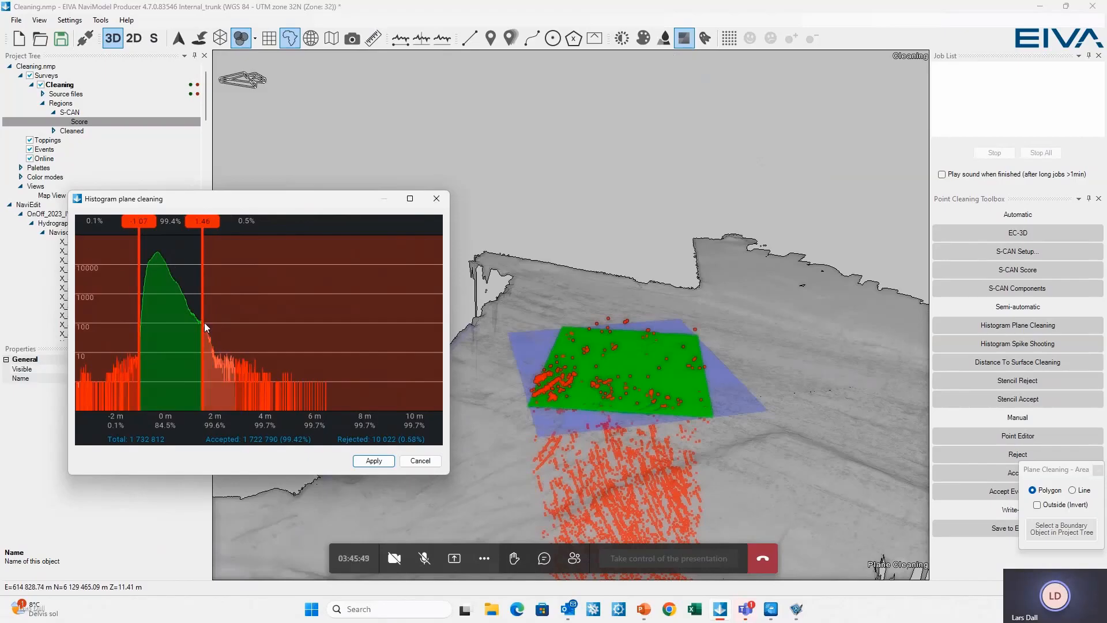
mouse_move(205, 326)
mouse_down()
mouse_move(221, 326)
mouse_move(183, 324)
mouse_move(203, 324)
mouse_move(199, 315)
mouse_up()
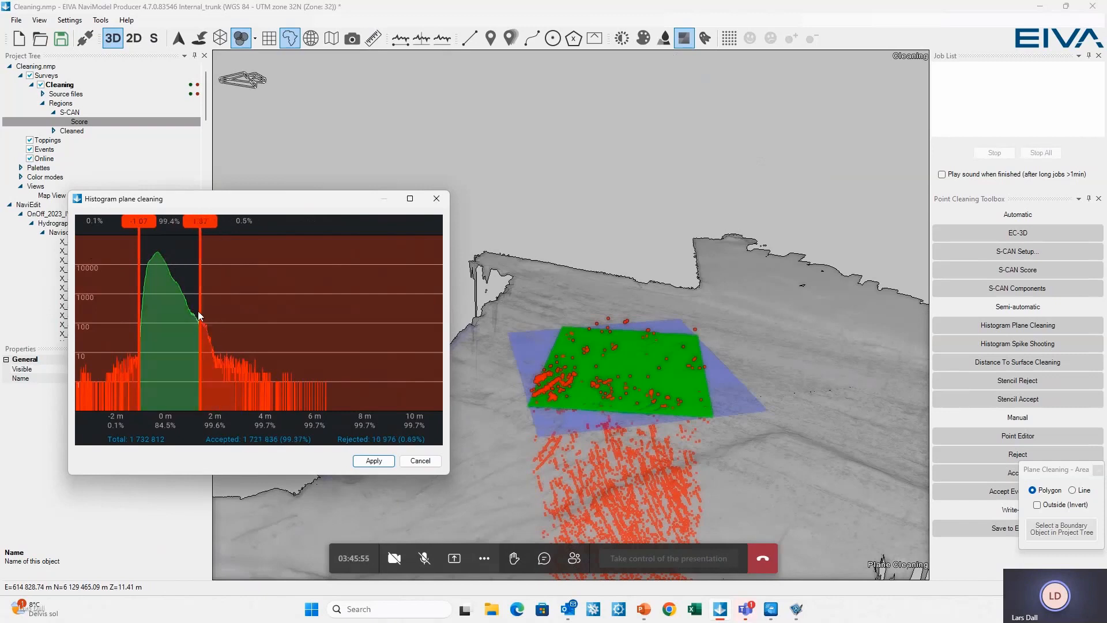
Step: Reset the histogram limits to their defaults and narrow the accepted range to between -1.09 and 1.46
click(200, 312)
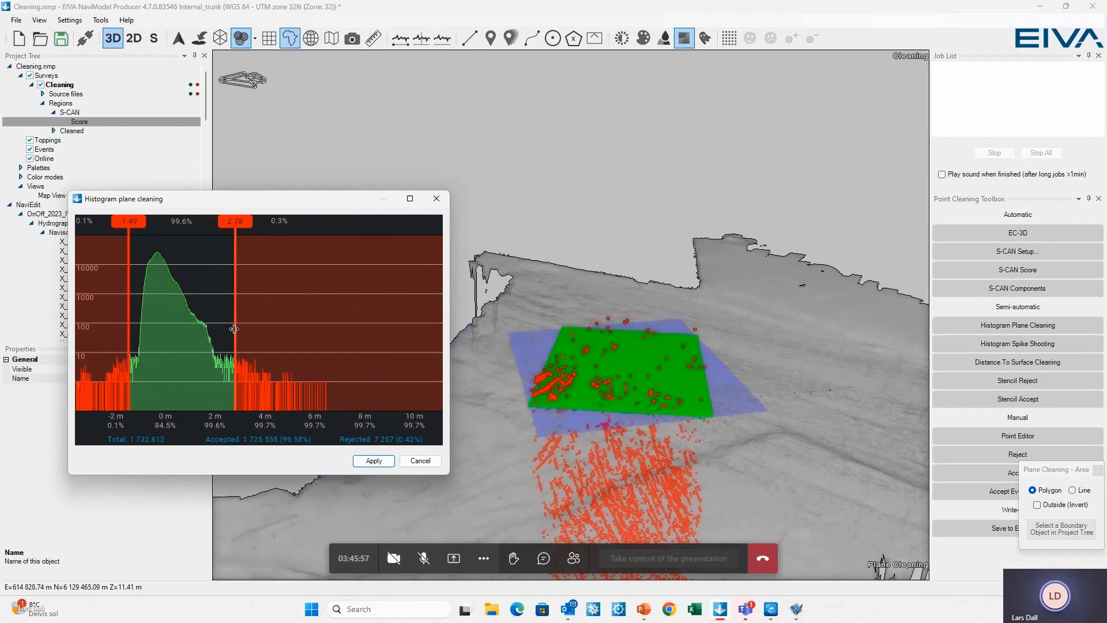
drag(234, 329, 202, 323)
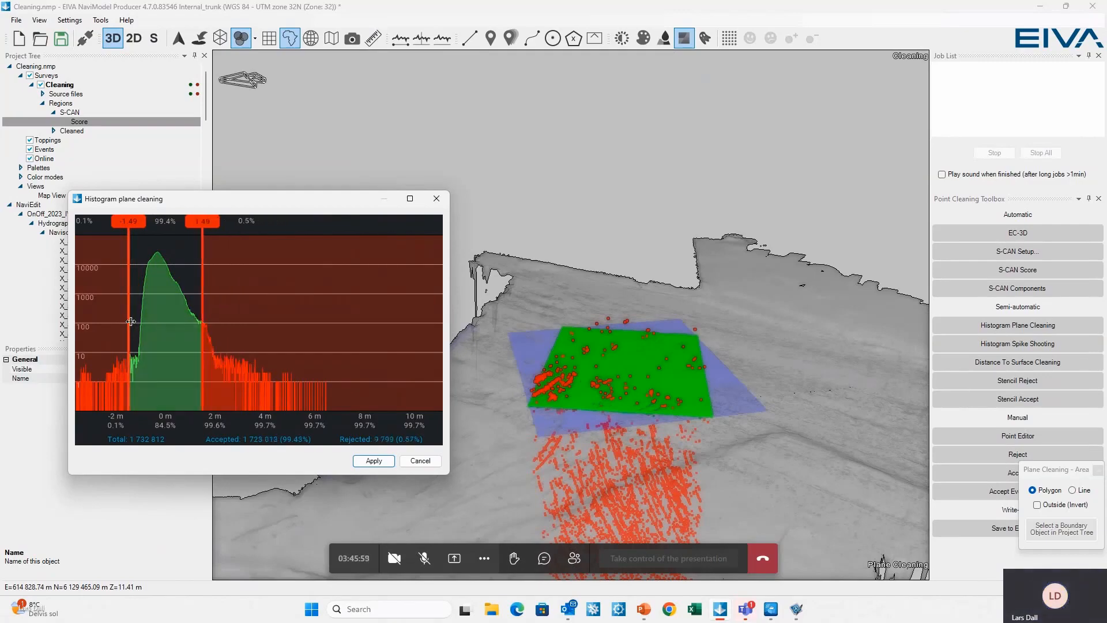
drag(131, 321, 139, 321)
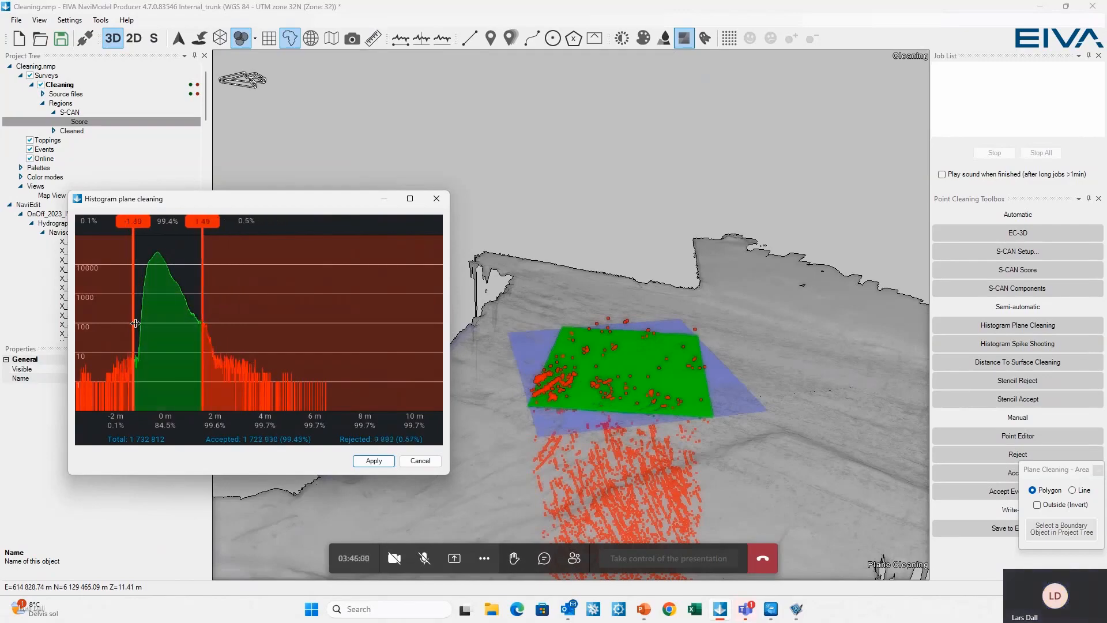
Step: Switch the histogram's Y-axis to a Linear scale
right_click(285, 316)
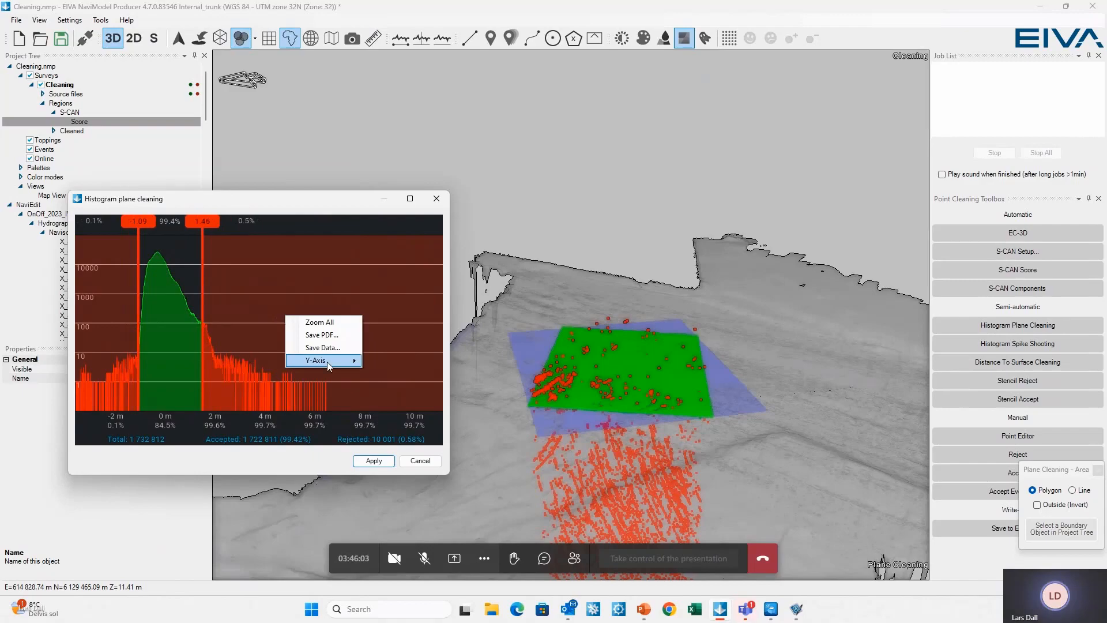
mouse_move(328, 361)
click(392, 387)
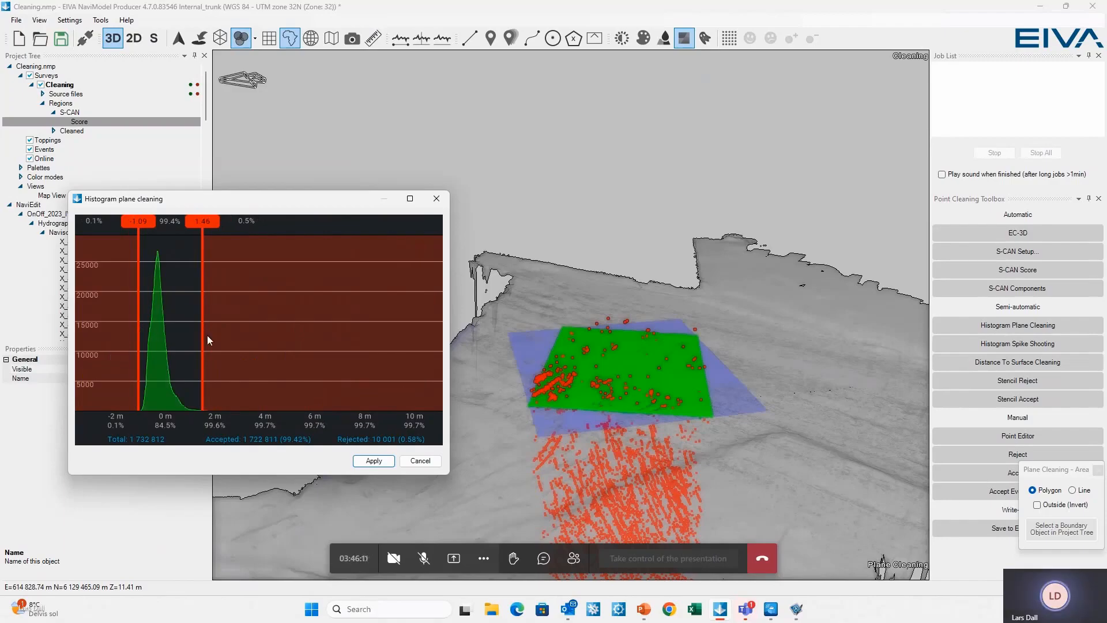
Step: Restore the default limits and tighten the accepted range around the peak to between -1.30 and 0.45
scroll(201, 336, up, 3)
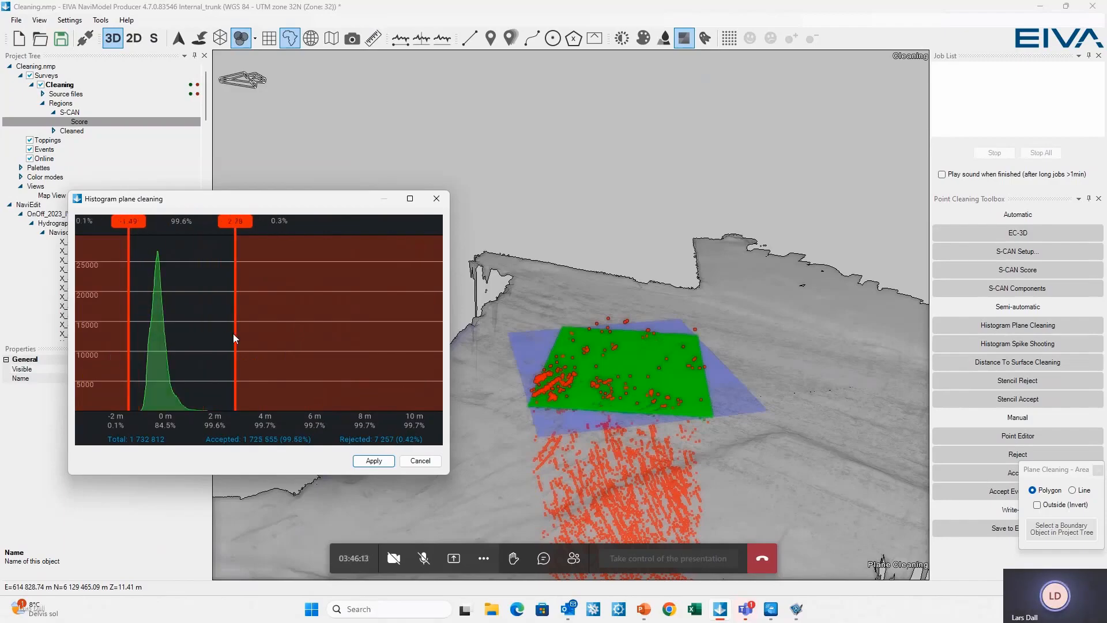
drag(233, 338, 177, 333)
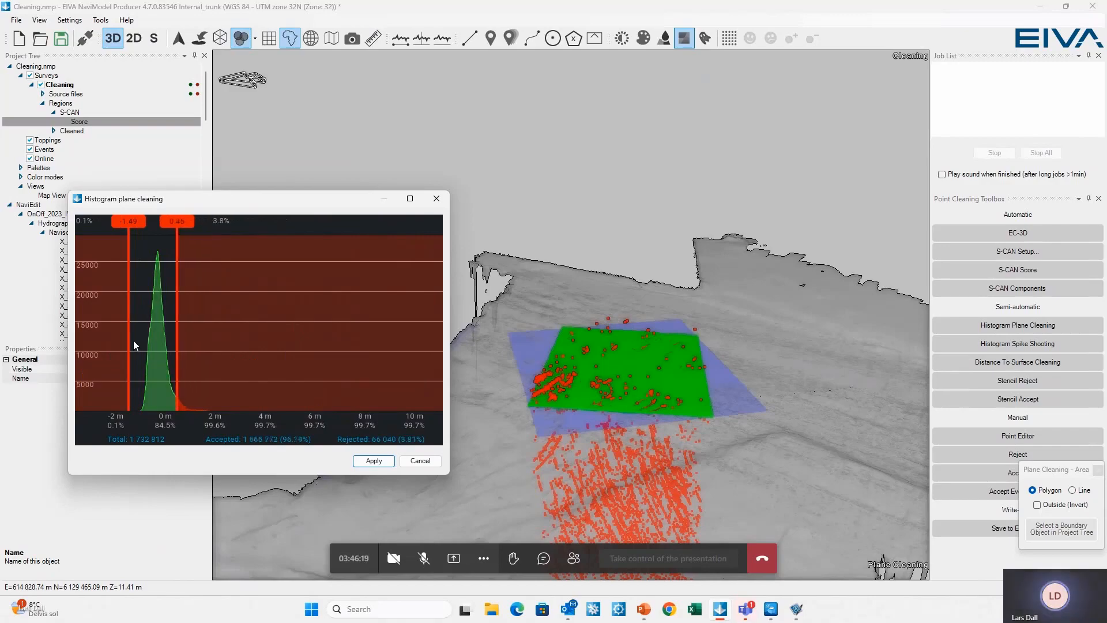
click(134, 344)
Step: Switch the histogram's Y-axis to Log10, raise the lower limit to -0.98 and apply the plane cleaning
right_click(303, 329)
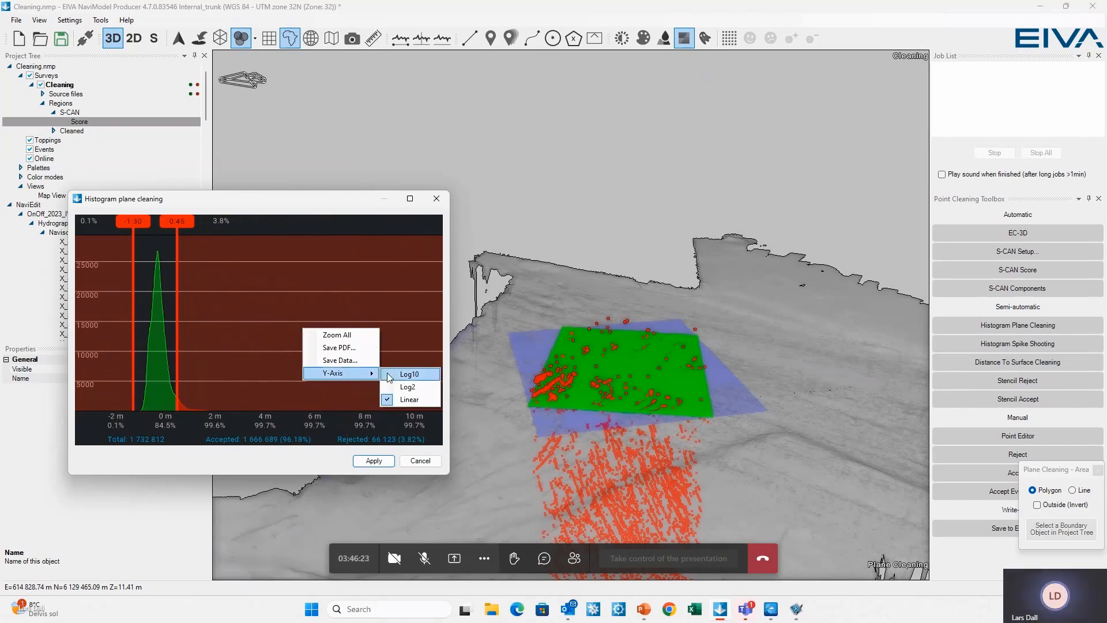
click(390, 375)
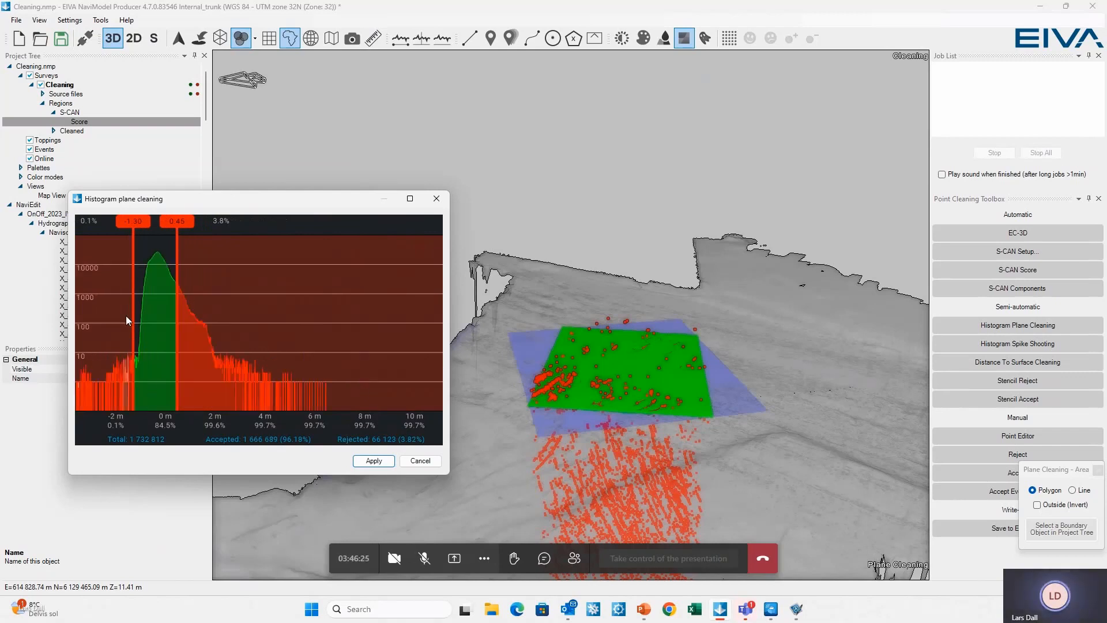
drag(133, 317, 142, 317)
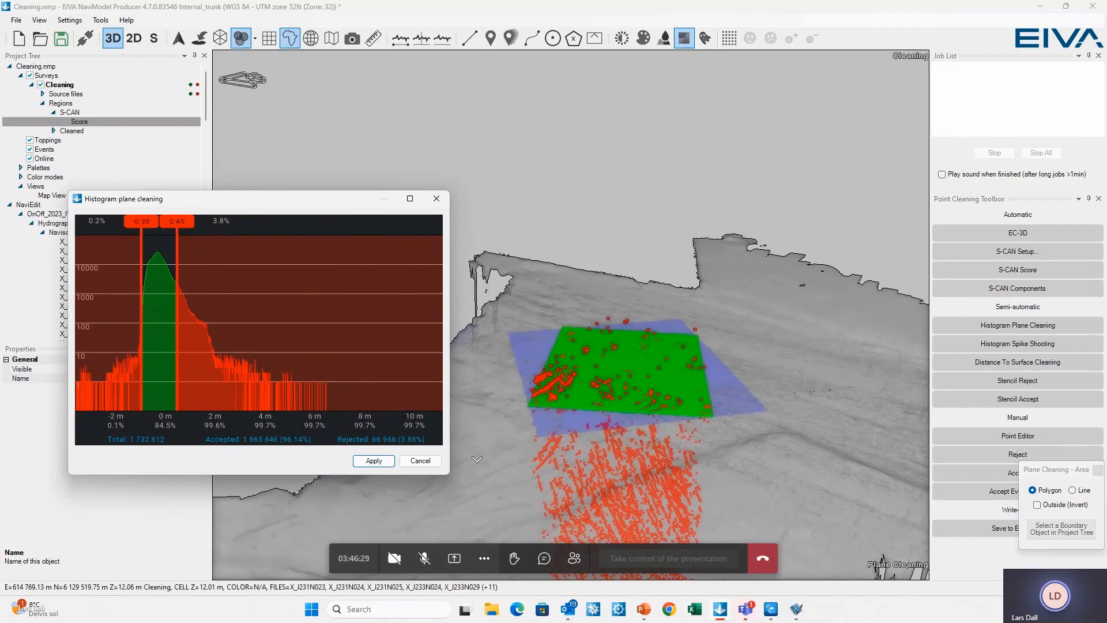
click(373, 461)
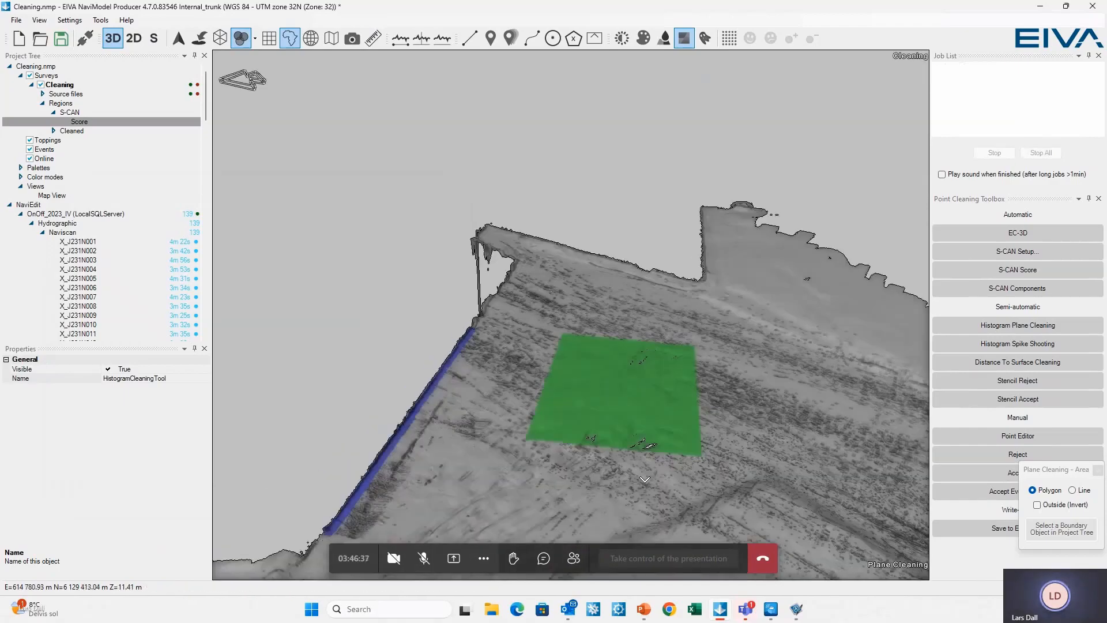
Step: Start Histogram Spike Shooting, enlarge the circular selection and place it on the noisy seabed just below the green cleaned patch
middle_drag(645, 479, 762, 529)
scroll(425, 496, up, 3)
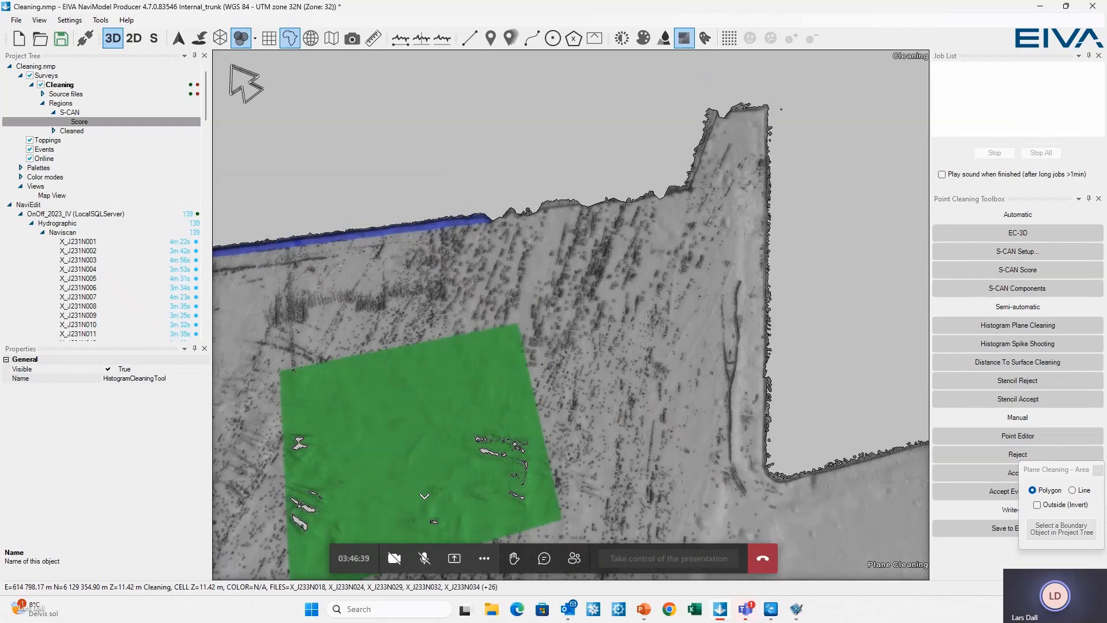
scroll(424, 496, down, 4)
drag(424, 496, 528, 480)
middle_drag(527, 479, 478, 525)
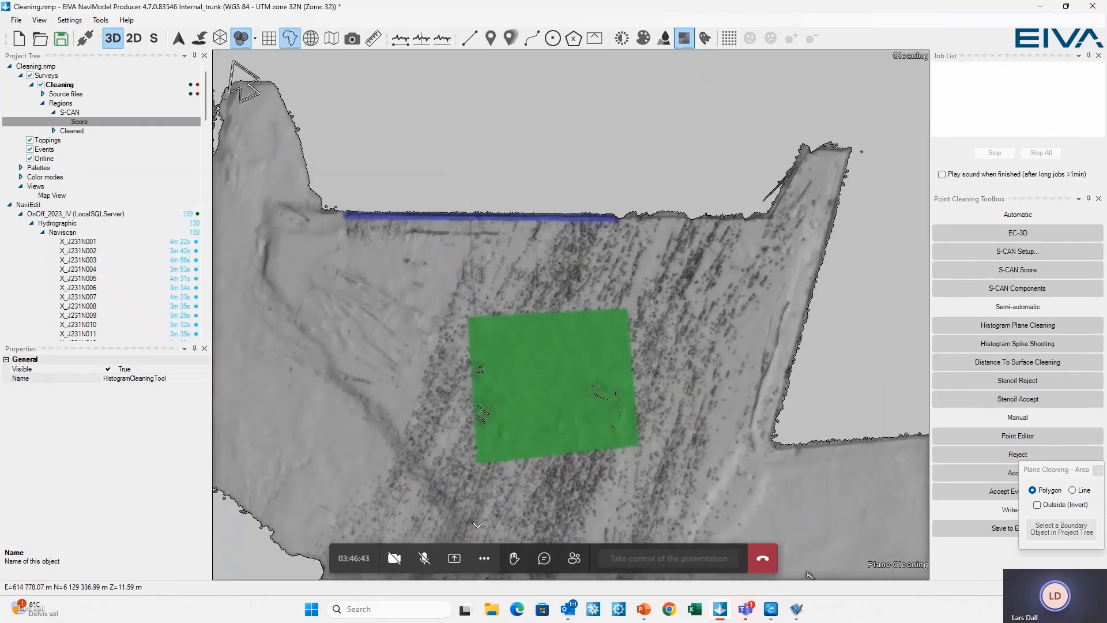
middle_drag(478, 525, 566, 385)
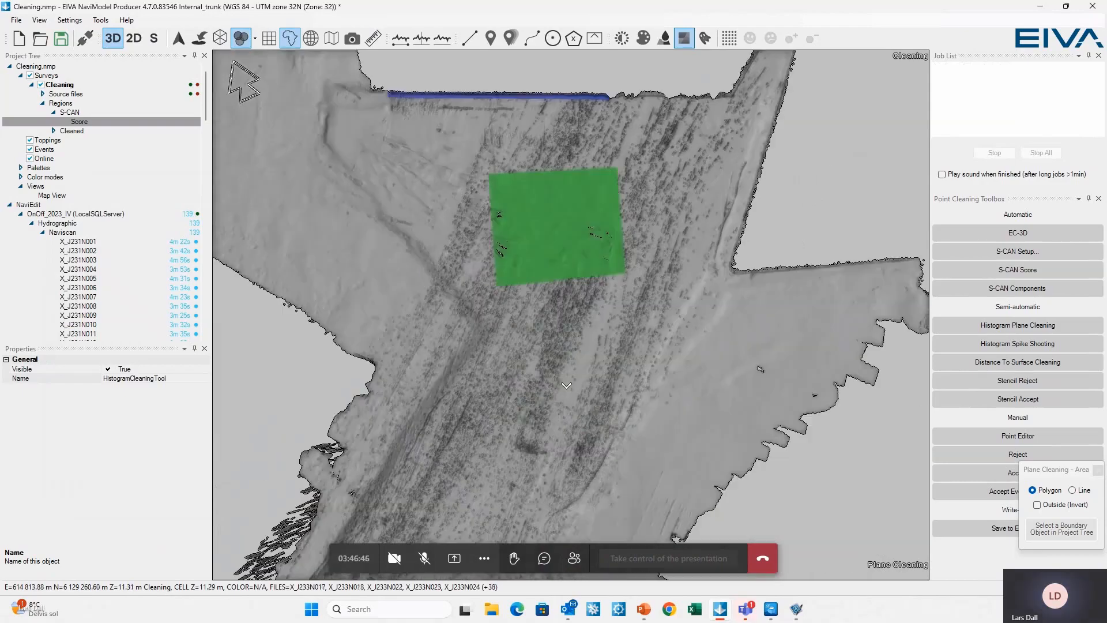
click(1021, 345)
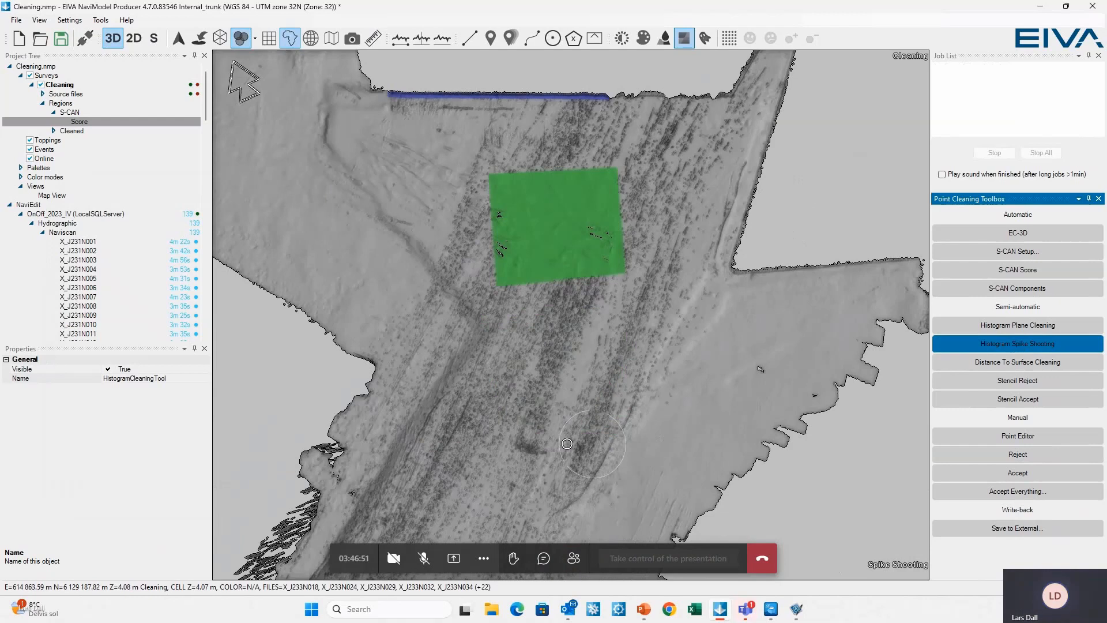
scroll(501, 416, down, 2)
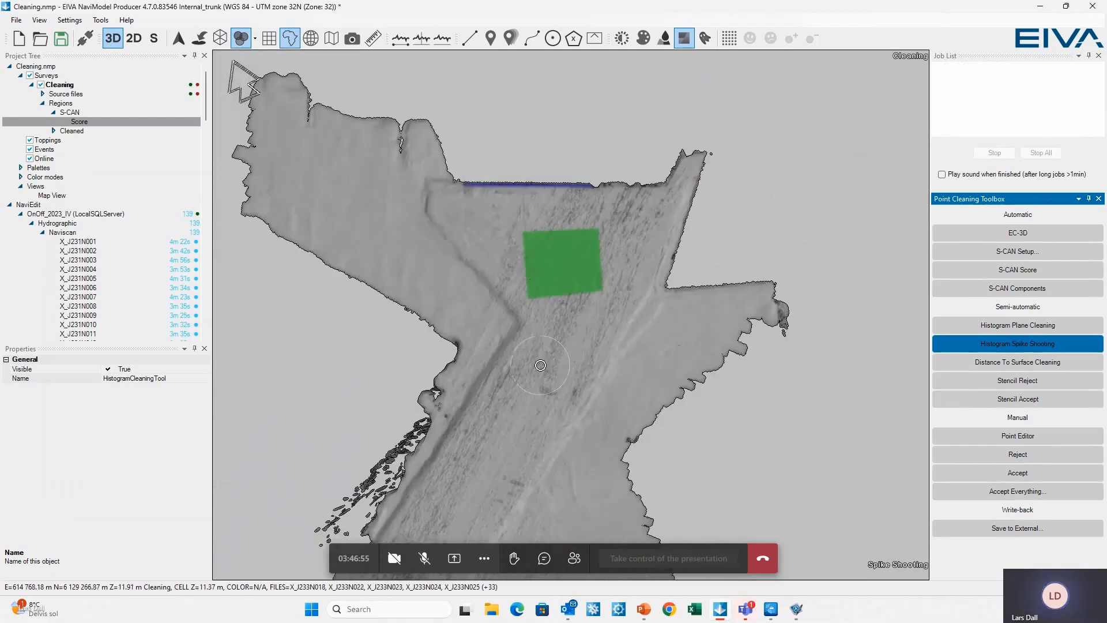
scroll(548, 361, up, 2)
scroll(552, 359, up, 2)
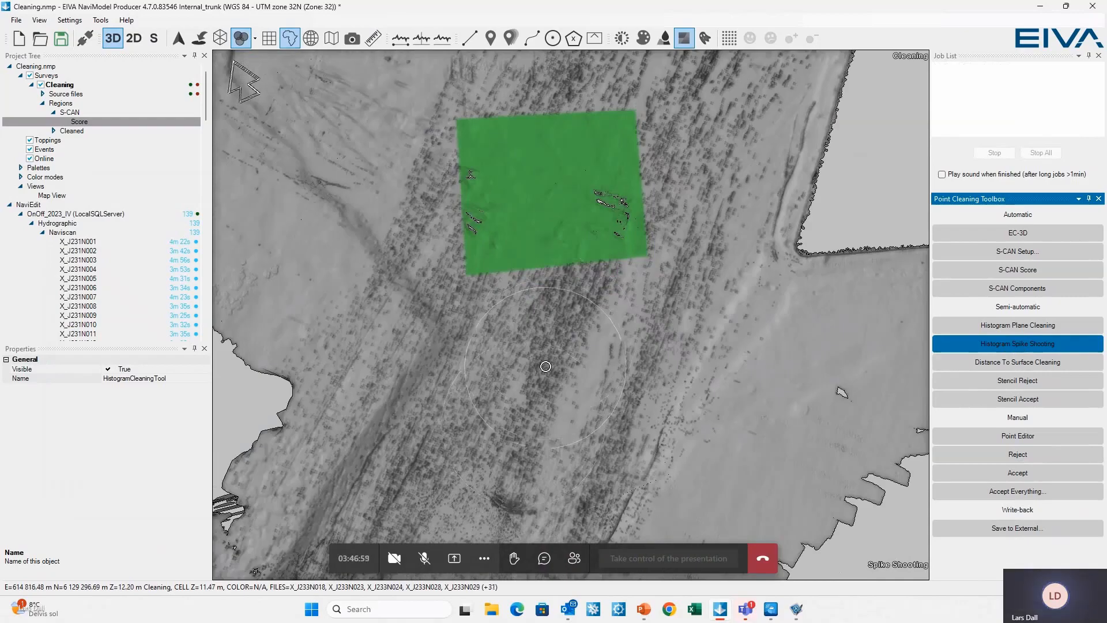
ctrl+scroll(546, 367, up, 1)
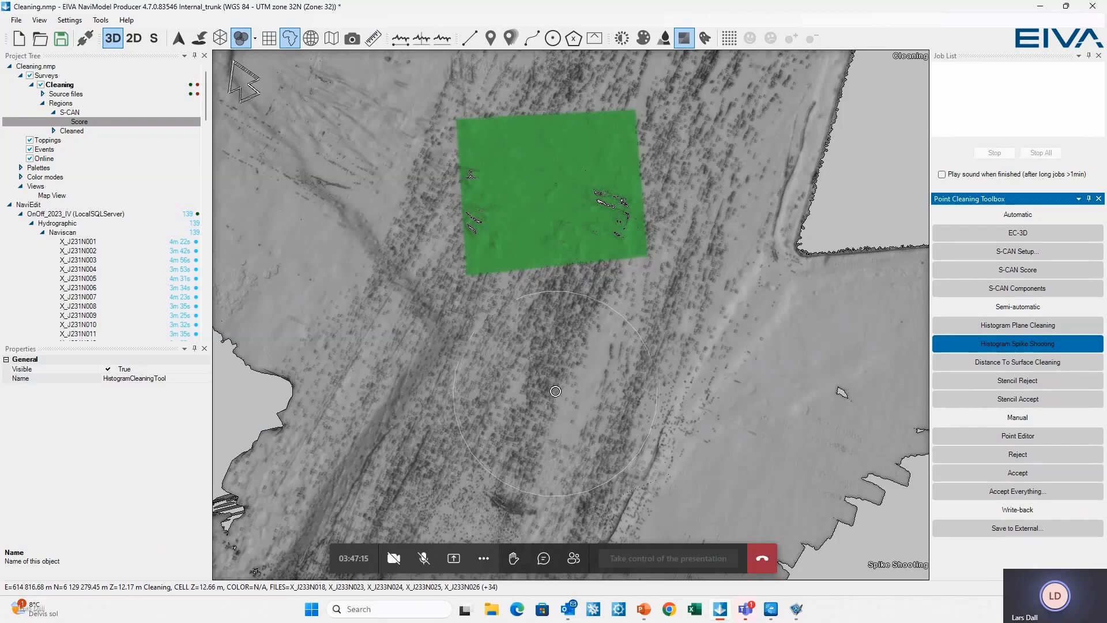
click(556, 391)
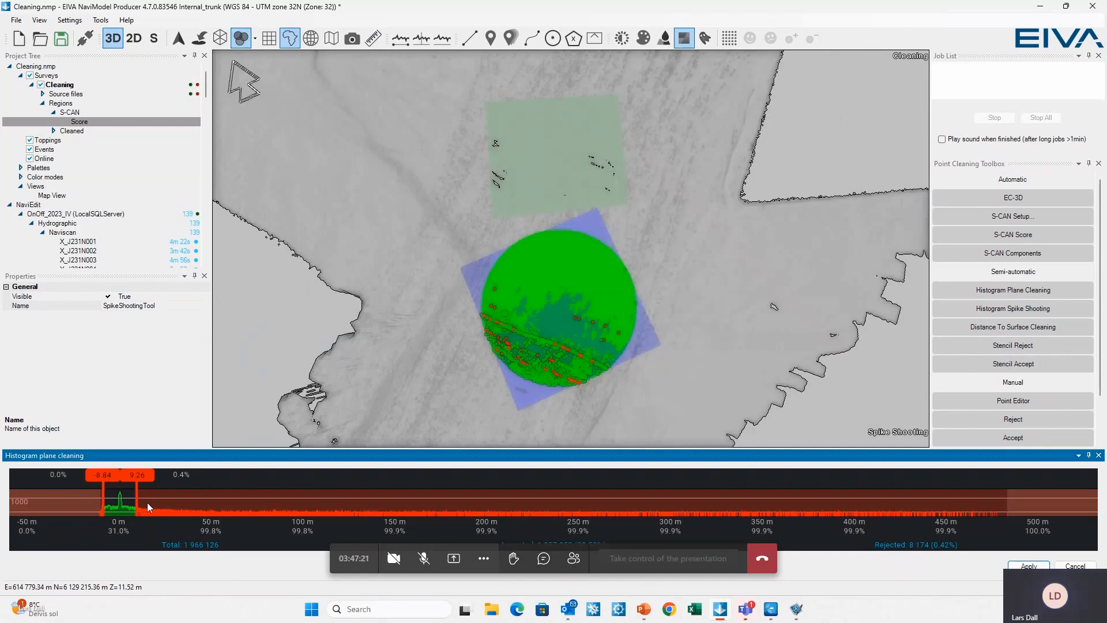
Step: Undock and enlarge the histogram window, zoom its graph in on the central peak and place it clear of the selected circle
drag(147, 455, 202, 149)
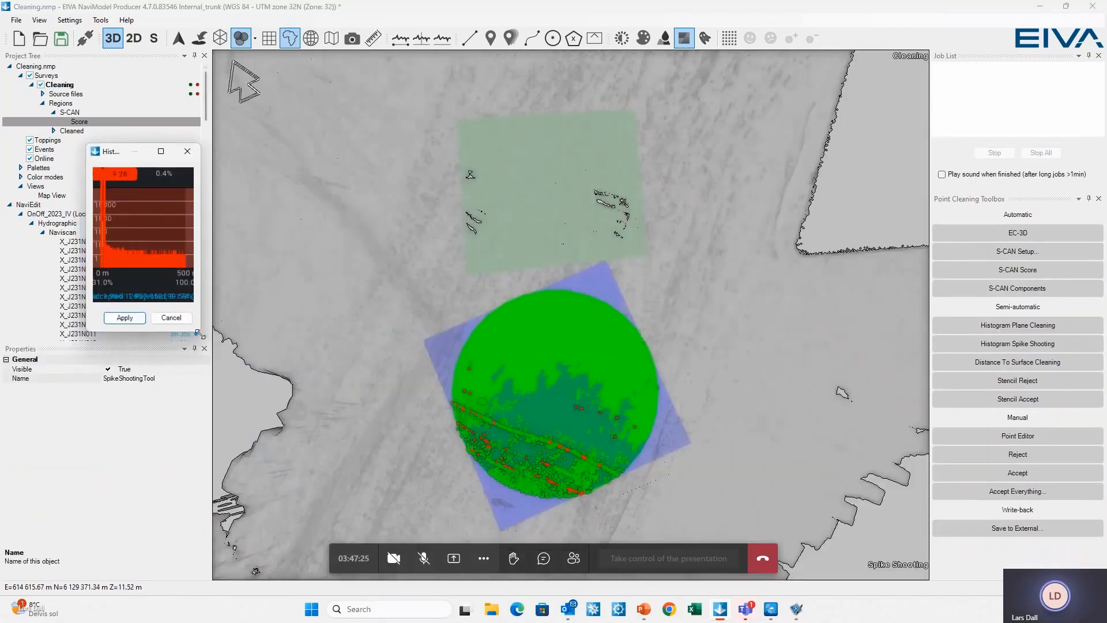
drag(201, 335, 423, 506)
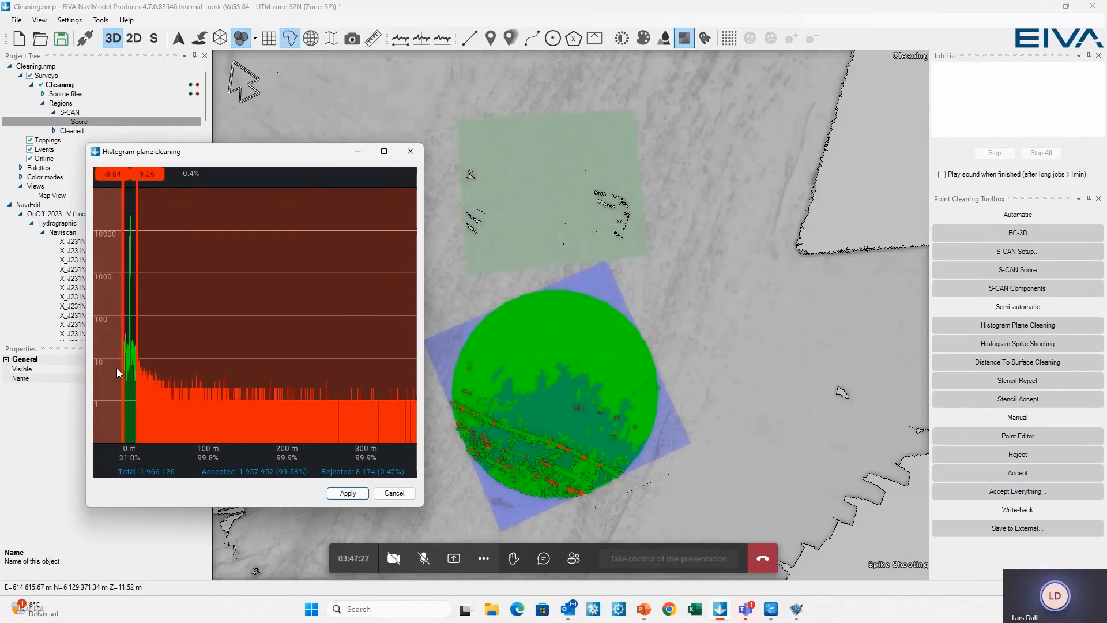
scroll(117, 368, up, 10)
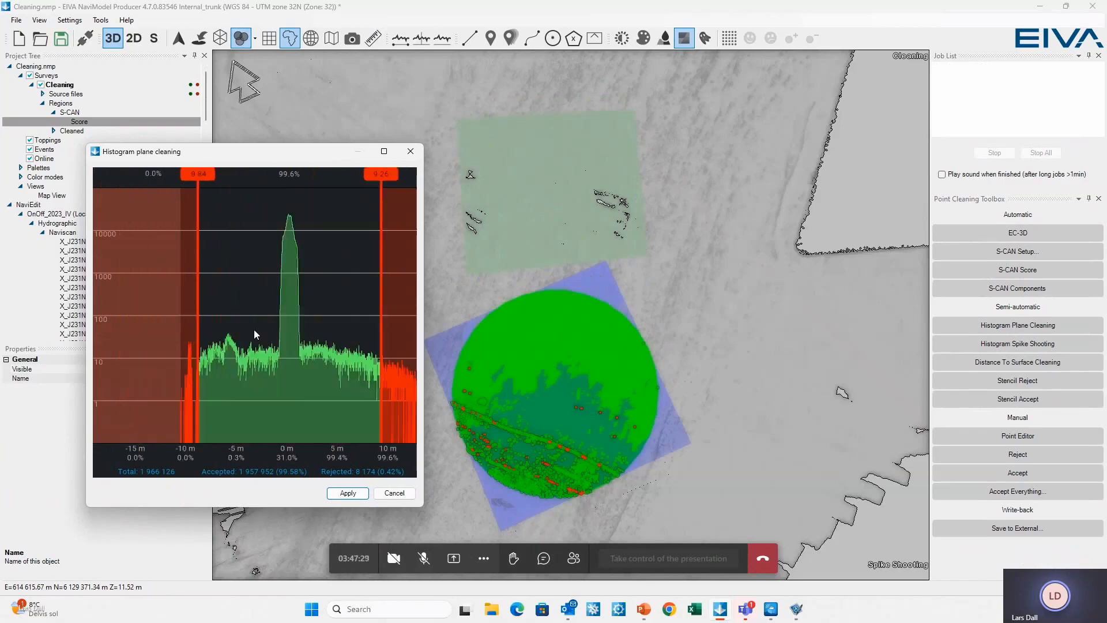
drag(214, 151, 162, 150)
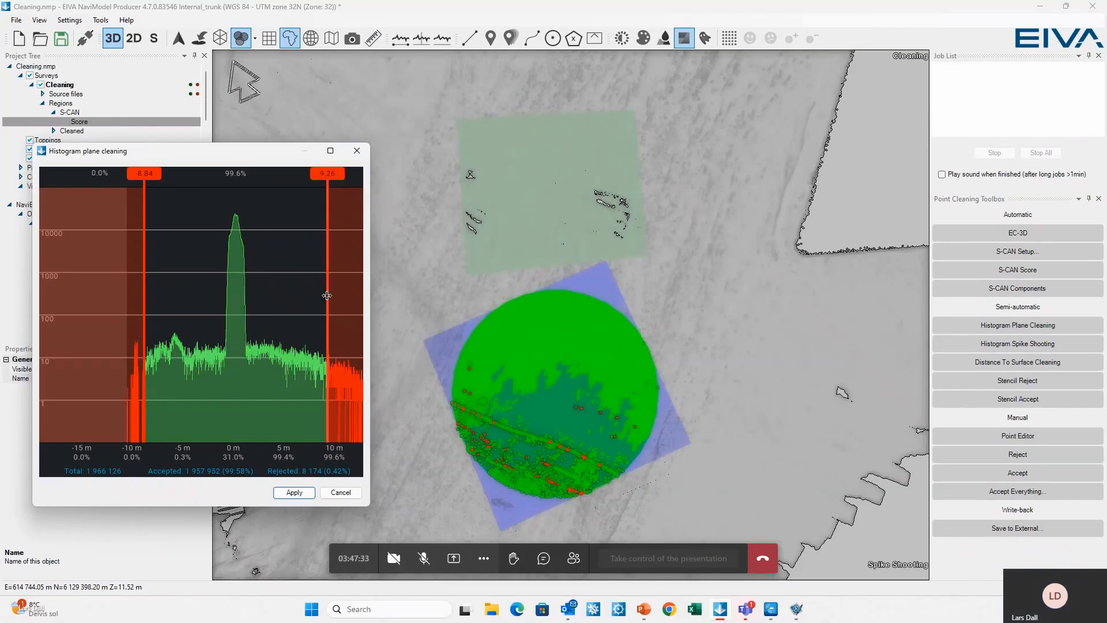
Step: Narrow the accepted histogram range to between -5.71 and 1.29, then apply the cleaning to the circular area
drag(327, 296, 247, 292)
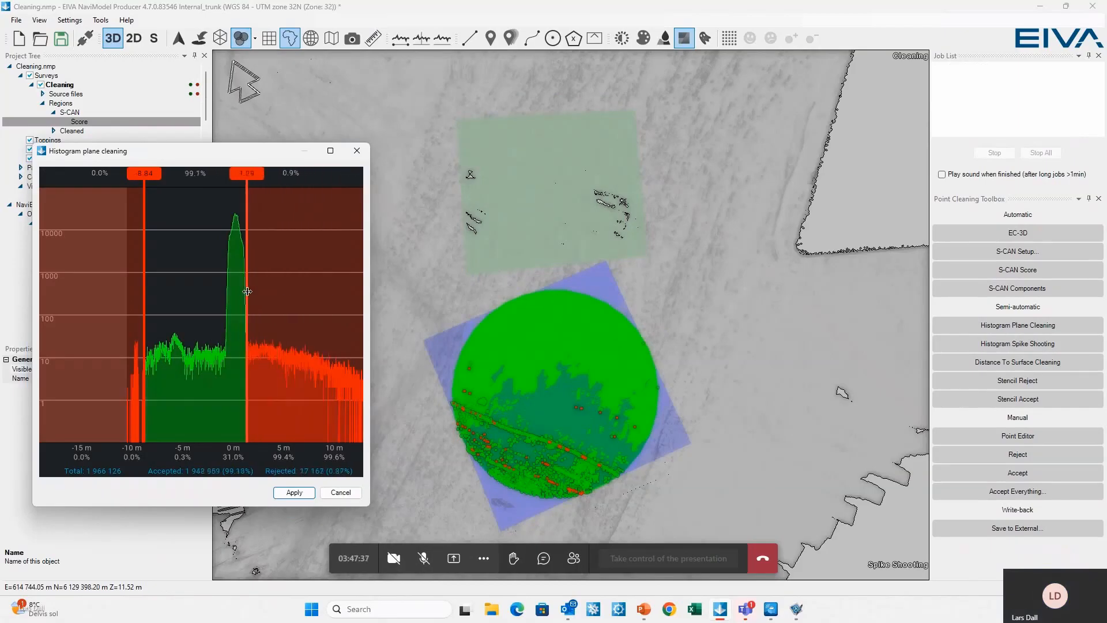
mouse_move(144, 297)
mouse_down()
mouse_move(215, 298)
mouse_move(145, 297)
mouse_up()
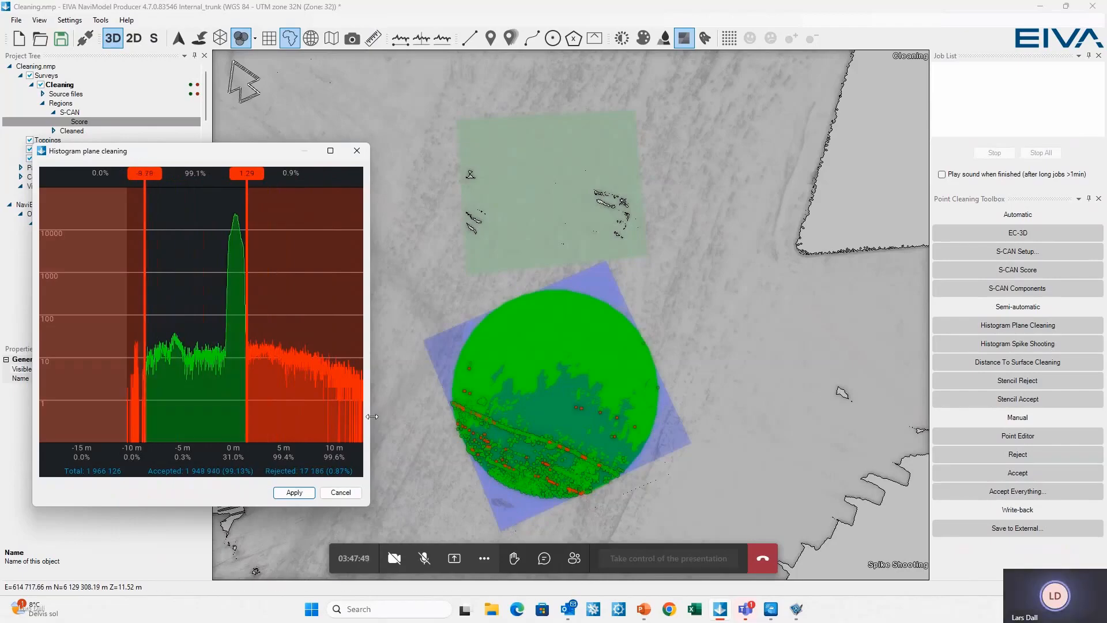
middle_drag(498, 457, 462, 411)
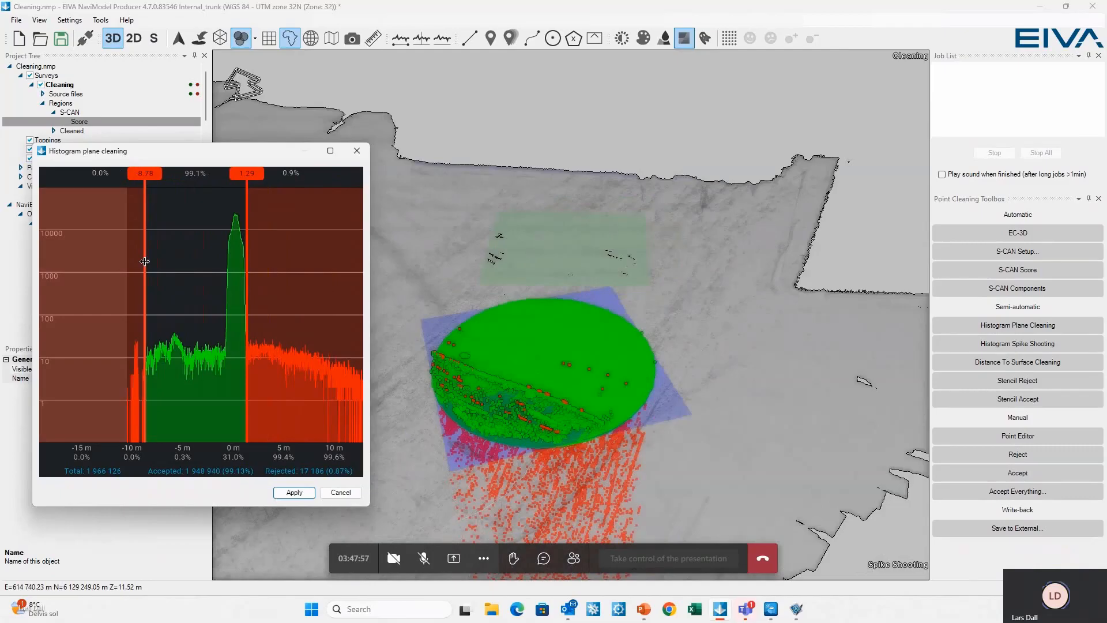
drag(145, 262, 177, 260)
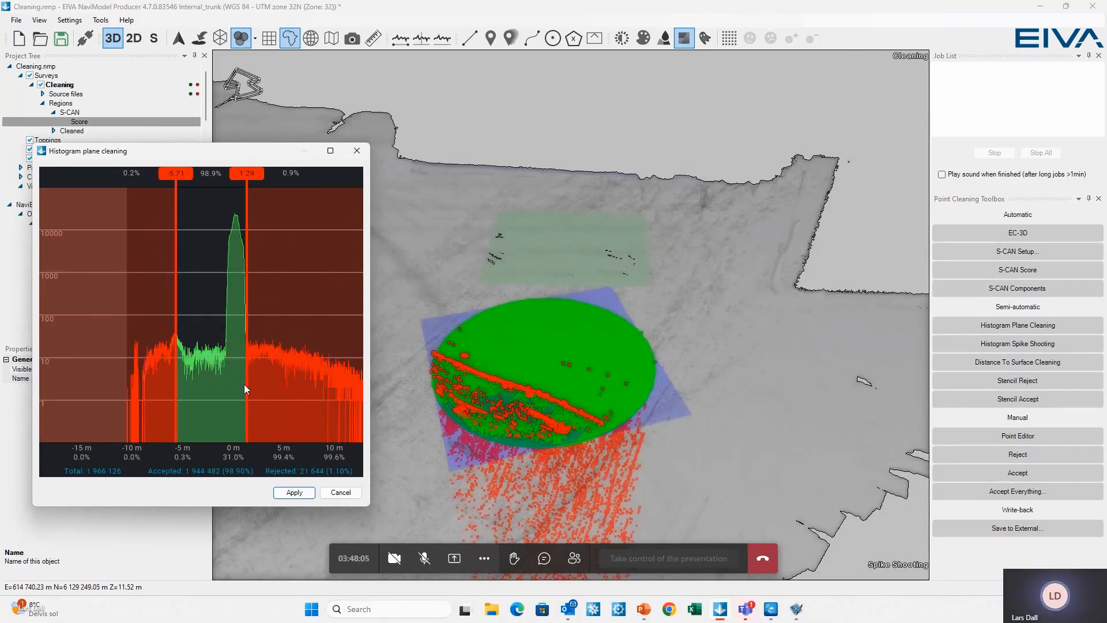
click(299, 496)
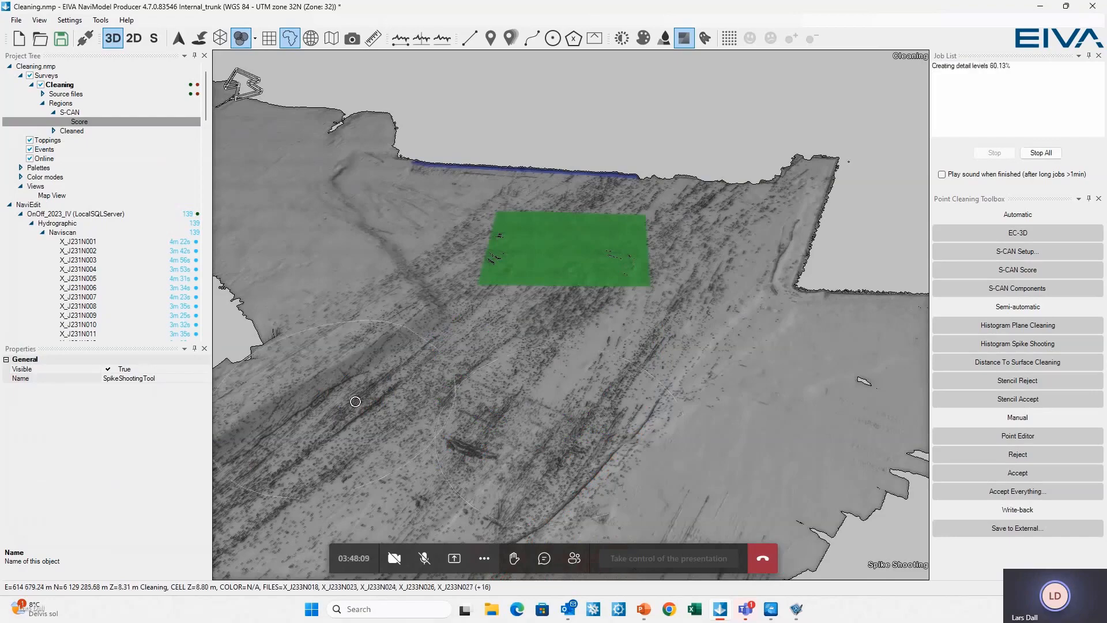
Step: Start an S-CAN Score polygon at the tip of the side arm and trace it around the narrow spur and along the blue wall strip
click(632, 386)
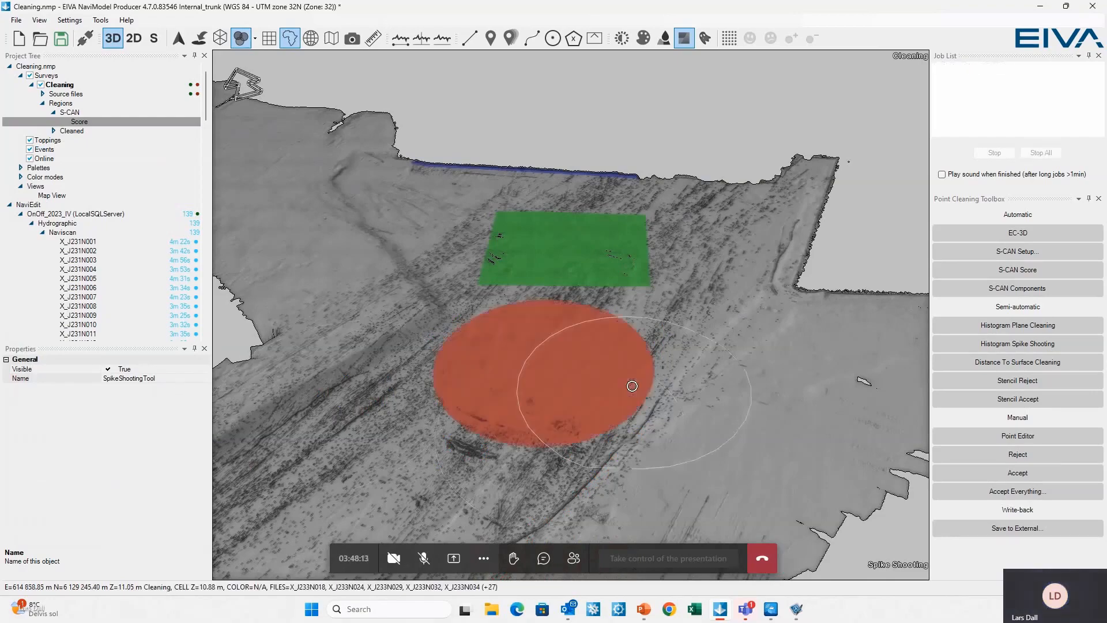
scroll(636, 386, down, 5)
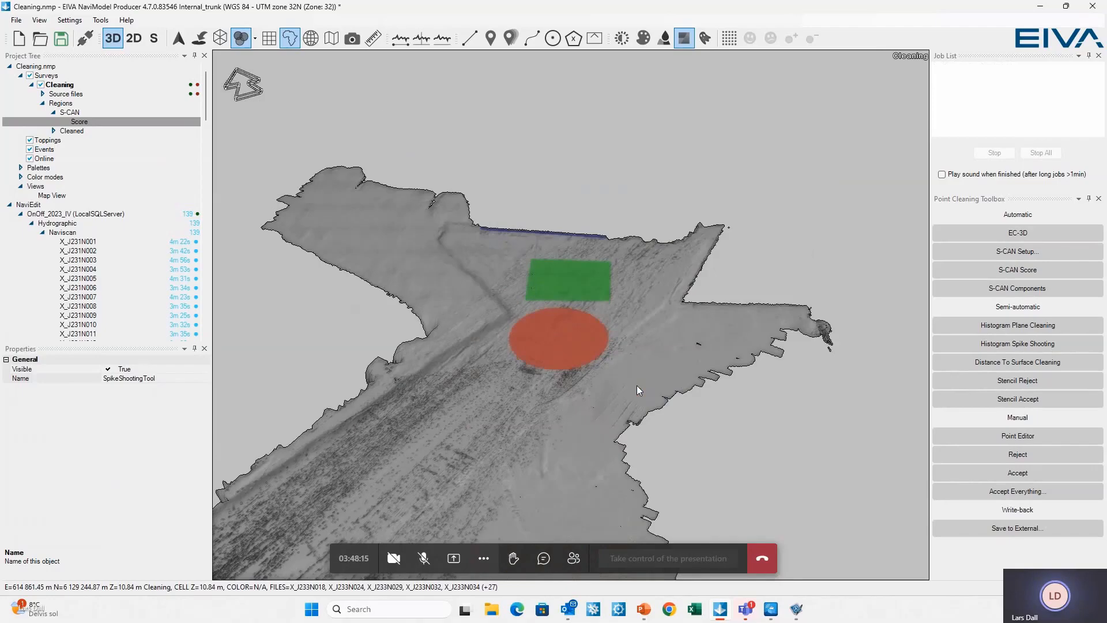
middle_drag(637, 385, 682, 528)
middle_drag(619, 441, 590, 470)
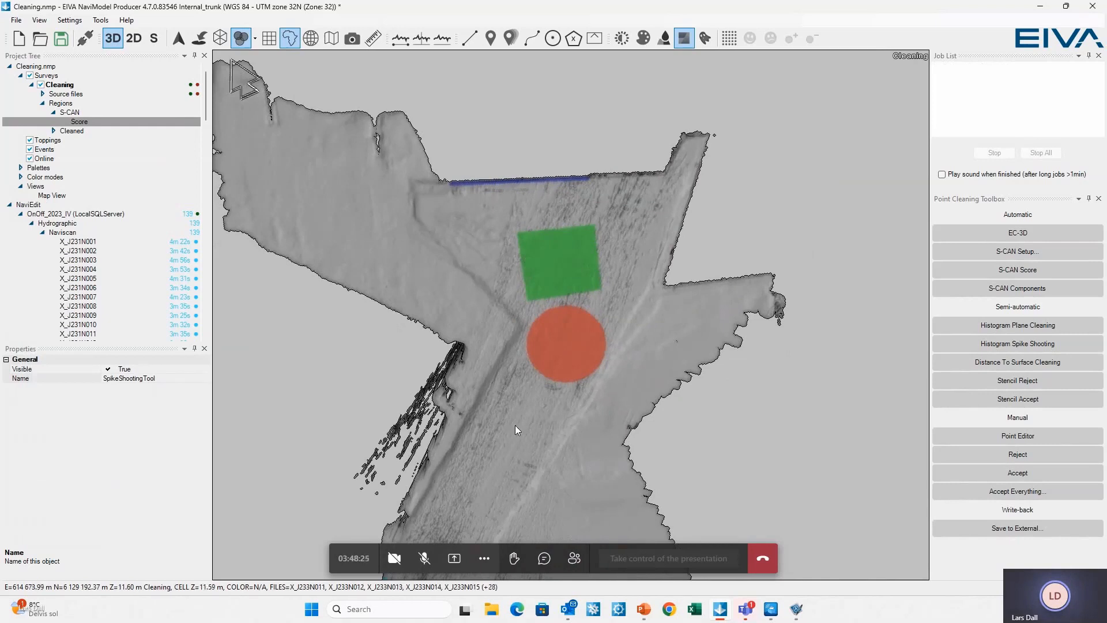
click(1026, 275)
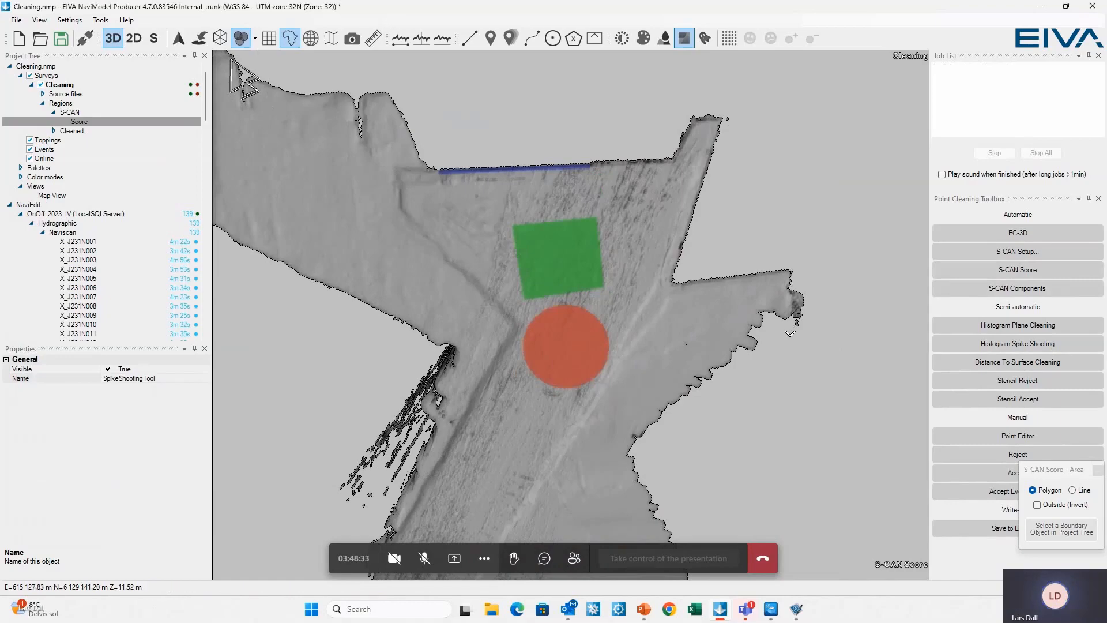
click(784, 295)
click(786, 274)
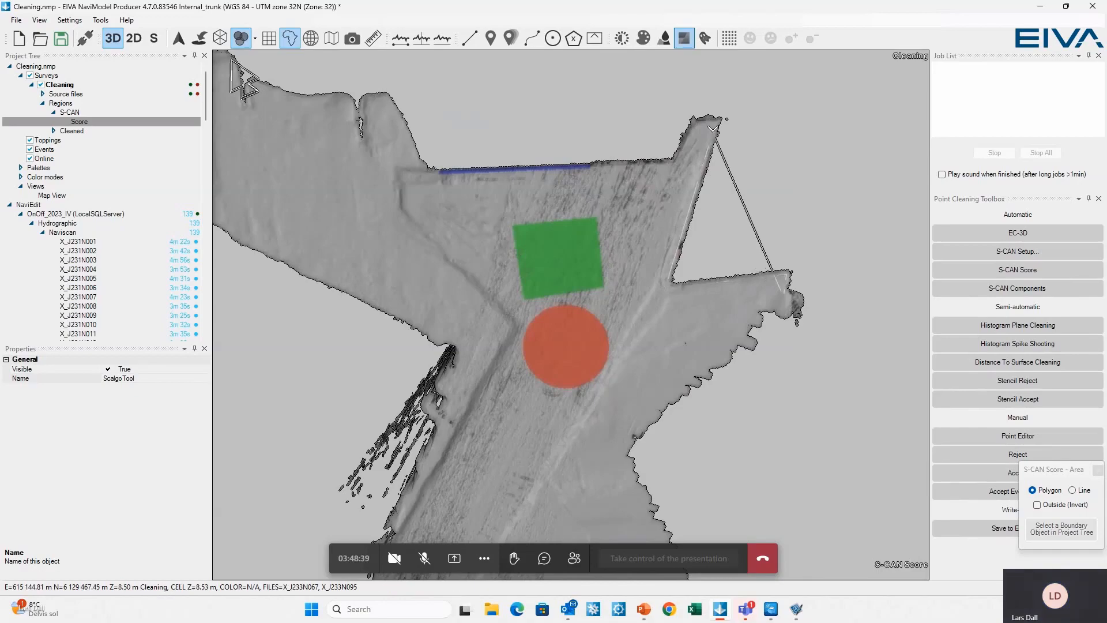
click(720, 122)
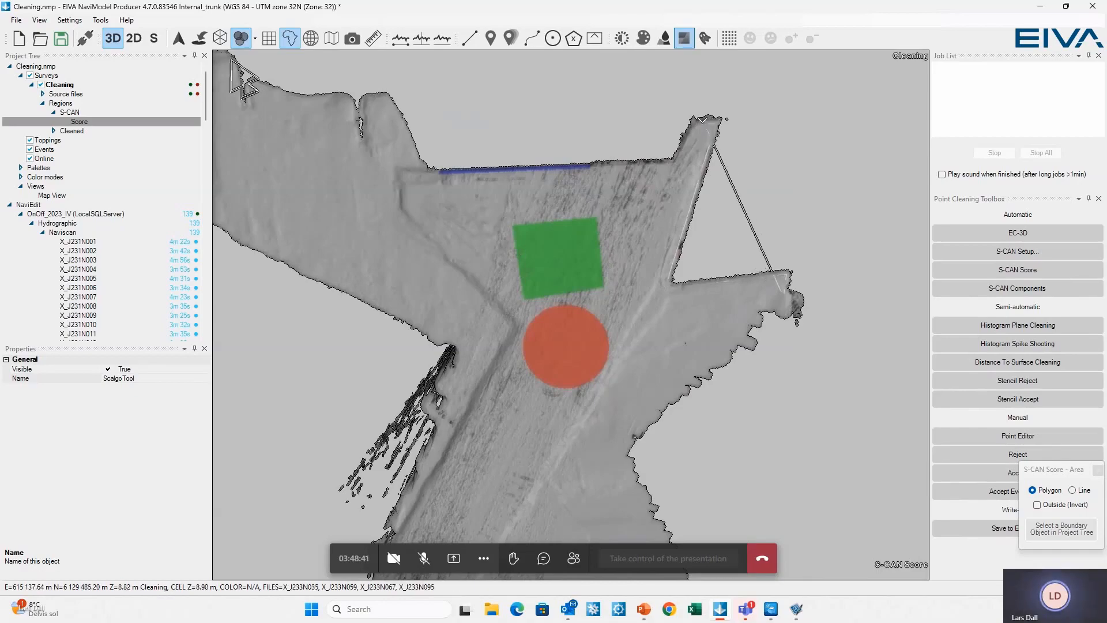
click(693, 121)
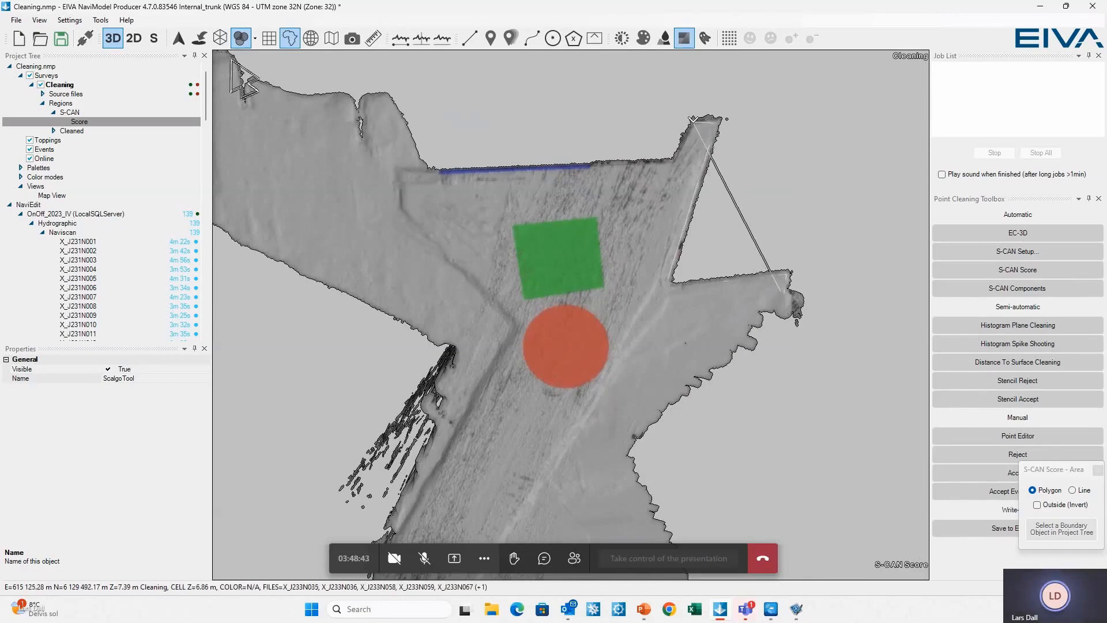
click(676, 163)
click(530, 169)
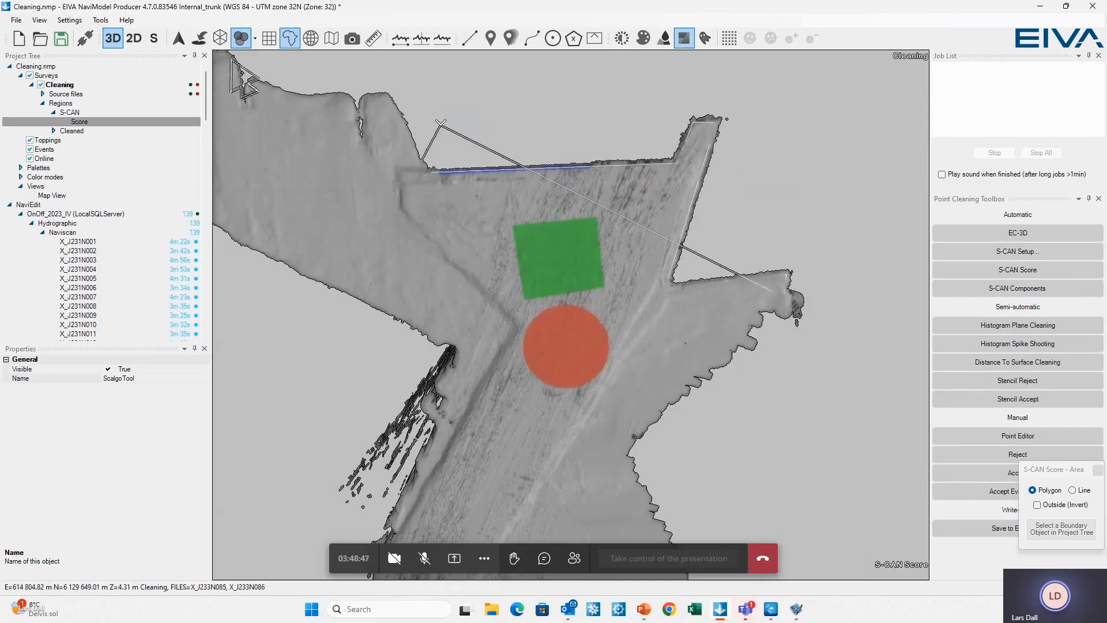
Step: Extend the S-CAN Score polygon around the outside of the large upper arm and past the scattered points toward the teal region
click(428, 165)
click(446, 151)
click(411, 66)
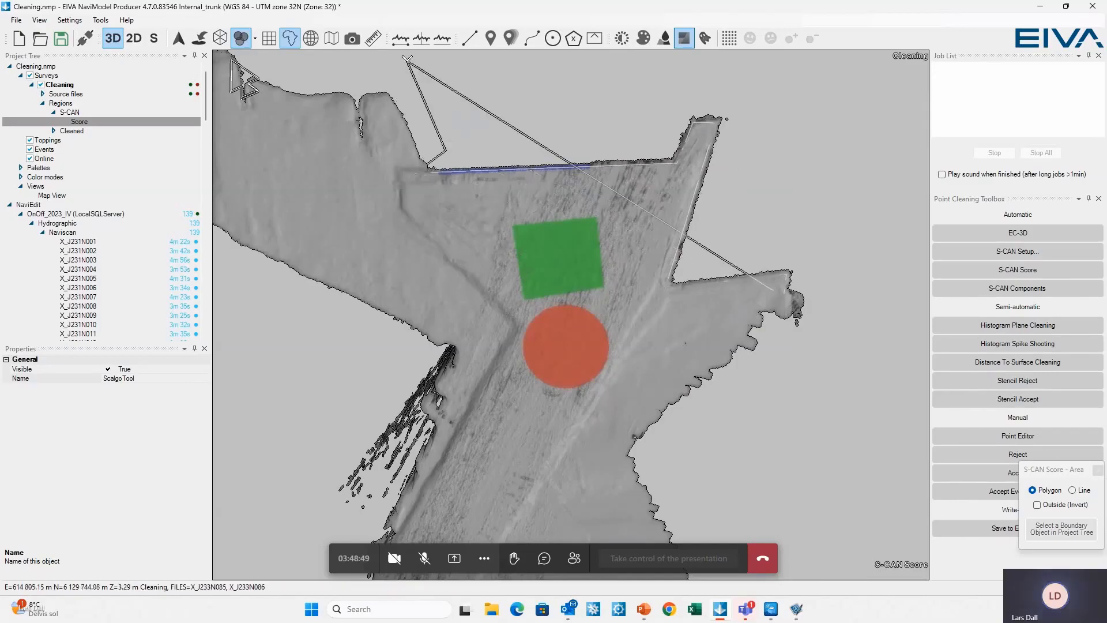
scroll(242, 81, down, 2)
scroll(273, 123, down, 2)
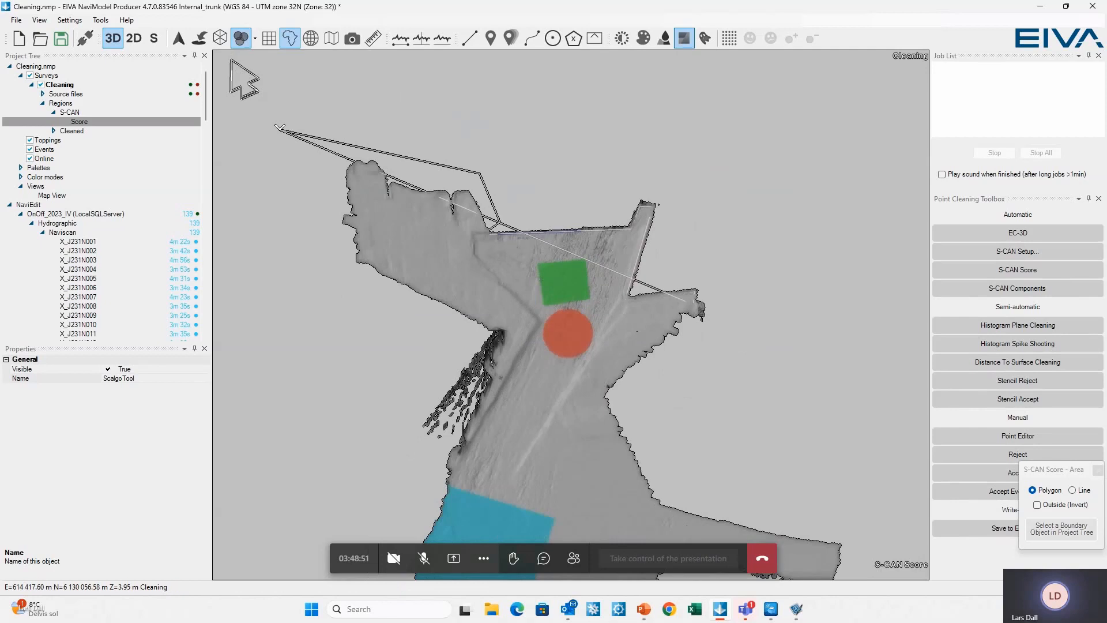
click(280, 130)
click(321, 307)
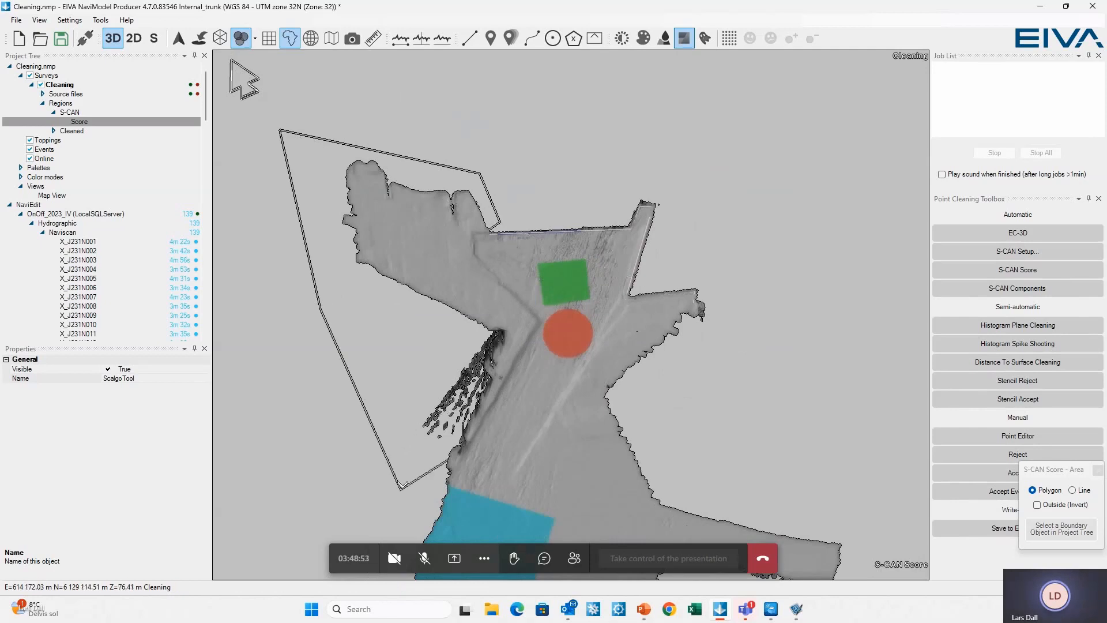
click(403, 484)
Step: Finish the S-CAN Score polygon around the surface's lower edge and the long lower arm, and start the scoring
middle_drag(580, 526, 557, 354)
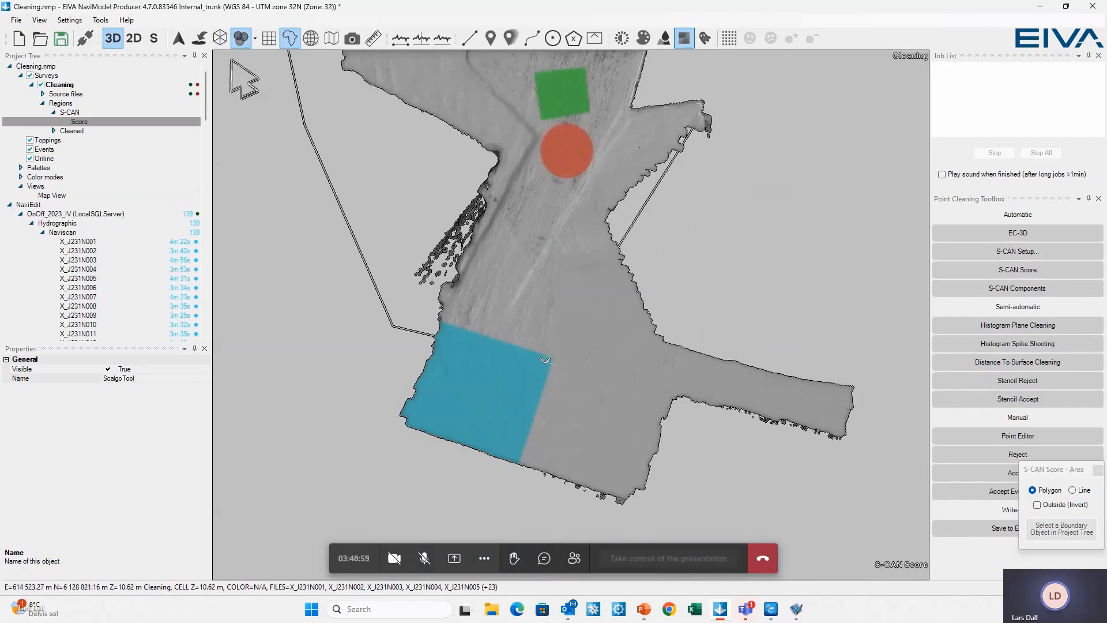
click(502, 483)
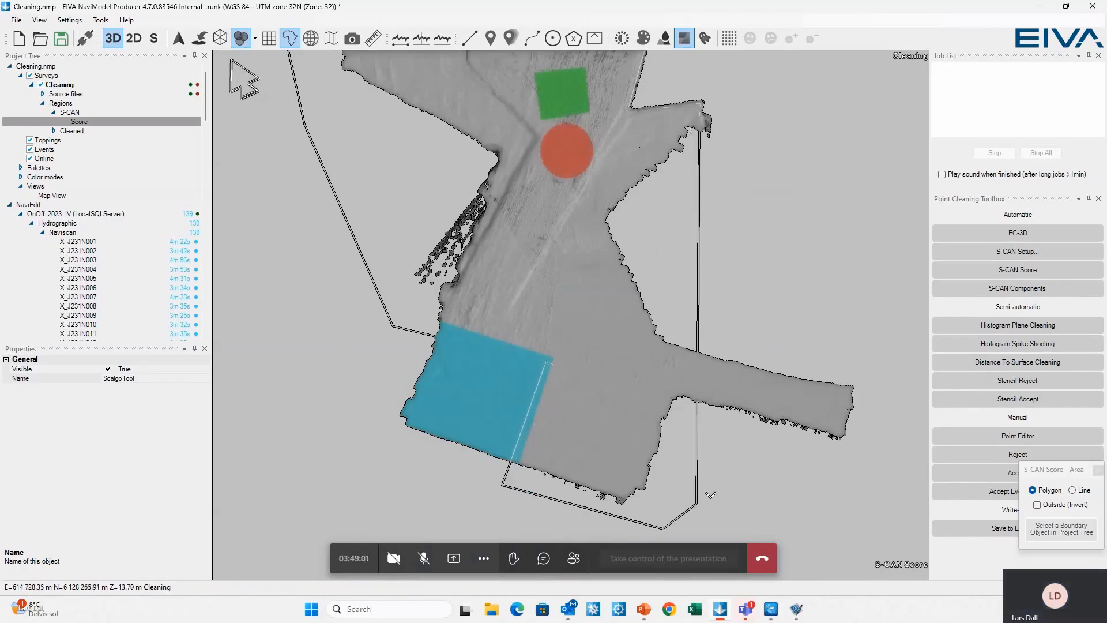
click(663, 527)
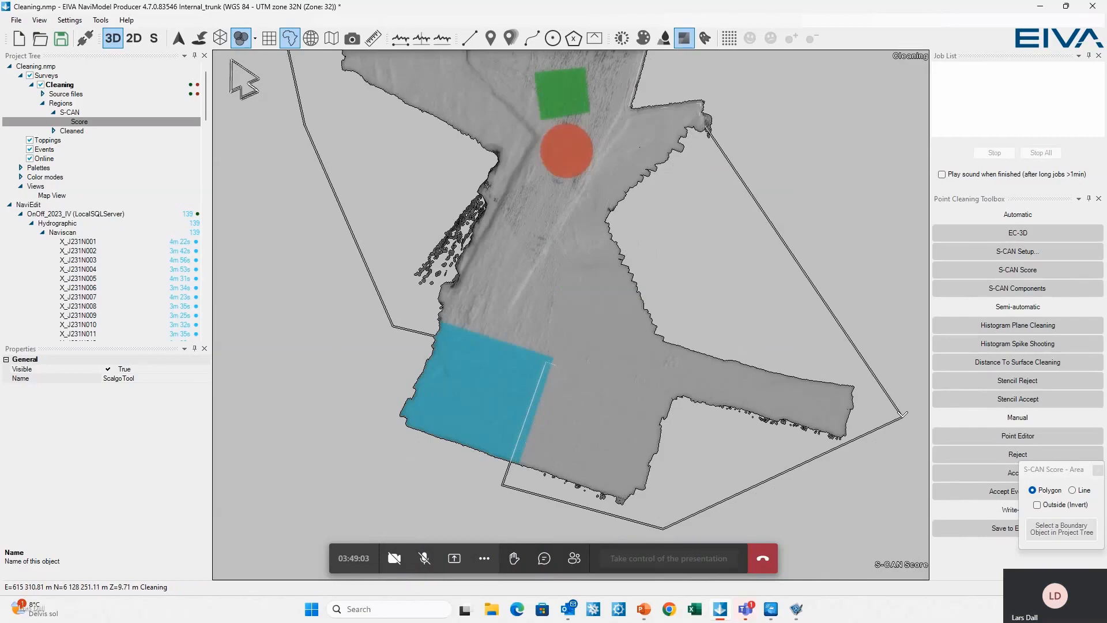
double_click(903, 415)
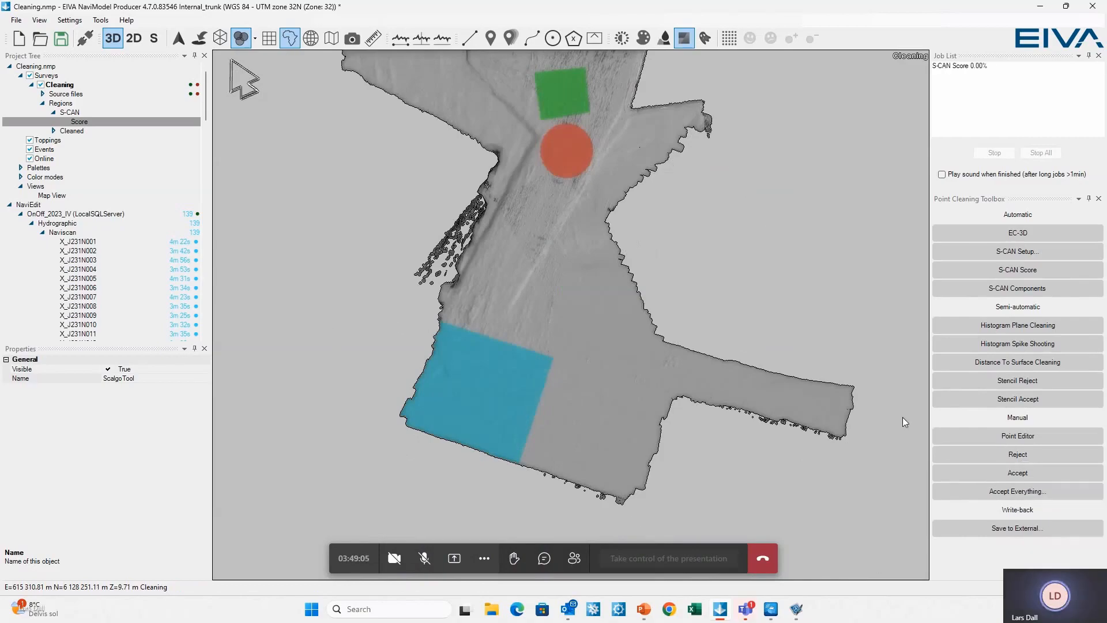
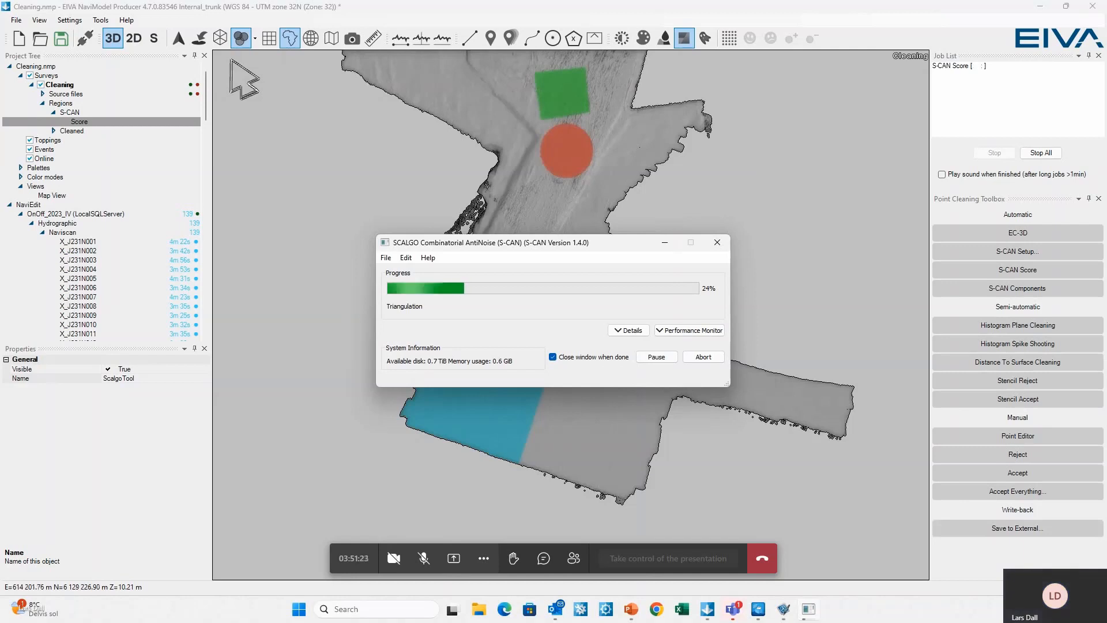
Step: Open the Cleaning.nmp project's toppings folder and check the details of the Cleaning.db file
right_click(34, 66)
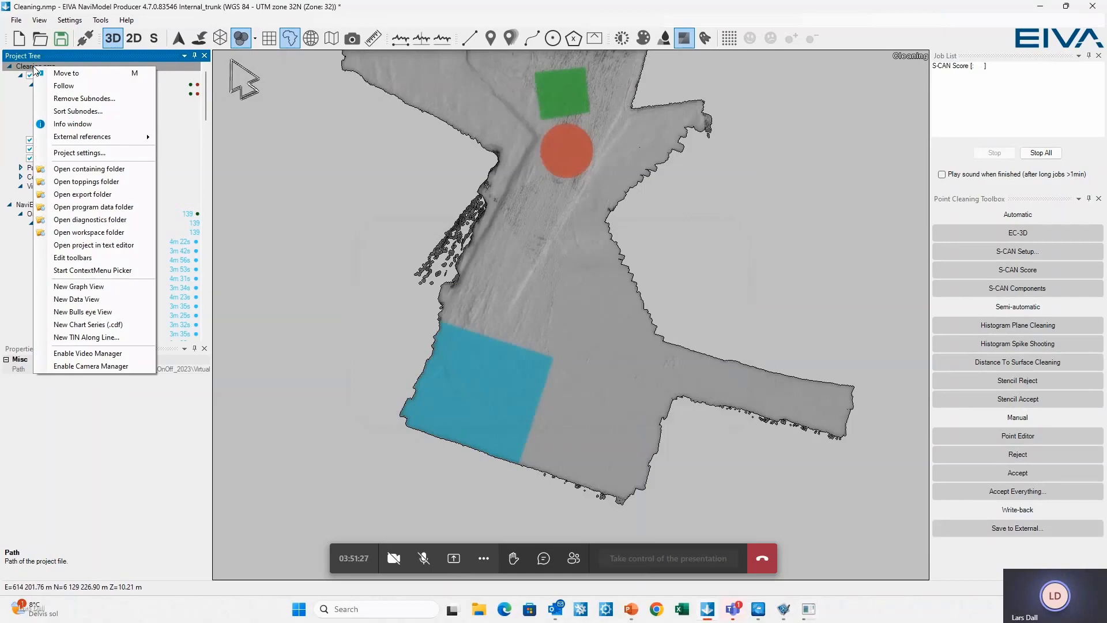
click(79, 182)
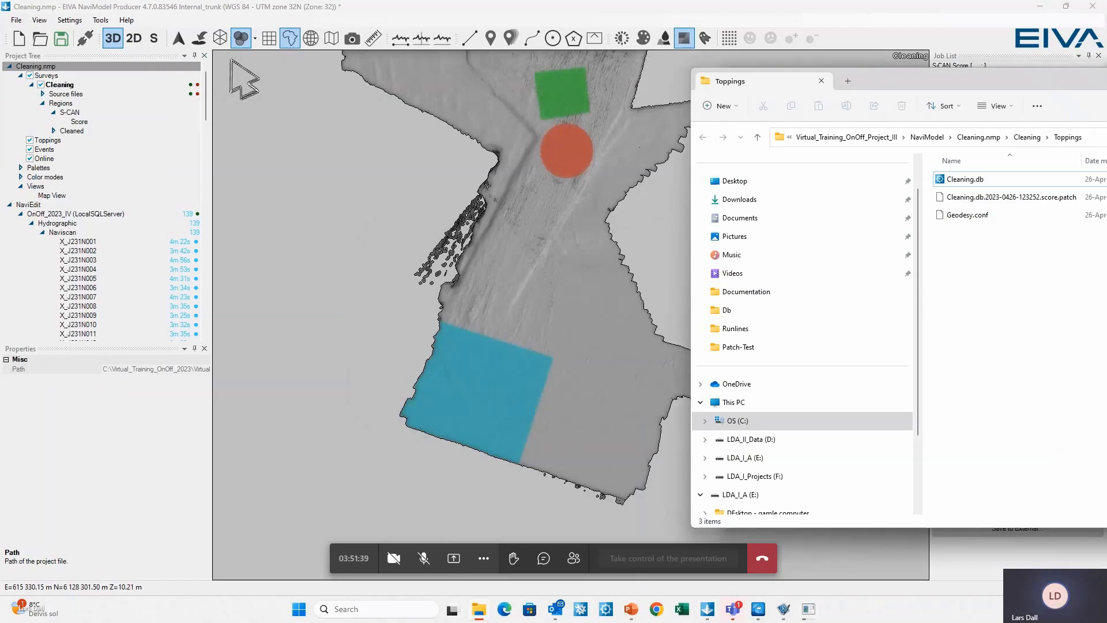
drag(1106, 78, 580, 88)
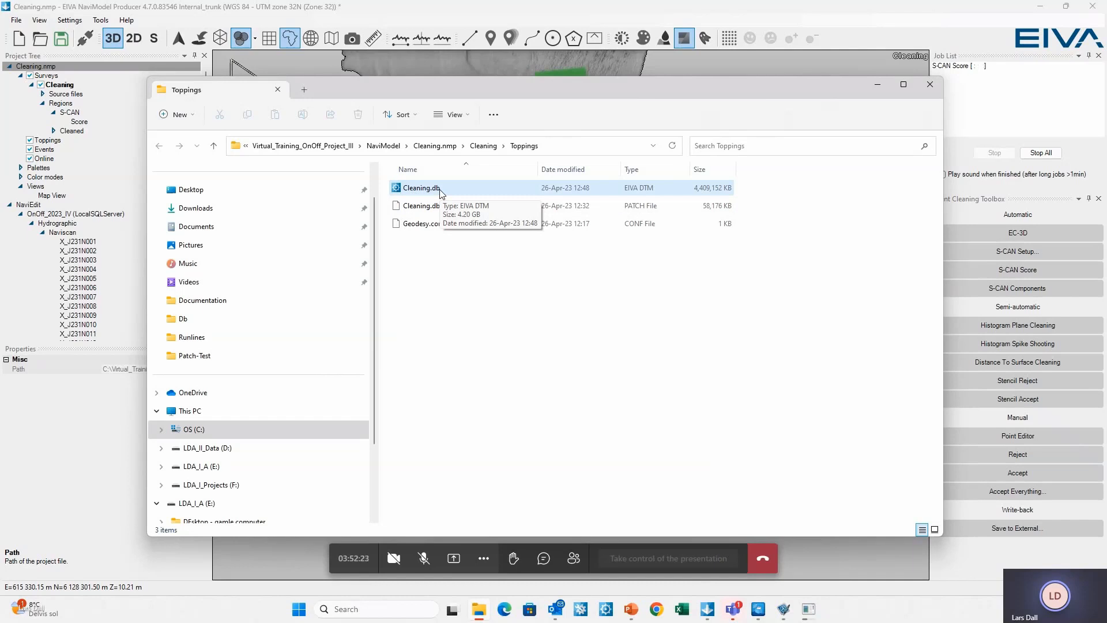
click(809, 610)
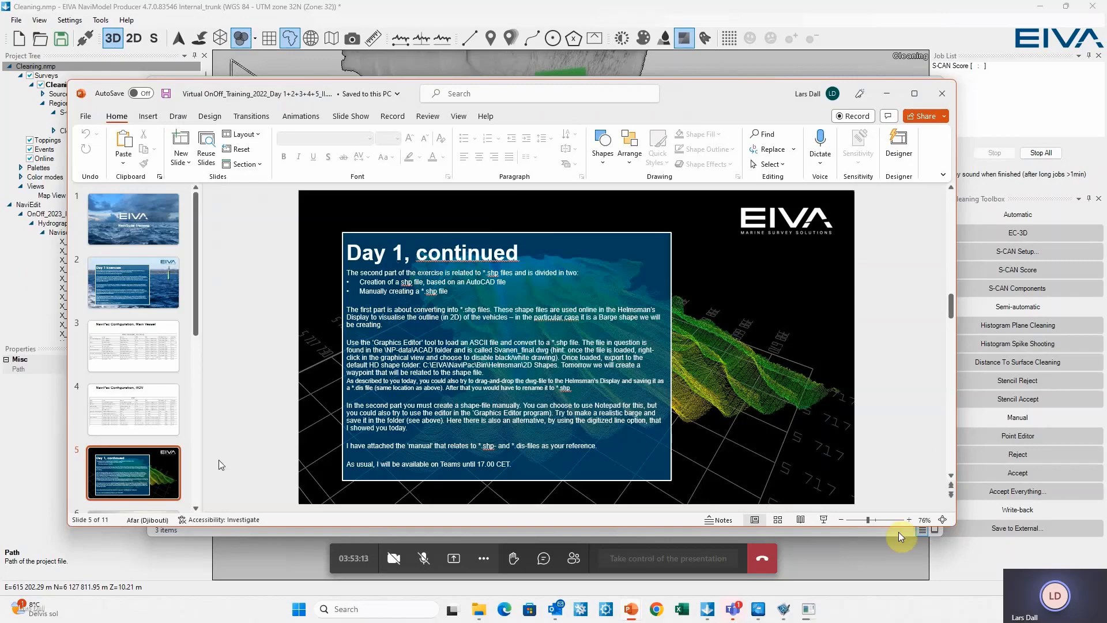
Step: Open the meeting chat and begin a message reading "sory, ple"
click(553, 570)
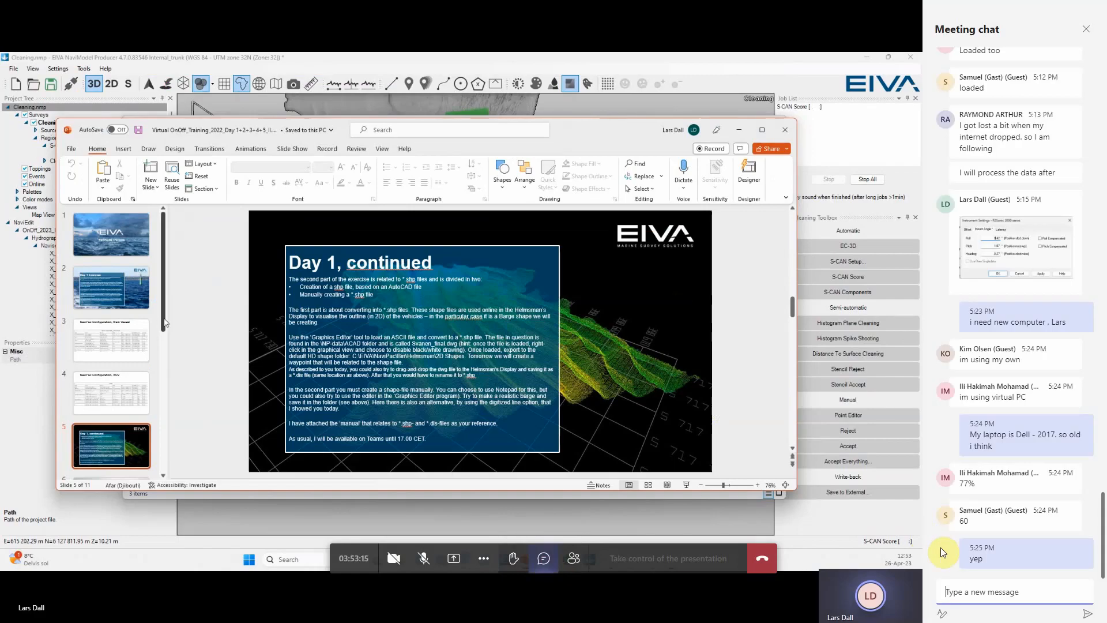
text(sory)
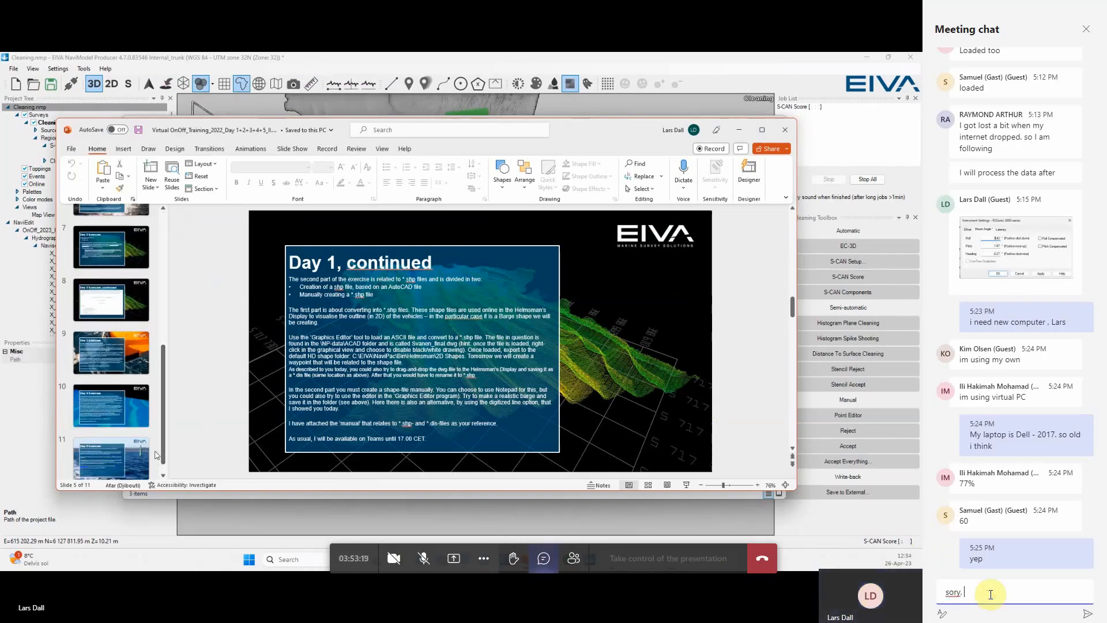
text(, just)
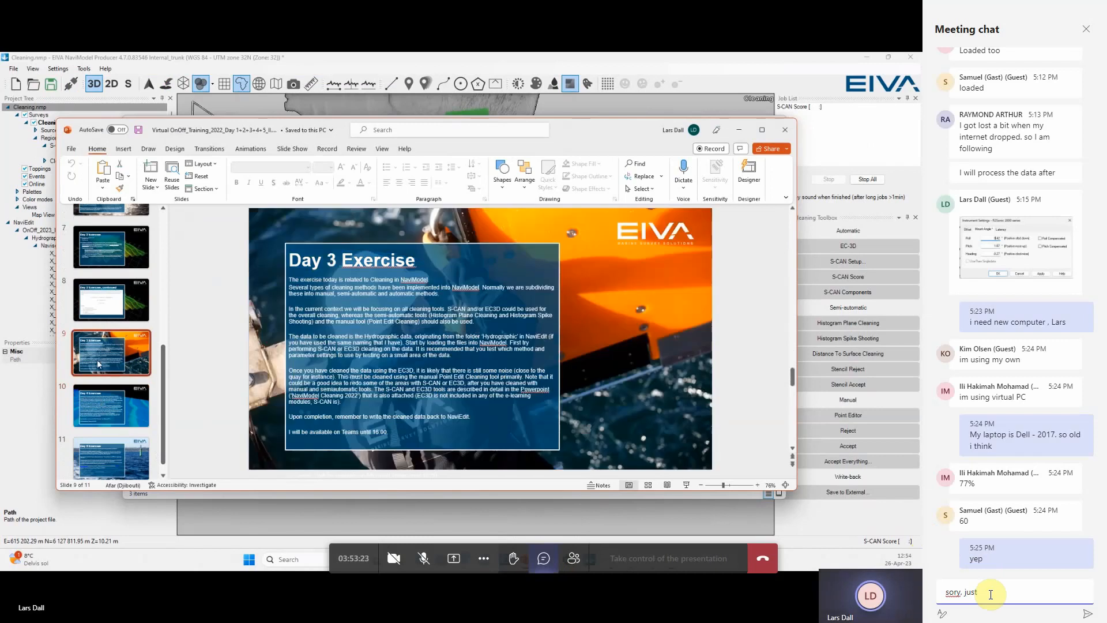
key(BackSpace)
key(BackSpace)
key(BackSpace)
key(BackSpace)
text(ple)
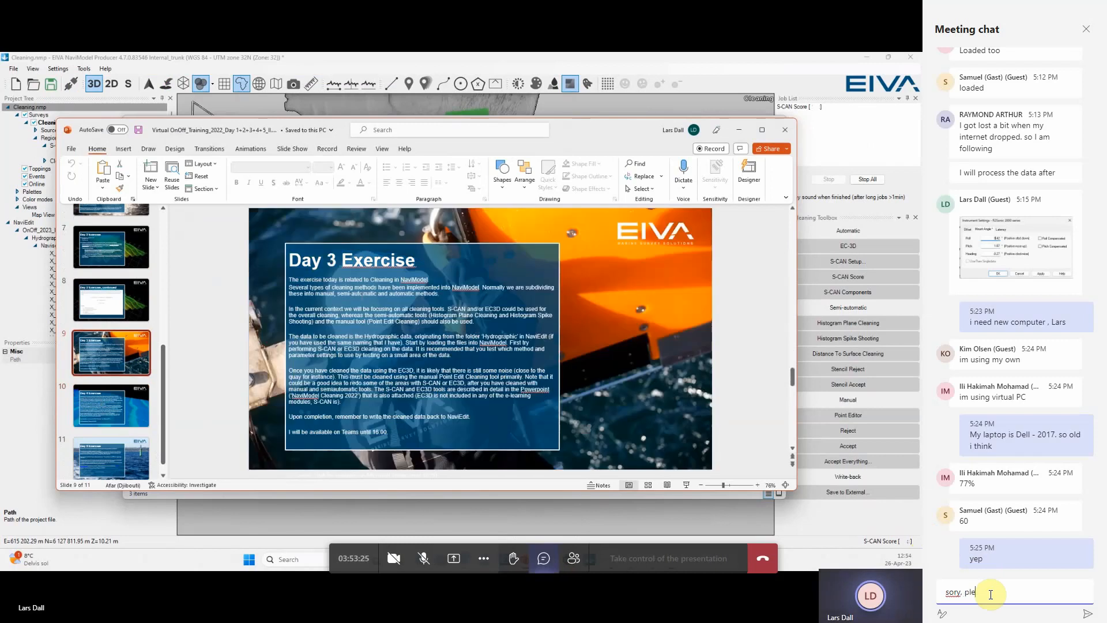
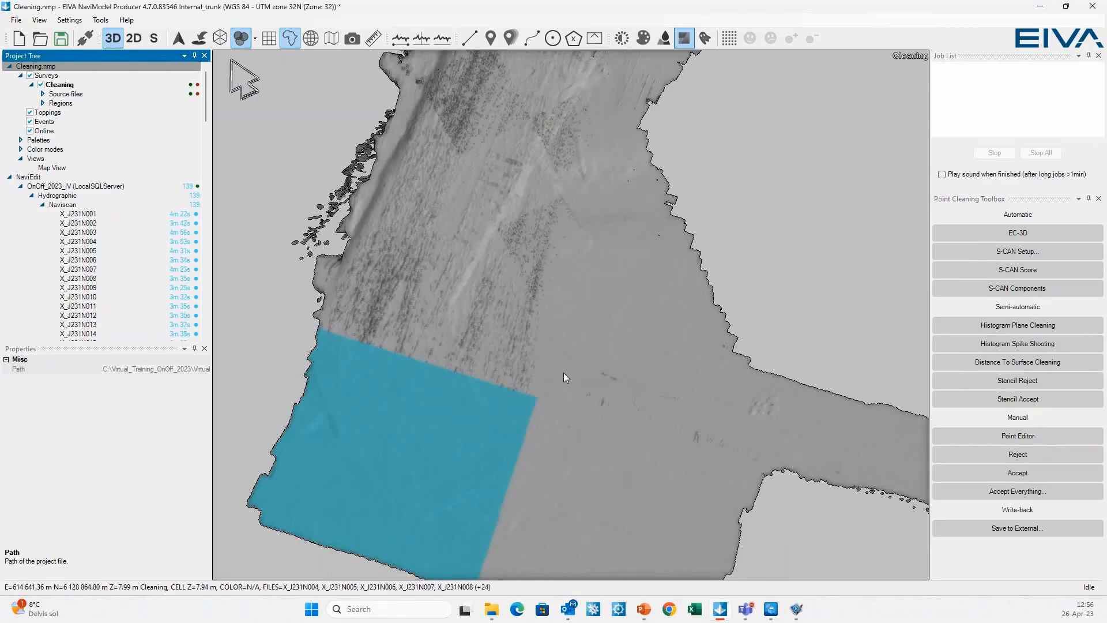
Step: Turn on the point display for the Cleaning surface and inspect accepted and rejected points in the area below the cleaned circle
scroll(563, 373, down, 5)
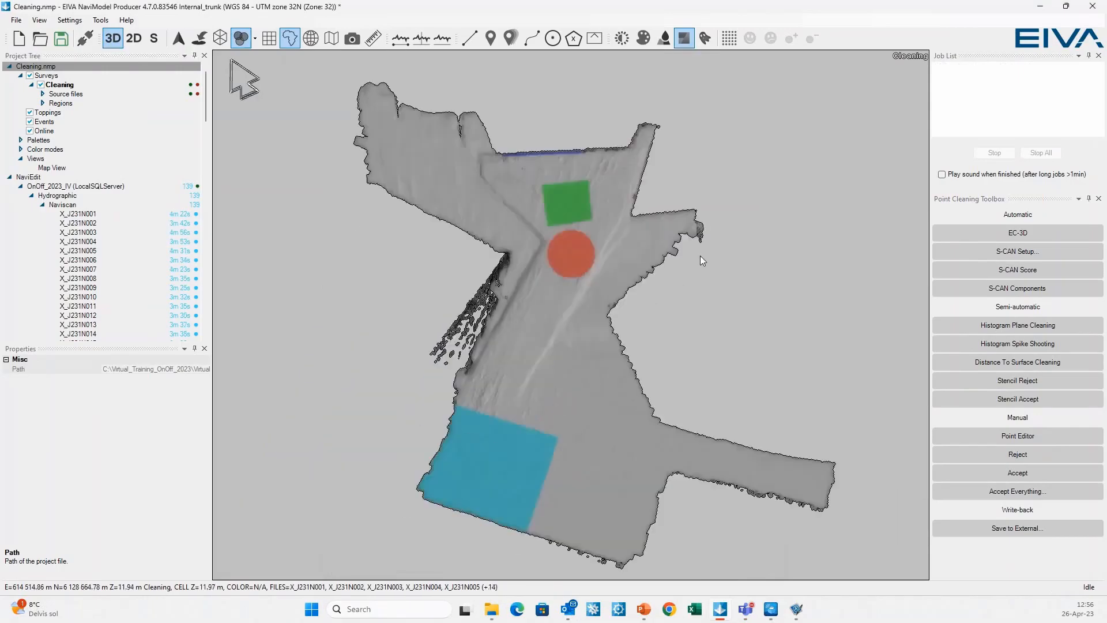
click(729, 38)
scroll(596, 396, up, 5)
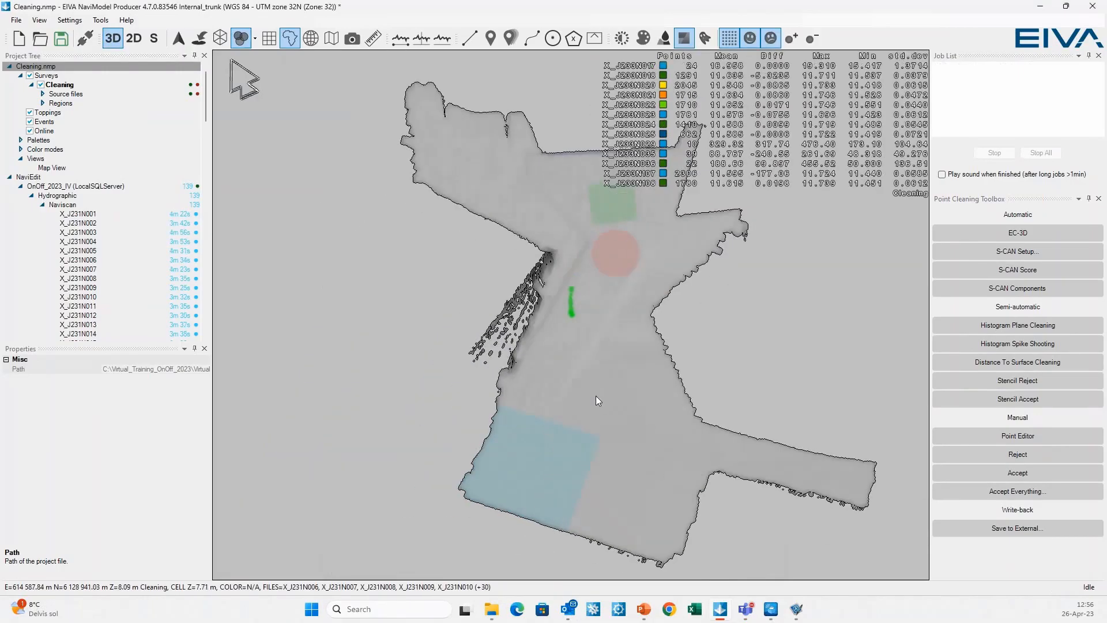
scroll(596, 396, up, 5)
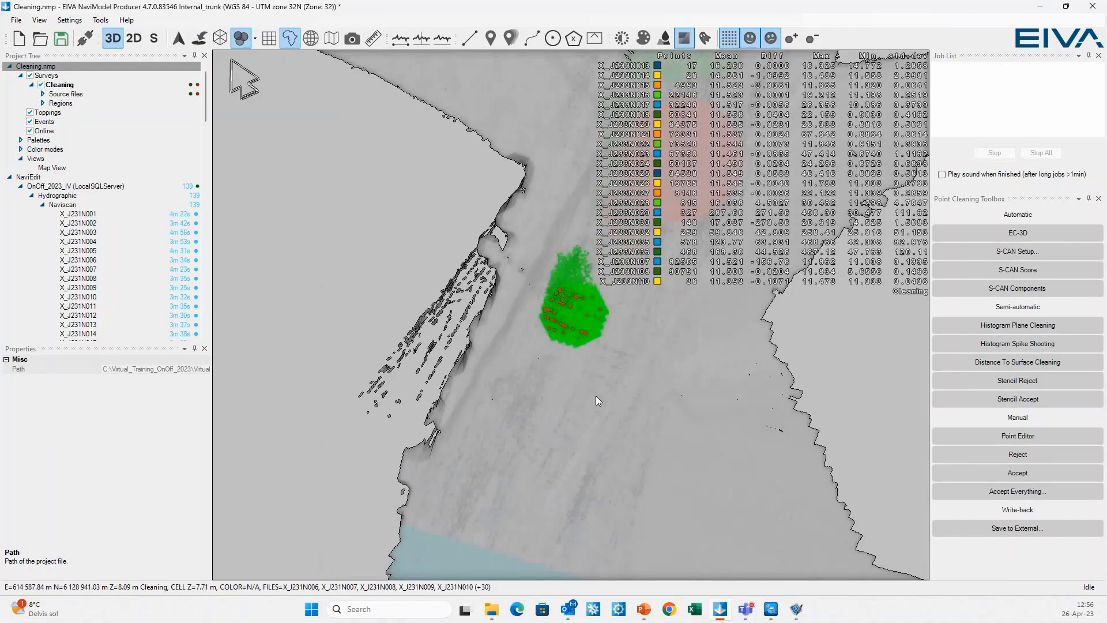
scroll(545, 414, up, 10)
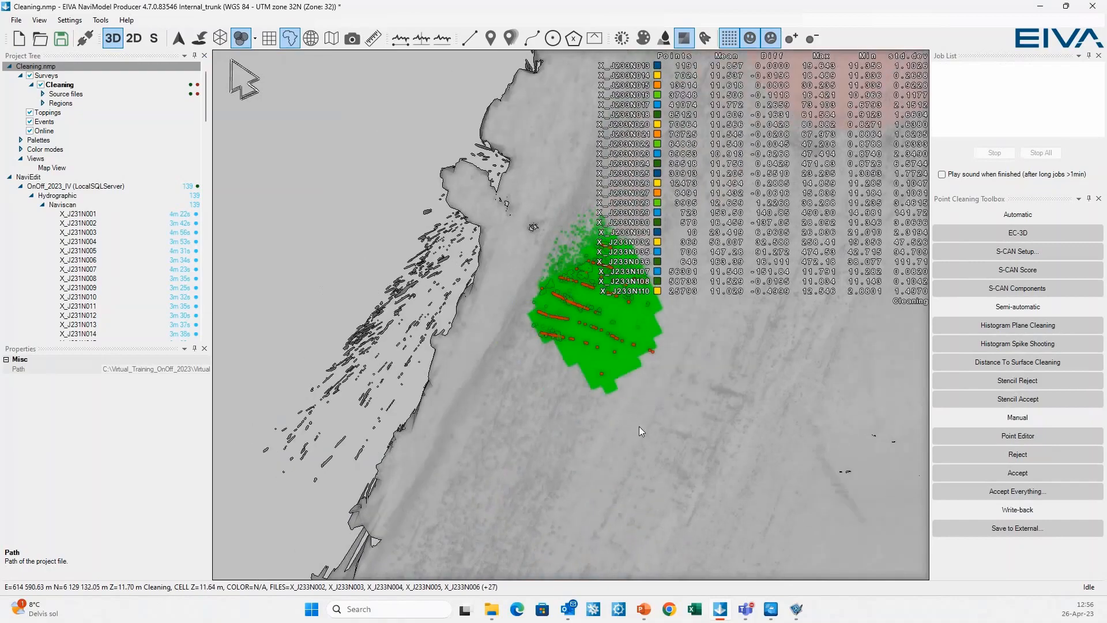
scroll(351, 340, down, 10)
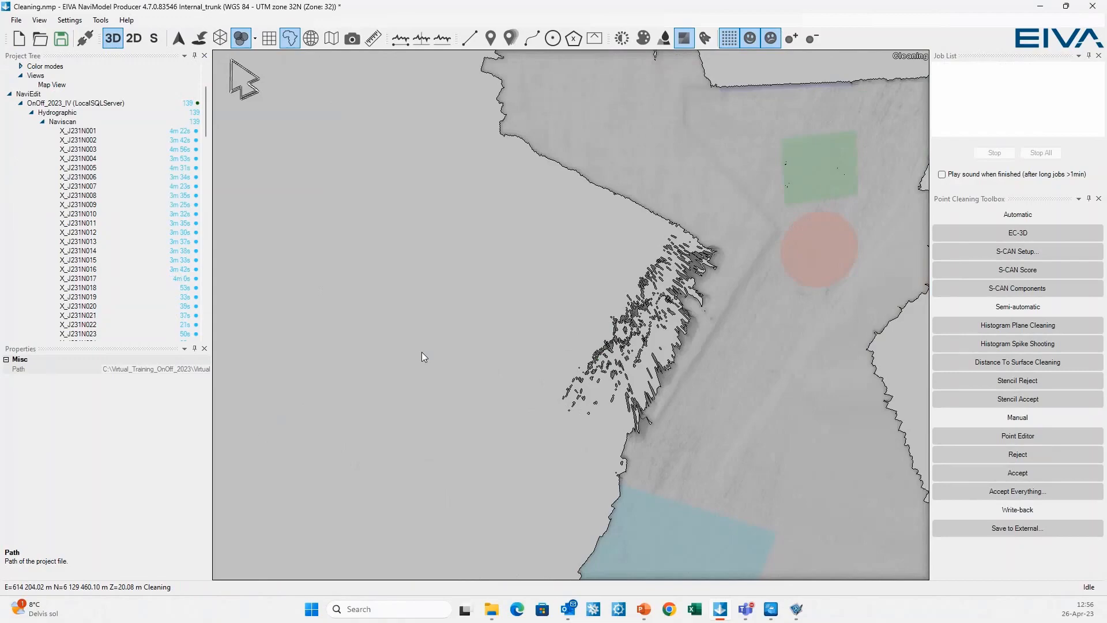
drag(783, 372, 547, 355)
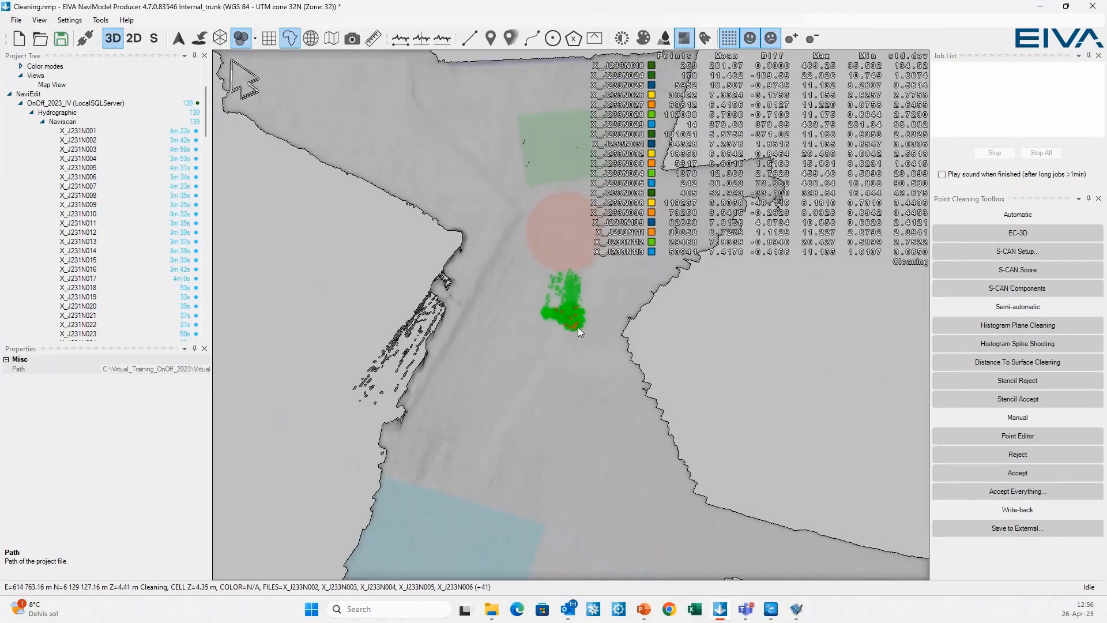
scroll(578, 328, up, 10)
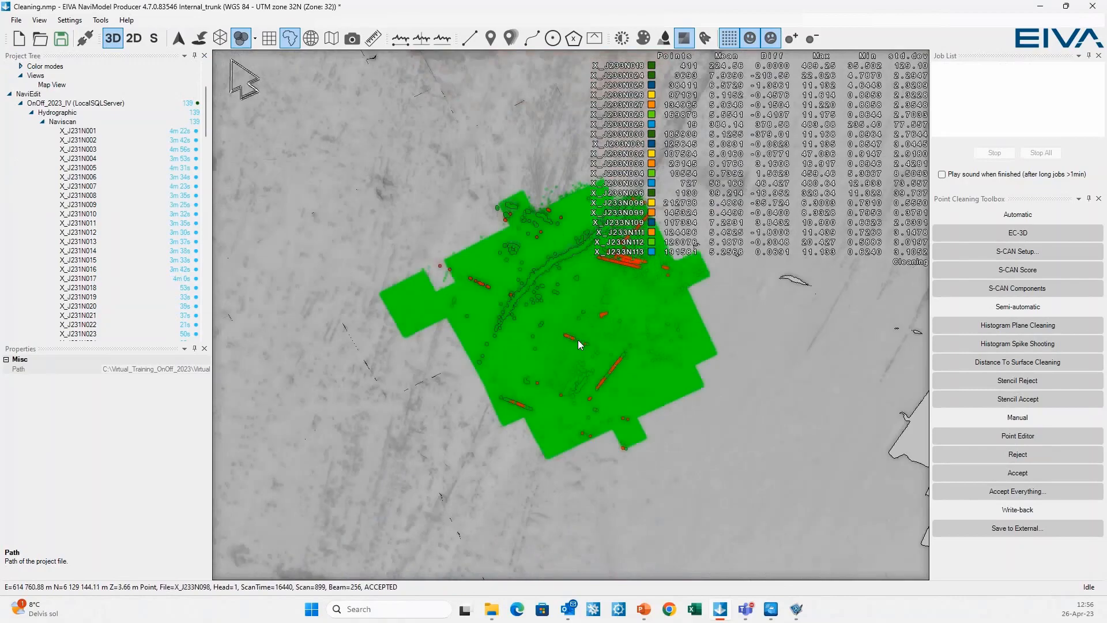
scroll(583, 349, down, 1)
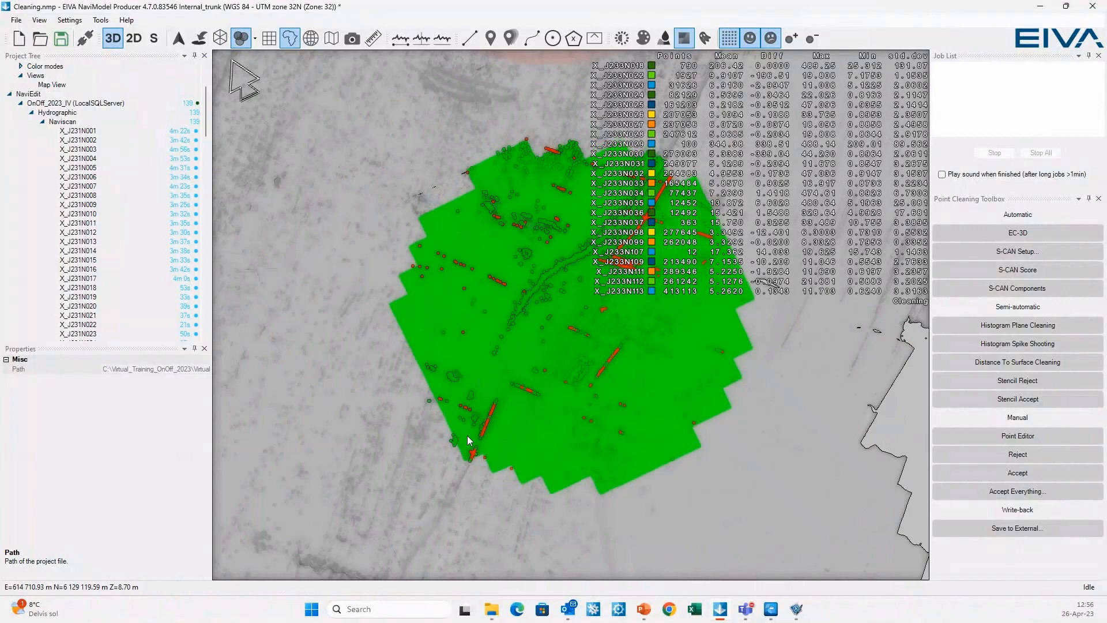
Step: Examine the accepted and rejected points from a tilted side view and from above along the upper arm's edge
drag(427, 396, 315, 286)
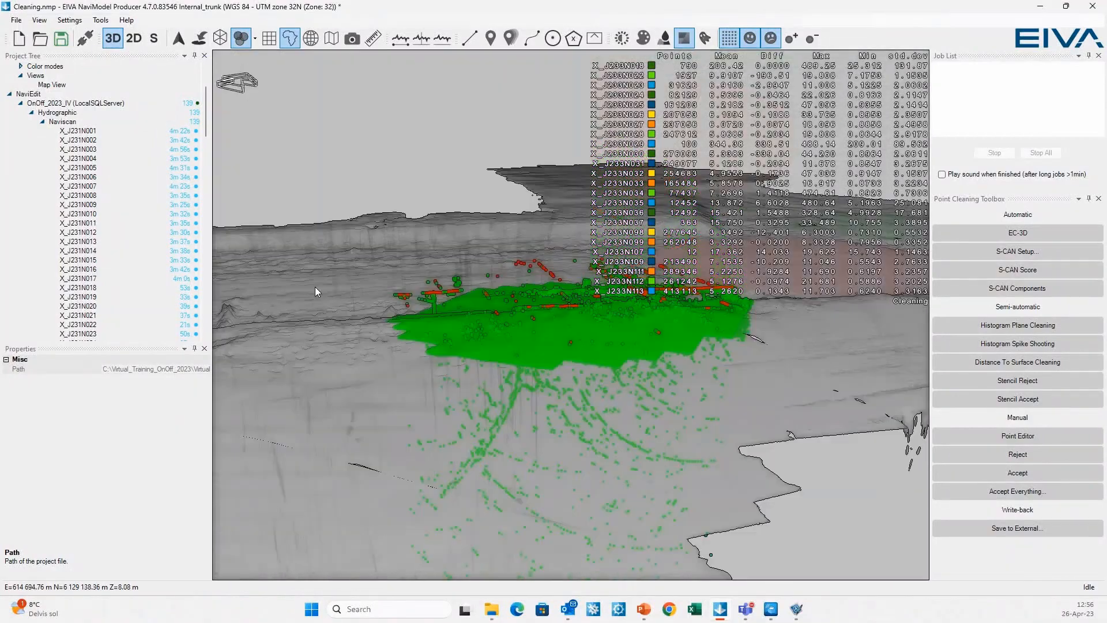
drag(511, 406, 350, 293)
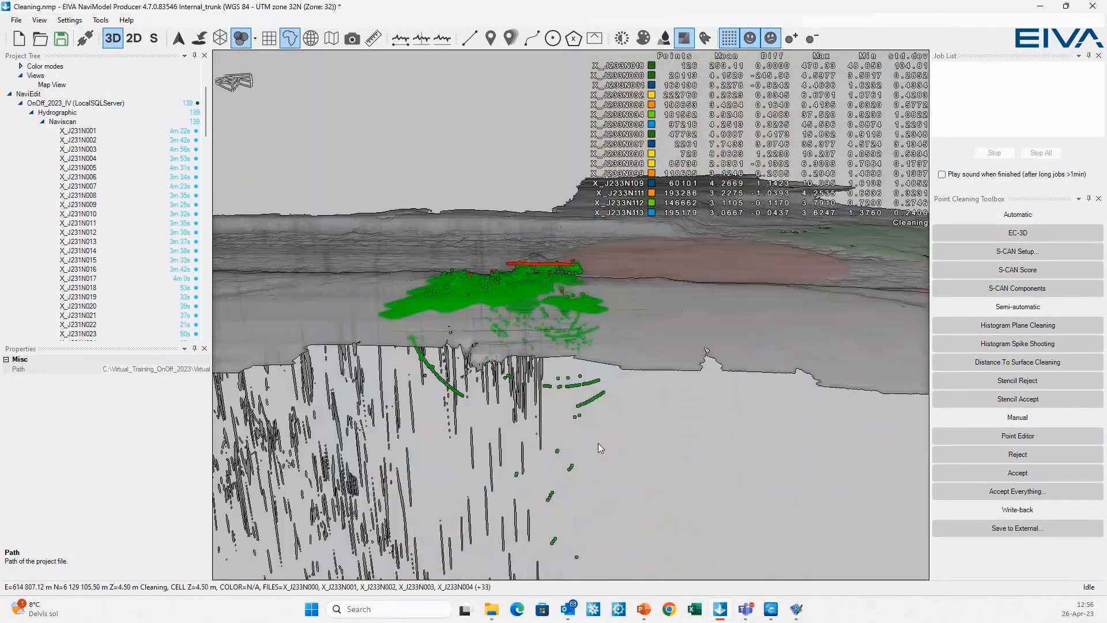
drag(611, 423, 518, 280)
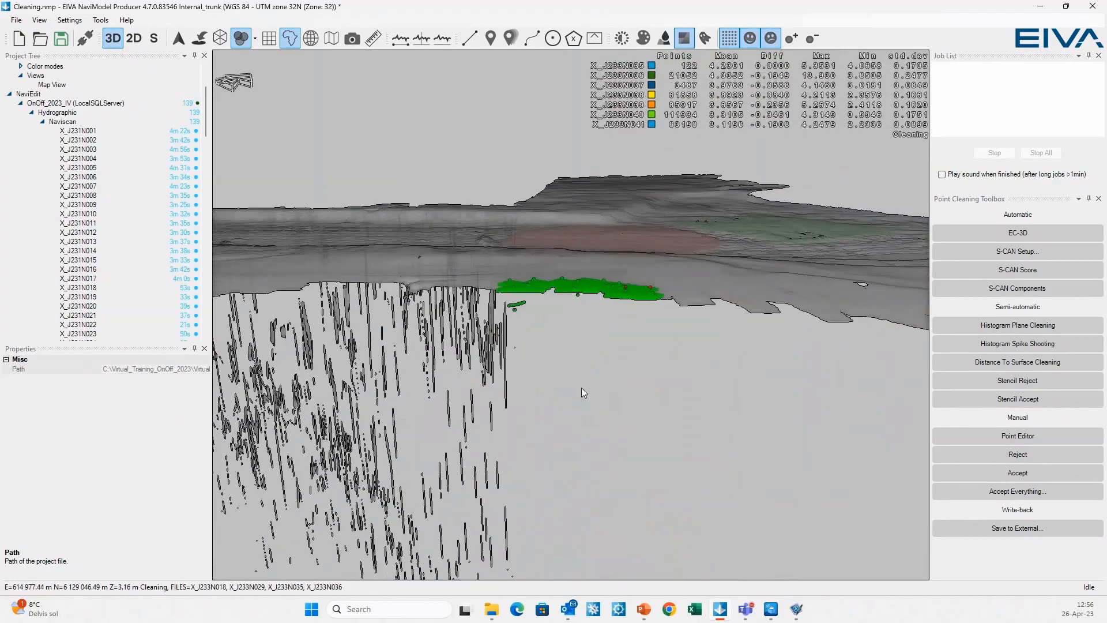
drag(582, 388, 561, 281)
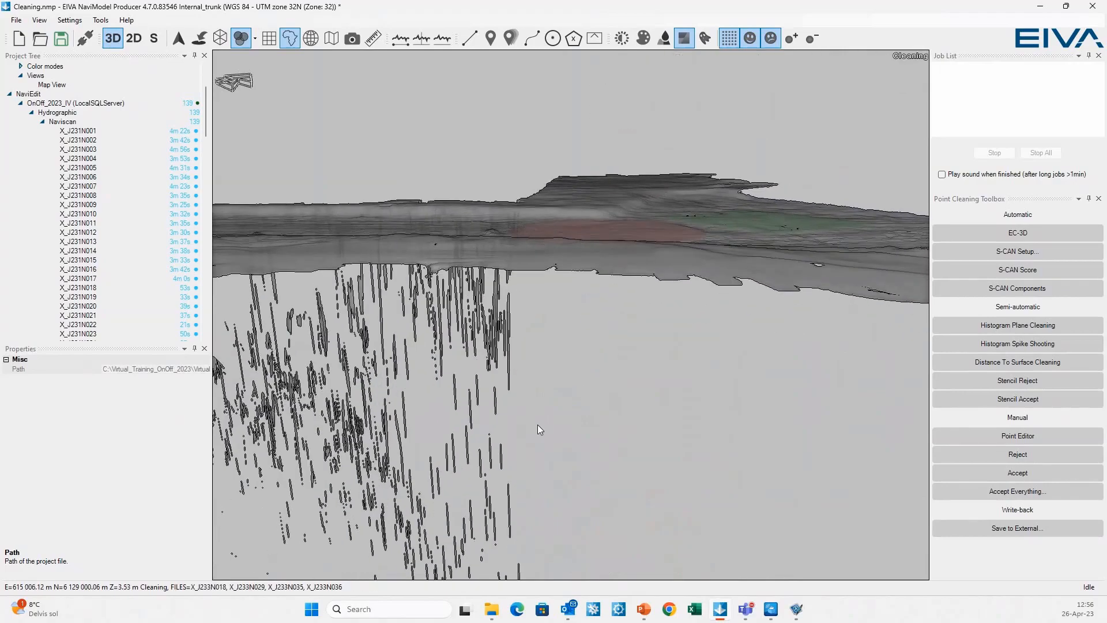
drag(537, 425, 532, 376)
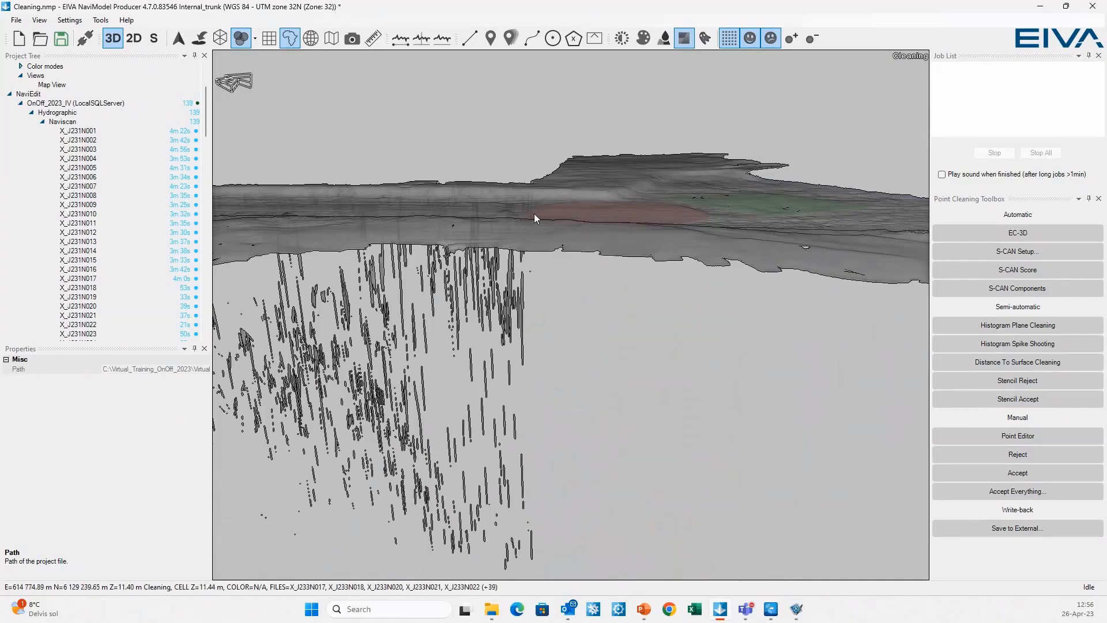
double_click(594, 185)
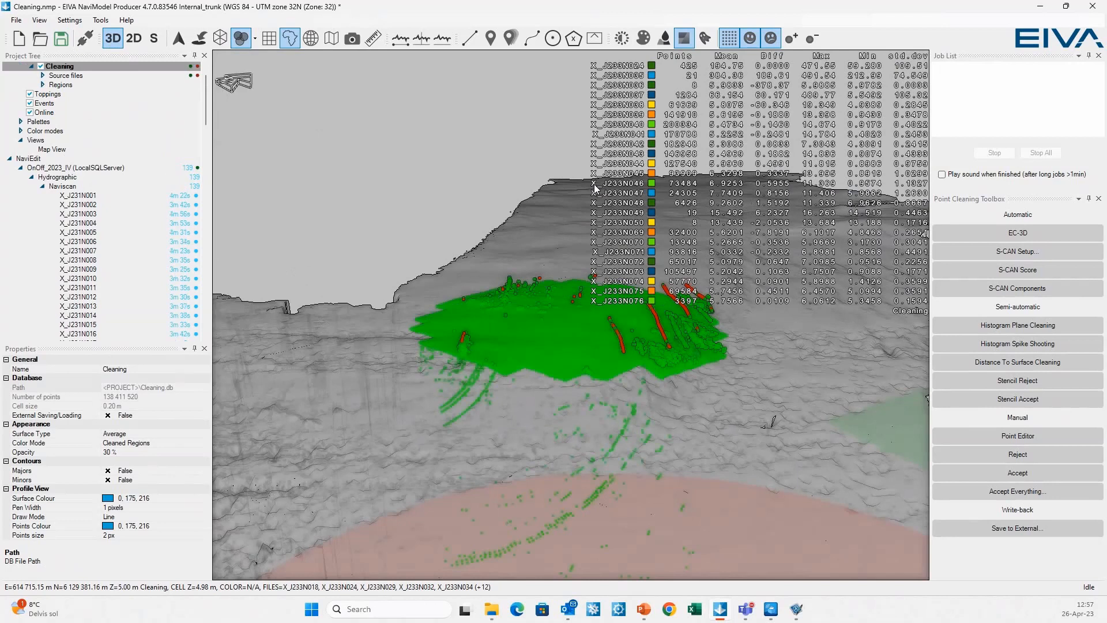
middle_drag(556, 410, 755, 565)
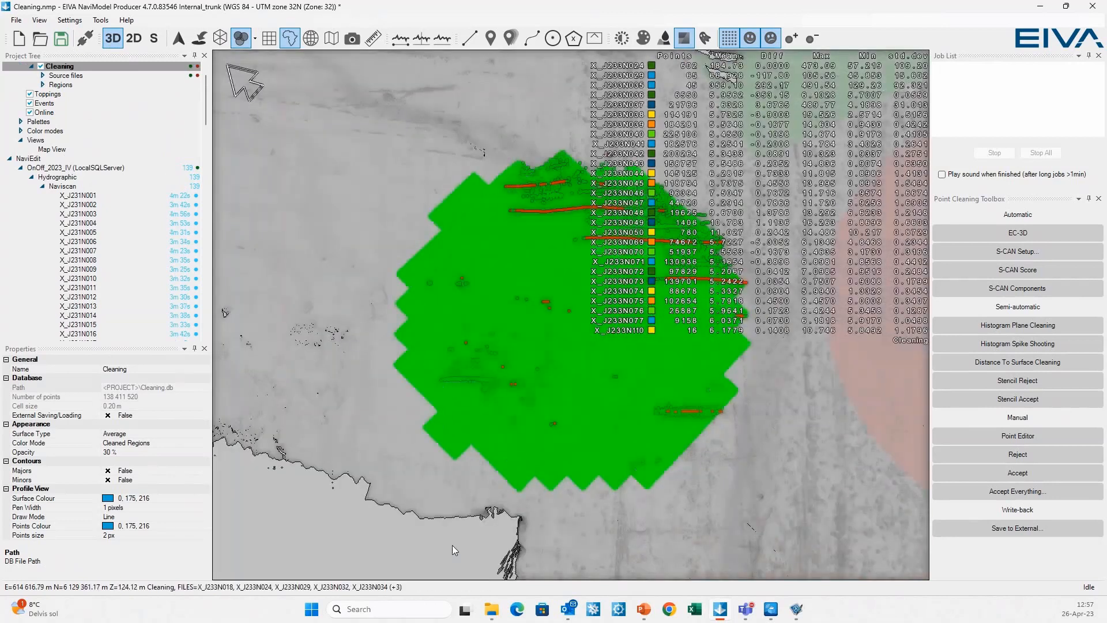
middle_drag(453, 545, 469, 510)
drag(476, 509, 930, 189)
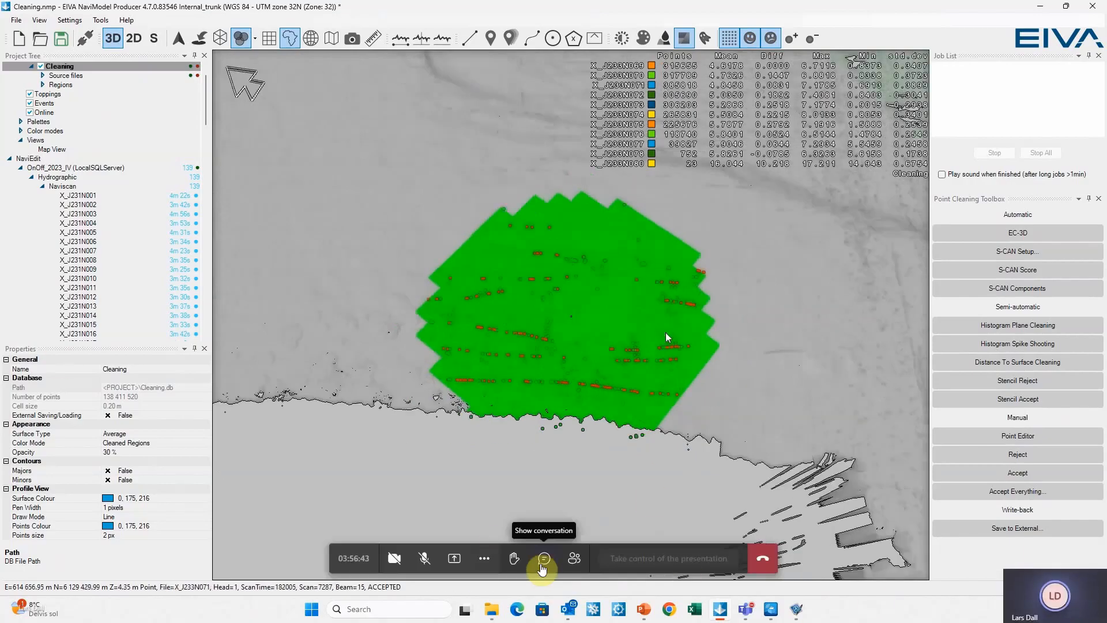
Step: Send the message "thanks, i got it" in the meeting chat
click(542, 560)
click(965, 594)
text(t)
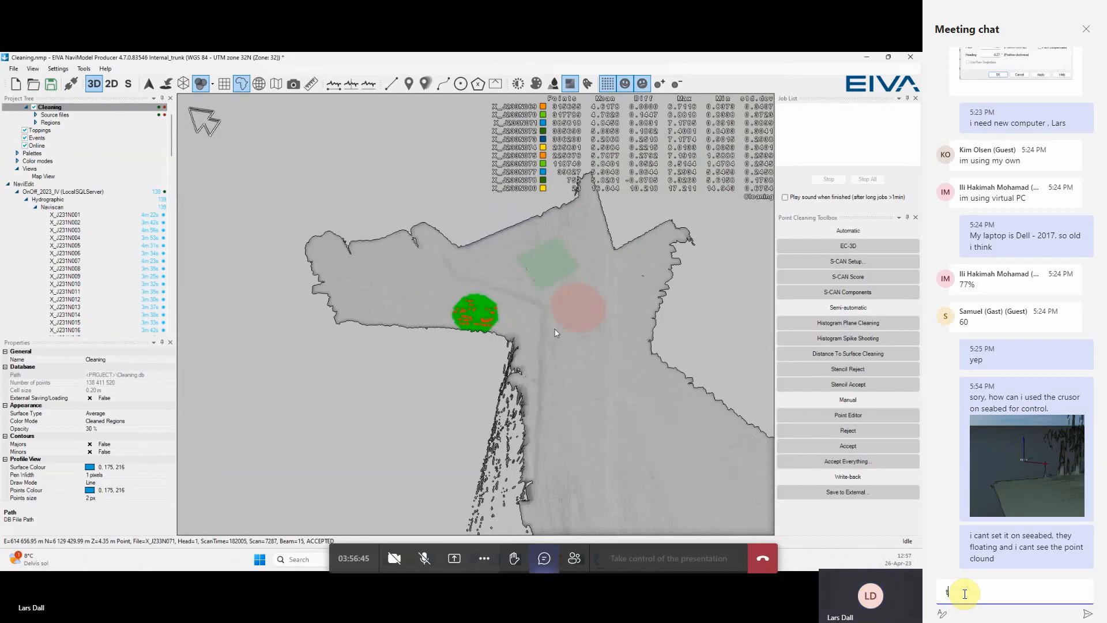
text(hanks.)
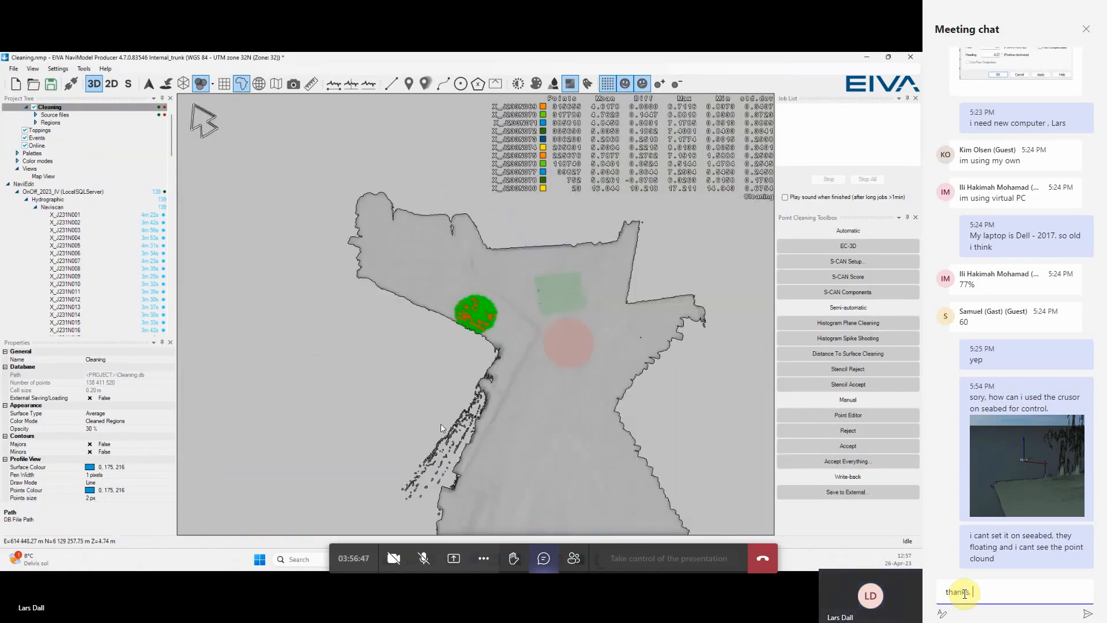
text( i got it)
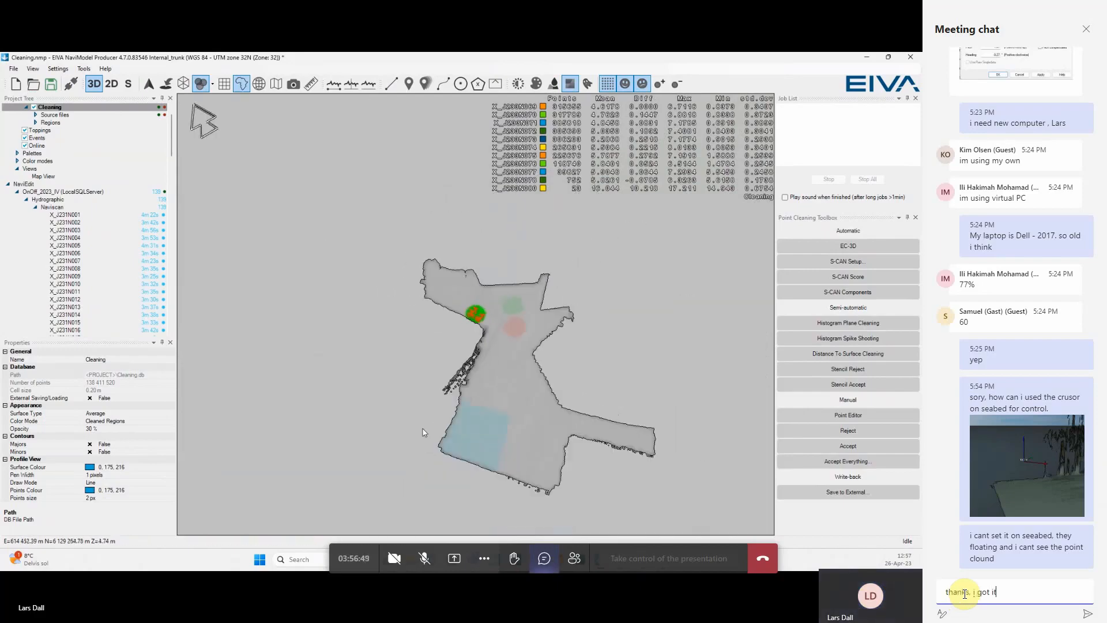
key(Return)
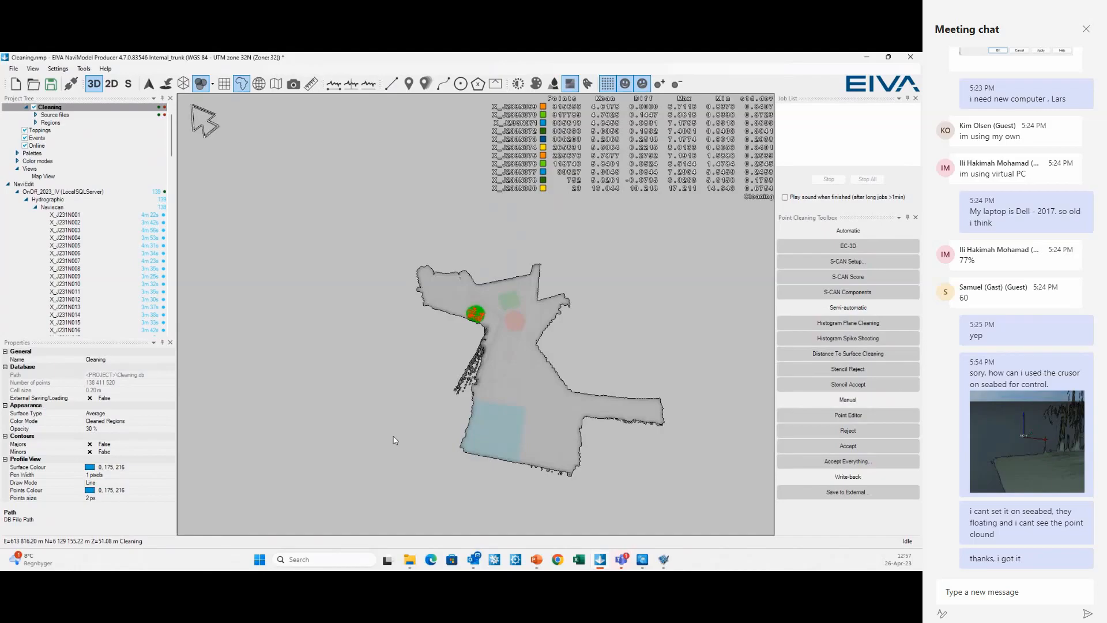
Step: Send the message "no iam not, my first time" in the meeting chat
click(1024, 593)
text(no)
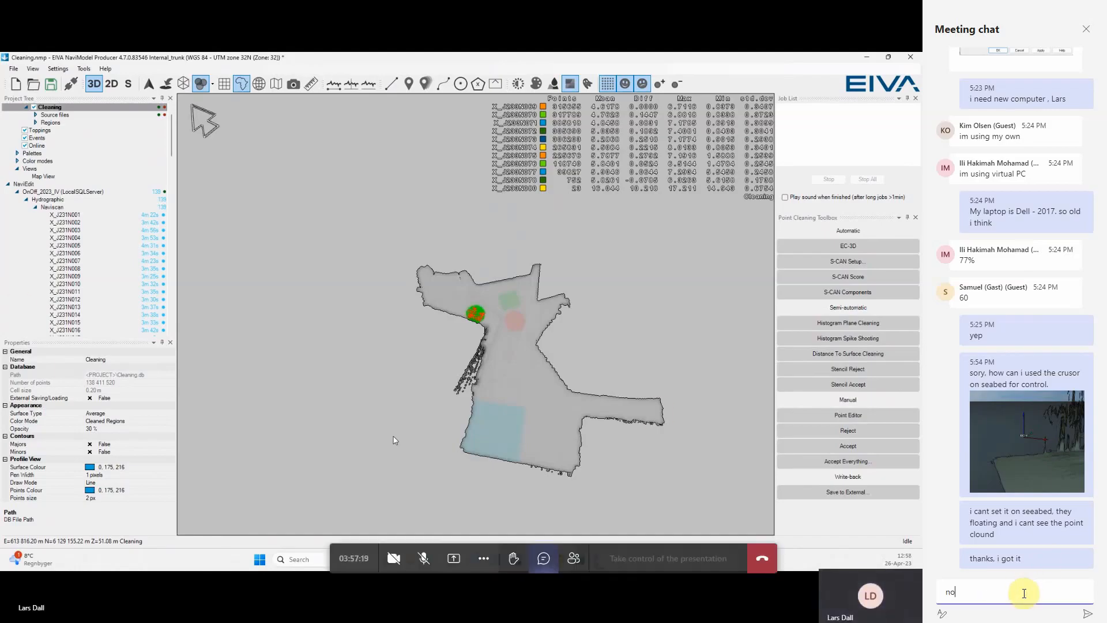
text( iam )
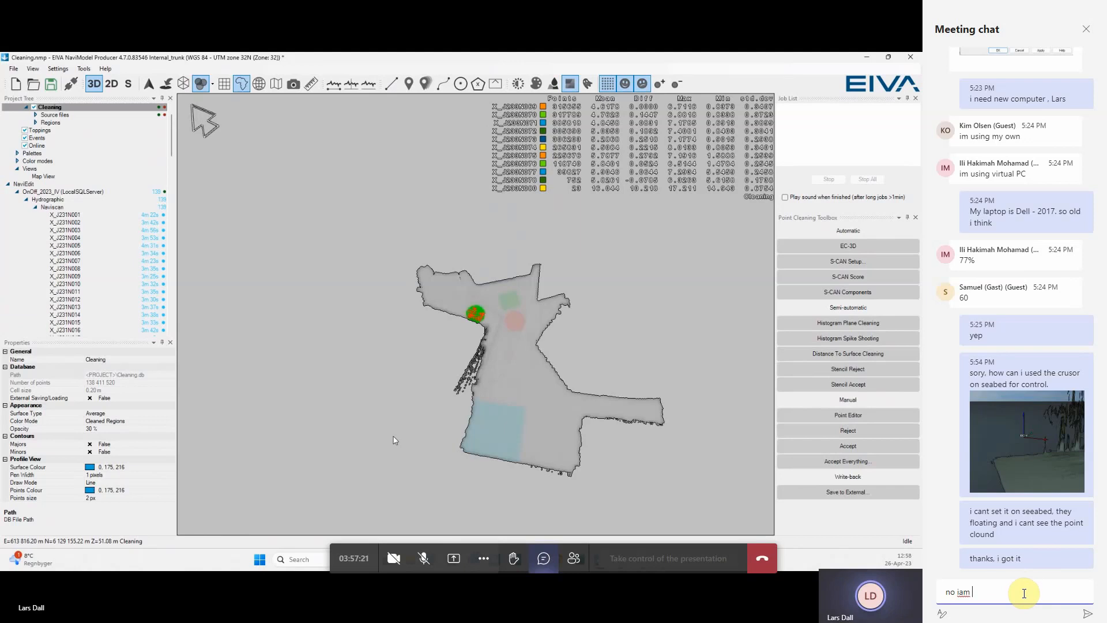
text(not,)
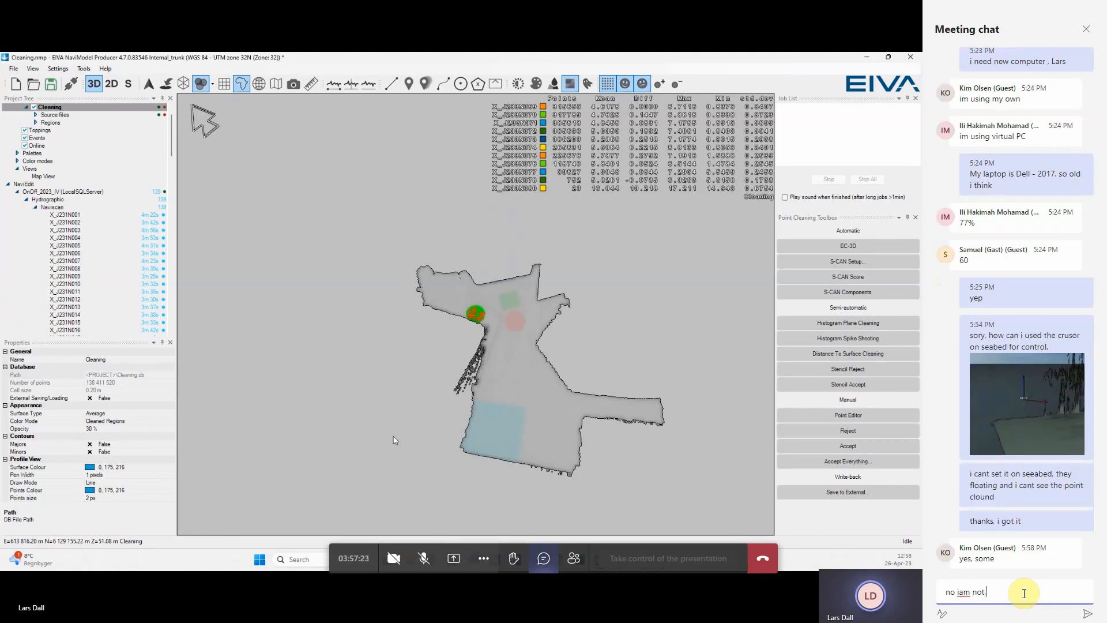
text( my firs)
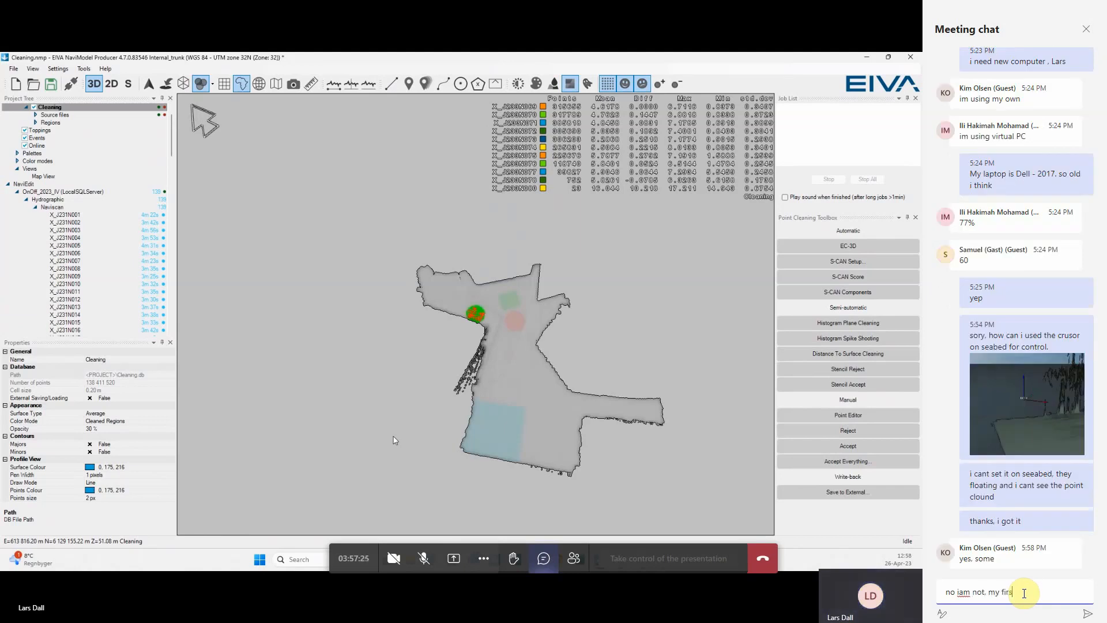
text(t time)
key(Return)
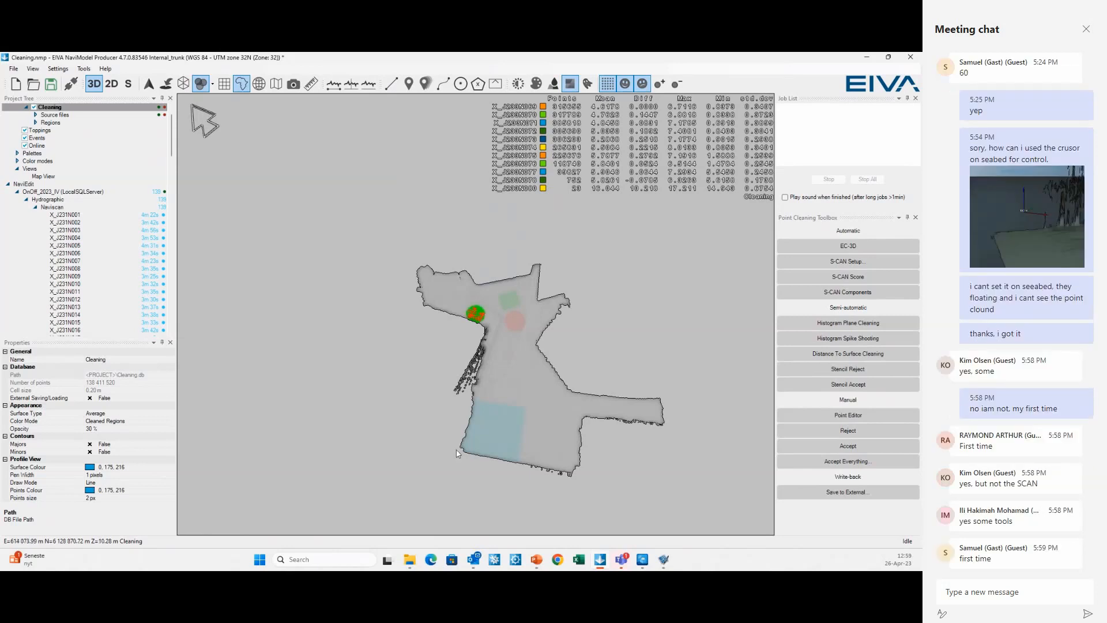
Step: Inspect the accepted and rejected points in the middle of the Cleaning surface, between the red circle and the blue square, and close the meeting chat
scroll(531, 432, up, 3)
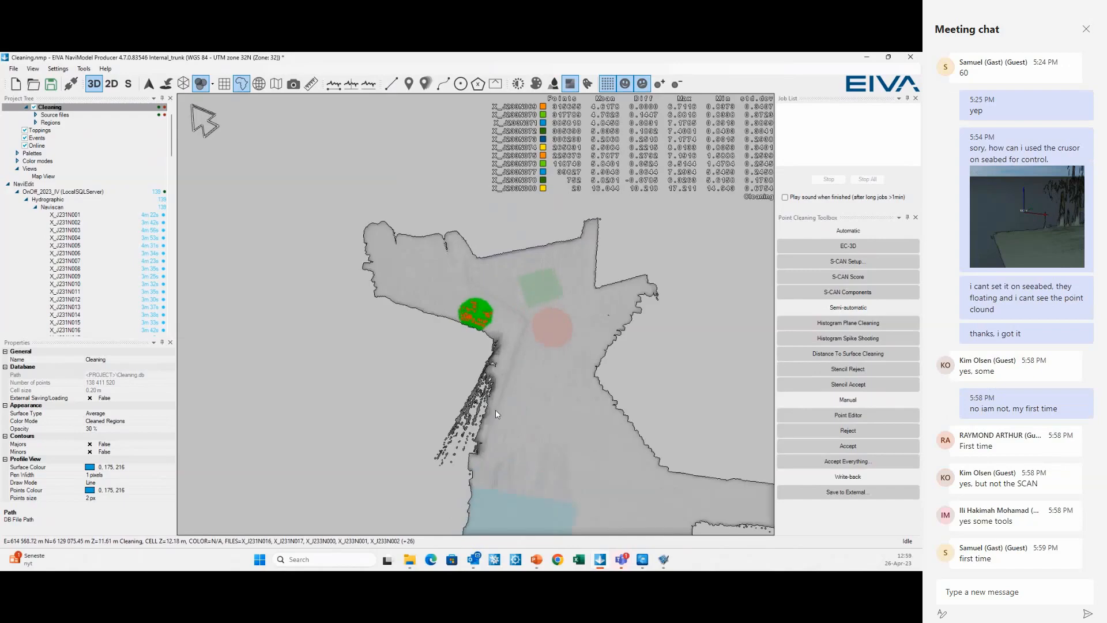
scroll(450, 369, up, 4)
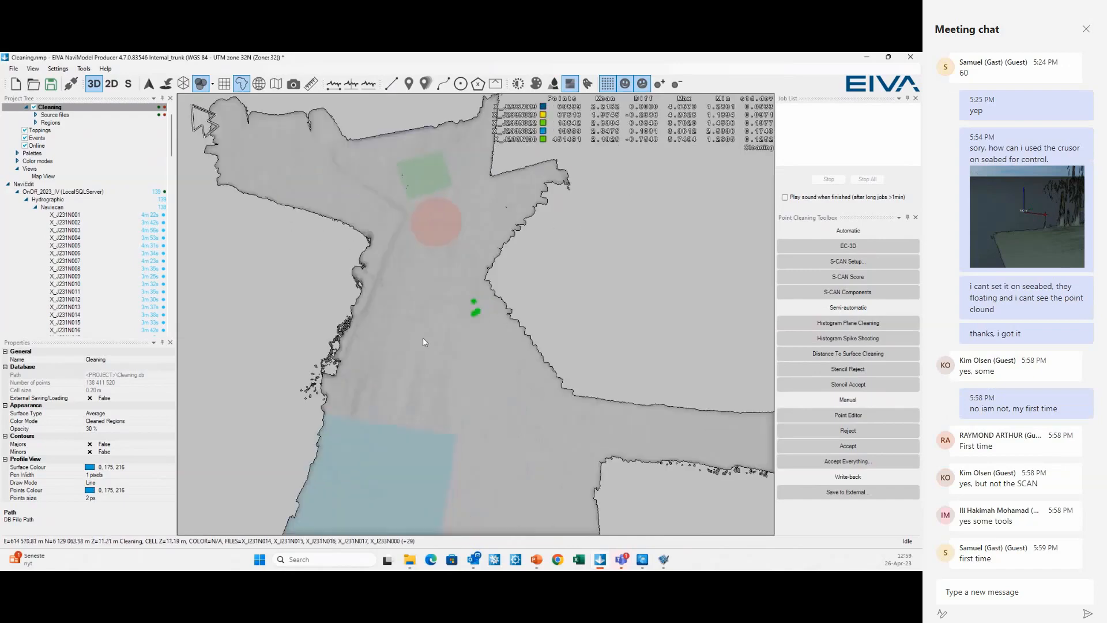
scroll(423, 337, up, 4)
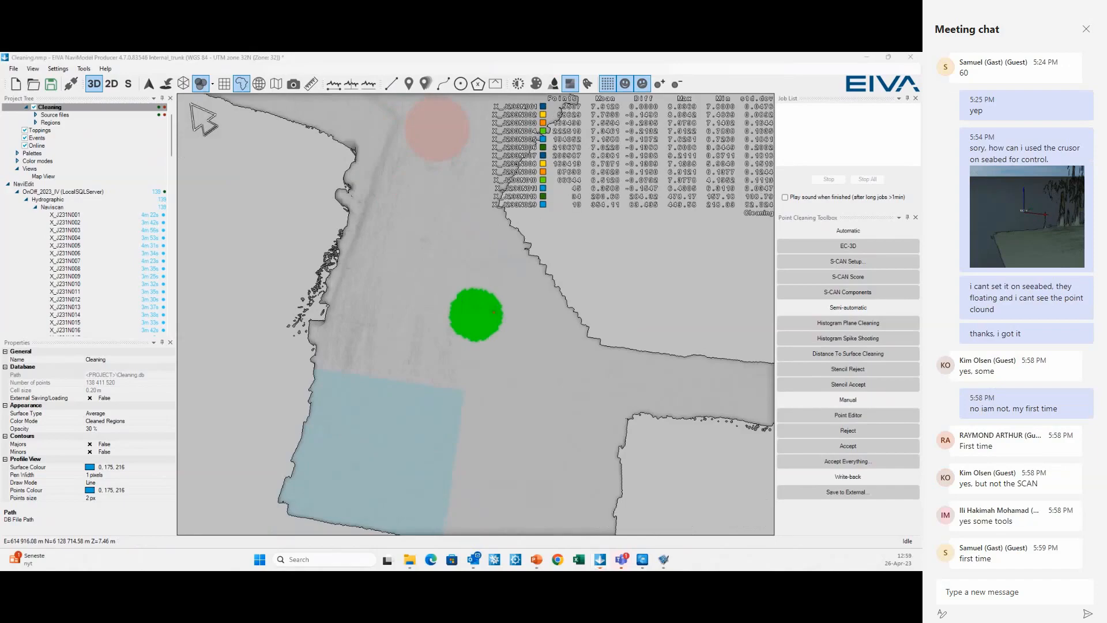
key(super+d)
key(super+d)
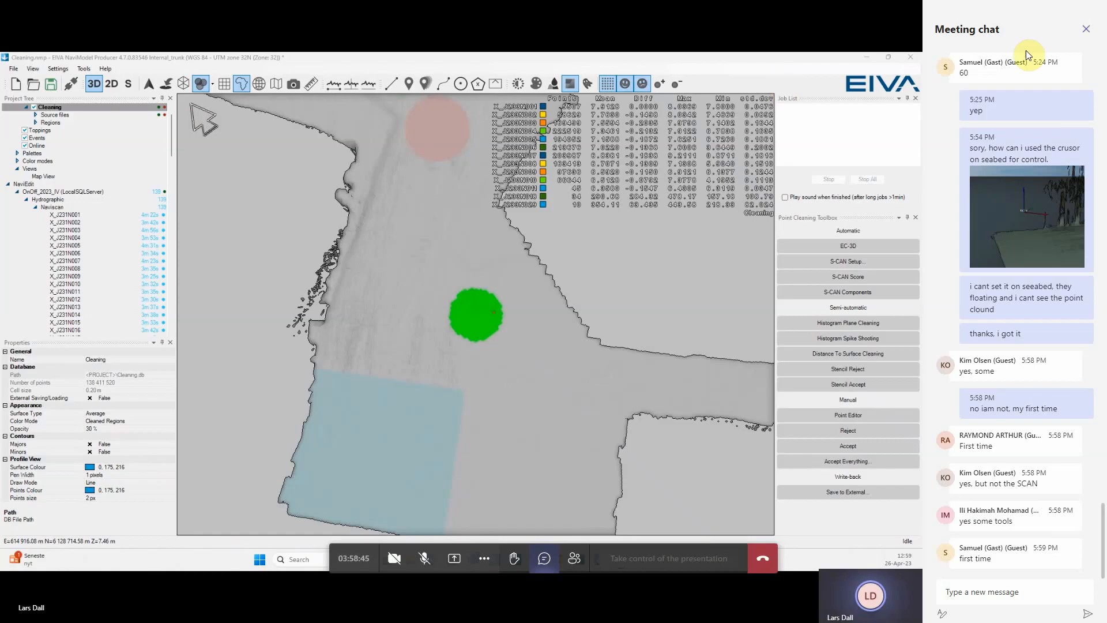
click(1087, 32)
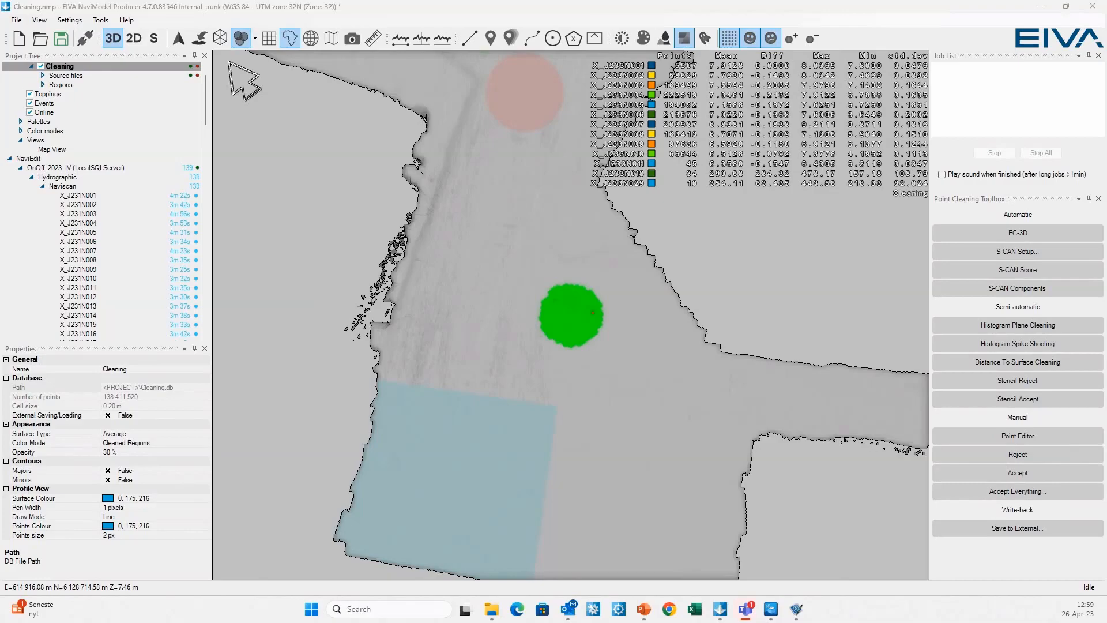
Step: Start the manual Accept tool for an area of points and briefly check the meeting chat
click(1018, 475)
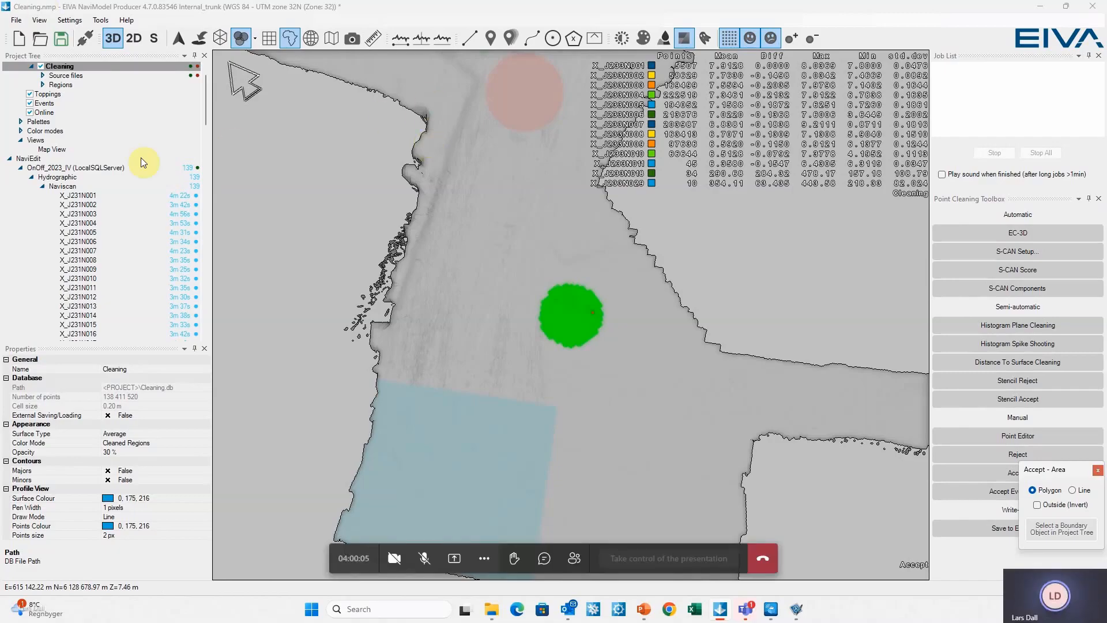
click(545, 558)
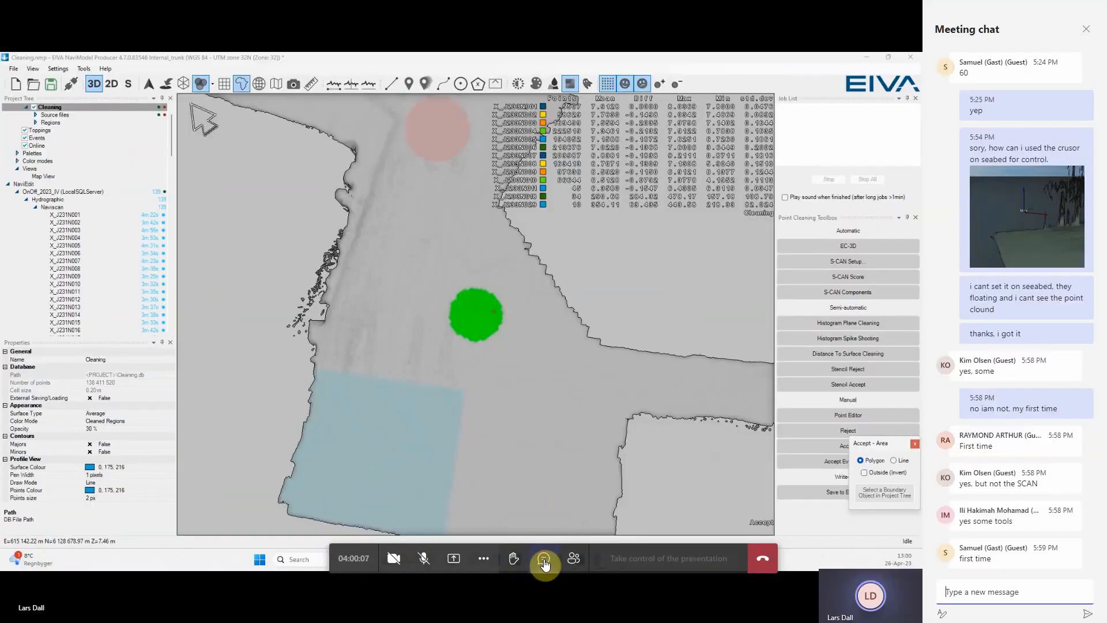
click(545, 562)
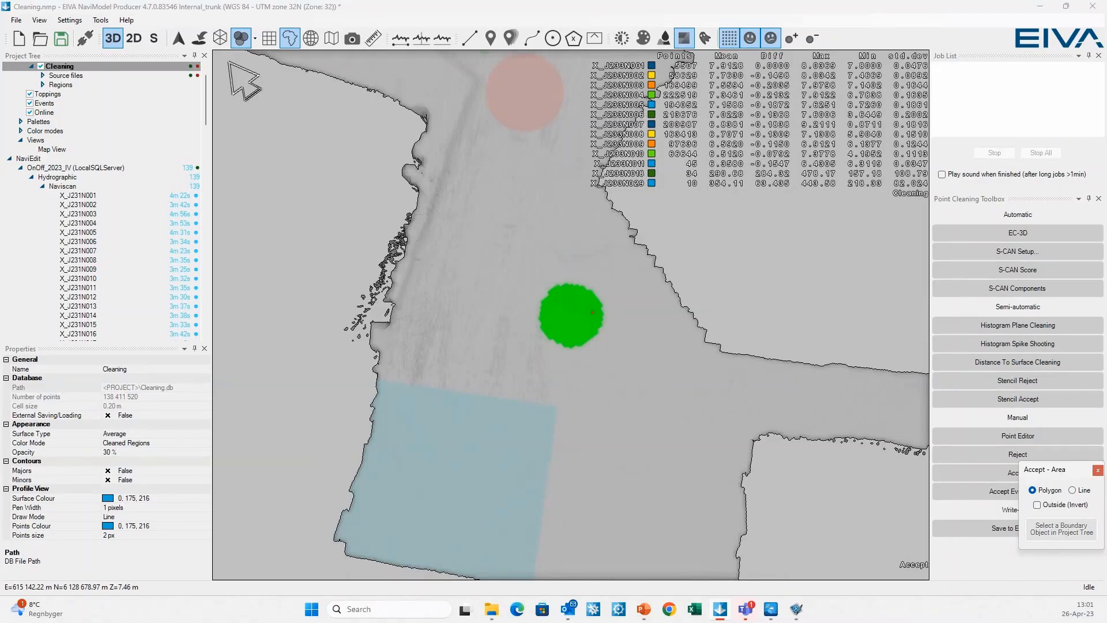
Step: Read the newly arrived messages in the meeting chat and close the chat
mouse_move(596, 594)
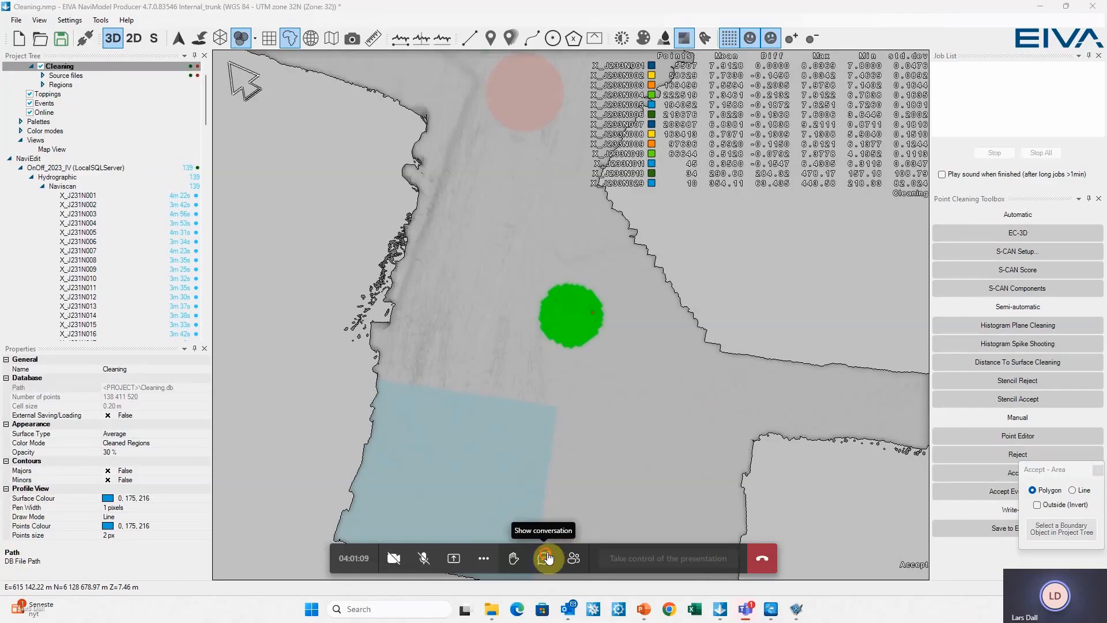
click(549, 603)
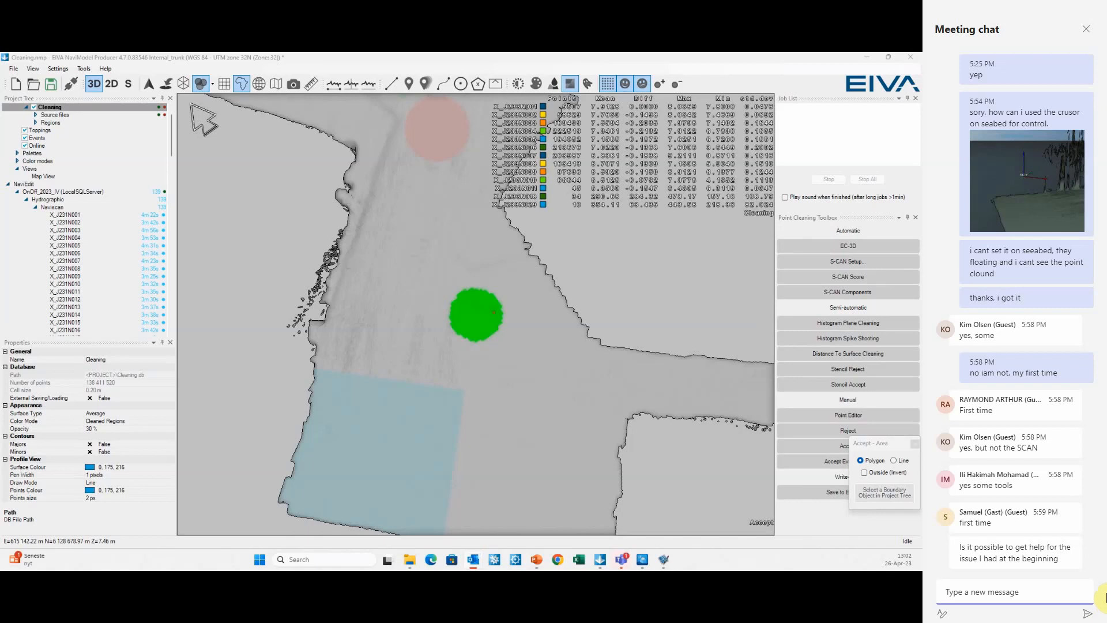
click(1091, 37)
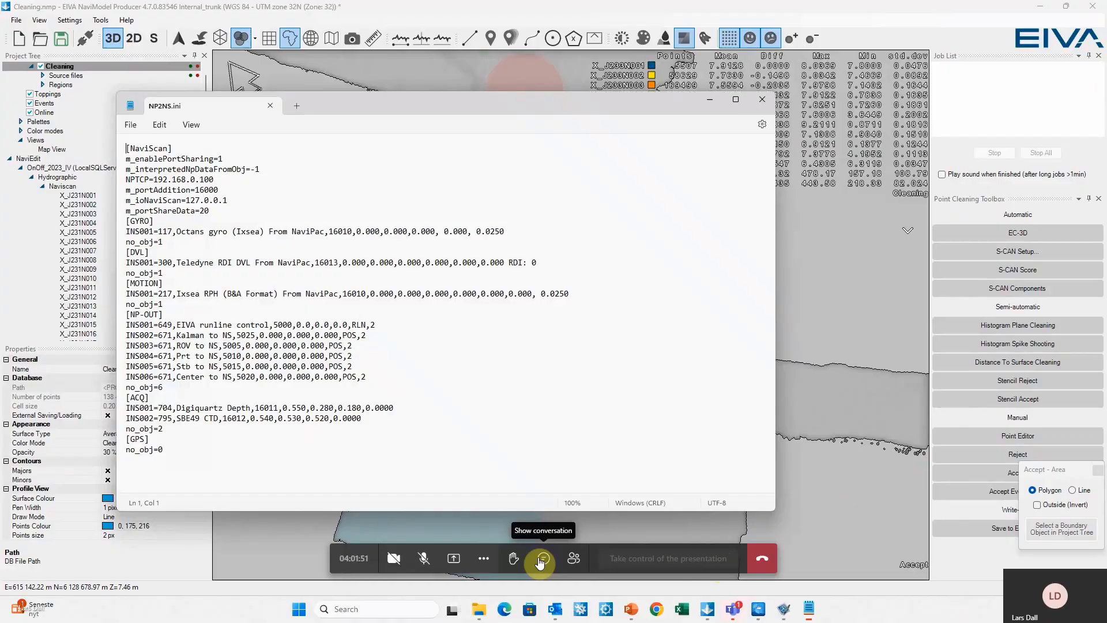
click(544, 563)
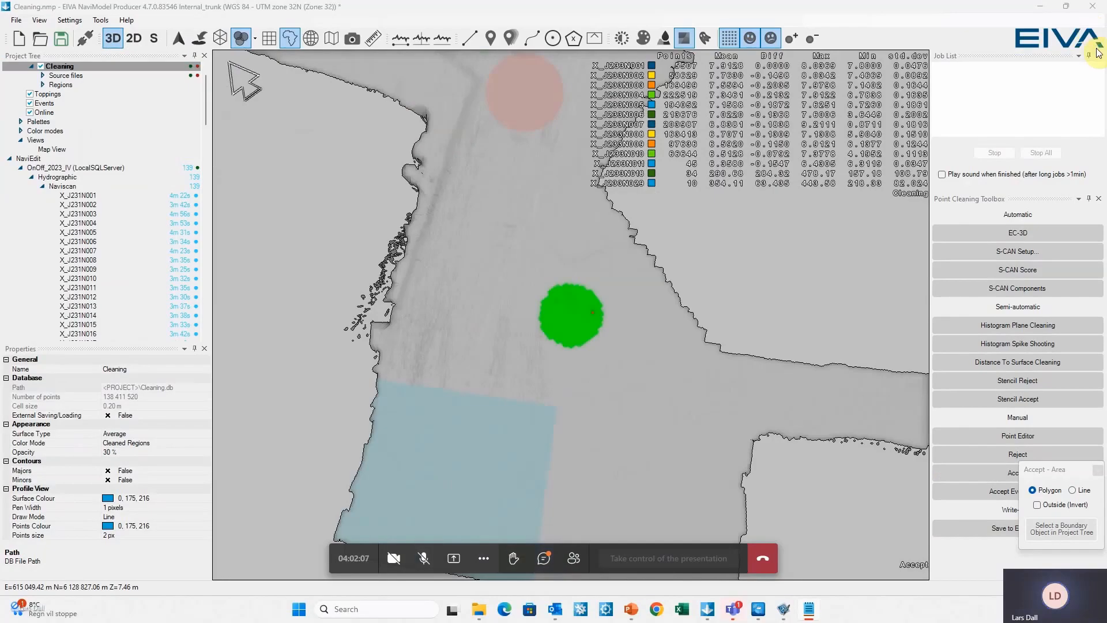
click(545, 559)
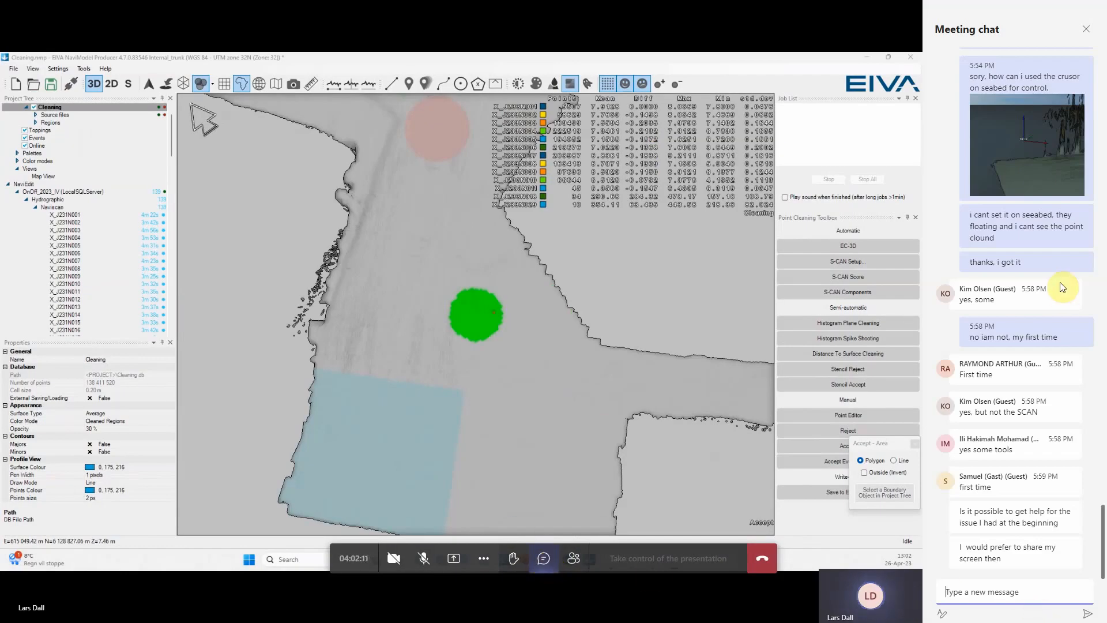
click(1087, 29)
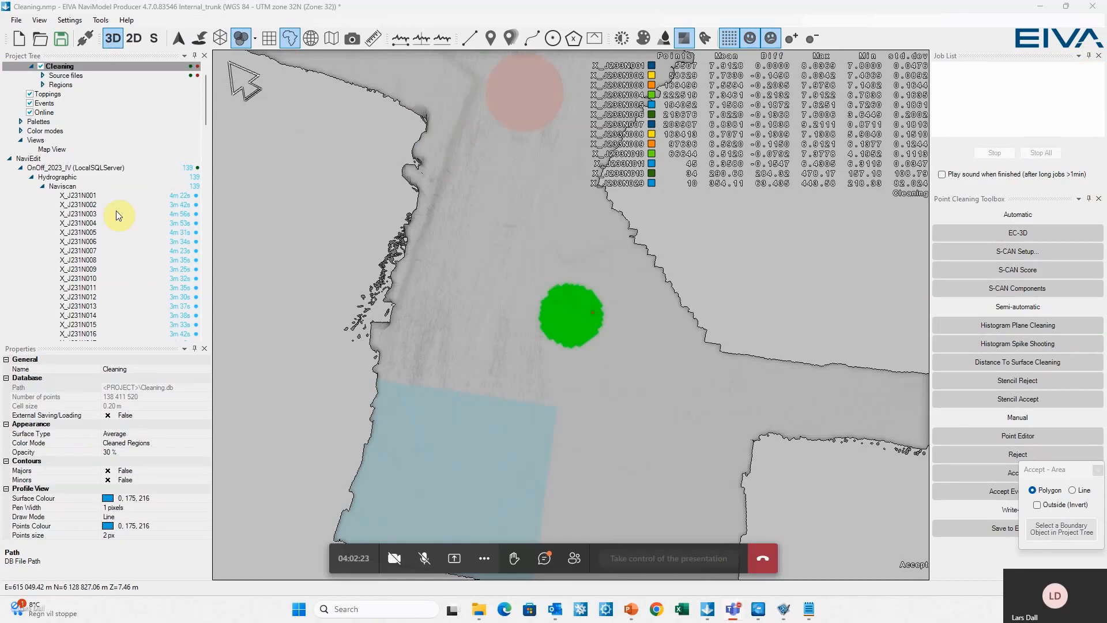
click(544, 559)
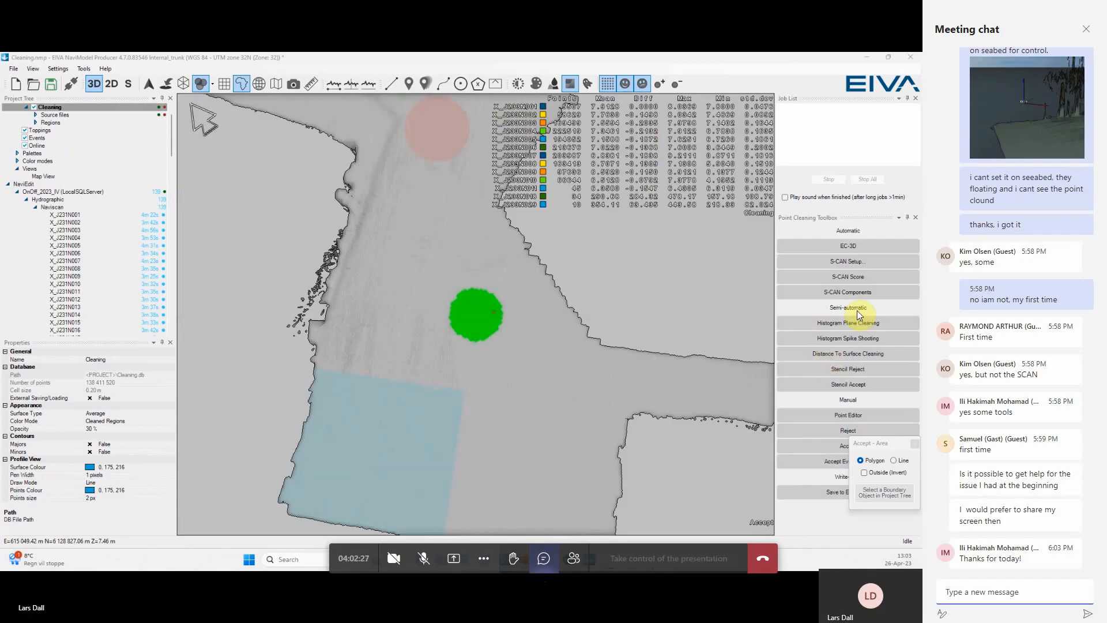
click(1090, 29)
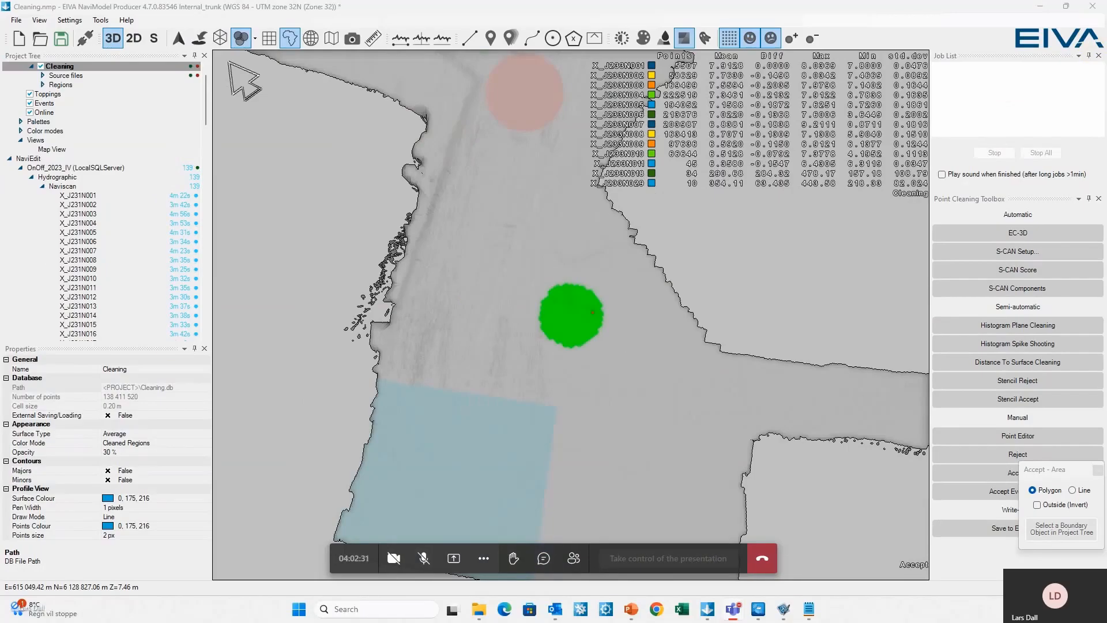